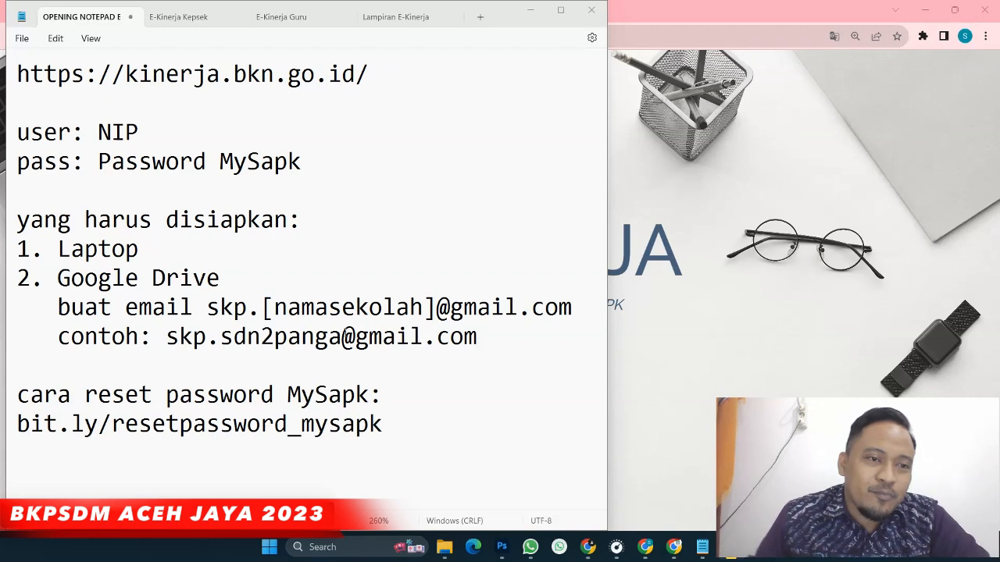
Sign in to e-Kinerja through SIASN SSO with the autofilled username and password
{"action": "left_click", "coordinate": [694, 11]}
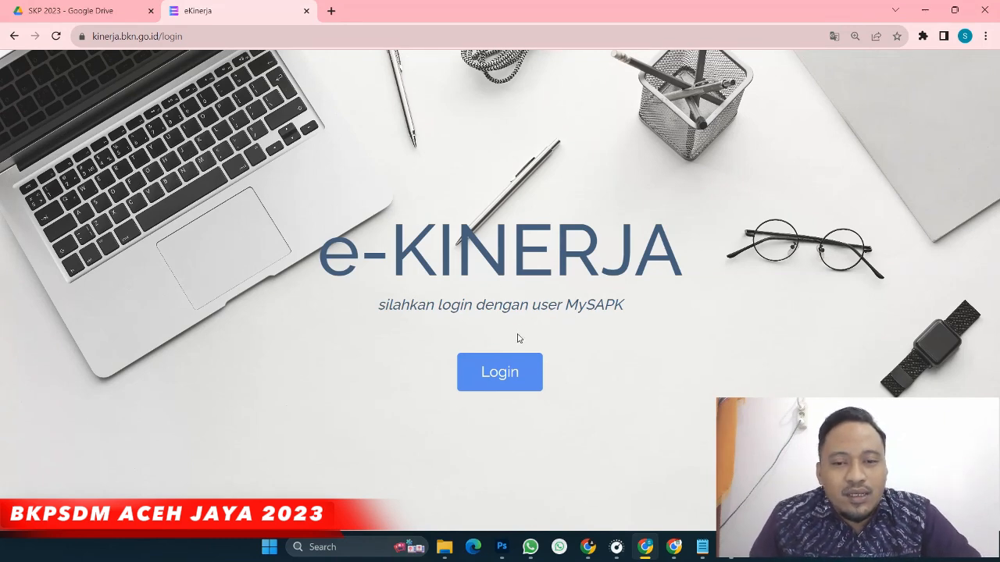
{"action": "left_click", "coordinate": [498, 375]}
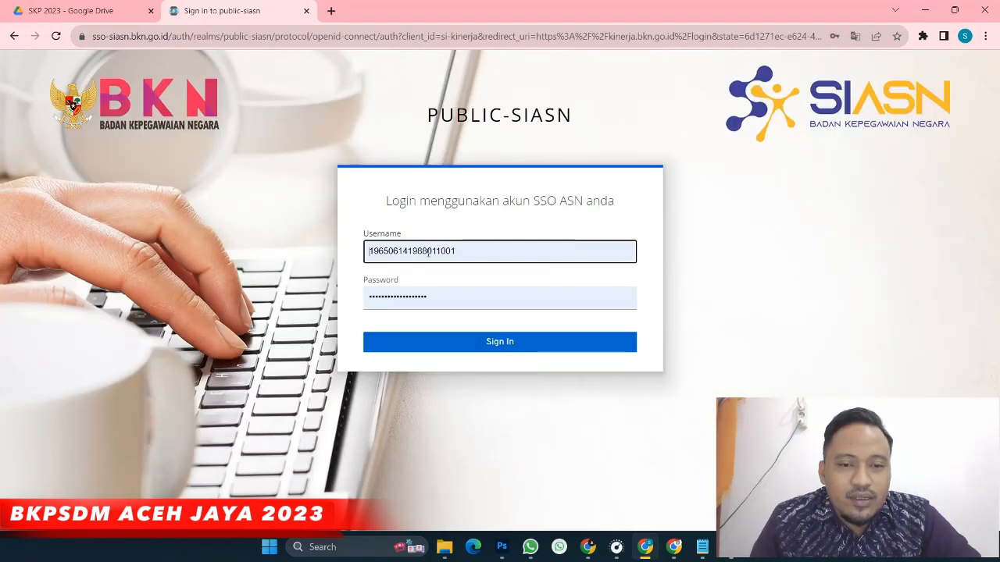
{"action": "double_click", "coordinate": [475, 258]}
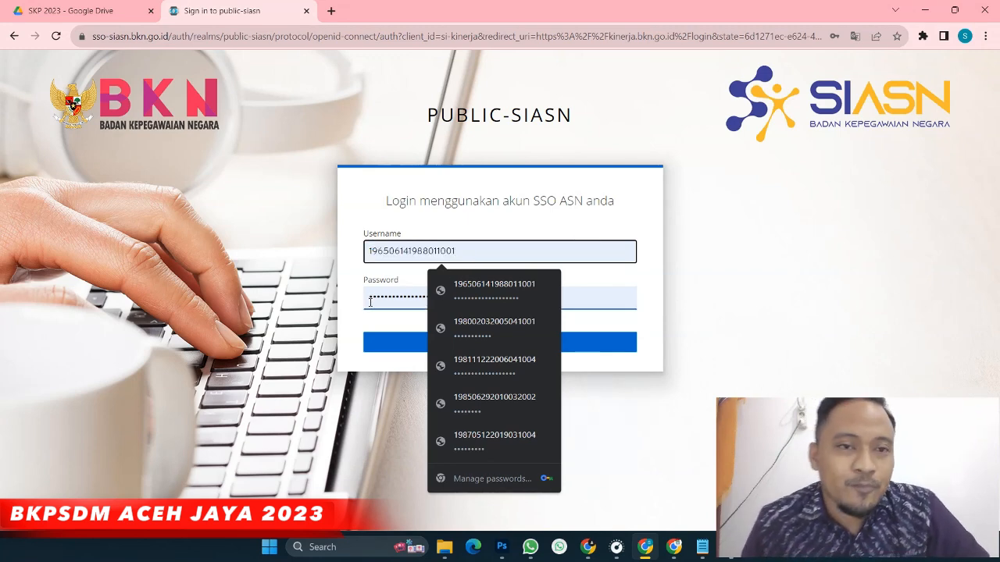
{"action": "left_click", "coordinate": [339, 318]}
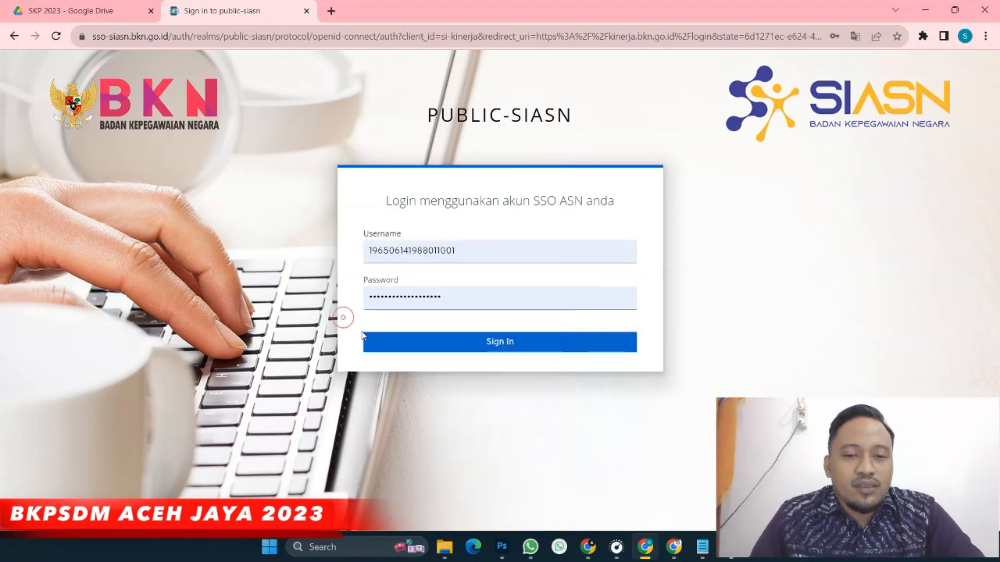
{"action": "left_click", "coordinate": [507, 351]}
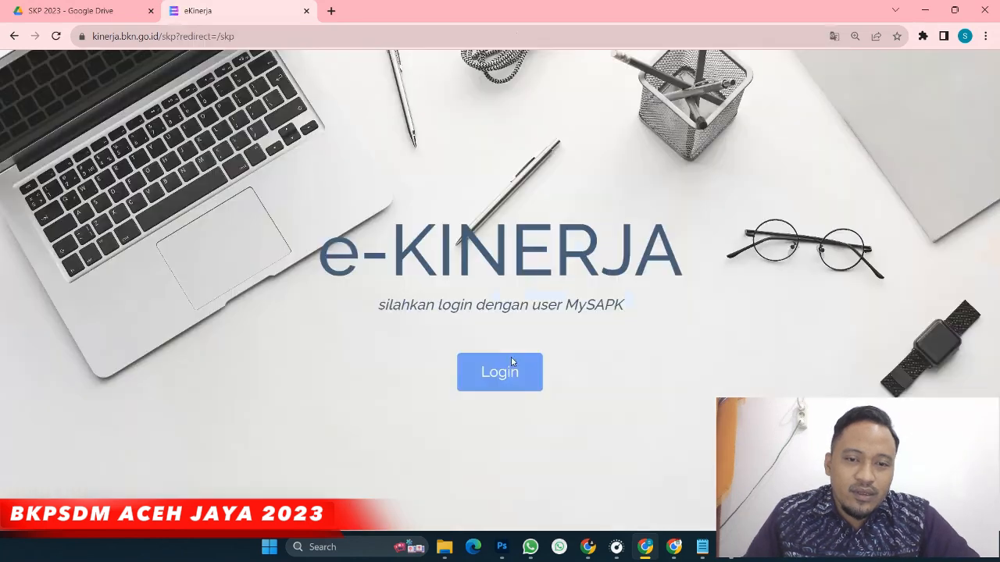
{"action": "left_click", "coordinate": [511, 361]}
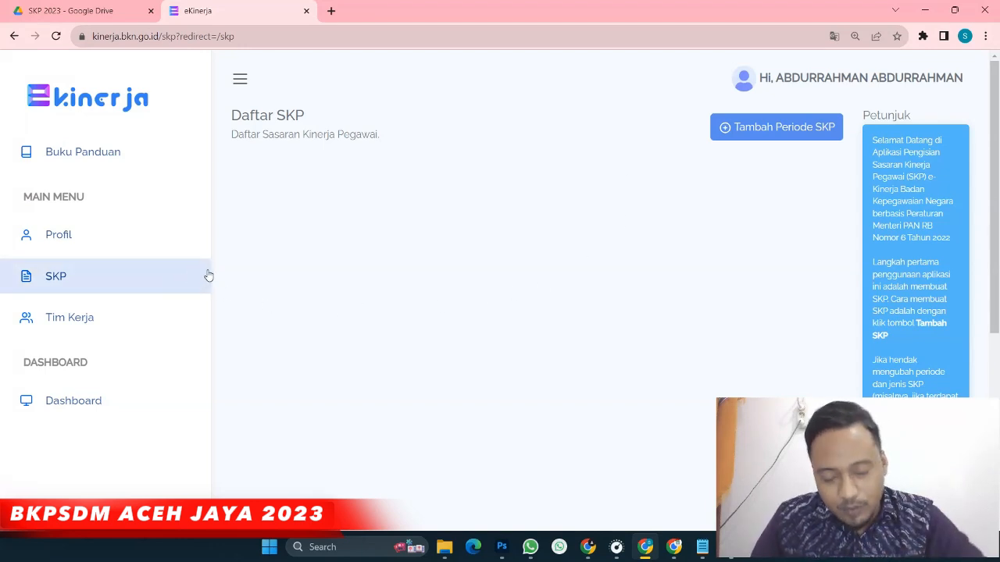
Open the Profil Pegawai page with the sidebar collapsed and review the Data Pribadi details
{"action": "left_click", "coordinate": [57, 235]}
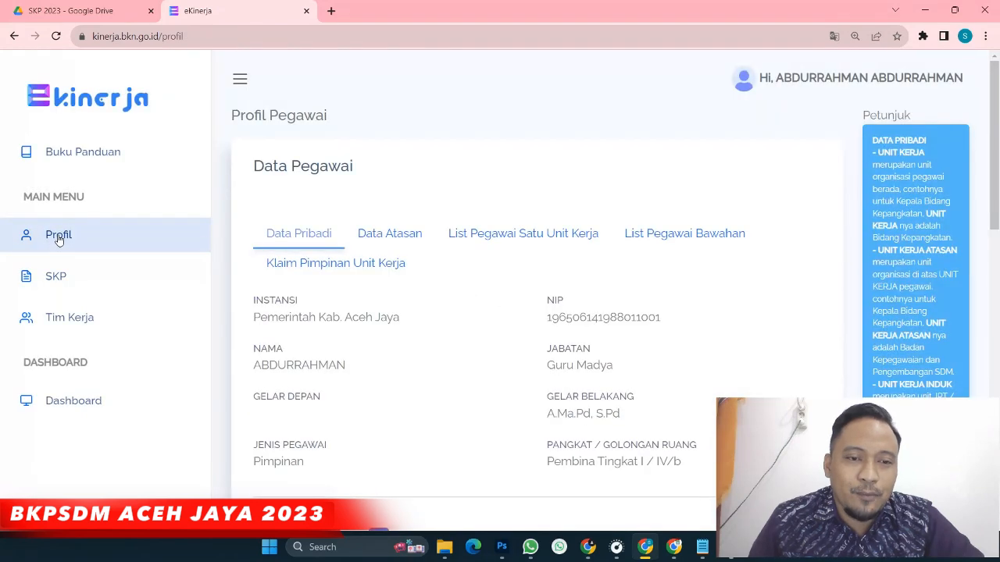
{"action": "left_click", "coordinate": [240, 79]}
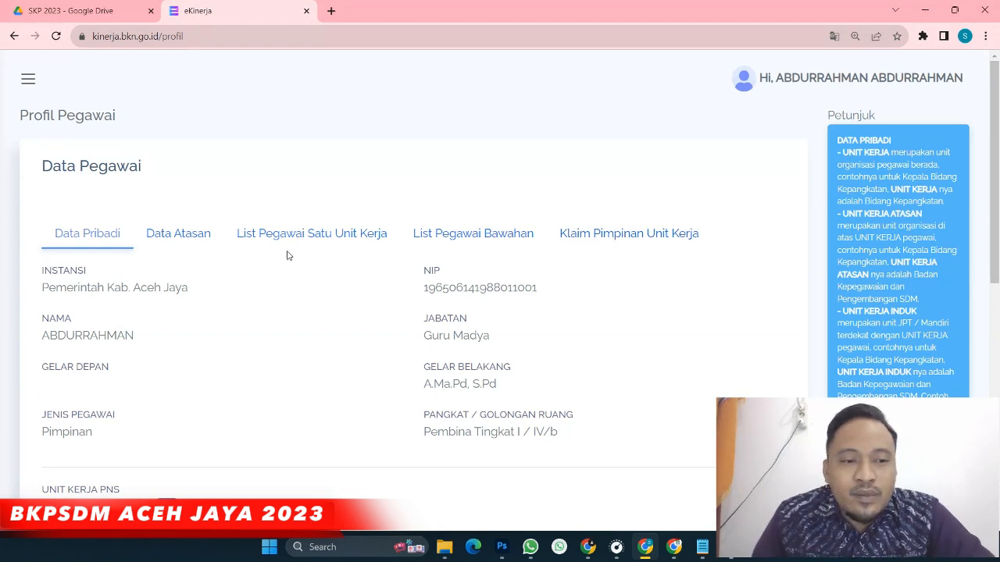
{"action": "scroll", "coordinate": [78, 270], "scroll_direction": "down", "scroll_amount": 1}
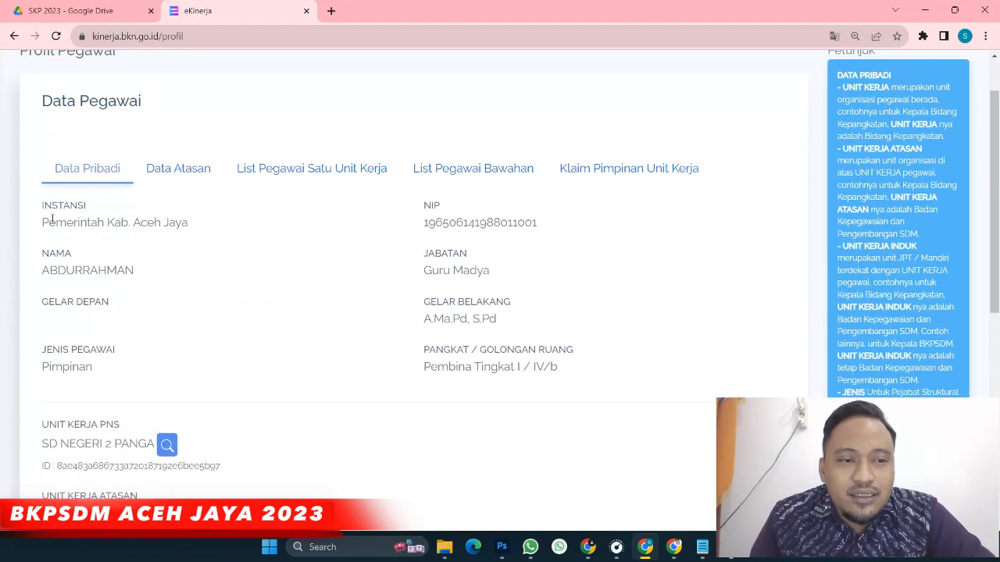
{"action": "left_click_drag", "start_coordinate": [43, 220], "coordinate": [594, 357]}
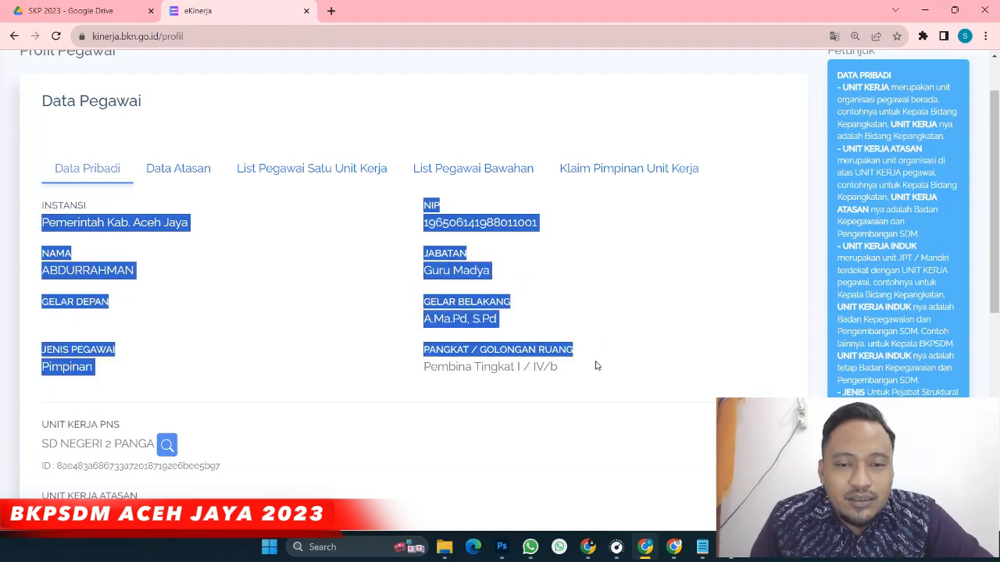
{"action": "left_click", "coordinate": [594, 357]}
{"action": "scroll", "coordinate": [342, 302], "scroll_direction": "down", "scroll_amount": 3}
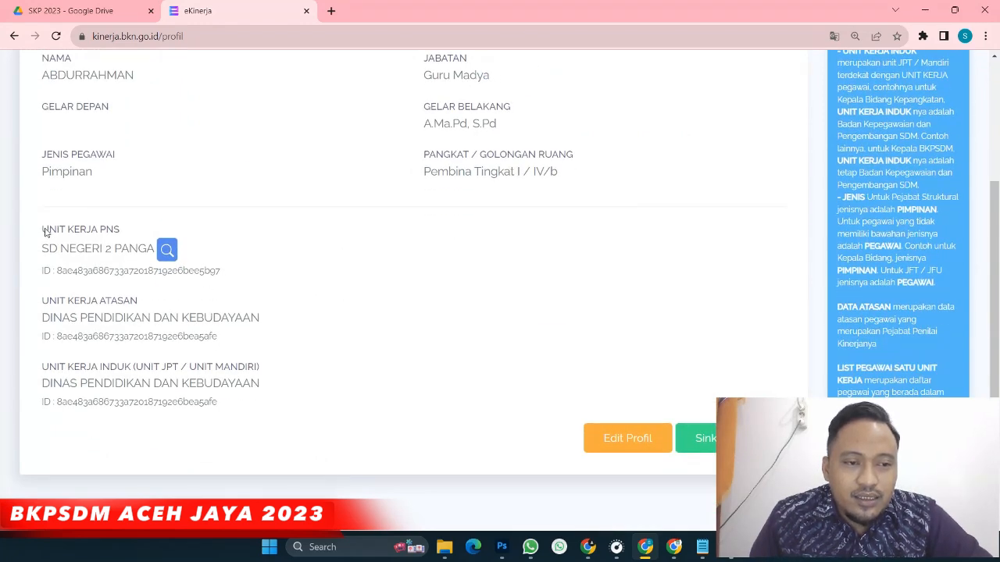
Review the UNIT KERJA PNS details for SD NEGERI 2 PANGA and DINAS PENDIDIKAN DAN KEBUDAYAAN
{"action": "left_click_drag", "start_coordinate": [39, 230], "coordinate": [272, 406]}
{"action": "left_click", "coordinate": [344, 379]}
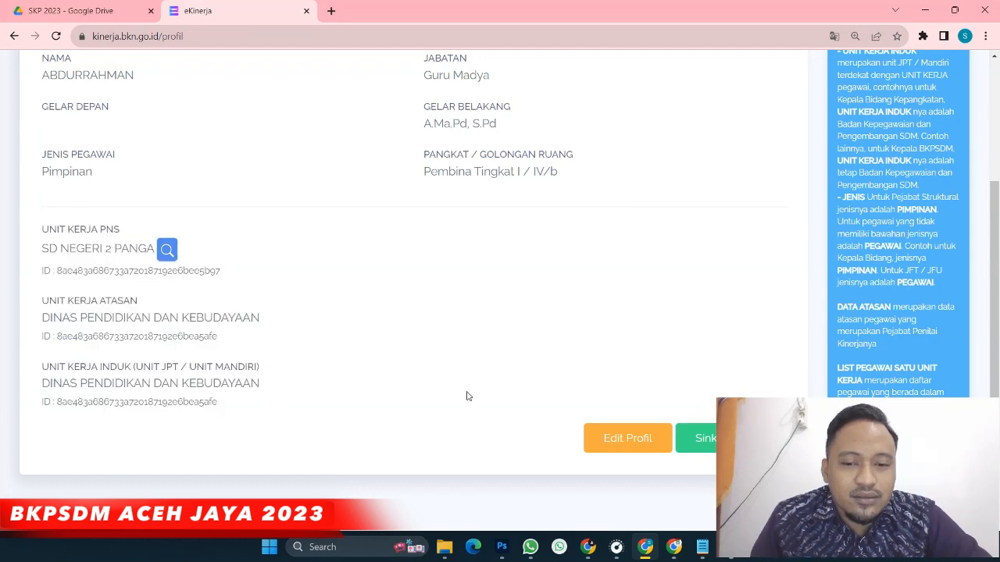
{"action": "scroll", "coordinate": [467, 396], "scroll_direction": "down", "scroll_amount": 2}
{"action": "scroll", "coordinate": [468, 395], "scroll_direction": "up", "scroll_amount": 1}
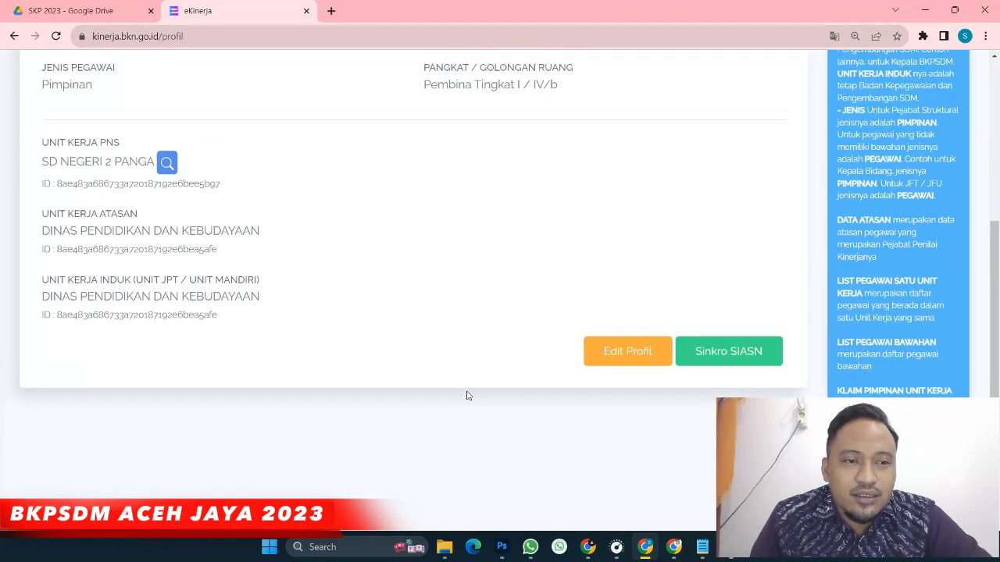
{"action": "scroll", "coordinate": [392, 331], "scroll_direction": "up", "scroll_amount": 1}
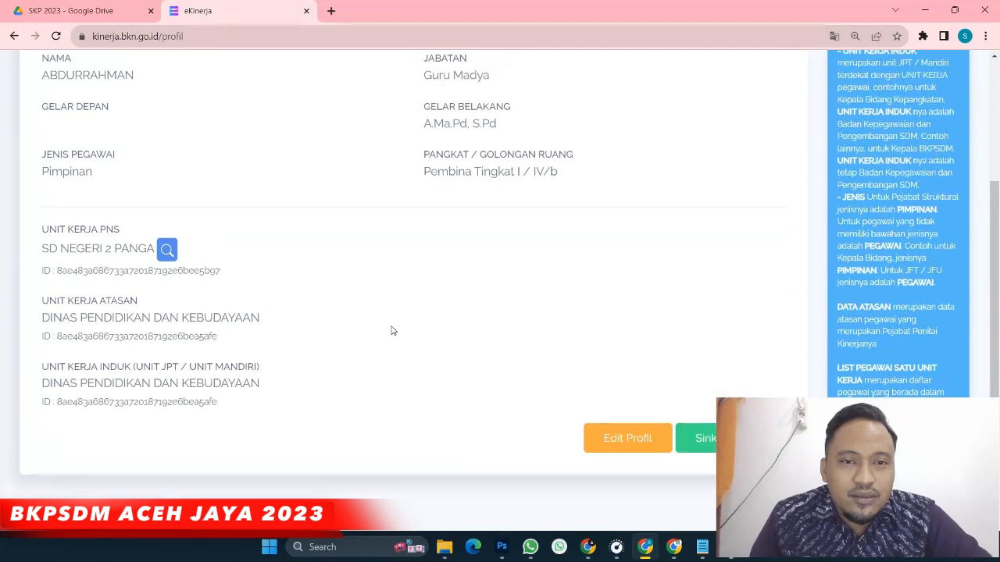
{"action": "scroll", "coordinate": [392, 331], "scroll_direction": "up", "scroll_amount": 3}
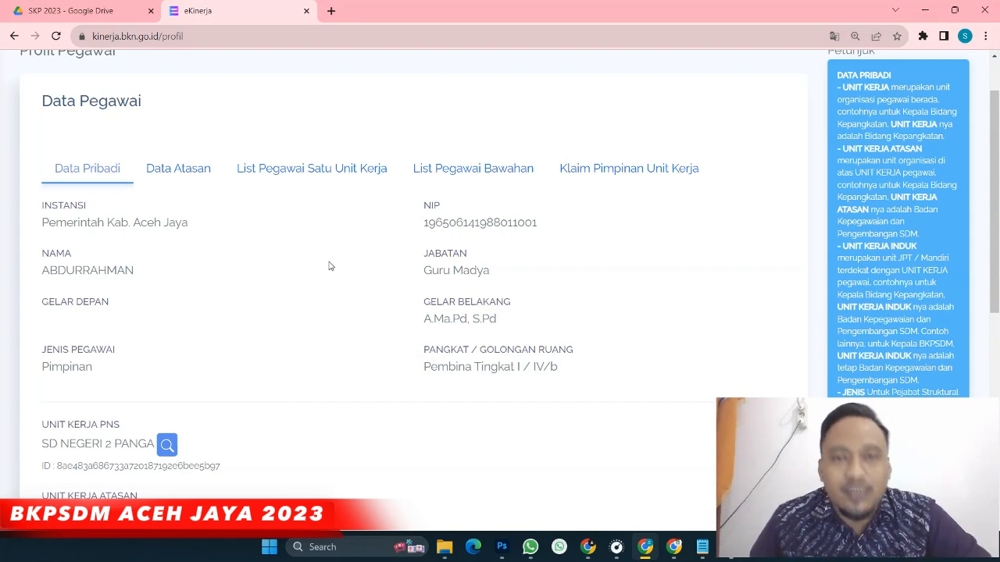
{"action": "scroll", "coordinate": [337, 268], "scroll_direction": "down", "scroll_amount": 3}
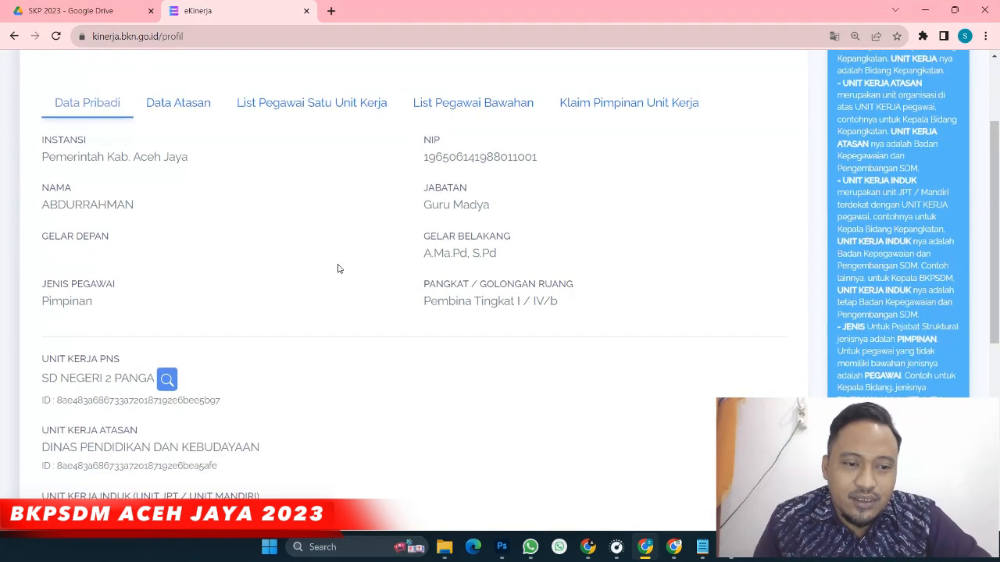
{"action": "scroll", "coordinate": [337, 268], "scroll_direction": "down", "scroll_amount": 2}
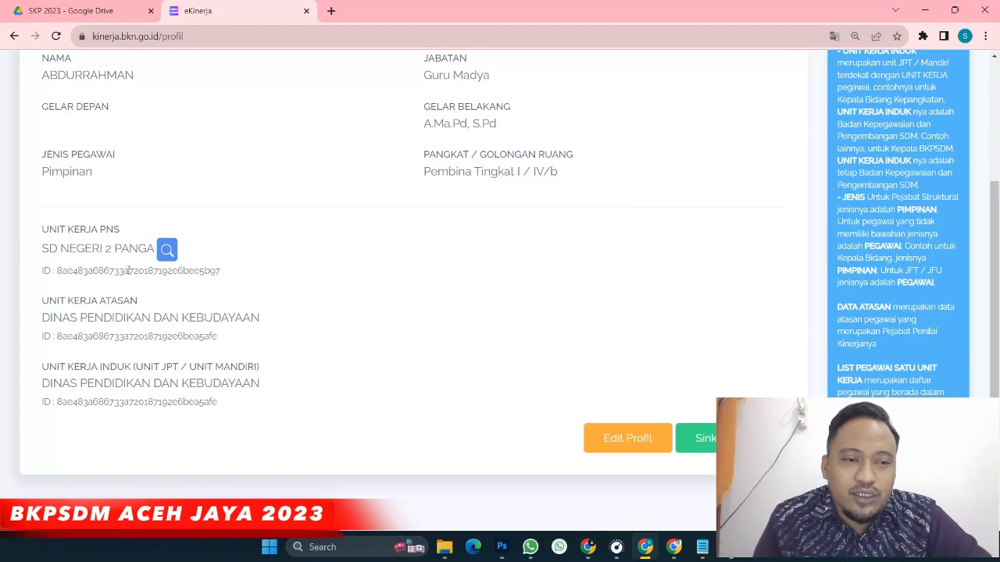
{"action": "scroll", "coordinate": [554, 384], "scroll_direction": "down", "scroll_amount": 2}
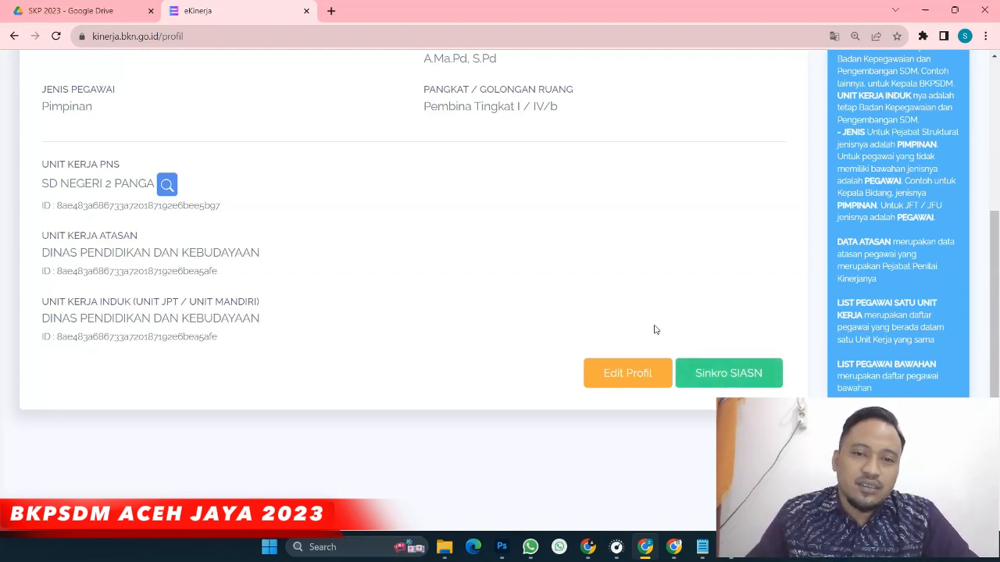
In Edit Profil, confirm Jabatan Guru Madya and Golongan Ruang PNS - IV/b, then save unchanged
{"action": "left_click", "coordinate": [623, 382]}
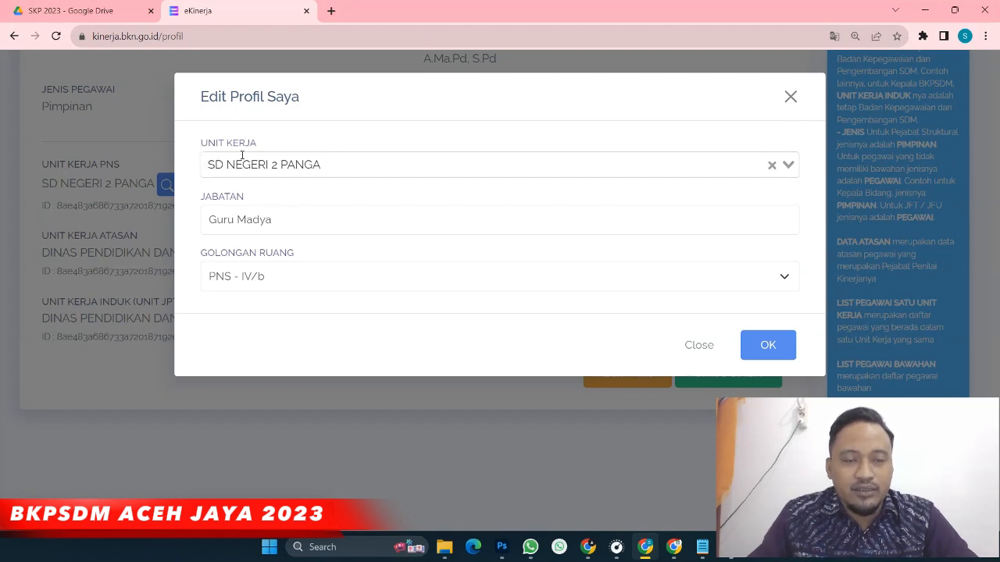
{"action": "left_click", "coordinate": [207, 223]}
{"action": "left_click_drag", "start_coordinate": [207, 223], "coordinate": [284, 226]}
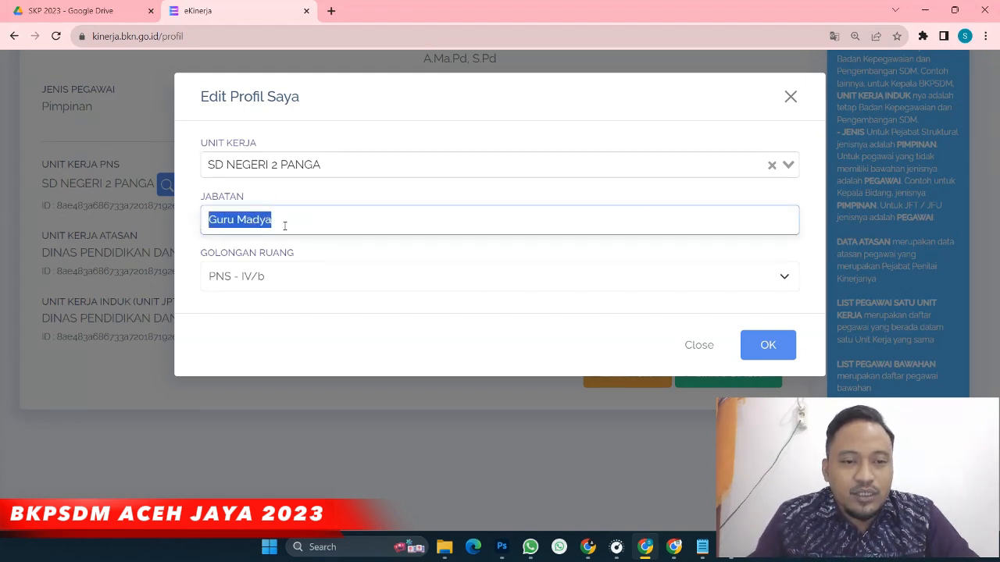
{"action": "left_click", "coordinate": [205, 256]}
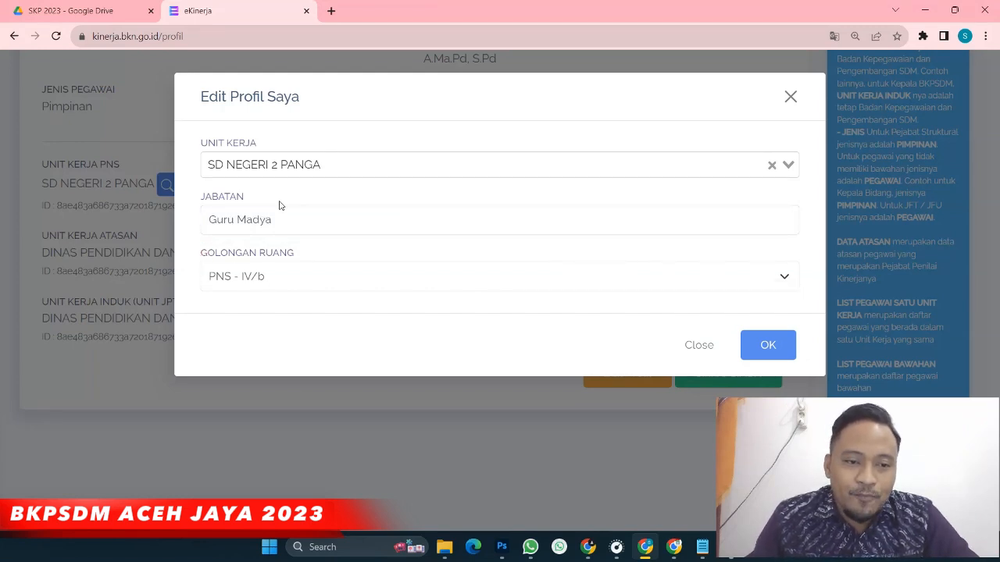
{"action": "left_click", "coordinate": [785, 279]}
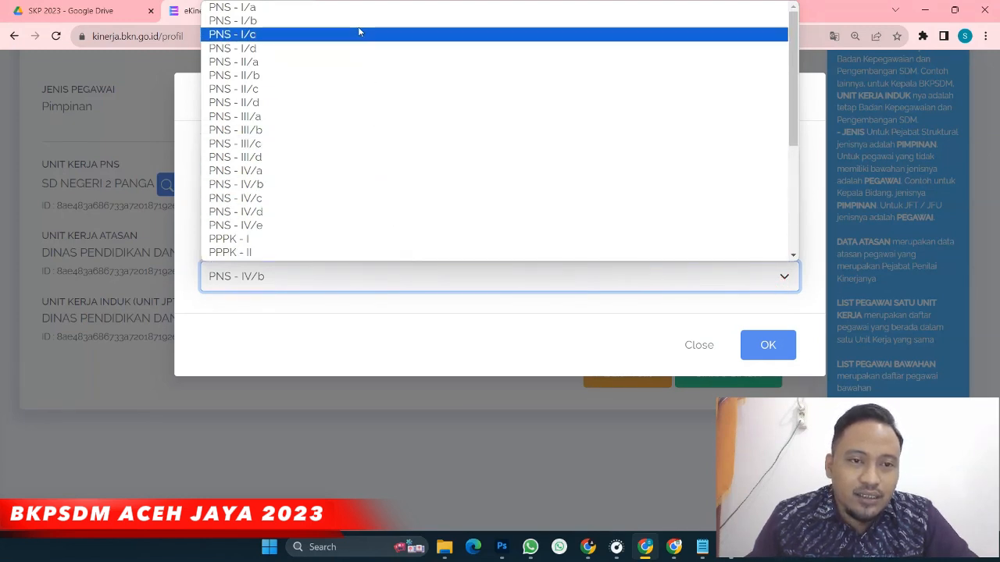
{"action": "left_click_drag", "start_coordinate": [793, 144], "coordinate": [790, 250]}
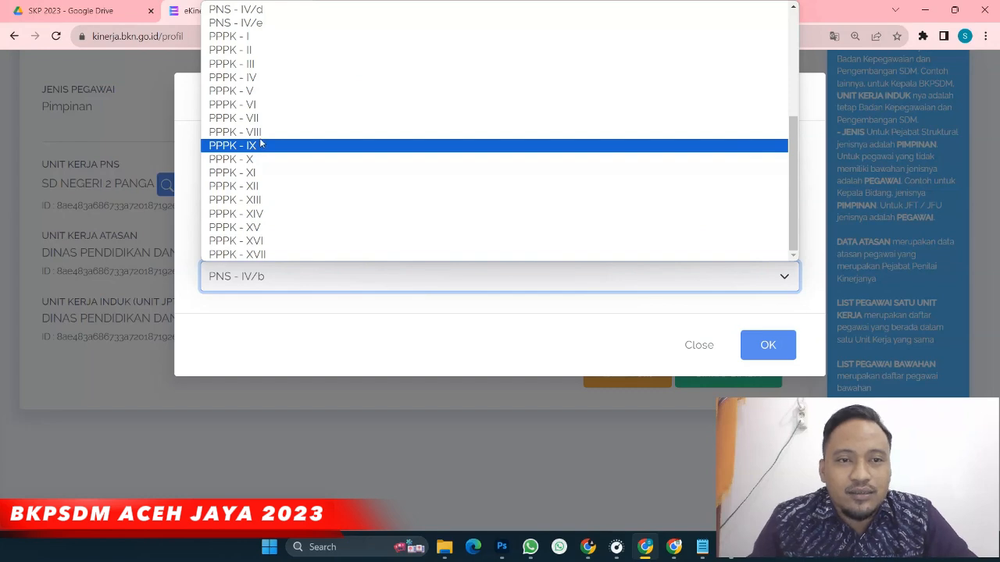
{"action": "left_click", "coordinate": [287, 348]}
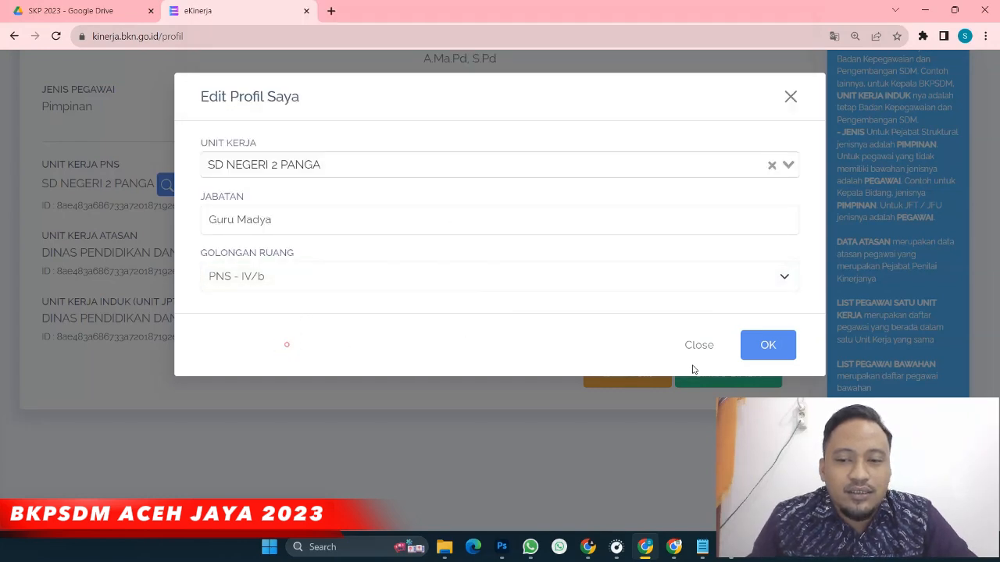
{"action": "left_click", "coordinate": [768, 345]}
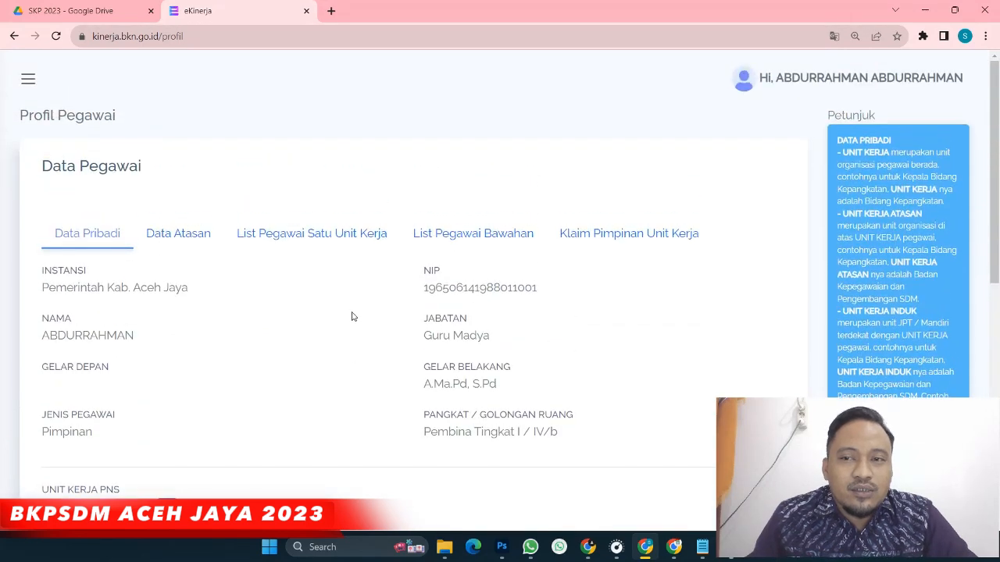
Release, then reclaim, the Pimpinan role for SD NEGERI 2 PANGA on the Klaim Pimpinan Unit Kerja tab
{"action": "scroll", "coordinate": [353, 315], "scroll_direction": "down", "scroll_amount": 1}
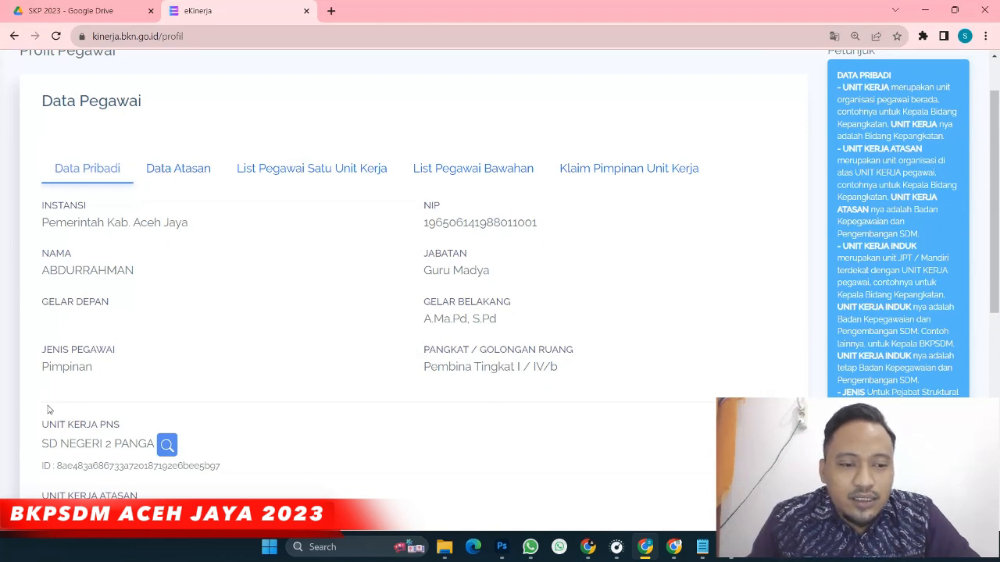
{"action": "left_click", "coordinate": [587, 173]}
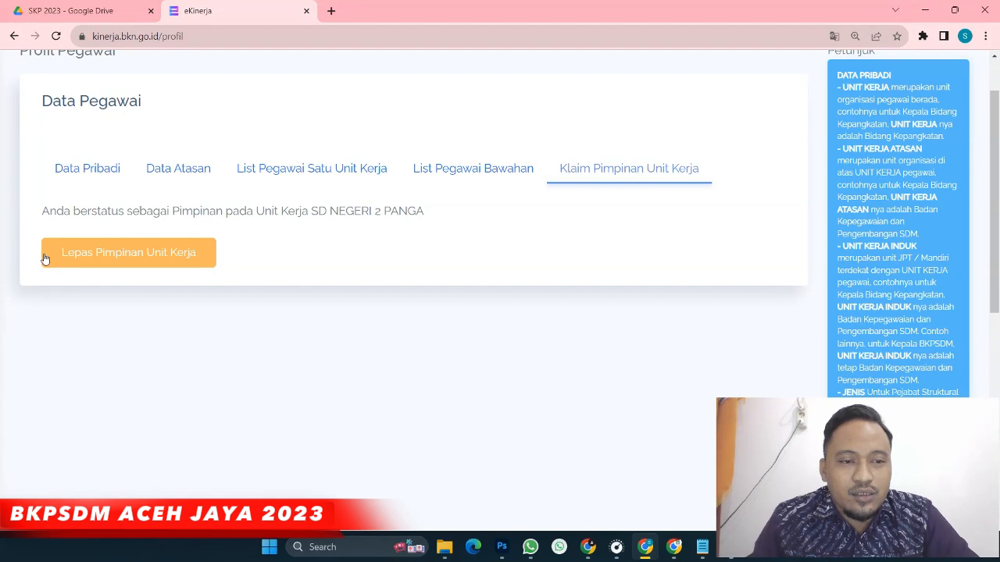
{"action": "left_click", "coordinate": [130, 256]}
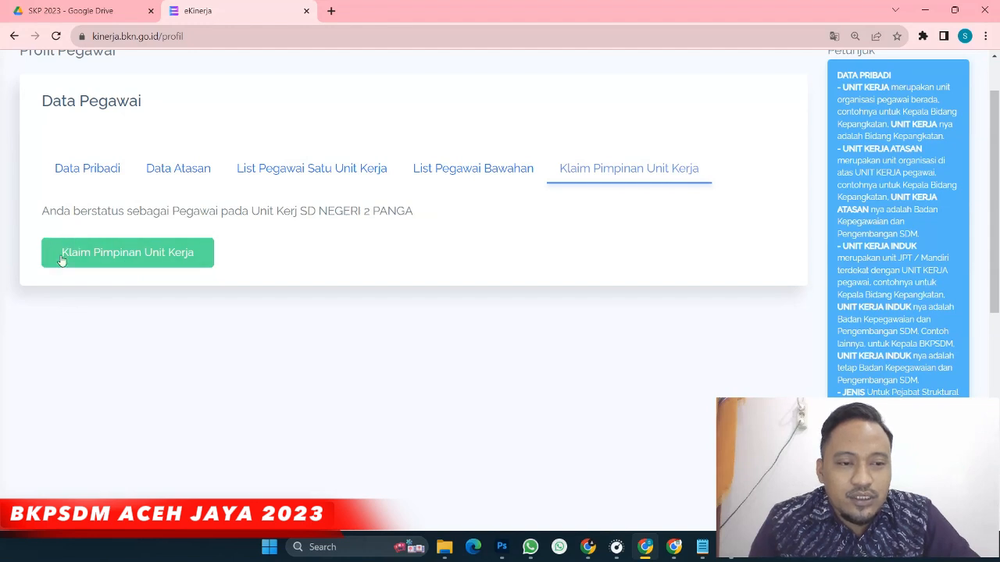
{"action": "left_click", "coordinate": [109, 262]}
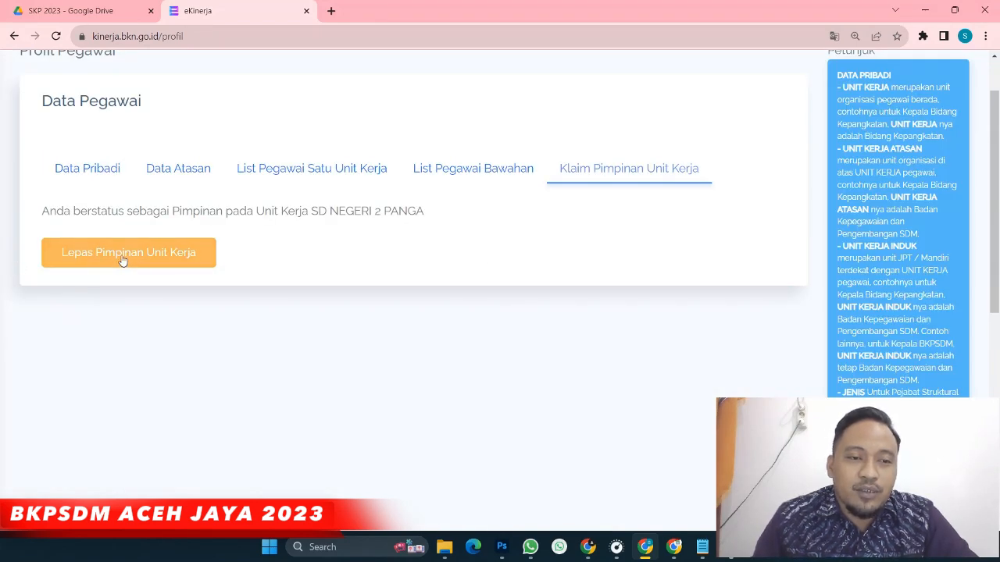
Check the supervisor's name under Data Atasan, then list the five employees in the same work unit
{"action": "left_click", "coordinate": [176, 172]}
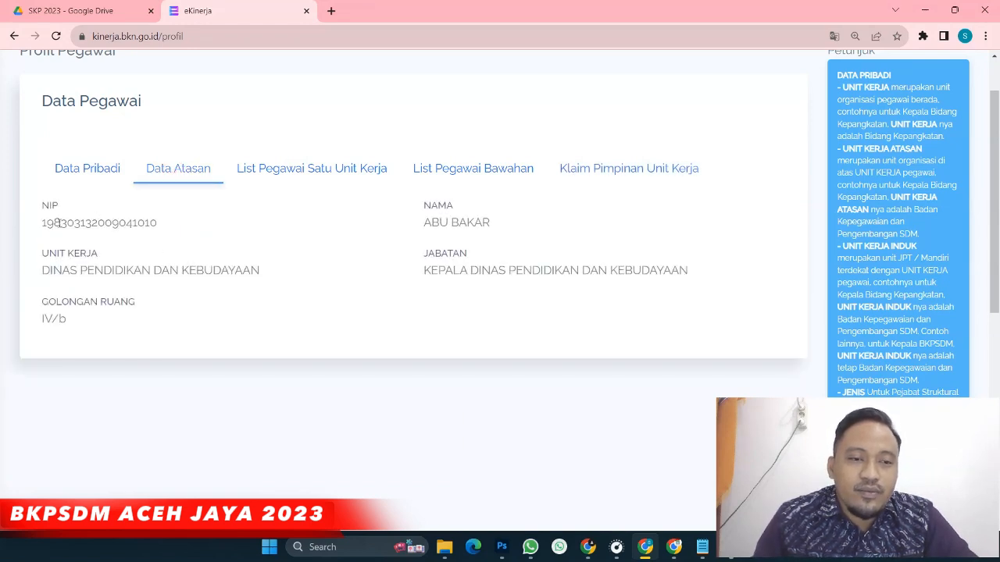
{"action": "left_click_drag", "start_coordinate": [422, 222], "coordinate": [496, 247]}
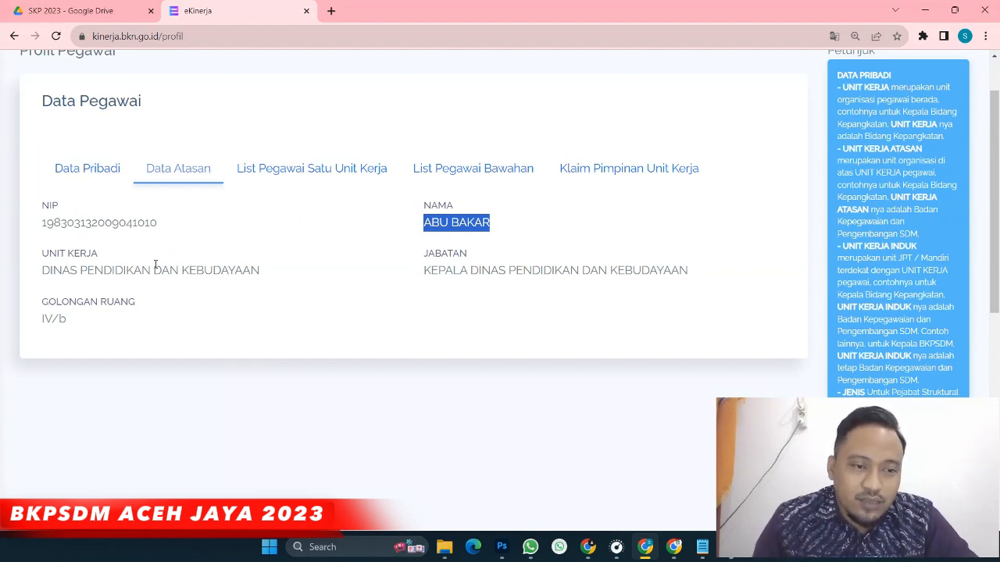
{"action": "left_click", "coordinate": [277, 175]}
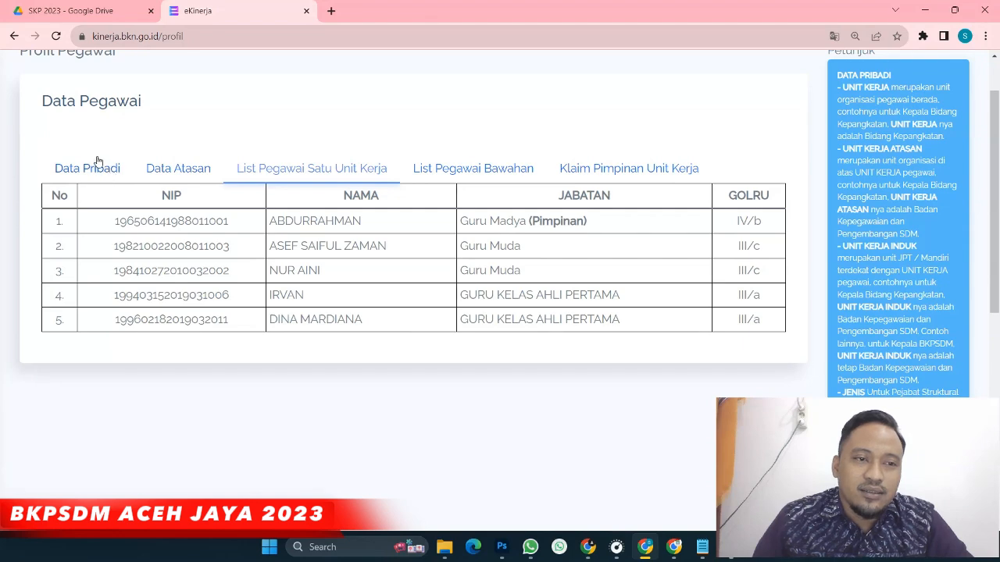
Return to Data Pribadi, then go through the sidebar menu to the empty Daftar SKP page
{"action": "scroll", "coordinate": [89, 178], "scroll_direction": "up", "scroll_amount": 1}
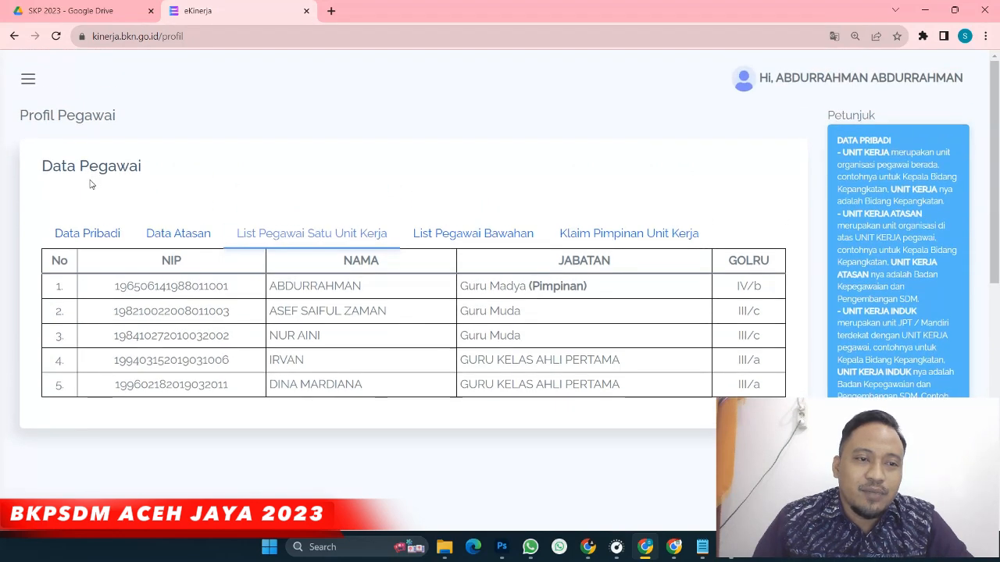
{"action": "left_click", "coordinate": [97, 233]}
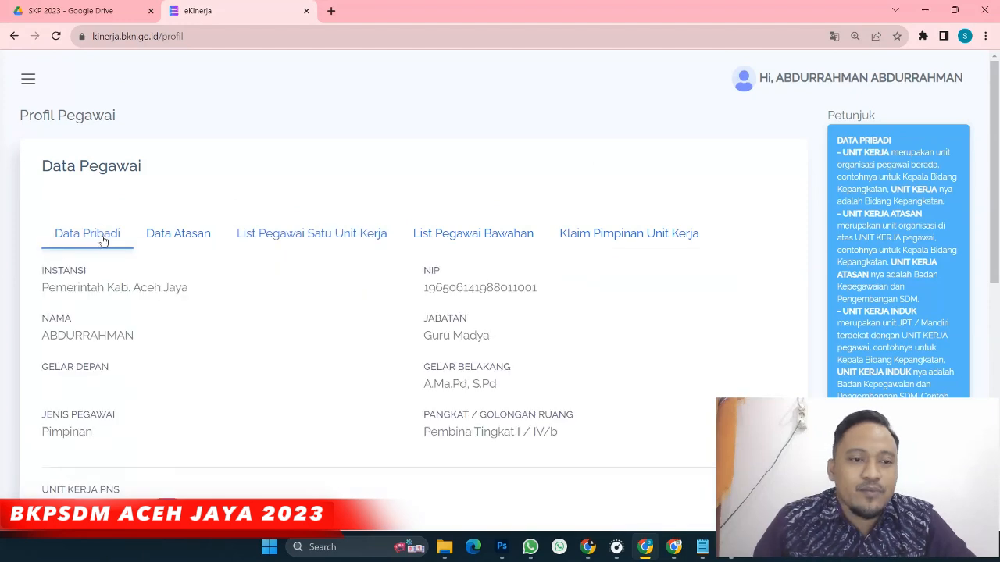
{"action": "left_click", "coordinate": [30, 79]}
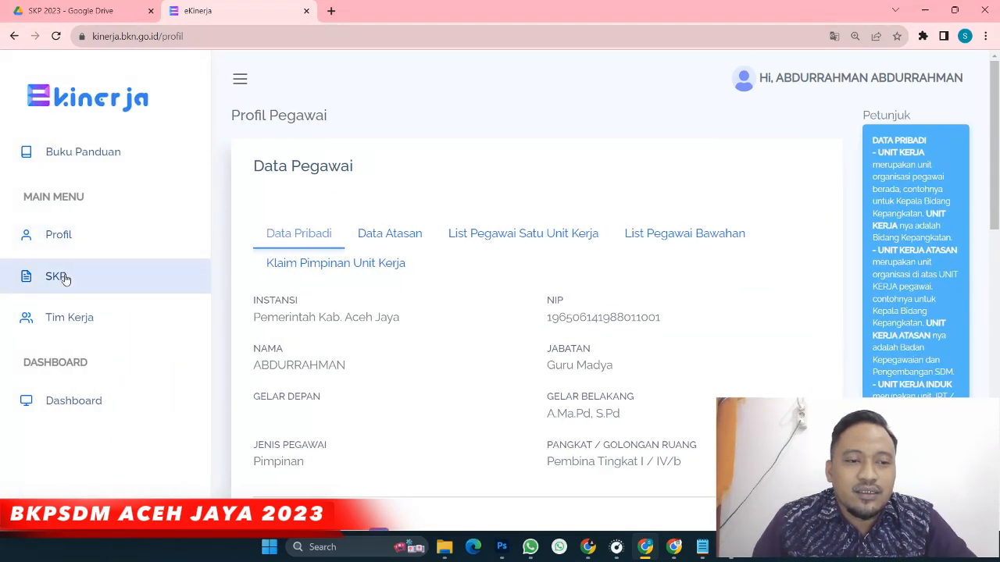
{"action": "left_click", "coordinate": [55, 278]}
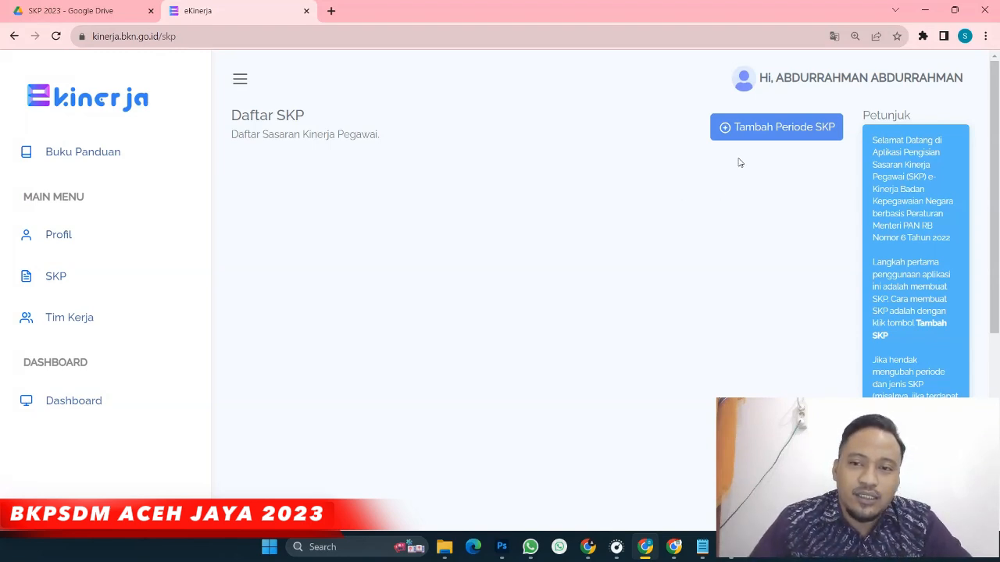
Start a new SKP period and set Periode Awal to 01/01/2023
{"action": "left_click", "coordinate": [787, 132]}
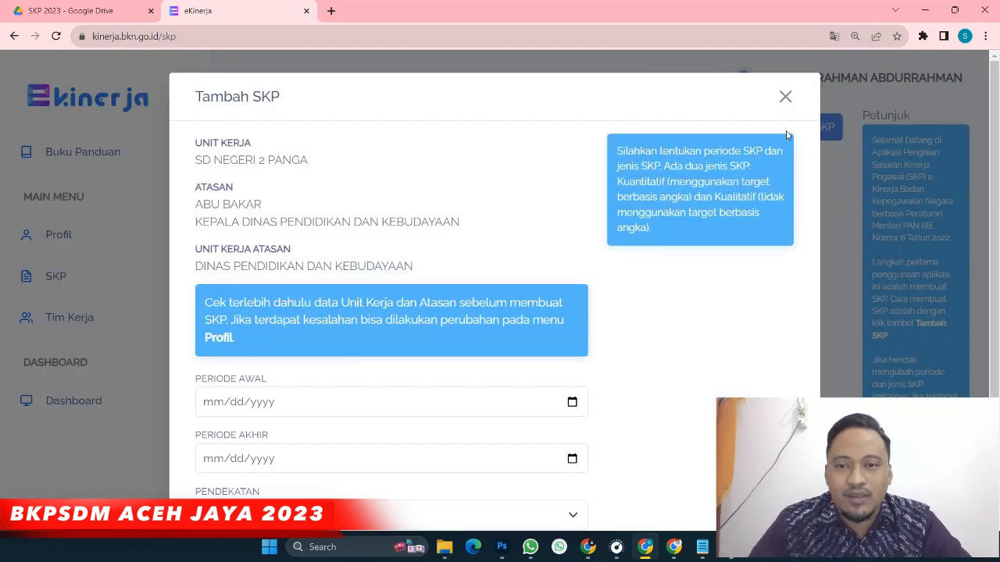
{"action": "scroll", "coordinate": [456, 142], "scroll_direction": "down", "scroll_amount": 1}
{"action": "scroll", "coordinate": [456, 141], "scroll_direction": "down", "scroll_amount": 1}
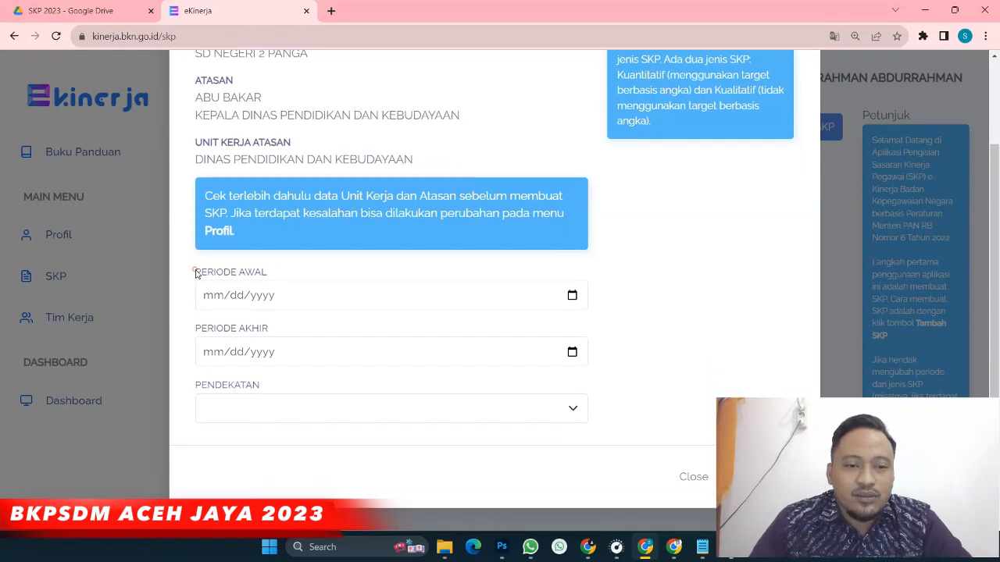
{"action": "left_click_drag", "start_coordinate": [196, 277], "coordinate": [279, 274]}
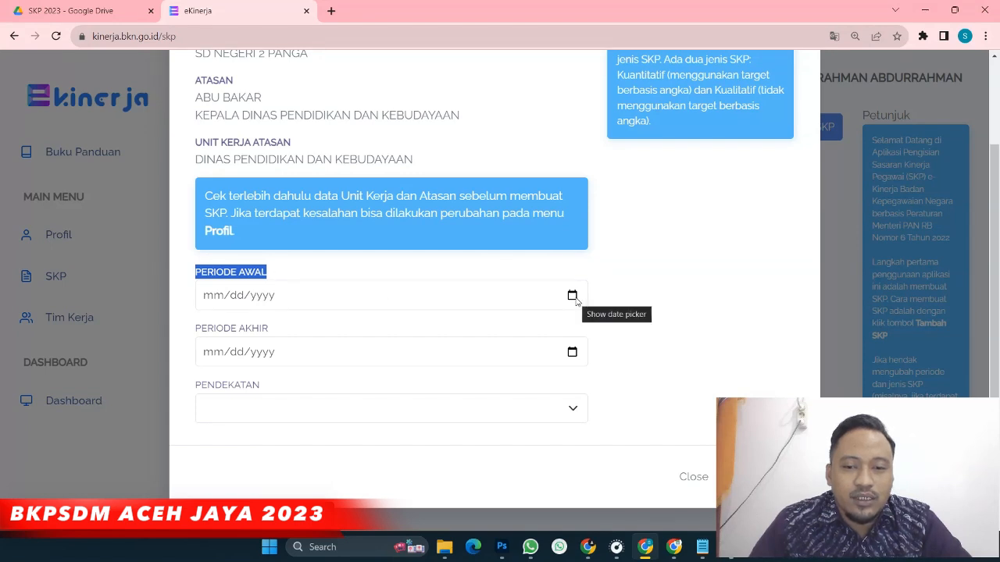
{"action": "left_click", "coordinate": [572, 296]}
{"action": "left_click", "coordinate": [271, 71]}
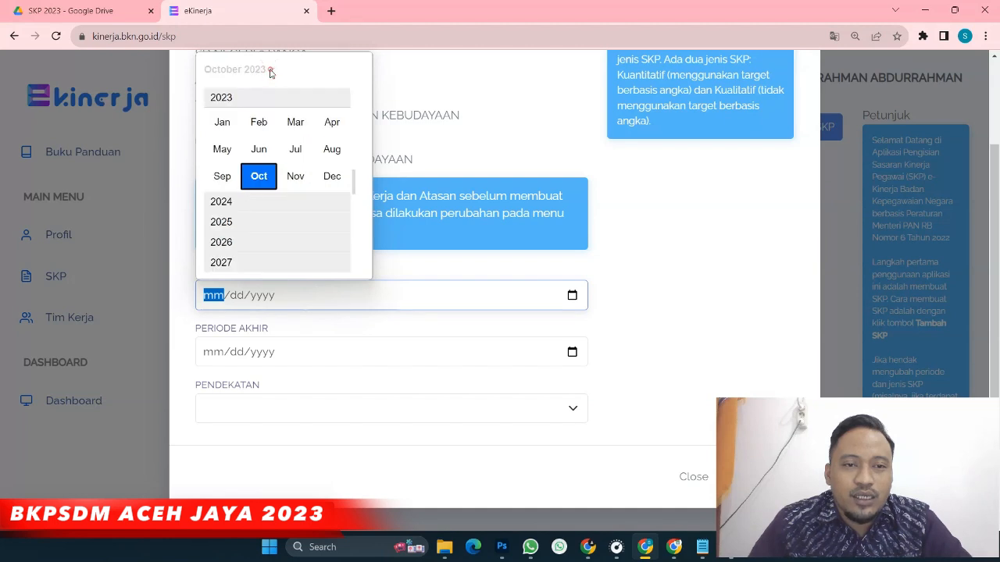
{"action": "left_click", "coordinate": [222, 125]}
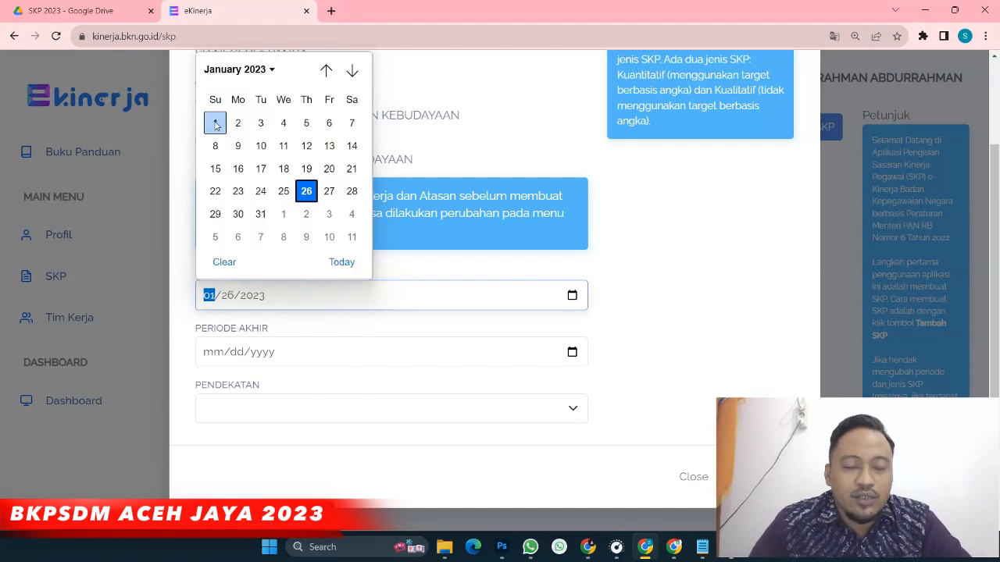
{"action": "left_click", "coordinate": [215, 129]}
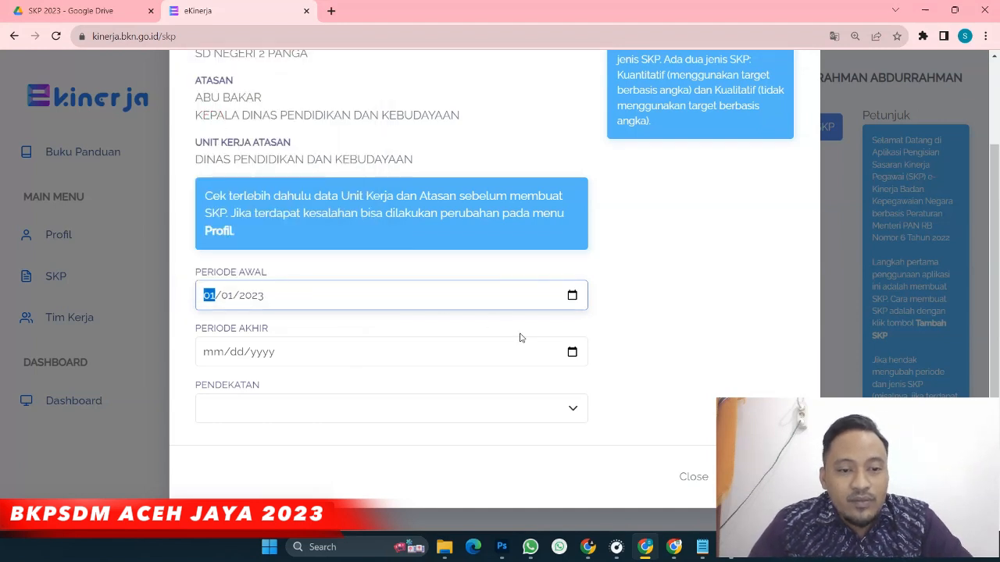
Set Periode Akhir to 12/31/2023
{"action": "left_click", "coordinate": [572, 353]}
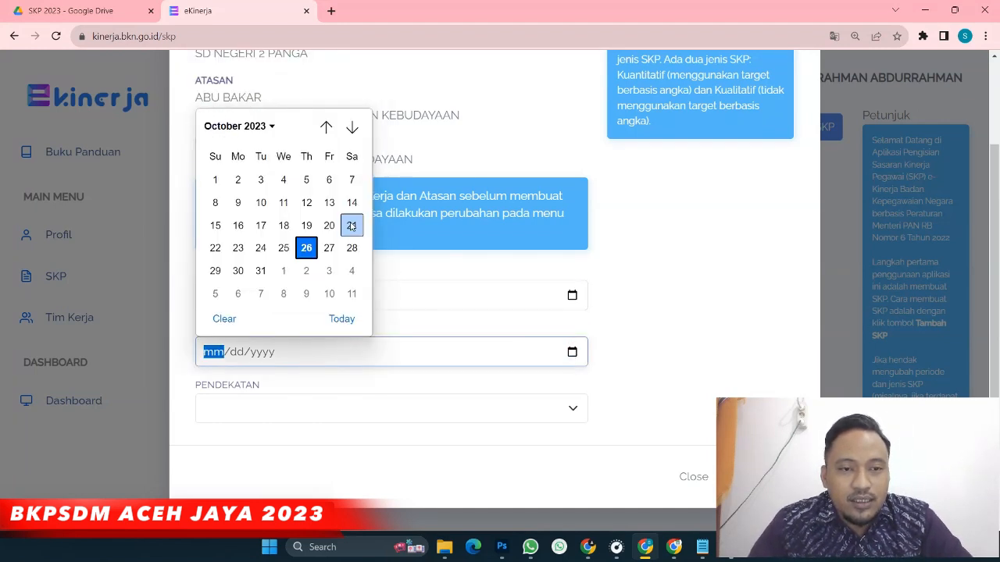
{"action": "left_click", "coordinate": [268, 127]}
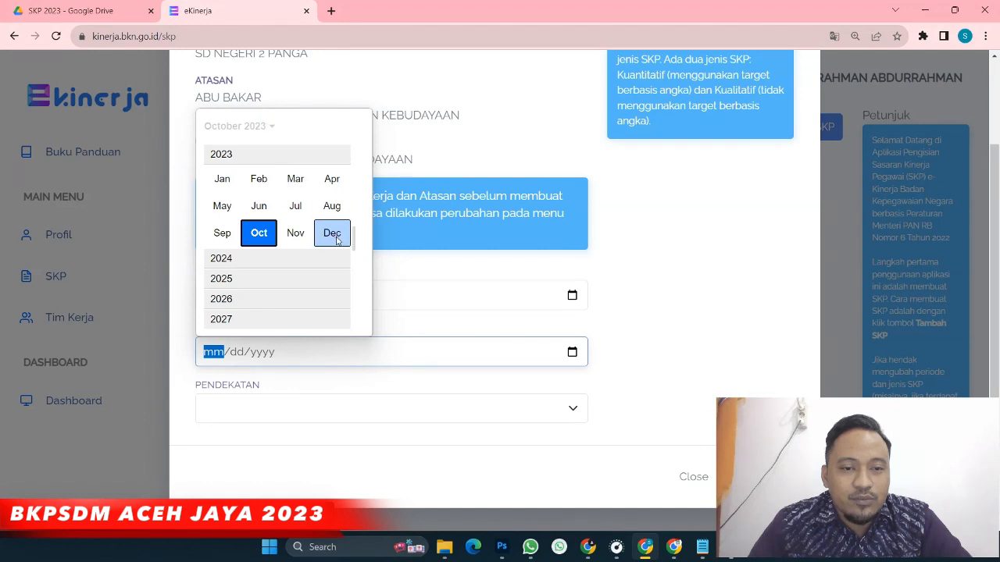
{"action": "left_click", "coordinate": [332, 232]}
{"action": "left_click", "coordinate": [216, 293]}
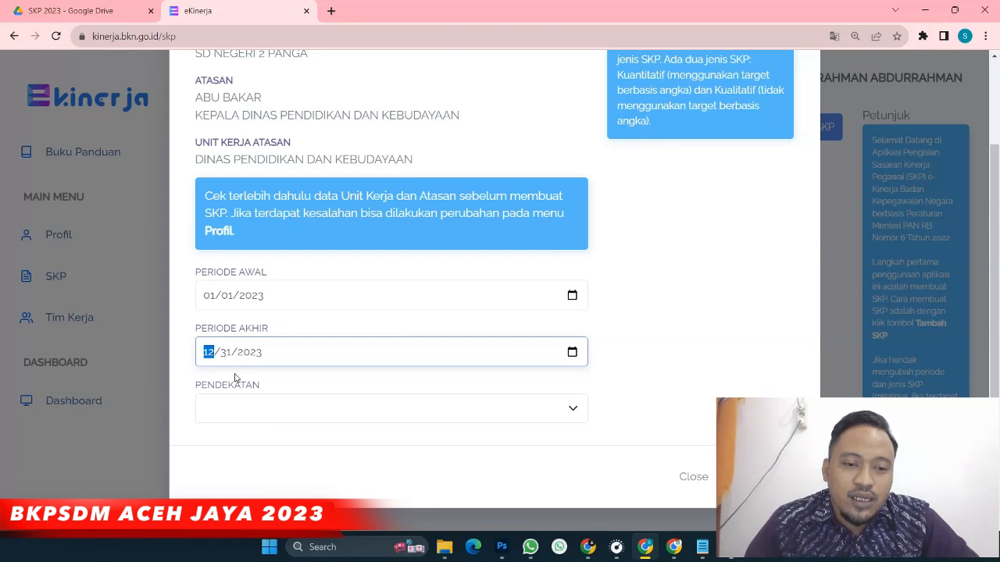
Set Pendekatan to Kuantitatif and save the 2023 SKP period as a draft
{"action": "left_click", "coordinate": [258, 410]}
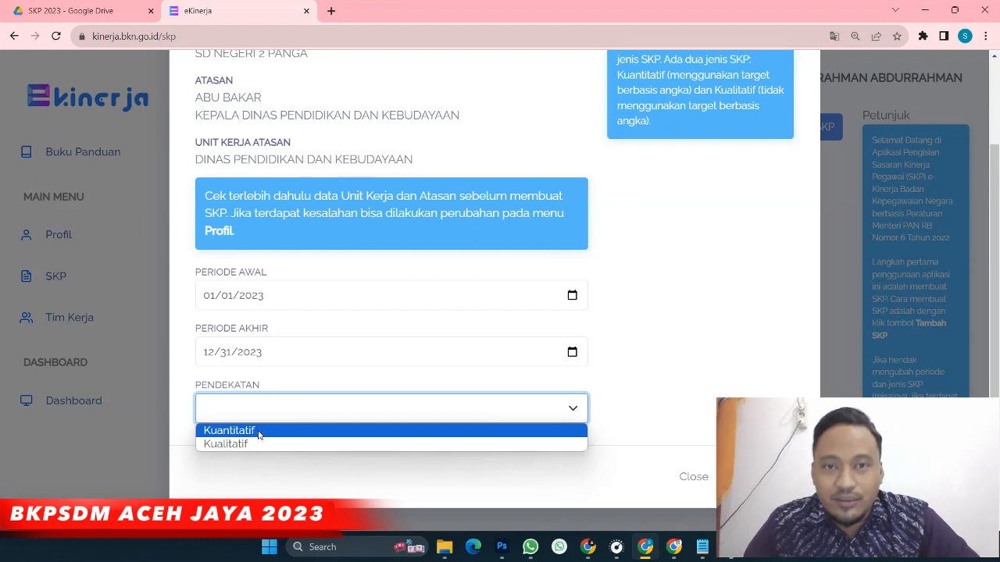
{"action": "left_click", "coordinate": [261, 432]}
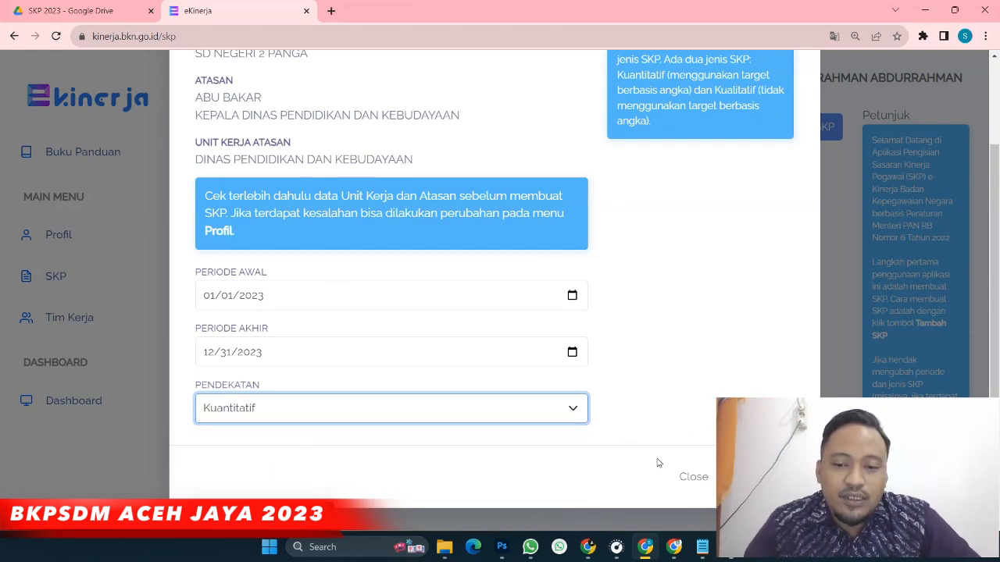
{"action": "key", "text": "space"}
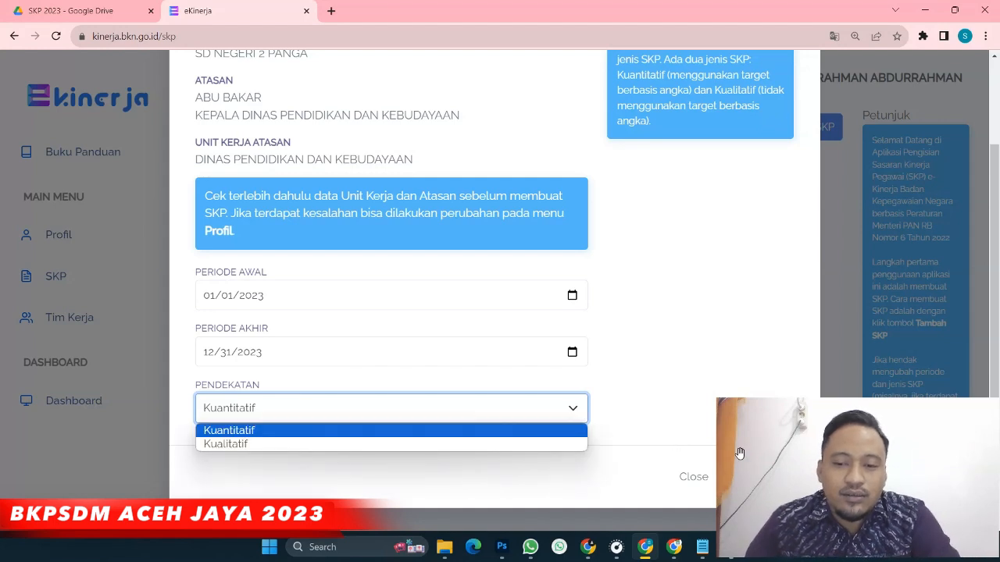
{"action": "left_click", "coordinate": [769, 483]}
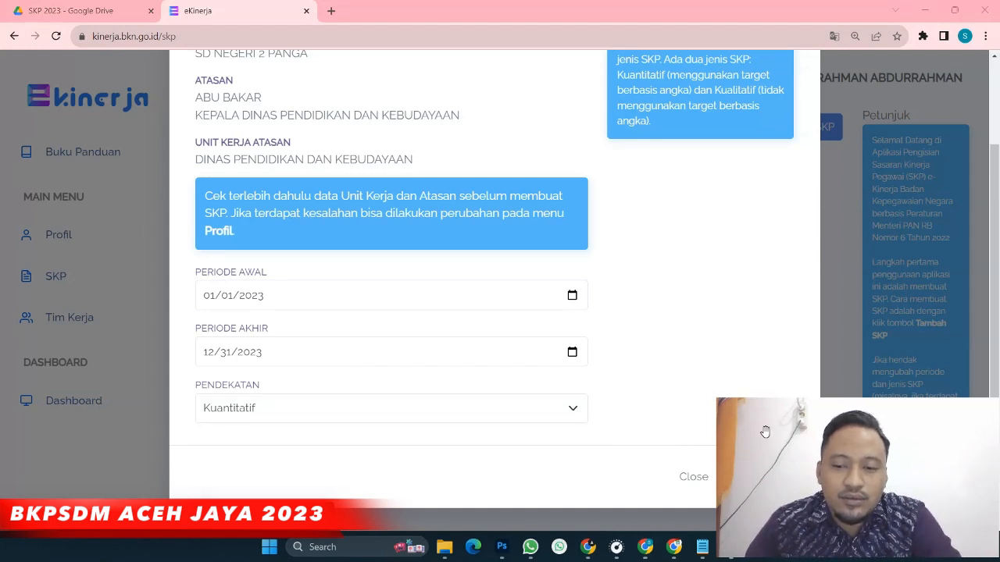
{"action": "left_click", "coordinate": [762, 477]}
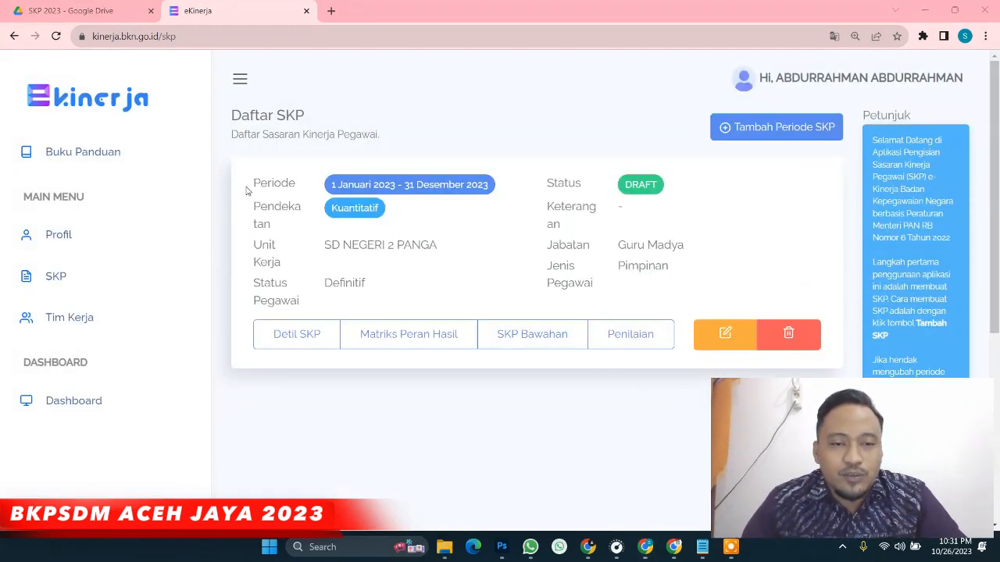
Collapse the sidebar and highlight the SKP card's Periode, work unit and DRAFT status
{"action": "left_click_drag", "start_coordinate": [253, 183], "coordinate": [495, 197]}
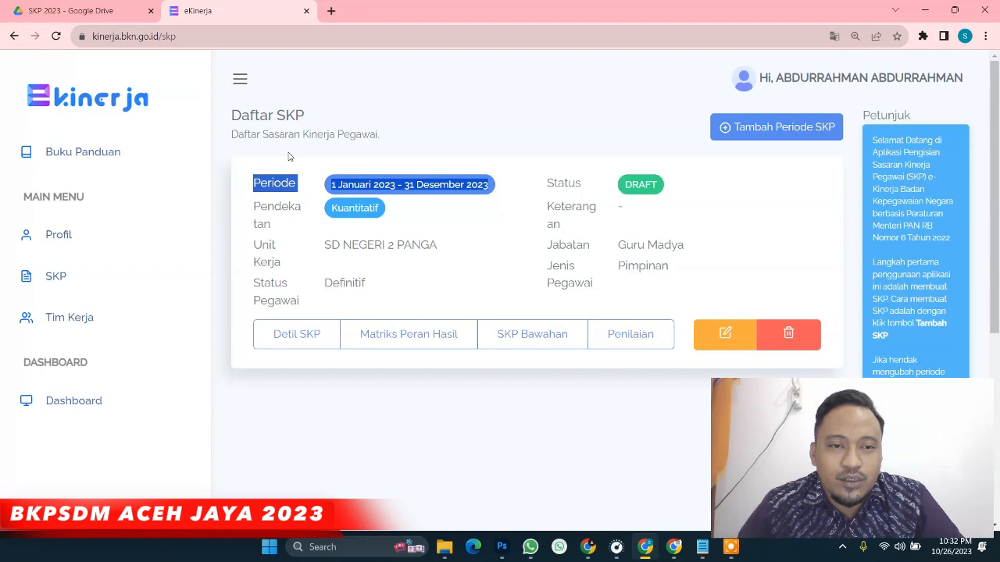
{"action": "left_click", "coordinate": [237, 80]}
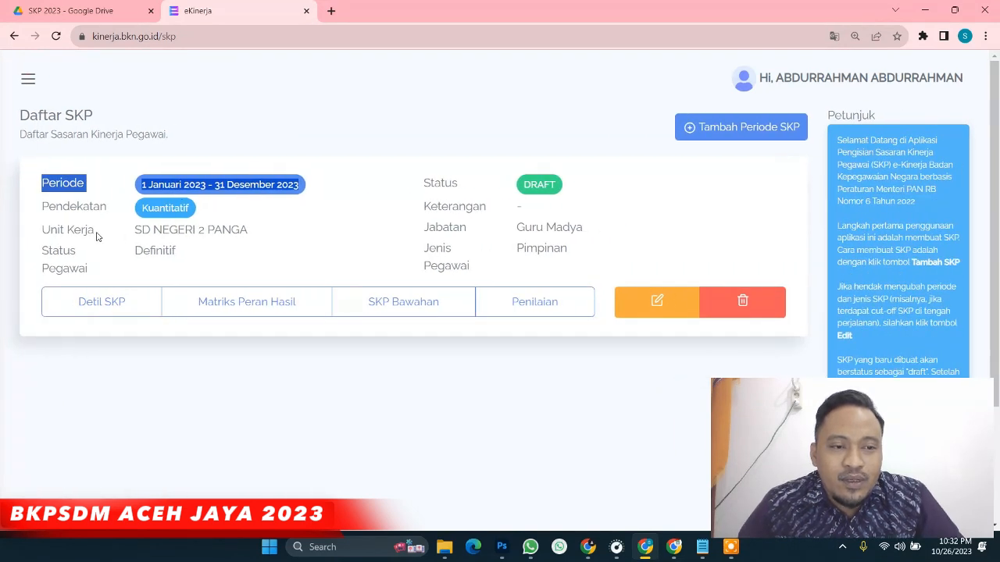
{"action": "left_click_drag", "start_coordinate": [140, 231], "coordinate": [231, 246]}
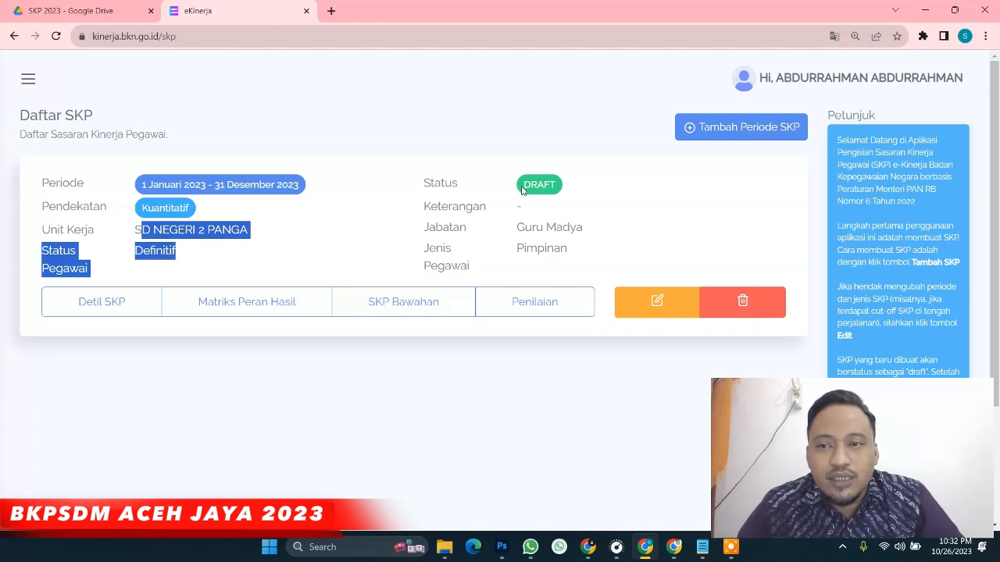
{"action": "left_click_drag", "start_coordinate": [521, 191], "coordinate": [571, 192]}
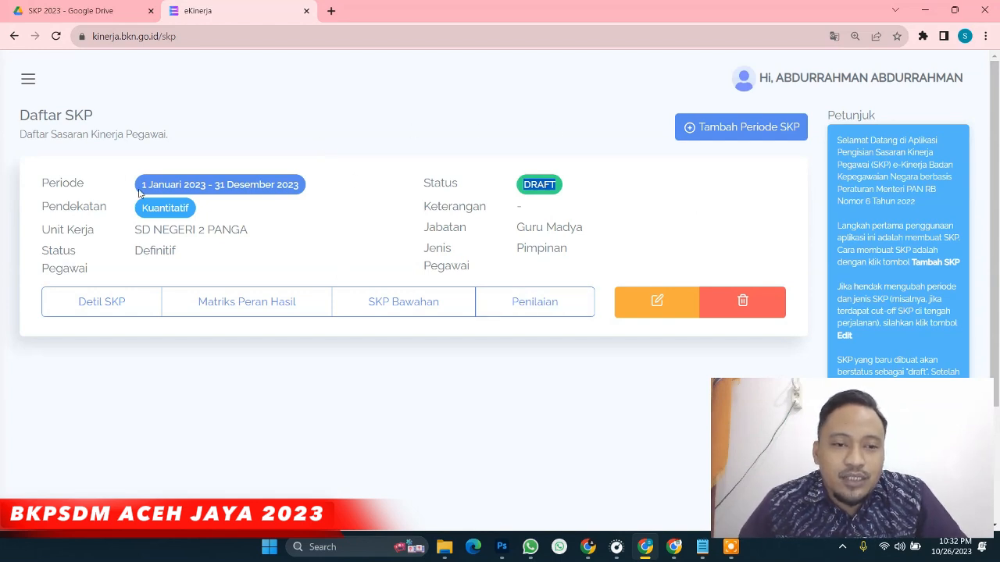
{"action": "left_click", "coordinate": [90, 307]}
{"action": "scroll", "coordinate": [176, 317], "scroll_direction": "down", "scroll_amount": 2}
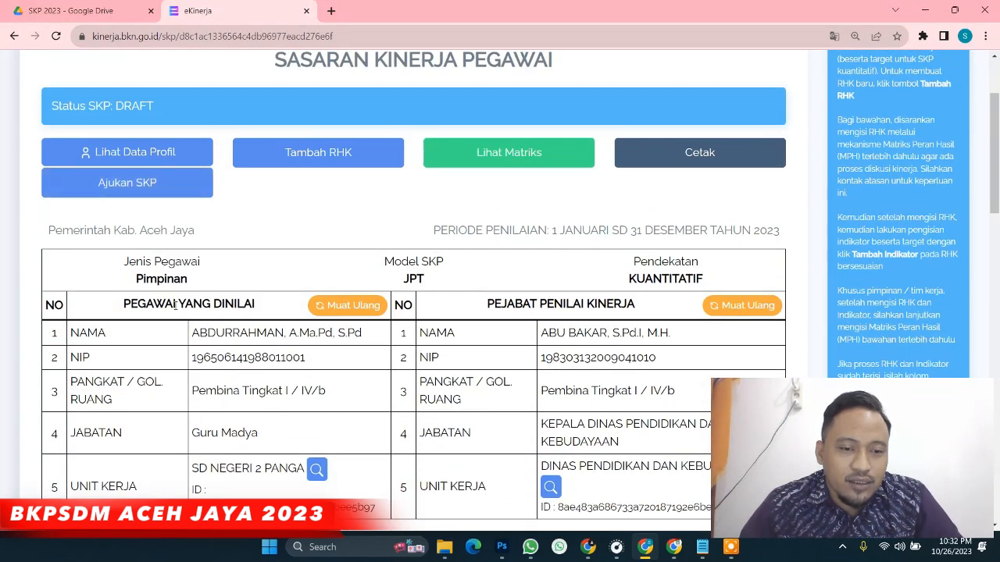
{"action": "key", "text": "ctrl+minus"}
{"action": "scroll", "coordinate": [175, 310], "scroll_direction": "down", "scroll_amount": 2}
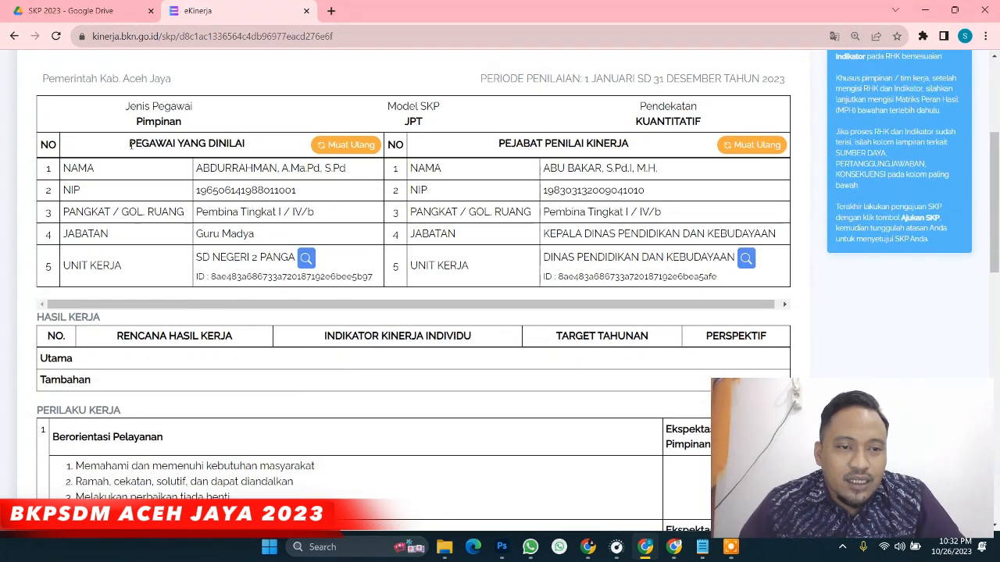
{"action": "left_click_drag", "start_coordinate": [194, 166], "coordinate": [336, 280]}
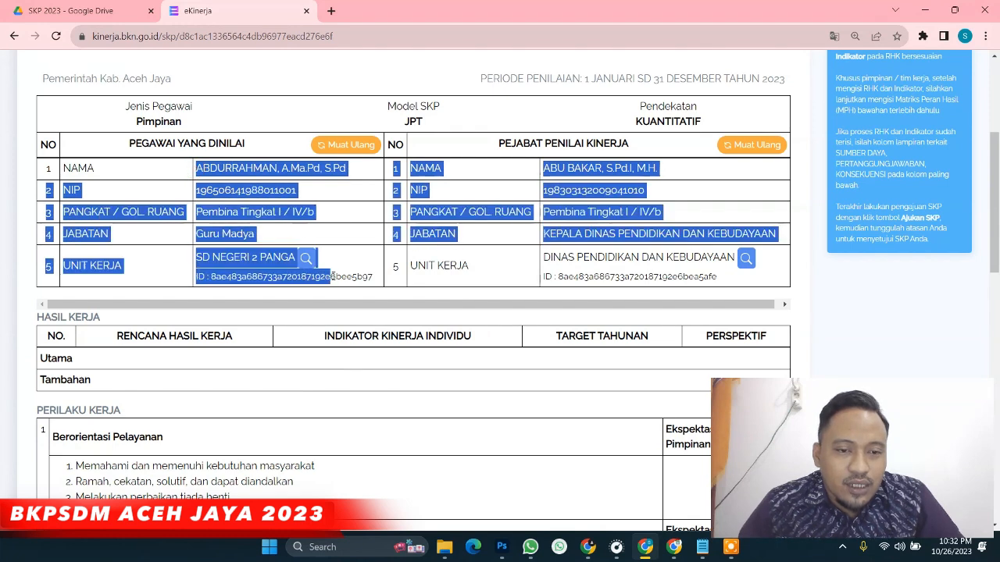
{"action": "left_click", "coordinate": [134, 147]}
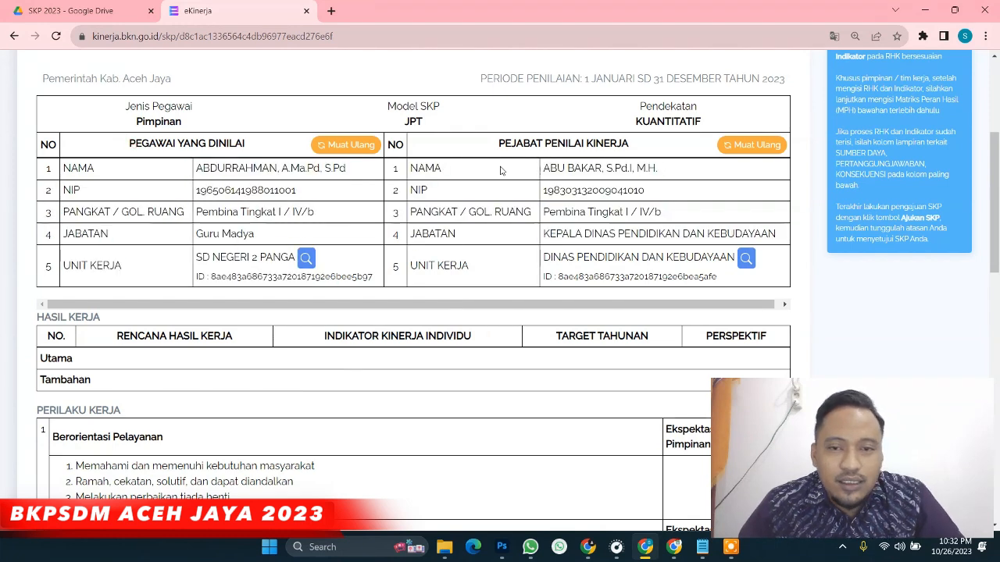
{"action": "left_click_drag", "start_coordinate": [503, 143], "coordinate": [633, 147]}
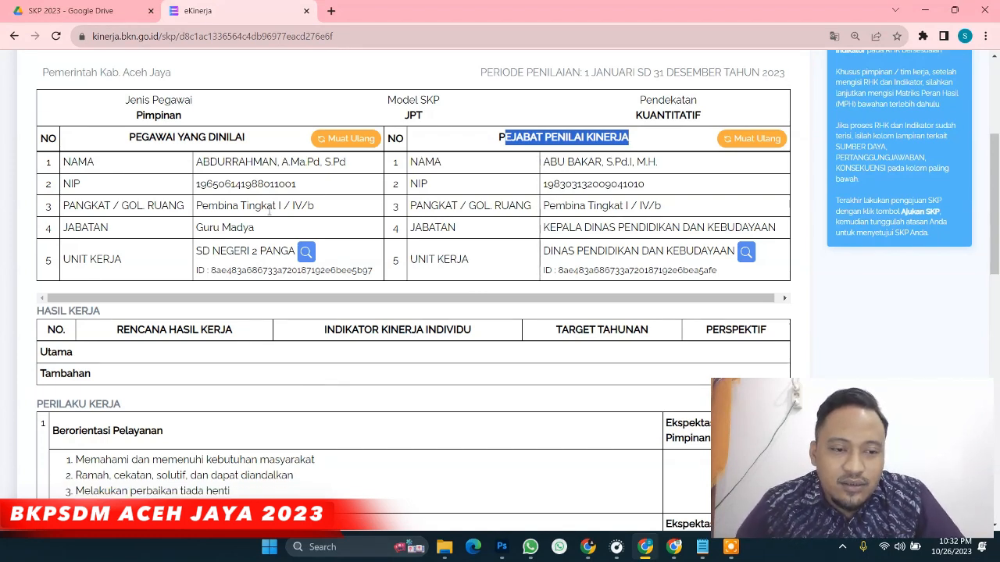
{"action": "scroll", "coordinate": [139, 210], "scroll_direction": "down", "scroll_amount": 2}
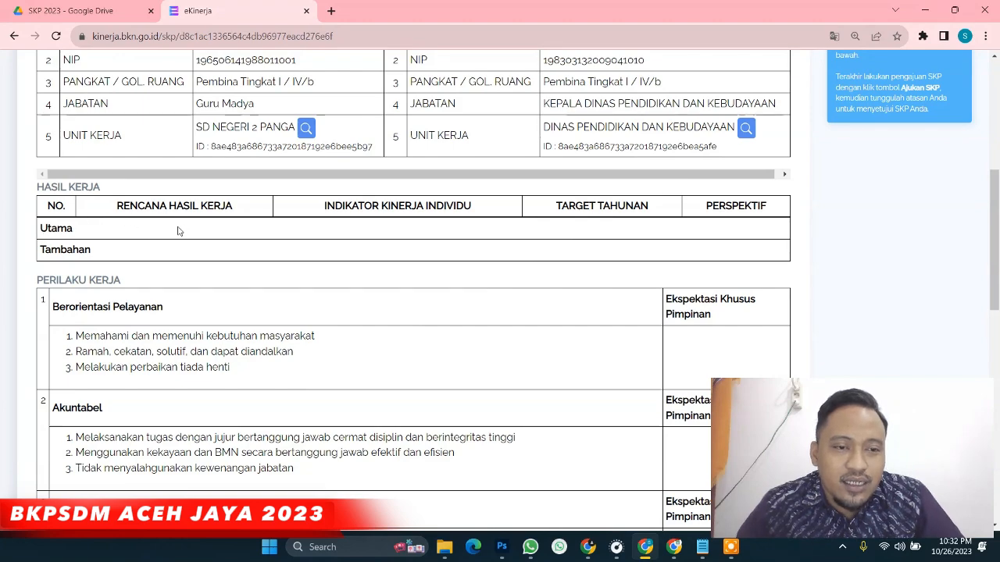
{"action": "scroll", "coordinate": [179, 242], "scroll_direction": "up", "scroll_amount": 4}
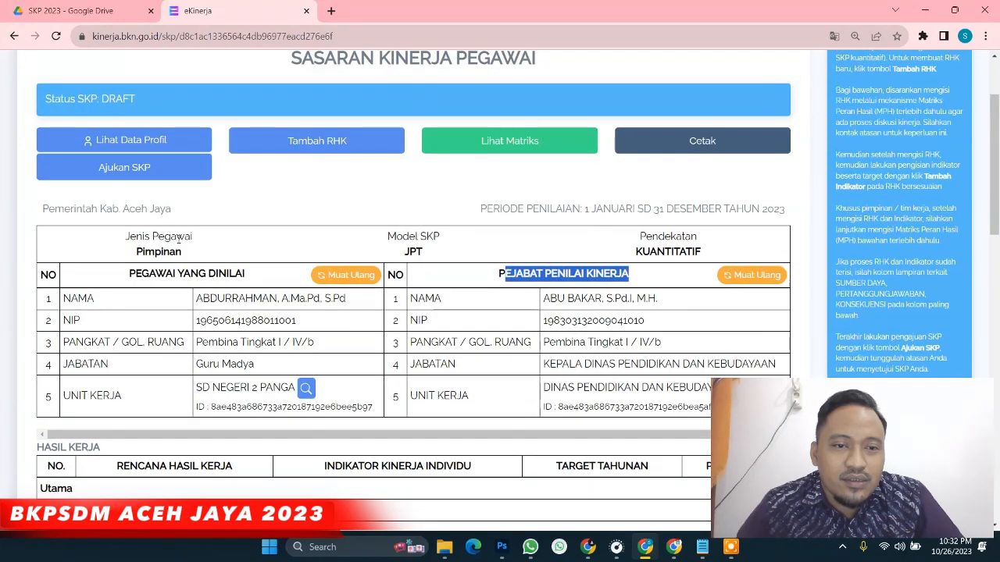
Add an RHK with Klasifikasi Organisasi, Unit Kerja SD NEGERI 2 PANGA and Jenis RHK Utama
{"action": "left_click", "coordinate": [289, 147]}
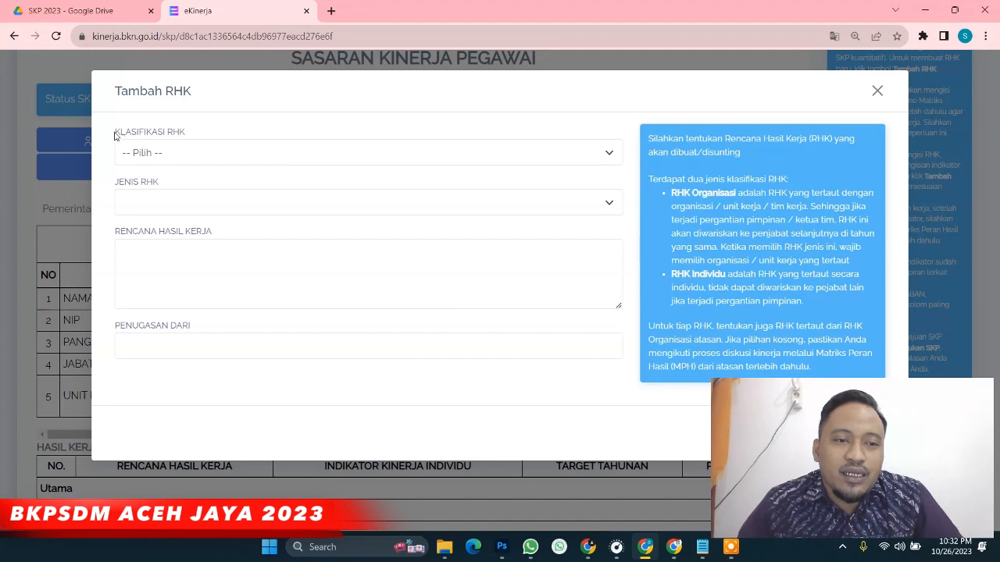
{"action": "left_click_drag", "start_coordinate": [116, 134], "coordinate": [194, 150]}
{"action": "left_click", "coordinate": [221, 162]}
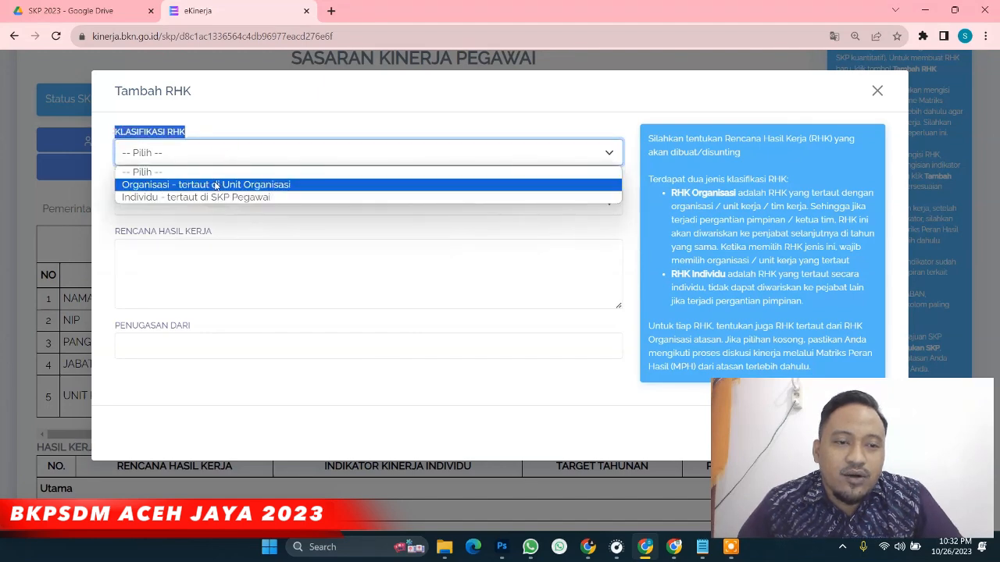
{"action": "left_click", "coordinate": [216, 185]}
{"action": "left_click_drag", "start_coordinate": [113, 185], "coordinate": [217, 203]}
{"action": "left_click", "coordinate": [216, 203]}
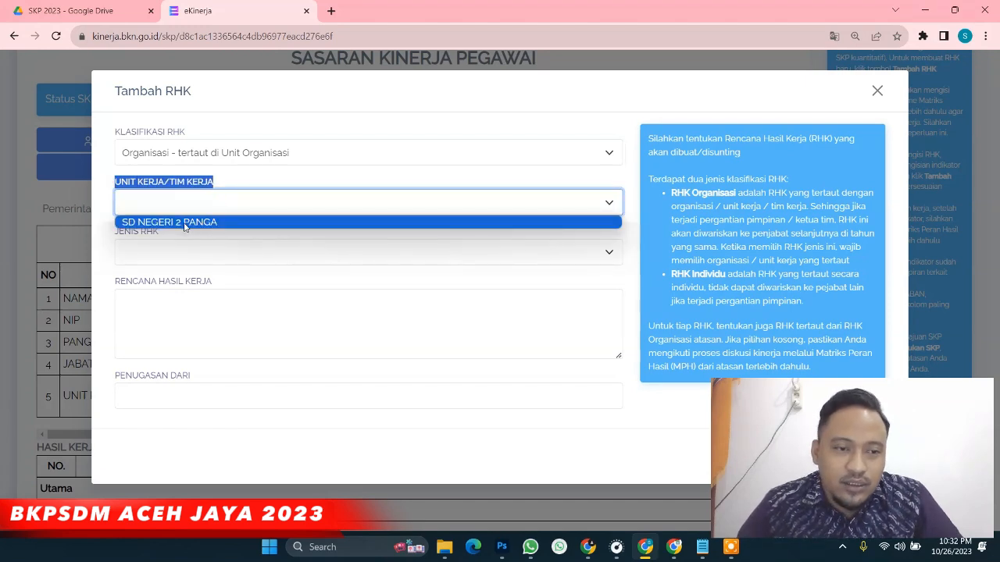
{"action": "left_click", "coordinate": [184, 223]}
{"action": "left_click", "coordinate": [168, 252]}
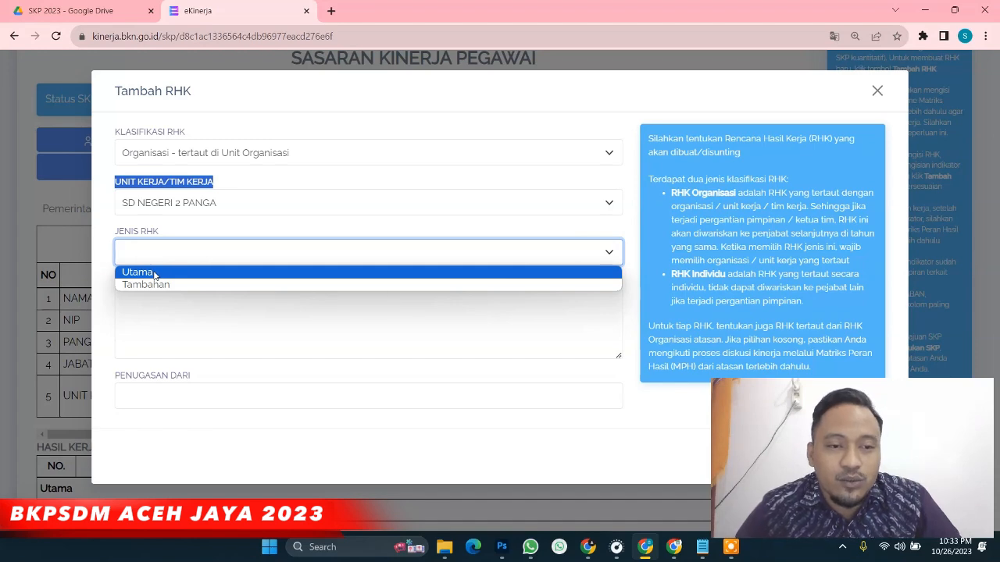
{"action": "left_click", "coordinate": [155, 275]}
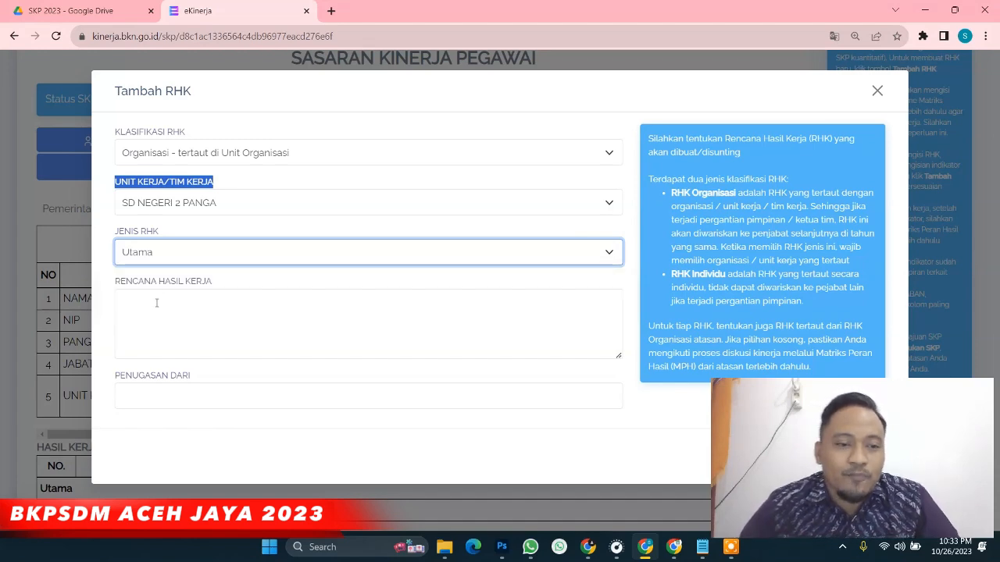
Paste 'Terlaksananya Program Kegiatan Pendidikan Sekolah Dasar' into the Rencana Hasil Kerja field
{"action": "left_click", "coordinate": [196, 311]}
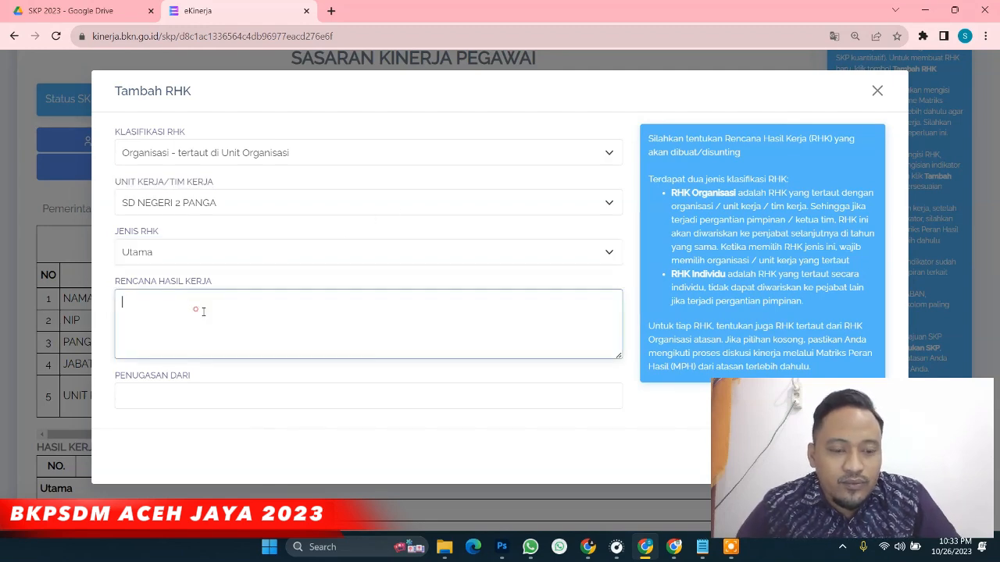
{"action": "type", "text": "Terlaksananya Program Kegiatan Pendidikan Sekolah Dasar"}
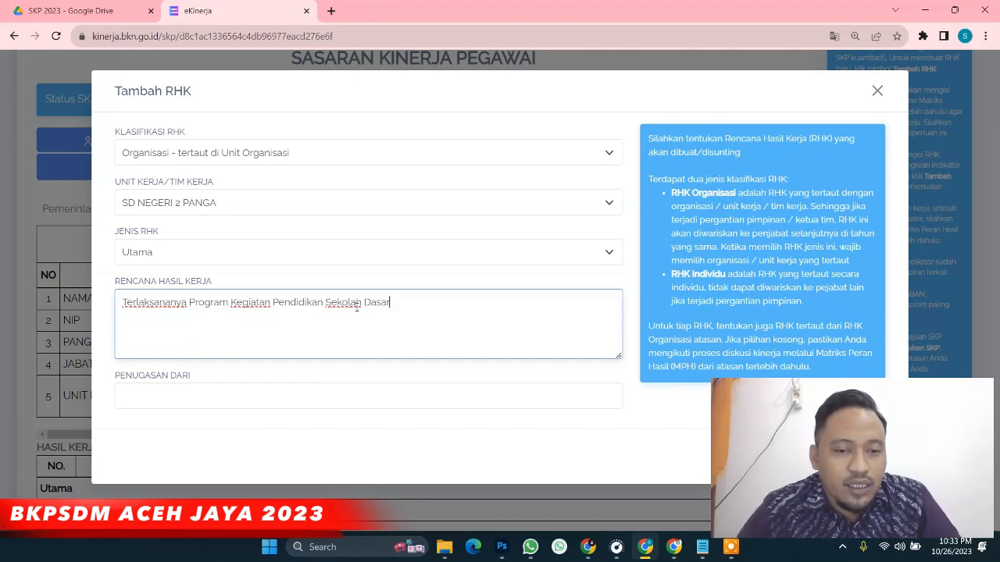
{"action": "left_click_drag", "start_coordinate": [325, 302], "coordinate": [408, 300]}
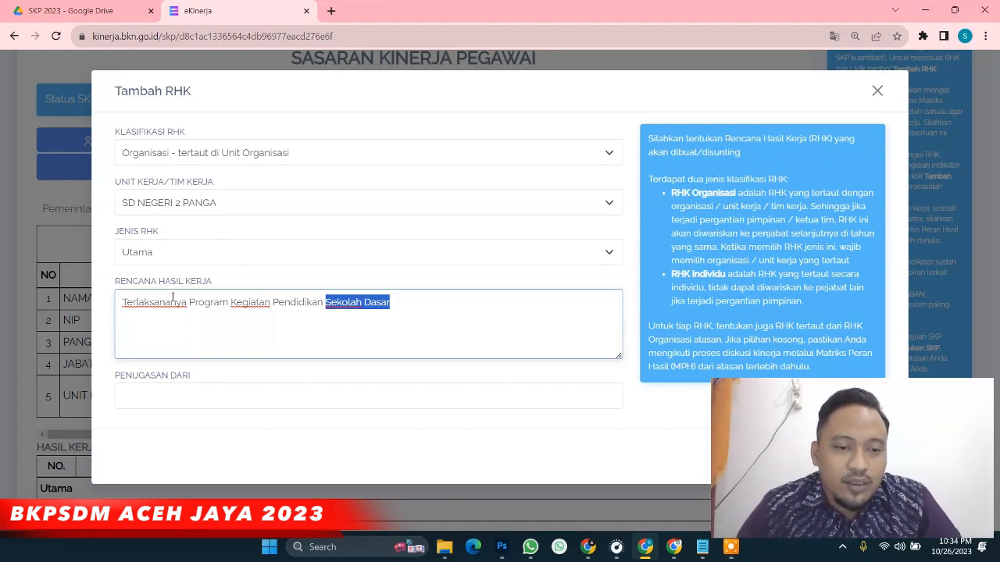
{"action": "left_click_drag", "start_coordinate": [121, 306], "coordinate": [324, 311]}
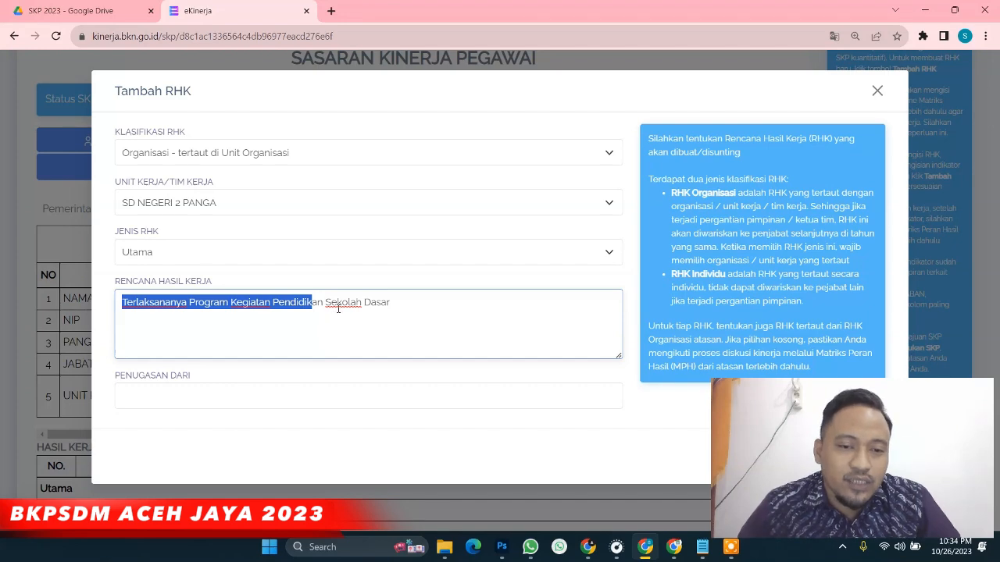
{"action": "left_click", "coordinate": [402, 307]}
Enter 'Kadis Pendidikan dan Kebudayaan Aceh Jaya' as the Penugasan Dari official
{"action": "left_click_drag", "start_coordinate": [112, 374], "coordinate": [197, 384]}
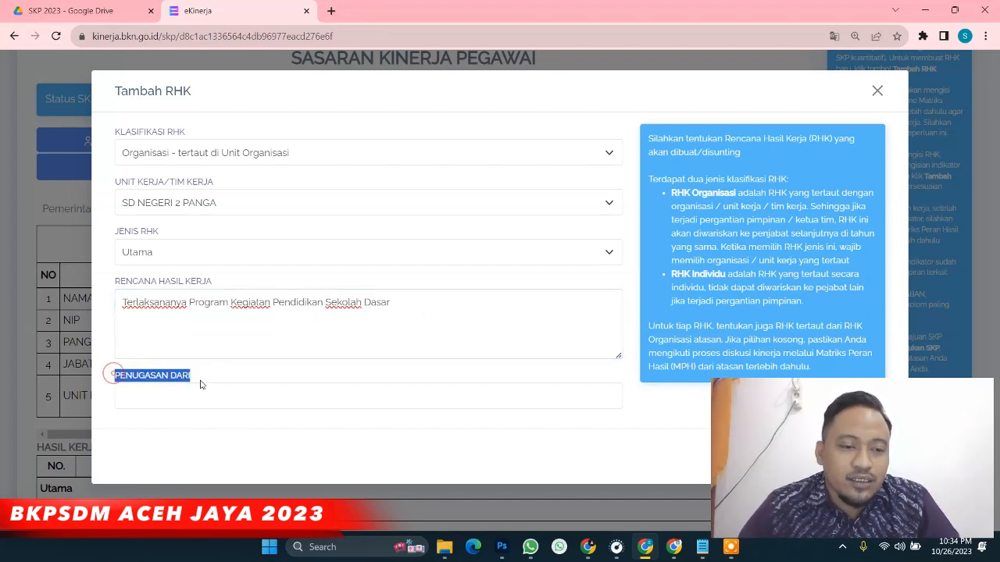
{"action": "left_click", "coordinate": [170, 401]}
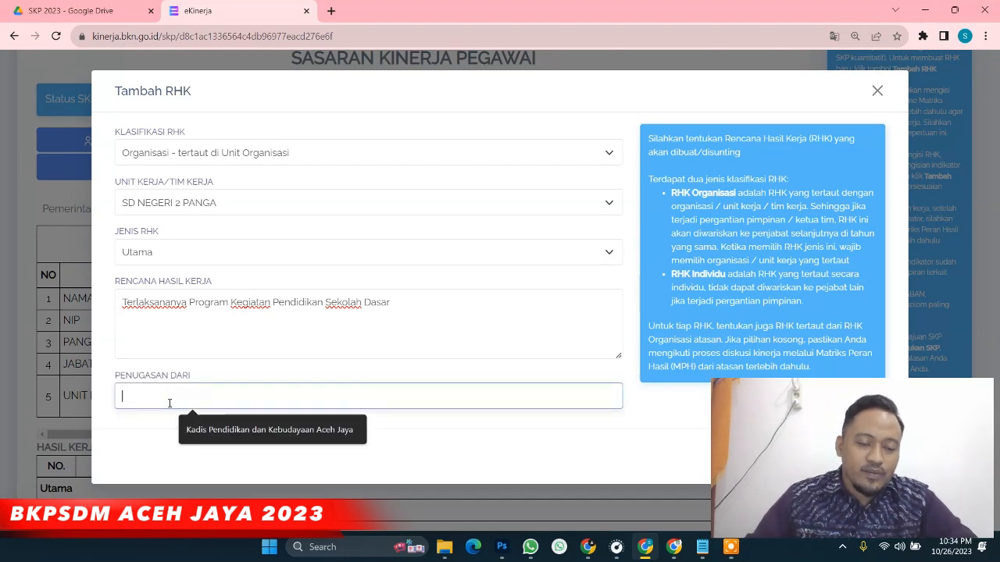
{"action": "type", "text": "Kadis "}
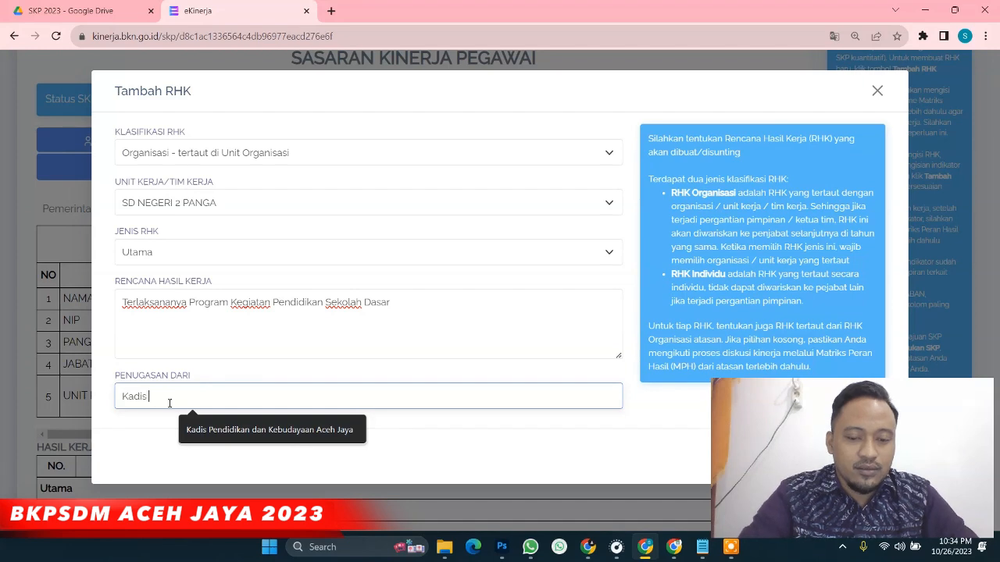
{"action": "type", "text": "Pendidikan"}
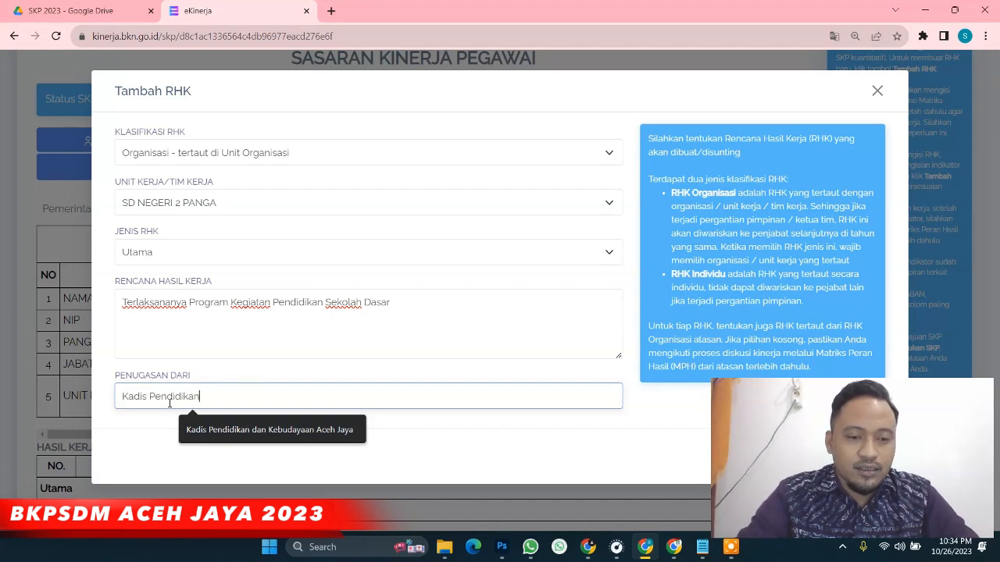
{"action": "type", "text": " dan Kebu"}
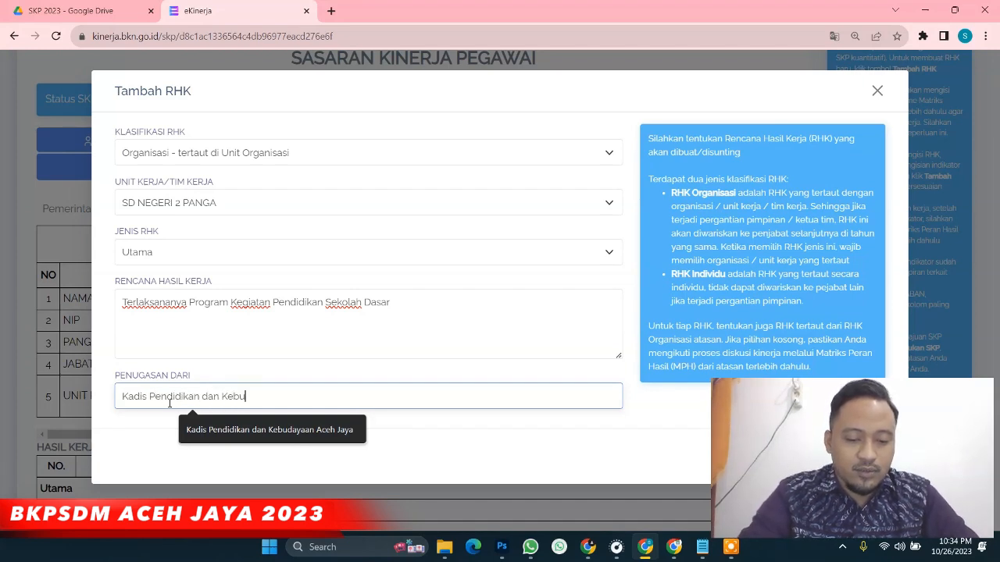
{"action": "type", "text": "dayaan Aceh Jaya"}
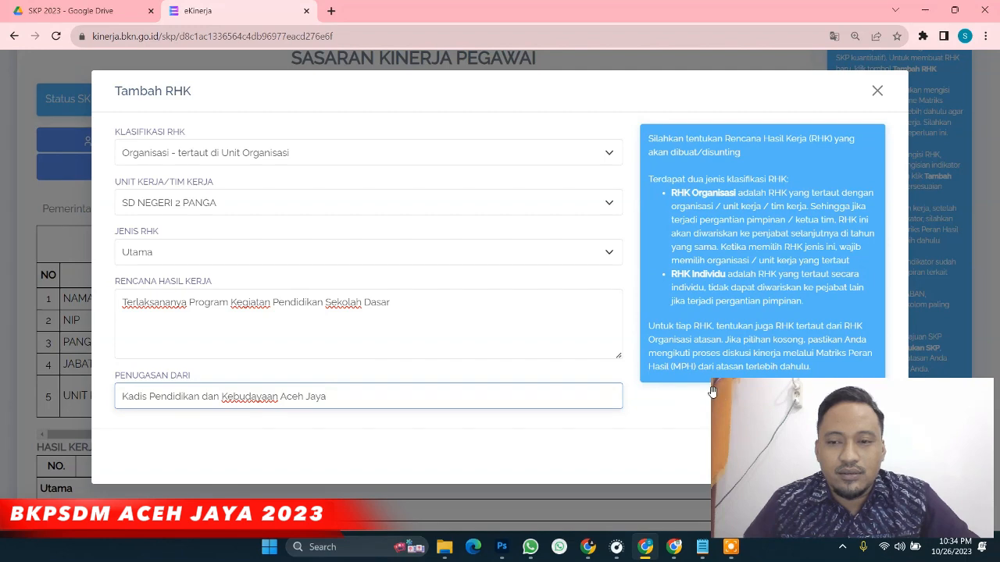
{"action": "key", "text": "ctrl+minus"}
{"action": "key", "text": "ctrl+minus"}
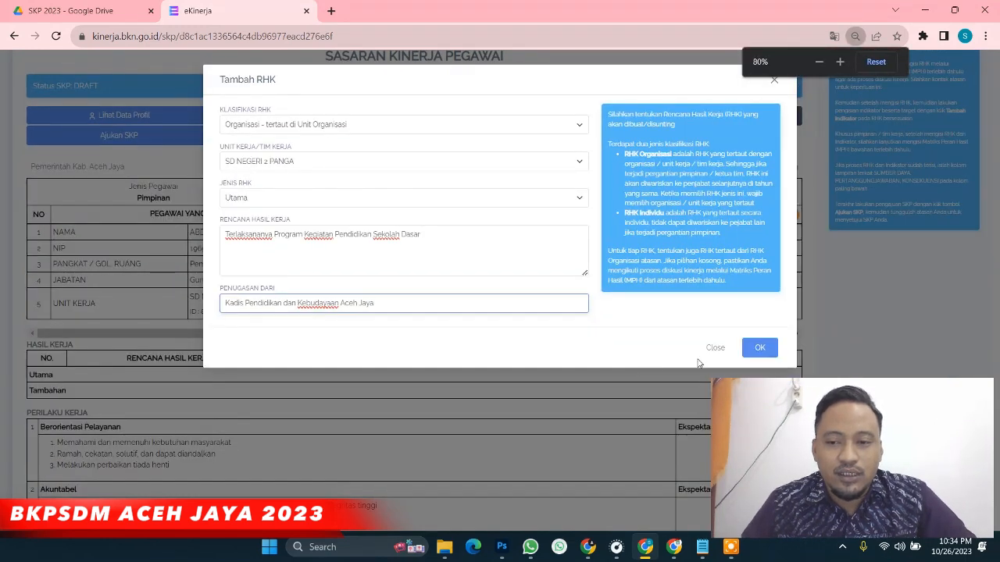
Save the Utama RHK and start a Tambahan RHK linked to Organisasi for SD NEGERI 2 PANGA
{"action": "left_click", "coordinate": [759, 348]}
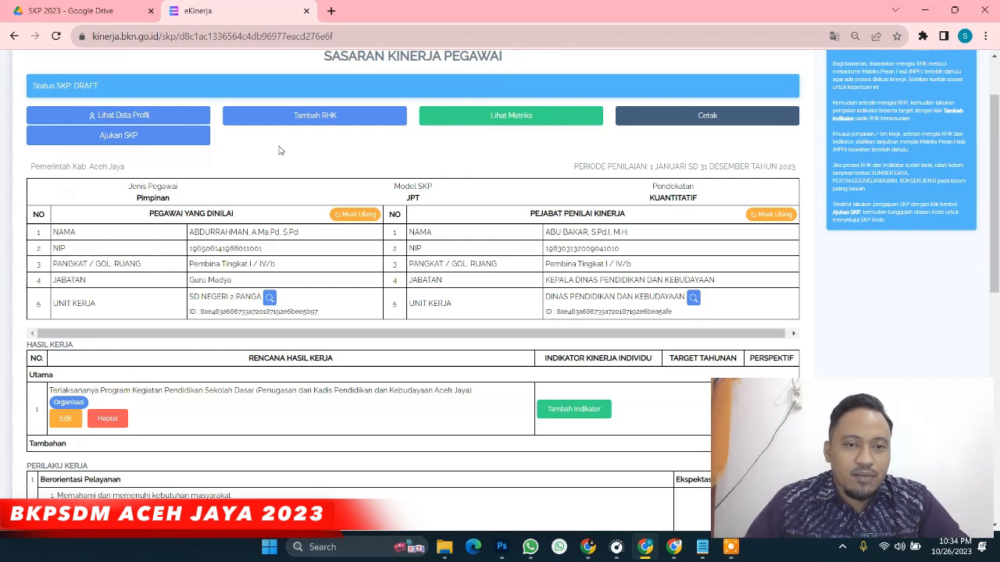
{"action": "left_click", "coordinate": [283, 120]}
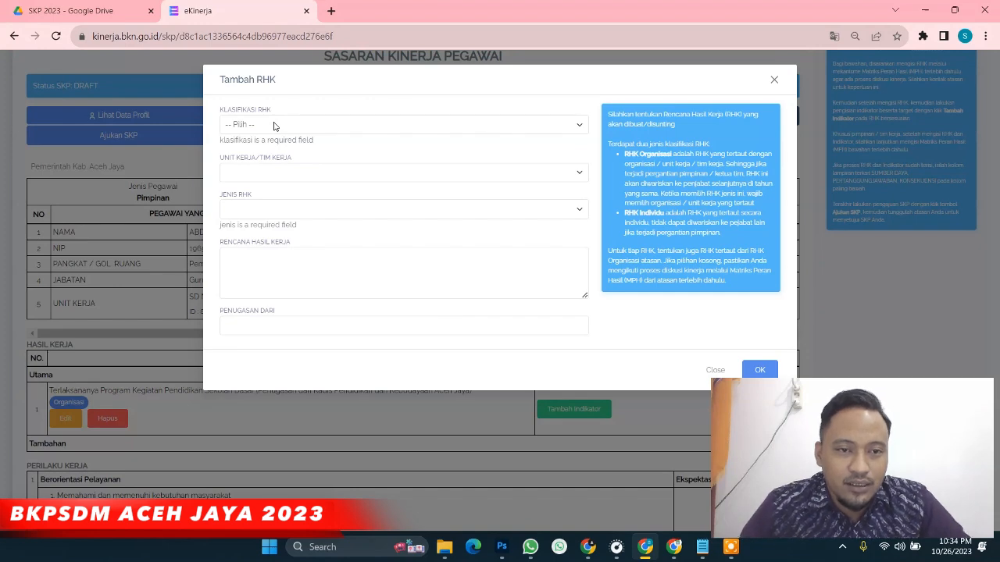
{"action": "left_click", "coordinate": [274, 125]}
{"action": "key", "text": "ctrl+plus"}
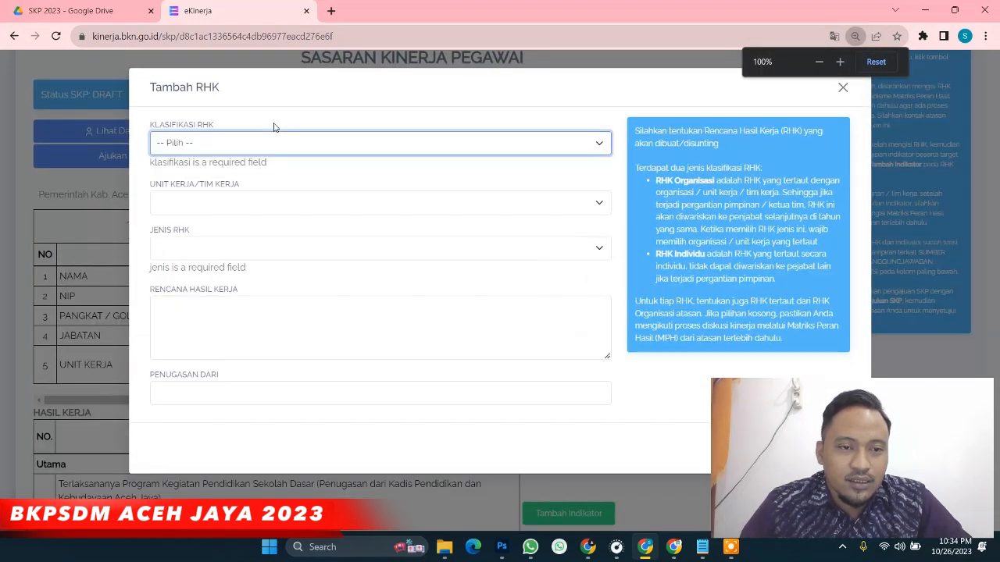
{"action": "left_click", "coordinate": [282, 146]}
{"action": "left_click", "coordinate": [282, 172]}
{"action": "left_click", "coordinate": [211, 190]}
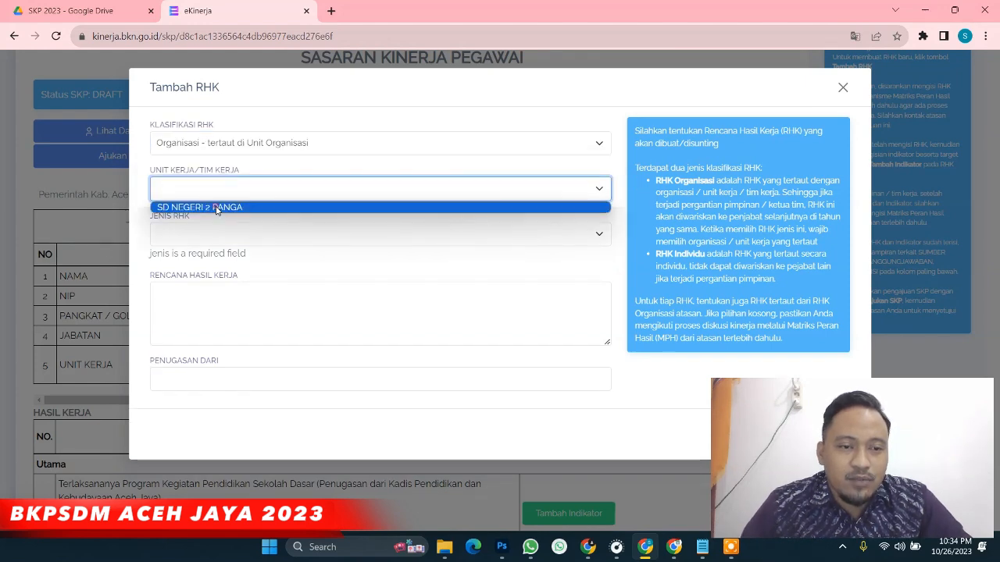
{"action": "left_click", "coordinate": [216, 207]}
{"action": "left_click", "coordinate": [199, 234]}
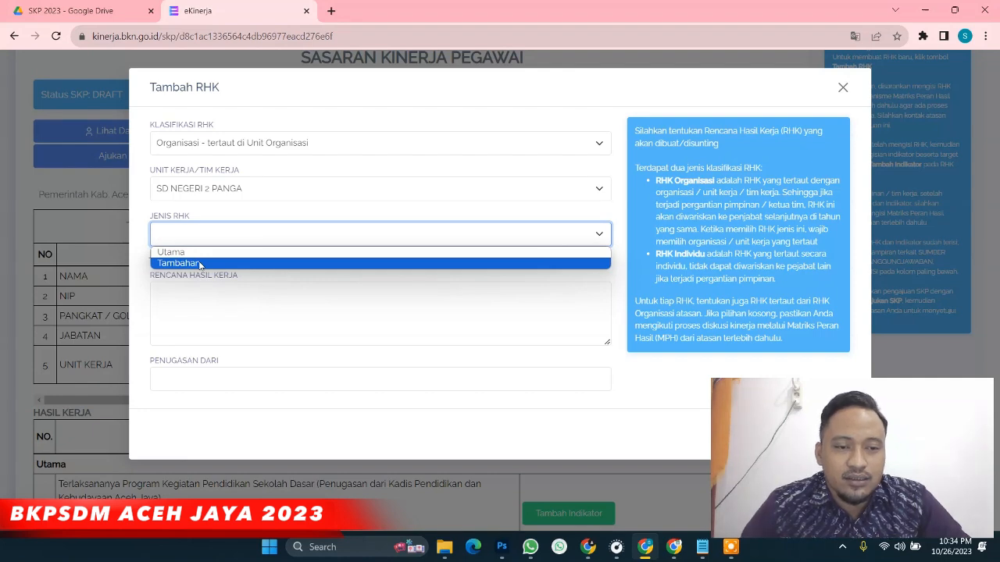
{"action": "left_click", "coordinate": [200, 264]}
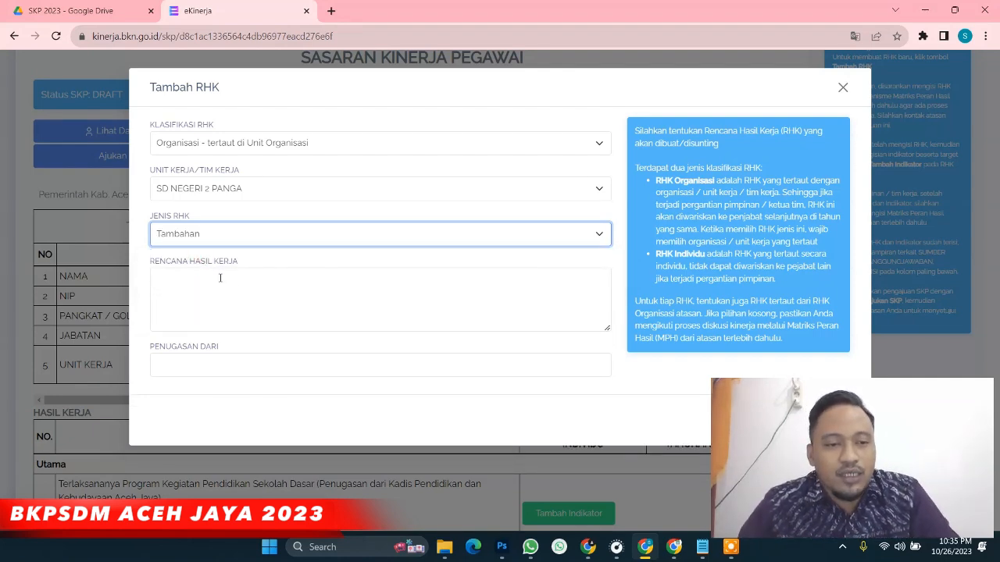
Paste the SPM improvement result and correct the school name to SD Negeri 2 Panga
{"action": "left_click", "coordinate": [221, 278]}
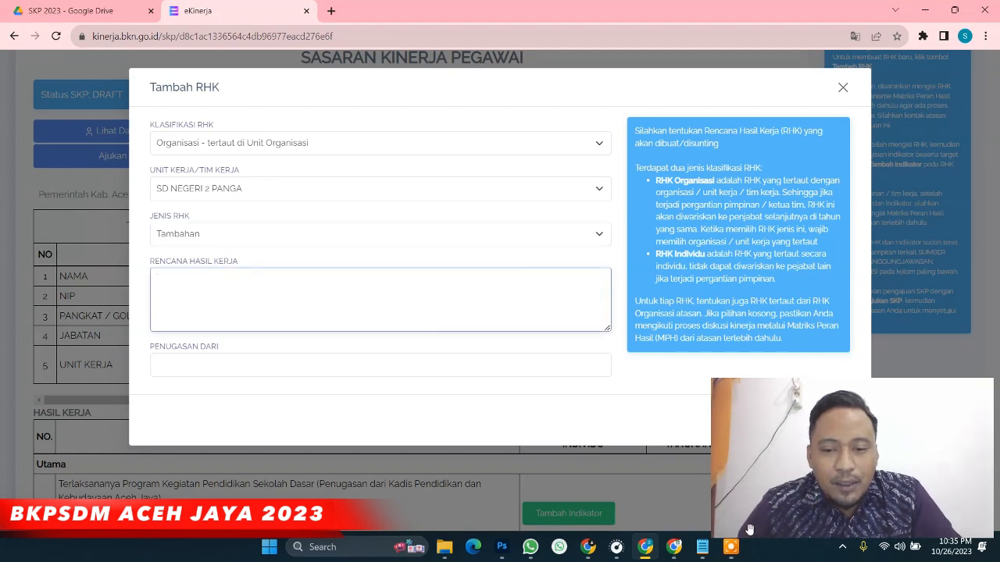
{"action": "type", "text": "Meningkatnya Capaian Standar Pelayanan Minimal (SPM) bidang pendidikan pada SD Negeri 4 Jaya"}
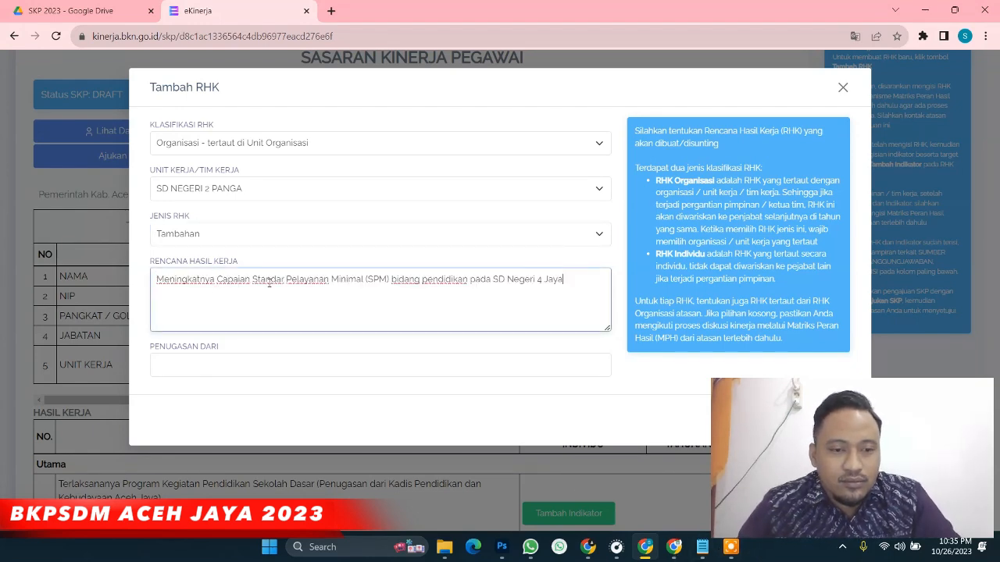
{"action": "double_click", "coordinate": [539, 280]}
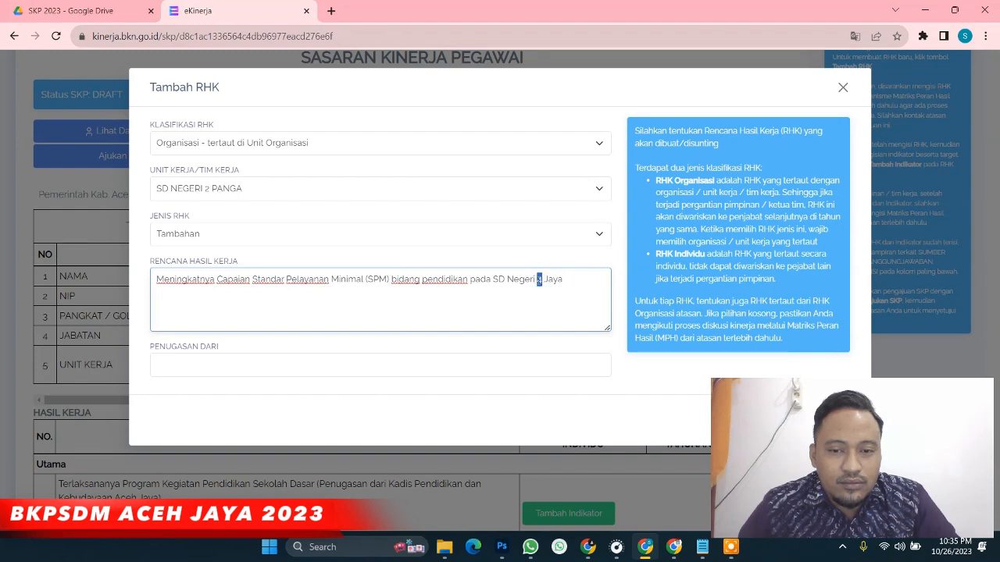
{"action": "type", "text": "2"}
{"action": "left_click_drag", "start_coordinate": [538, 280], "coordinate": [576, 285]}
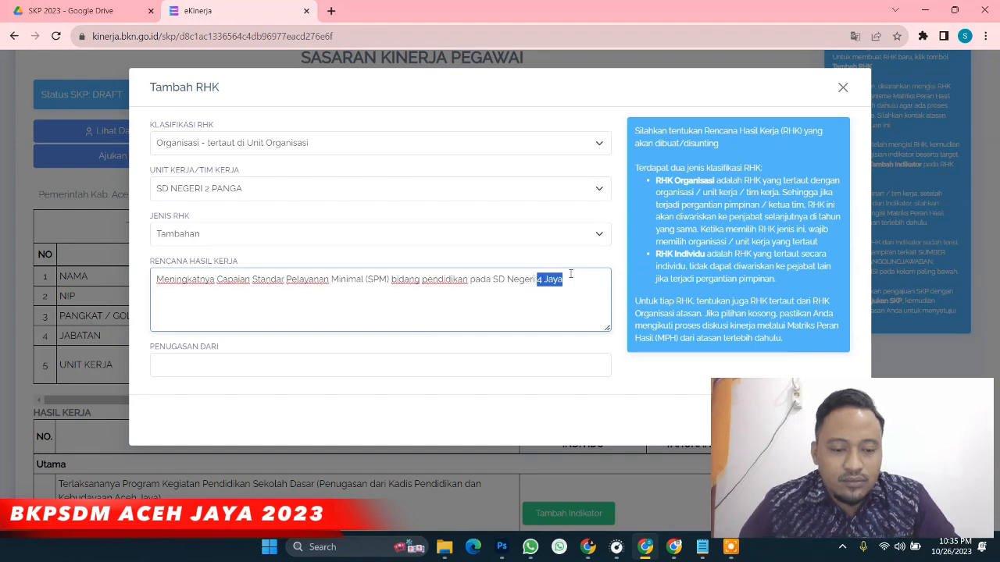
{"action": "type", "text": "2"}
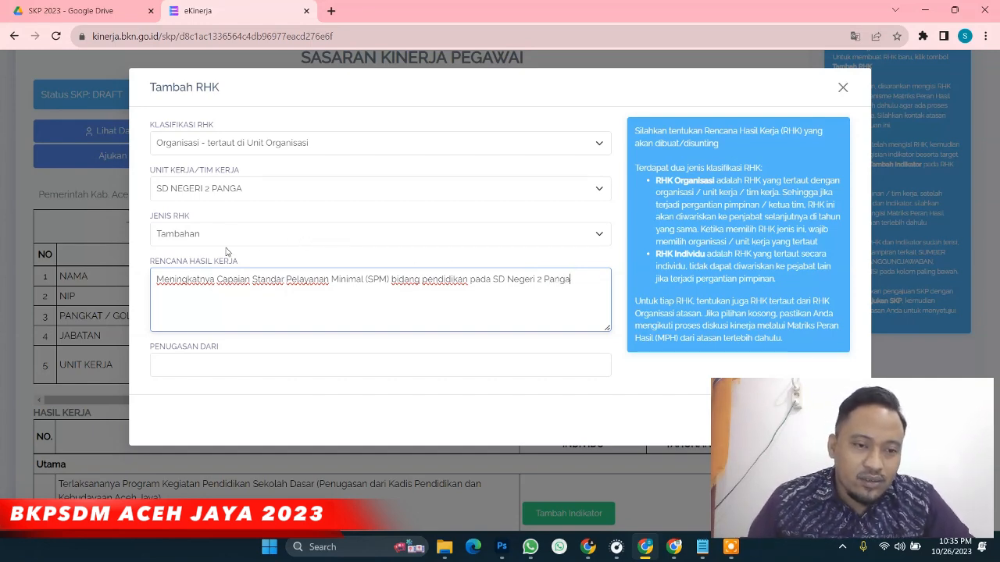
{"action": "left_click_drag", "start_coordinate": [157, 280], "coordinate": [371, 291]}
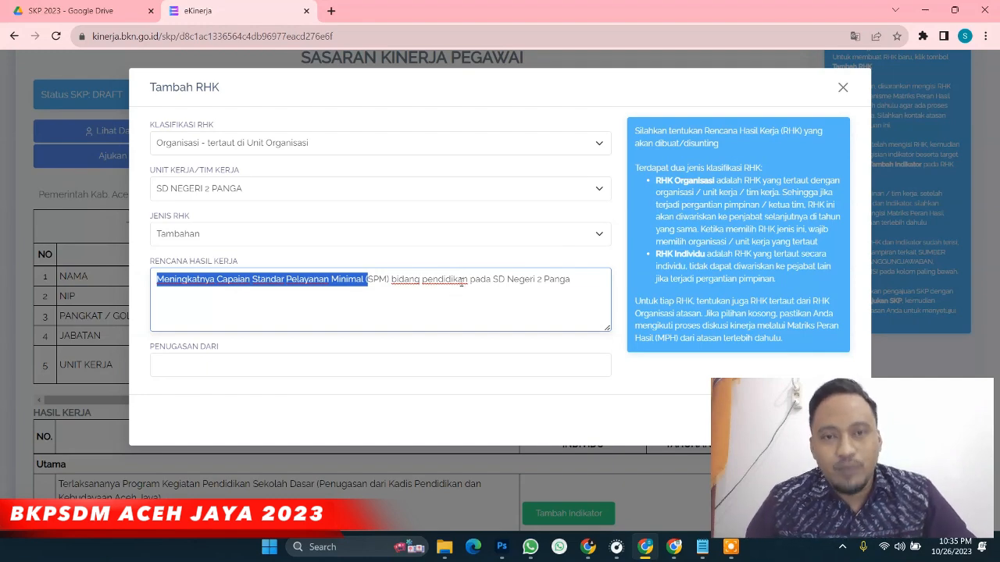
Set Penugasan Dari to Kadis Pendidikan dan Kebudayaan Aceh Jaya and save the Tambahan RHK
{"action": "left_click", "coordinate": [180, 368]}
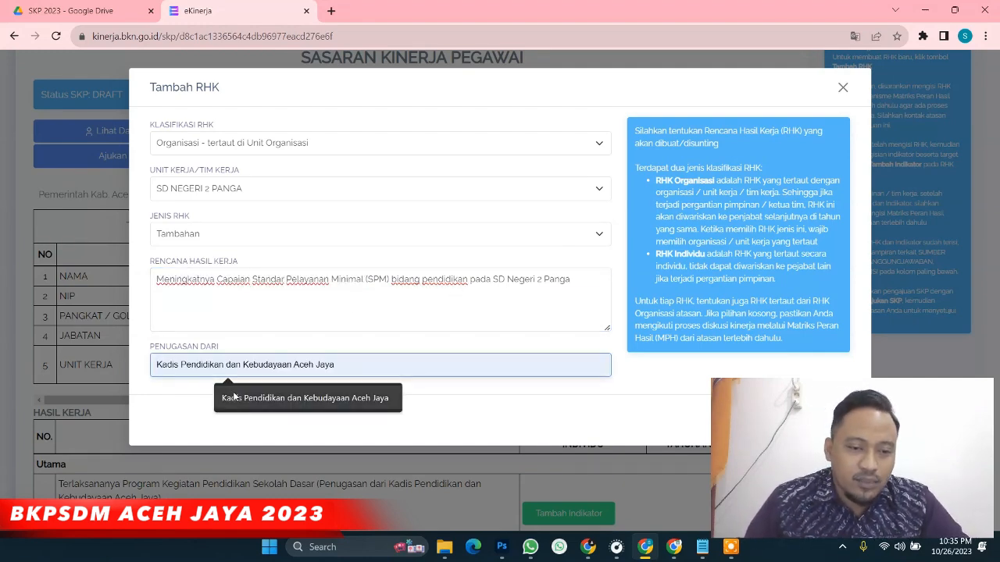
{"action": "left_click", "coordinate": [233, 396]}
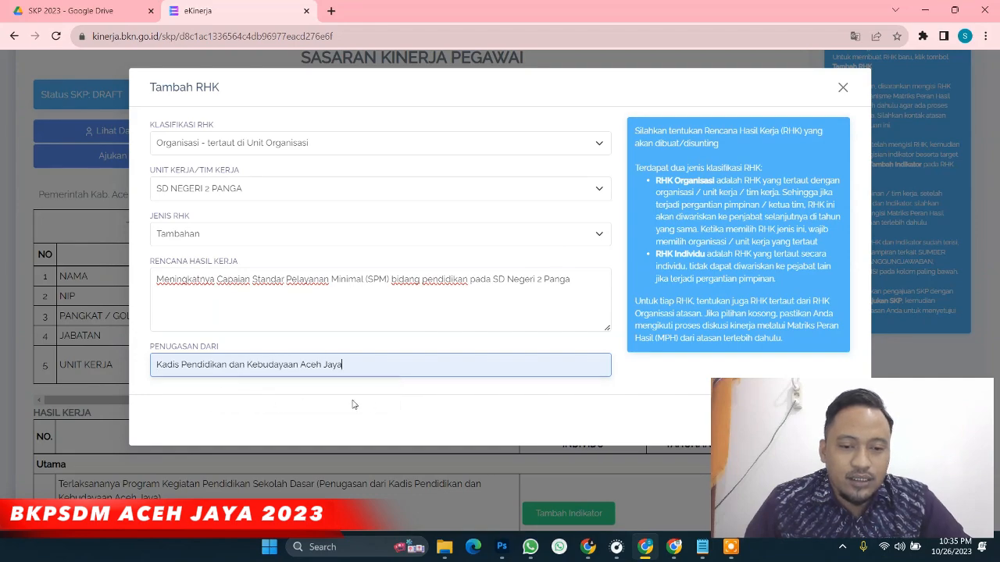
{"action": "key", "text": "ctrl+minus"}
{"action": "left_click", "coordinate": [759, 347]}
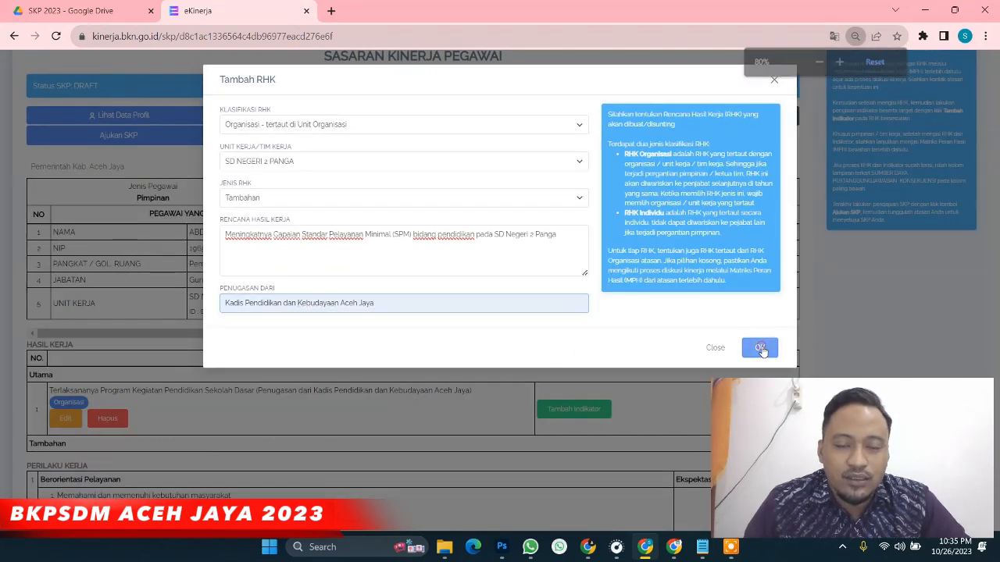
Add the Utama RHK indicator on managing SKL, process and assessment standards: target 100%, Penguatan Internal
{"action": "scroll", "coordinate": [132, 217], "scroll_direction": "down", "scroll_amount": 1}
{"action": "scroll", "coordinate": [132, 217], "scroll_direction": "down", "scroll_amount": 1}
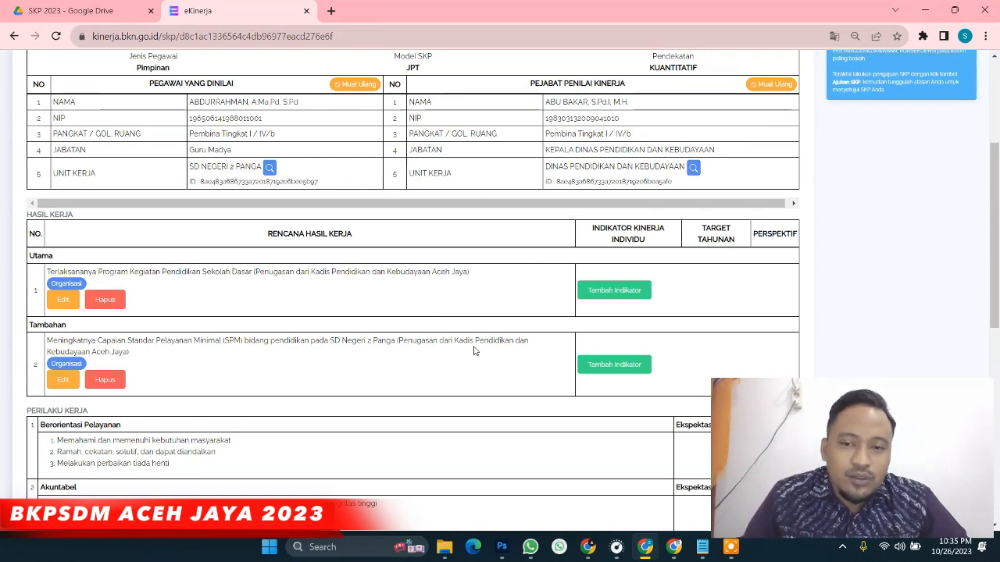
{"action": "left_click", "coordinate": [615, 291]}
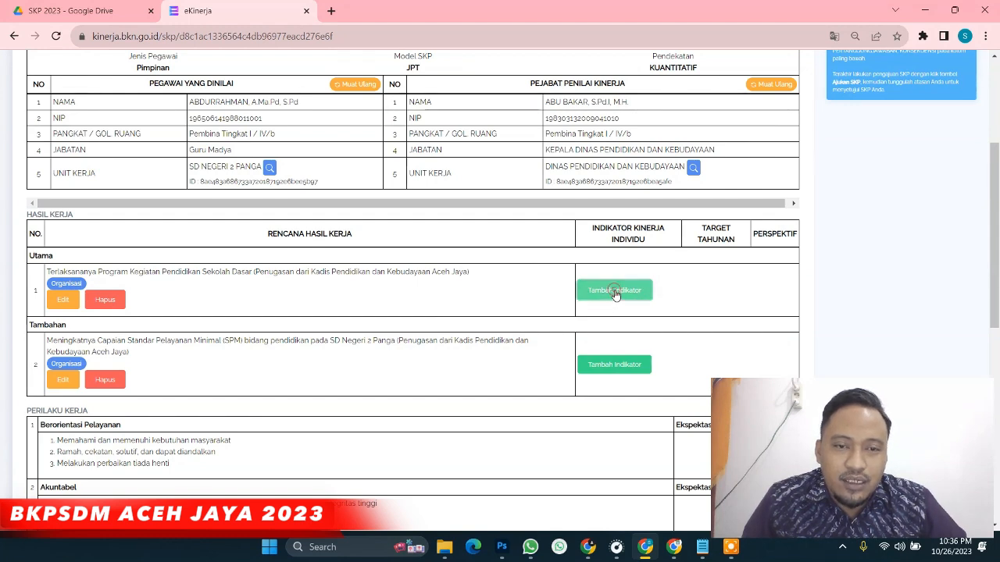
{"action": "left_click", "coordinate": [318, 125]}
{"action": "type", "text": "Persentase Pengelolaan standar isi SKL, standar proses dan standar penilaian pada 8 standar Nasional pendidikan"}
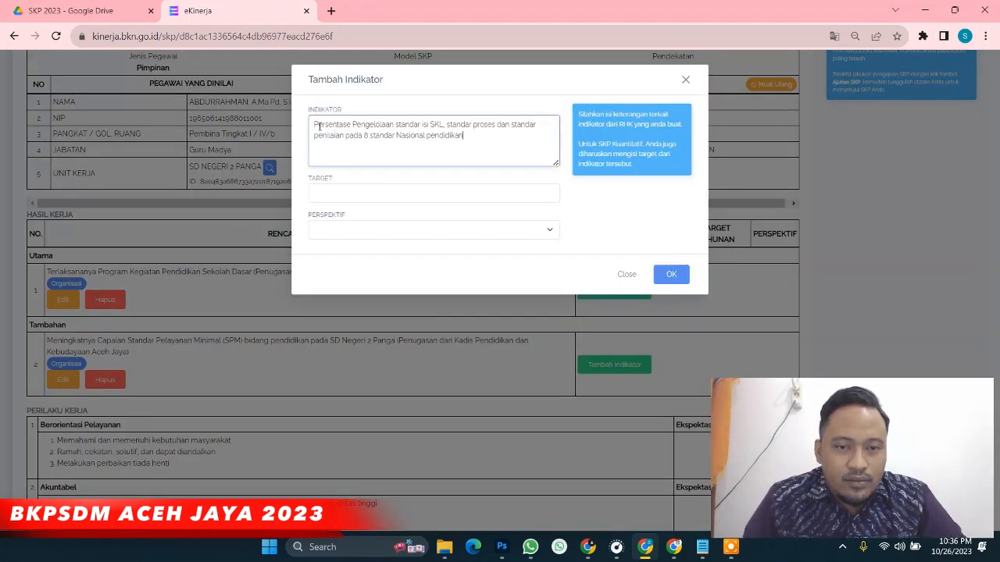
{"action": "key", "text": "ctrl+plus"}
{"action": "key", "text": "ctrl+plus"}
{"action": "key", "text": "ctrl+plus"}
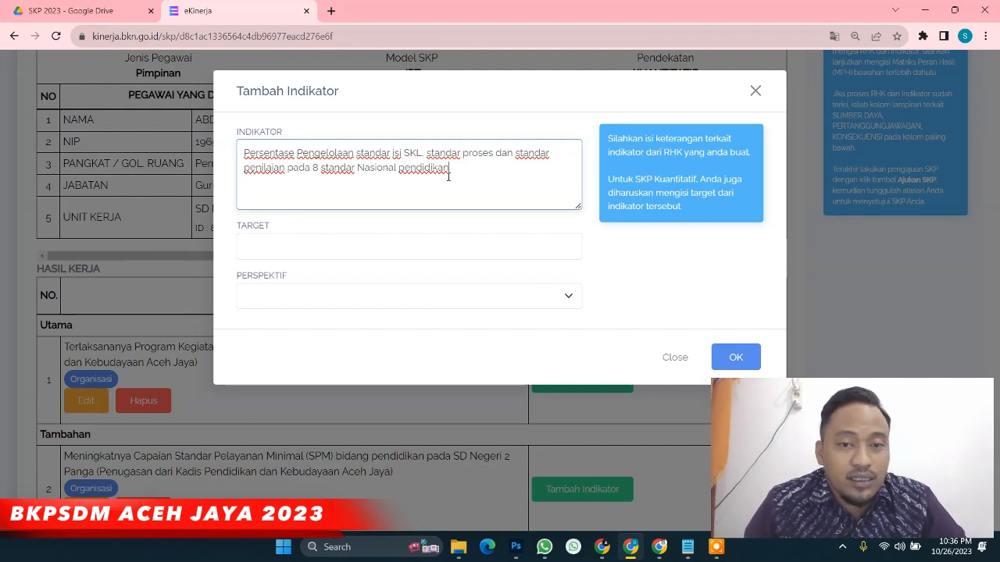
{"action": "left_click", "coordinate": [304, 245]}
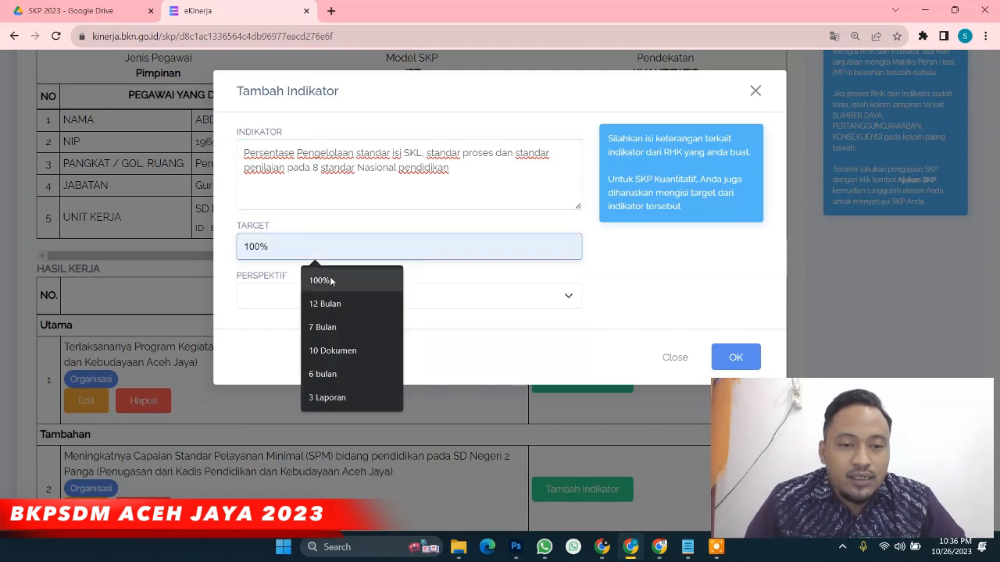
{"action": "left_click", "coordinate": [329, 278]}
{"action": "left_click", "coordinate": [259, 295]}
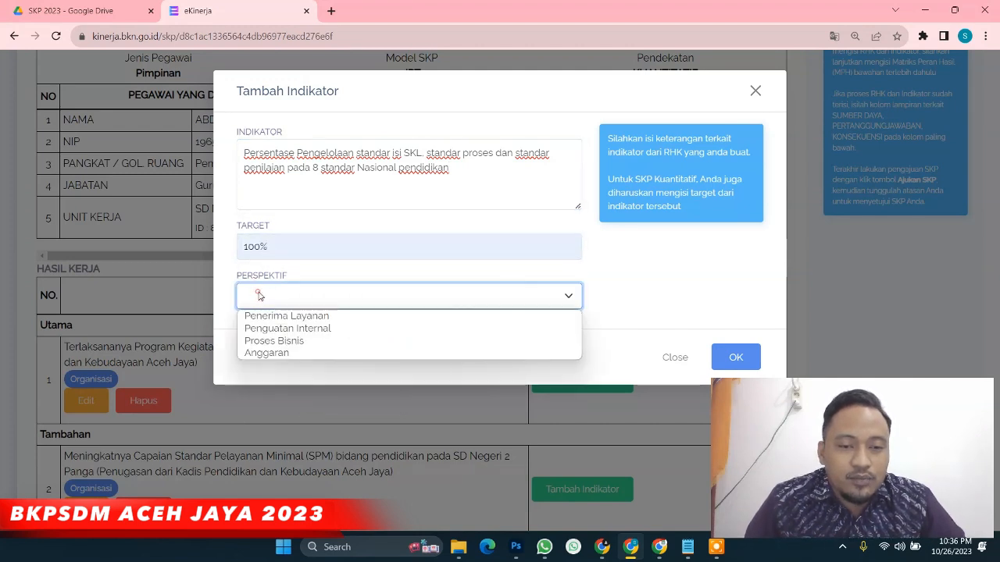
{"action": "left_click", "coordinate": [279, 329]}
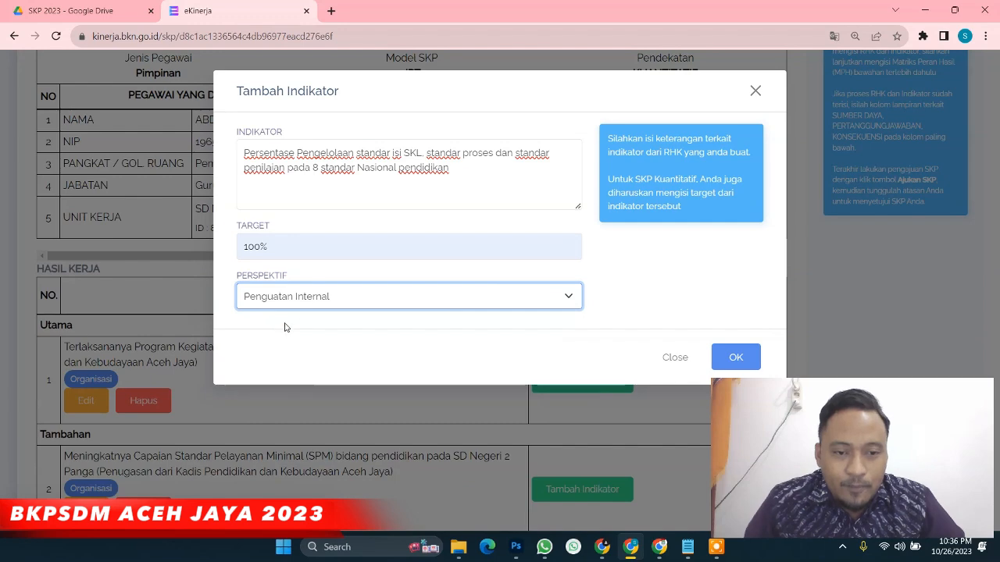
{"action": "left_click", "coordinate": [736, 358]}
Add the Tambahan RHK indicator on school leadership/managerial tasks in learning: target 100%, Penguatan Internal
{"action": "scroll", "coordinate": [531, 390], "scroll_direction": "down", "scroll_amount": 2}
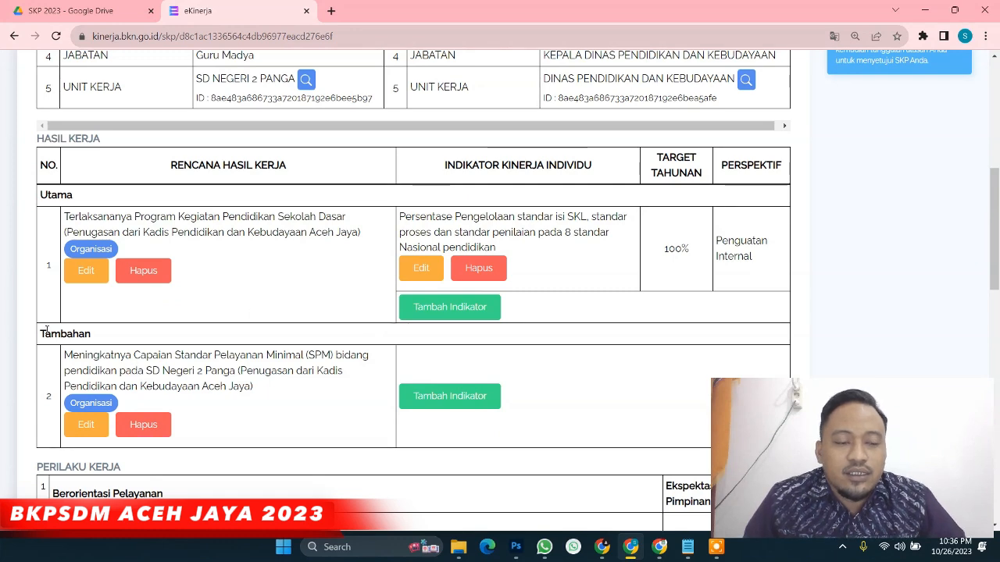
{"action": "left_click", "coordinate": [464, 402]}
{"action": "type", "text": "Persentase terlaksananya tugas kepemimpinan/managerial sekolah dalam pengelolaan dan pelaksanaan pembelajaran di sekolah"}
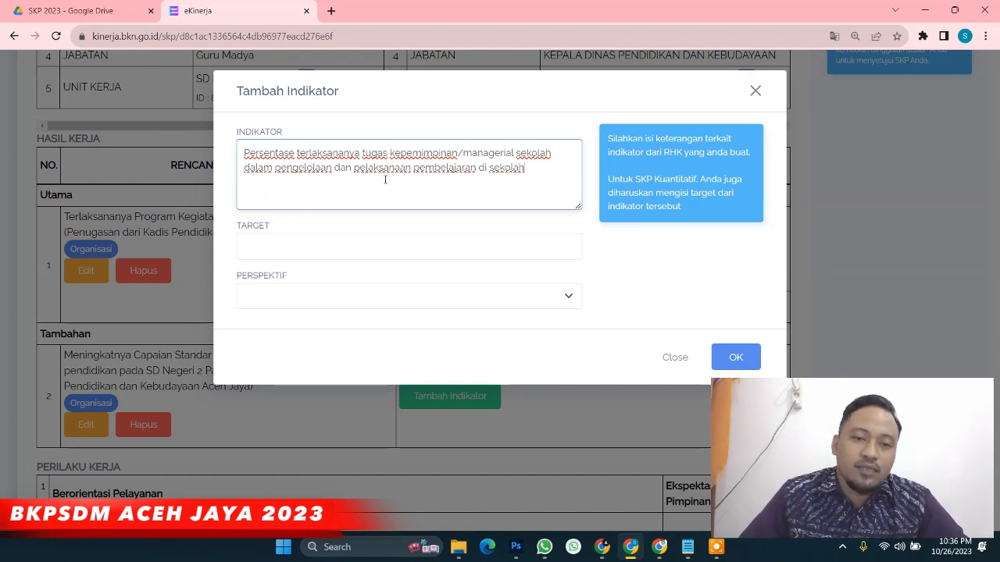
{"action": "left_click", "coordinate": [352, 244]}
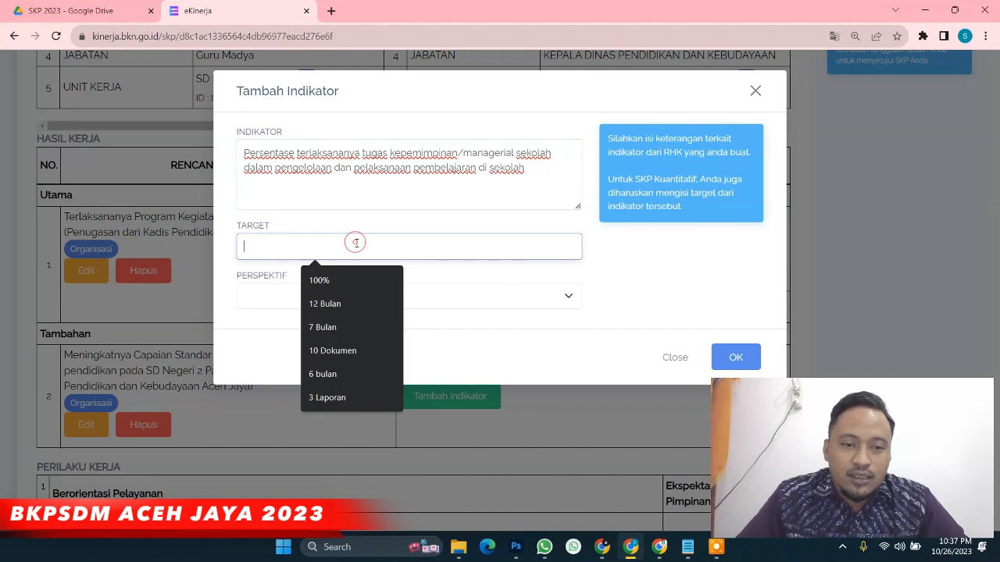
{"action": "left_click", "coordinate": [336, 278]}
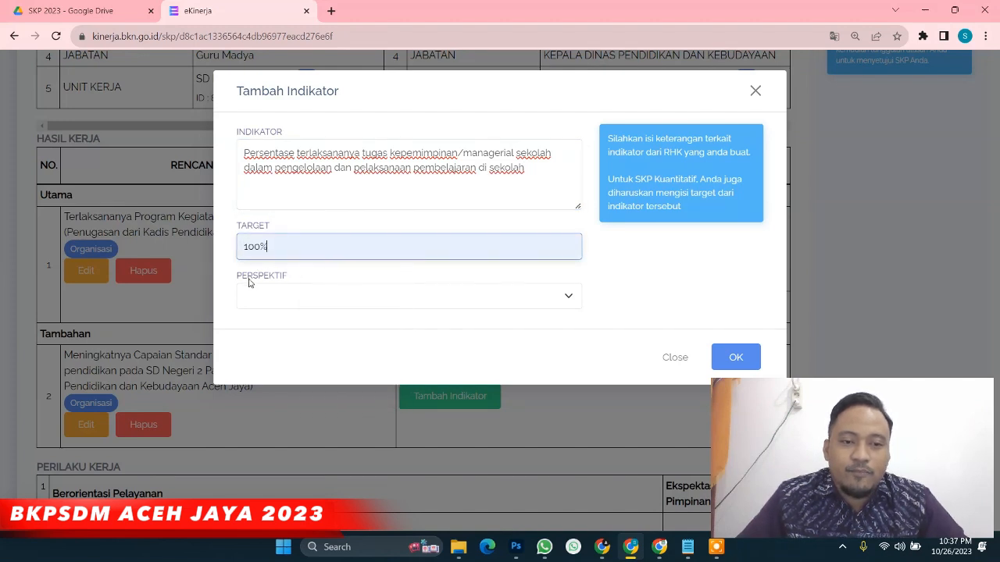
{"action": "left_click", "coordinate": [282, 300]}
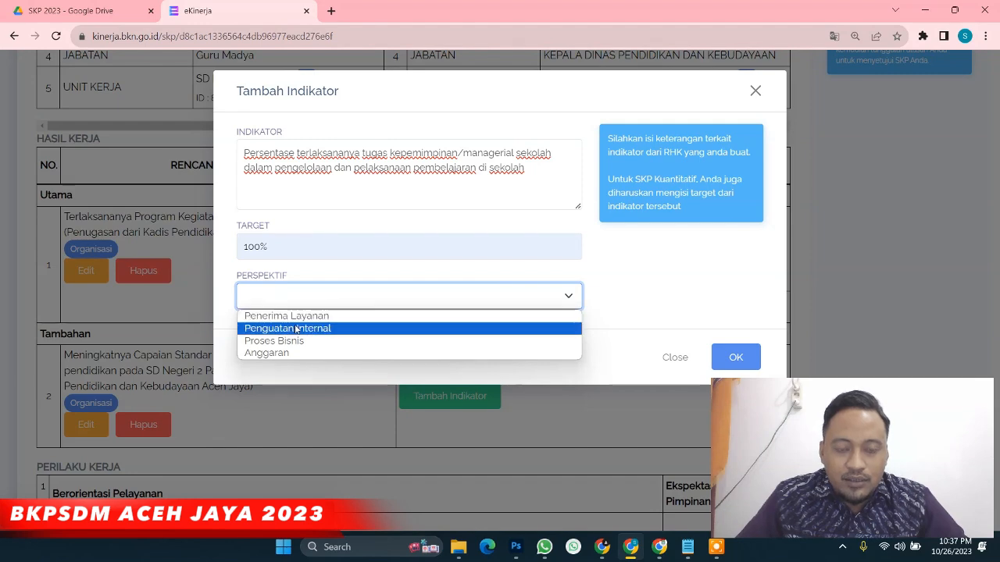
{"action": "left_click", "coordinate": [296, 329]}
{"action": "left_click", "coordinate": [735, 353]}
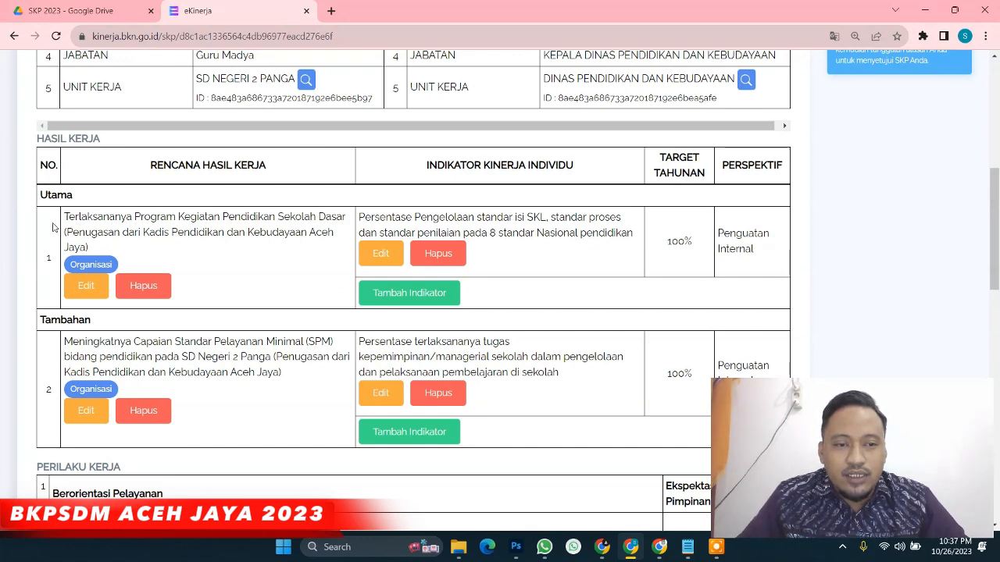
Highlight the Utama and Tambahan RHK texts, then open a new indicator form under the Utama RHK
{"action": "left_click_drag", "start_coordinate": [65, 217], "coordinate": [262, 268]}
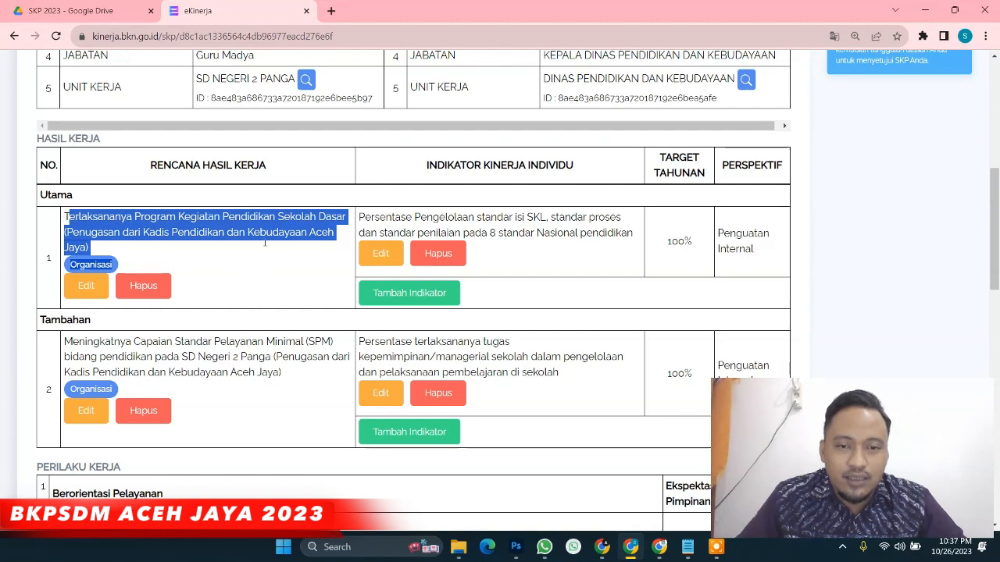
{"action": "left_click", "coordinate": [65, 217]}
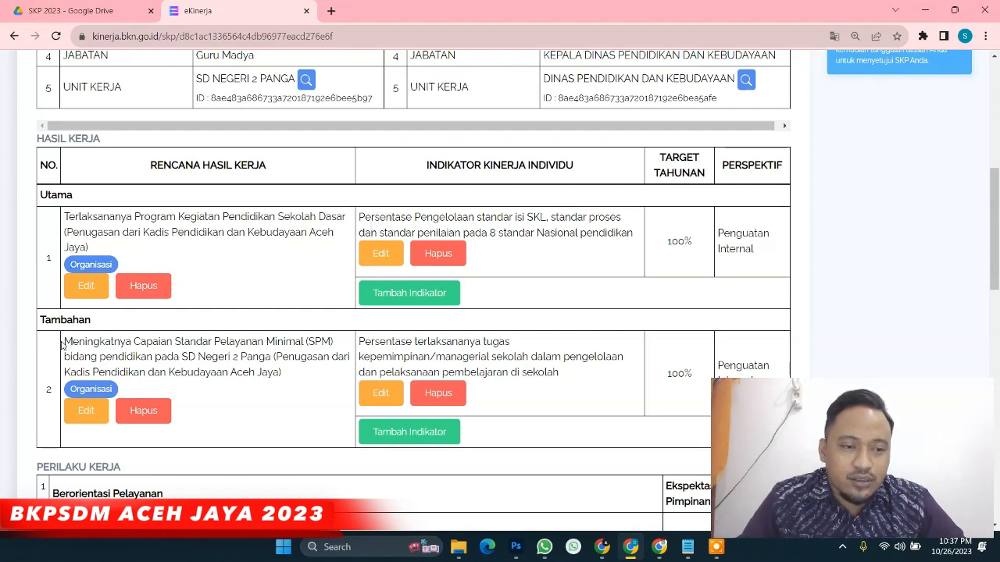
{"action": "left_click_drag", "start_coordinate": [65, 341], "coordinate": [263, 388]}
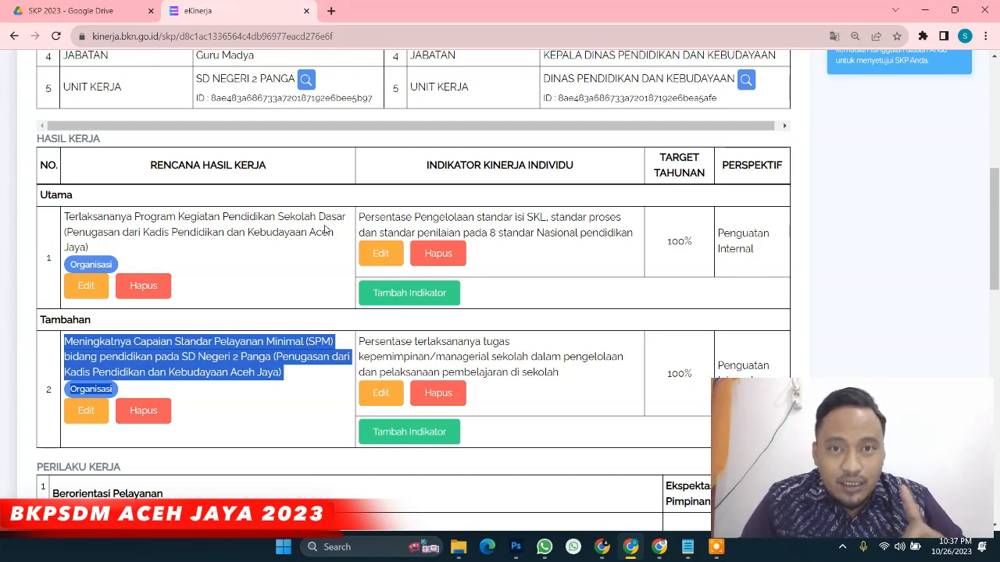
{"action": "left_click", "coordinate": [391, 294]}
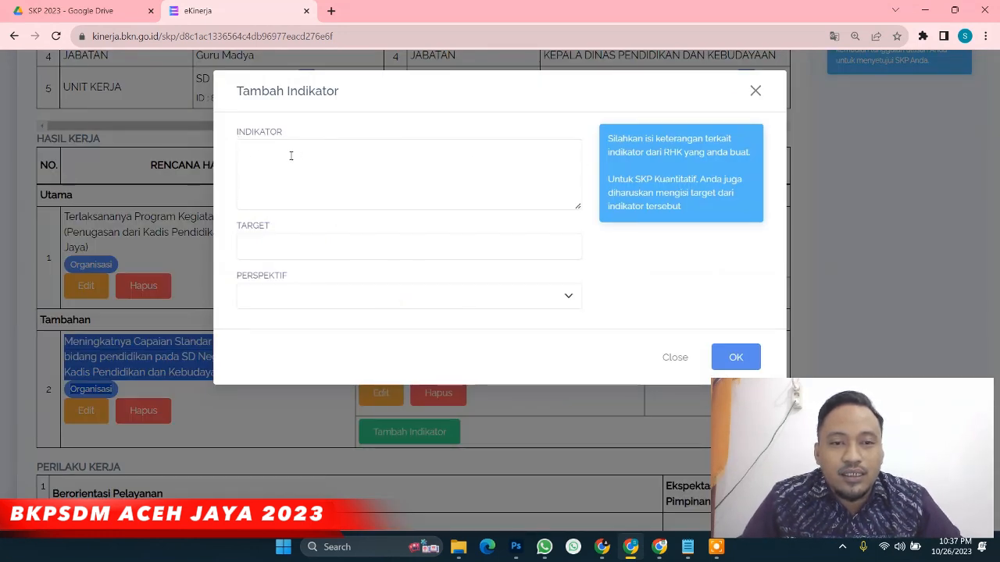
Add indicator 'Waktu Pelaksanaan' with target 12 Bulan and Penguatan Internal perspective
{"action": "left_click", "coordinate": [247, 149]}
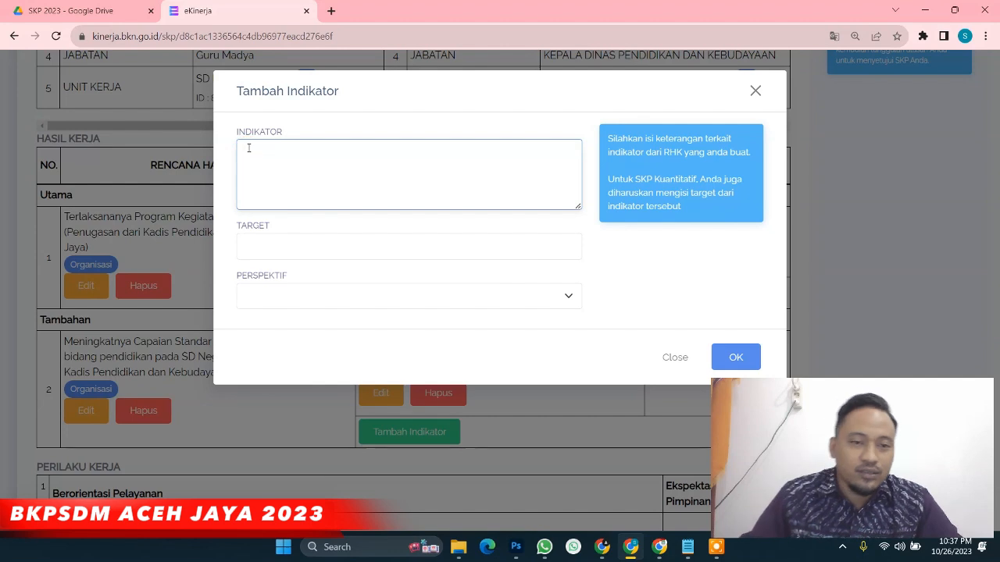
{"action": "type", "text": "Waktu "}
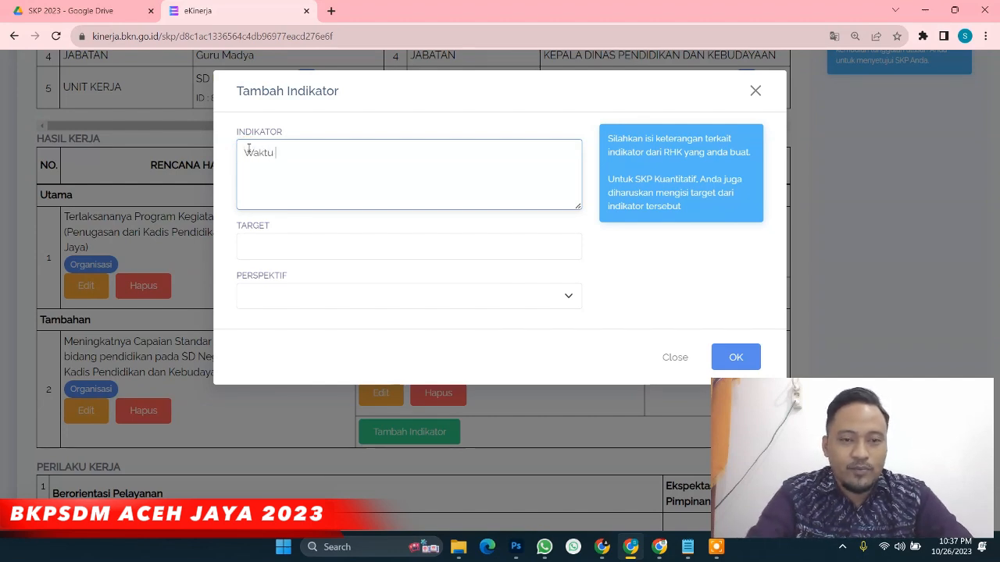
{"action": "type", "text": "Pelaksa"}
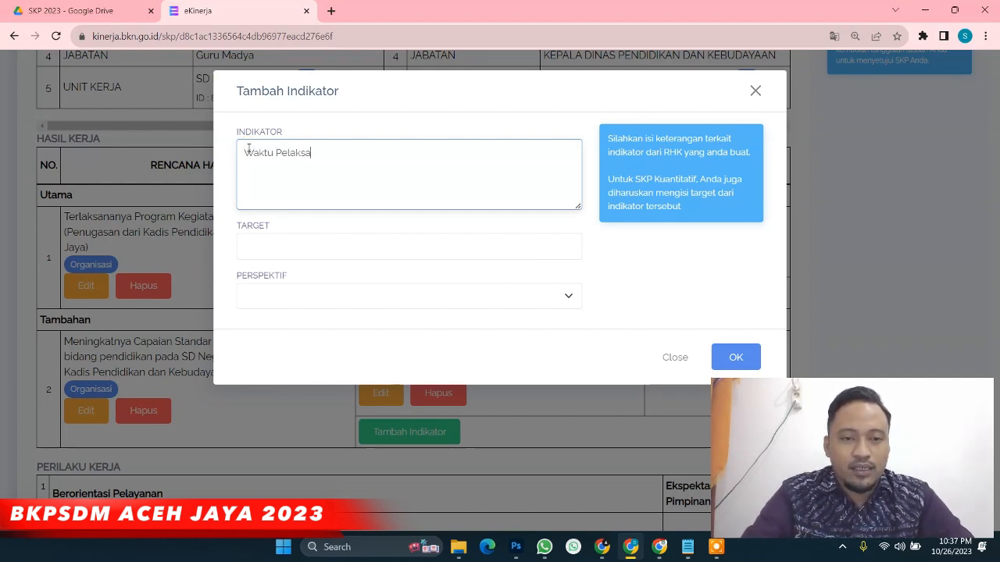
{"action": "type", "text": "naan"}
{"action": "key", "text": "Tab"}
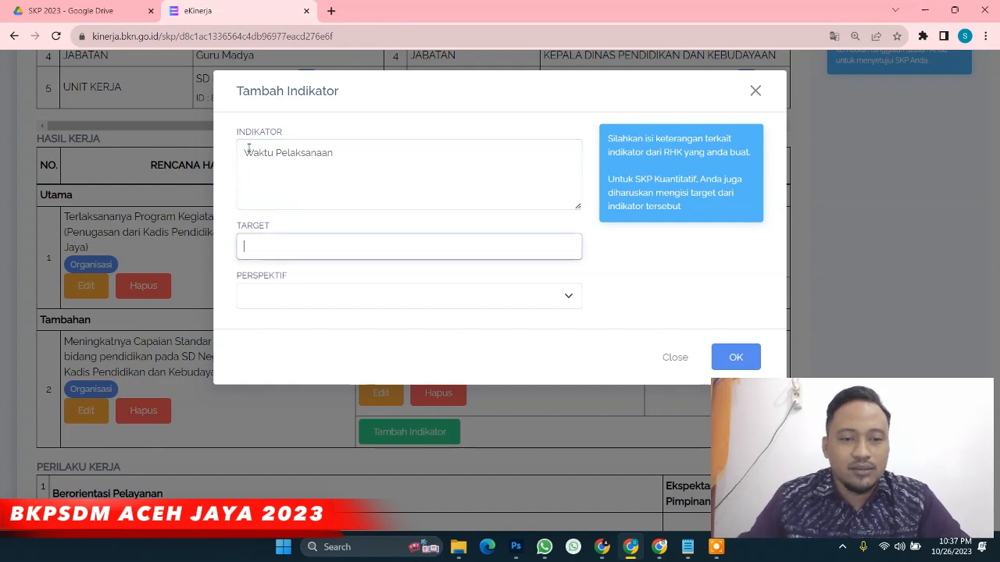
{"action": "type", "text": "12 Bulan"}
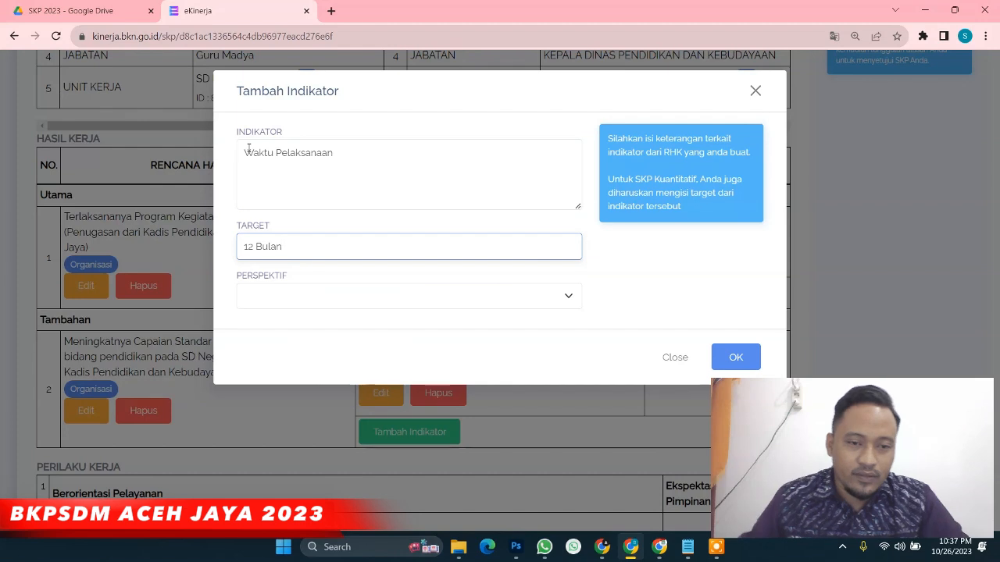
{"action": "left_click", "coordinate": [277, 300]}
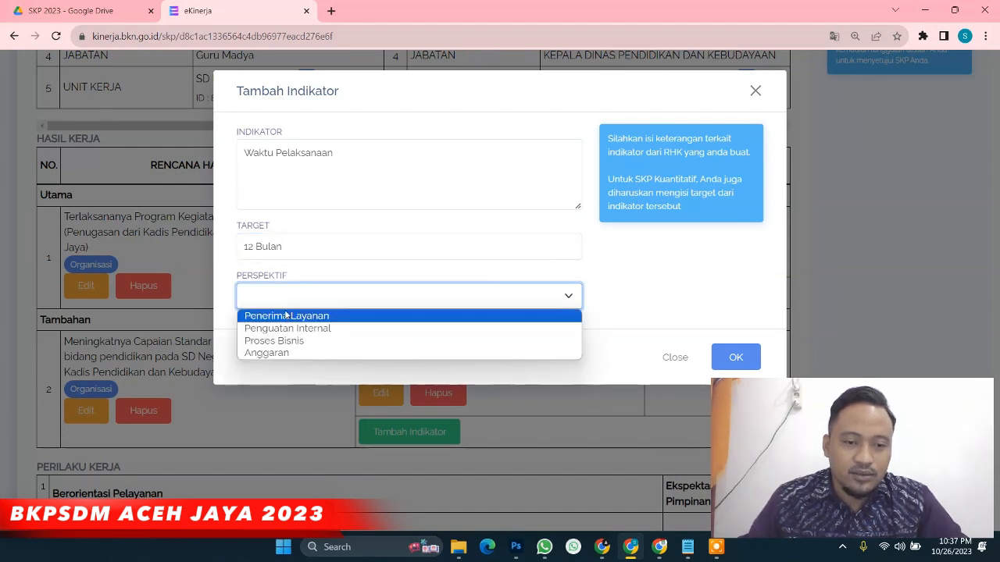
{"action": "left_click", "coordinate": [291, 331]}
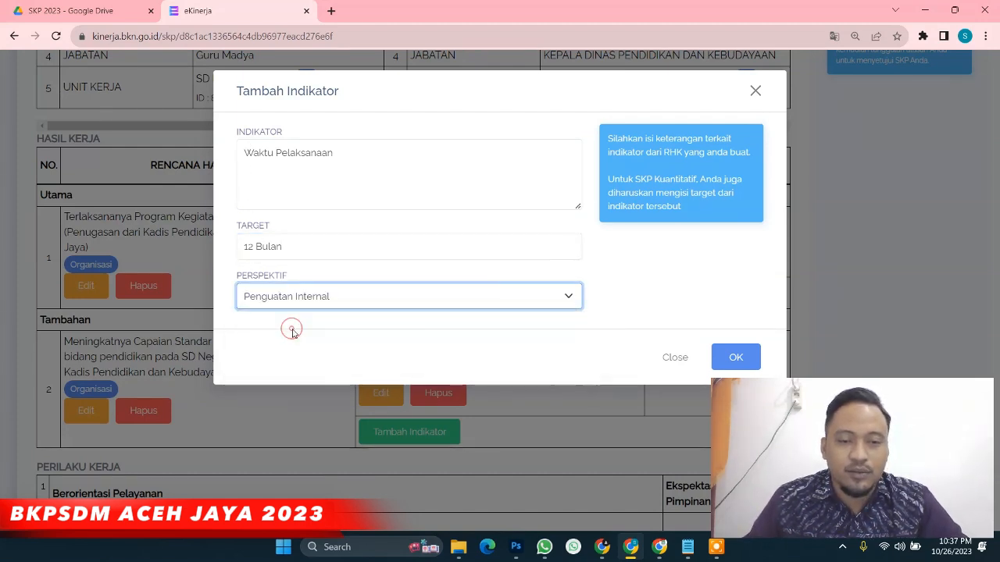
{"action": "left_click", "coordinate": [734, 357]}
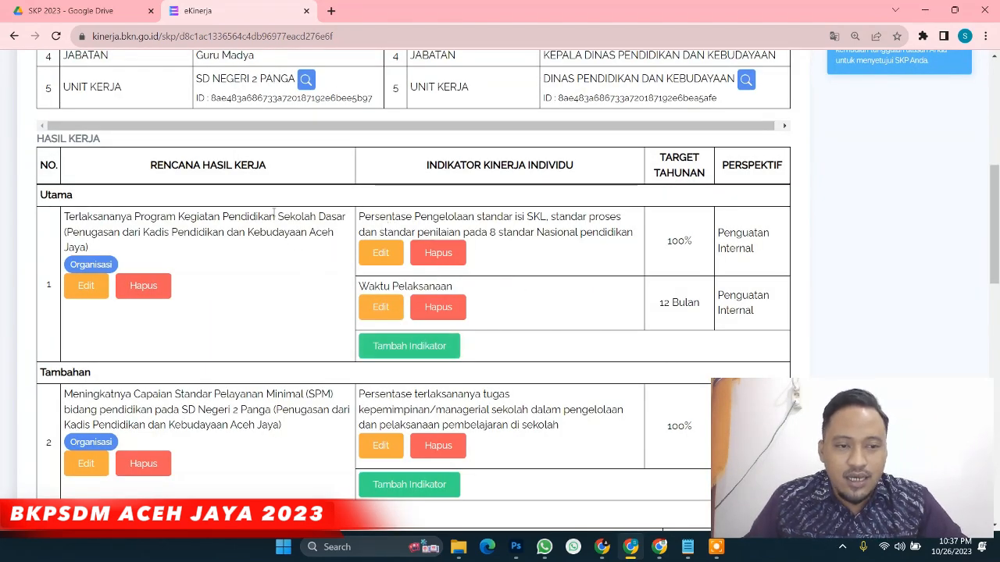
{"action": "left_click_drag", "start_coordinate": [88, 223], "coordinate": [176, 246]}
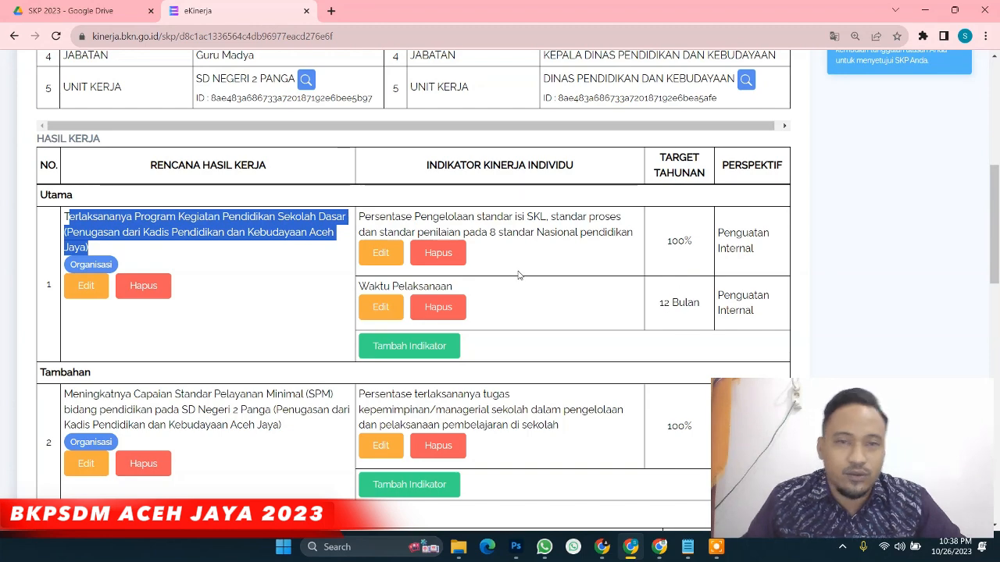
{"action": "scroll", "coordinate": [517, 275], "scroll_direction": "down", "scroll_amount": 2}
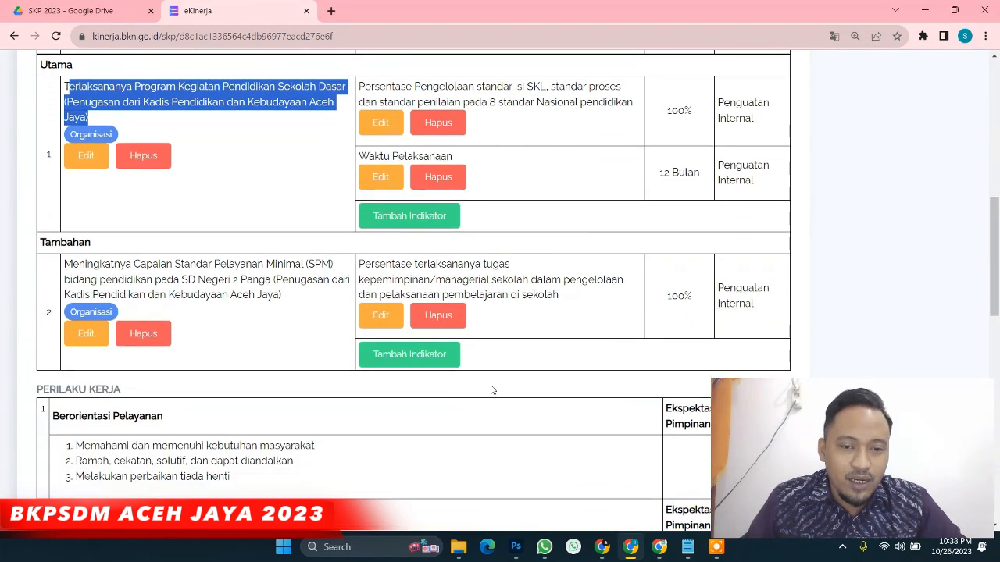
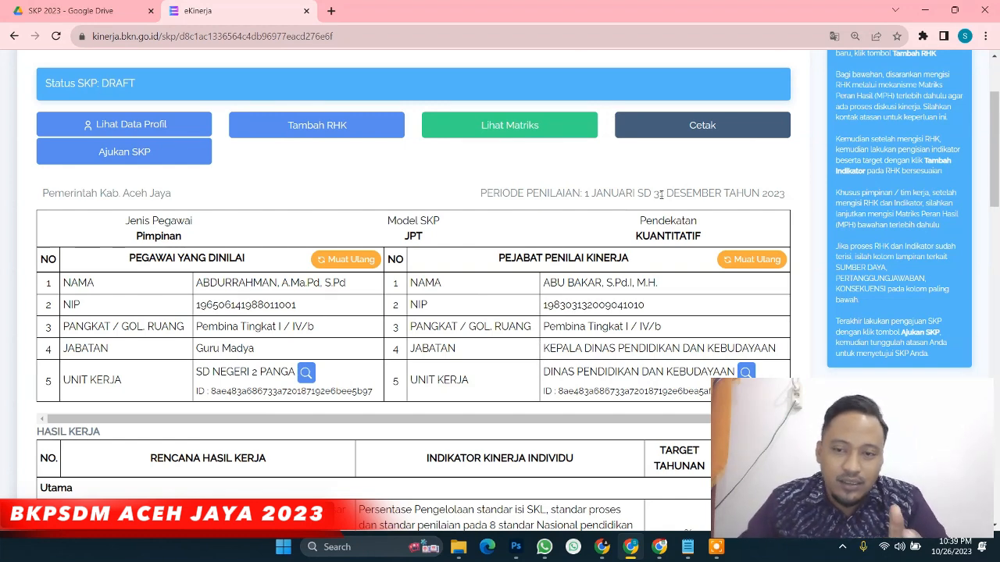
Scroll down to LAMPIRAN and open the DUKUNGAN SUMBER DAYA attachment editor
{"action": "left_click_drag", "start_coordinate": [654, 193], "coordinate": [783, 205]}
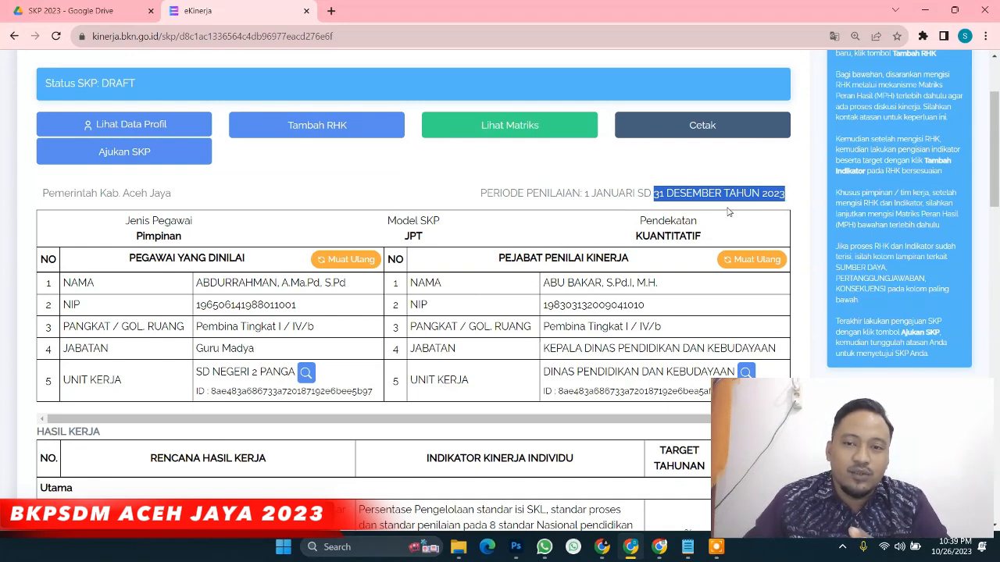
{"action": "scroll", "coordinate": [726, 210], "scroll_direction": "up", "scroll_amount": 2}
{"action": "scroll", "coordinate": [660, 243], "scroll_direction": "down", "scroll_amount": 2}
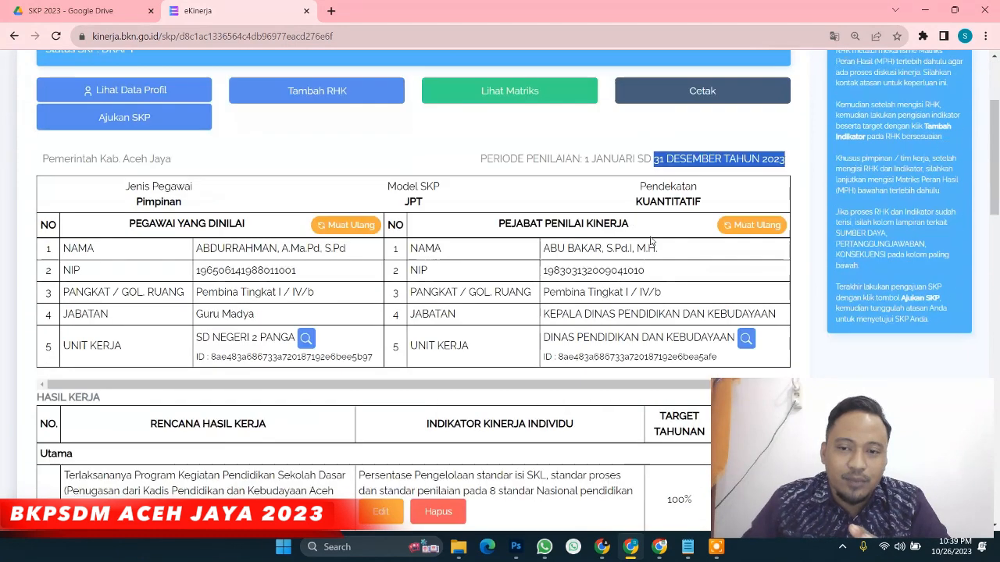
{"action": "scroll", "coordinate": [650, 242], "scroll_direction": "down", "scroll_amount": 1}
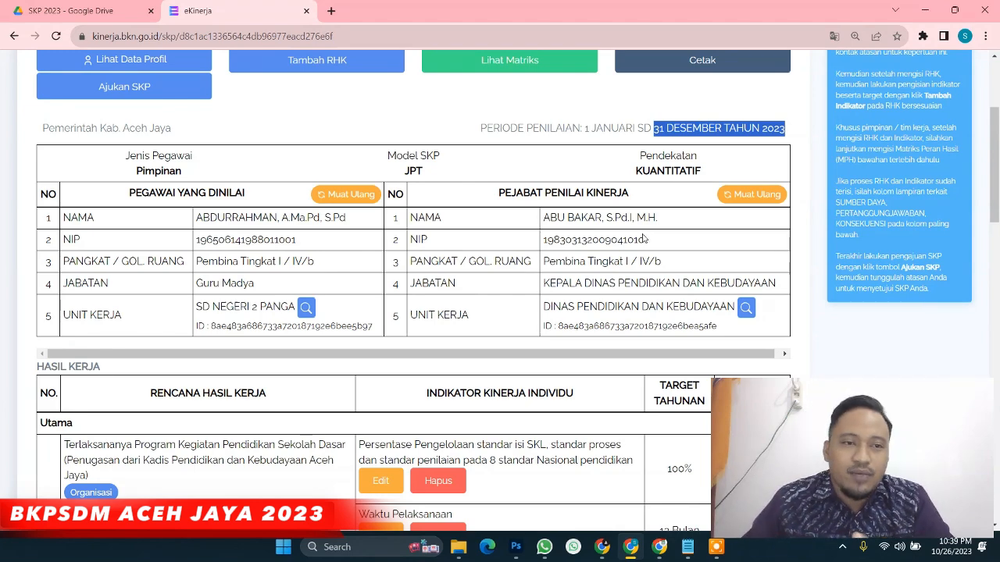
{"action": "scroll", "coordinate": [646, 238], "scroll_direction": "down", "scroll_amount": 4}
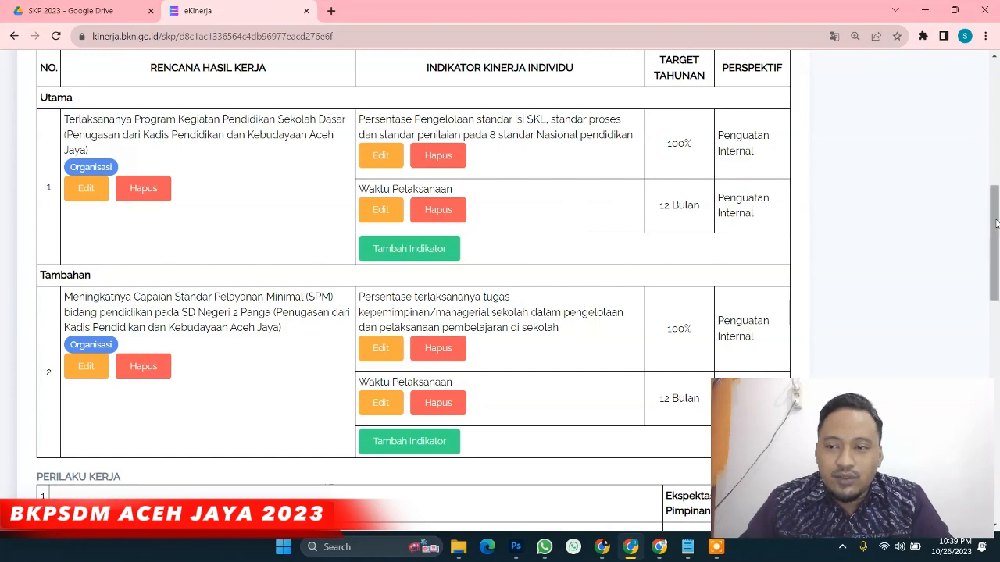
{"action": "left_click_drag", "start_coordinate": [995, 224], "coordinate": [996, 452]}
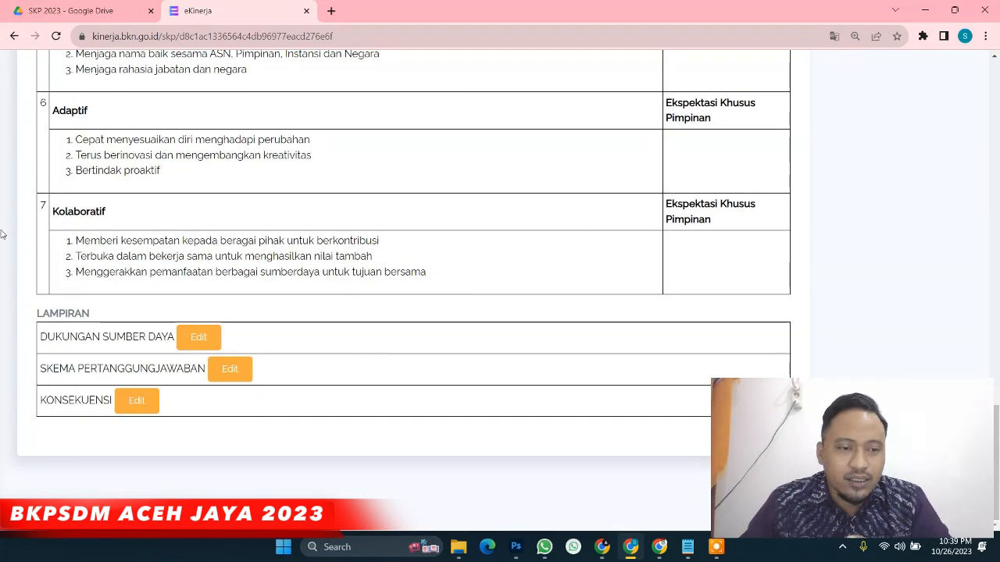
{"action": "left_click_drag", "start_coordinate": [29, 306], "coordinate": [243, 349]}
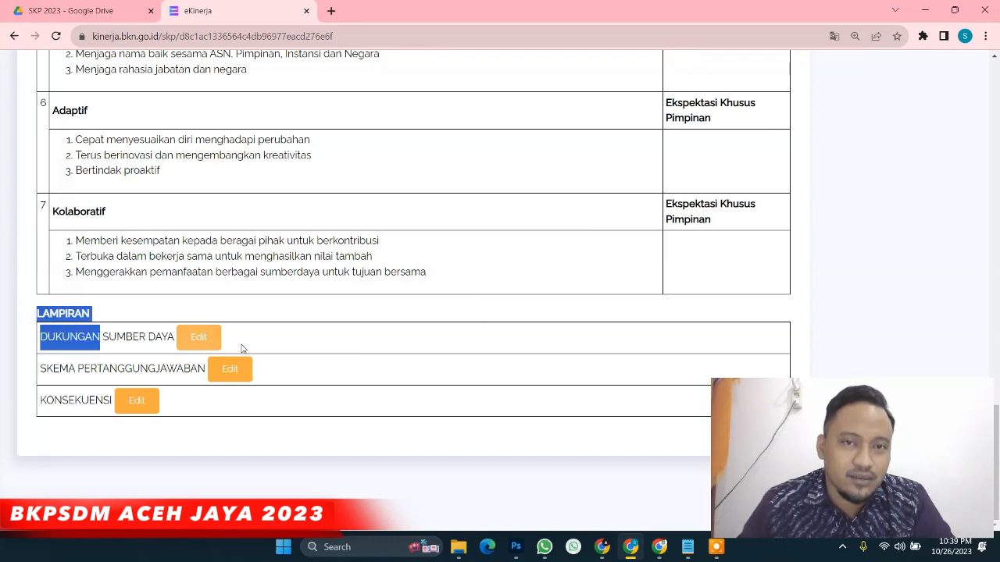
{"action": "left_click", "coordinate": [150, 305]}
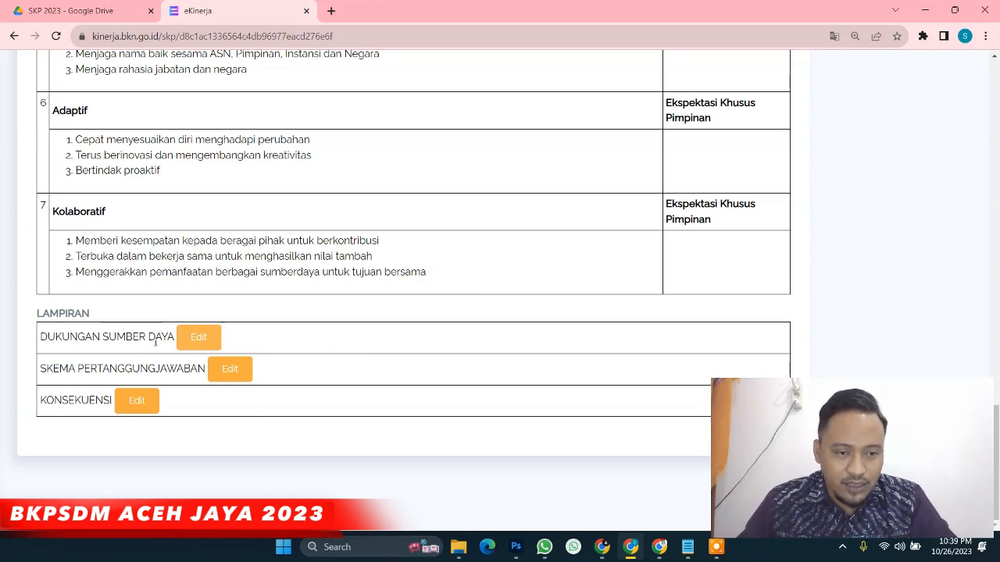
{"action": "left_click", "coordinate": [201, 341]}
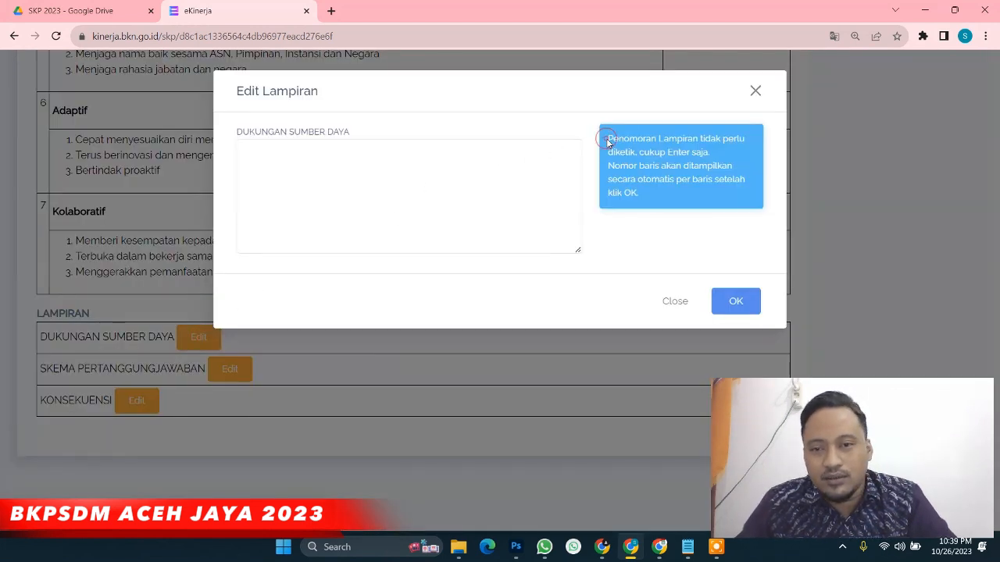
Enter 'SDM Aparatur yang Kompeten' and 'Sarana dan Prasarana Sekolah yang memadai' as two lines and save
{"action": "left_click_drag", "start_coordinate": [608, 140], "coordinate": [664, 194]}
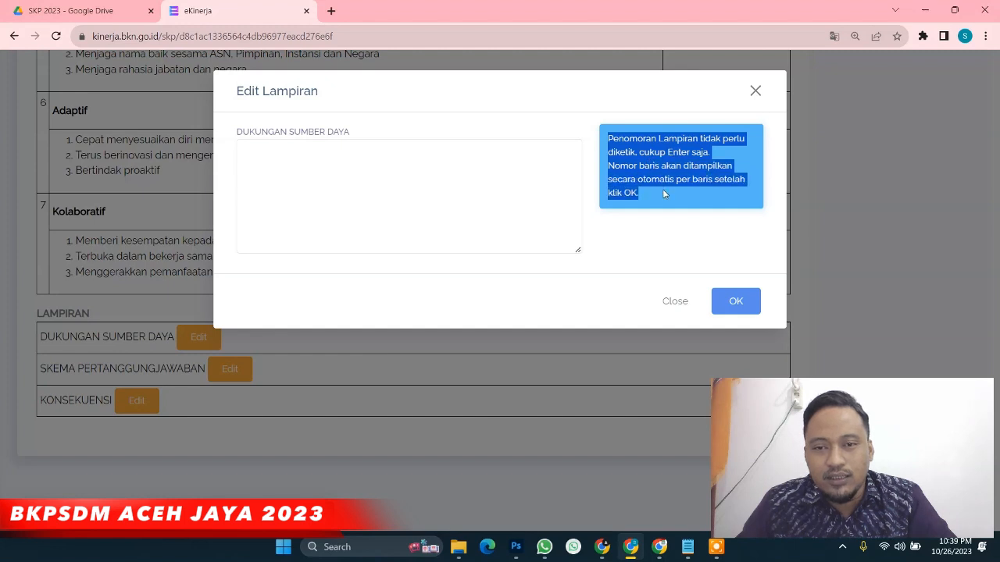
{"action": "left_click", "coordinate": [610, 144]}
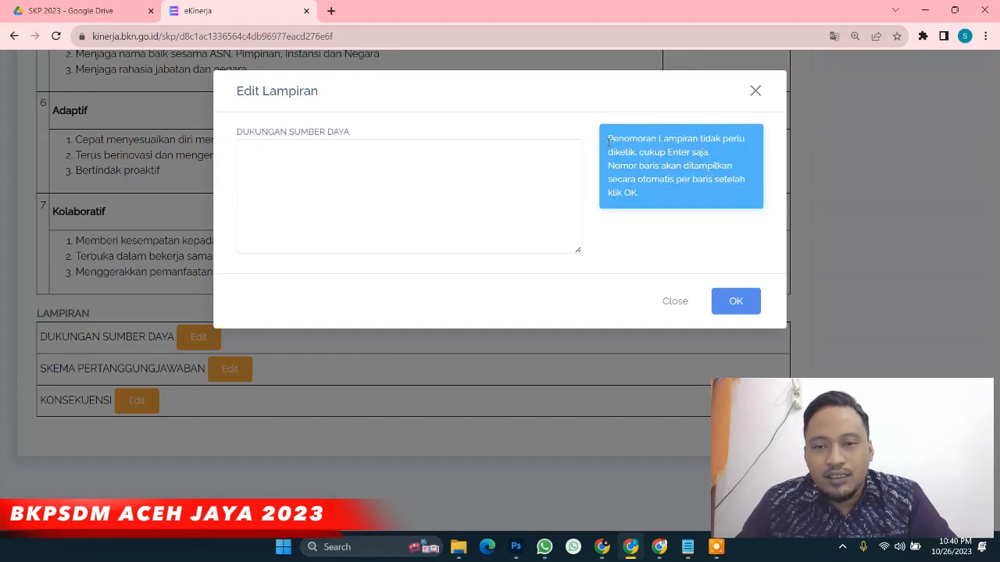
{"action": "left_click_drag", "start_coordinate": [609, 142], "coordinate": [718, 167]}
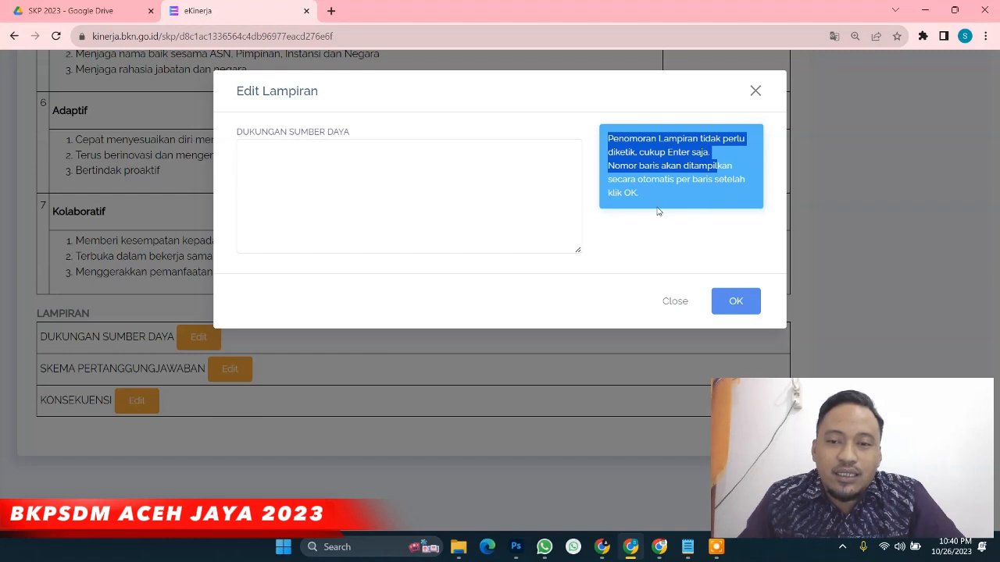
{"action": "left_click", "coordinate": [345, 149]}
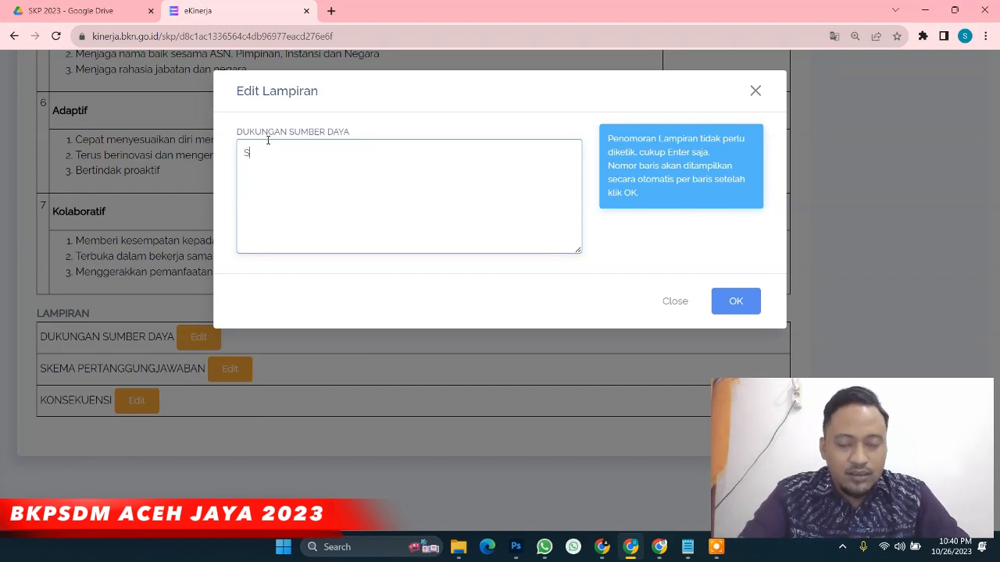
{"action": "type", "text": "SDM Apa"}
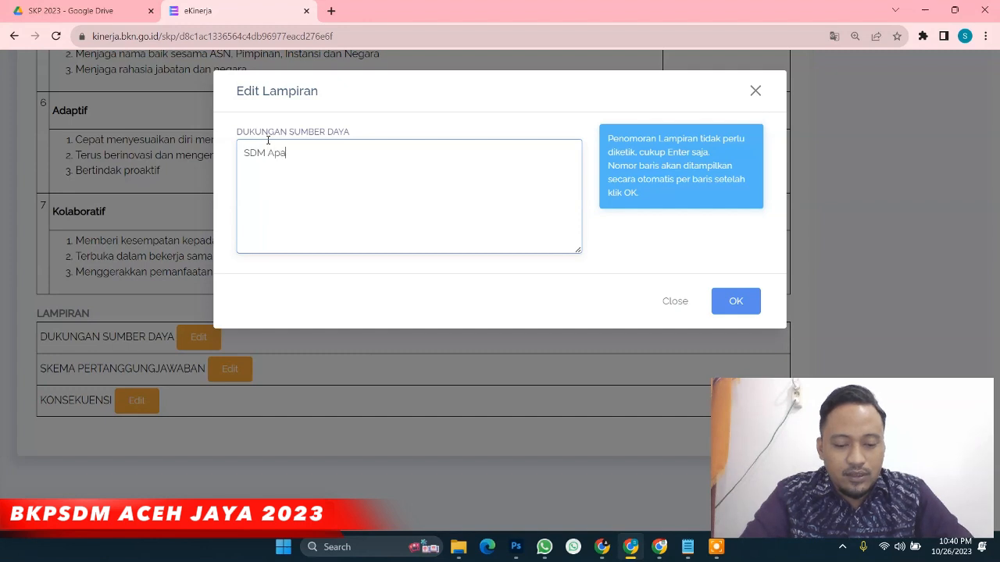
{"action": "type", "text": "ratur "}
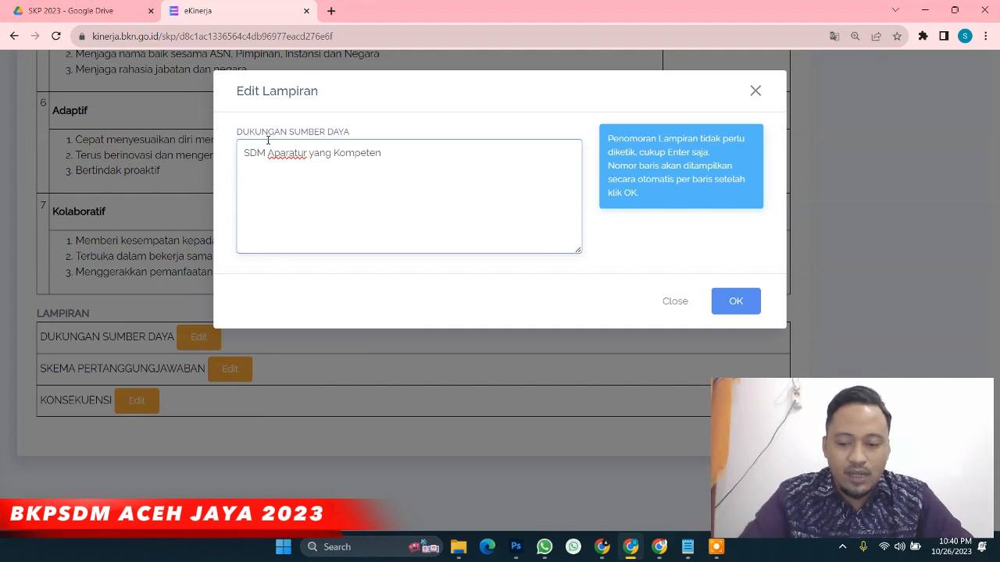
{"action": "type", "text": "yang Kompeten"}
{"action": "key", "text": "Return"}
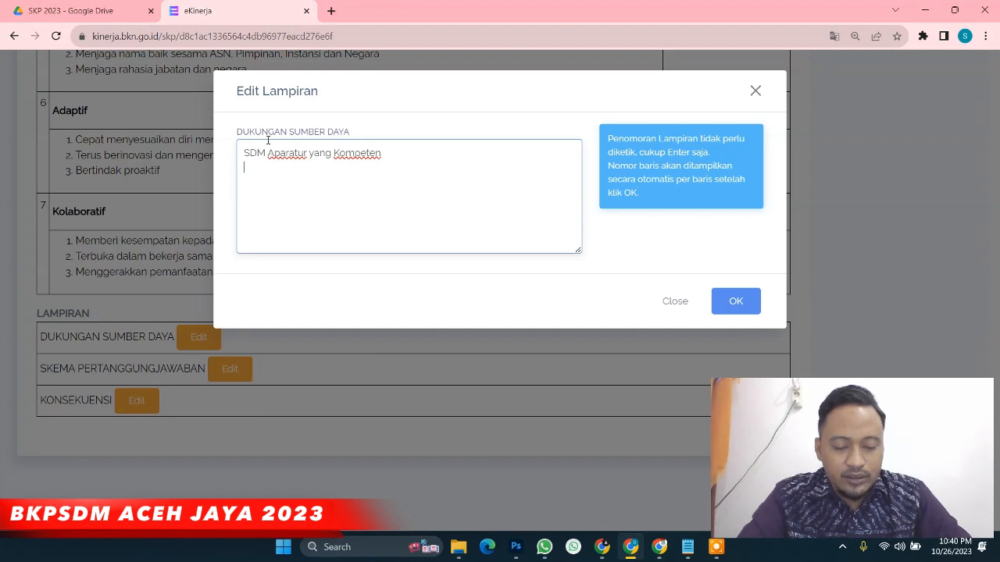
{"action": "type", "text": "Sa"}
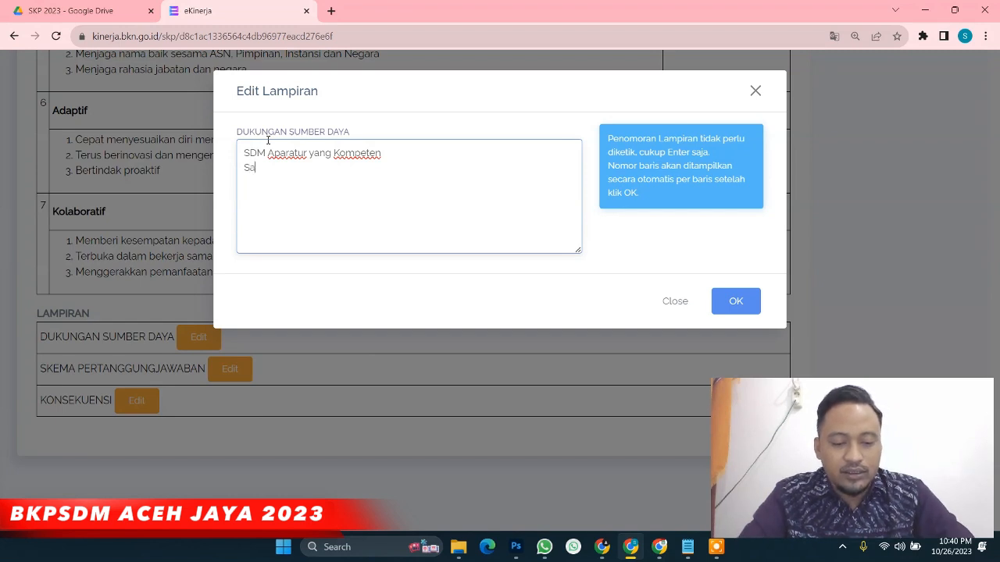
{"action": "type", "text": "rana da"}
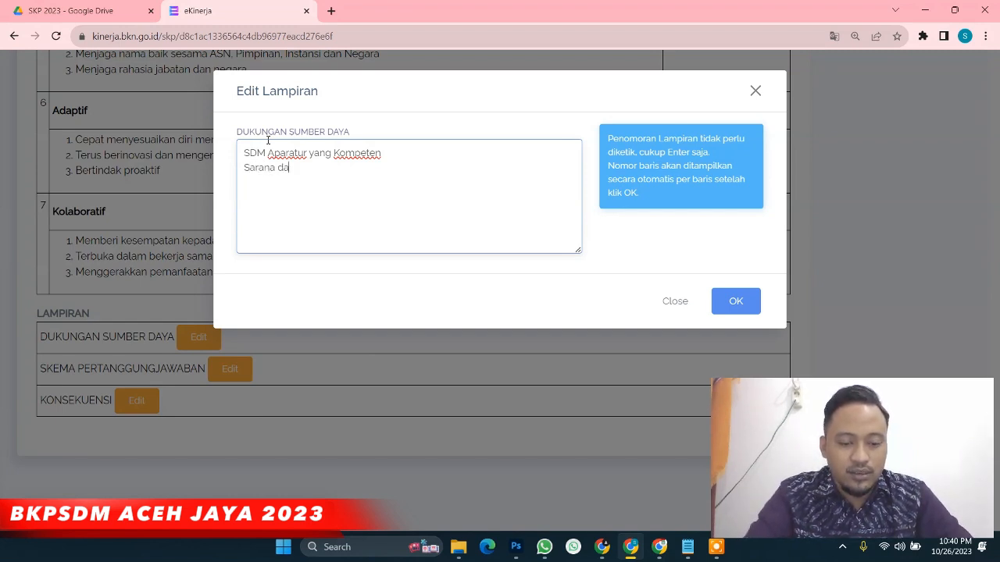
{"action": "type", "text": "n Prasaran"}
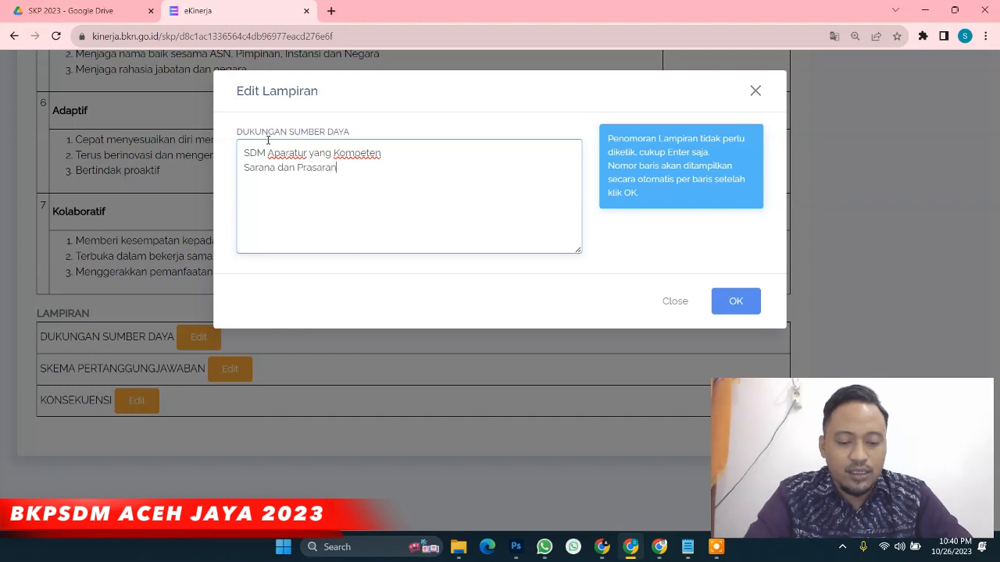
{"action": "type", "text": "a Sekolah "}
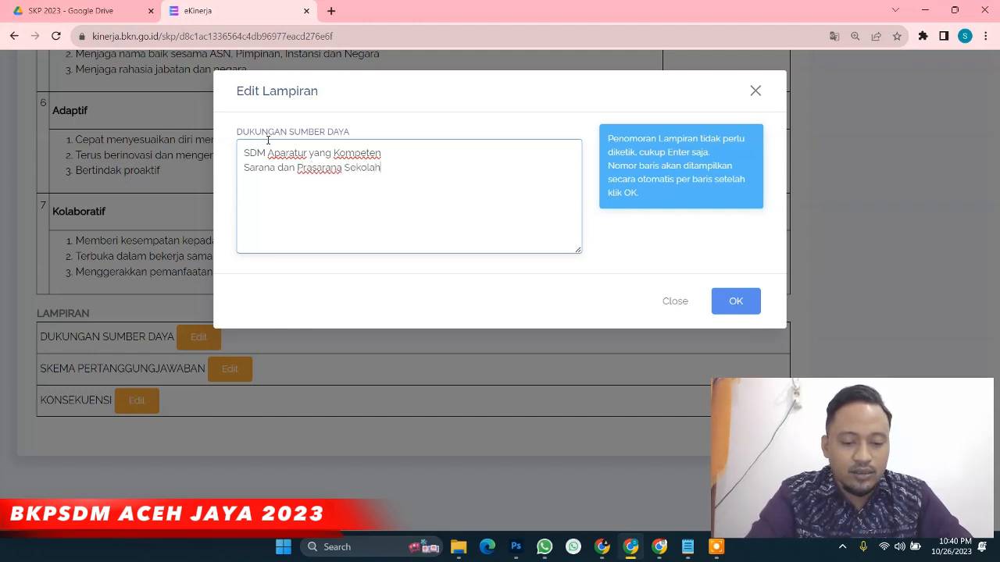
{"action": "type", "text": "yang mem"}
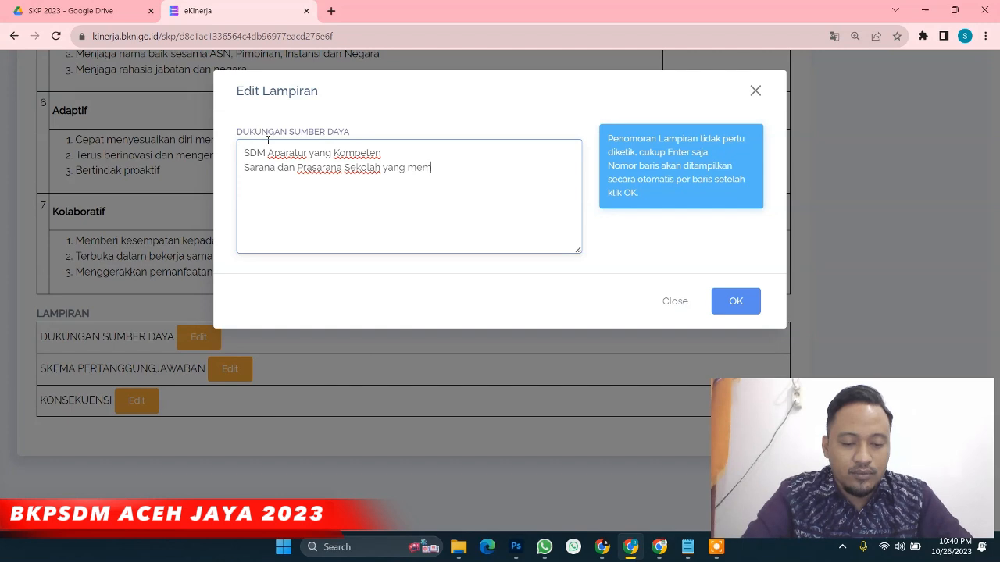
{"action": "type", "text": "adai"}
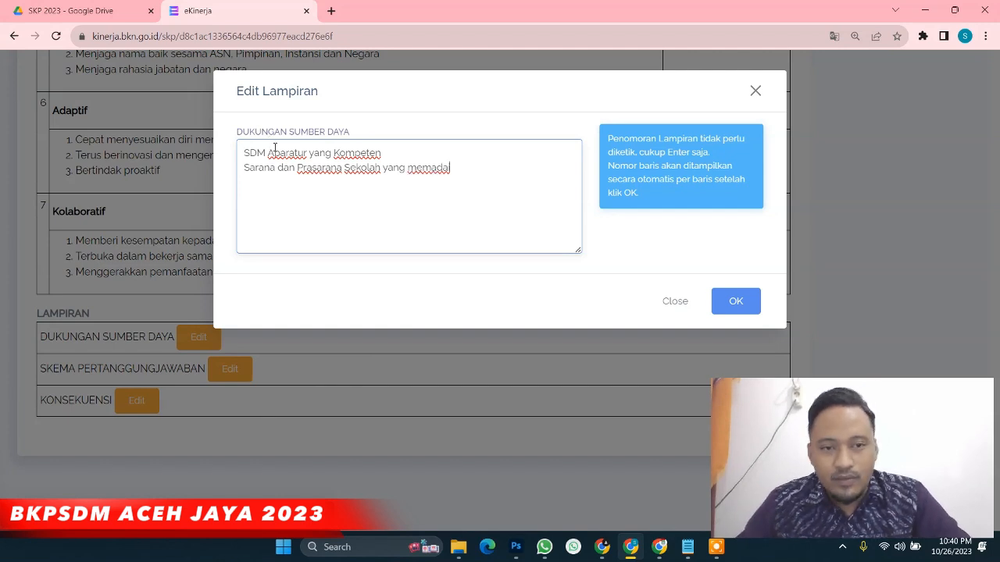
{"action": "left_click", "coordinate": [743, 307]}
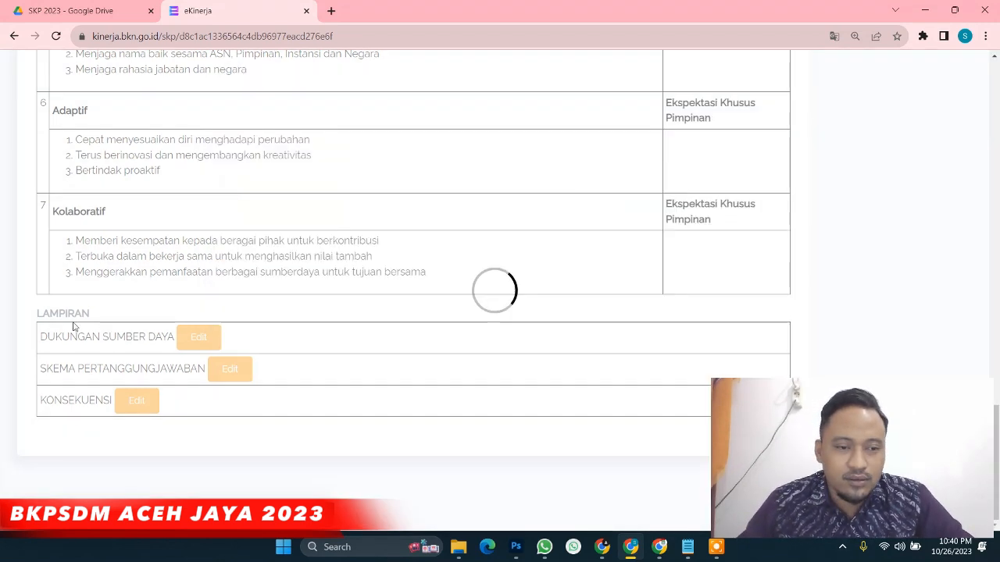
{"action": "left_click_drag", "start_coordinate": [50, 365], "coordinate": [67, 393]}
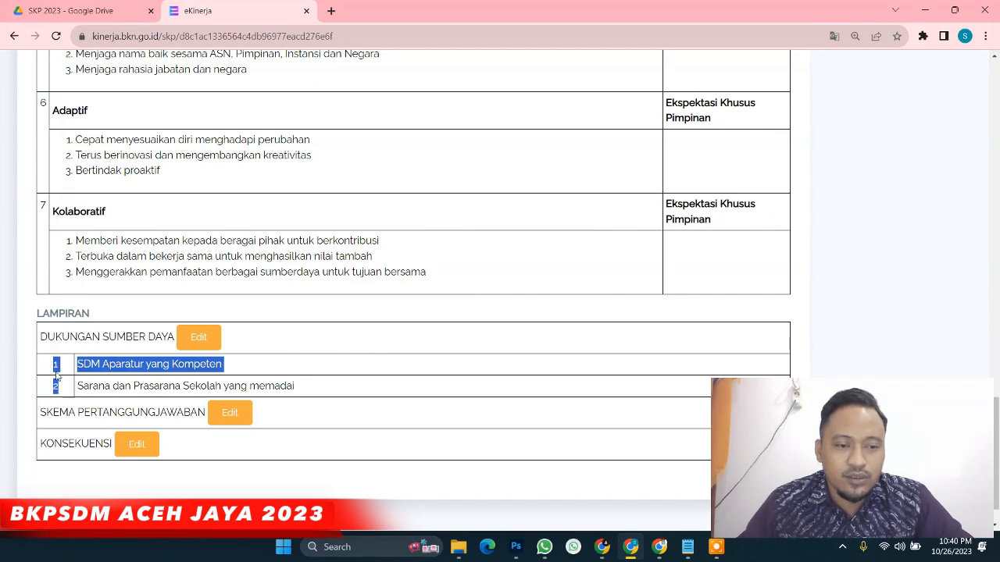
Set SKEMA PERTANGGUNGJAWABAN to 'Dilaporkan setiap bulan melalui evaluasi kinerja' and save it
{"action": "left_click", "coordinate": [66, 371]}
{"action": "scroll", "coordinate": [117, 367], "scroll_direction": "down", "scroll_amount": 2}
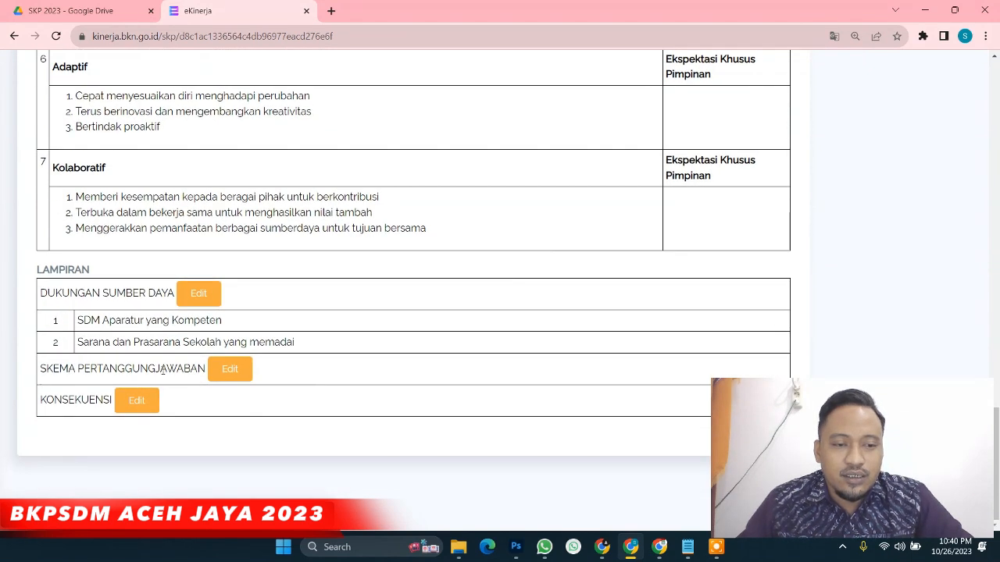
{"action": "left_click", "coordinate": [226, 374]}
{"action": "left_click", "coordinate": [328, 148]}
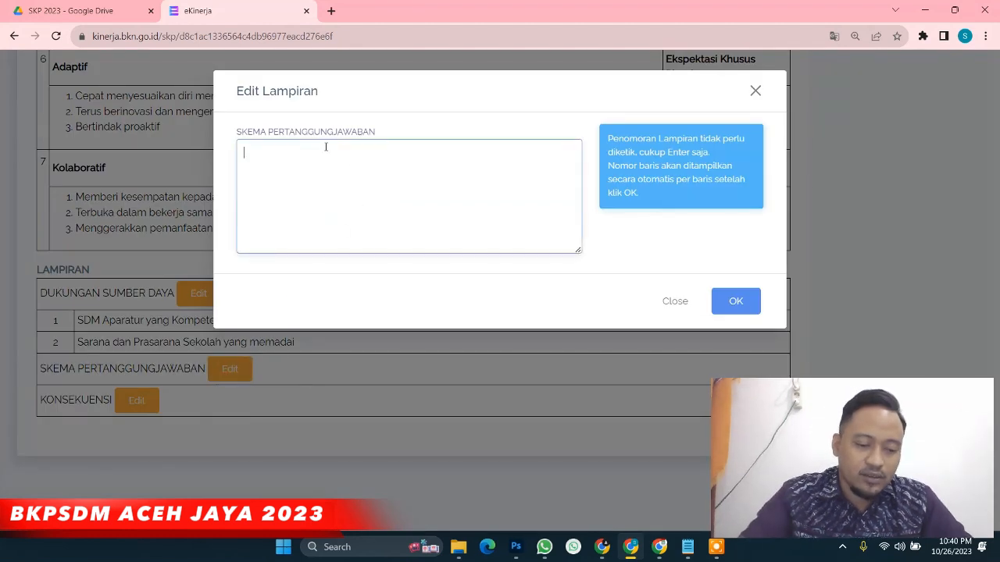
{"action": "type", "text": "Dil"}
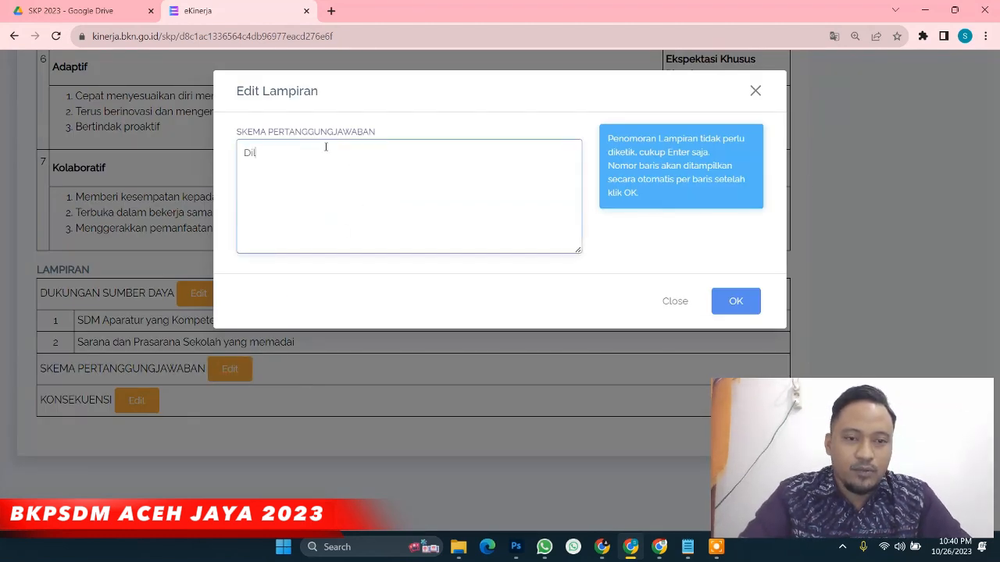
{"action": "type", "text": "aporkan"}
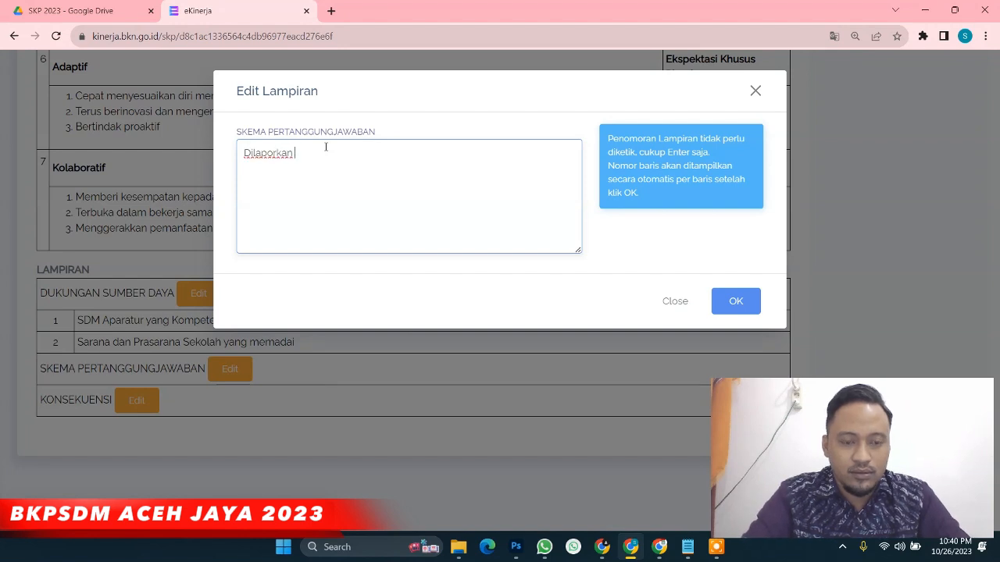
{"action": "type", "text": " setiap"}
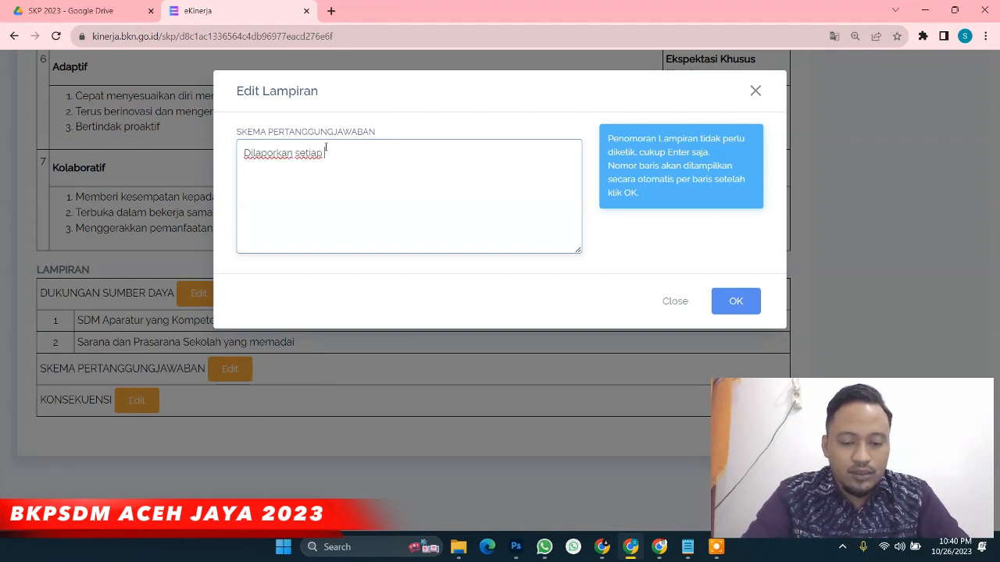
{"action": "type", "text": " bulan melalu"}
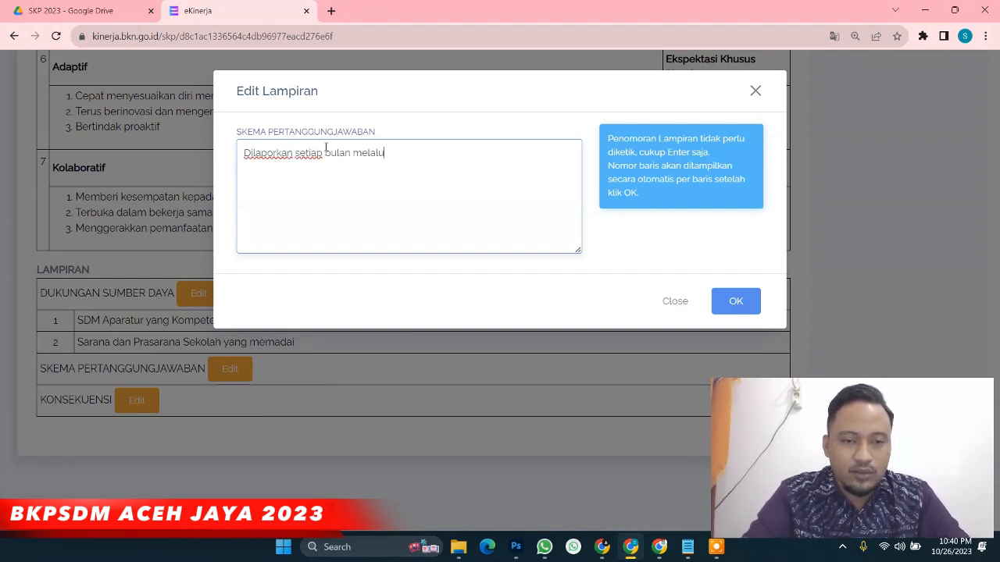
{"action": "type", "text": "i evaluasi kinerja"}
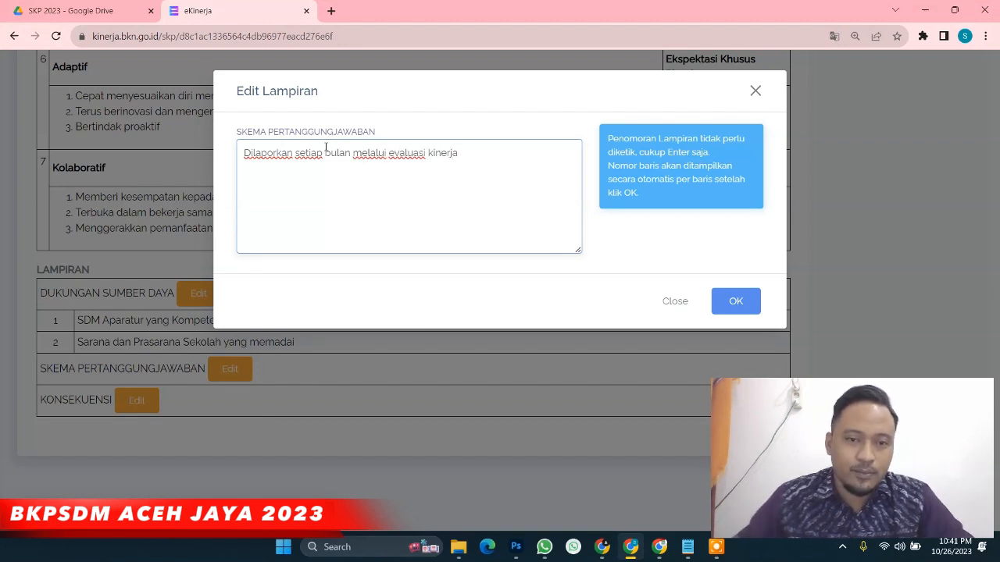
{"action": "left_click", "coordinate": [735, 302]}
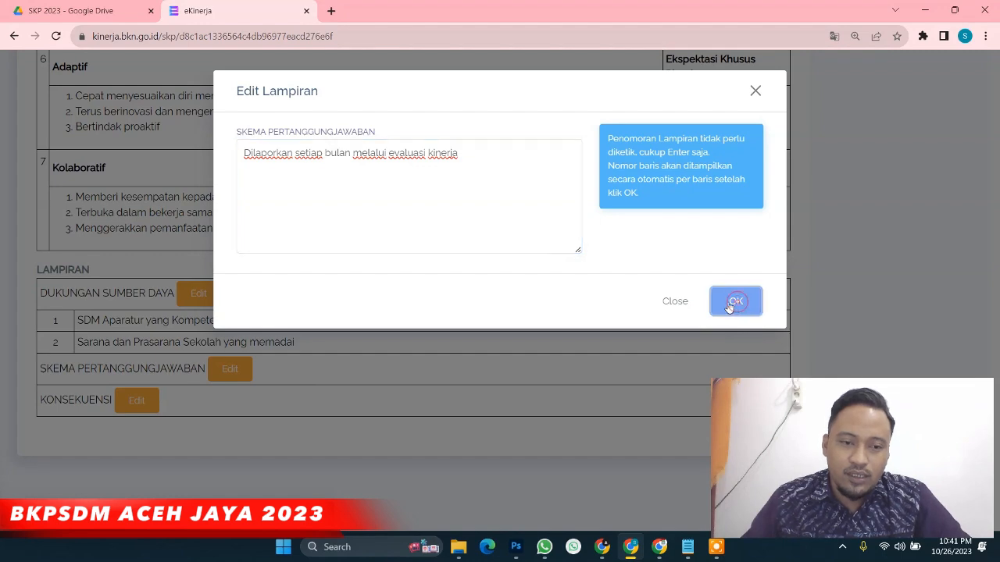
{"action": "scroll", "coordinate": [147, 421], "scroll_direction": "down", "scroll_amount": 1}
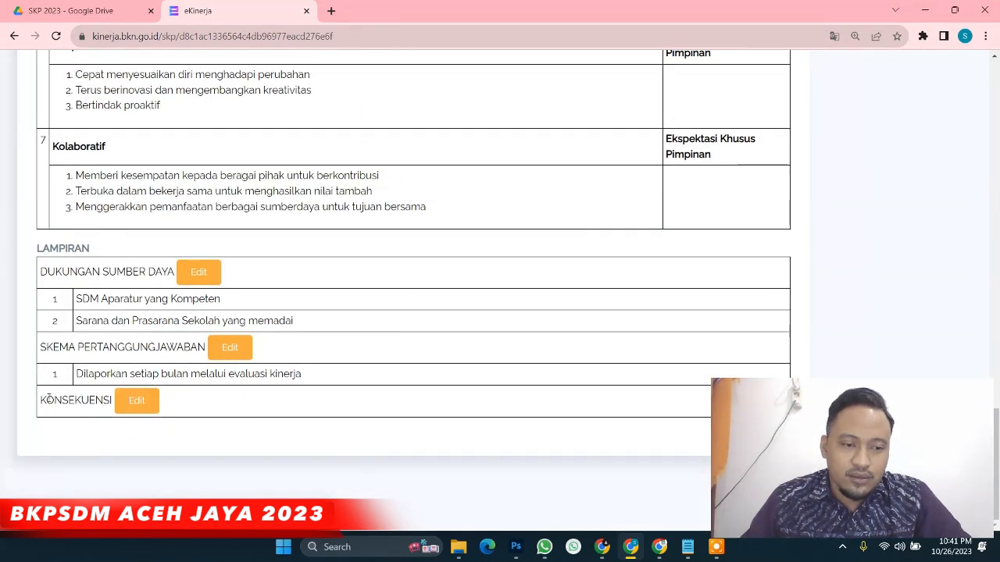
In KONSEKUENSI, write the met-expectations (competency development) and unmet-expectations (performance evaluation) lines
{"action": "left_click", "coordinate": [135, 401]}
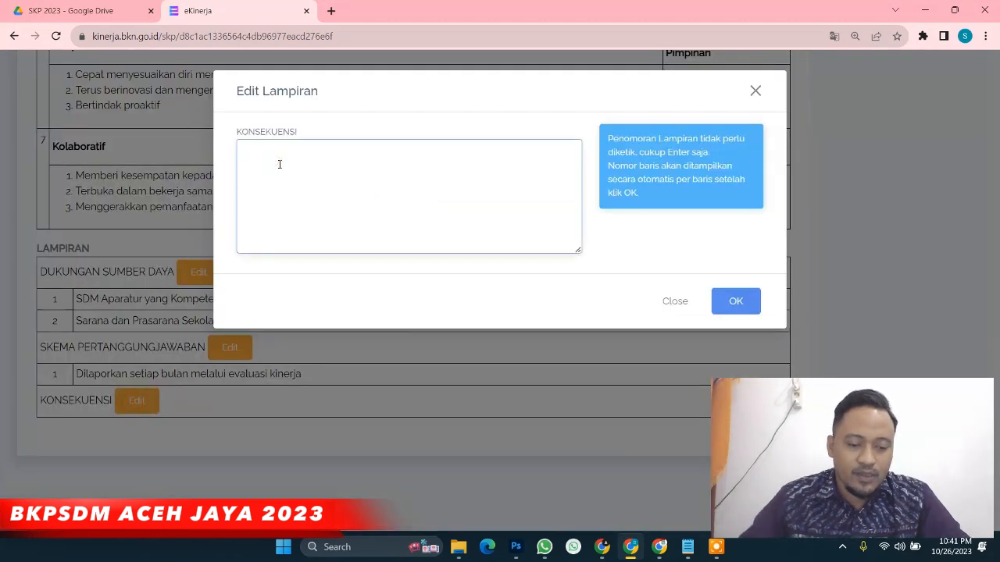
{"action": "type", "text": "Apa"}
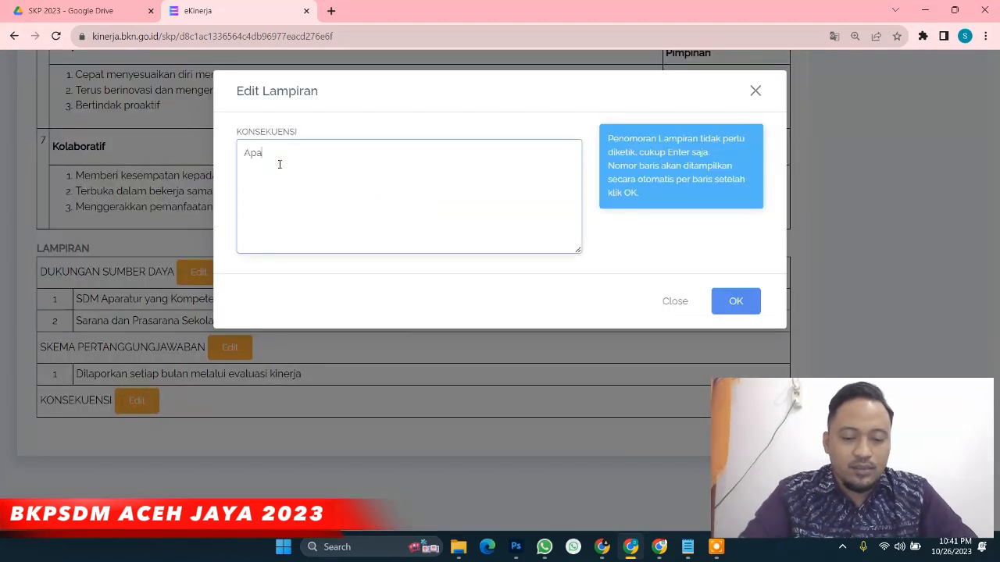
{"action": "type", "text": "bila memenuhi ekspe"}
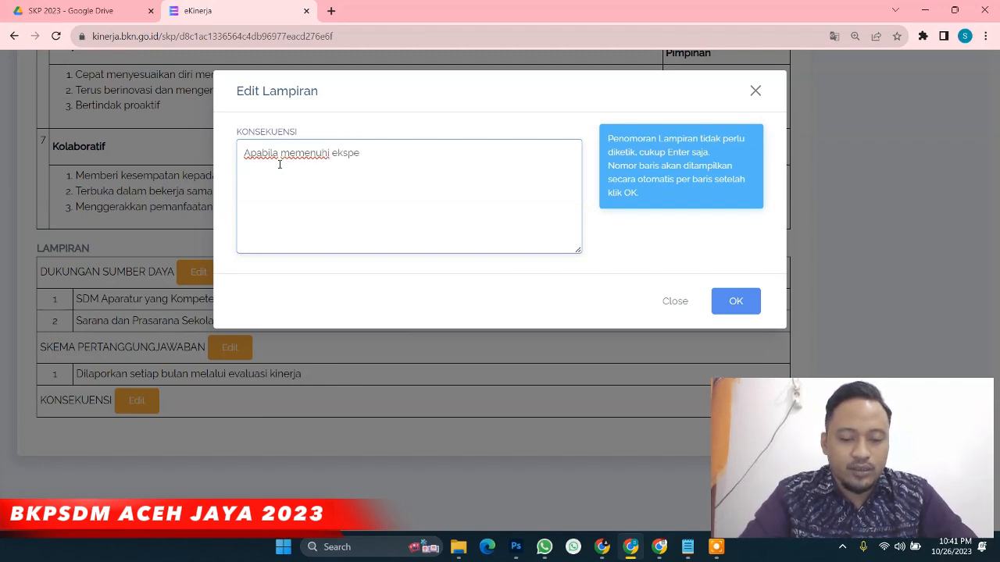
{"action": "type", "text": "ktasi"}
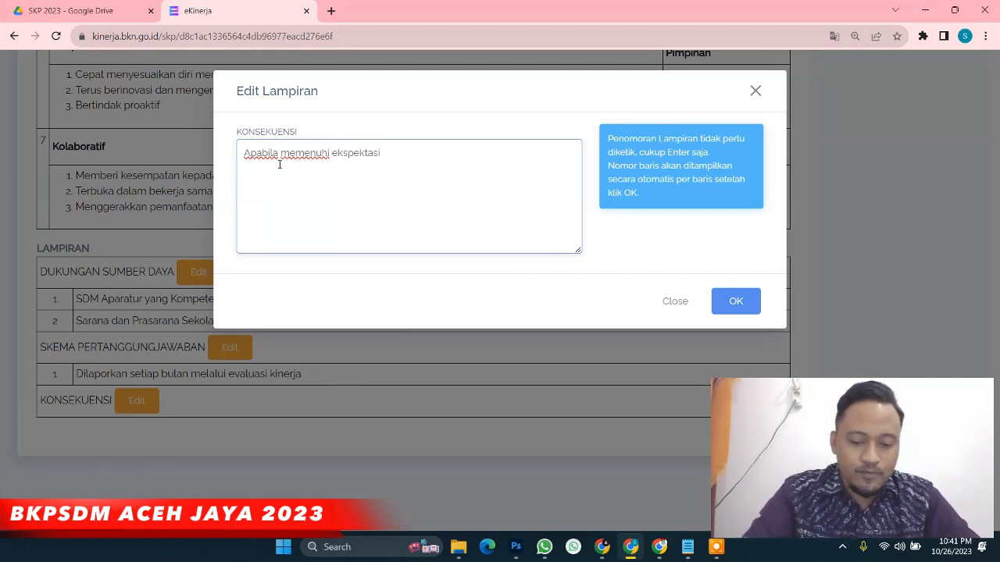
{"action": "type", "text": ", maka ak"}
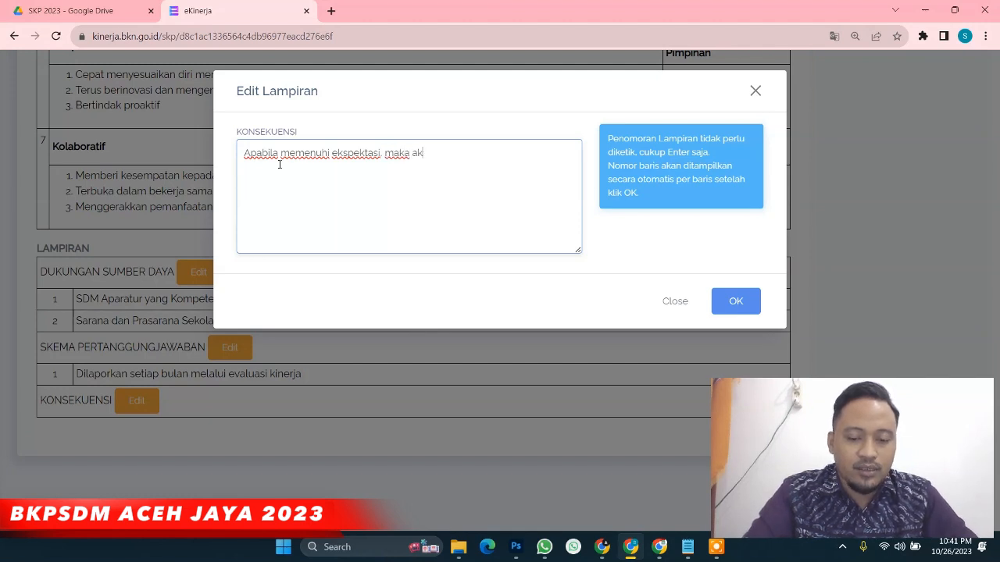
{"action": "type", "text": "an di pr"}
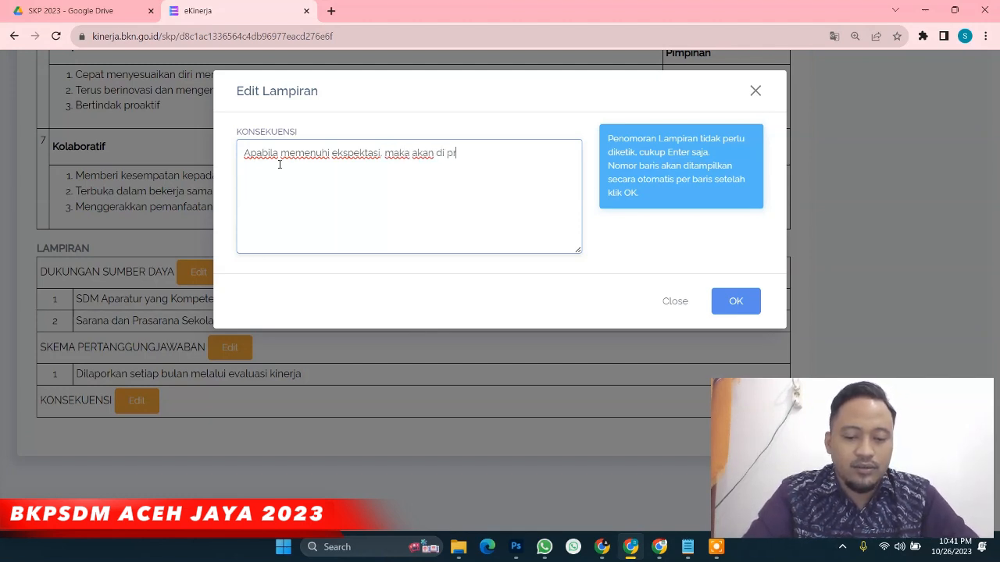
{"action": "type", "text": "ioritas"}
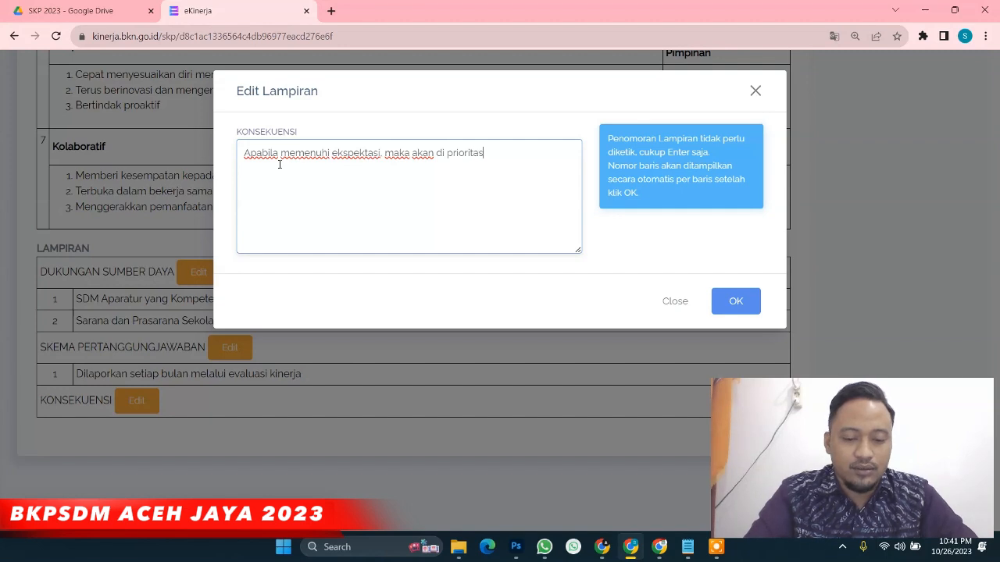
{"action": "type", "text": "kan mengik"}
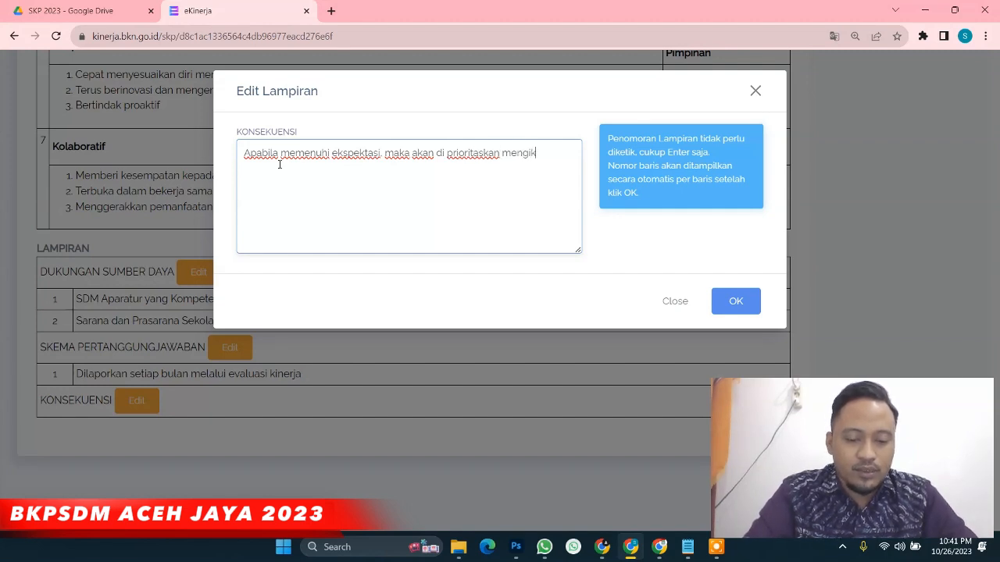
{"action": "type", "text": "uti pengemban"}
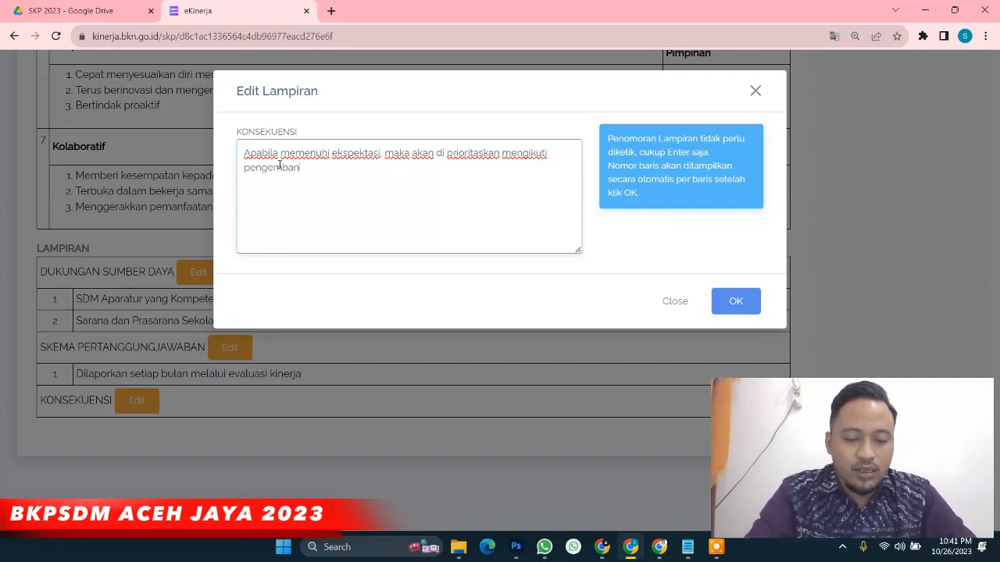
{"action": "type", "text": "gan kempetensi"}
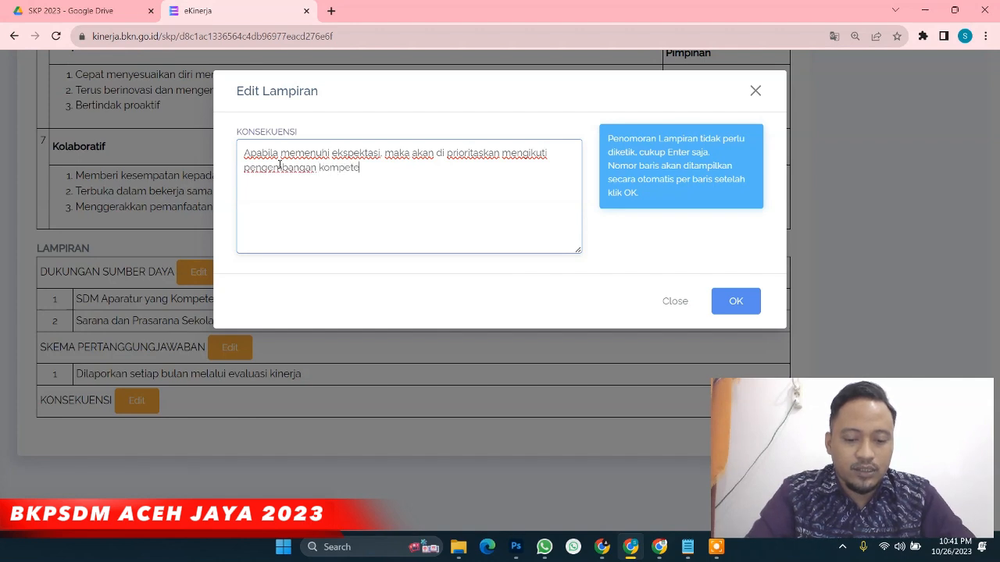
{"action": "key", "text": "Return"}
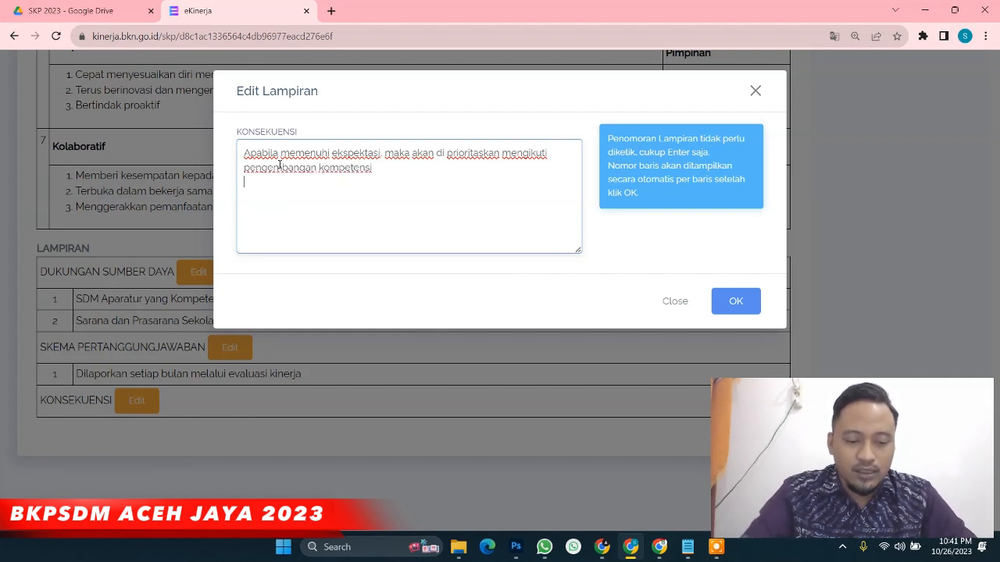
{"action": "type", "text": "Apa"}
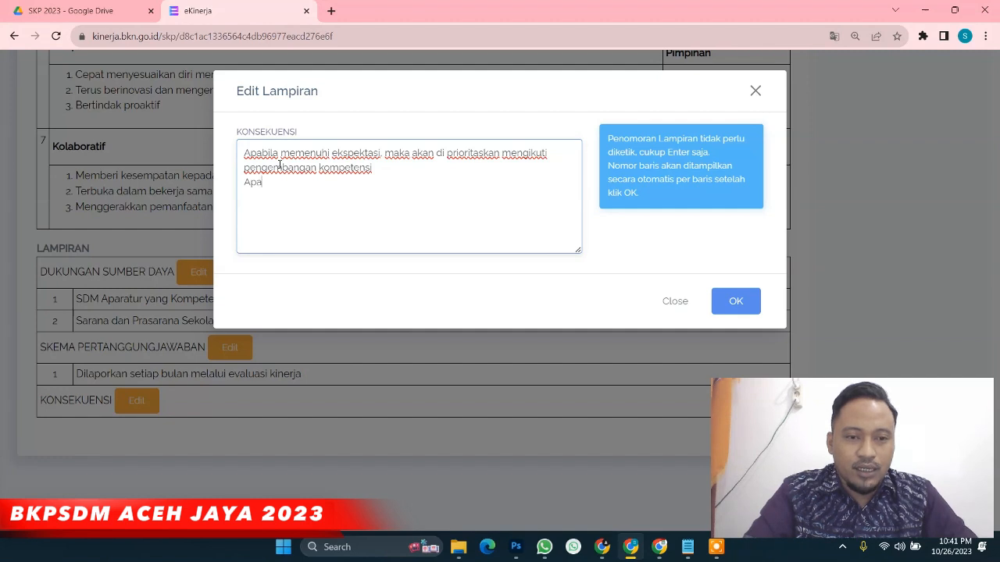
{"action": "type", "text": "bila tidak"}
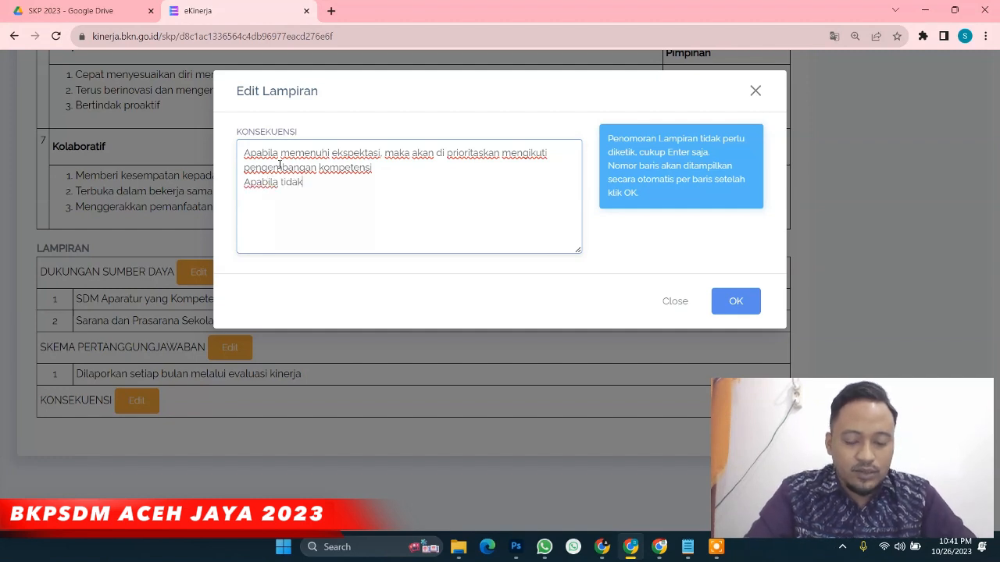
{"action": "type", "text": " memenuhi"}
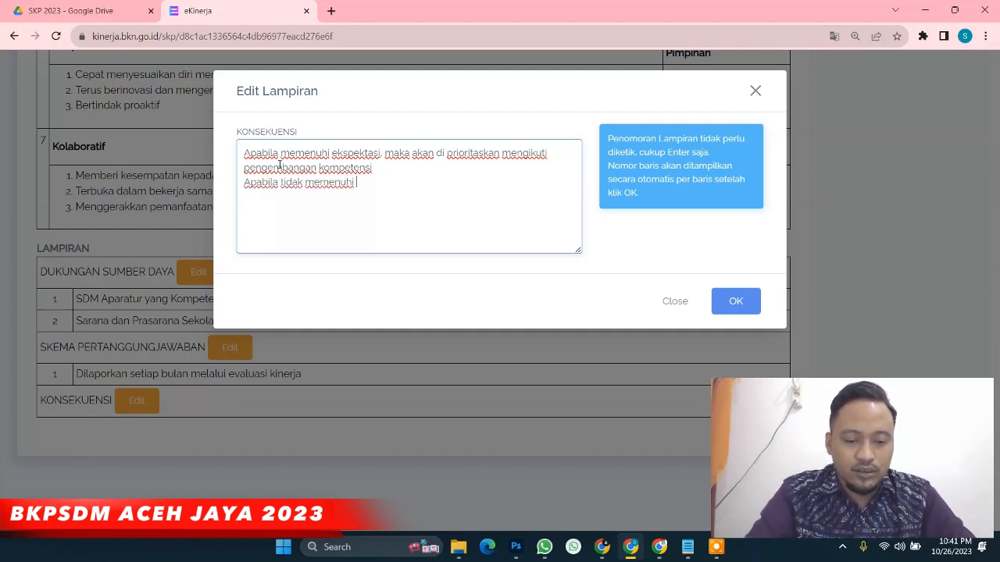
{"action": "type", "text": " ekspektasi"}
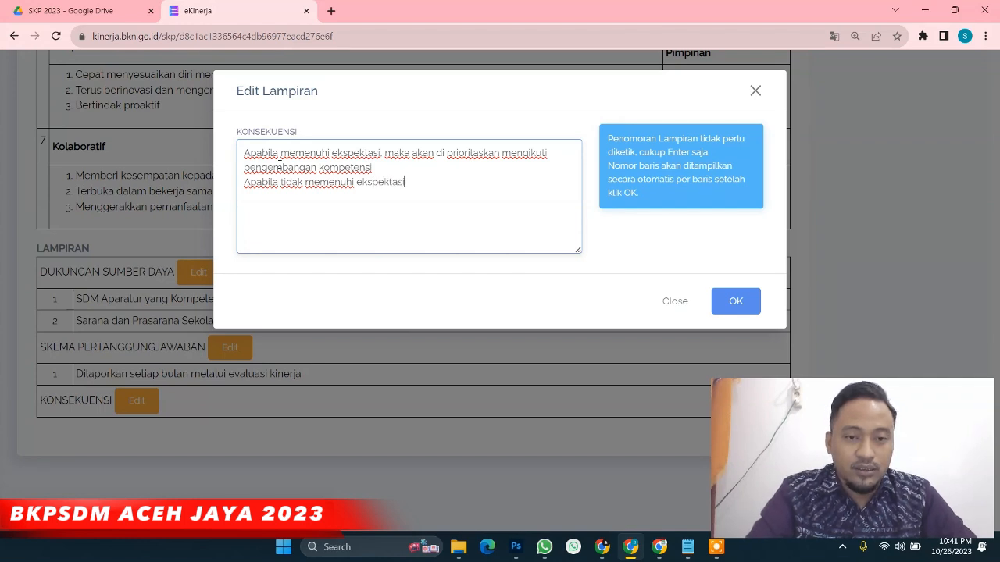
{"action": "type", "text": ", maka akan "}
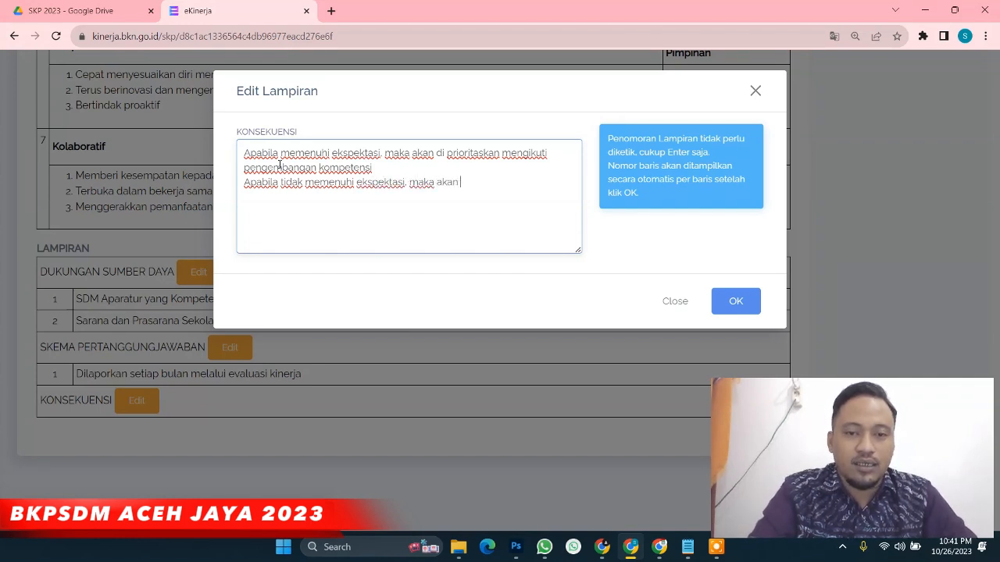
{"action": "type", "text": "dilakukan "}
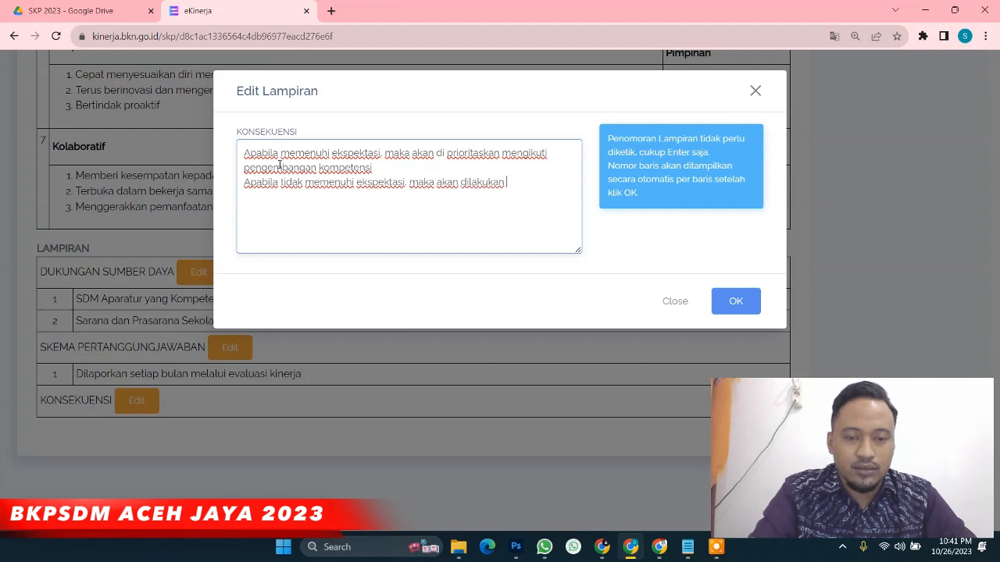
{"action": "type", "text": "evaluasi kinerja"}
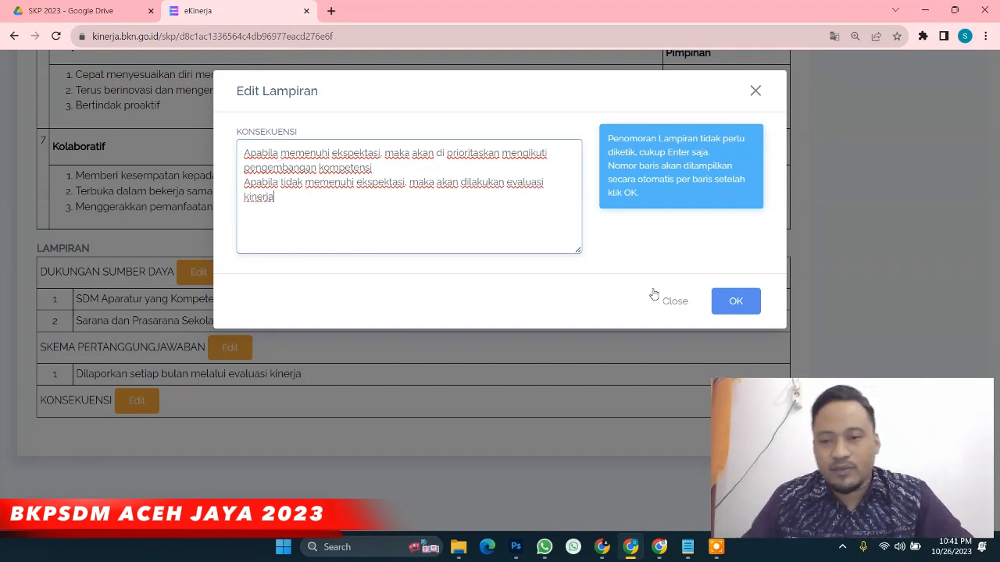
Save the two consequence lines to the KONSEKUENSI attachment
{"action": "left_click", "coordinate": [729, 311]}
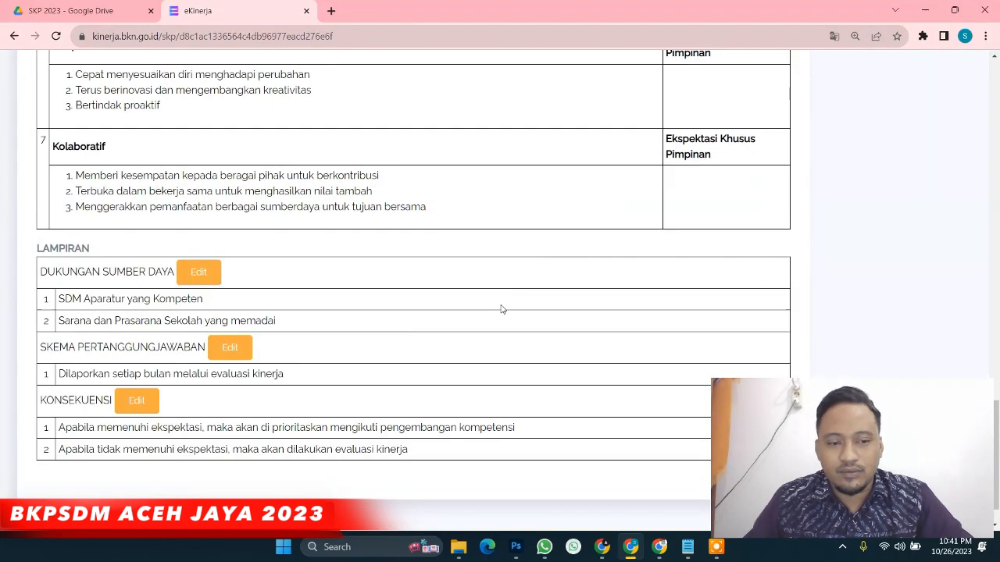
{"action": "scroll", "coordinate": [500, 313], "scroll_direction": "down", "scroll_amount": 1}
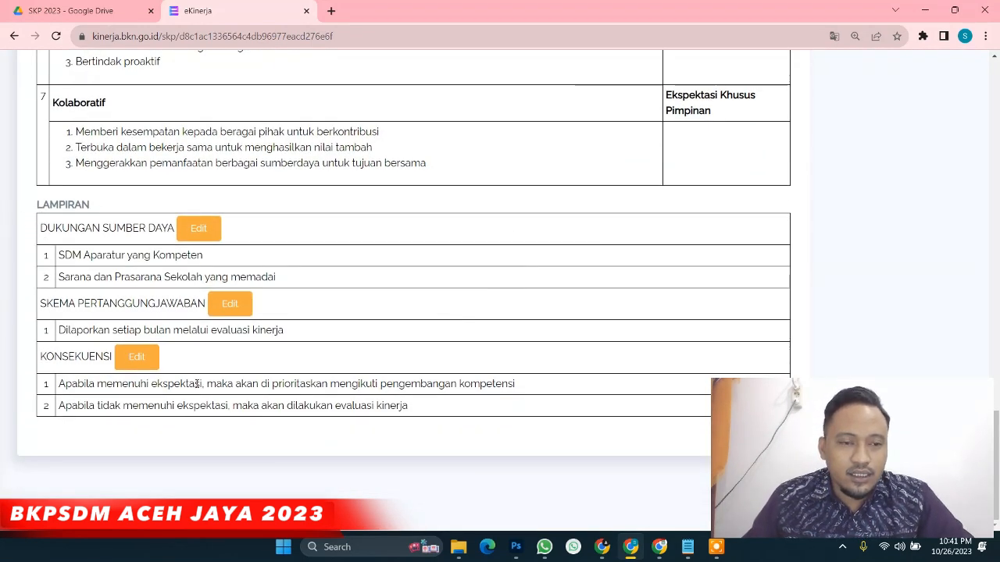
{"action": "scroll", "coordinate": [781, 335], "scroll_direction": "up", "scroll_amount": 3}
{"action": "scroll", "coordinate": [771, 334], "scroll_direction": "up", "scroll_amount": 6}
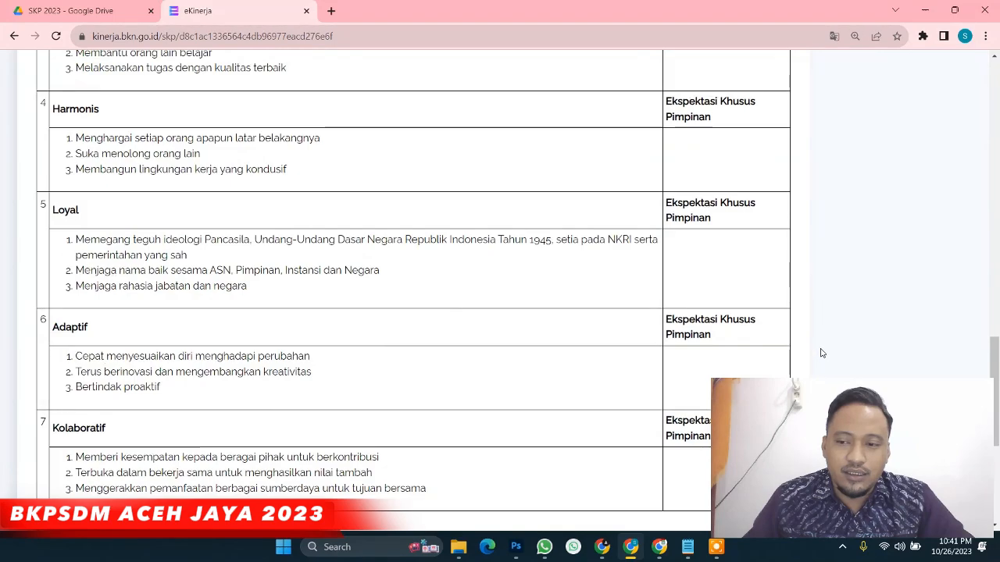
{"action": "left_click_drag", "start_coordinate": [988, 330], "coordinate": [988, 120]}
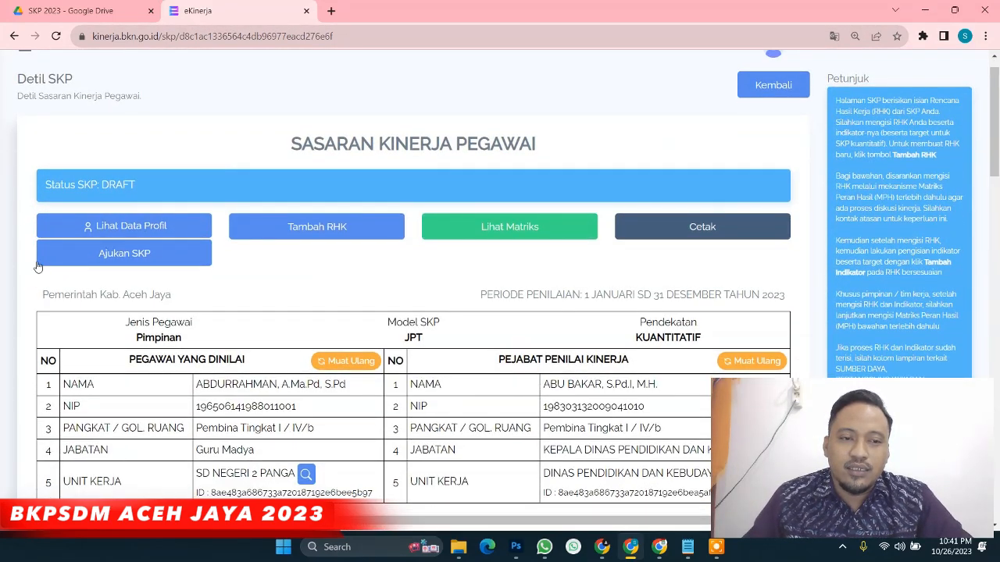
Submit the SKP with Ajukan SKP and confirm, changing its status to PERSETUJUAN
{"action": "left_click", "coordinate": [121, 264]}
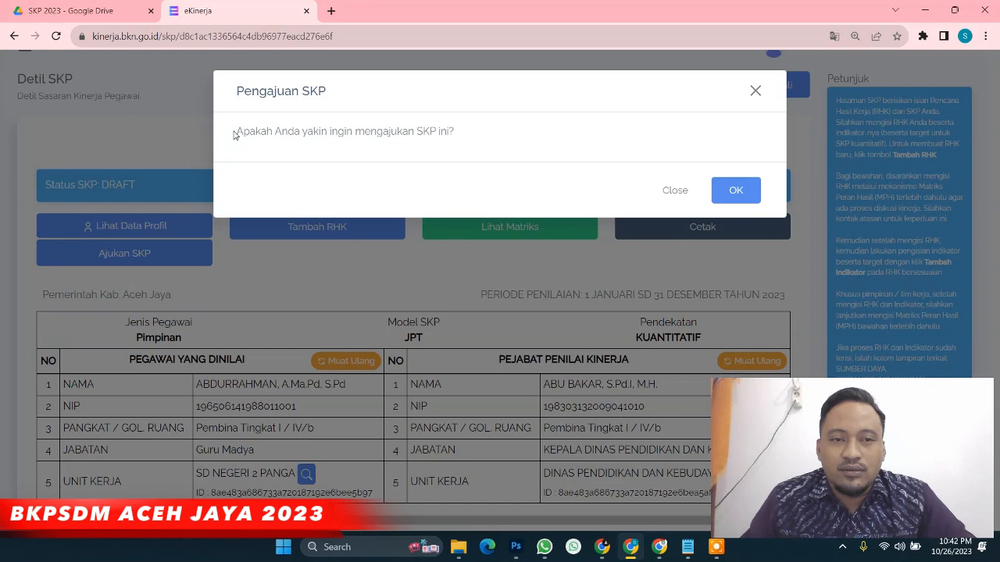
{"action": "left_click_drag", "start_coordinate": [234, 133], "coordinate": [463, 152]}
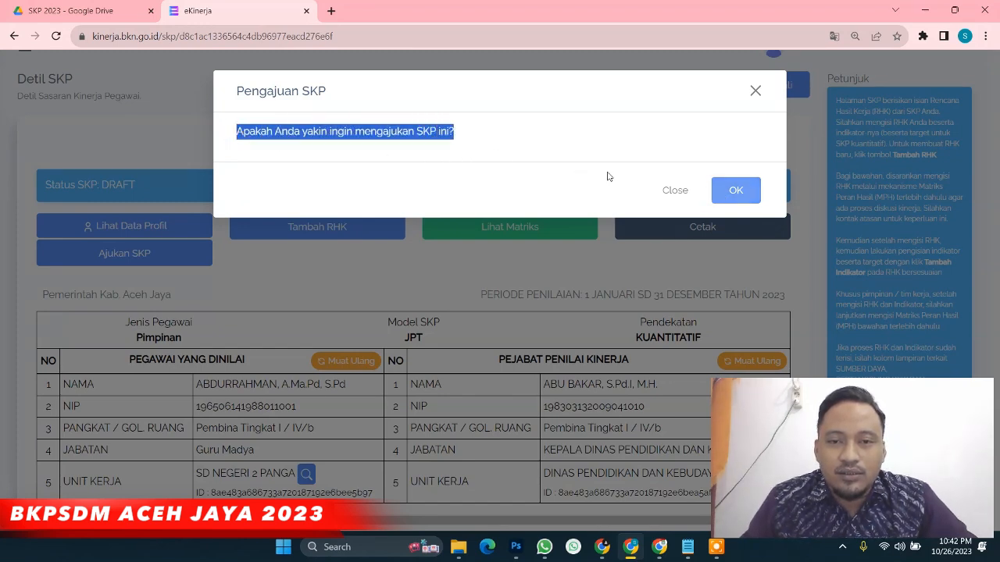
{"action": "left_click", "coordinate": [579, 163]}
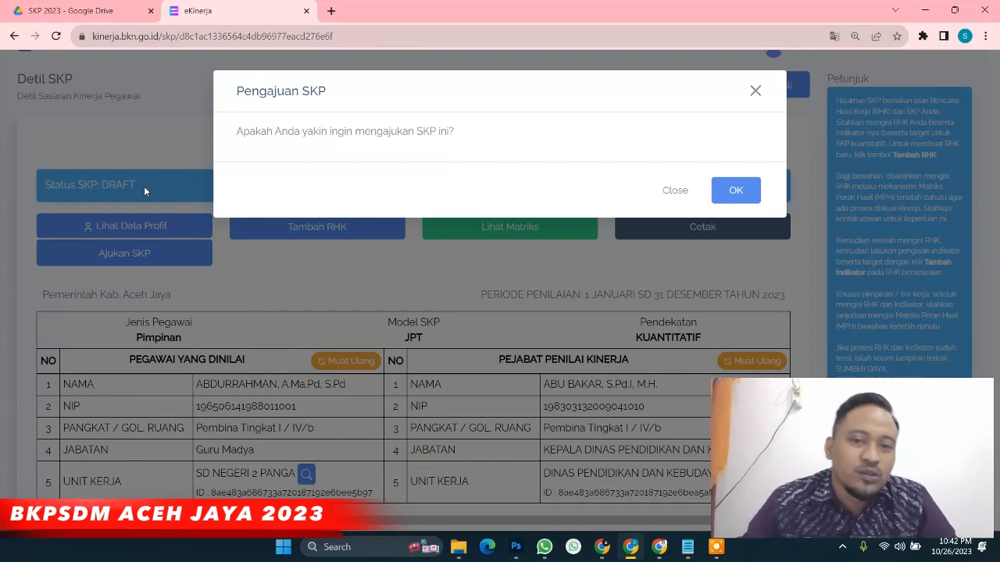
{"action": "left_click", "coordinate": [748, 191]}
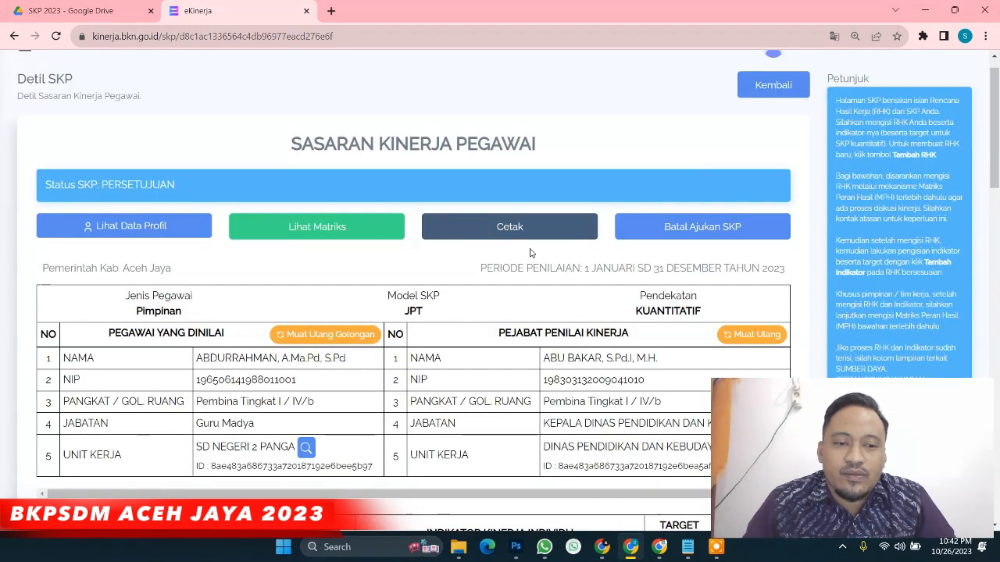
{"action": "left_click_drag", "start_coordinate": [47, 186], "coordinate": [176, 189]}
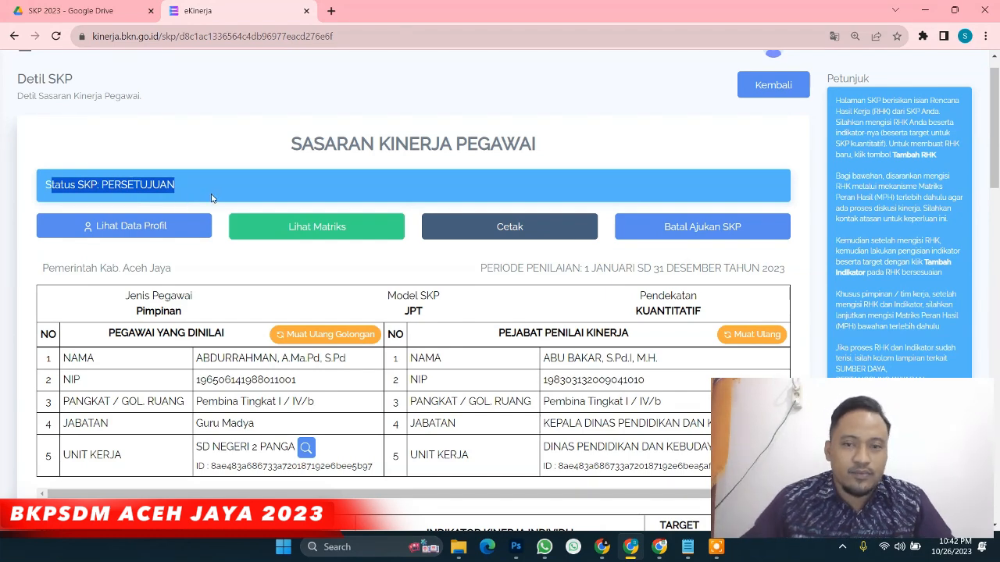
{"action": "left_click", "coordinate": [137, 189]}
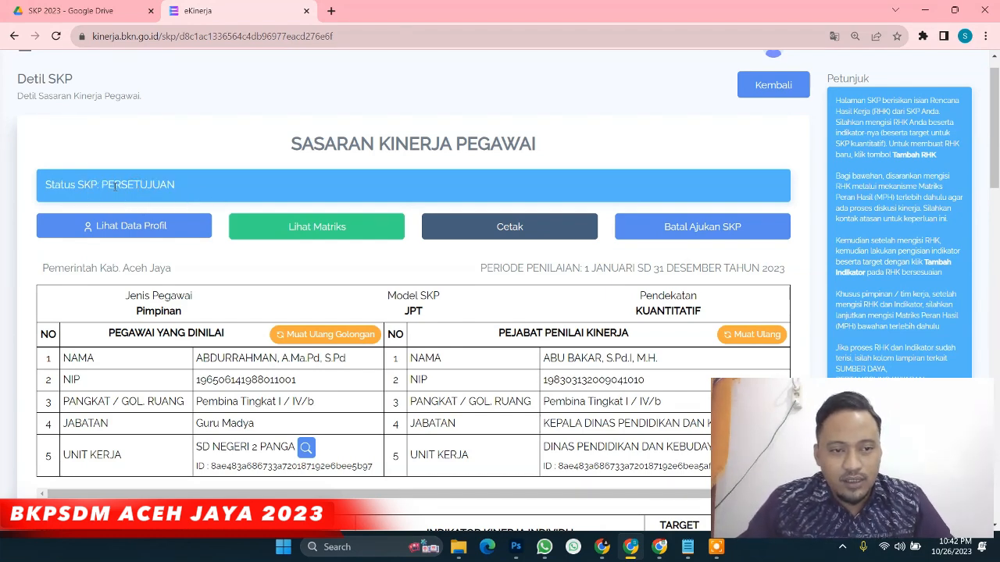
{"action": "left_click_drag", "start_coordinate": [102, 185], "coordinate": [181, 194]}
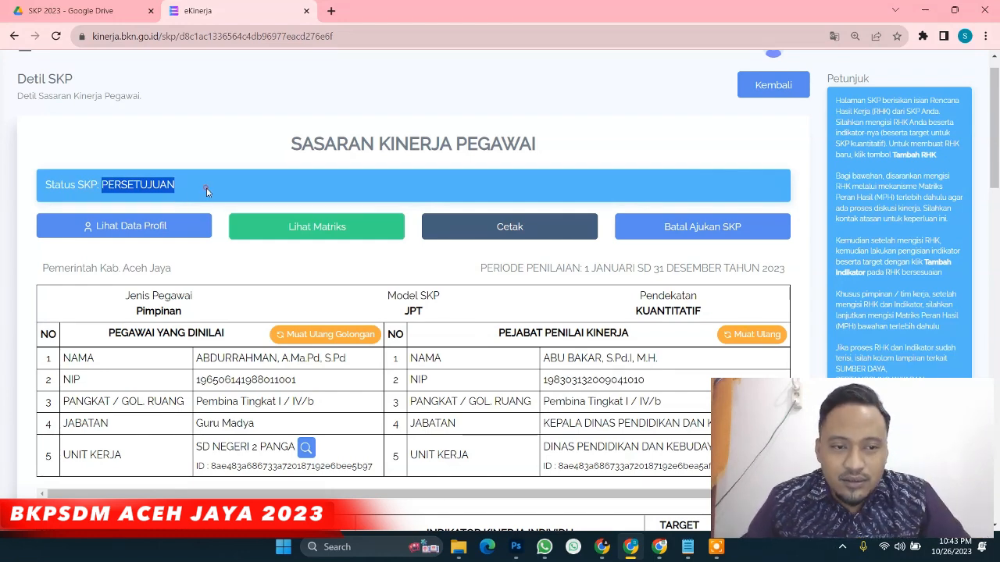
{"action": "left_click", "coordinate": [116, 187]}
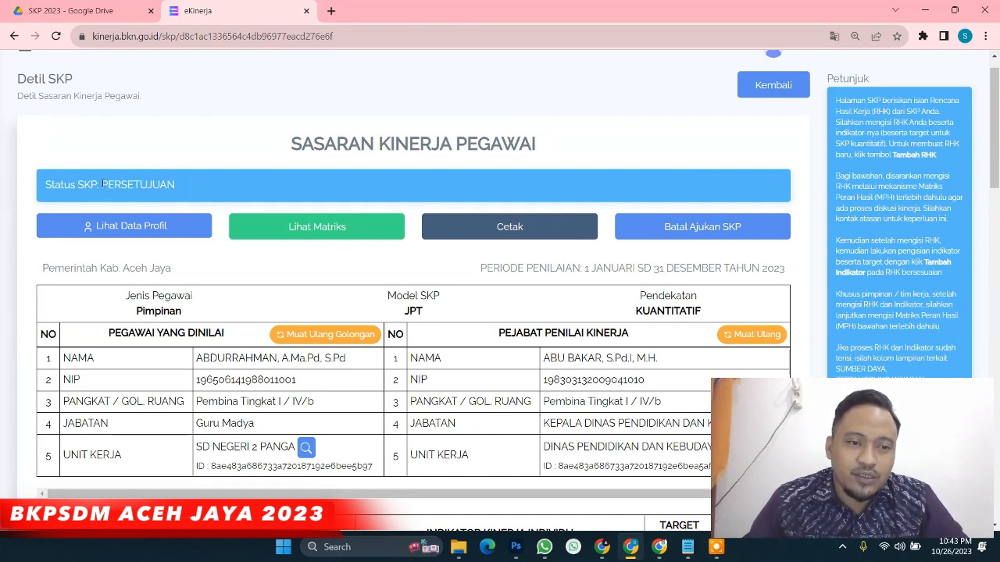
{"action": "left_click_drag", "start_coordinate": [103, 184], "coordinate": [175, 185]}
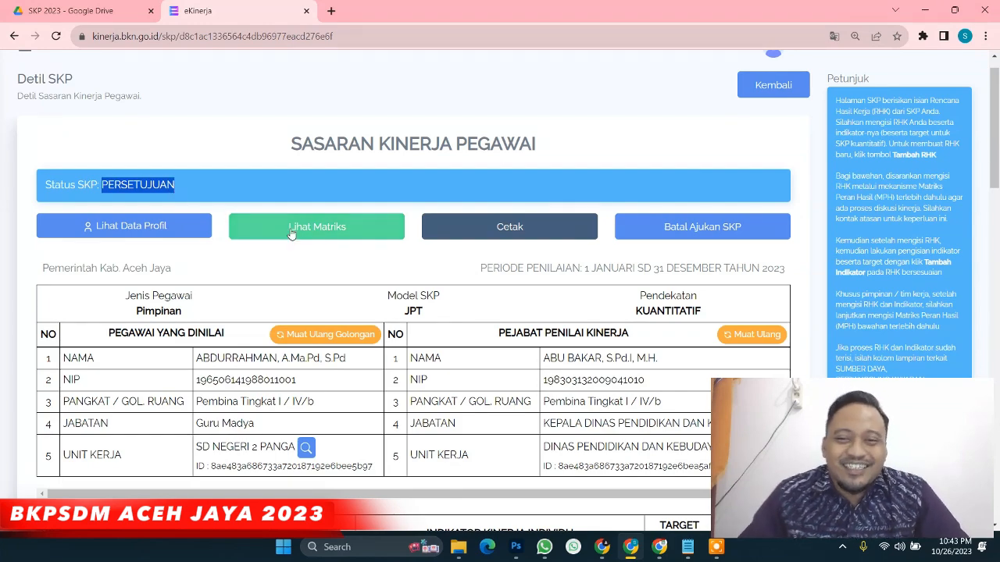
{"action": "scroll", "coordinate": [291, 234], "scroll_direction": "down", "scroll_amount": 2}
{"action": "scroll", "coordinate": [154, 202], "scroll_direction": "up", "scroll_amount": 2}
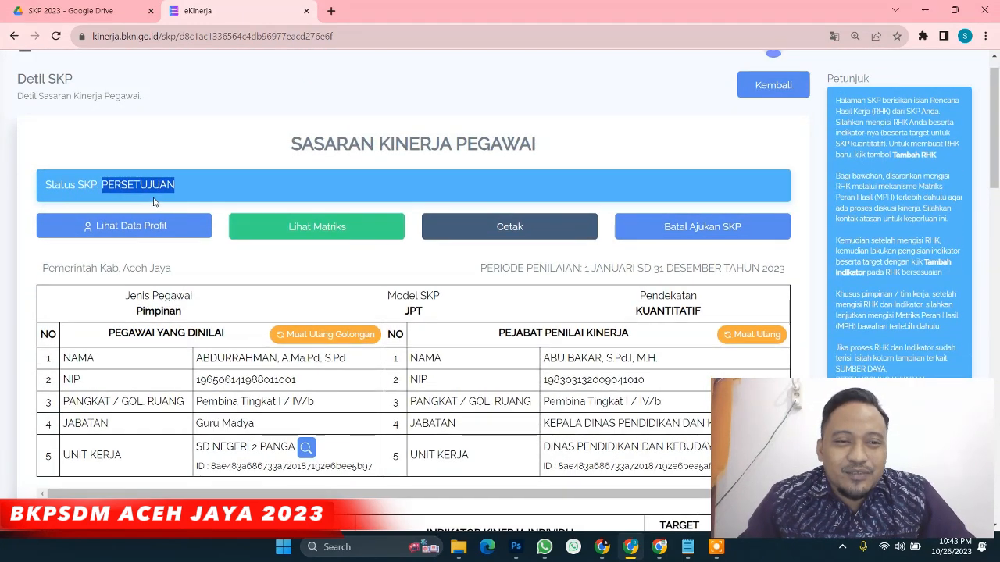
{"action": "mouse_move", "coordinate": [659, 546]}
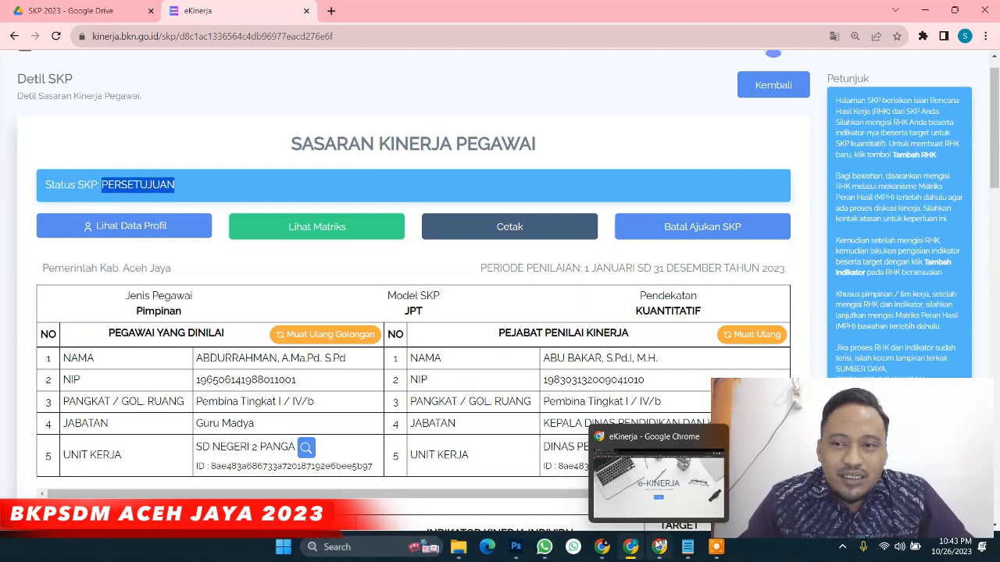
Log in to e-Kinerja as the subordinate via SIASN SSO with the pre-filled credentials
{"action": "left_click", "coordinate": [659, 547]}
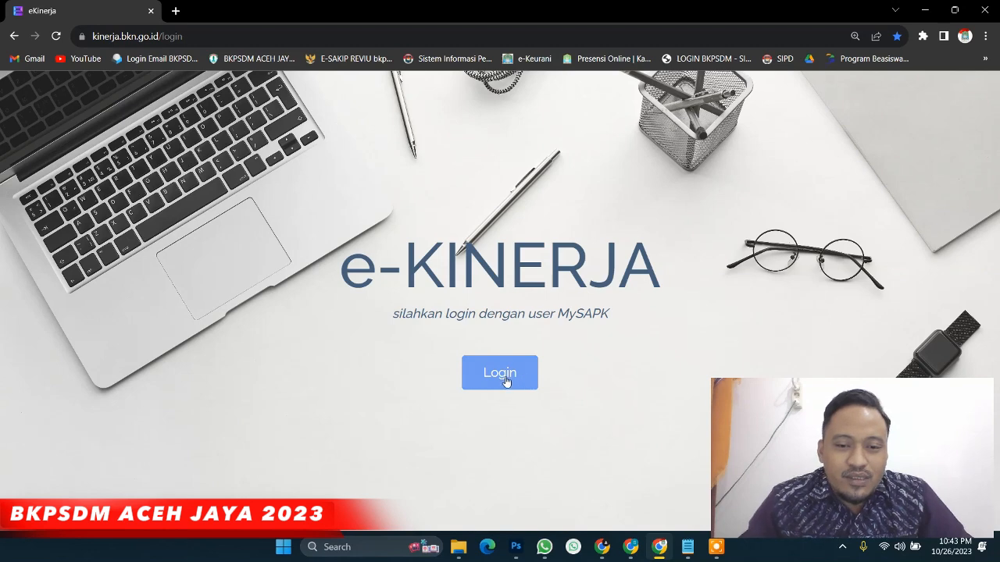
{"action": "left_click", "coordinate": [505, 380]}
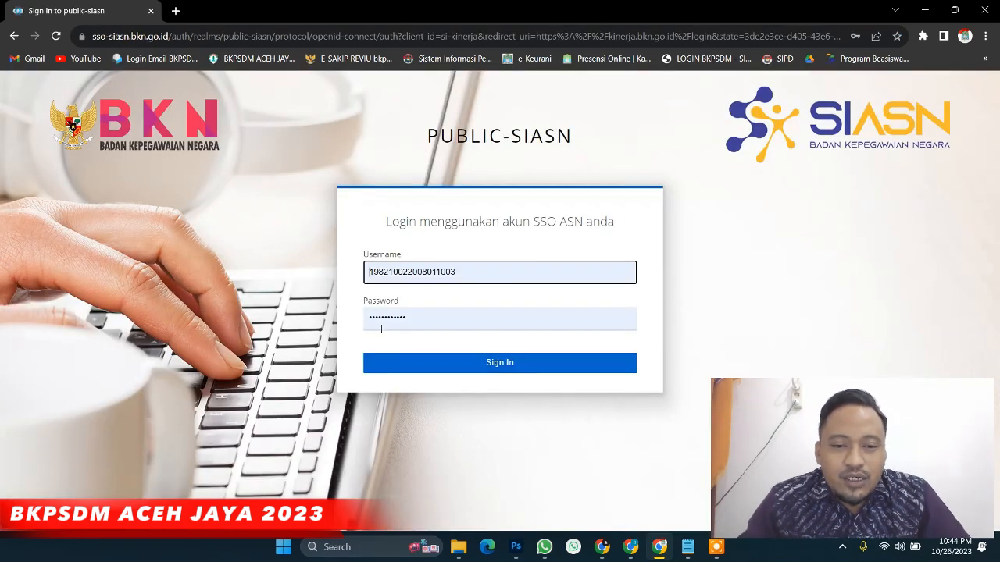
{"action": "left_click", "coordinate": [501, 364]}
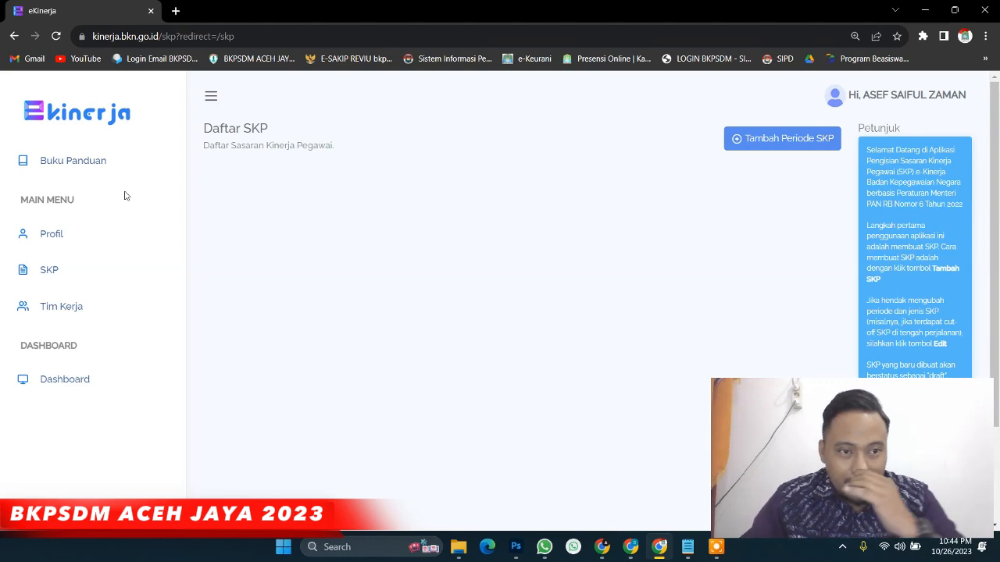
{"action": "left_click", "coordinate": [62, 239]}
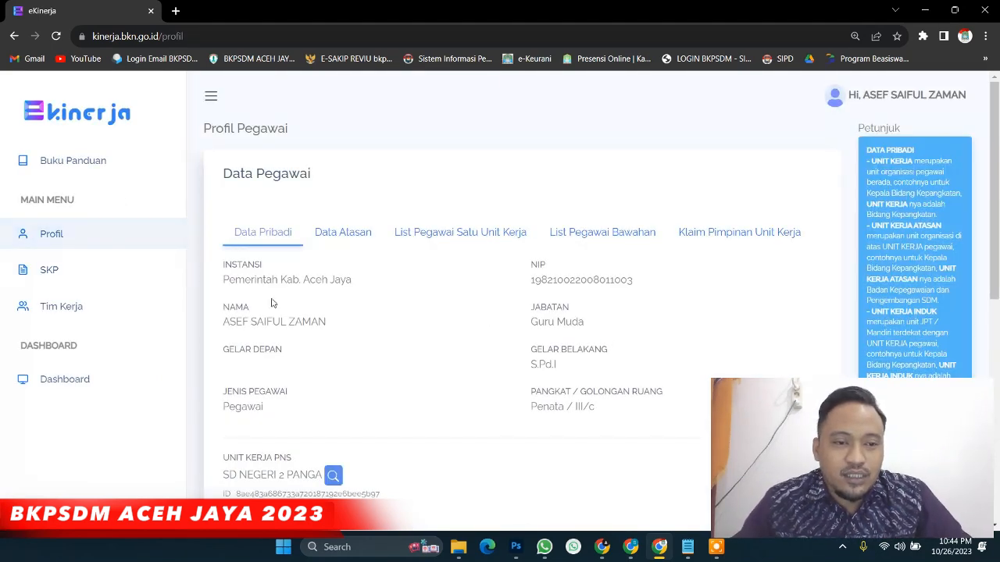
{"action": "scroll", "coordinate": [341, 331], "scroll_direction": "down", "scroll_amount": 2}
{"action": "scroll", "coordinate": [341, 331], "scroll_direction": "up", "scroll_amount": 1}
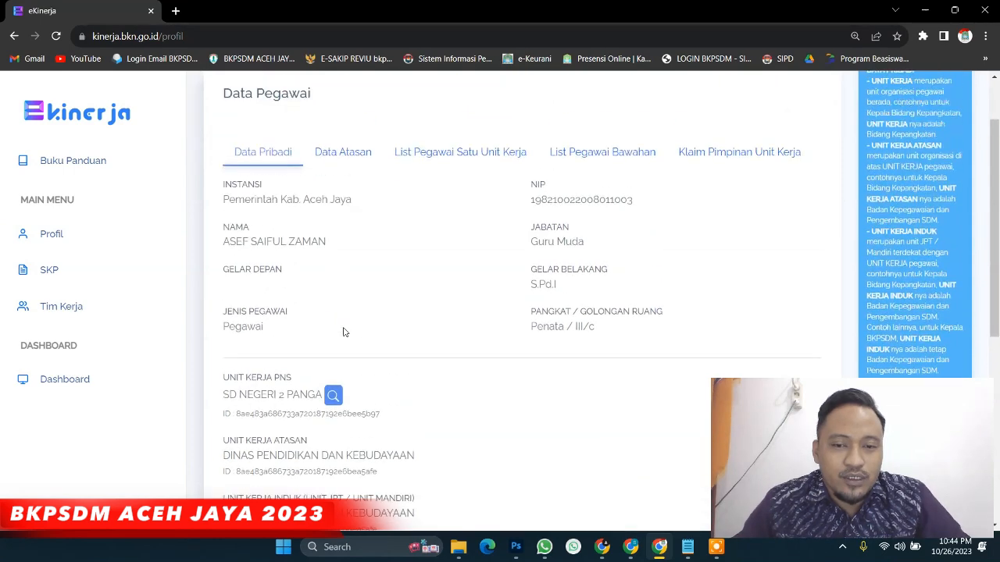
{"action": "left_click", "coordinate": [344, 169]}
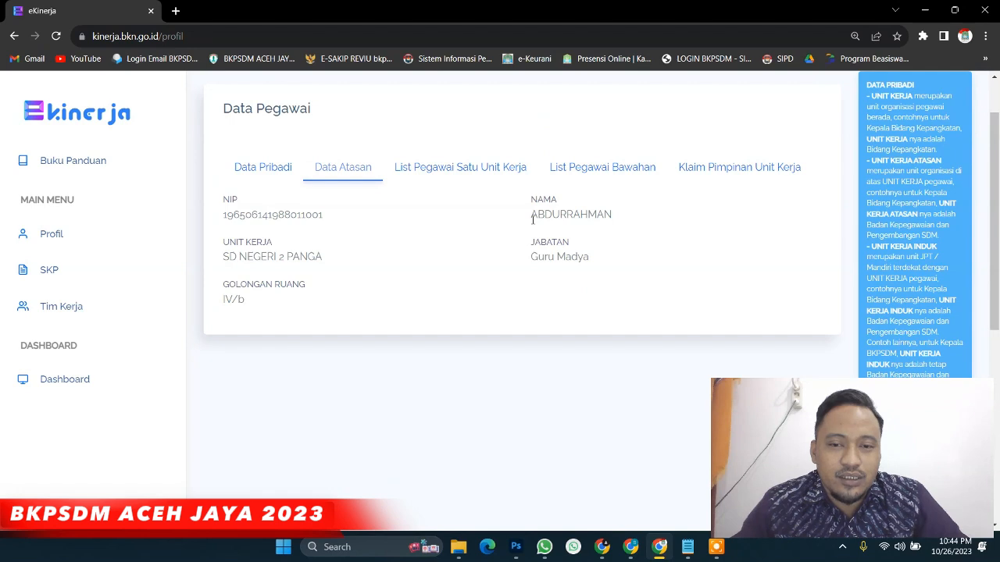
{"action": "double_click", "coordinate": [531, 217]}
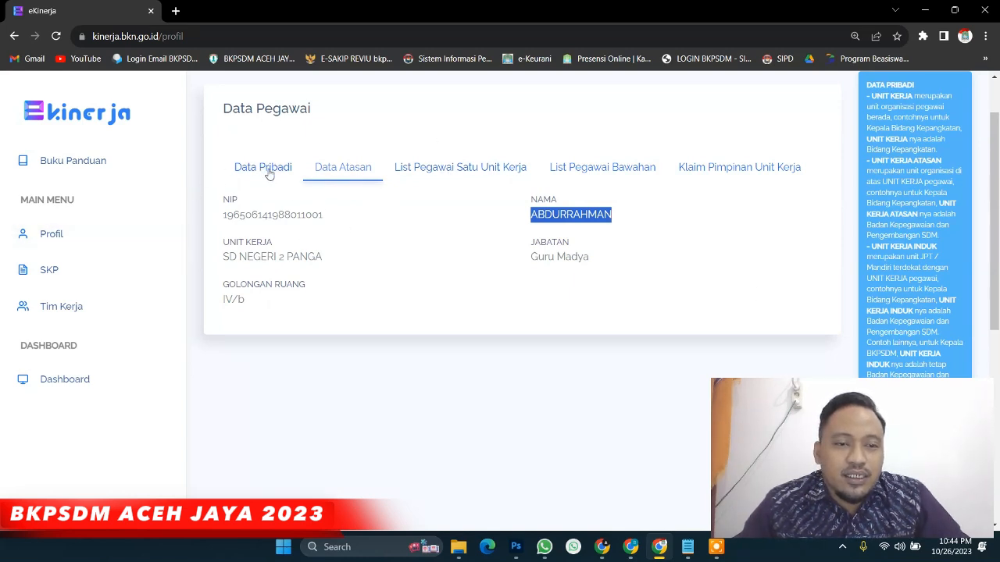
{"action": "left_click", "coordinate": [52, 270]}
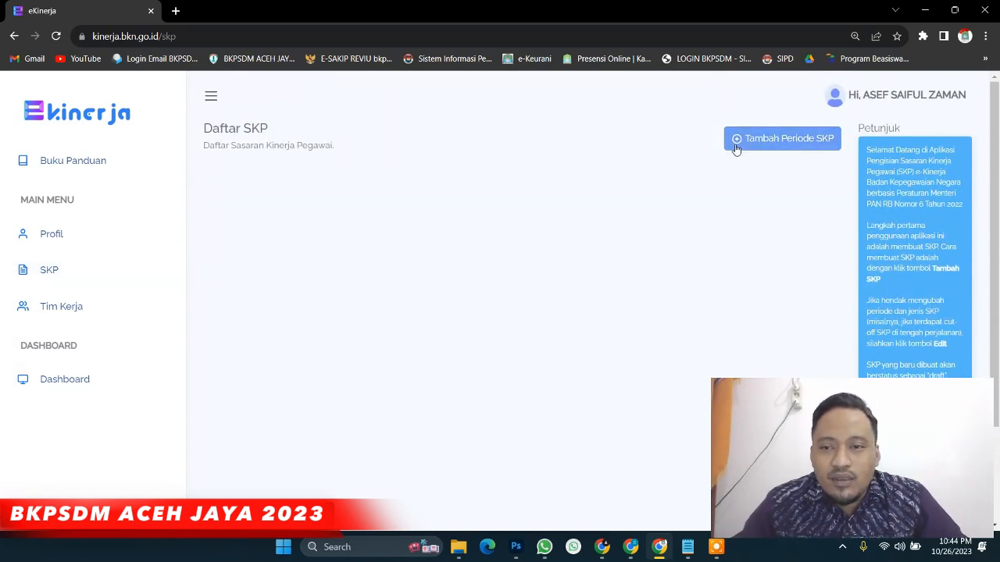
Create a Kuantitatif SKP period from 01/01/2023 to 12/31/2023
{"action": "left_click", "coordinate": [736, 147]}
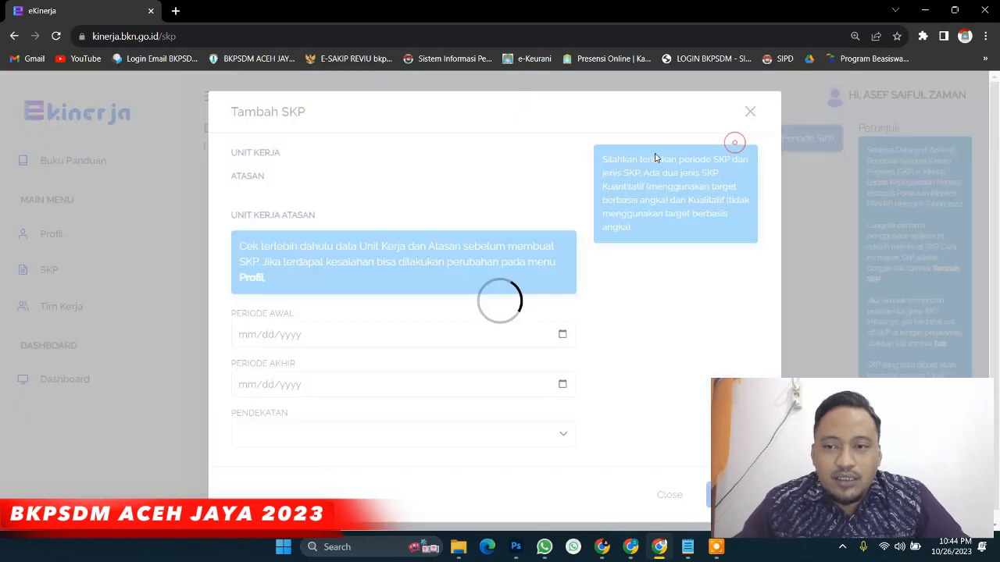
{"action": "scroll", "coordinate": [314, 314], "scroll_direction": "down", "scroll_amount": 1}
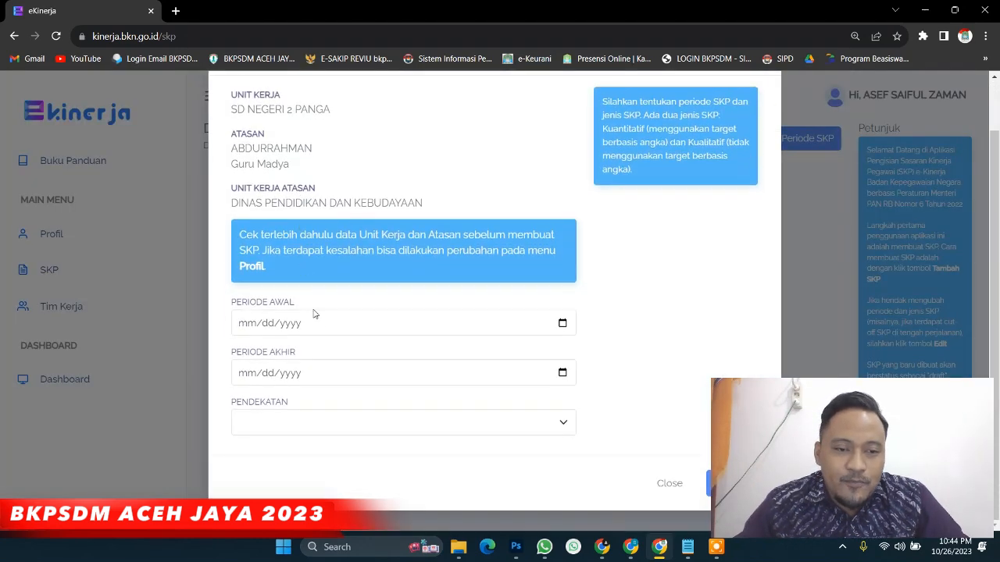
{"action": "left_click", "coordinate": [563, 323]}
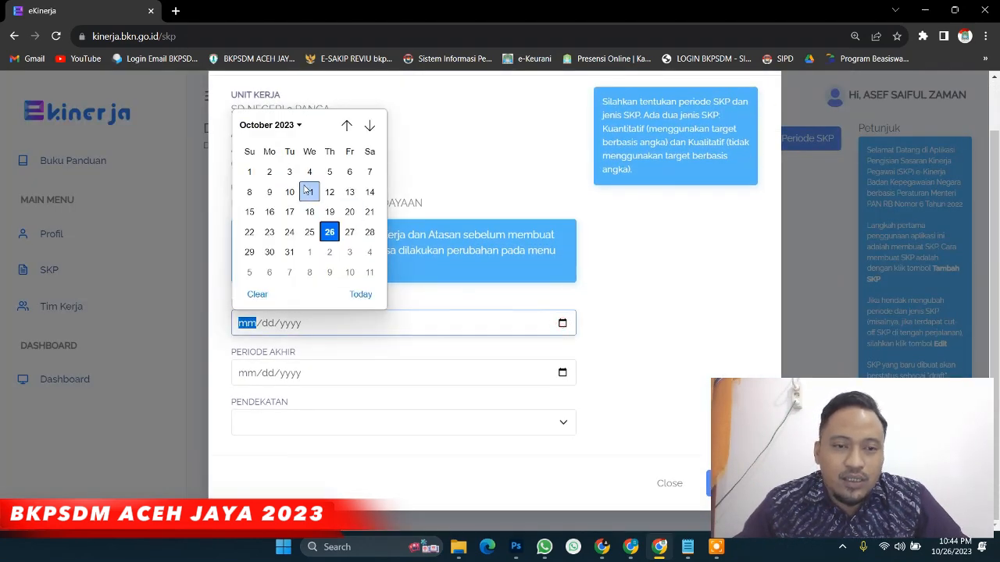
{"action": "left_click", "coordinate": [299, 126]}
{"action": "left_click", "coordinate": [254, 169]}
{"action": "left_click", "coordinate": [250, 171]}
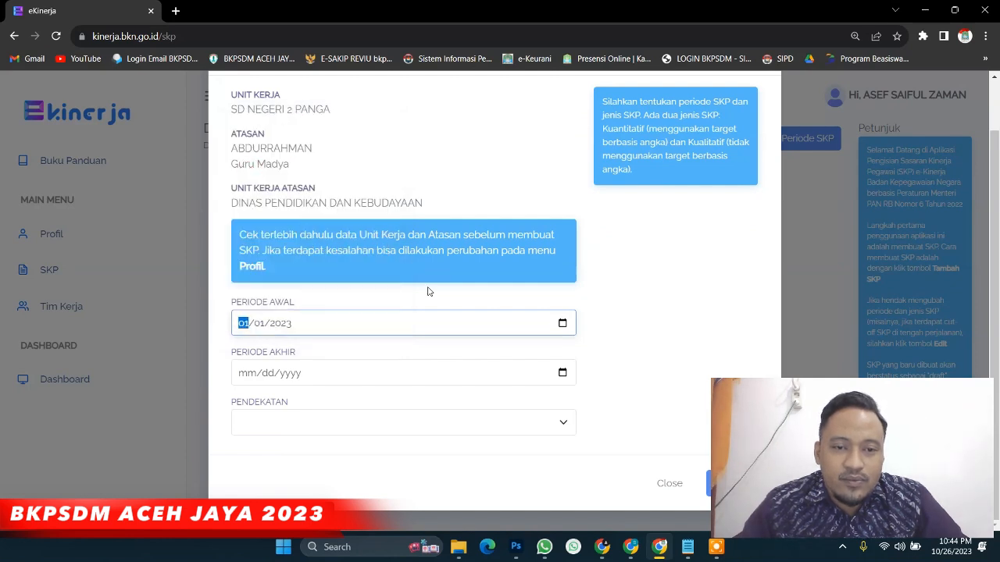
{"action": "left_click", "coordinate": [562, 373]}
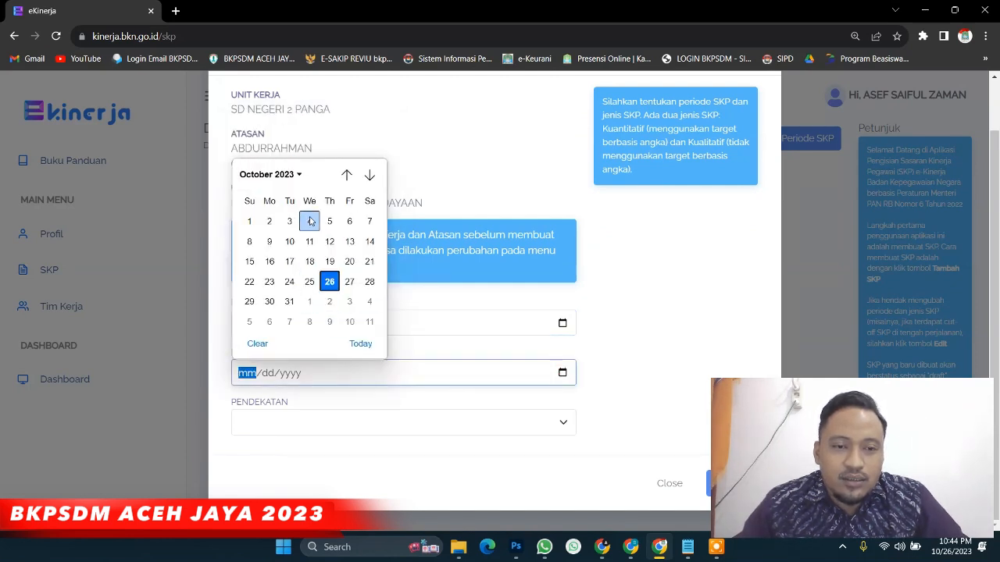
{"action": "left_click", "coordinate": [297, 174]}
{"action": "left_click", "coordinate": [351, 267]}
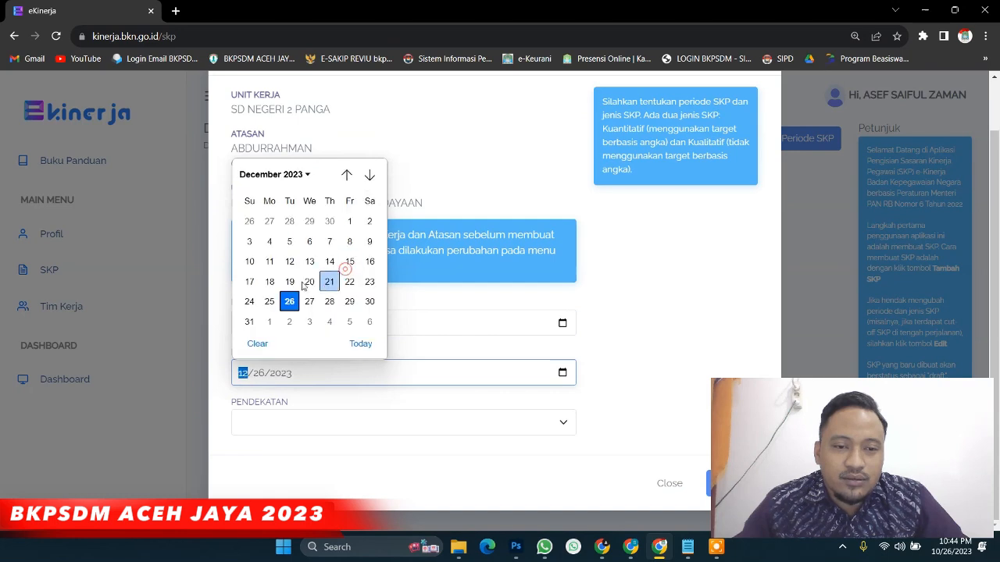
{"action": "left_click", "coordinate": [249, 321]}
{"action": "left_click", "coordinate": [457, 423]}
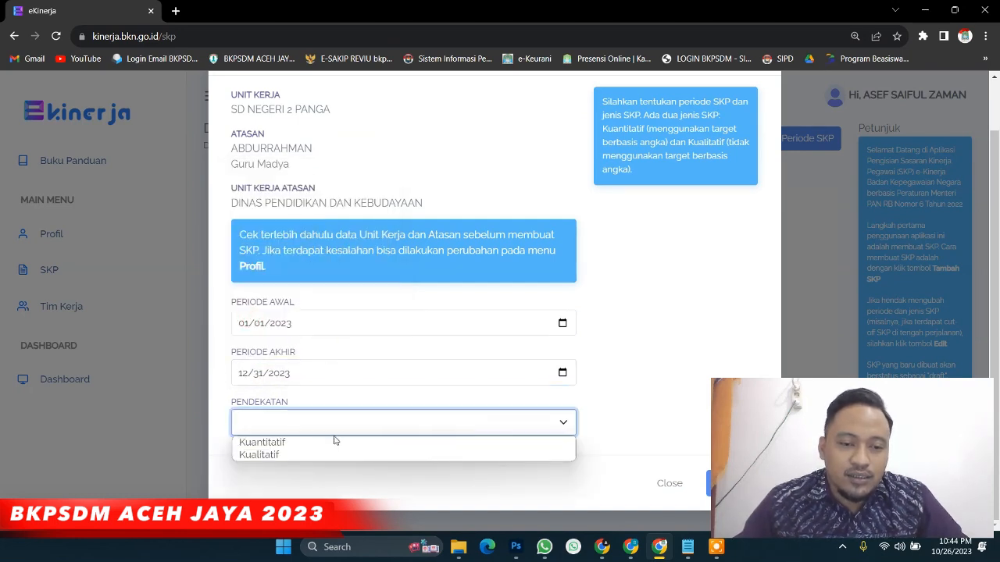
{"action": "left_click", "coordinate": [313, 445]}
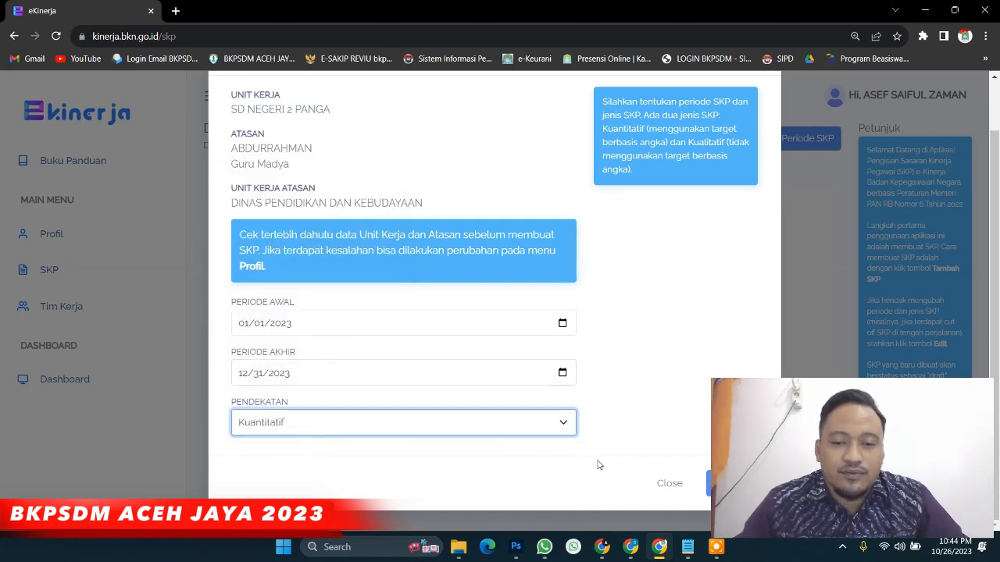
{"action": "left_click", "coordinate": [707, 491]}
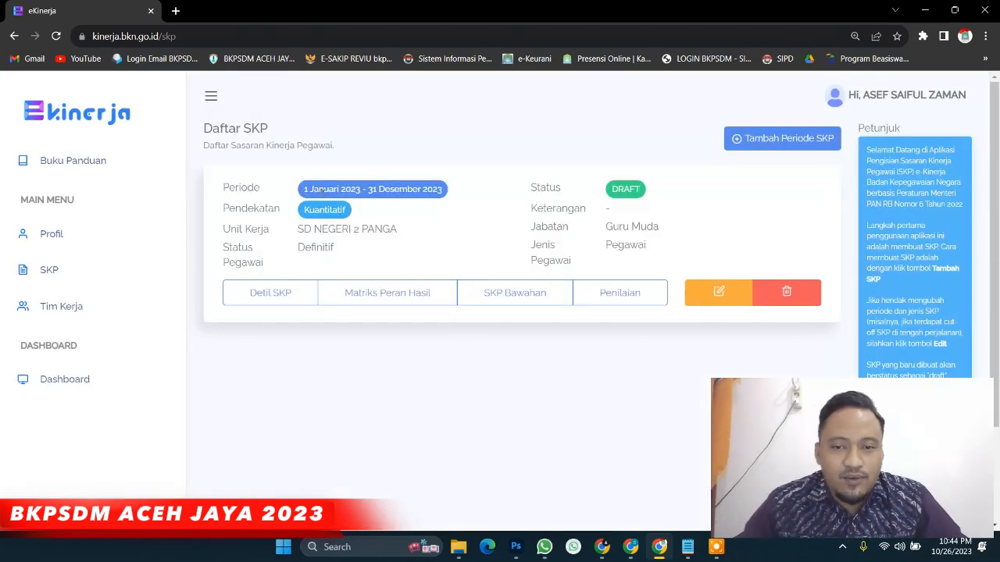
Open the new SKP's details and start adding an RHK
{"action": "left_click", "coordinate": [268, 290]}
{"action": "scroll", "coordinate": [446, 315], "scroll_direction": "down", "scroll_amount": 4}
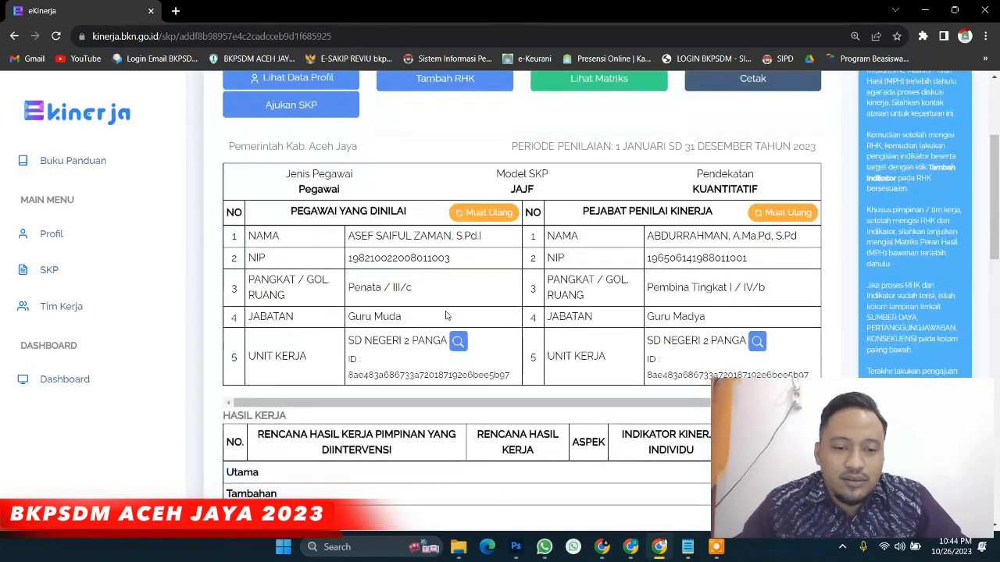
{"action": "scroll", "coordinate": [156, 145], "scroll_direction": "up", "scroll_amount": 4}
{"action": "left_click", "coordinate": [211, 95]}
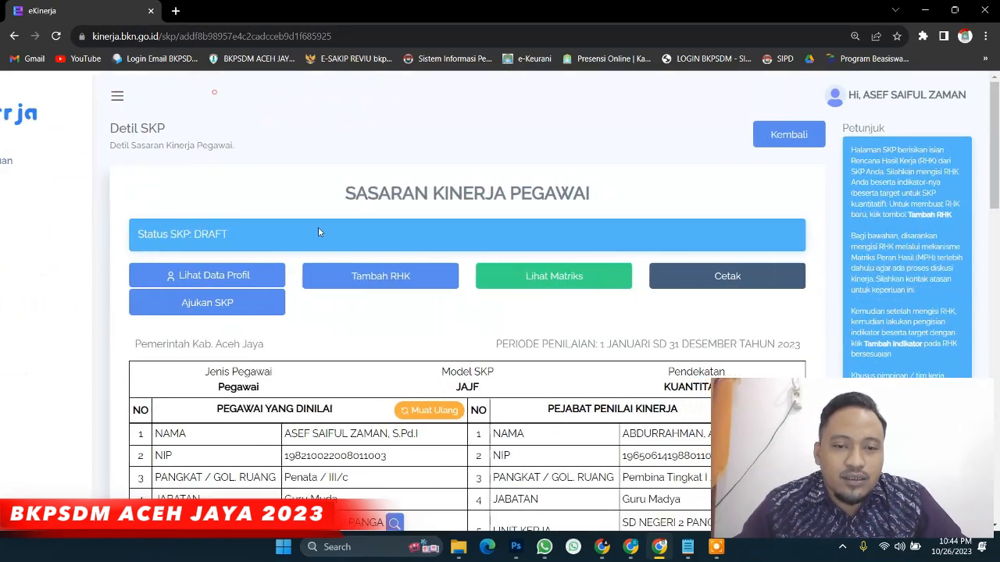
{"action": "scroll", "coordinate": [321, 286], "scroll_direction": "down", "scroll_amount": 1}
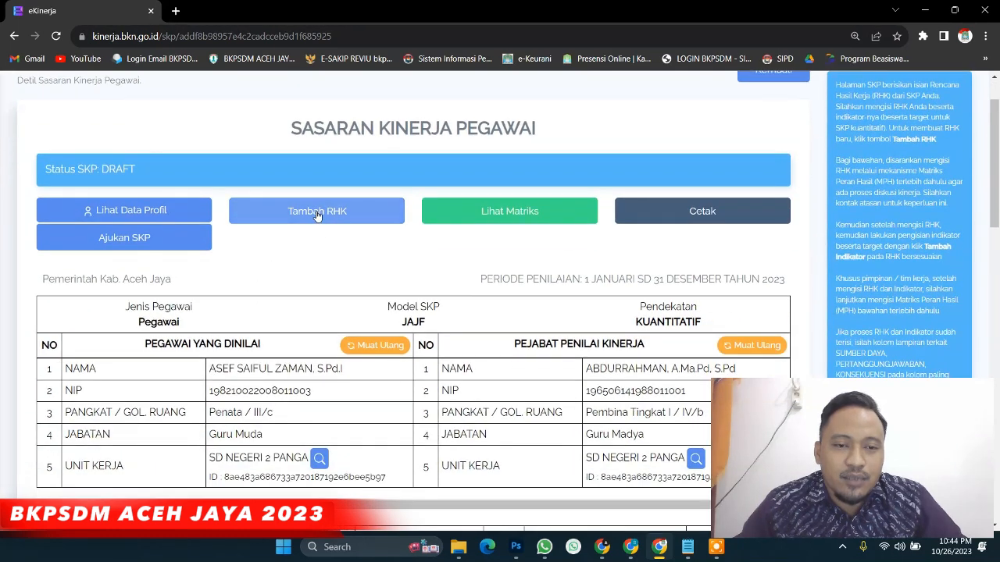
{"action": "left_click", "coordinate": [318, 211]}
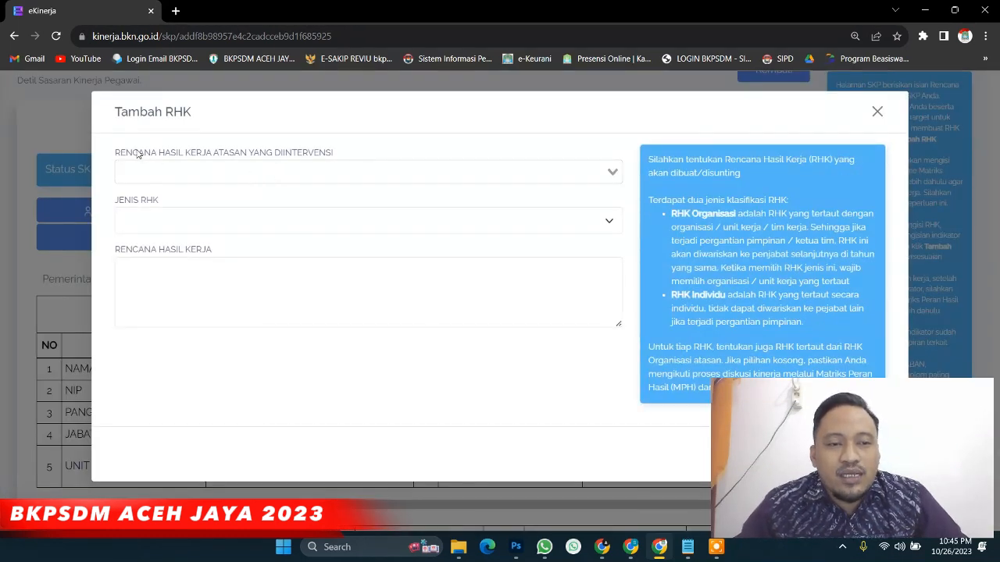
Pick the second 'Terlaksananya Program' supervisor RHK, with the SKL/8 standards indicator, as intervened RHK
{"action": "left_click_drag", "start_coordinate": [116, 156], "coordinate": [337, 160]}
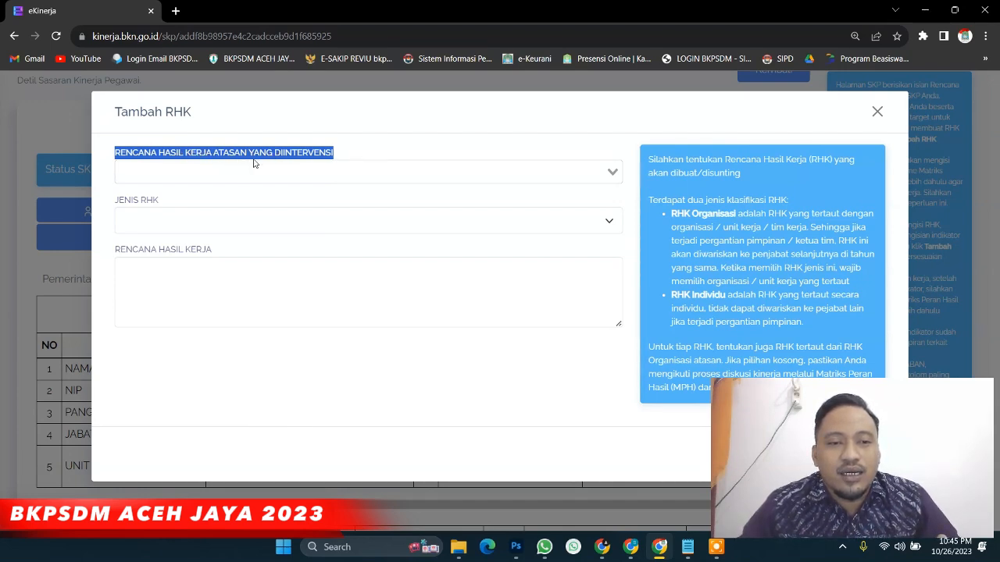
{"action": "left_click", "coordinate": [350, 158]}
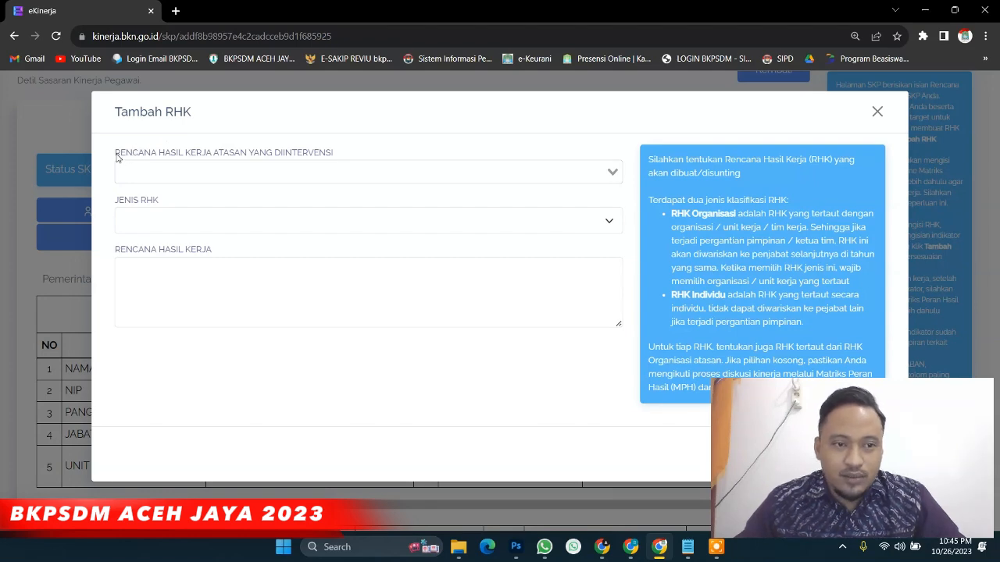
{"action": "left_click_drag", "start_coordinate": [114, 155], "coordinate": [243, 172]}
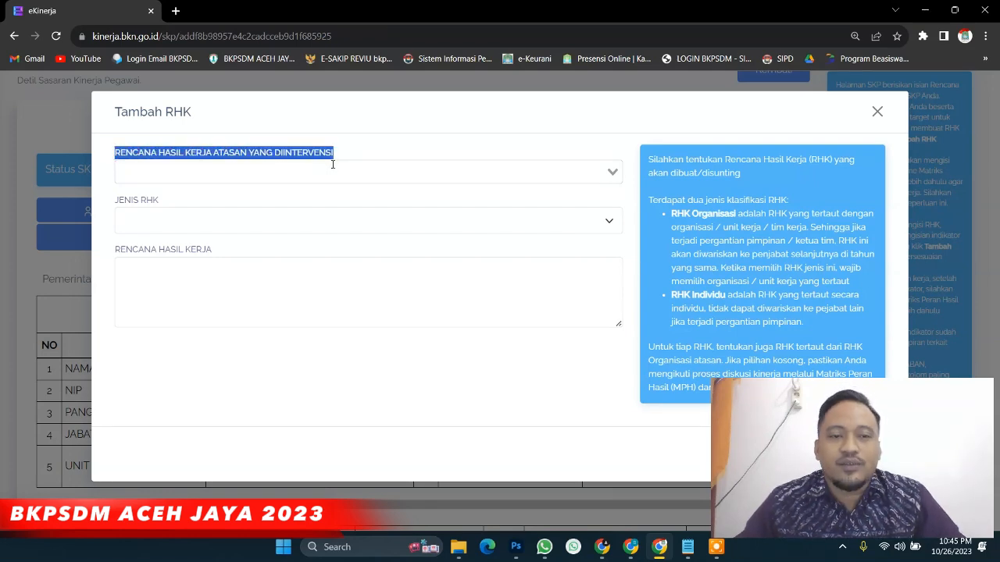
{"action": "left_click", "coordinate": [613, 172]}
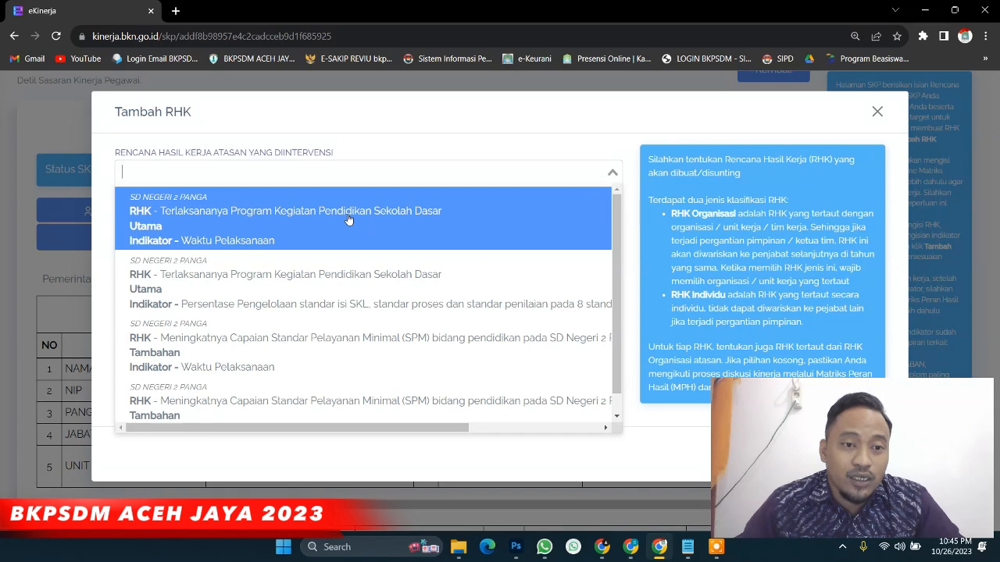
{"action": "scroll", "coordinate": [351, 225], "scroll_direction": "down", "scroll_amount": 1}
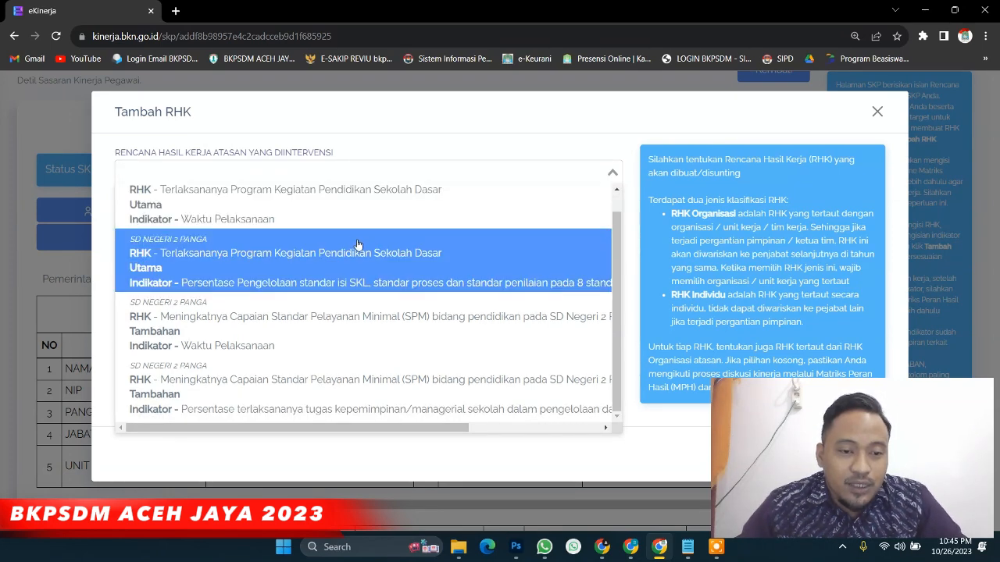
{"action": "scroll", "coordinate": [352, 249], "scroll_direction": "up", "scroll_amount": 1}
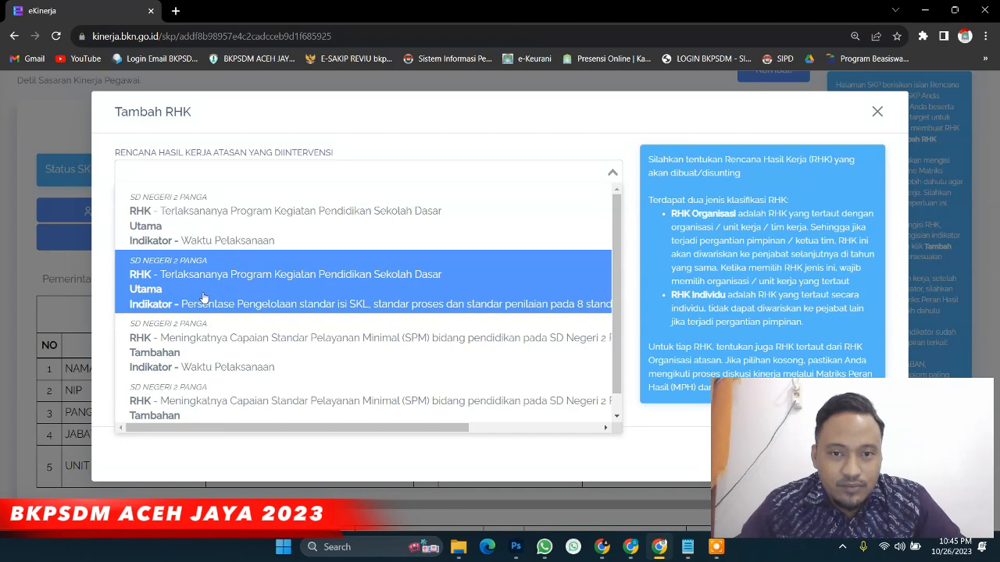
{"action": "left_click", "coordinate": [202, 298]}
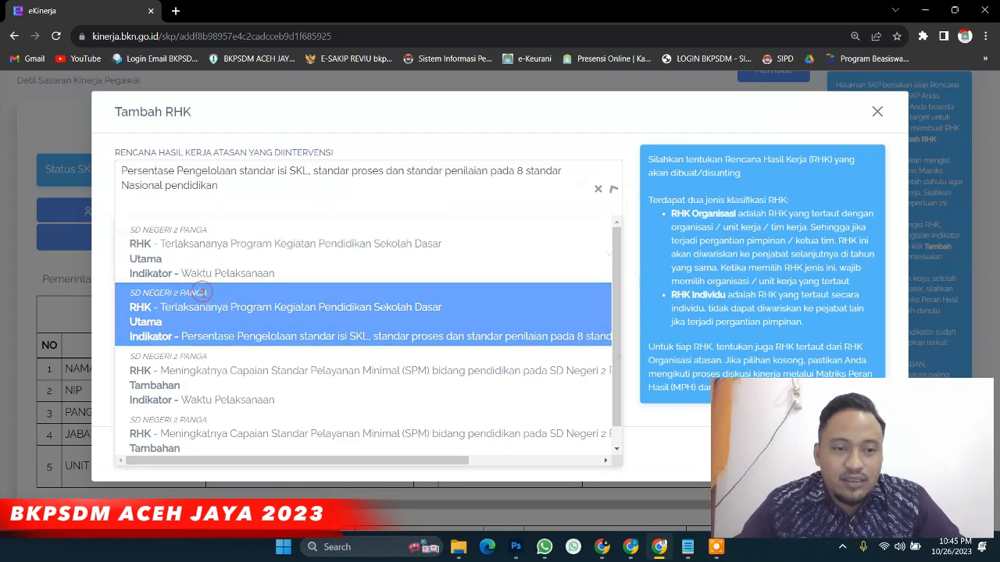
Make the RHK Utama, paste the teachers' learning-tools text as one paragraph, and save
{"action": "left_click", "coordinate": [182, 252]}
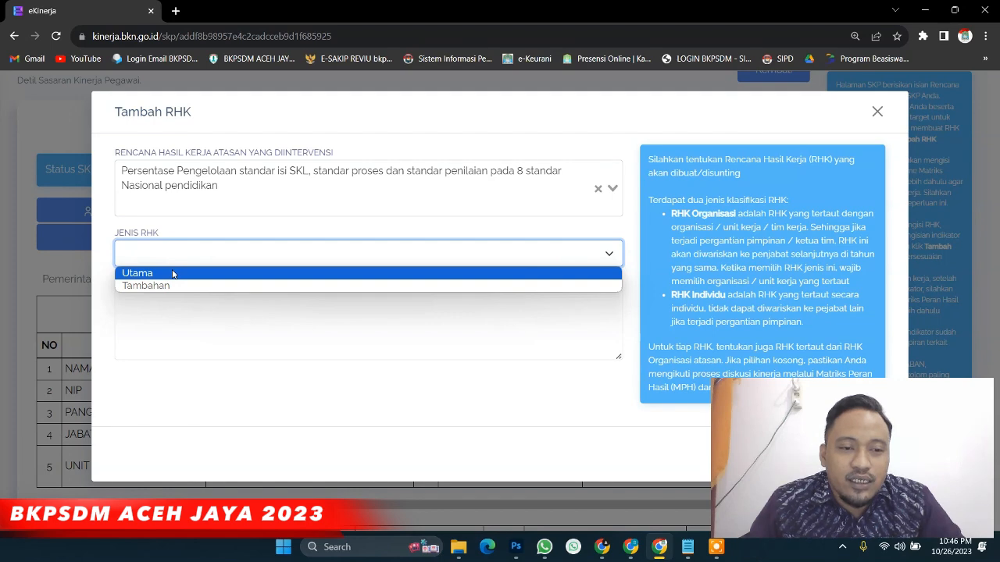
{"action": "left_click", "coordinate": [173, 273]}
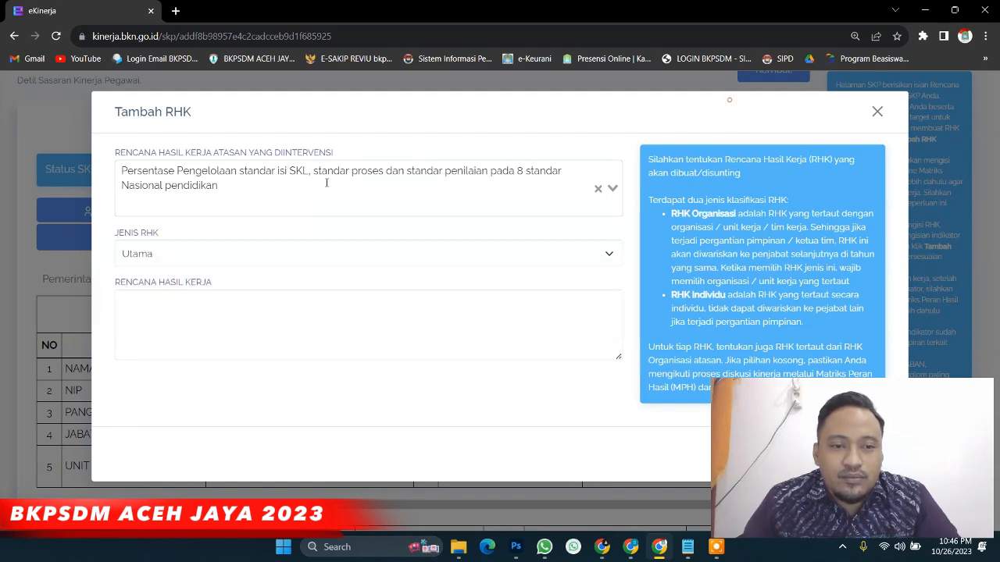
{"action": "left_click", "coordinate": [212, 305]}
{"action": "type", "text": "Terlaksananya dan tersusunnya perangkat pembelajaran guru (Analisis minggu efektif, PROTA, PROMES, SILABUS, RPP, Bahan Ajar dan Administrasi guru) pada tahap perencanaan pembelajaran"}
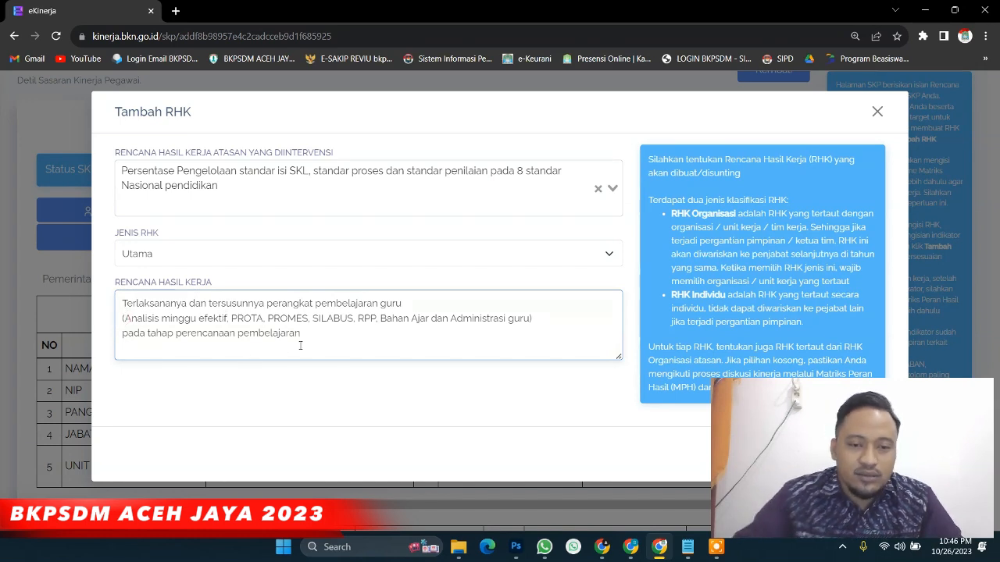
{"action": "key", "text": "BackSpace"}
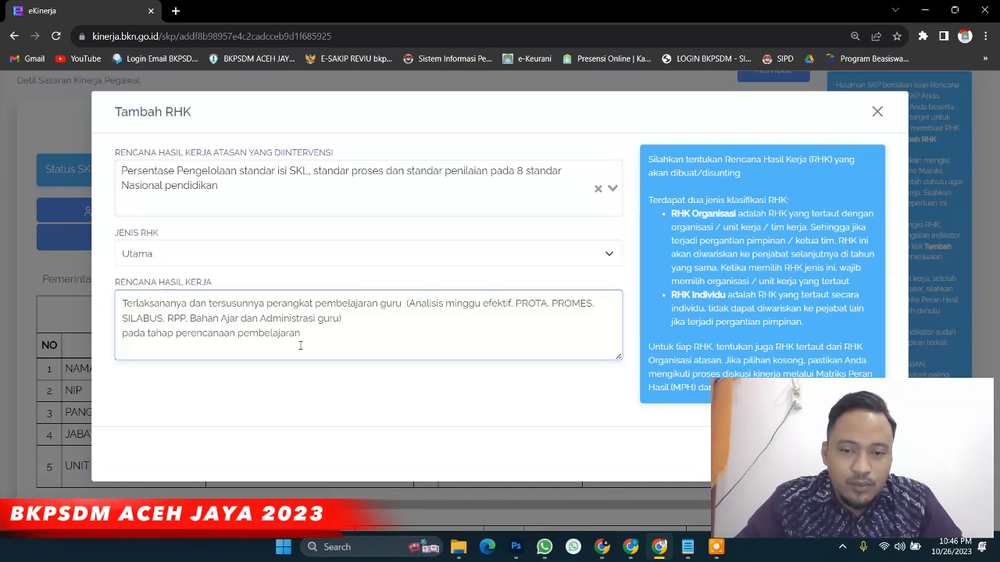
{"action": "key", "text": "Down"}
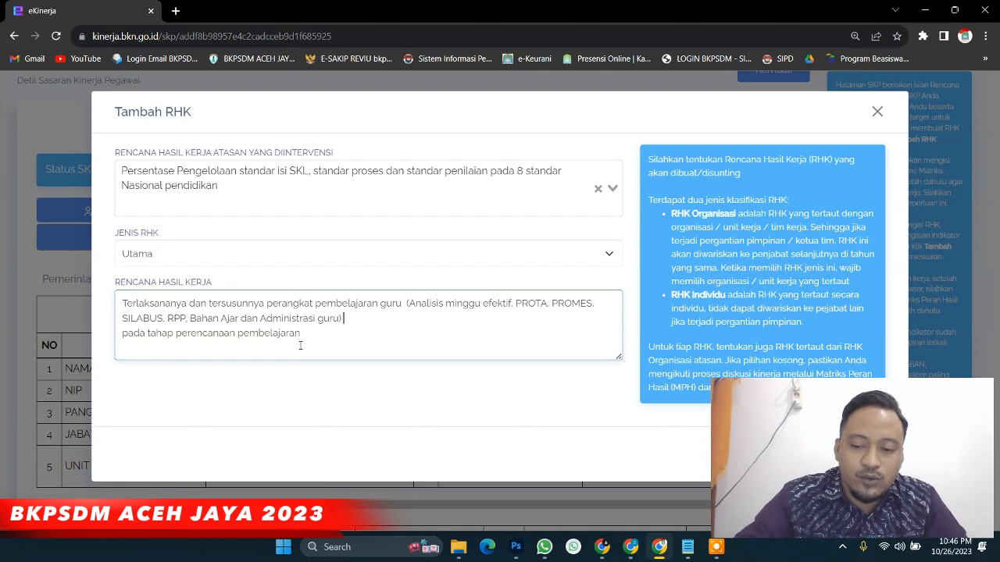
{"action": "key", "text": "Delete"}
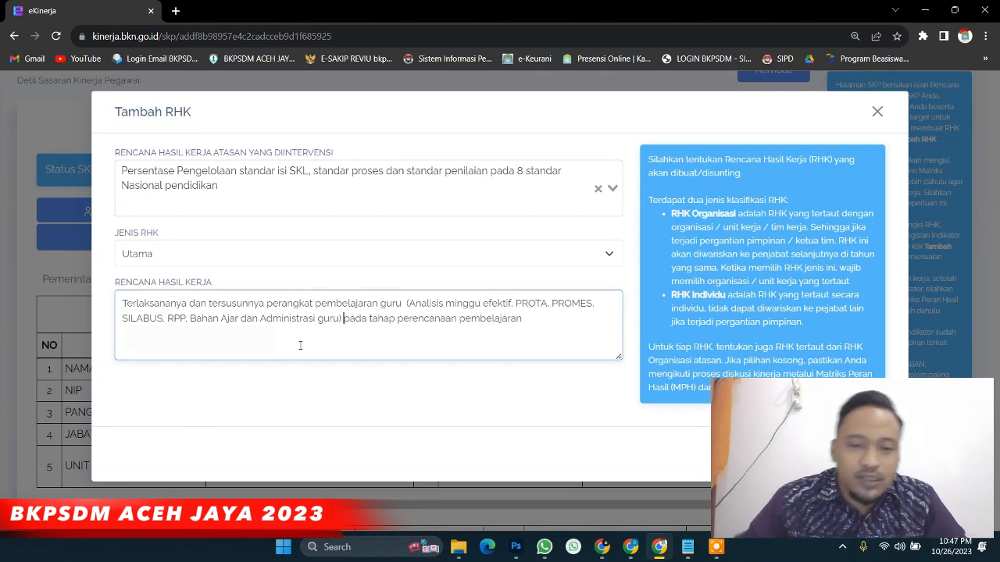
{"action": "key", "text": "ctrl+minus"}
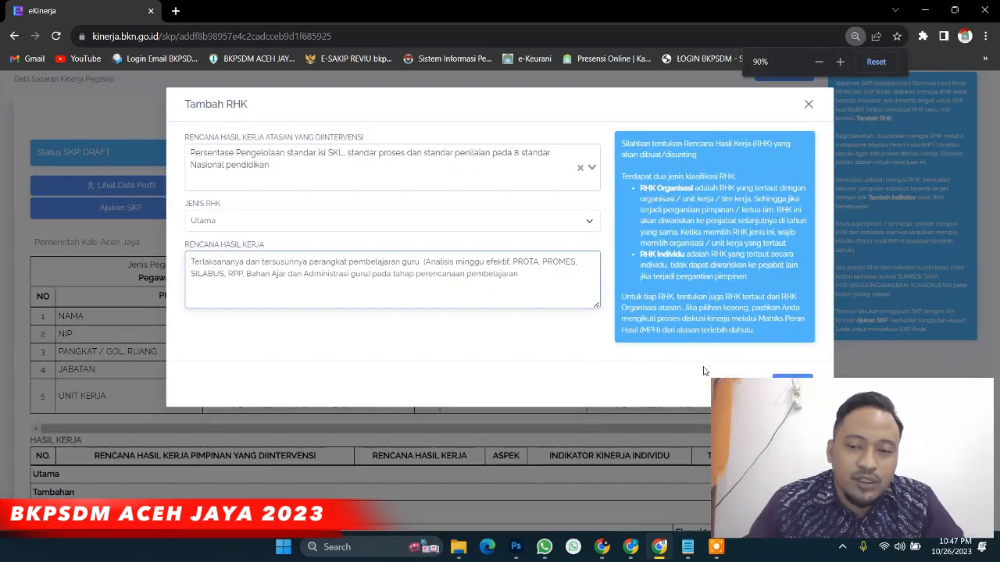
{"action": "left_click", "coordinate": [794, 379]}
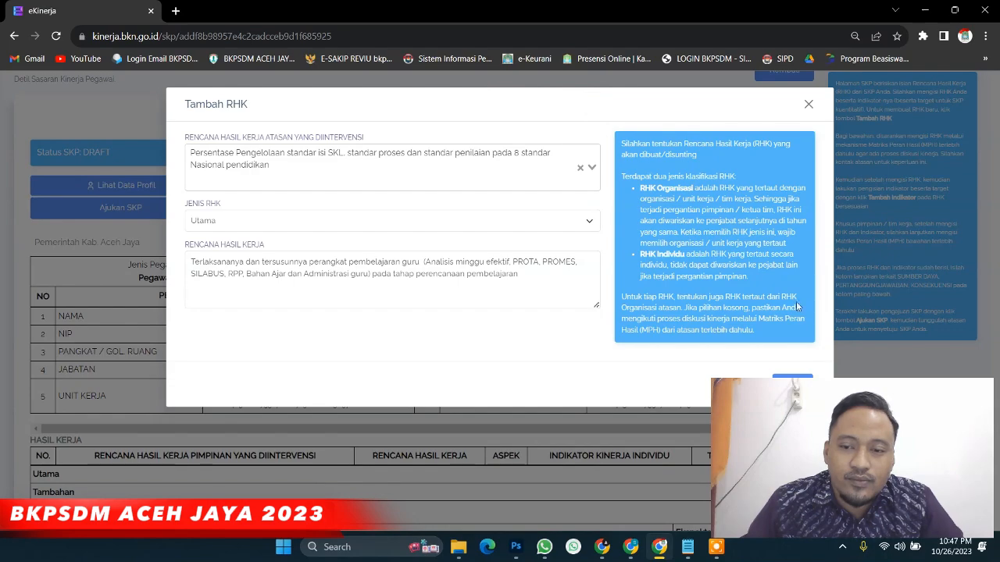
{"action": "key", "text": "ctrl+minus"}
{"action": "left_click", "coordinate": [762, 353]}
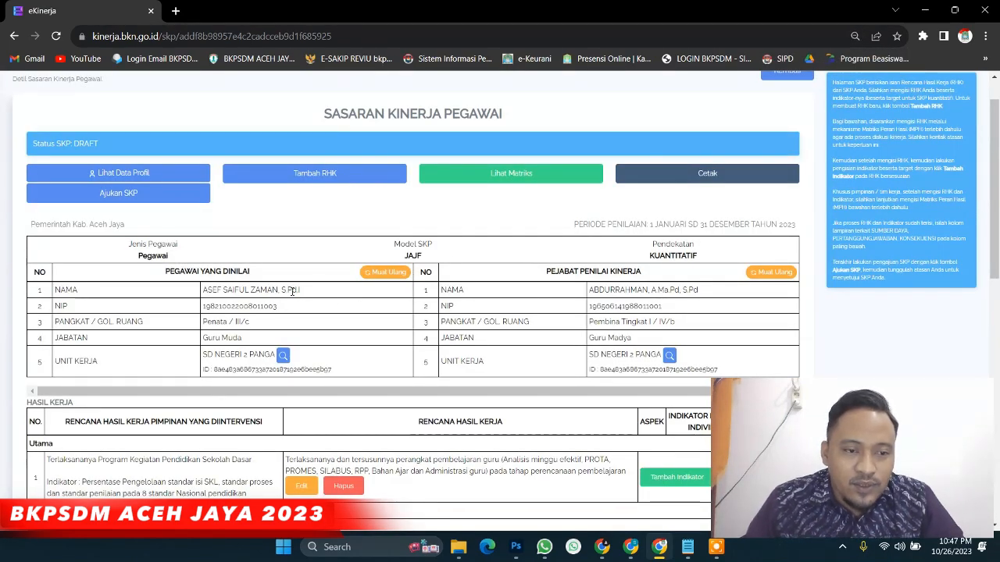
Start another RHK under the SKL standards supervisor RHK, with type Utama
{"action": "scroll", "coordinate": [294, 290], "scroll_direction": "down", "scroll_amount": 2}
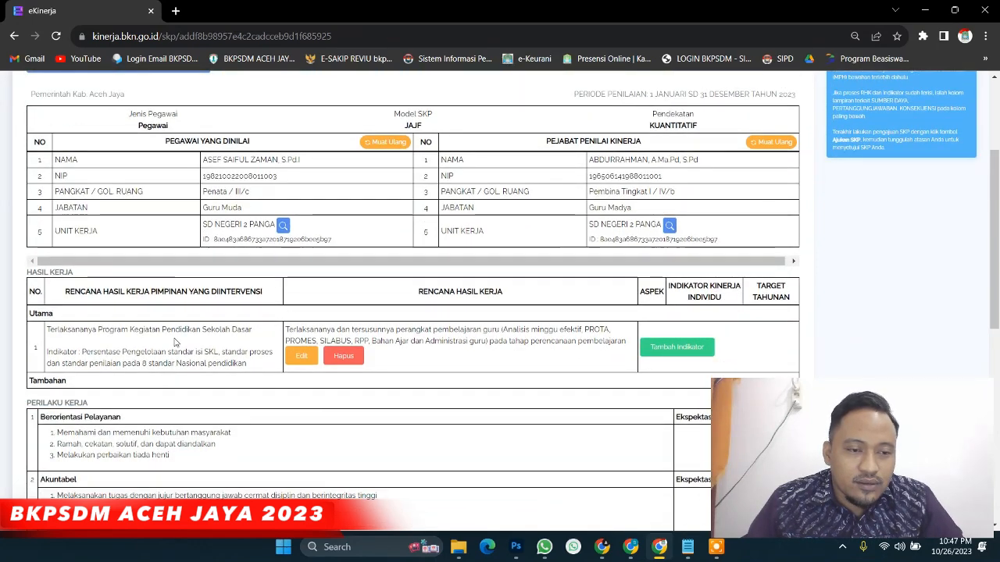
{"action": "scroll", "coordinate": [272, 362], "scroll_direction": "up", "scroll_amount": 2}
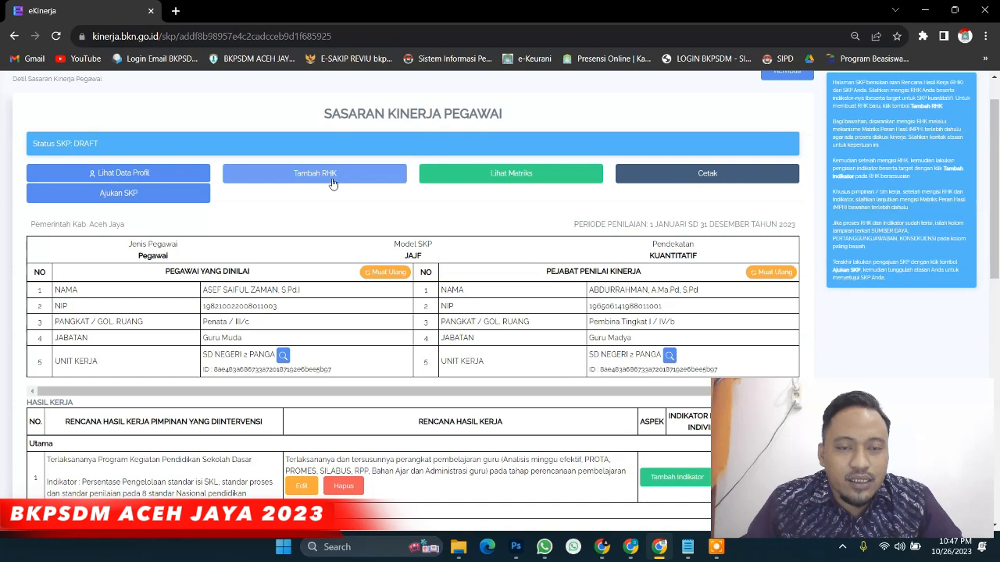
{"action": "left_click", "coordinate": [333, 184]}
{"action": "left_click", "coordinate": [330, 145]}
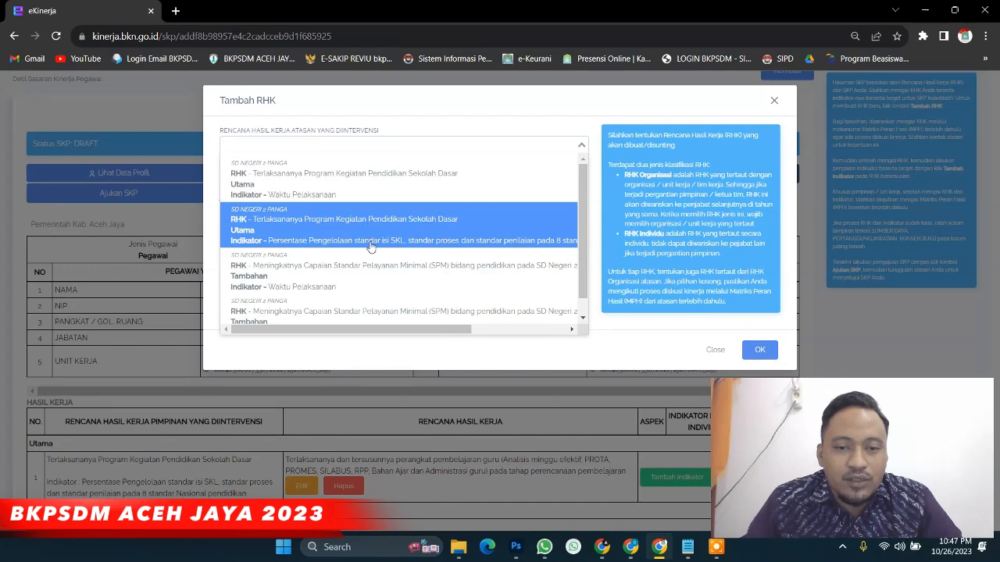
{"action": "left_click", "coordinate": [306, 232]}
{"action": "left_click", "coordinate": [275, 207]}
{"action": "left_click", "coordinate": [273, 219]}
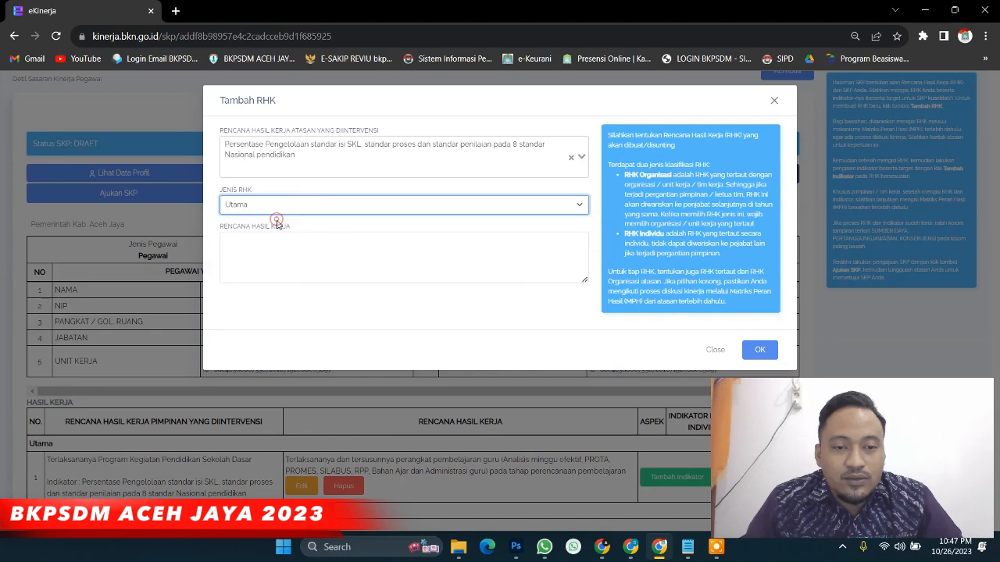
Paste the learning-implementation text, join its lines, add 'dan/atau', and save the RHK
{"action": "left_click", "coordinate": [327, 236]}
{"action": "type", "text": "Terlaksananya pelaksanaan pembelajaran sesuai kondisi terkini (luring dan daring) dengan memanfaatkan media pembelajaran yang tersedia"}
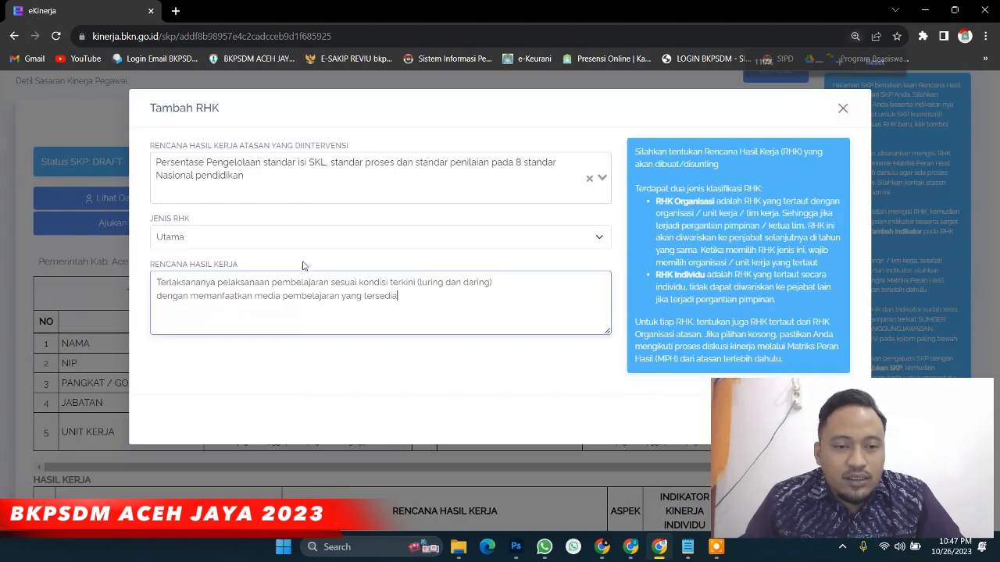
{"action": "key", "text": "ctrl+plus"}
{"action": "key", "text": "ctrl+plus"}
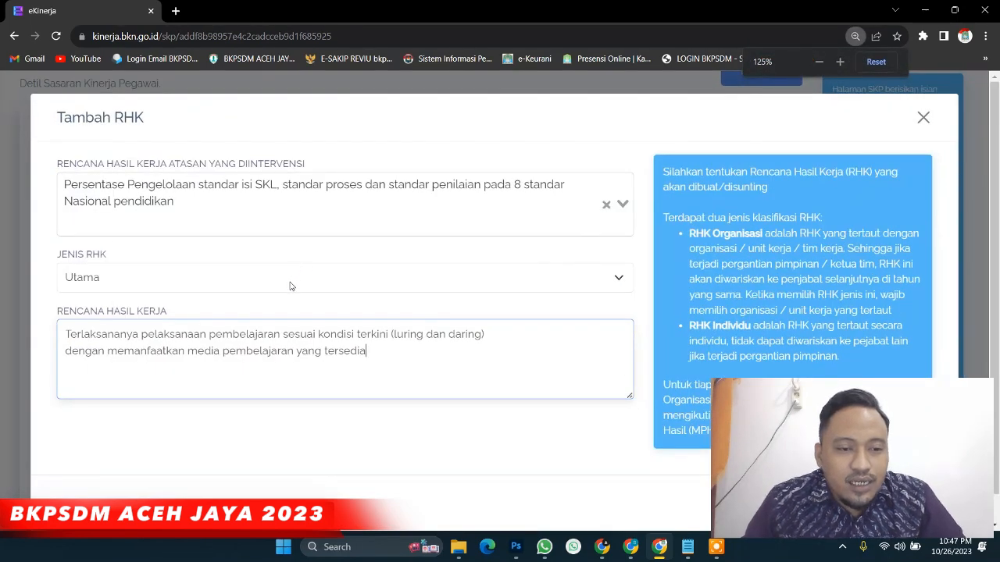
{"action": "left_click", "coordinate": [487, 336]}
{"action": "key", "text": "Delete"}
{"action": "type", "text": "dan"}
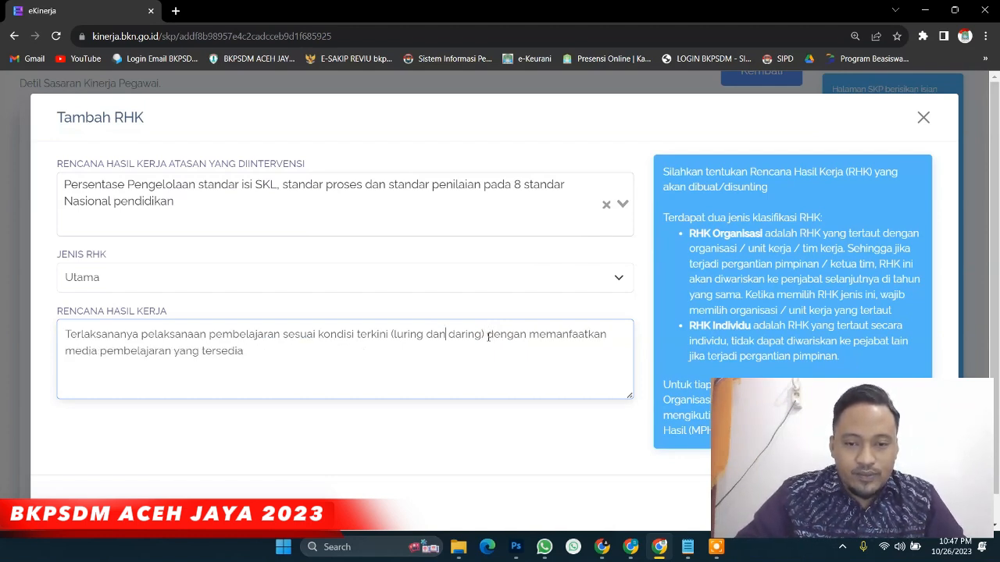
{"action": "type", "text": "/"}
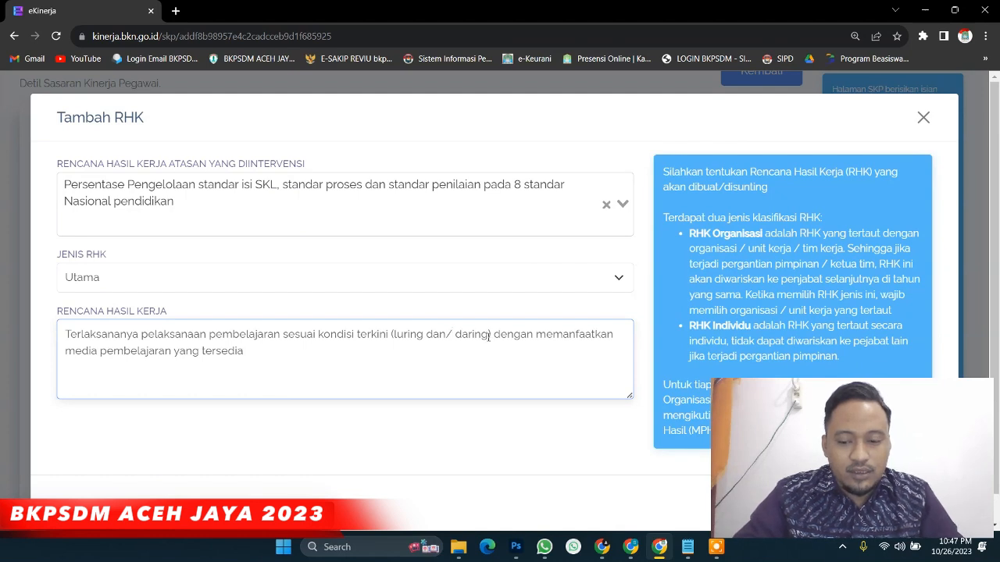
{"action": "type", "text": "atau"}
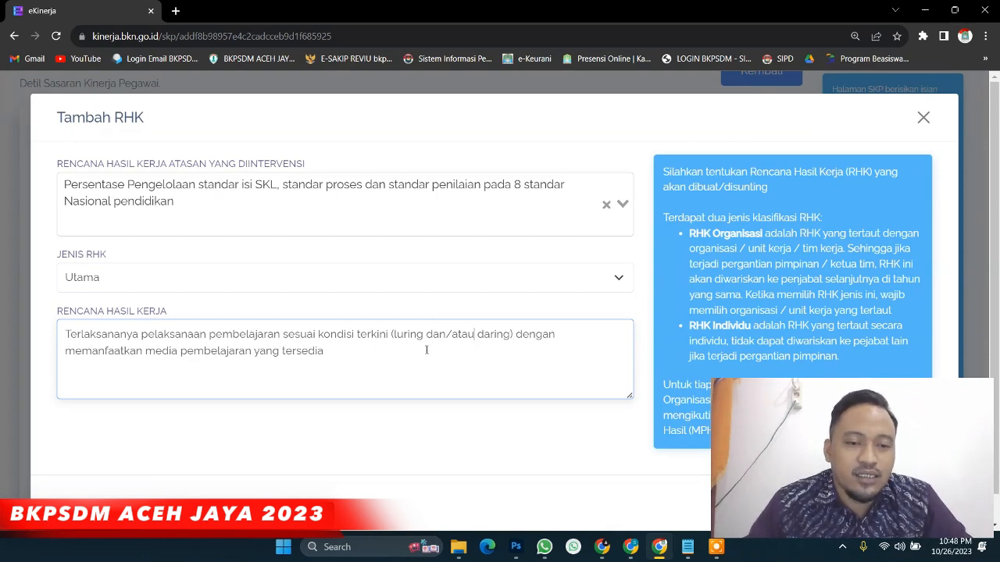
{"action": "key", "text": "ctrl+minus"}
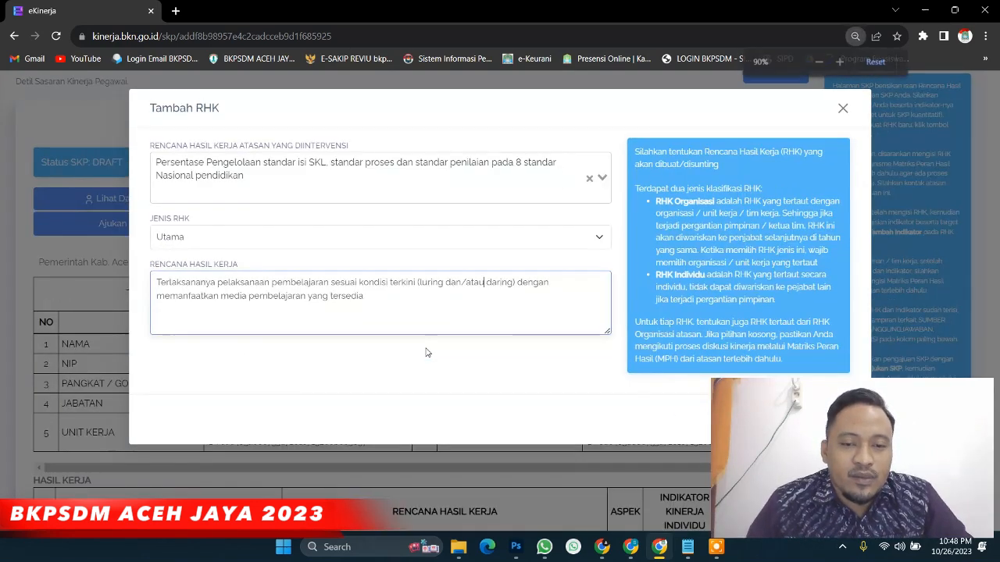
{"action": "key", "text": "ctrl+minus"}
{"action": "left_click", "coordinate": [760, 350]}
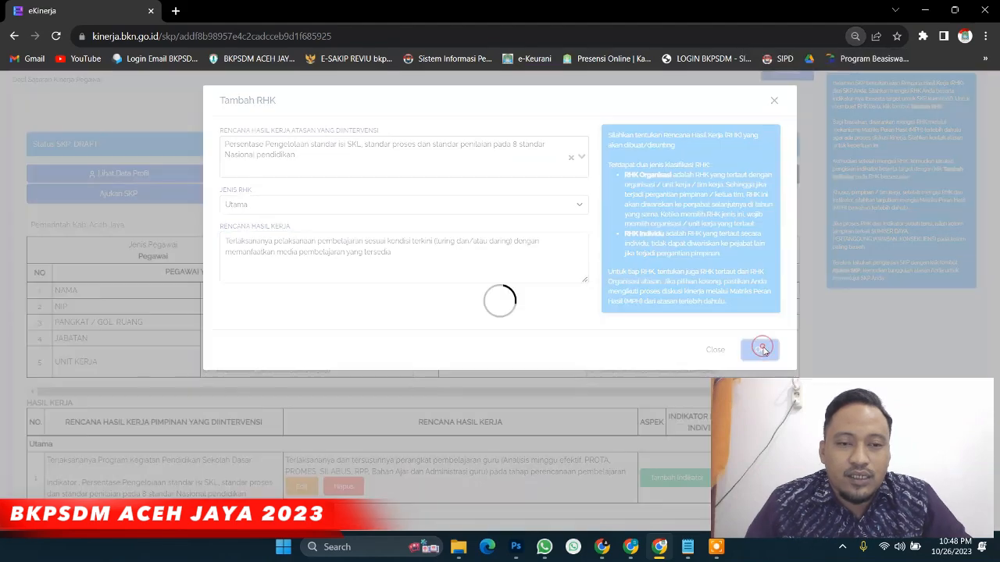
{"action": "scroll", "coordinate": [295, 331], "scroll_direction": "down", "scroll_amount": 3}
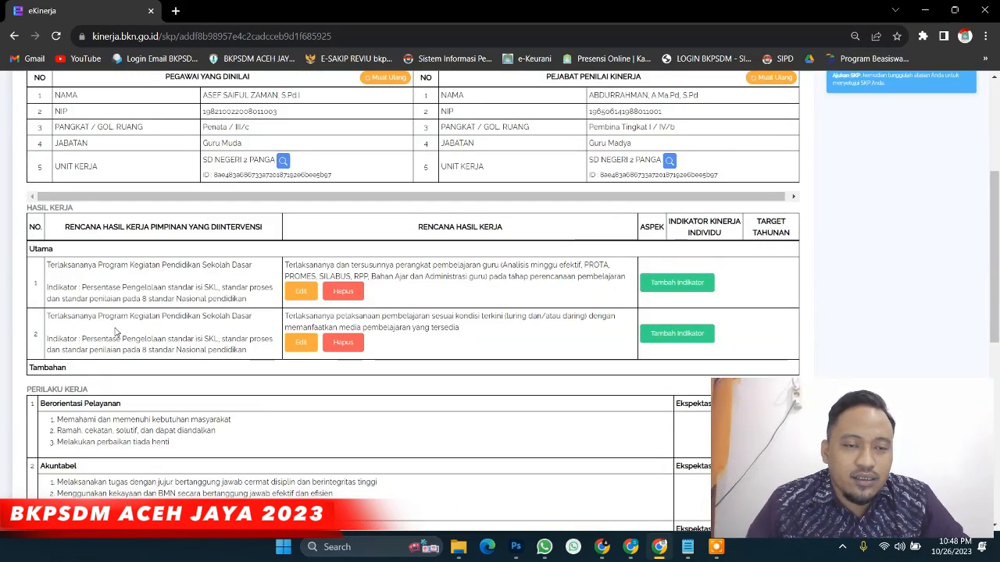
{"action": "scroll", "coordinate": [115, 332], "scroll_direction": "up", "scroll_amount": 3}
Start a new RHK linked to the superior's SKL standards indicator, with Jenis RHK set to Utama
{"action": "left_click", "coordinate": [278, 228]}
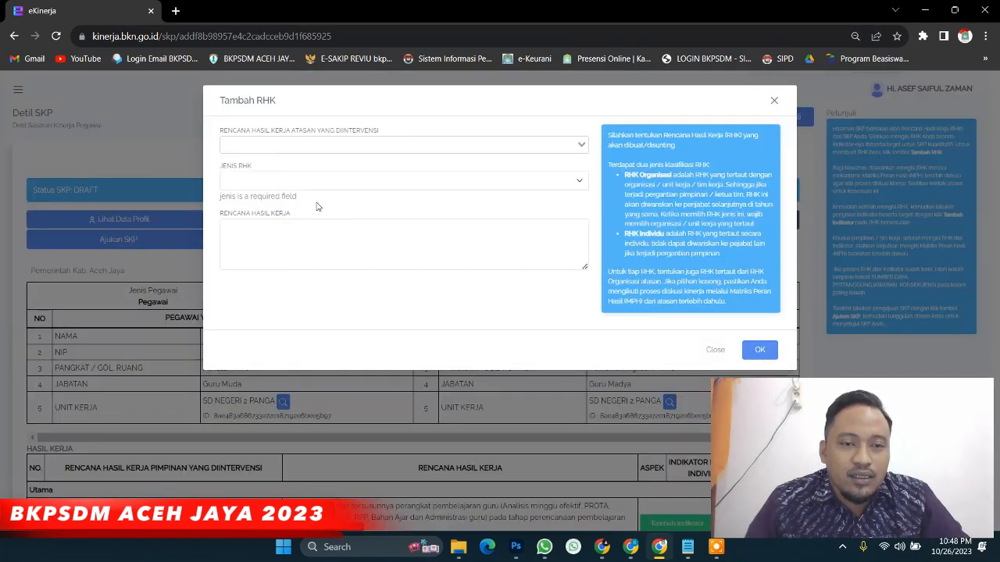
{"action": "key", "text": "ctrl+plus"}
{"action": "key", "text": "ctrl+plus"}
{"action": "key", "text": "ctrl+plus"}
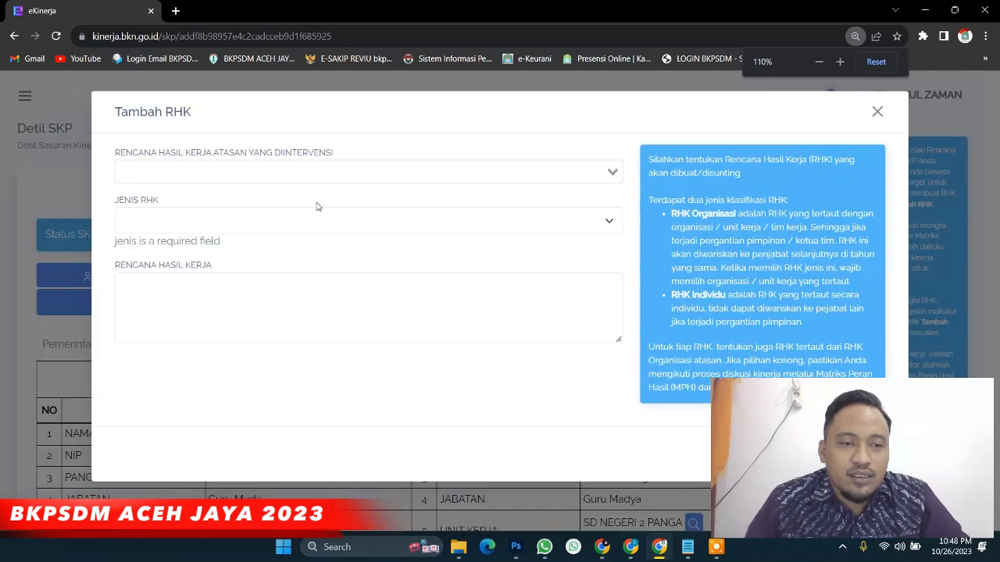
{"action": "left_click", "coordinate": [317, 178]}
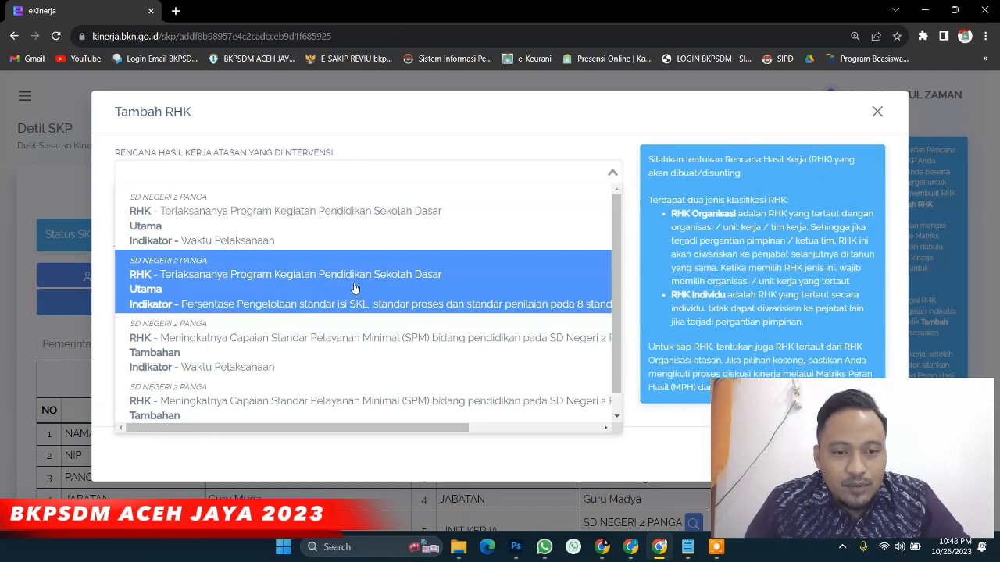
{"action": "left_click", "coordinate": [258, 287]}
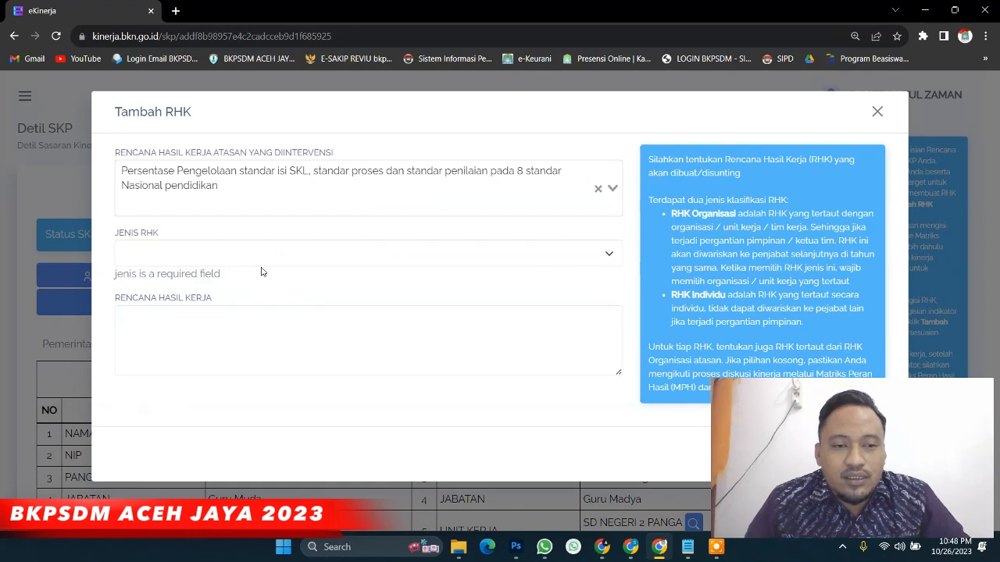
{"action": "left_click", "coordinate": [231, 252]}
{"action": "left_click", "coordinate": [220, 273]}
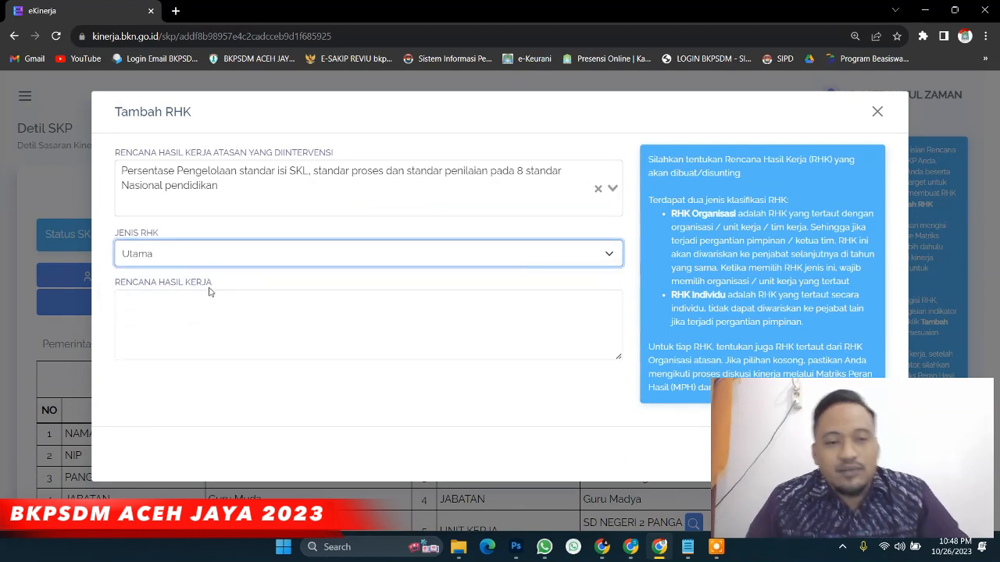
Paste the learning-assessment work plan text, join its lines, insert '(luring dan/atau', and save
{"action": "left_click", "coordinate": [208, 303]}
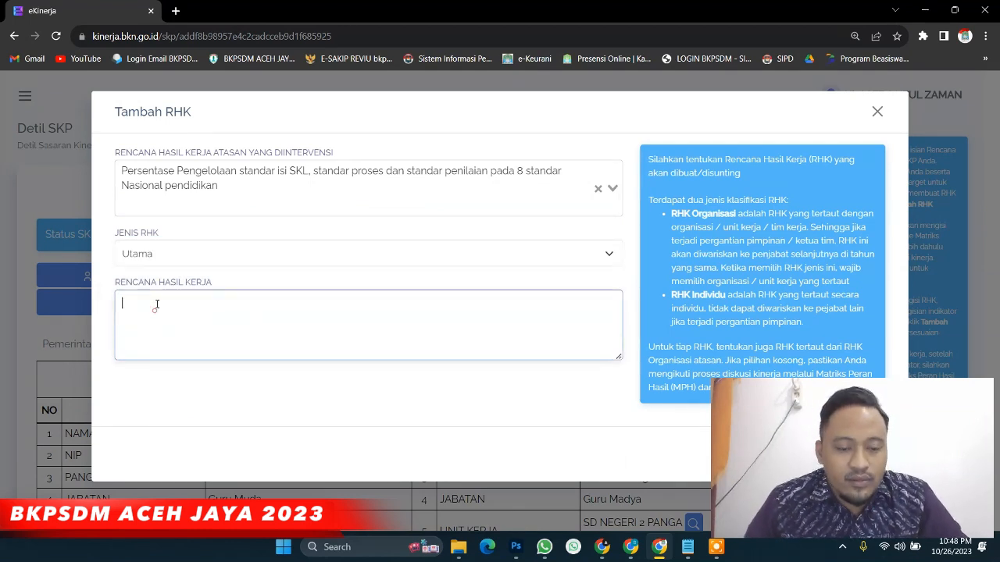
{"action": "type", "text": "Terlaksananya pelaksanaan penilaian pembelajaran sesuai dengan kondisi terkini (luring/daring) dengan memanfaatkan fasilitas yang ada di sekolah"}
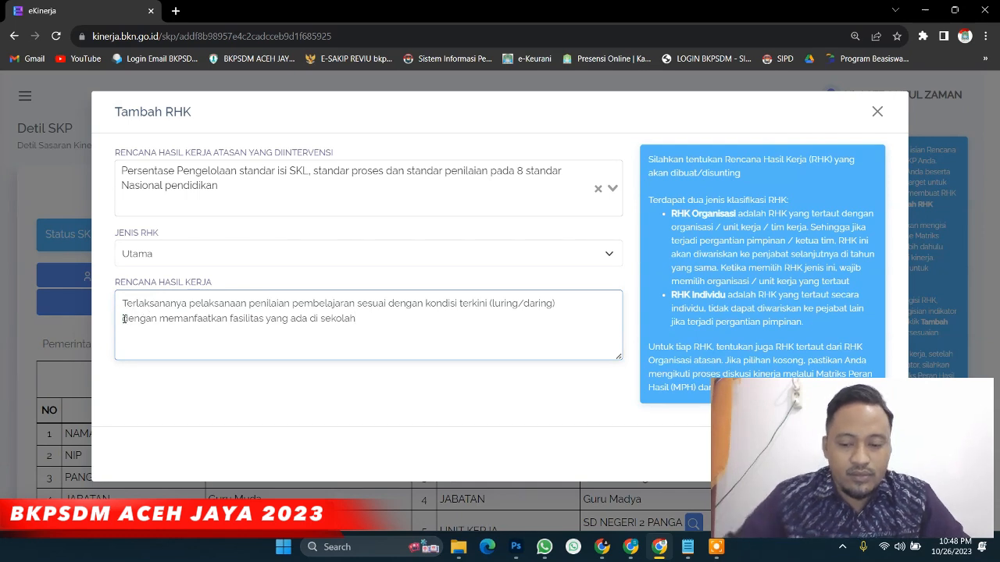
{"action": "left_click", "coordinate": [124, 319]}
{"action": "key", "text": "BackSpace"}
{"action": "type", "text": "(luring"}
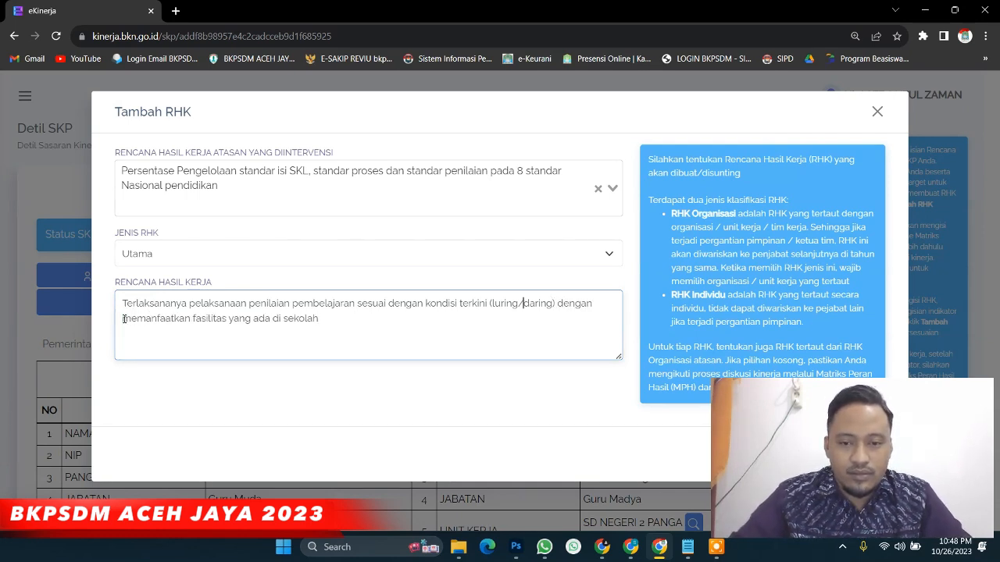
{"action": "type", "text": " dan/"}
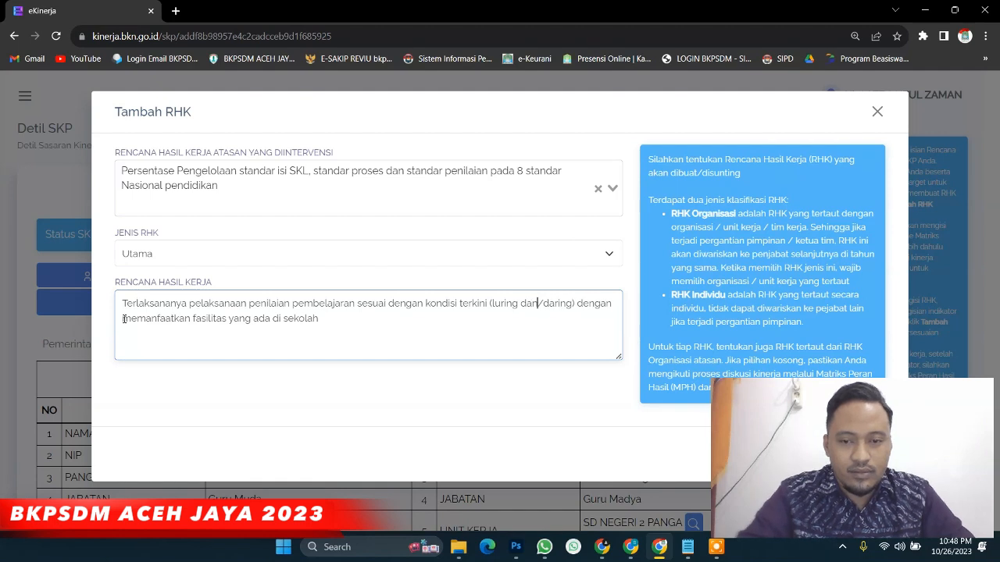
{"action": "type", "text": "atau"}
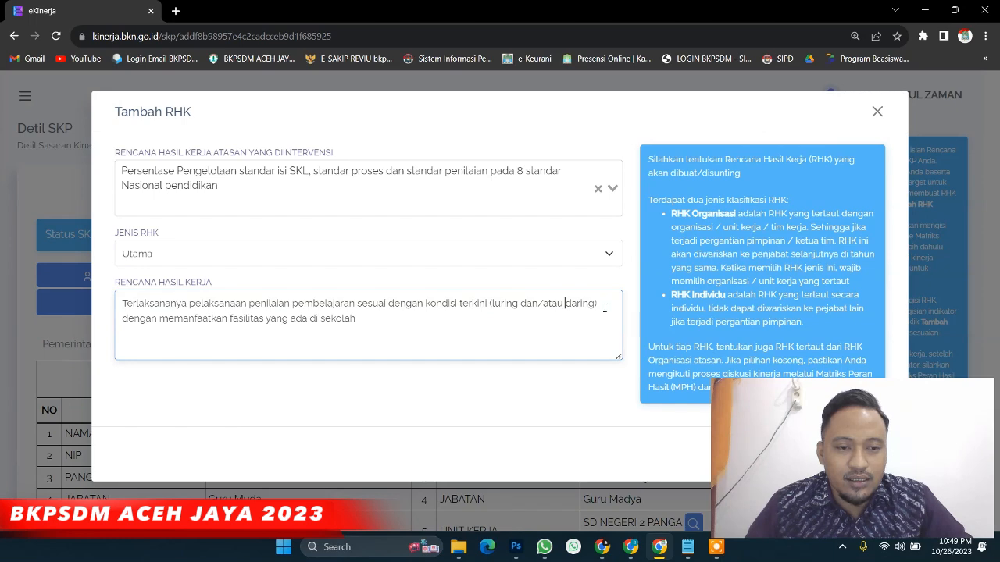
{"action": "key", "text": "ctrl+minus"}
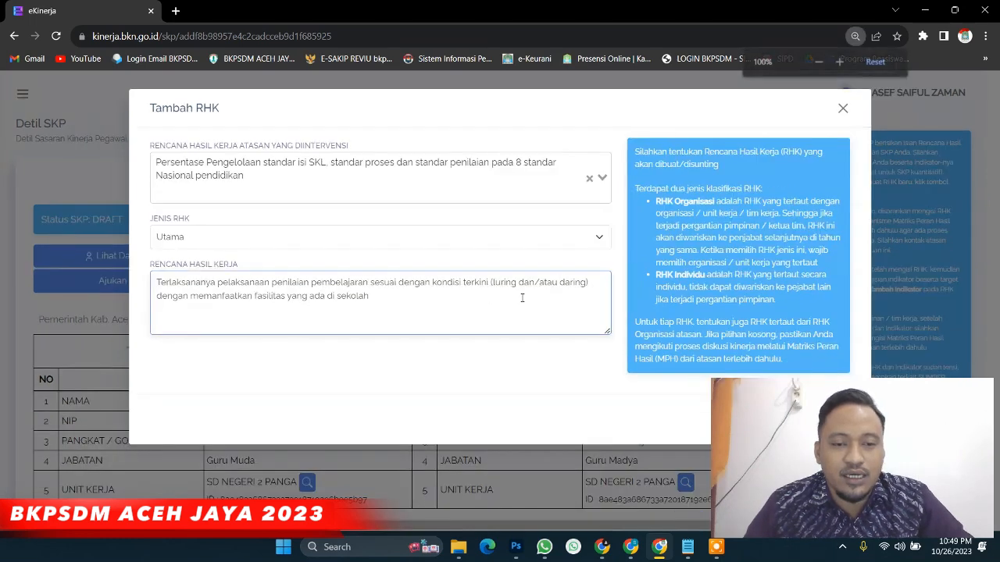
{"action": "key", "text": "ctrl+minus"}
{"action": "key", "text": "ctrl+minus"}
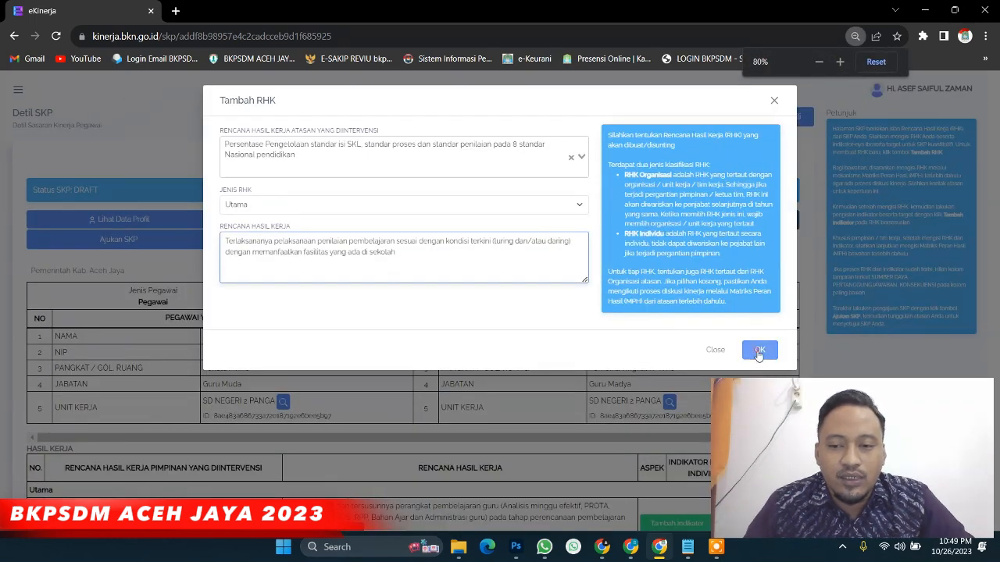
{"action": "left_click", "coordinate": [758, 351]}
{"action": "scroll", "coordinate": [289, 348], "scroll_direction": "down", "scroll_amount": 4}
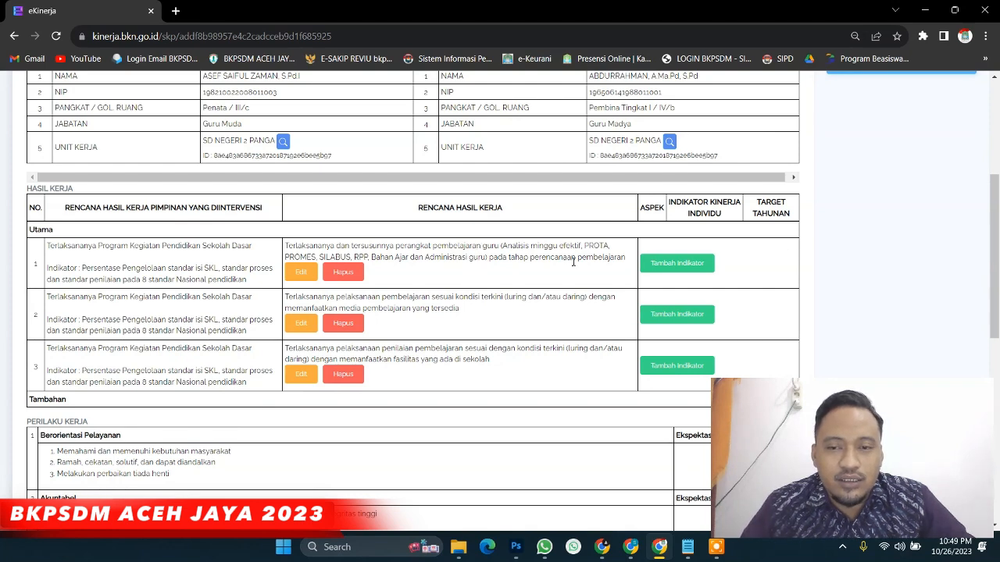
Fill row 1's indicator form: Kuantitas, 'Jumlah dokumen perangkat pembelajaran (sesuai mapel yang diajarkan)', target 10 Dokumen
{"action": "left_click", "coordinate": [683, 268]}
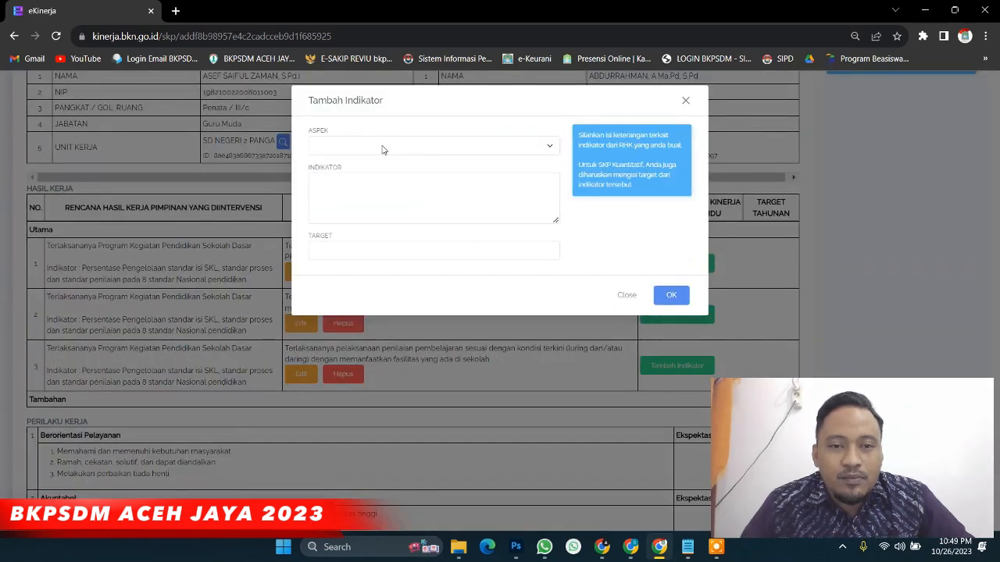
{"action": "left_click", "coordinate": [383, 149]}
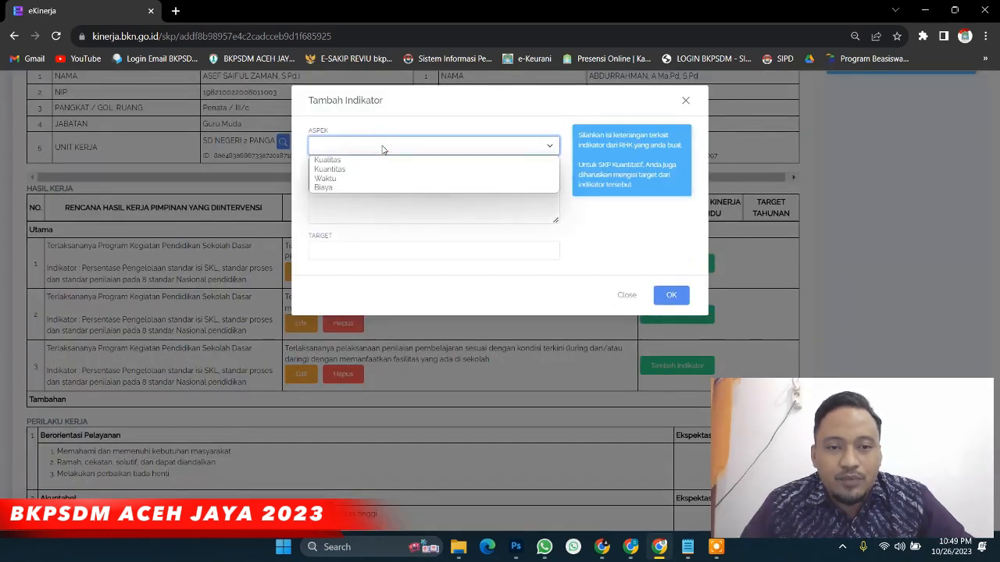
{"action": "left_click", "coordinate": [380, 169]}
{"action": "left_click", "coordinate": [404, 191]}
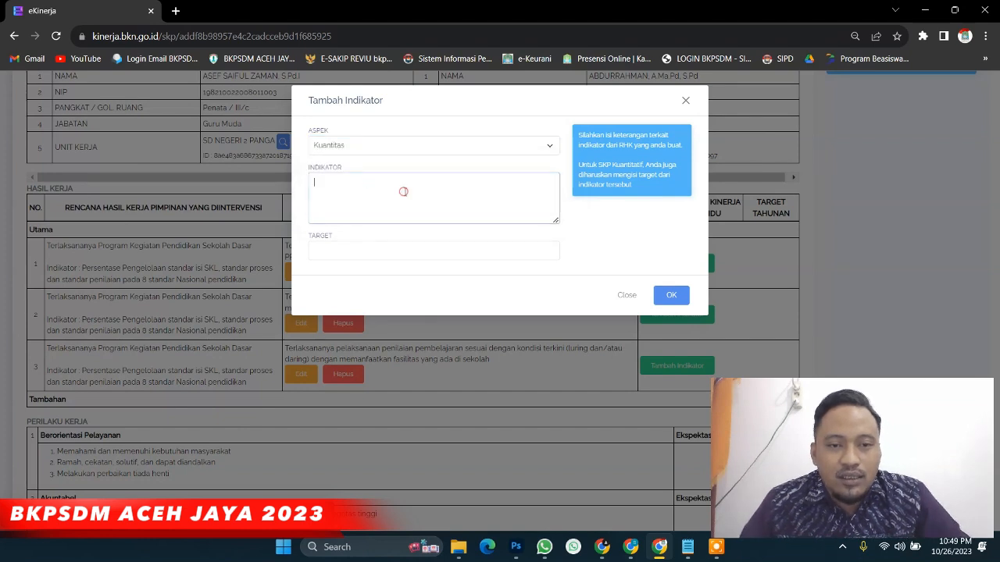
{"action": "type", "text": "Jumlah dokumen perangkat pembelajaran (sesuai mapel yang diajarkan)"}
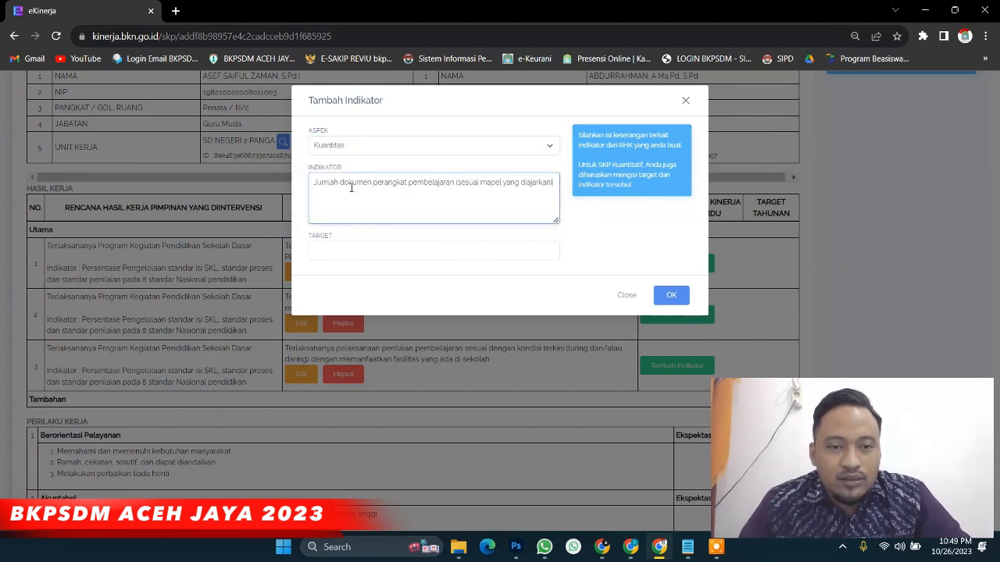
{"action": "left_click", "coordinate": [363, 246]}
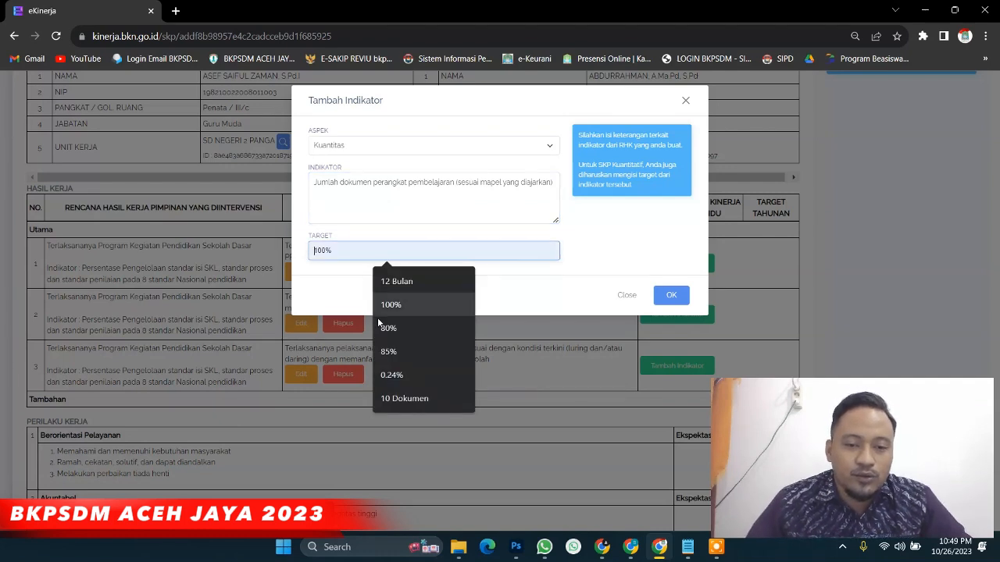
{"action": "left_click", "coordinate": [396, 398]}
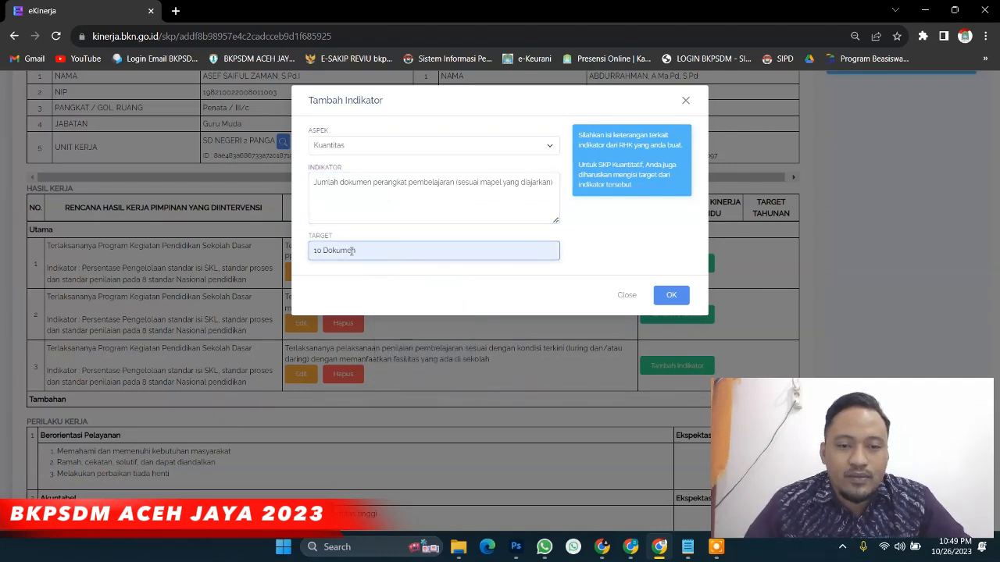
{"action": "left_click", "coordinate": [667, 303]}
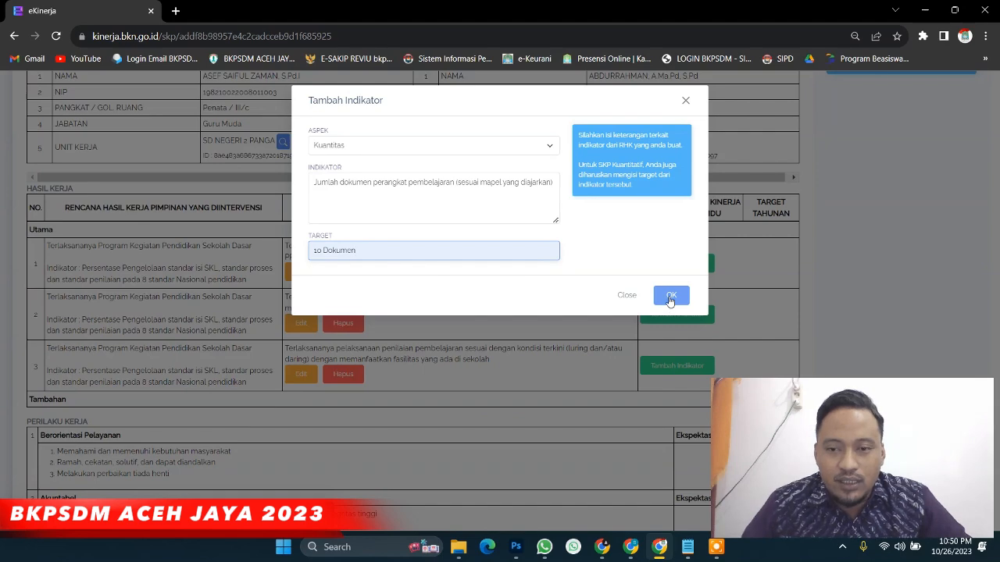
{"action": "key", "text": "ctrl+plus"}
{"action": "key", "text": "ctrl+plus"}
{"action": "key", "text": "ctrl+plus"}
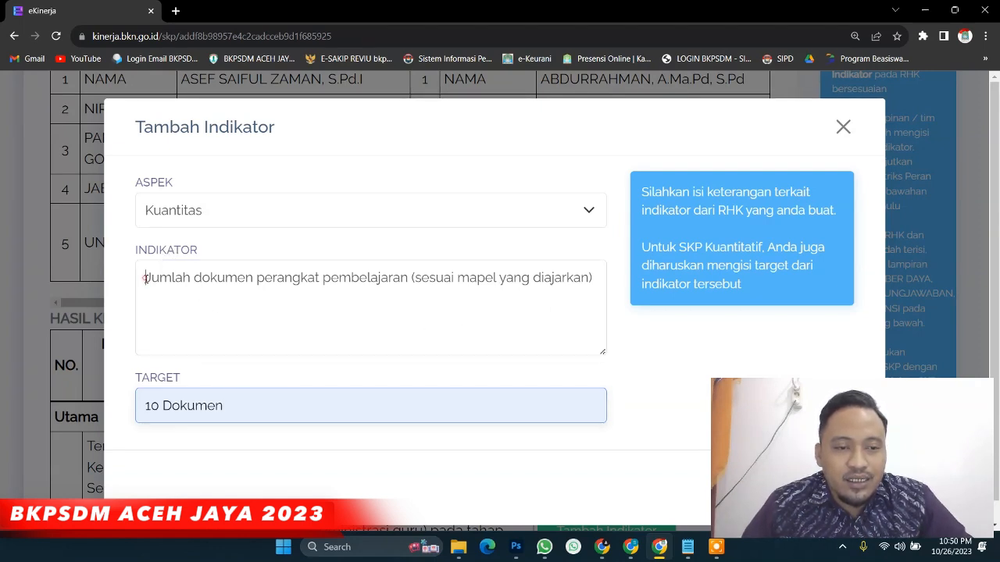
Reselect Kuantitas as the aspect and save the 10 Dokumen document-count indicator to row 1
{"action": "left_click_drag", "start_coordinate": [146, 278], "coordinate": [192, 284]}
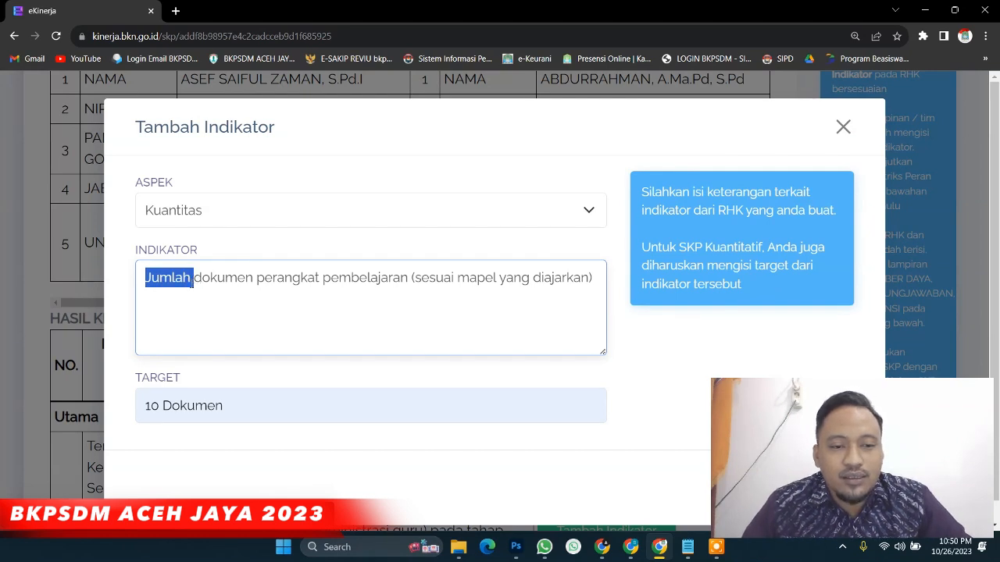
{"action": "left_click_drag", "start_coordinate": [147, 406], "coordinate": [207, 406]}
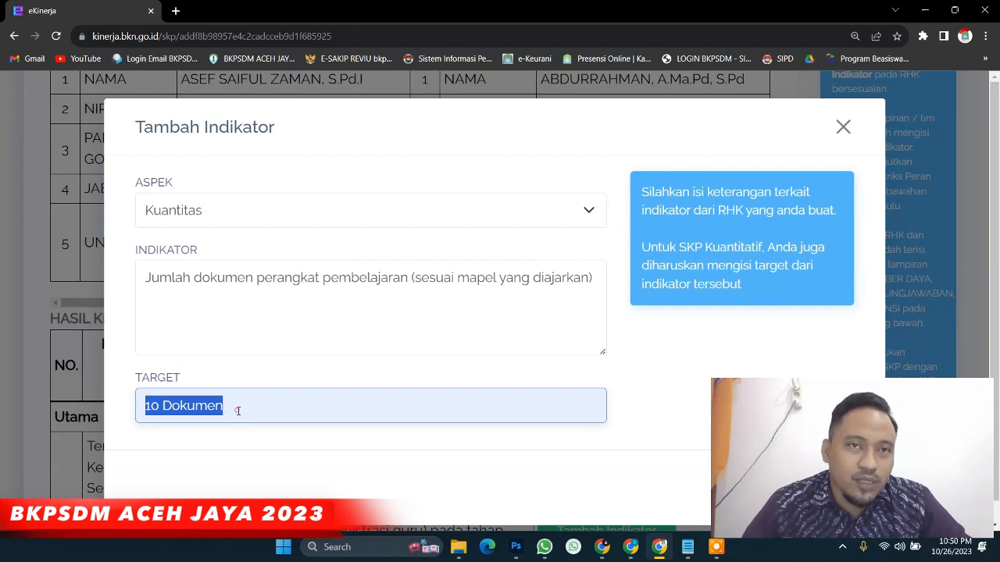
{"action": "left_click", "coordinate": [239, 409]}
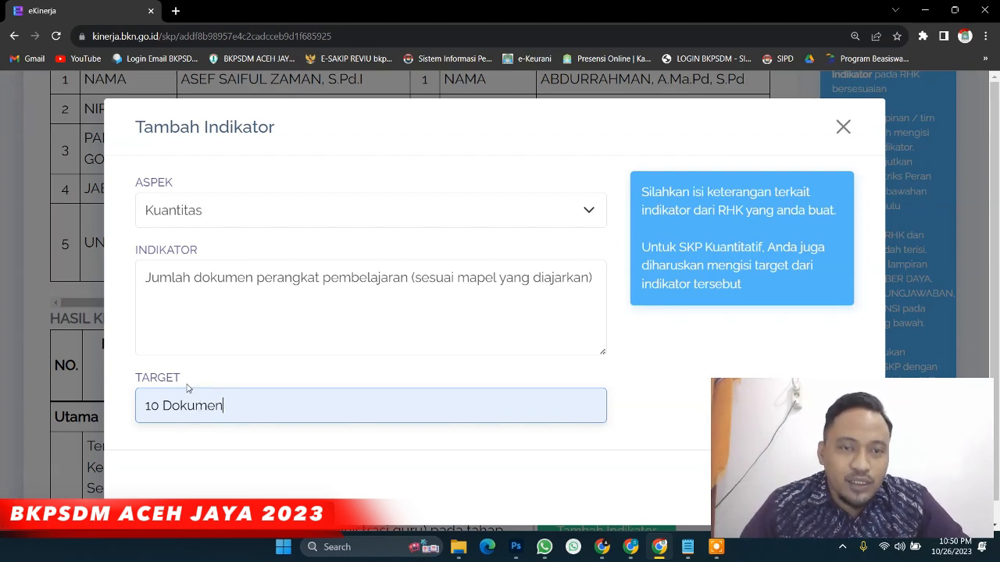
{"action": "left_click", "coordinate": [160, 209]}
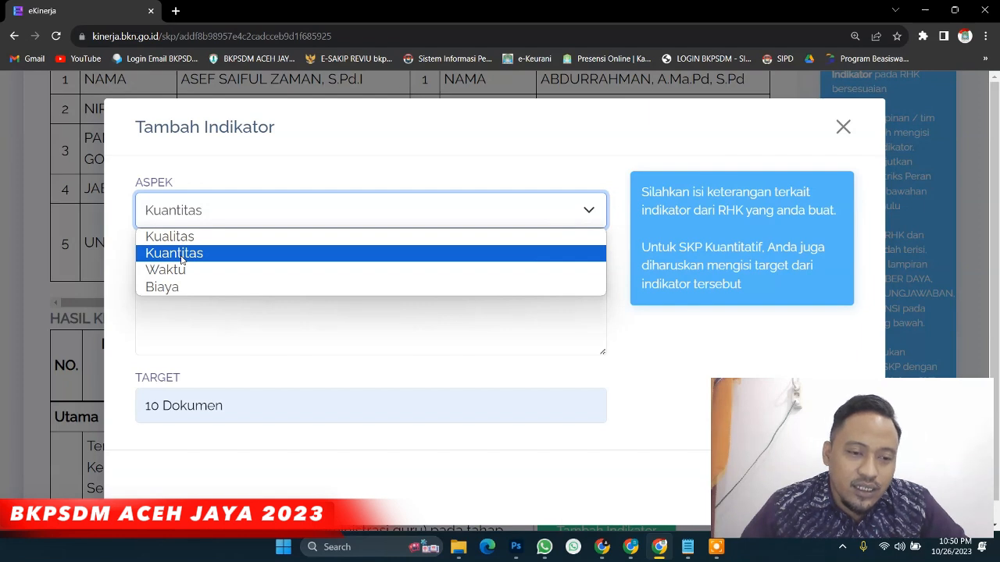
{"action": "left_click", "coordinate": [182, 260]}
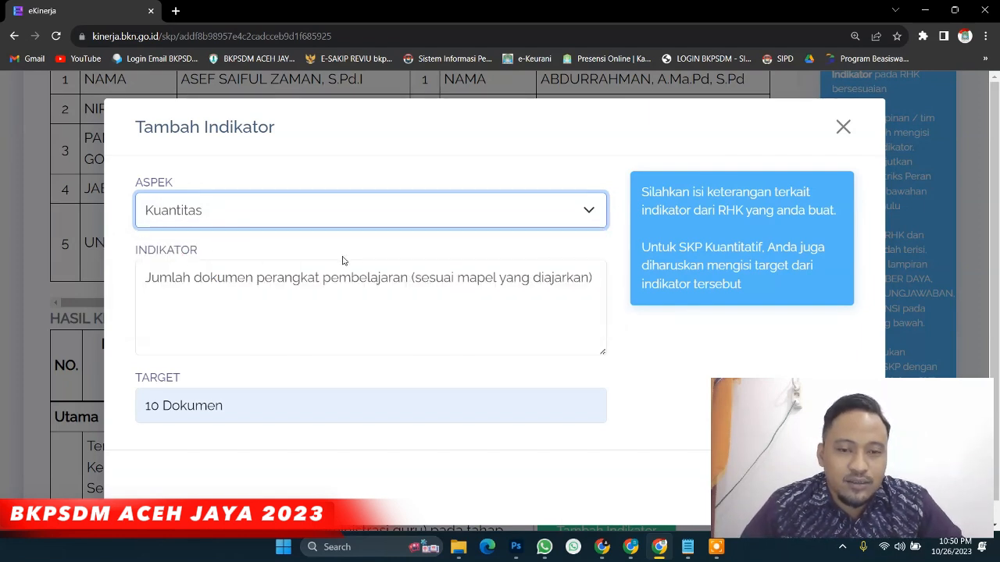
{"action": "key", "text": "ctrl+minus"}
{"action": "key", "text": "ctrl+minus"}
{"action": "key", "text": "ctrl+minus"}
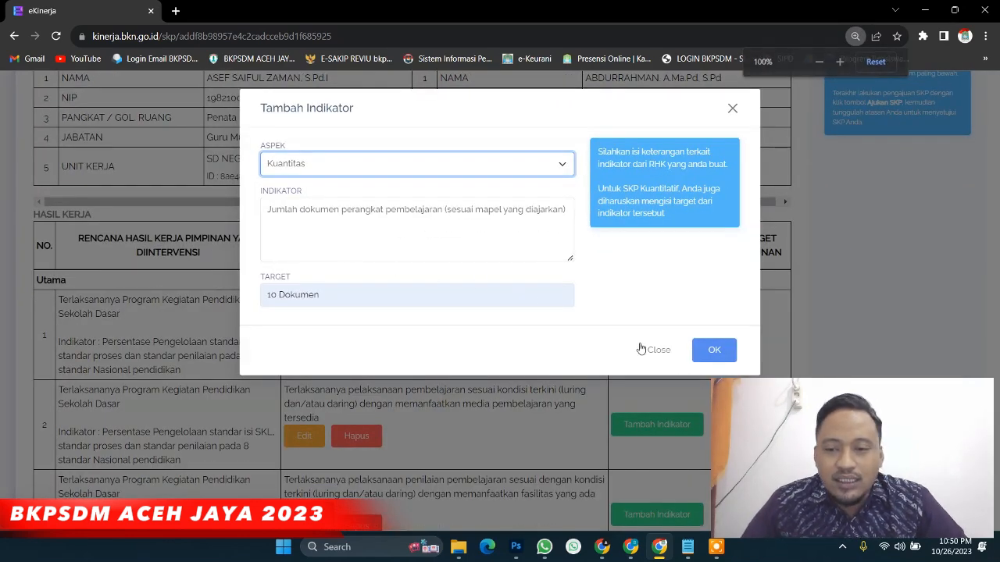
{"action": "left_click", "coordinate": [714, 350]}
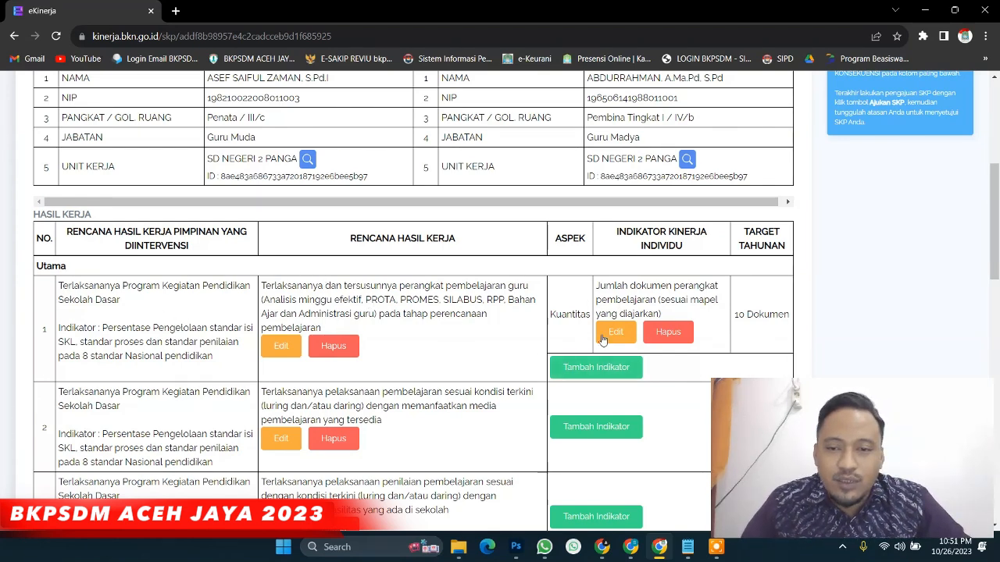
Fill a Kualitas indicator for row 1, 'Persentase Capaian Dokumen Perangkat Berdasarkan PKG', with target 100%
{"action": "left_click", "coordinate": [582, 370]}
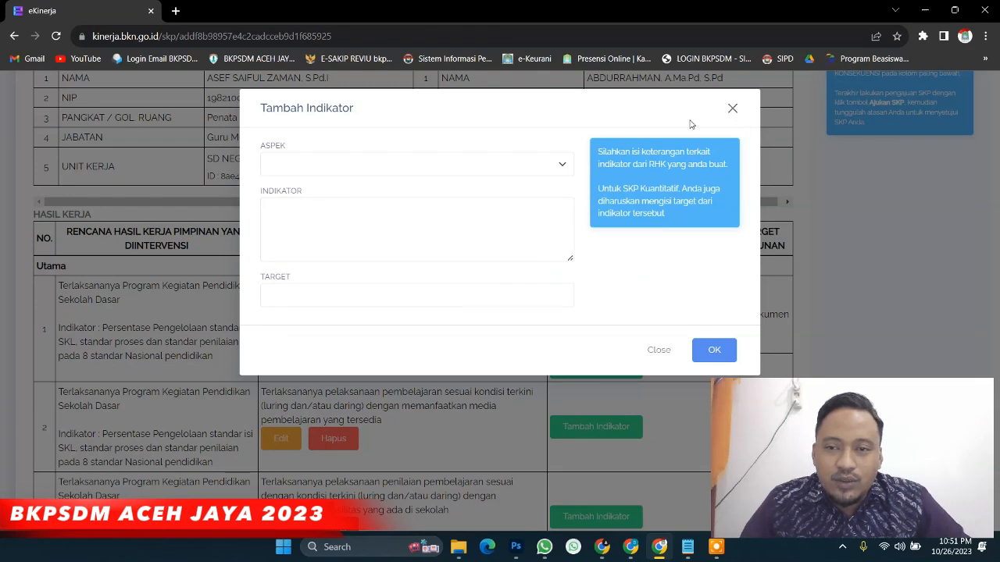
{"action": "left_click", "coordinate": [460, 165]}
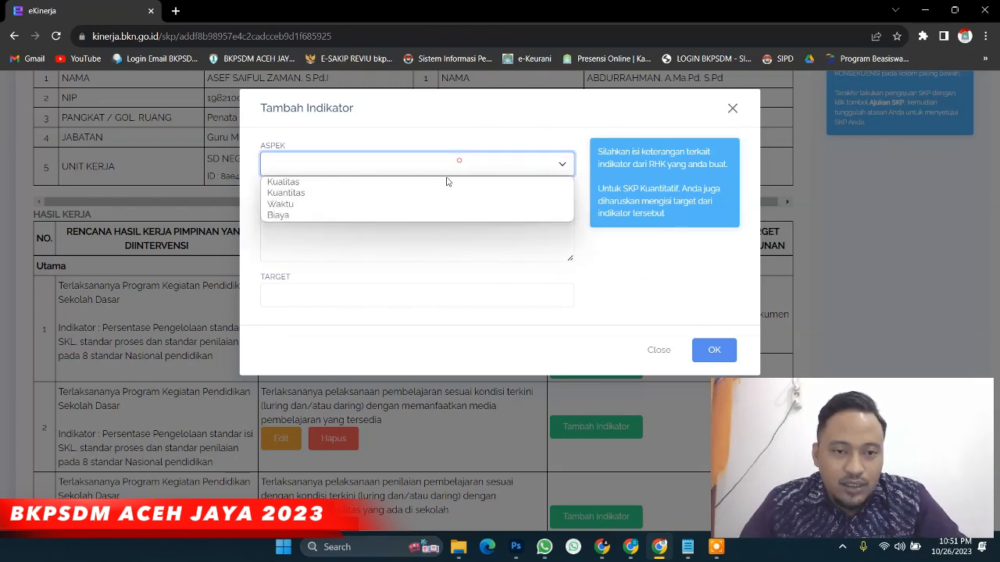
{"action": "left_click", "coordinate": [435, 182]}
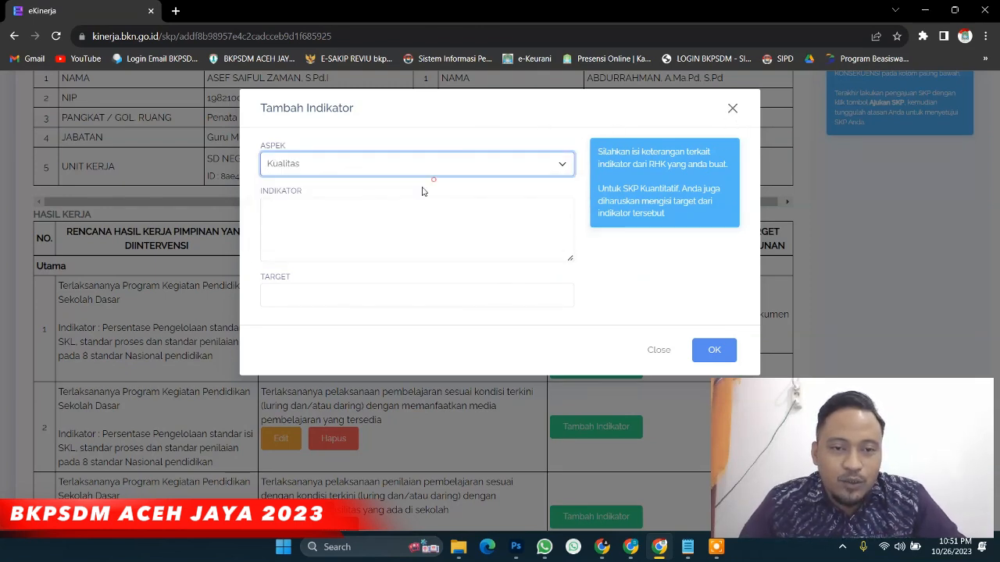
{"action": "left_click", "coordinate": [315, 208]}
{"action": "type", "text": "Persentase Capaian Dokumen Perangkat Berdasarkan PKG"}
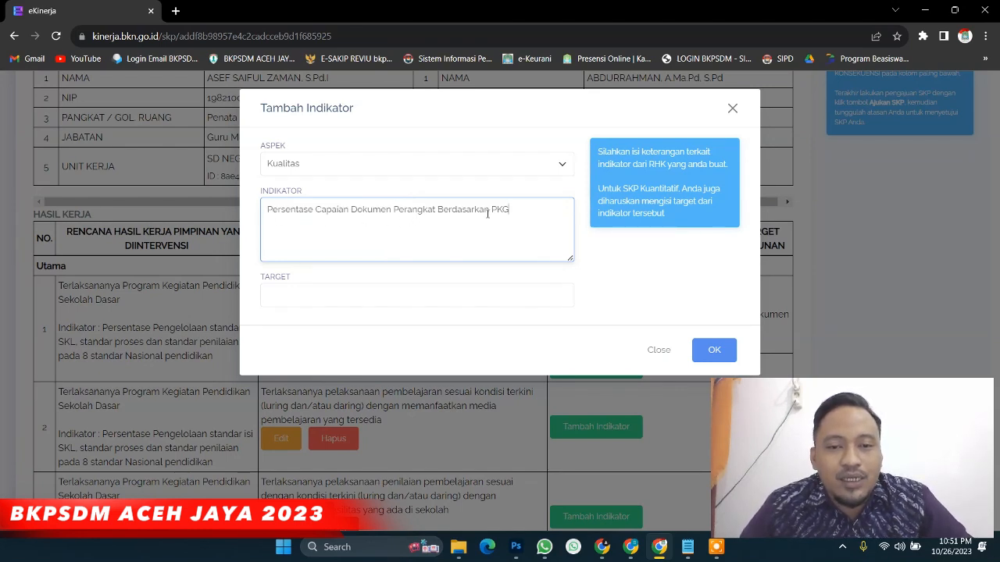
{"action": "left_click", "coordinate": [281, 292]}
{"action": "left_click", "coordinate": [359, 349]}
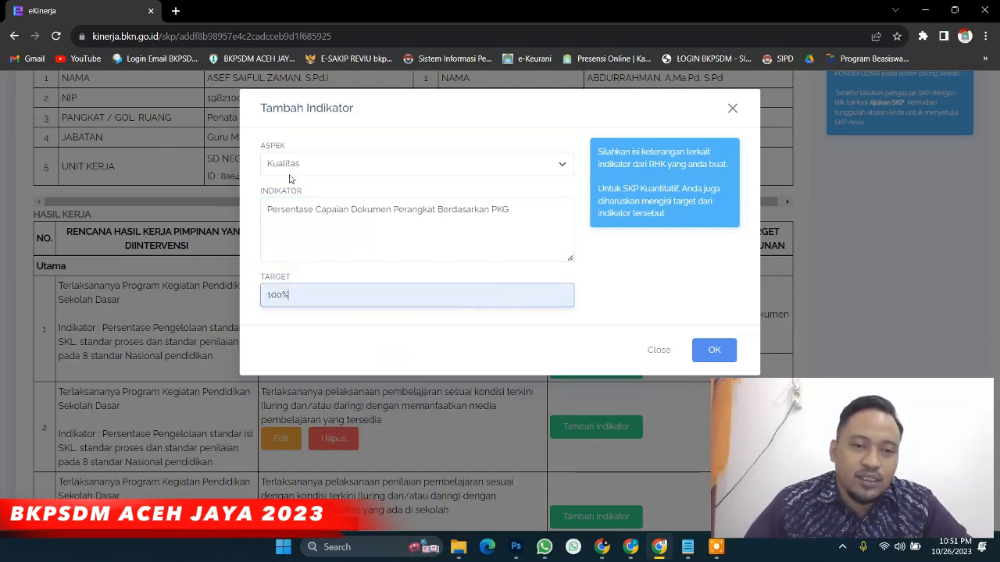
Check the indicator wording and 100% target, then save the Kualitas indicator to row 1
{"action": "left_click_drag", "start_coordinate": [268, 209], "coordinate": [313, 213]}
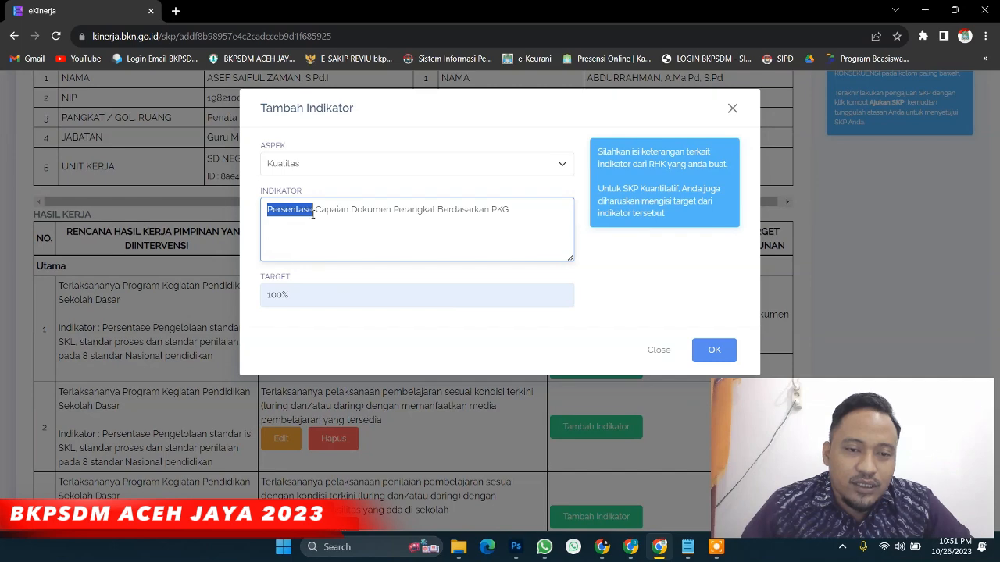
{"action": "double_click", "coordinate": [290, 294]}
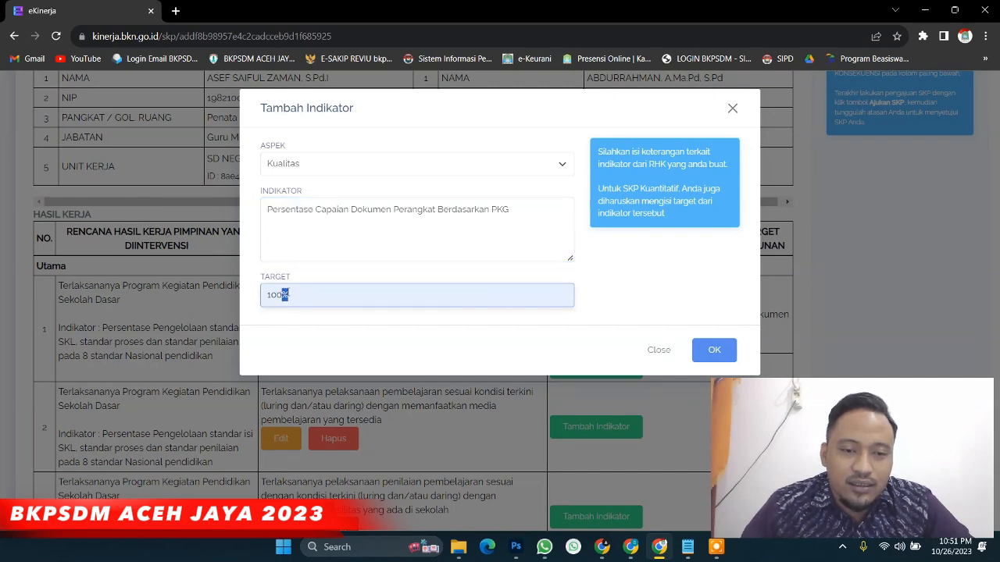
{"action": "scroll", "coordinate": [291, 295], "scroll_direction": "up", "scroll_amount": 2}
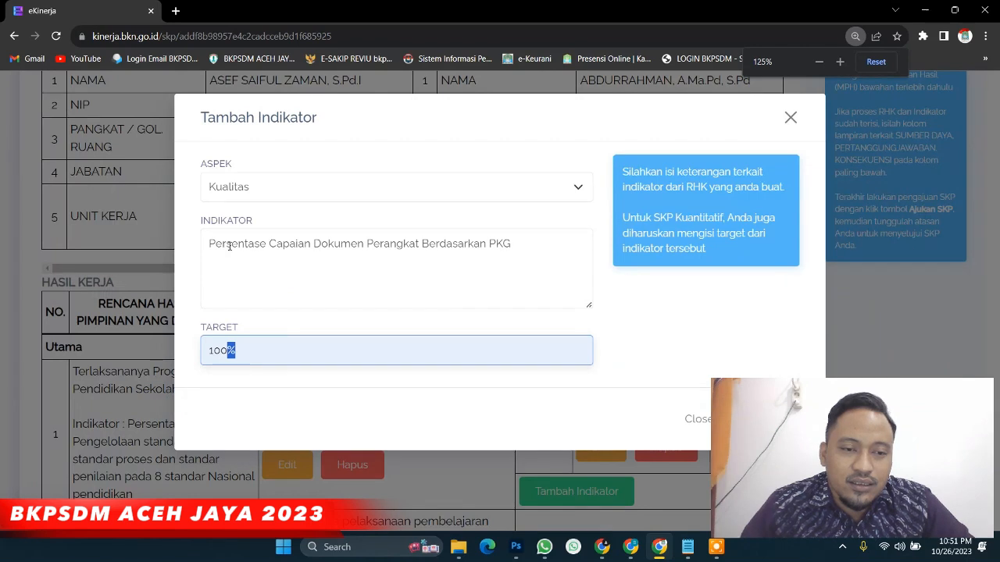
{"action": "left_click_drag", "start_coordinate": [209, 243], "coordinate": [265, 250]}
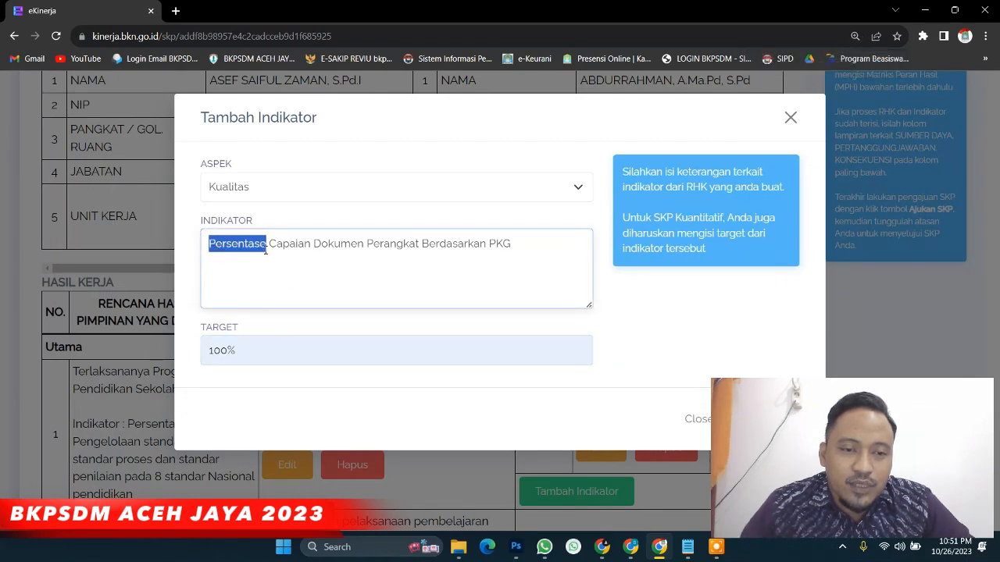
{"action": "double_click", "coordinate": [231, 351]}
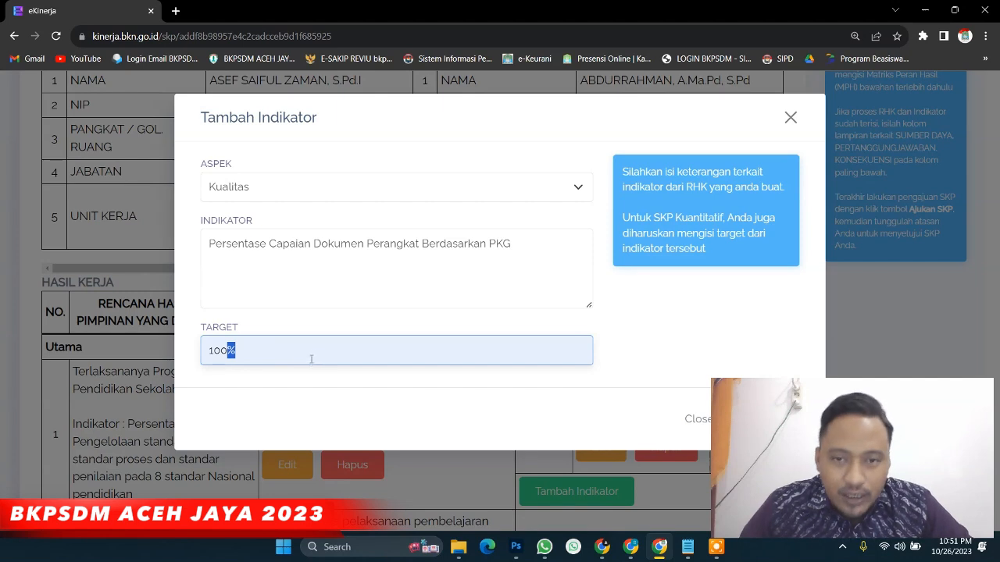
{"action": "left_click_drag", "start_coordinate": [212, 244], "coordinate": [267, 247]}
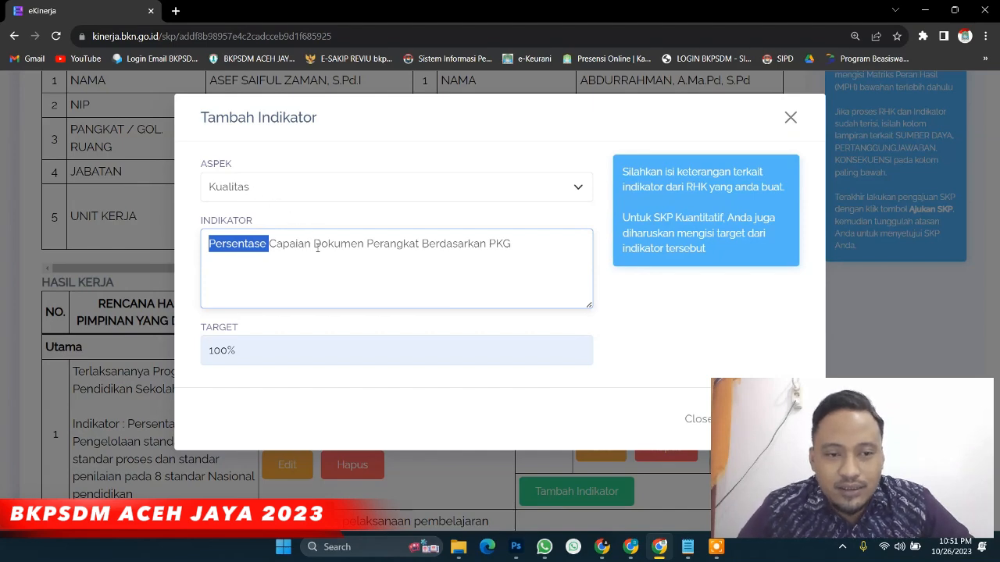
{"action": "key", "text": "ctrl+minus"}
{"action": "left_click", "coordinate": [713, 350]}
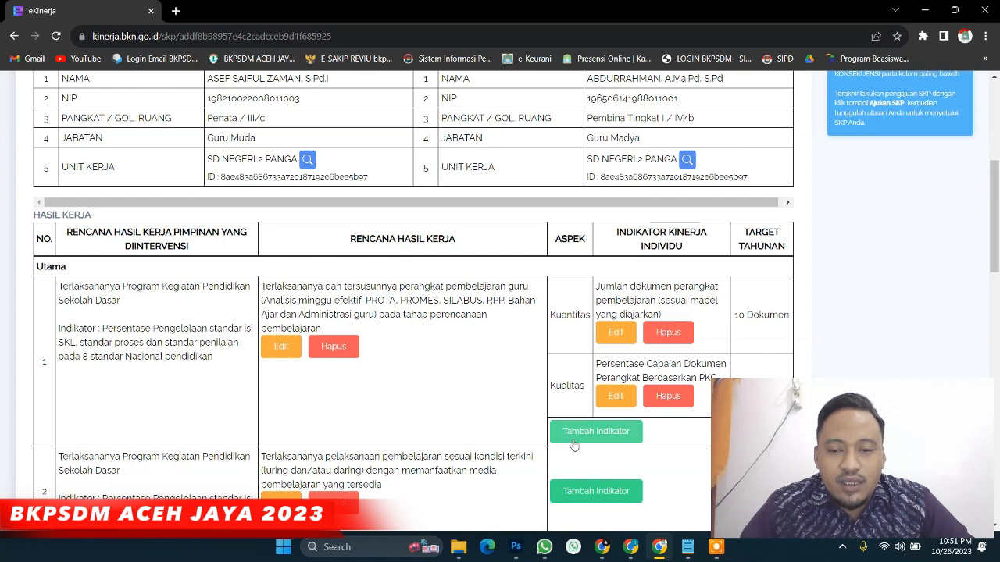
Create row 1's Waktu indicator 'Waktu penyusunan Dokumen' with target 12 Bulan and save it
{"action": "left_click", "coordinate": [574, 435]}
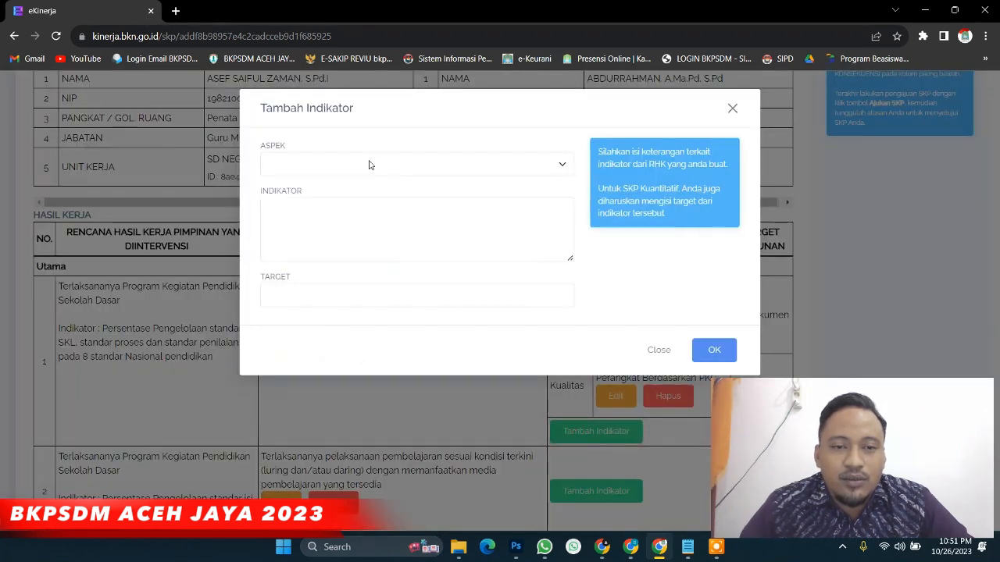
{"action": "key", "text": "ctrl+plus"}
{"action": "key", "text": "ctrl+plus"}
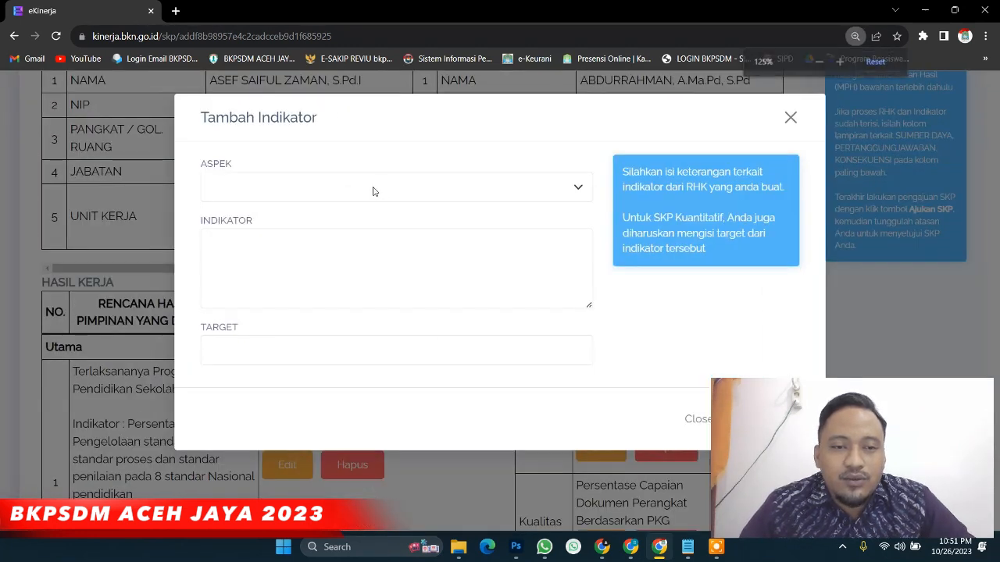
{"action": "left_click", "coordinate": [373, 191]}
{"action": "left_click", "coordinate": [267, 232]}
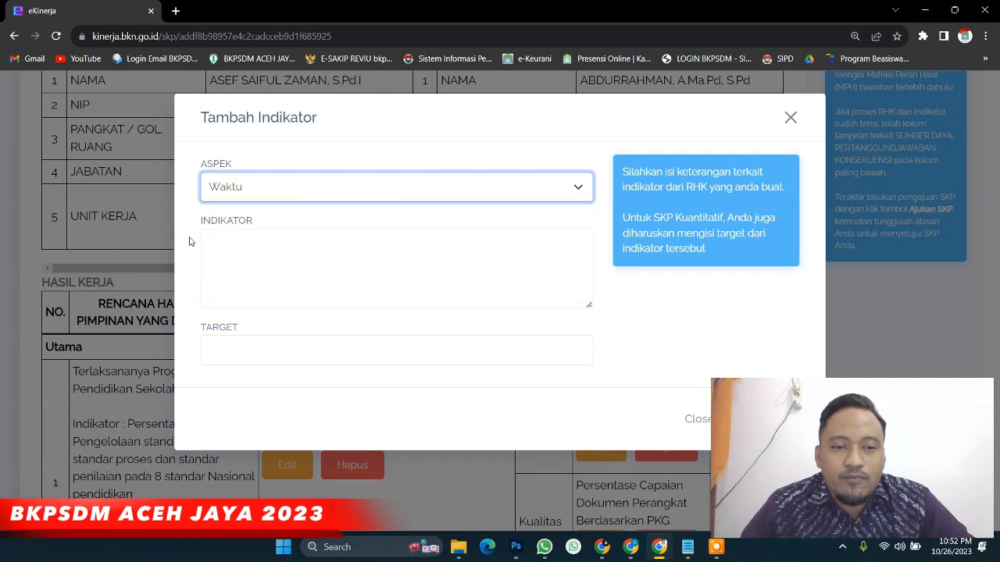
{"action": "left_click", "coordinate": [308, 236]}
{"action": "type", "text": "Waktu penyusunan Dokumen"}
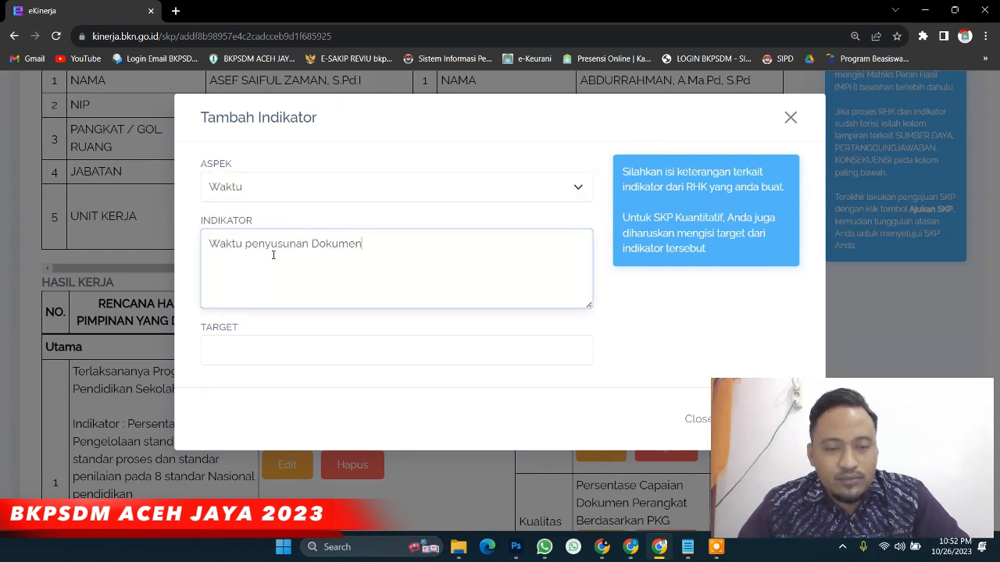
{"action": "left_click", "coordinate": [210, 343]}
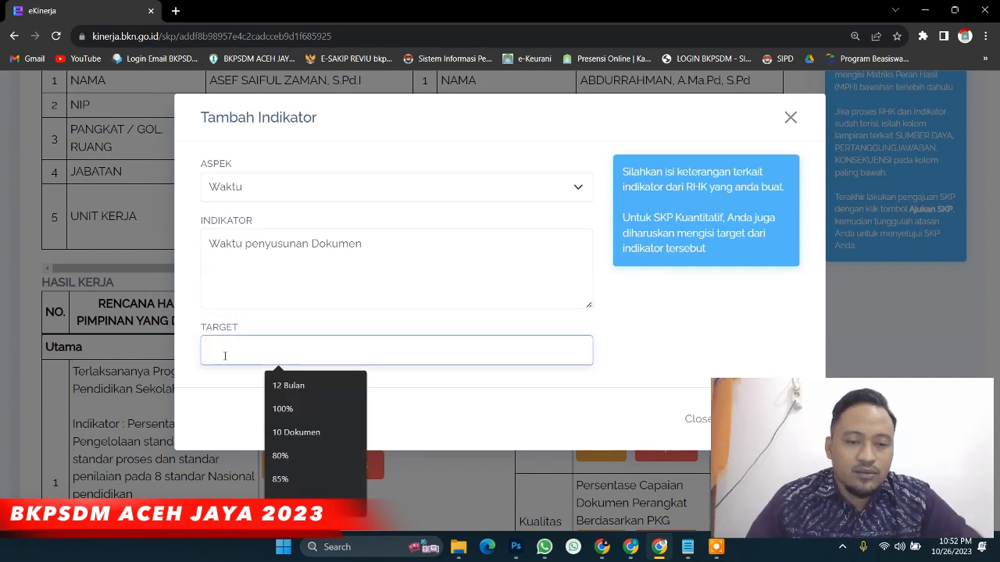
{"action": "left_click", "coordinate": [359, 380]}
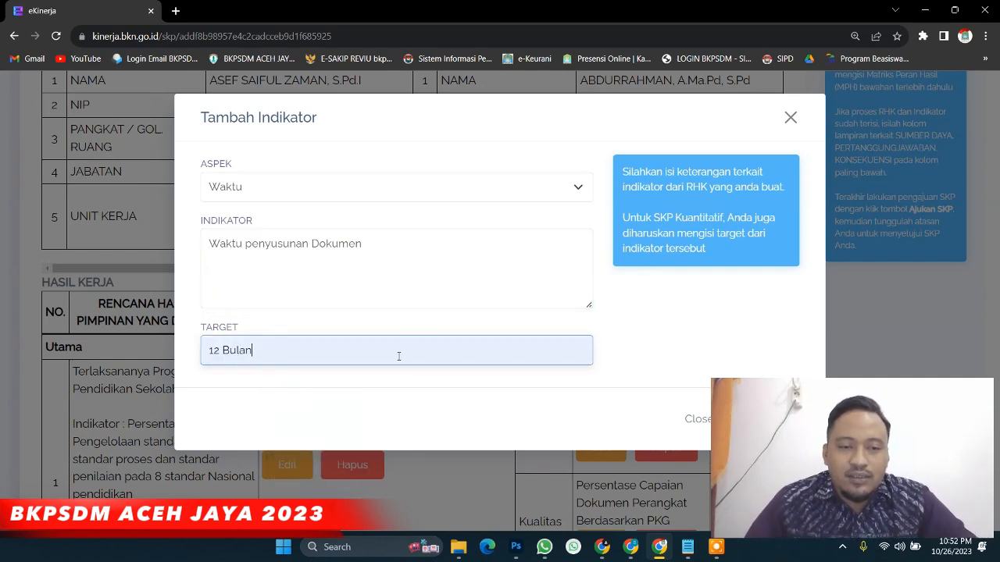
{"action": "key", "text": "ctrl+minus"}
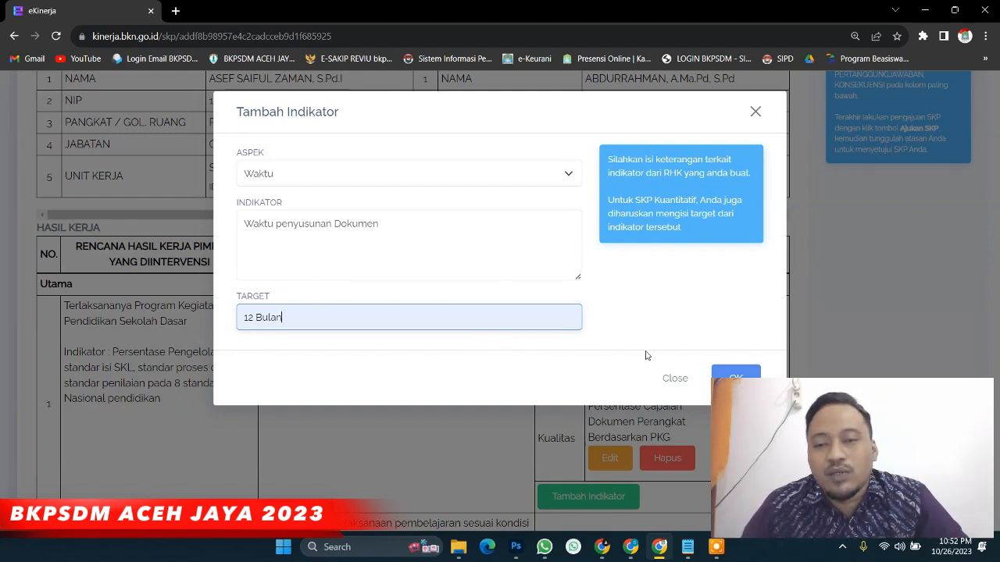
{"action": "left_click", "coordinate": [724, 372]}
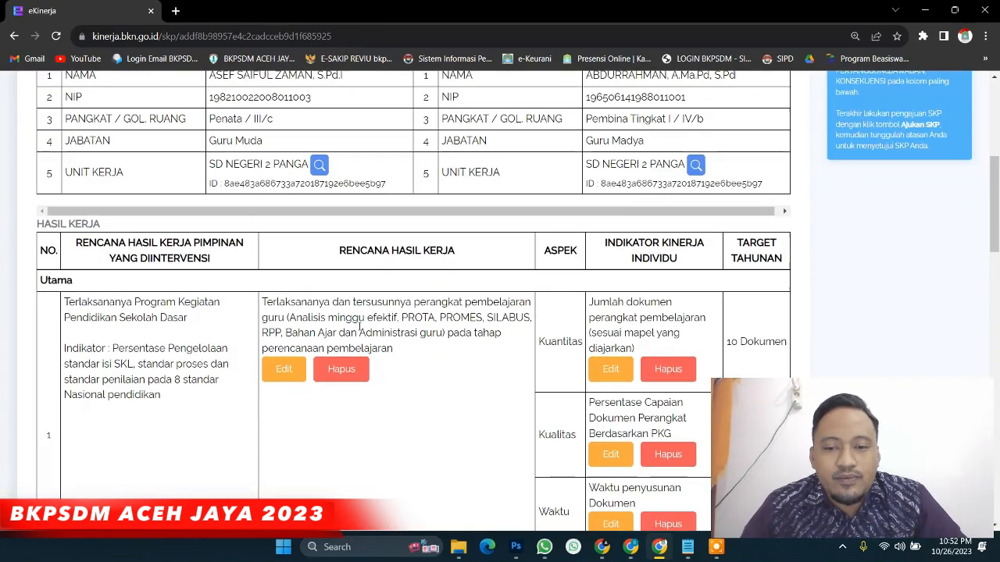
{"action": "scroll", "coordinate": [359, 327], "scroll_direction": "down", "scroll_amount": 2}
{"action": "key", "text": "ctrl+minus"}
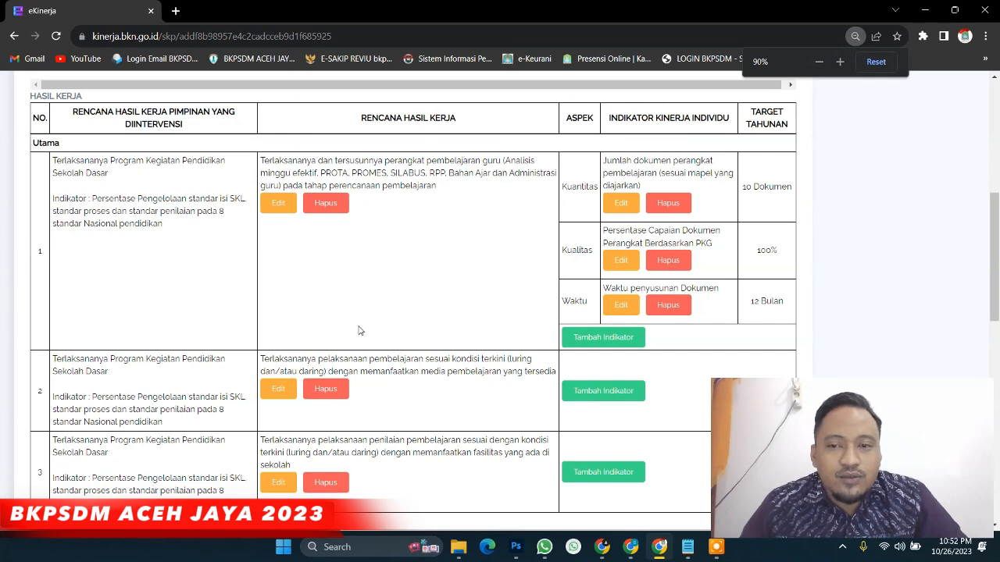
{"action": "left_click_drag", "start_coordinate": [49, 161], "coordinate": [252, 233]}
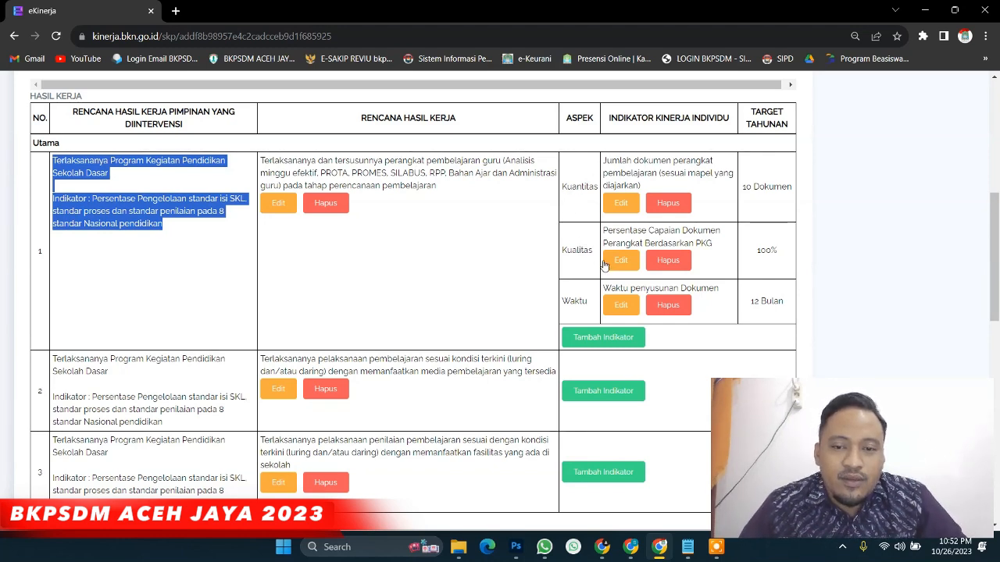
{"action": "scroll", "coordinate": [603, 266], "scroll_direction": "down", "scroll_amount": 2}
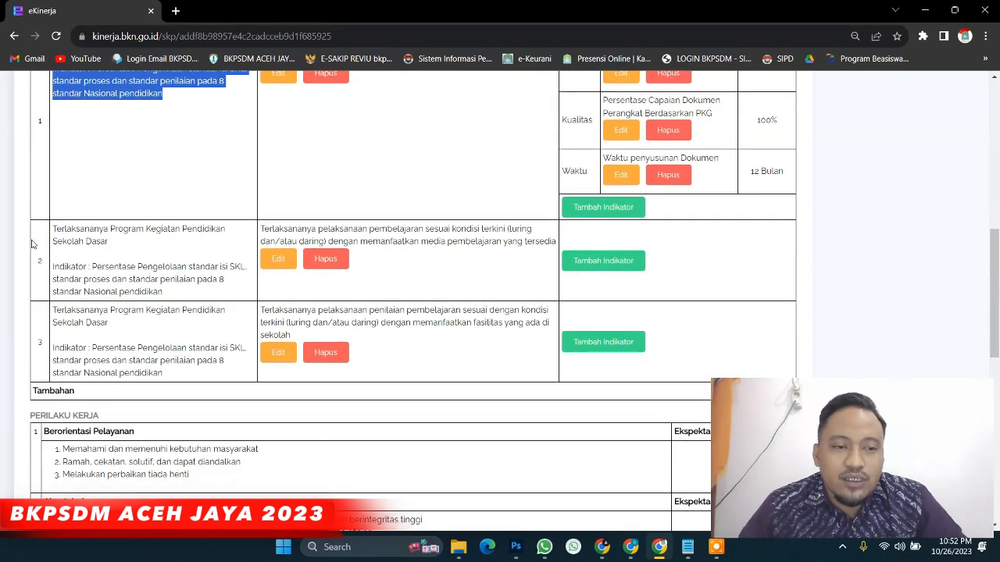
{"action": "left_click_drag", "start_coordinate": [51, 228], "coordinate": [382, 264]}
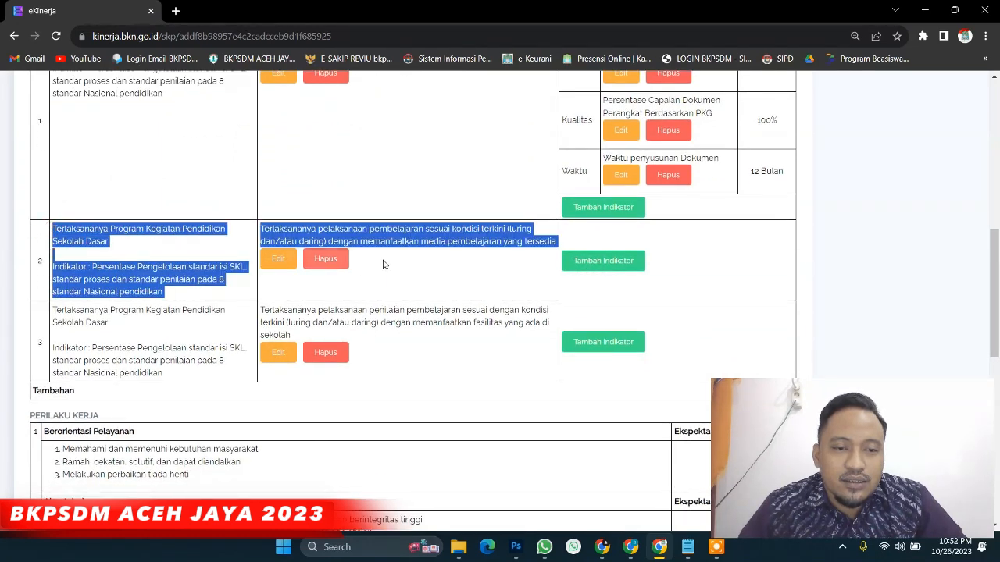
Start a Kualitas indicator on row 2 with the meeting-percentage text and a 100% target
{"action": "left_click", "coordinate": [592, 267]}
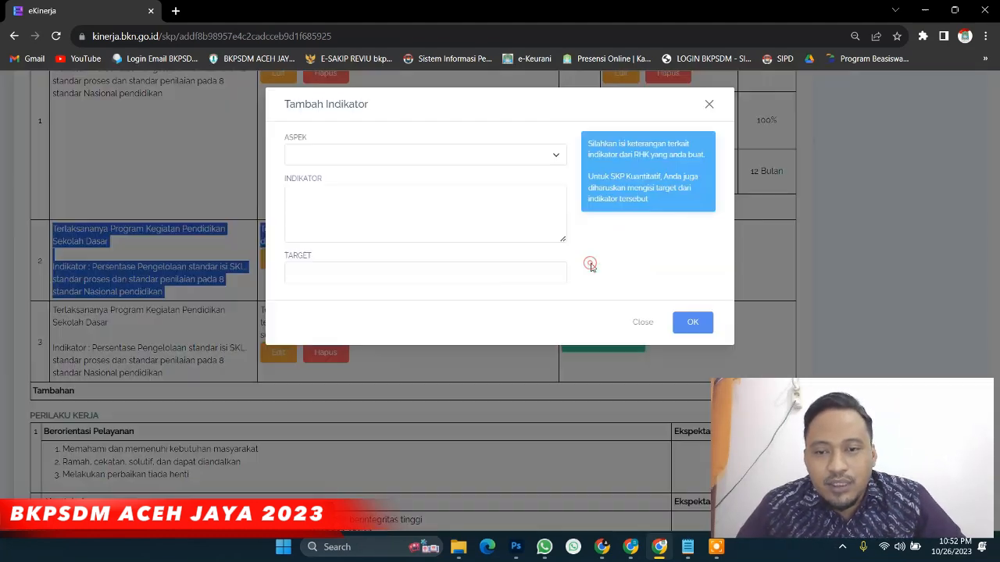
{"action": "left_click", "coordinate": [306, 153]}
{"action": "left_click", "coordinate": [309, 172]}
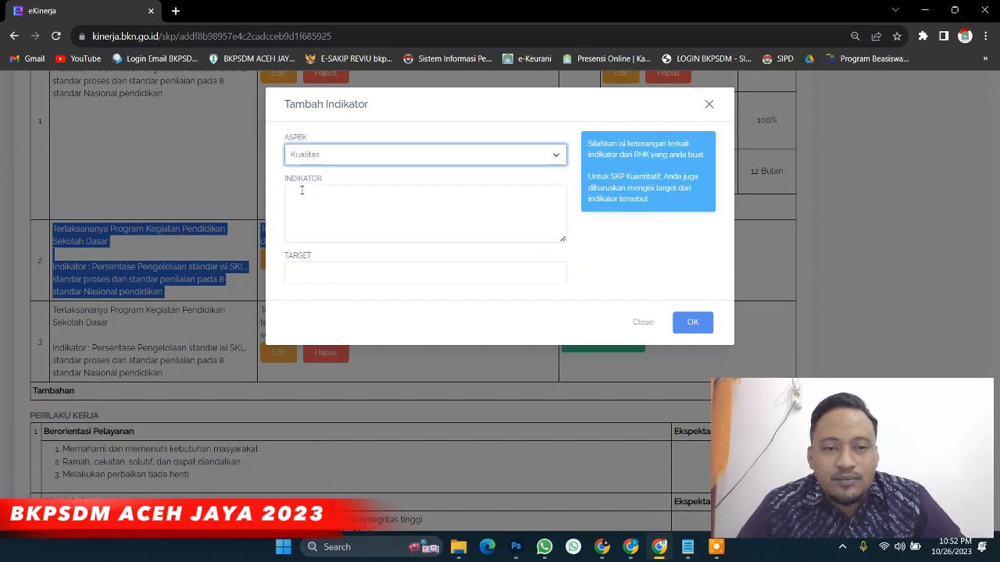
{"action": "left_click", "coordinate": [413, 211]}
{"action": "type", "text": "Persentase jumlah pertemuan tatap muka (daring/luring)"}
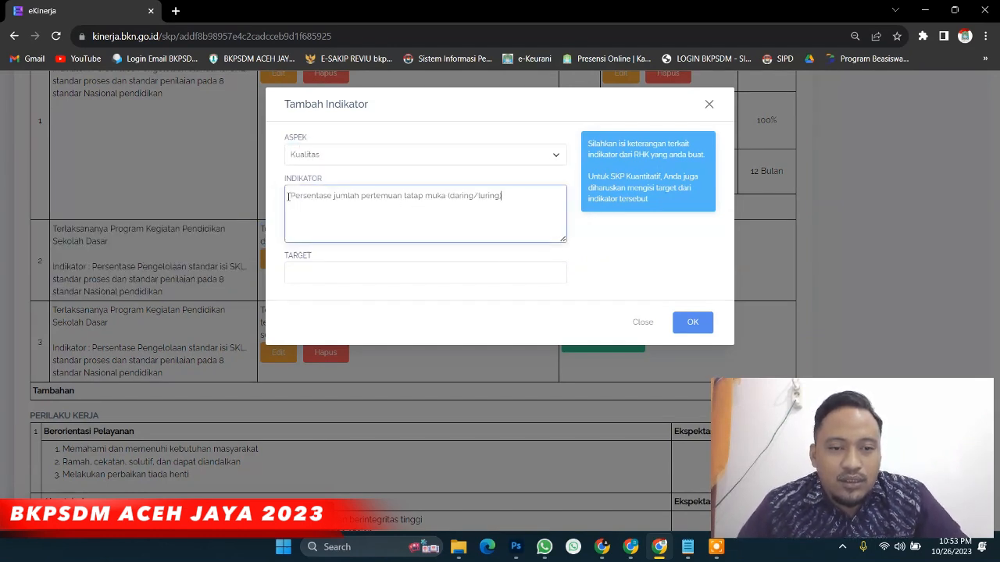
{"action": "left_click_drag", "start_coordinate": [291, 195], "coordinate": [332, 201]}
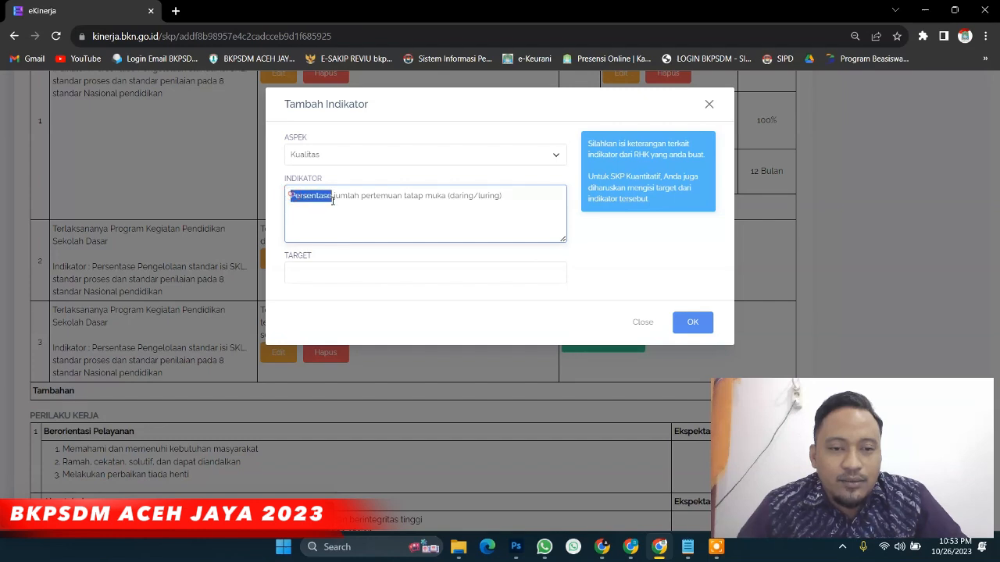
{"action": "left_click", "coordinate": [332, 275]}
{"action": "left_click", "coordinate": [364, 326]}
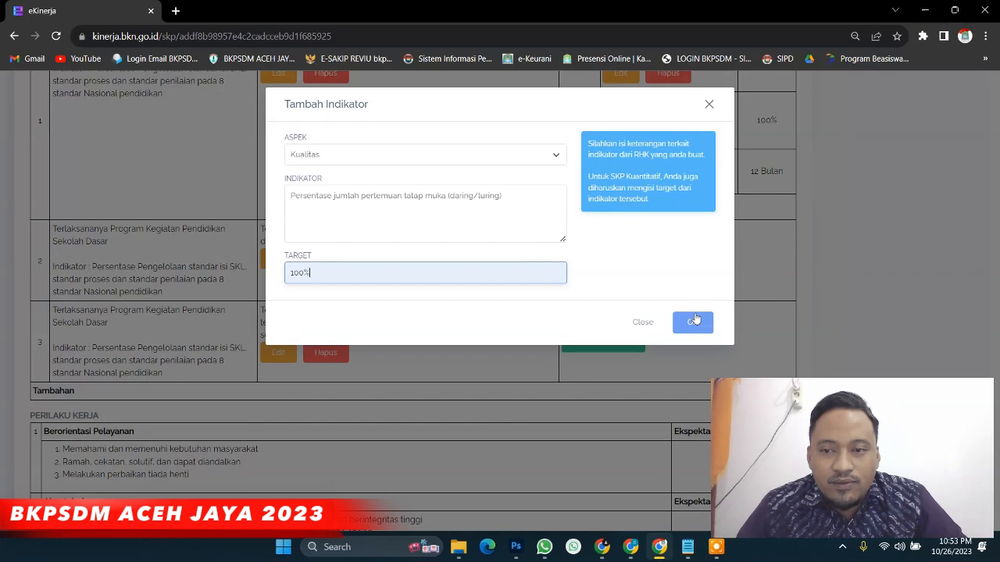
Insert 'dan/atau' after 'daring' in the indicator text and save the Kualitas indicator
{"action": "key", "text": "ctrl+plus"}
{"action": "key", "text": "ctrl+plus"}
{"action": "key", "text": "ctrl+plus"}
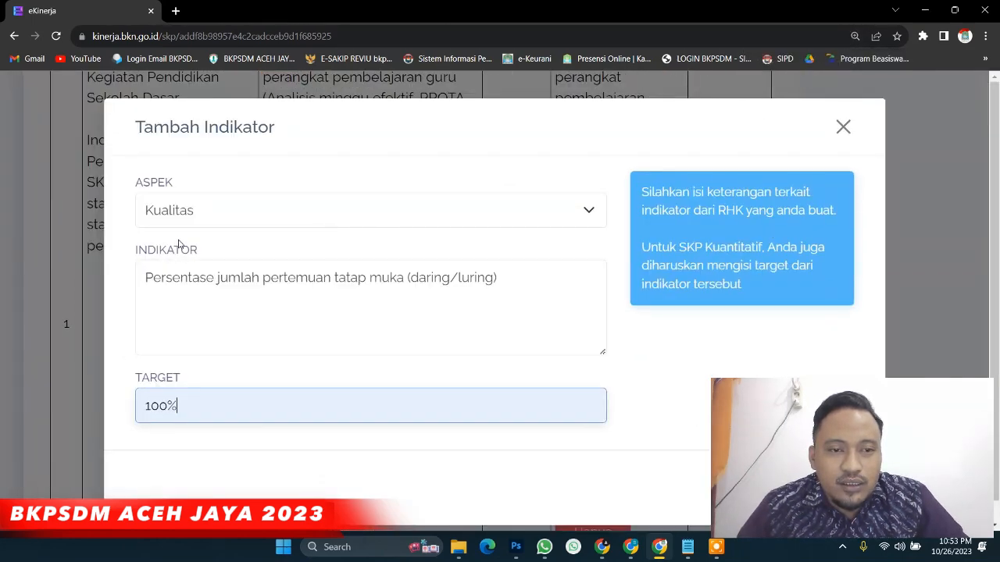
{"action": "left_click_drag", "start_coordinate": [142, 277], "coordinate": [508, 301]}
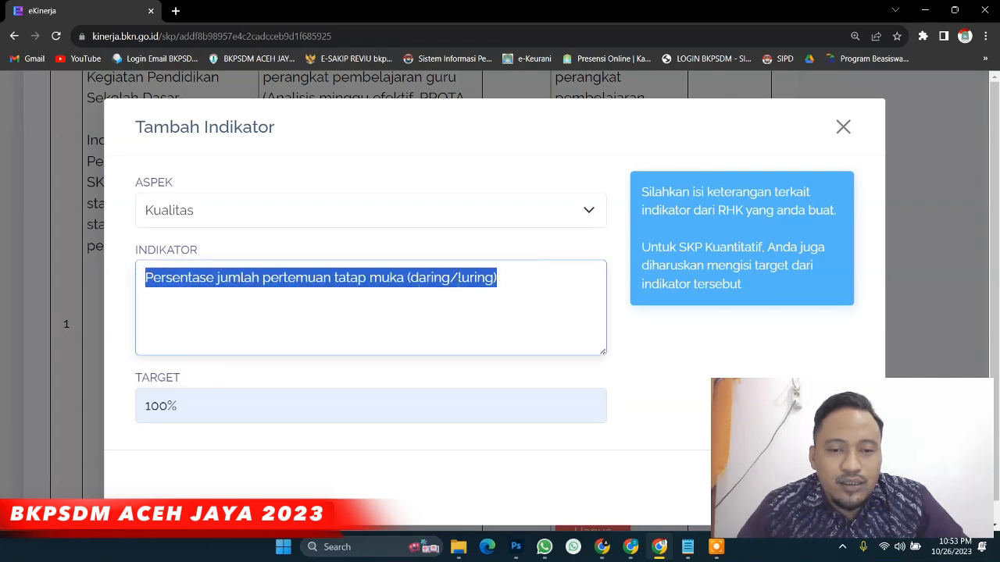
{"action": "left_click", "coordinate": [454, 279]}
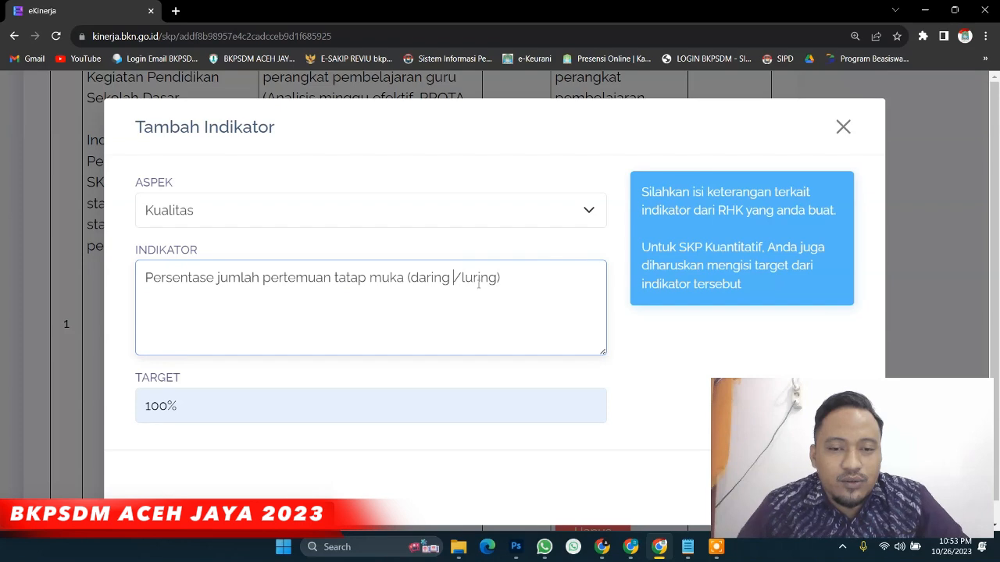
{"action": "type", "text": "dan/"}
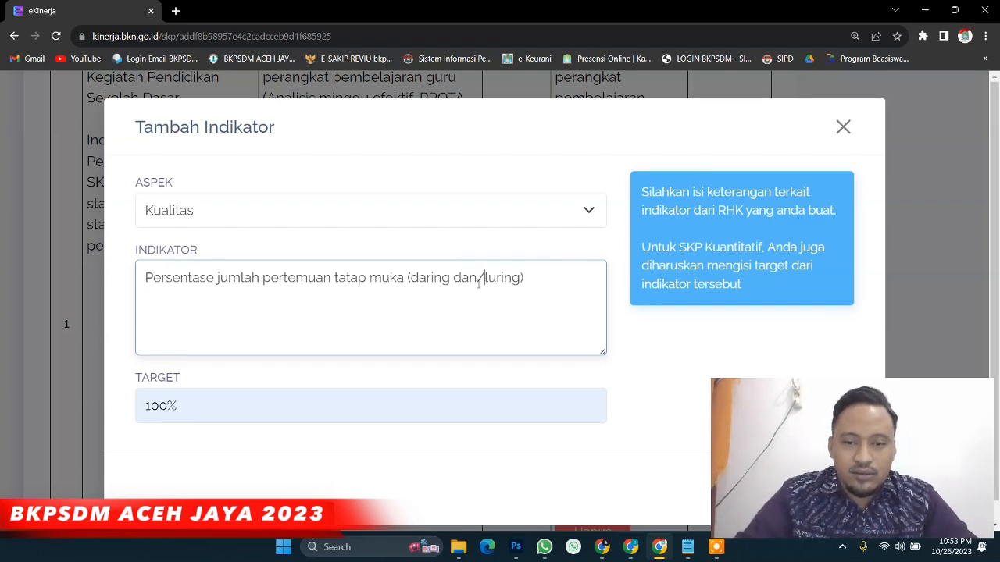
{"action": "type", "text": "atau"}
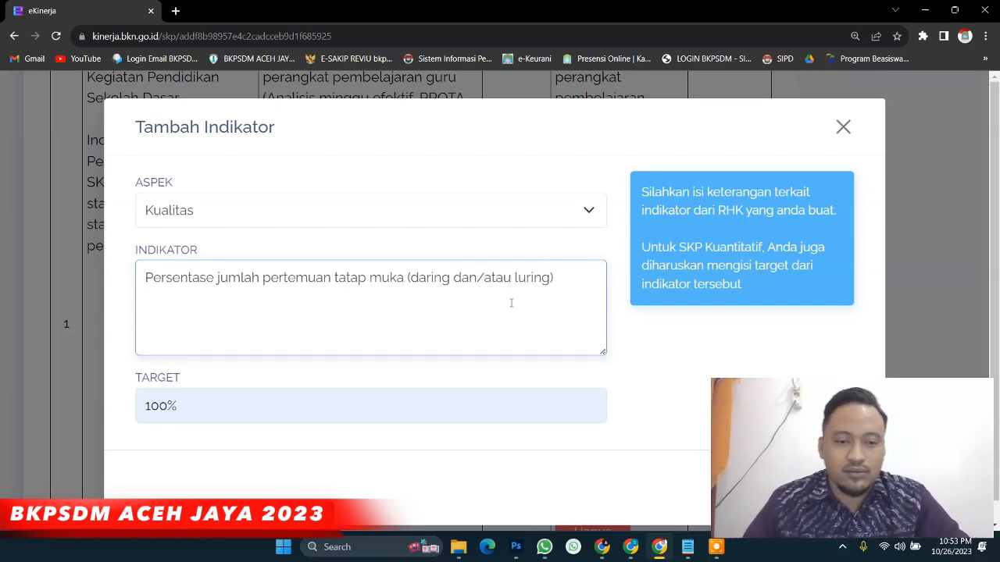
{"action": "key", "text": "ctrl+minus"}
{"action": "key", "text": "ctrl+minus"}
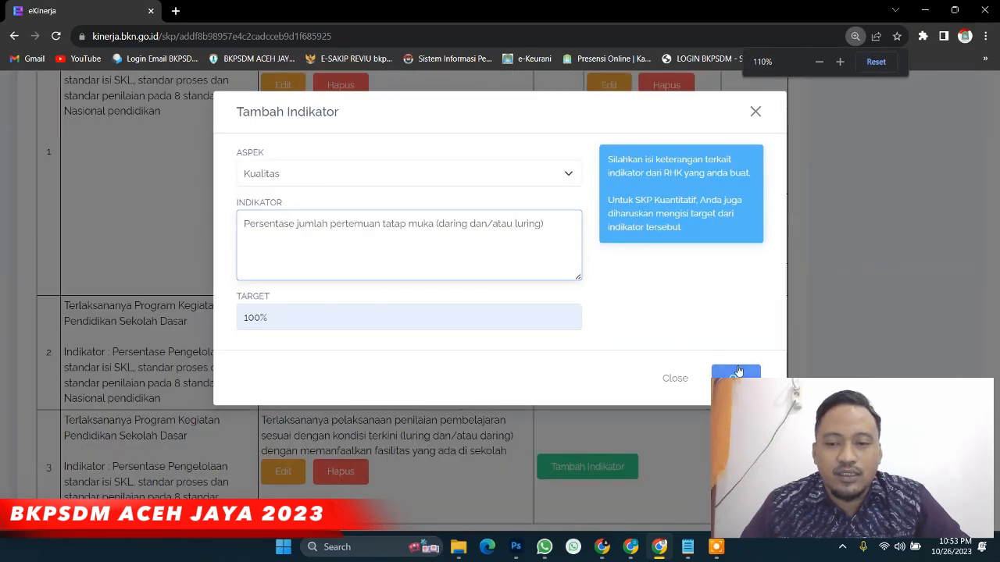
{"action": "left_click", "coordinate": [737, 373]}
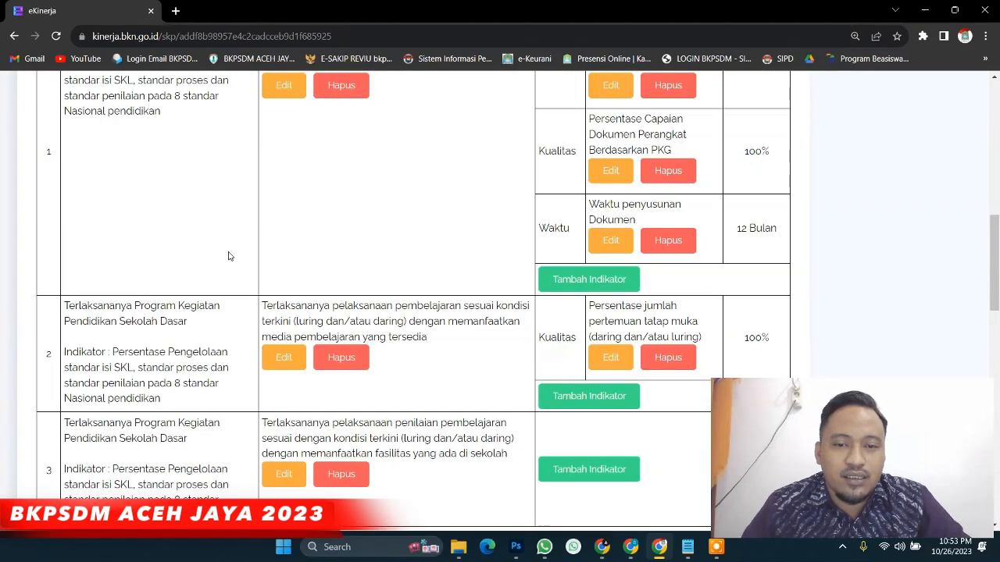
Add the Waktu indicator 'Waktu Pelaksanaan Pembelajaran' to row 2 with target 12 Bulan
{"action": "scroll", "coordinate": [330, 273], "scroll_direction": "down", "scroll_amount": 2}
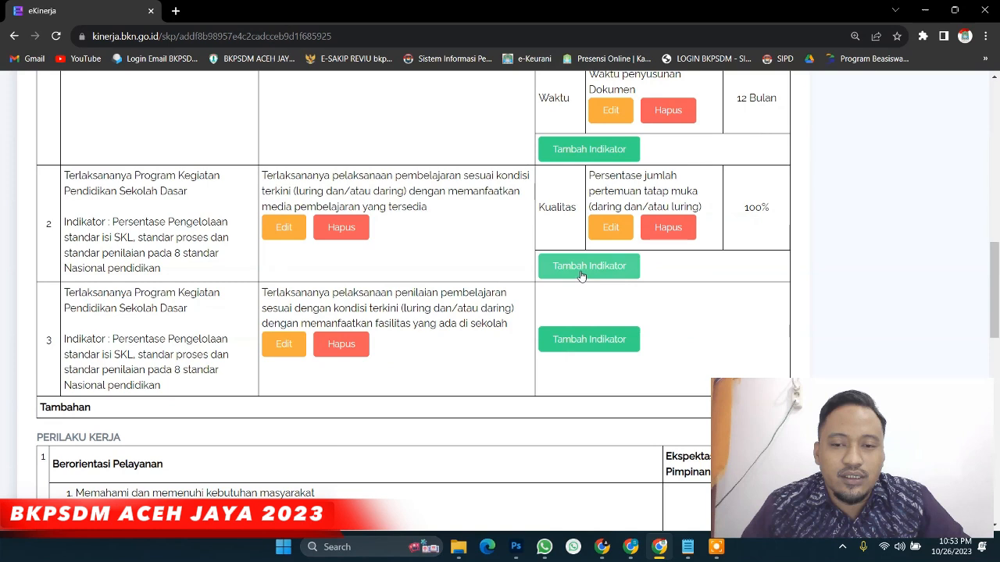
{"action": "left_click", "coordinate": [578, 272]}
{"action": "left_click", "coordinate": [362, 172]}
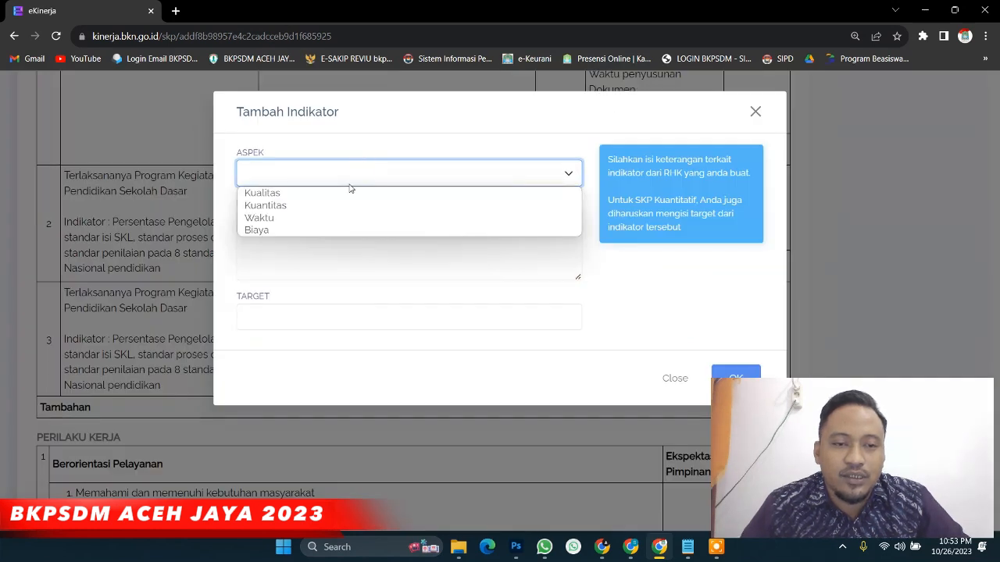
{"action": "left_click", "coordinate": [332, 218]}
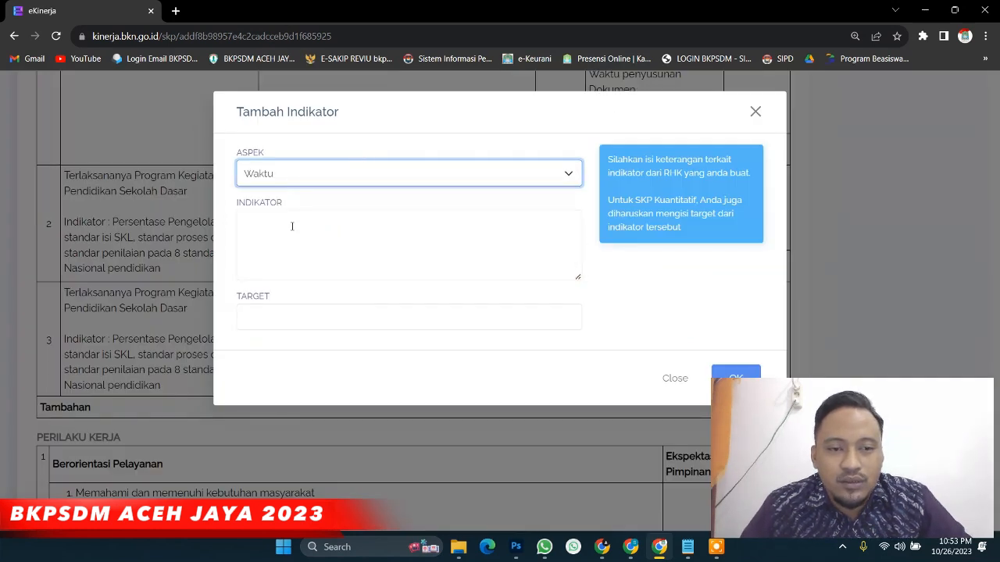
{"action": "left_click", "coordinate": [292, 226]}
{"action": "type", "text": "Waktu Pelaksanaan Pembelajaran"}
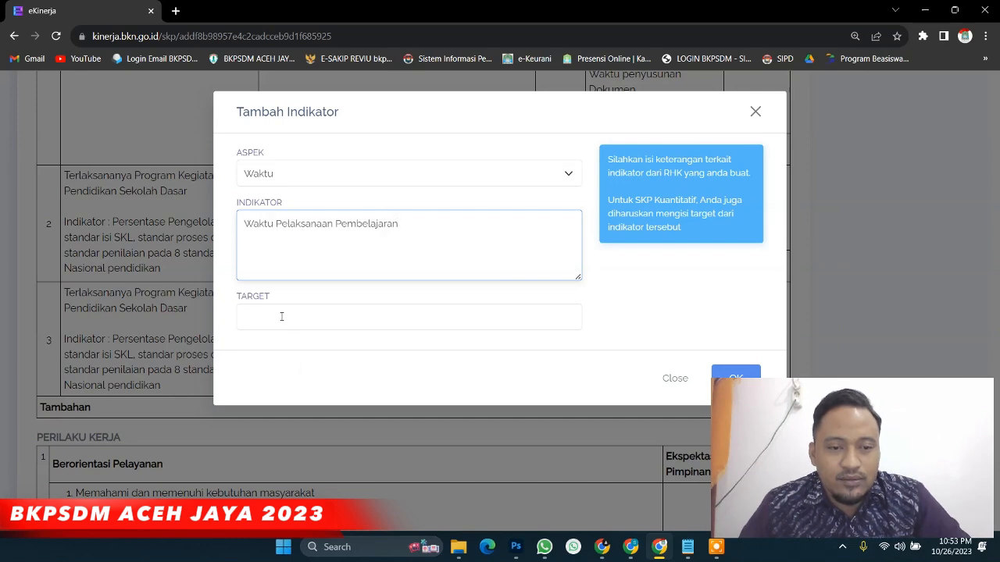
{"action": "left_click", "coordinate": [281, 316]}
{"action": "left_click", "coordinate": [321, 349]}
{"action": "key", "text": "ctrl+plus"}
{"action": "key", "text": "ctrl+plus"}
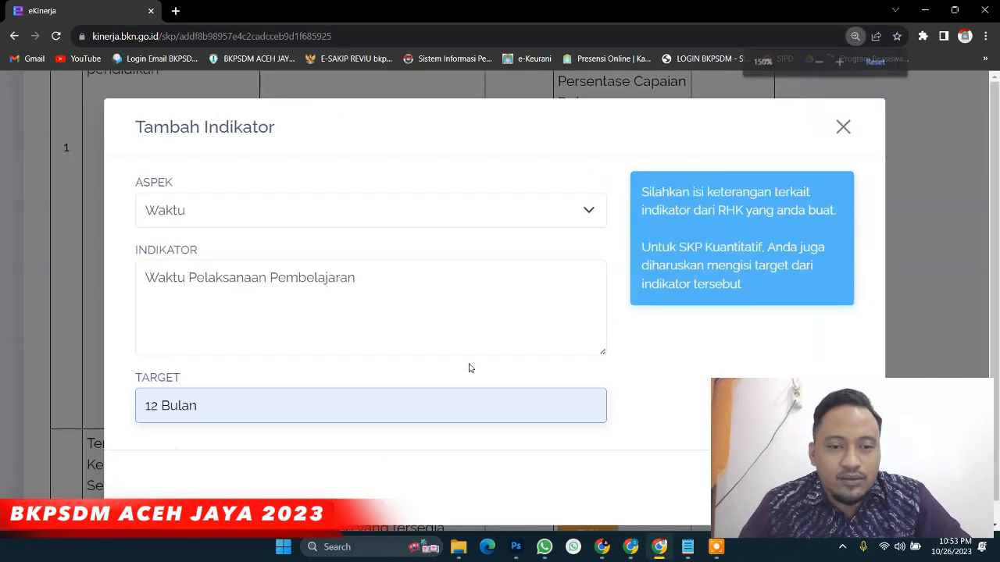
{"action": "key", "text": "ctrl+minus"}
{"action": "key", "text": "ctrl+minus"}
{"action": "key", "text": "ctrl+minus"}
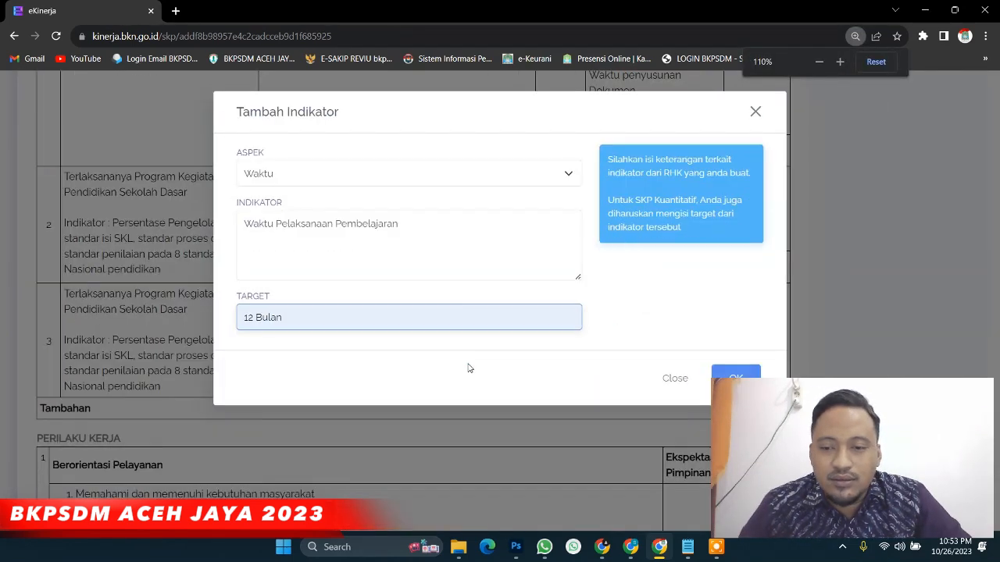
{"action": "left_click", "coordinate": [702, 356]}
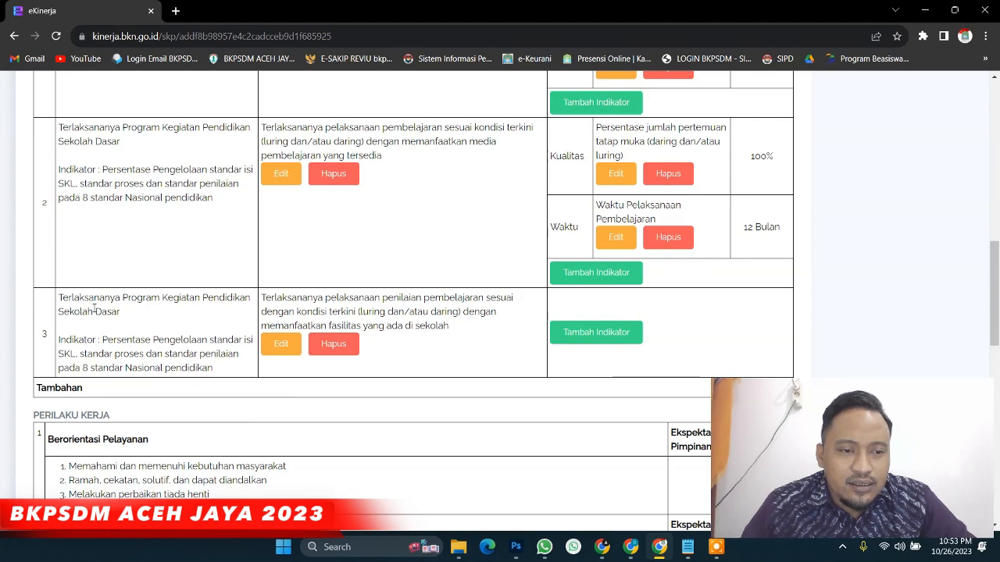
Add a Kualitas assessment-results indicator to RHK row 3 with a 100% target
{"action": "scroll", "coordinate": [162, 200], "scroll_direction": "down", "scroll_amount": 2}
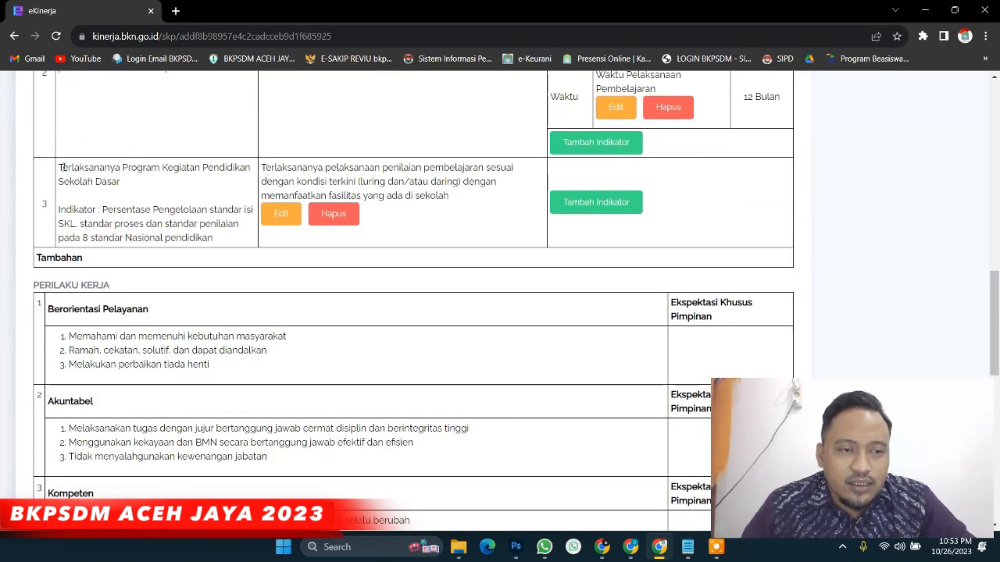
{"action": "left_click_drag", "start_coordinate": [61, 167], "coordinate": [278, 190]}
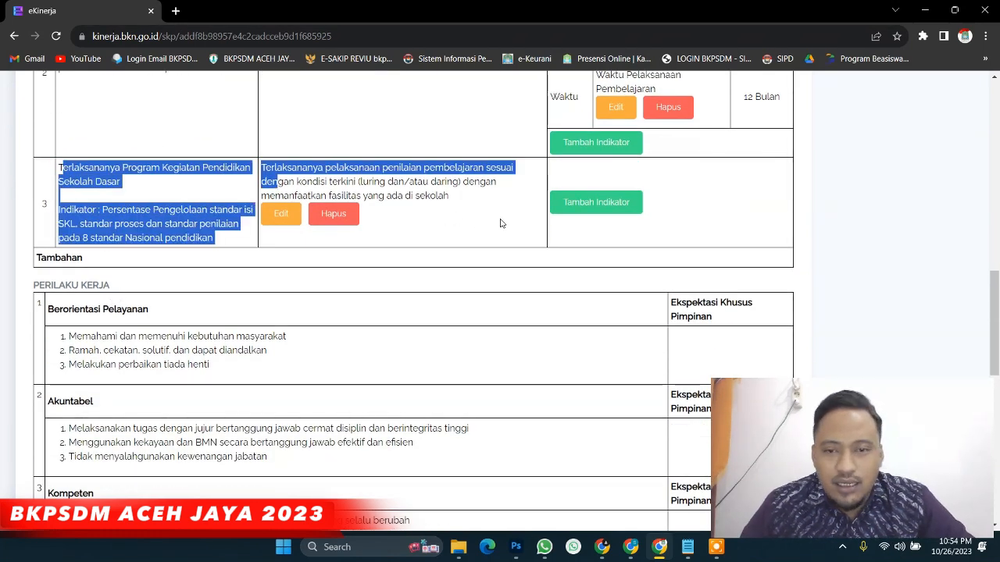
{"action": "left_click", "coordinate": [609, 204]}
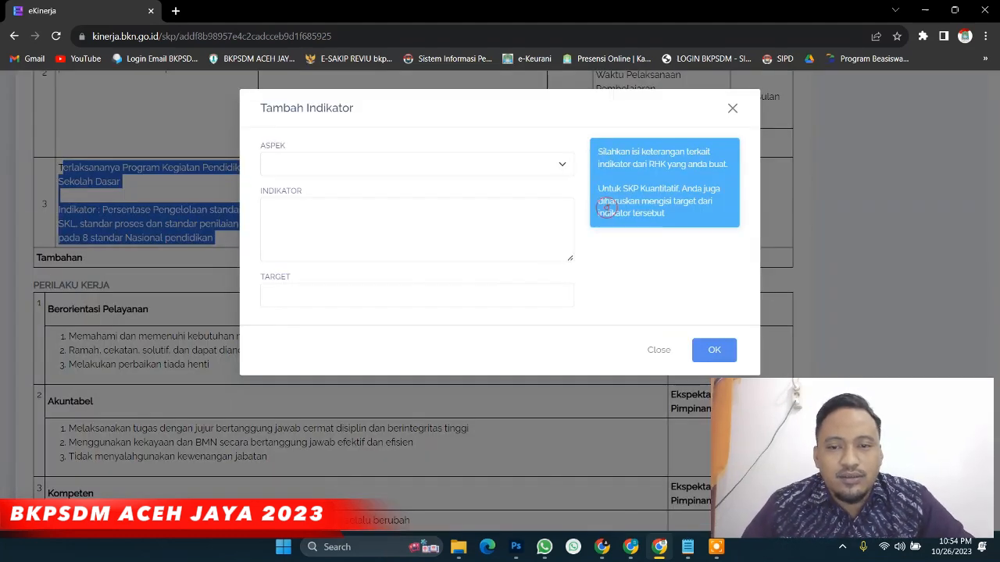
{"action": "left_click", "coordinate": [439, 164]}
{"action": "left_click", "coordinate": [433, 182]}
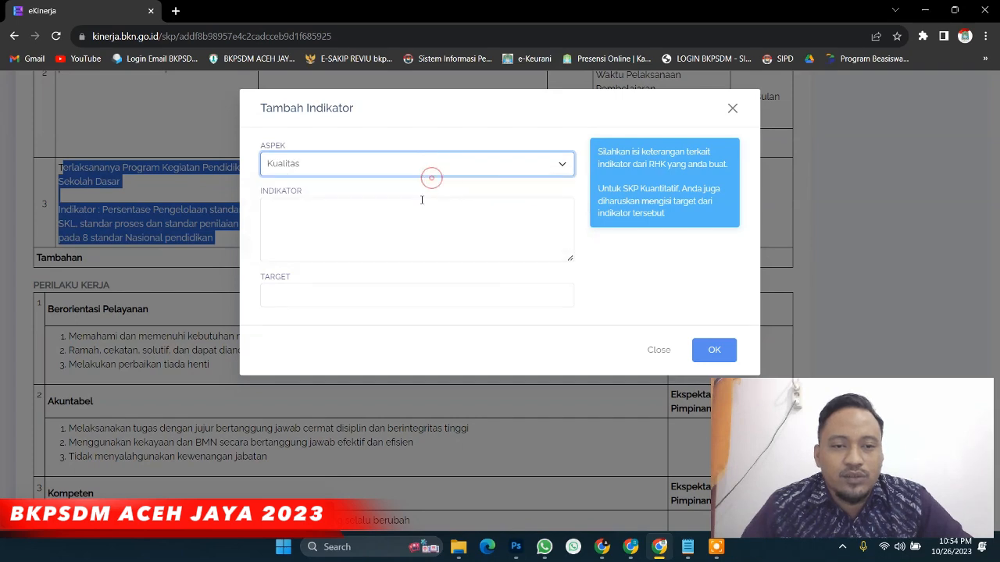
{"action": "left_click", "coordinate": [414, 224]}
{"action": "type", "text": "Persentase Capaian hasil penilaian/evaluasi berdasarkan nilai PK Guru"}
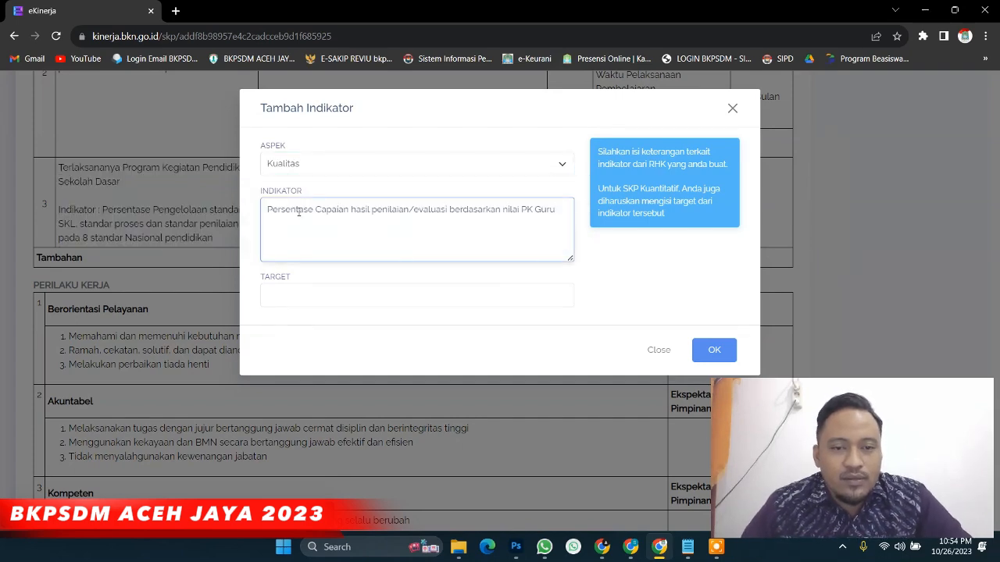
{"action": "key", "text": "ctrl+plus"}
{"action": "key", "text": "ctrl+plus"}
{"action": "key", "text": "ctrl+plus"}
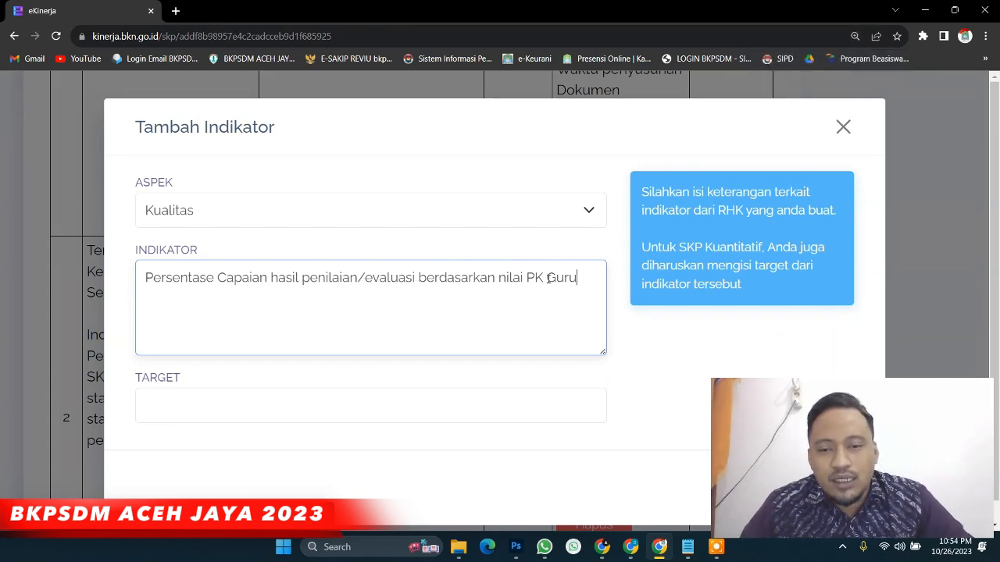
{"action": "left_click", "coordinate": [259, 413]}
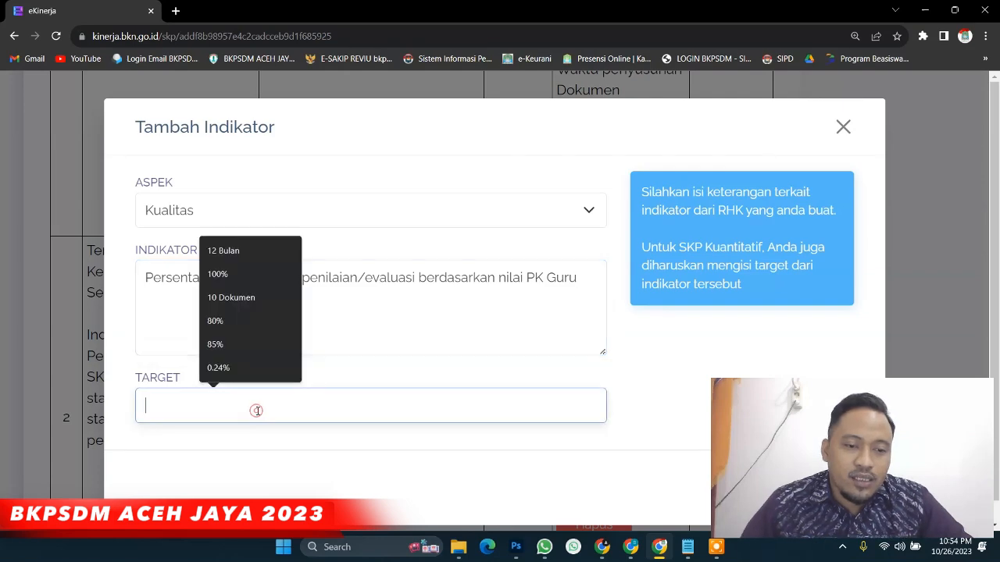
{"action": "left_click", "coordinate": [259, 279]}
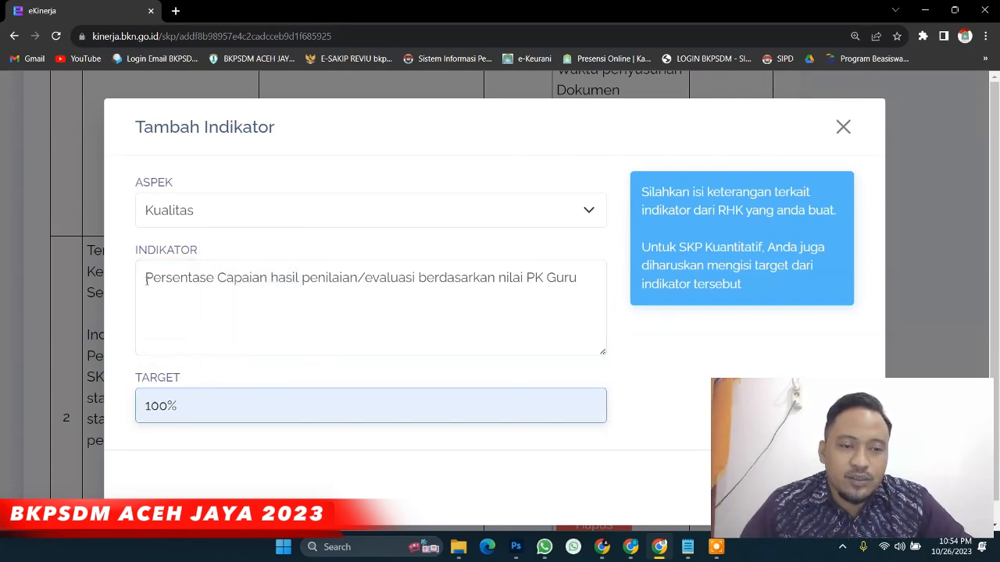
{"action": "key", "text": "ctrl+minus"}
{"action": "key", "text": "ctrl+minus"}
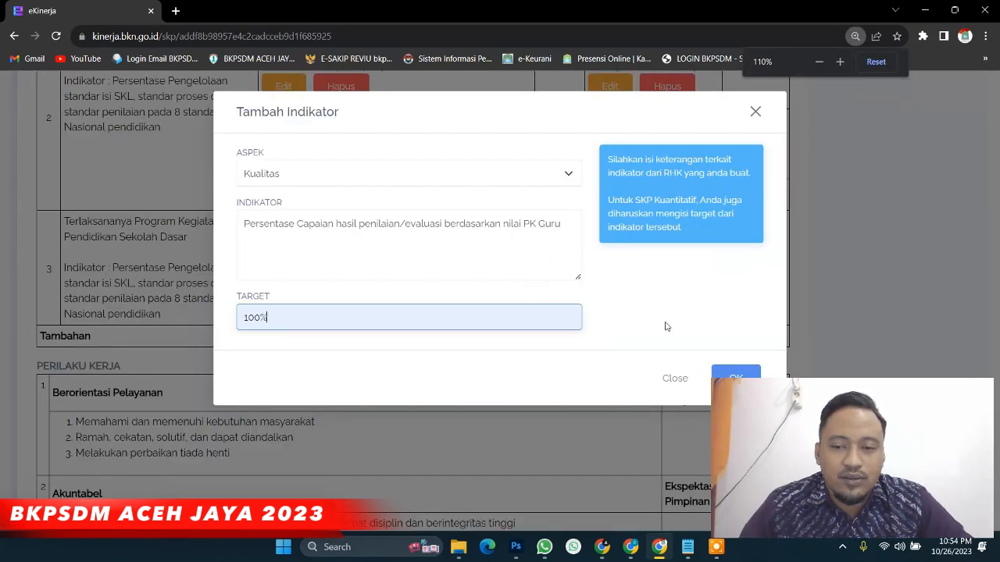
{"action": "key", "text": "ctrl+minus"}
{"action": "left_click", "coordinate": [720, 352]}
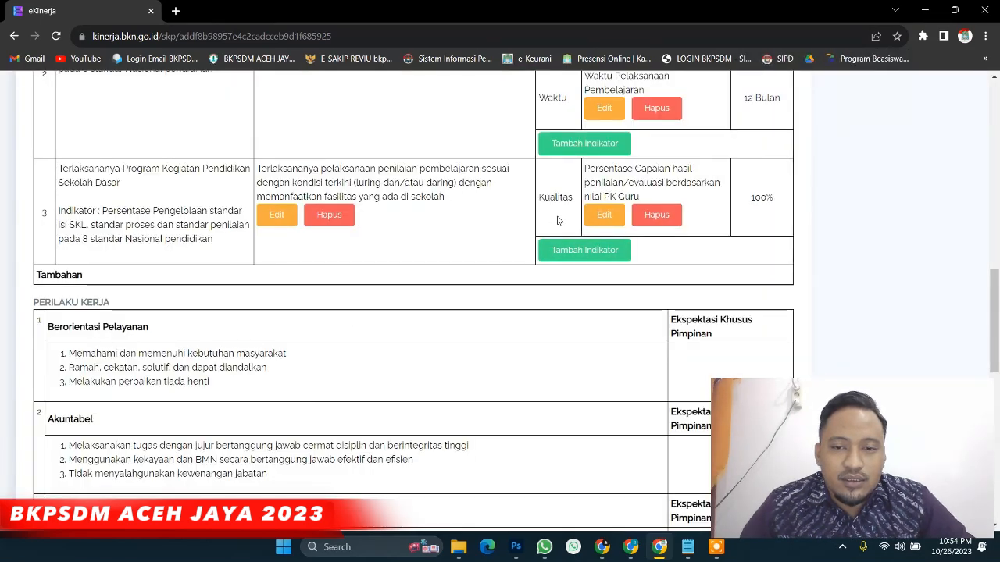
Add the Waktu indicator 'Waktu pelaksanaan Evaluasi' to row 3 with target 12 Bulan
{"action": "left_click", "coordinate": [574, 251]}
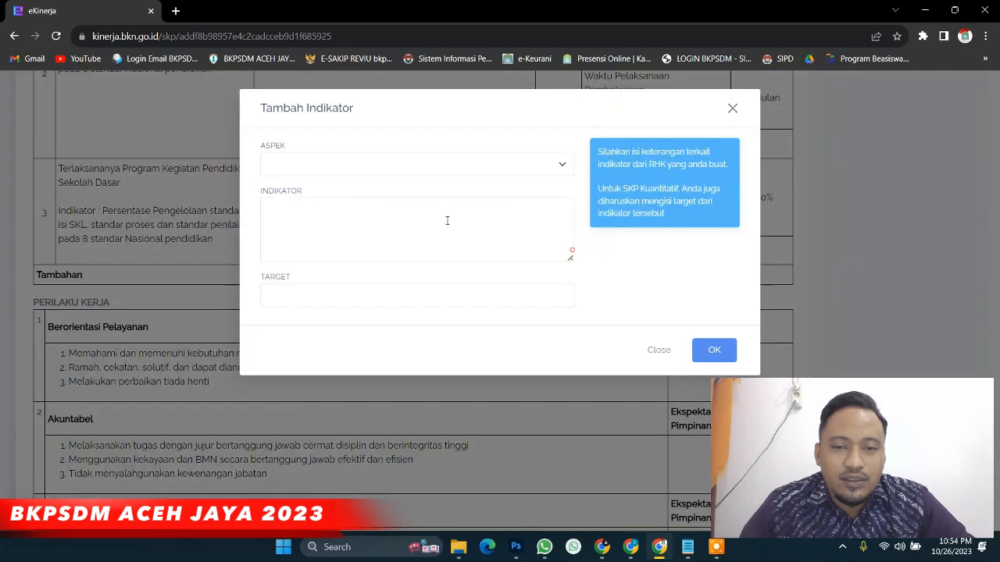
{"action": "key", "text": "ctrl+plus"}
{"action": "key", "text": "ctrl+plus"}
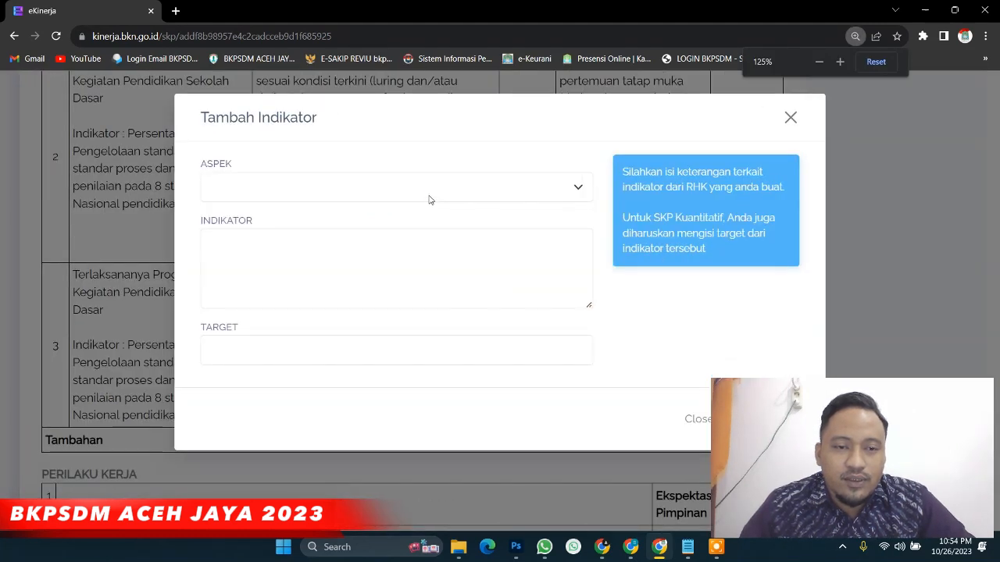
{"action": "left_click", "coordinate": [428, 200]}
{"action": "left_click", "coordinate": [414, 234]}
{"action": "left_click", "coordinate": [340, 246]}
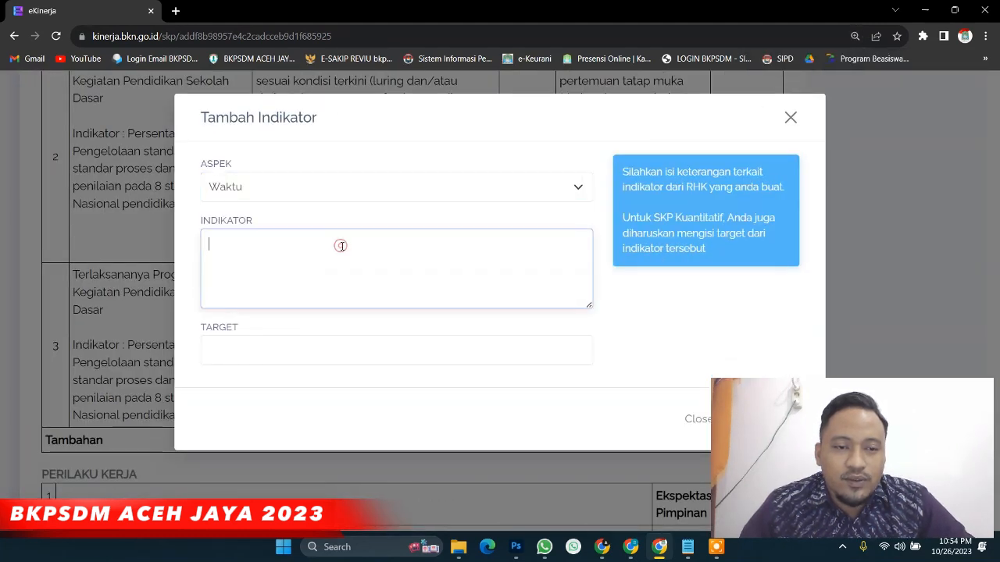
{"action": "type", "text": "Waktu pelaksanaan Evaluasi"}
{"action": "left_click", "coordinate": [261, 349]}
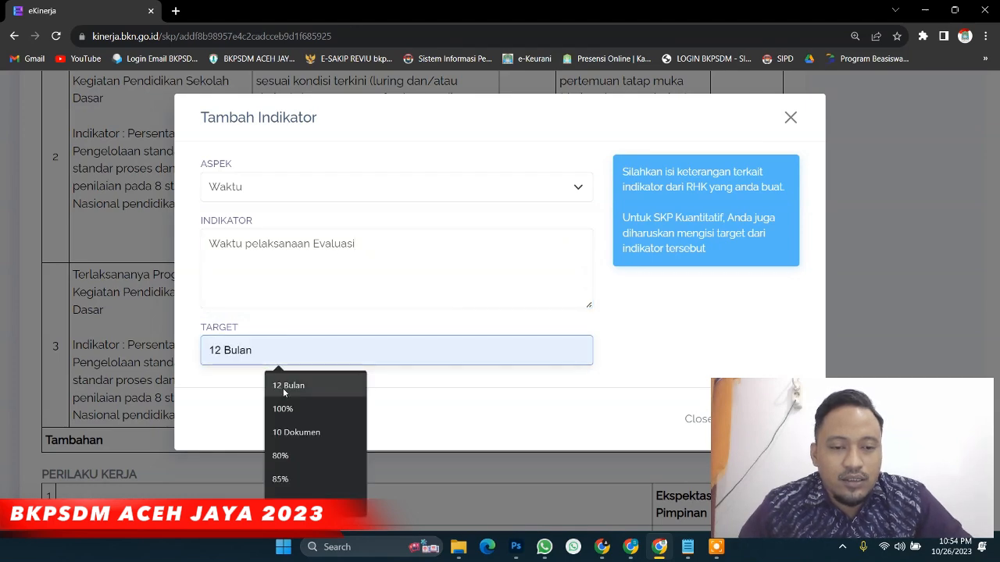
{"action": "left_click", "coordinate": [286, 386]}
{"action": "key", "text": "ctrl+minus"}
{"action": "key", "text": "ctrl+minus"}
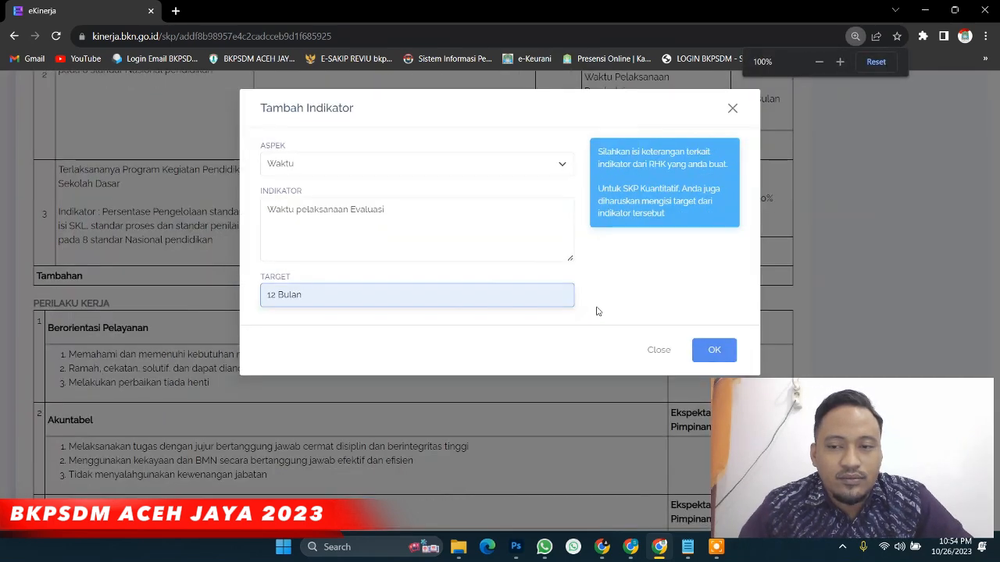
{"action": "left_click", "coordinate": [712, 350]}
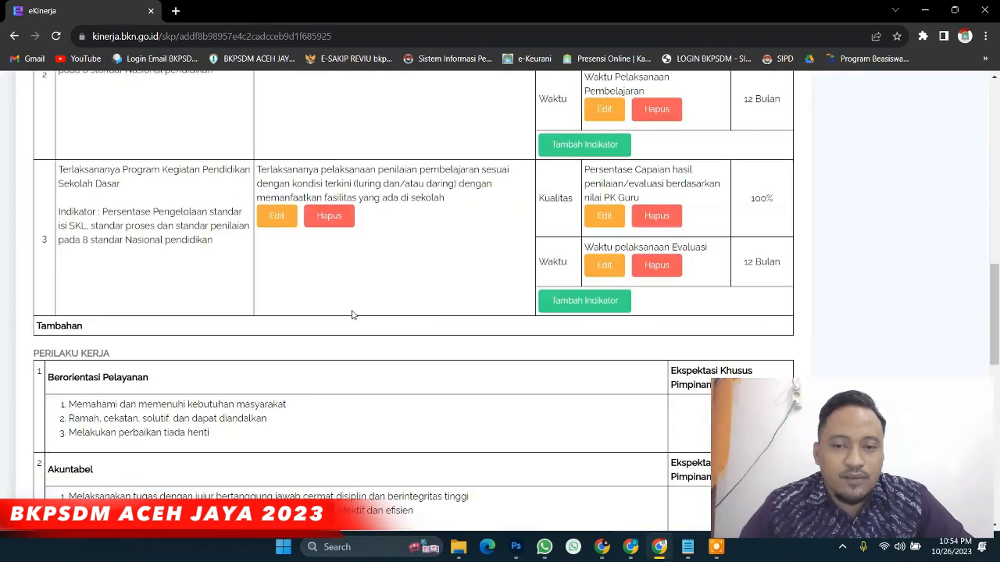
{"action": "scroll", "coordinate": [565, 313], "scroll_direction": "up", "scroll_amount": 5}
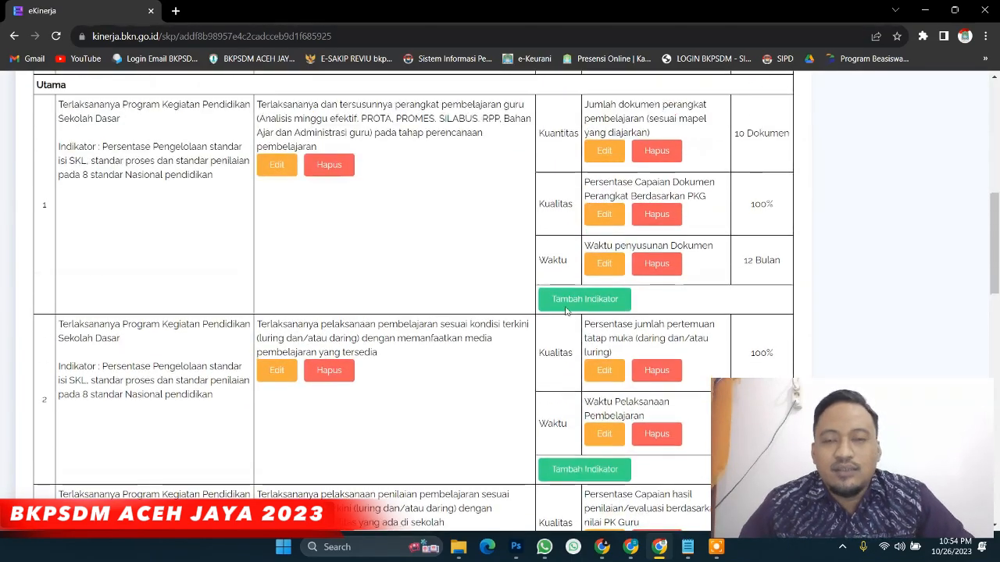
{"action": "scroll", "coordinate": [567, 311], "scroll_direction": "up", "scroll_amount": 1}
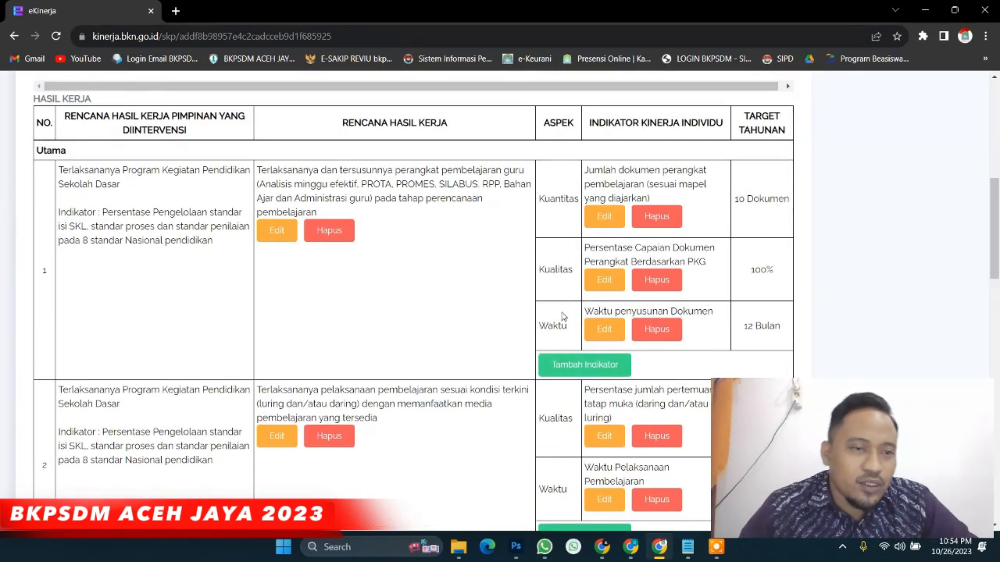
{"action": "scroll", "coordinate": [564, 319], "scroll_direction": "down", "scroll_amount": 3}
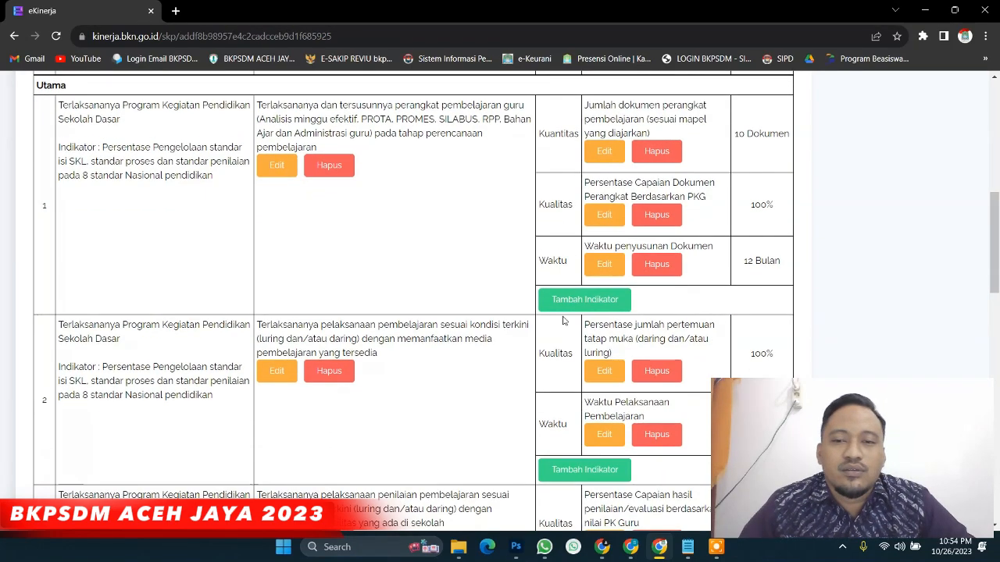
{"action": "scroll", "coordinate": [555, 319], "scroll_direction": "down", "scroll_amount": 10}
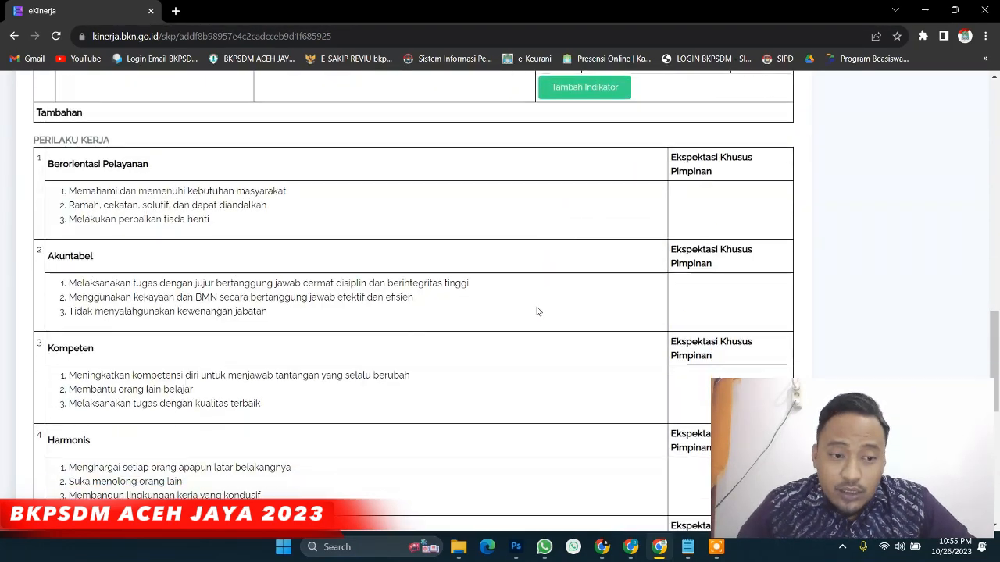
{"action": "scroll", "coordinate": [538, 322], "scroll_direction": "down", "scroll_amount": 2}
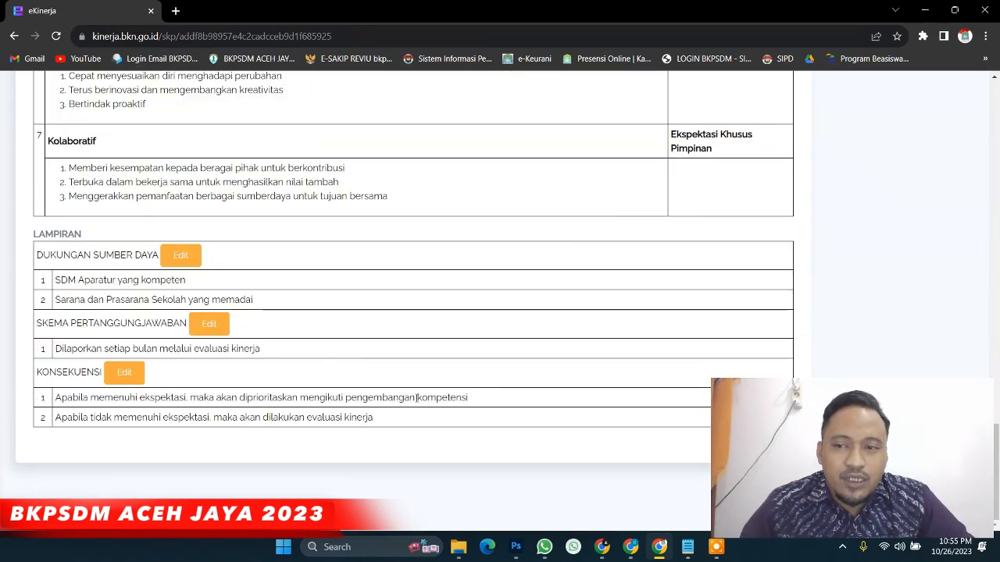
{"action": "scroll", "coordinate": [412, 399], "scroll_direction": "up", "scroll_amount": 2}
{"action": "scroll", "coordinate": [411, 399], "scroll_direction": "up", "scroll_amount": 15}
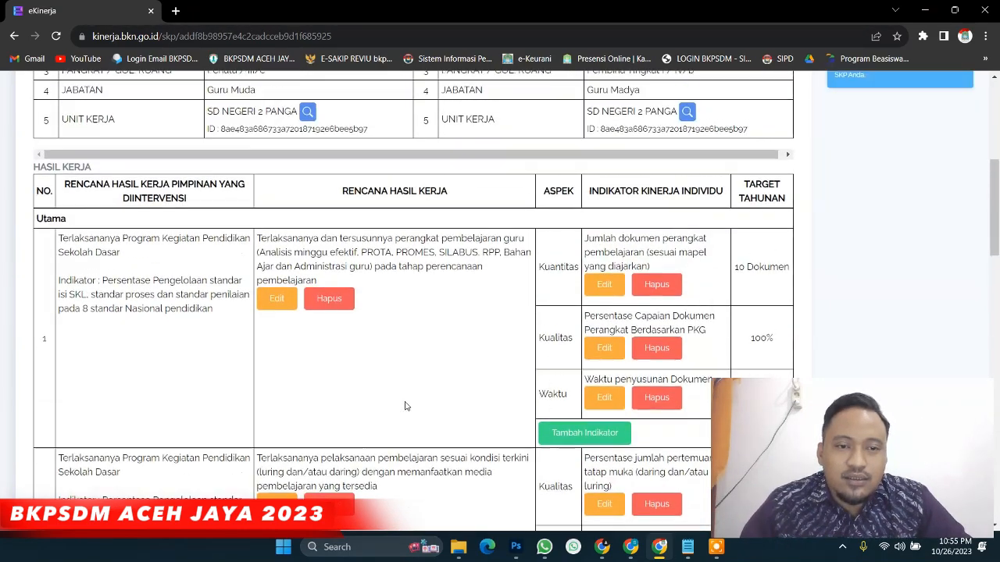
{"action": "scroll", "coordinate": [405, 407], "scroll_direction": "down", "scroll_amount": 2}
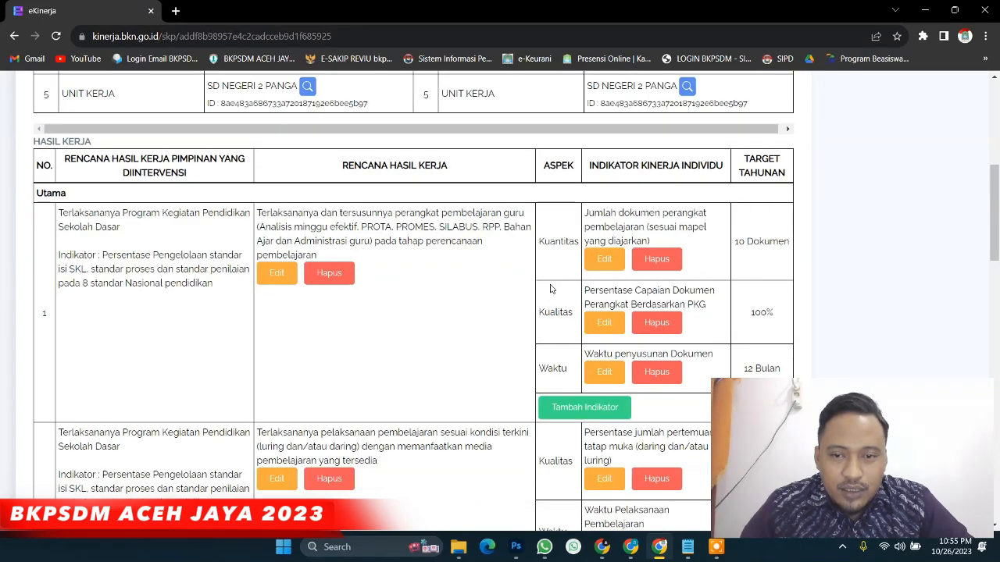
{"action": "scroll", "coordinate": [594, 288], "scroll_direction": "down", "scroll_amount": 1}
{"action": "scroll", "coordinate": [617, 289], "scroll_direction": "down", "scroll_amount": 2}
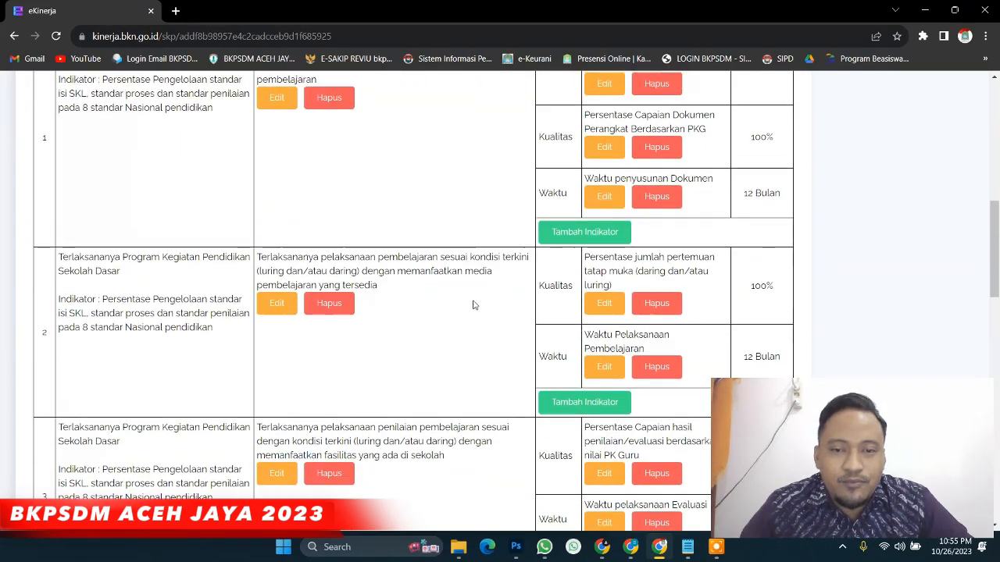
{"action": "scroll", "coordinate": [472, 306], "scroll_direction": "up", "scroll_amount": 5}
{"action": "scroll", "coordinate": [472, 306], "scroll_direction": "up", "scroll_amount": 3}
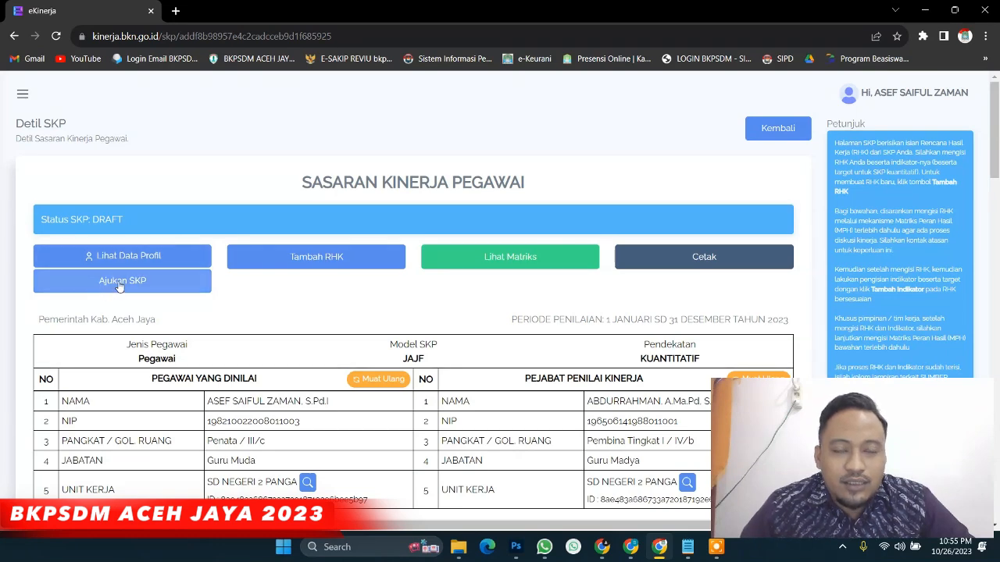
{"action": "key", "text": "ctrl+plus"}
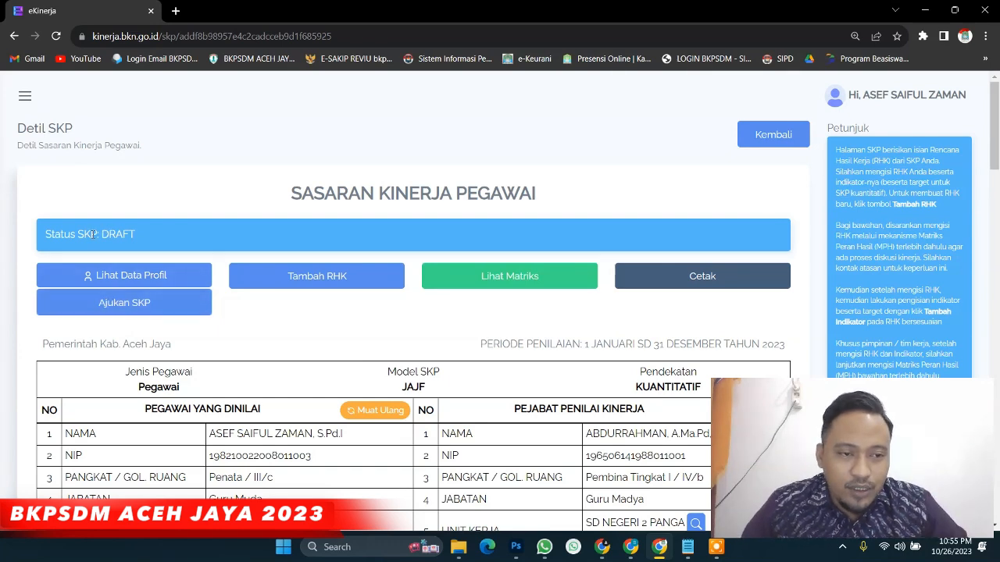
{"action": "left_click_drag", "start_coordinate": [102, 235], "coordinate": [136, 235]}
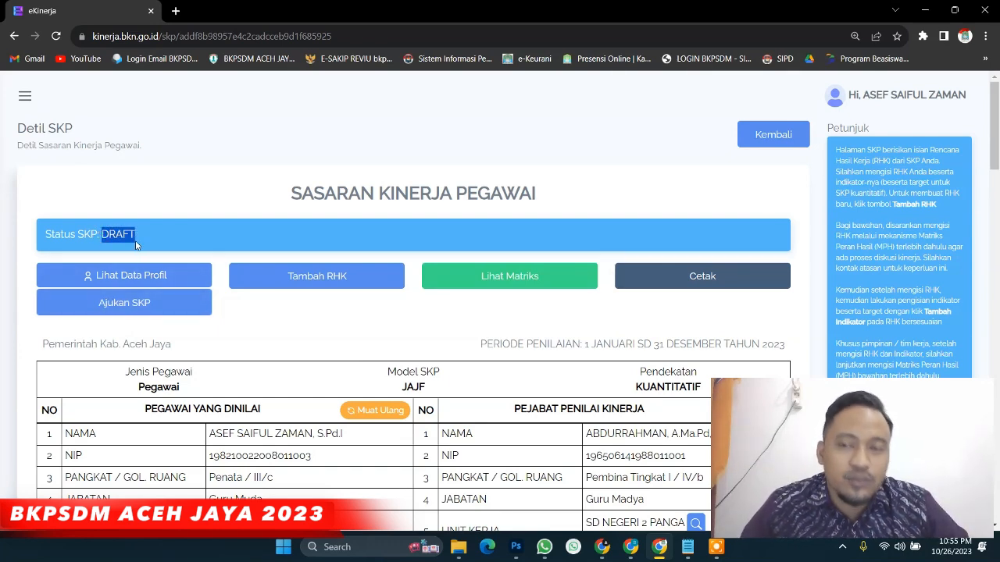
{"action": "left_click", "coordinate": [242, 319]}
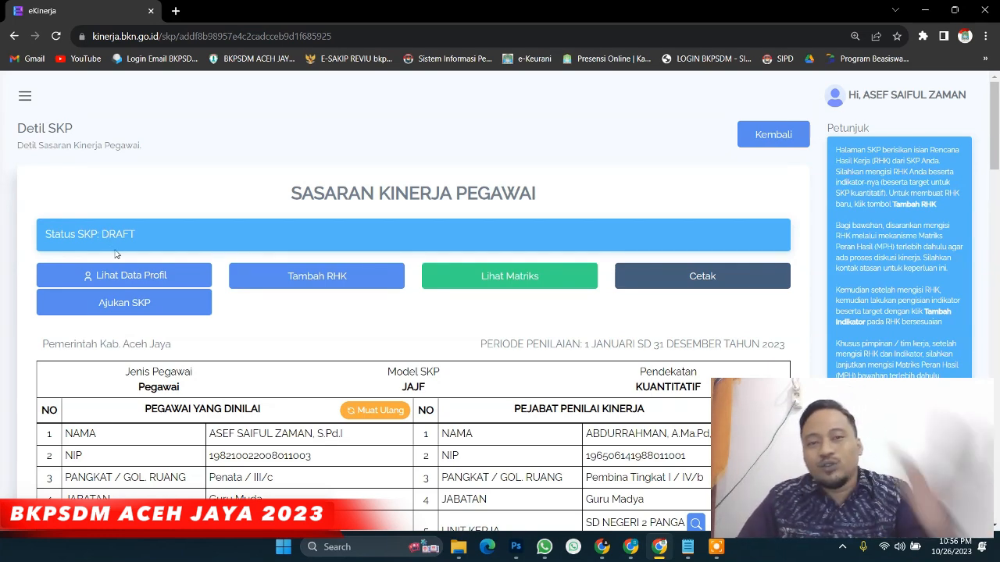
{"action": "left_click", "coordinate": [111, 305]}
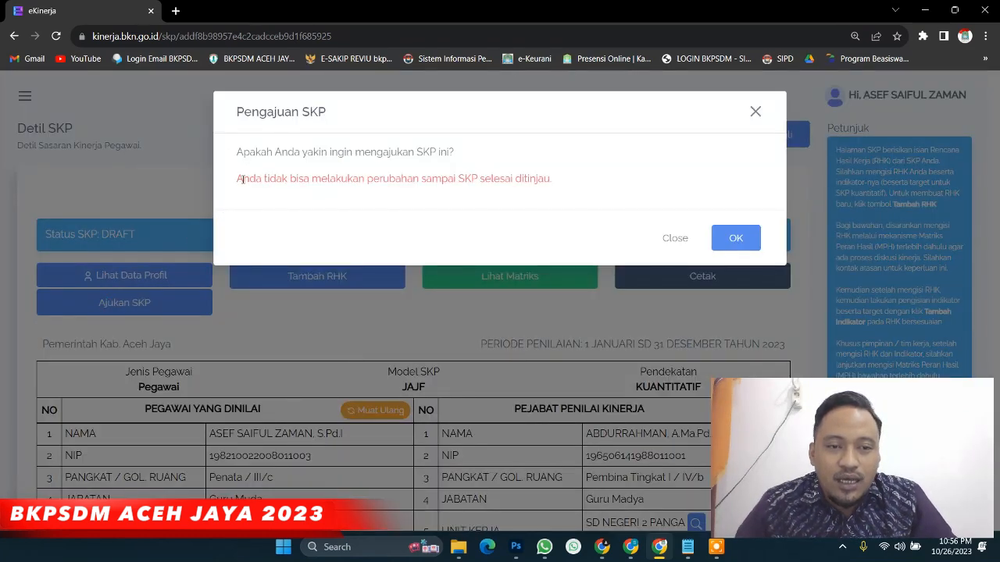
Review the Pengajuan SKP warning that edits become locked, then confirm the submission
{"action": "left_click_drag", "start_coordinate": [242, 180], "coordinate": [551, 196]}
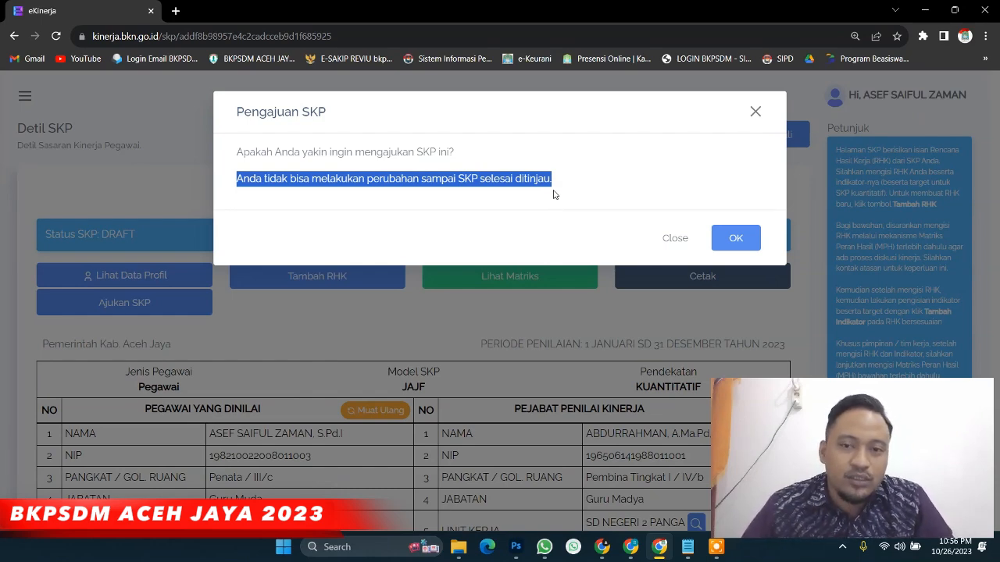
{"action": "left_click", "coordinate": [555, 208]}
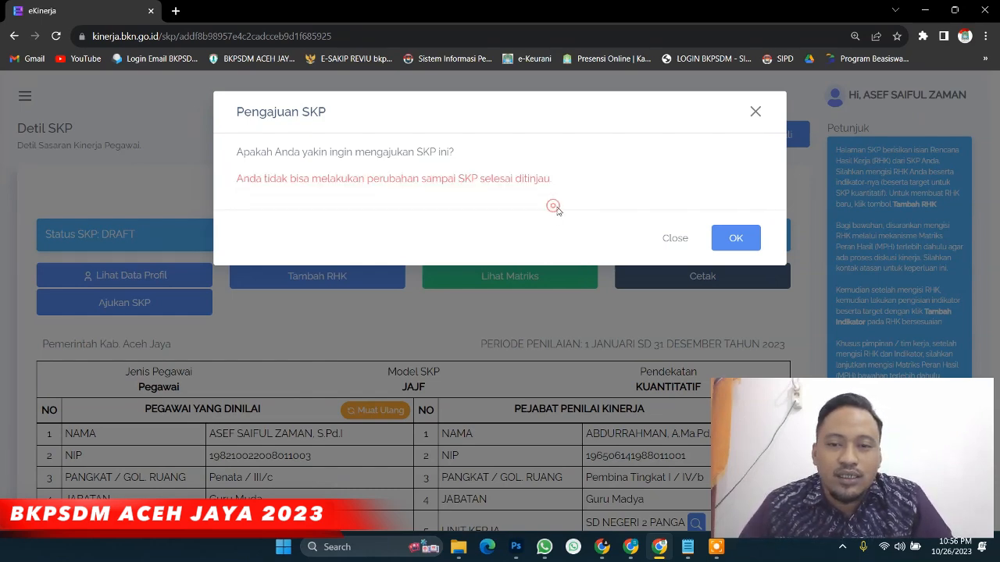
{"action": "left_click", "coordinate": [725, 247]}
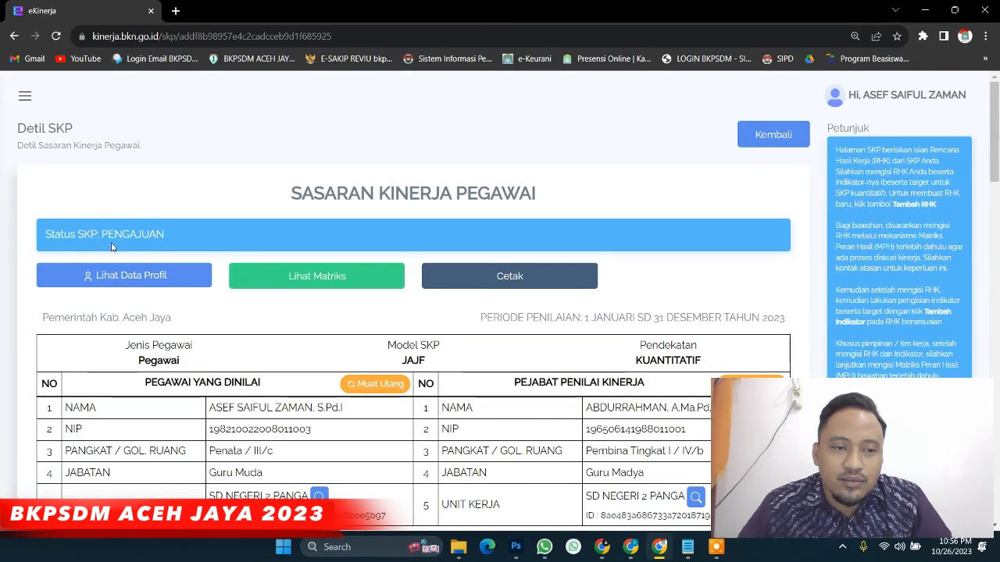
{"action": "left_click_drag", "start_coordinate": [102, 234], "coordinate": [170, 240]}
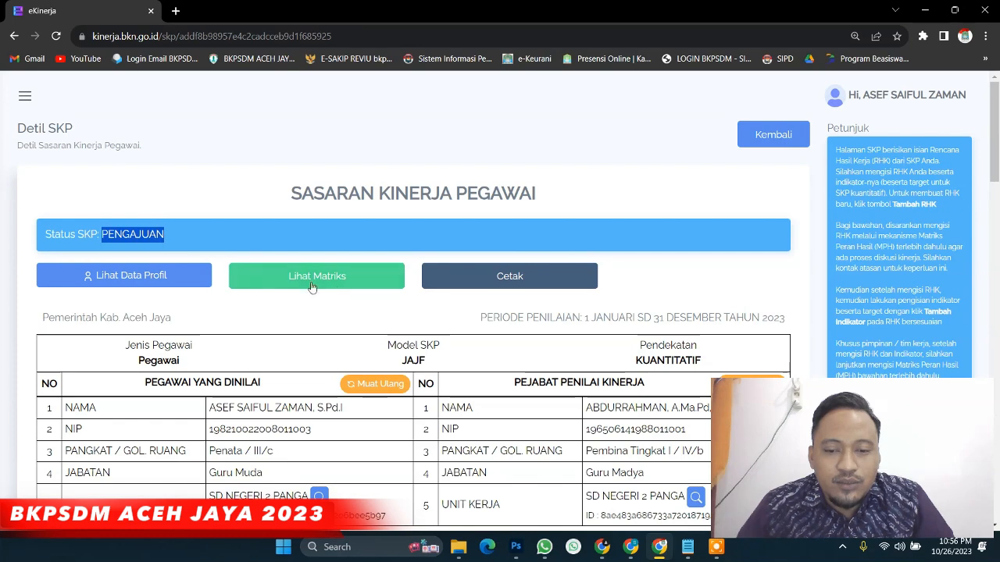
{"action": "mouse_move", "coordinate": [601, 548]}
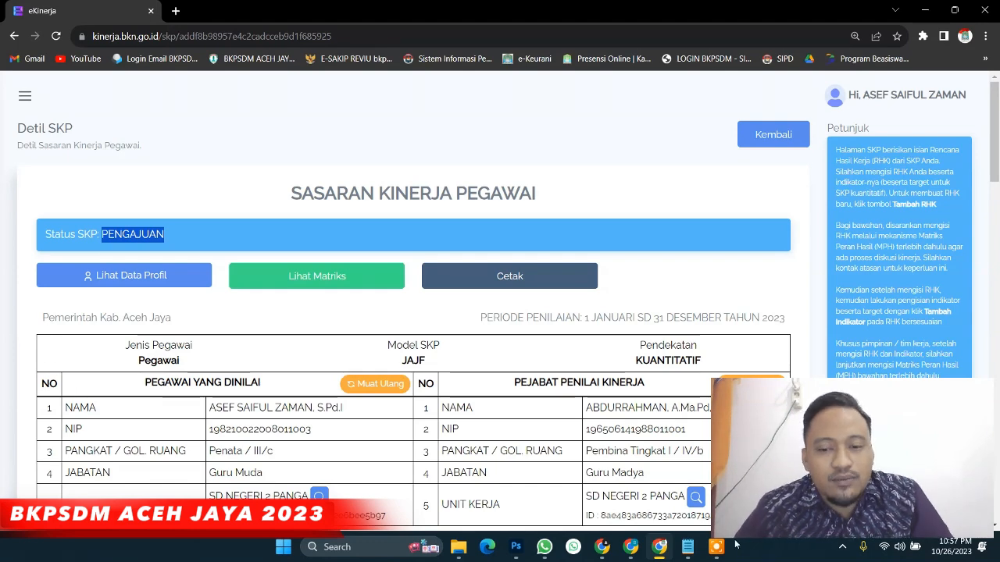
{"action": "mouse_move", "coordinate": [633, 550]}
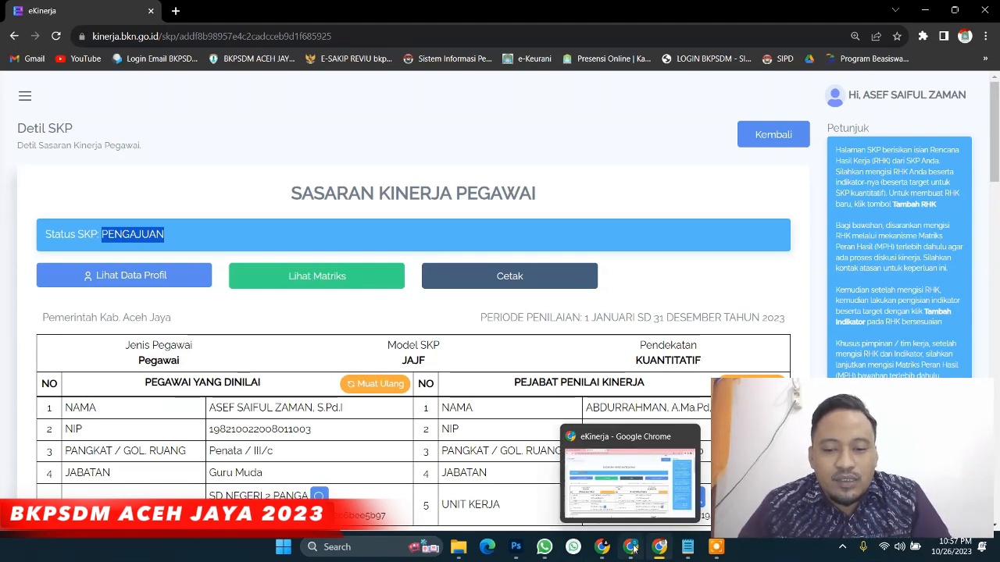
Switch to the supervisor's browser window and go to the supervisor's SKP list
{"action": "left_click", "coordinate": [633, 549]}
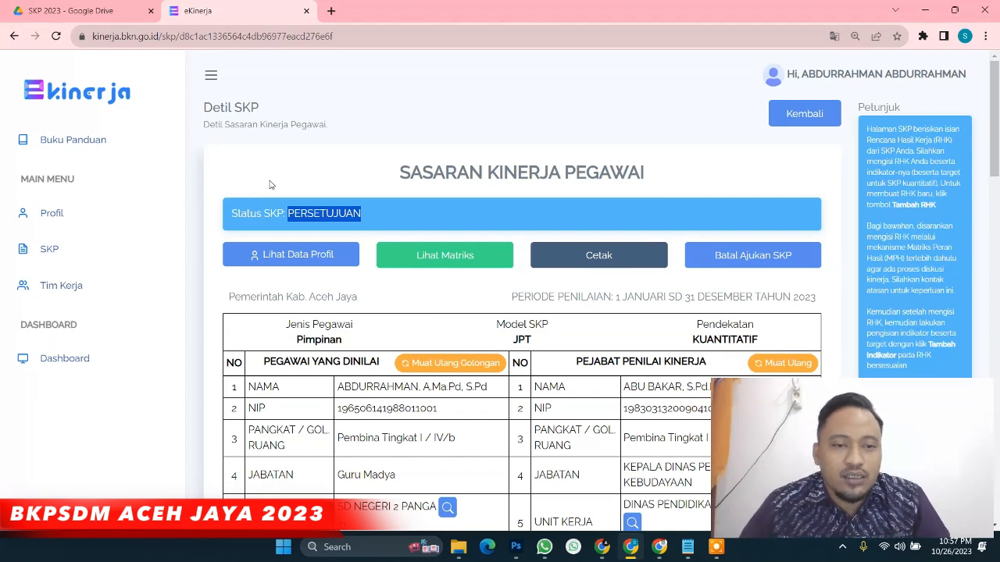
{"action": "left_click", "coordinate": [270, 184]}
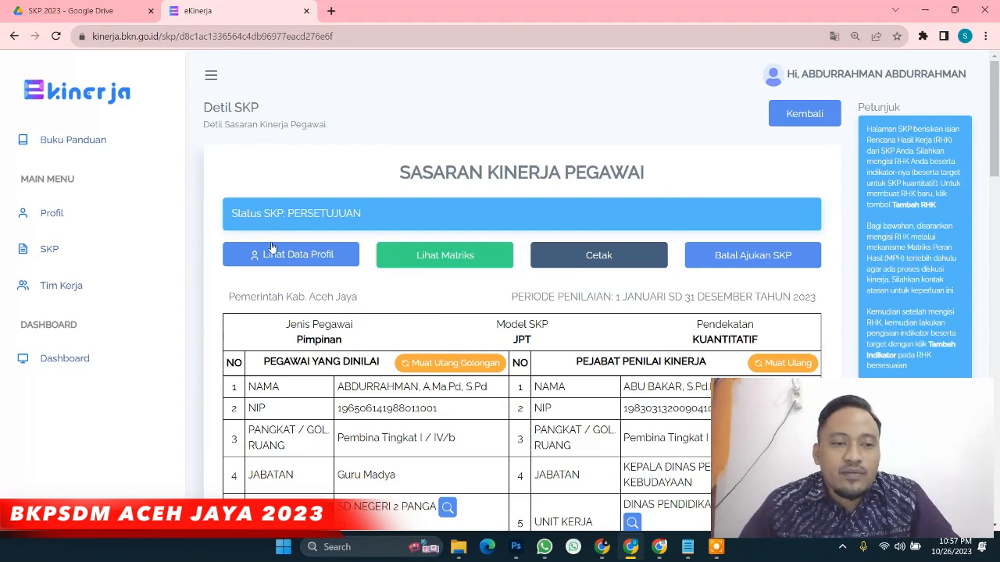
{"action": "left_click", "coordinate": [50, 251]}
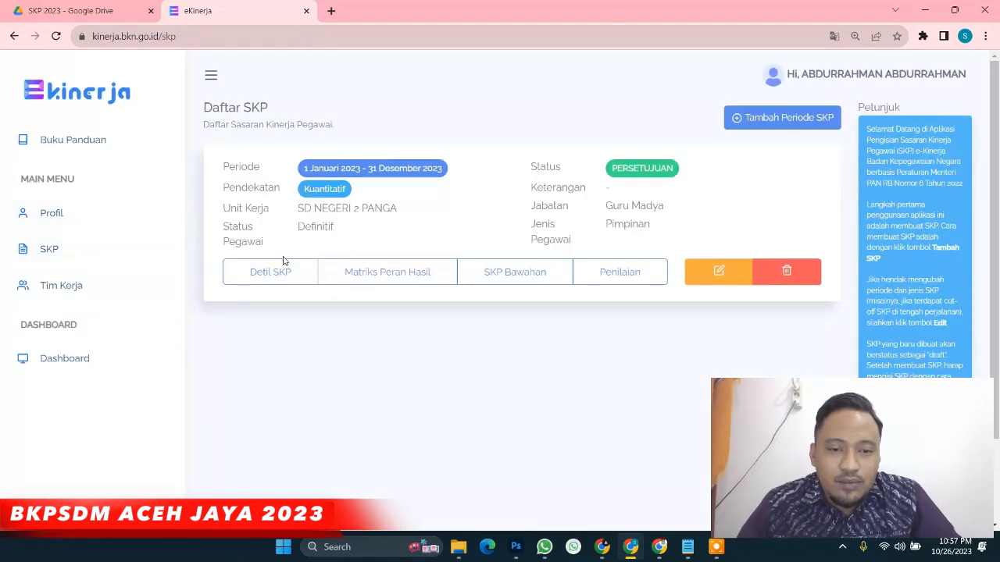
Open the 2023 SKP's SKP Bawahan list and zoom the browser back to 100%
{"action": "left_click", "coordinate": [252, 270]}
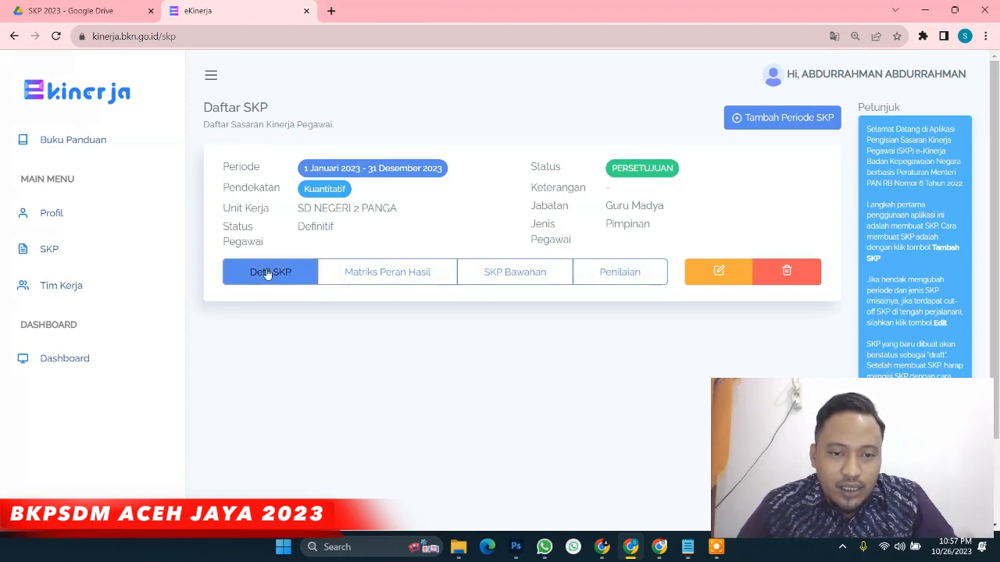
{"action": "left_click", "coordinate": [512, 280]}
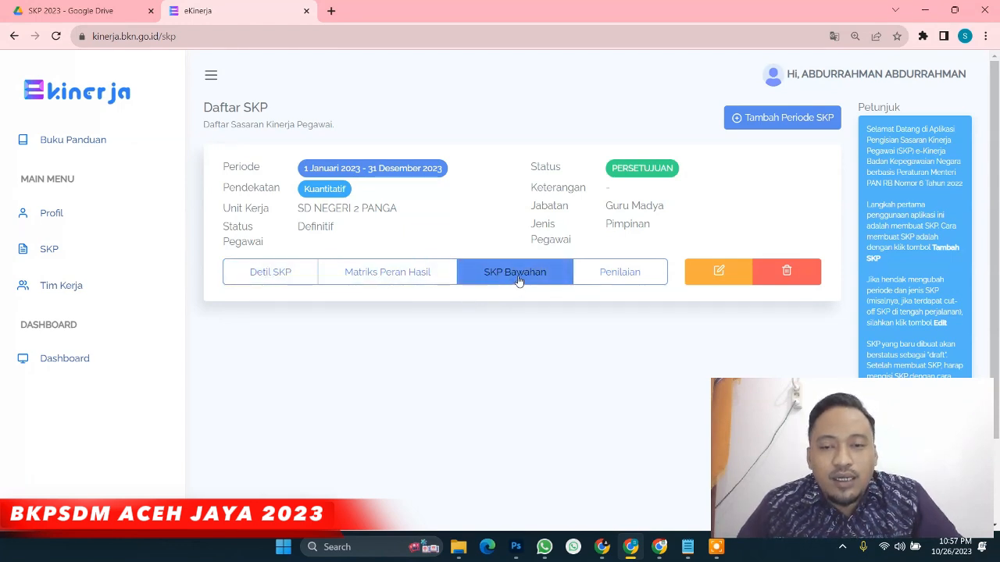
{"action": "left_click", "coordinate": [509, 277]}
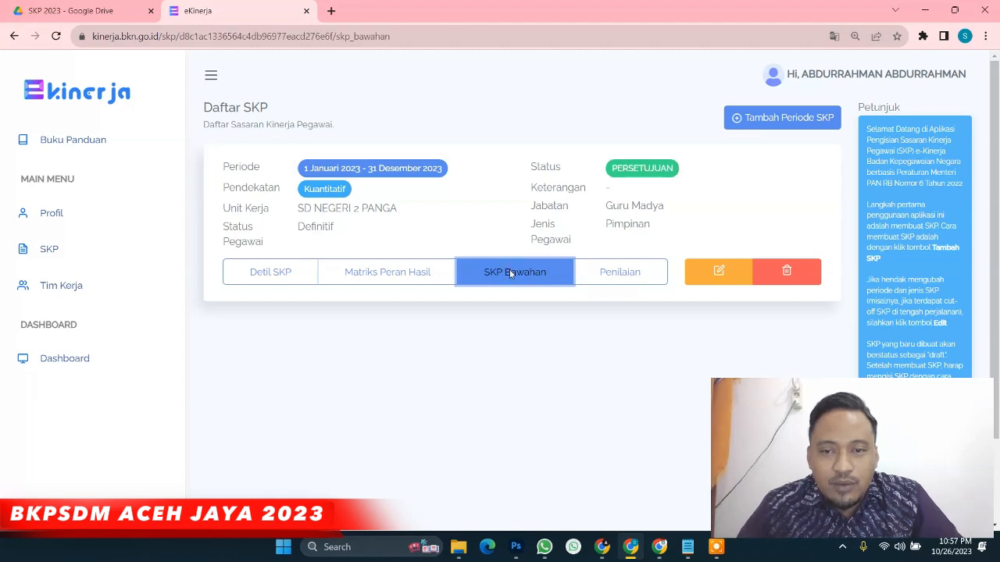
{"action": "scroll", "coordinate": [392, 323], "scroll_direction": "down", "scroll_amount": 1}
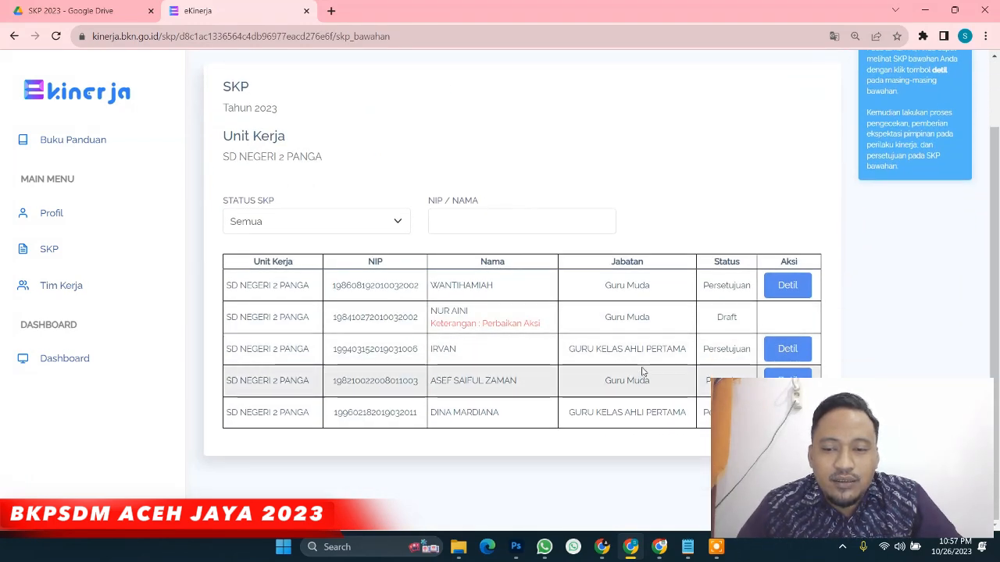
{"action": "key", "text": "ctrl+minus"}
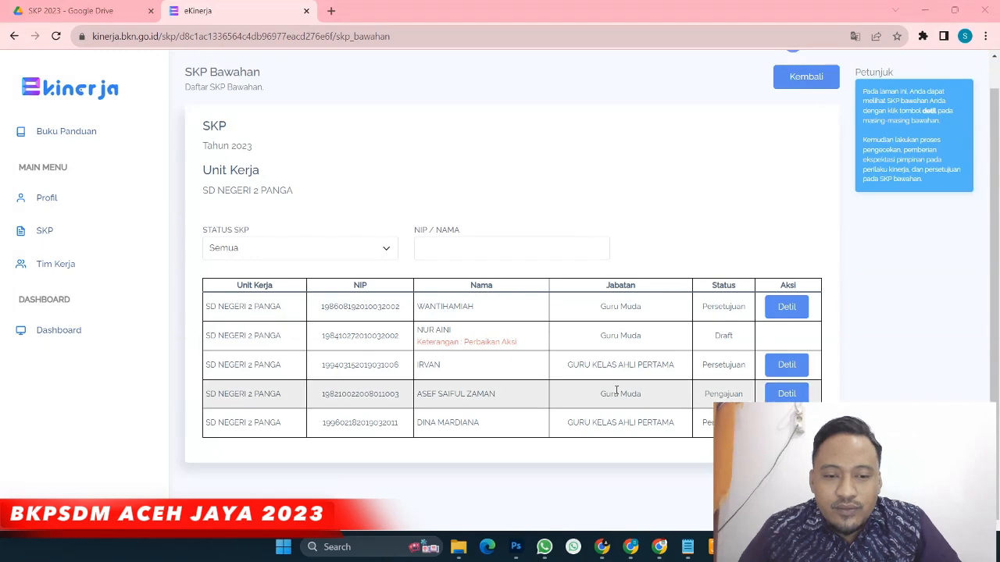
Open the subordinate's Pengajuan SKP details, scroll through it, and bring up Edit Status
{"action": "left_click", "coordinate": [788, 394]}
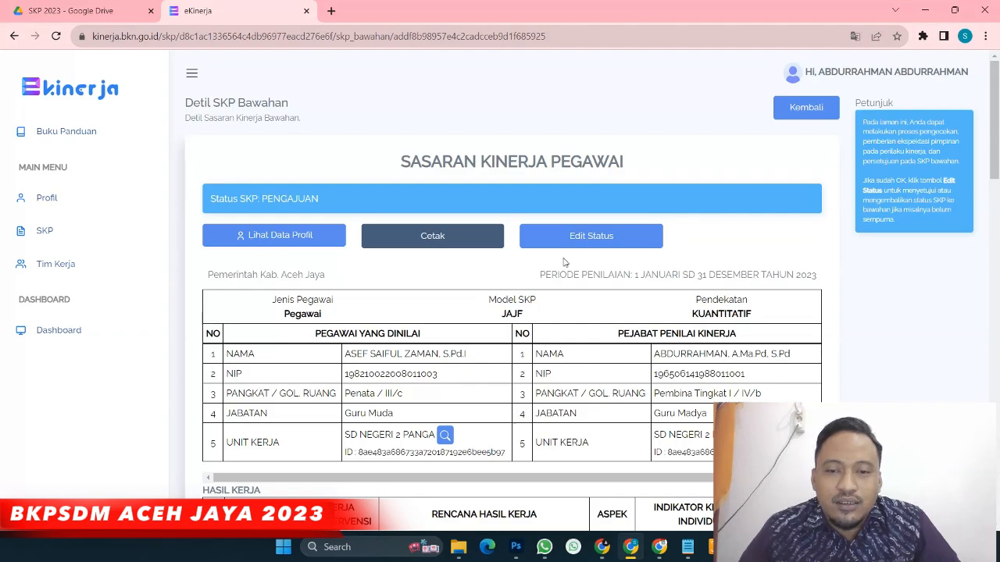
{"action": "scroll", "coordinate": [552, 272], "scroll_direction": "down", "scroll_amount": 4}
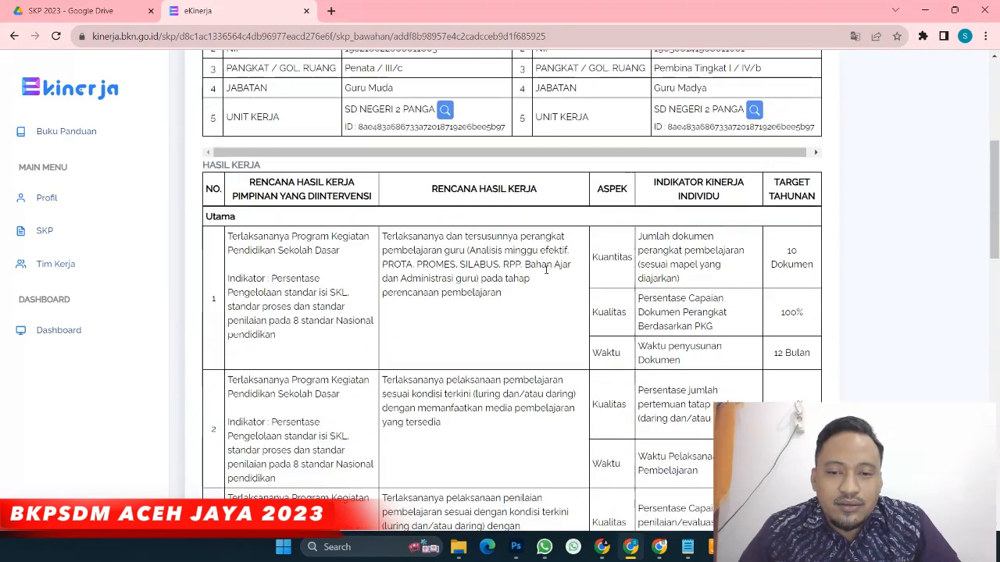
{"action": "scroll", "coordinate": [585, 273], "scroll_direction": "down", "scroll_amount": 4}
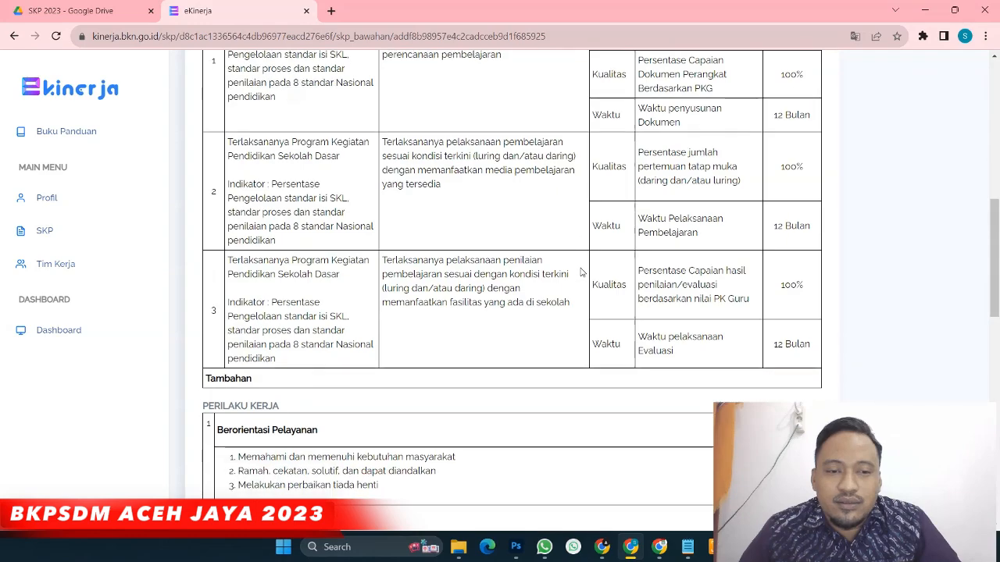
{"action": "scroll", "coordinate": [574, 275], "scroll_direction": "down", "scroll_amount": 6}
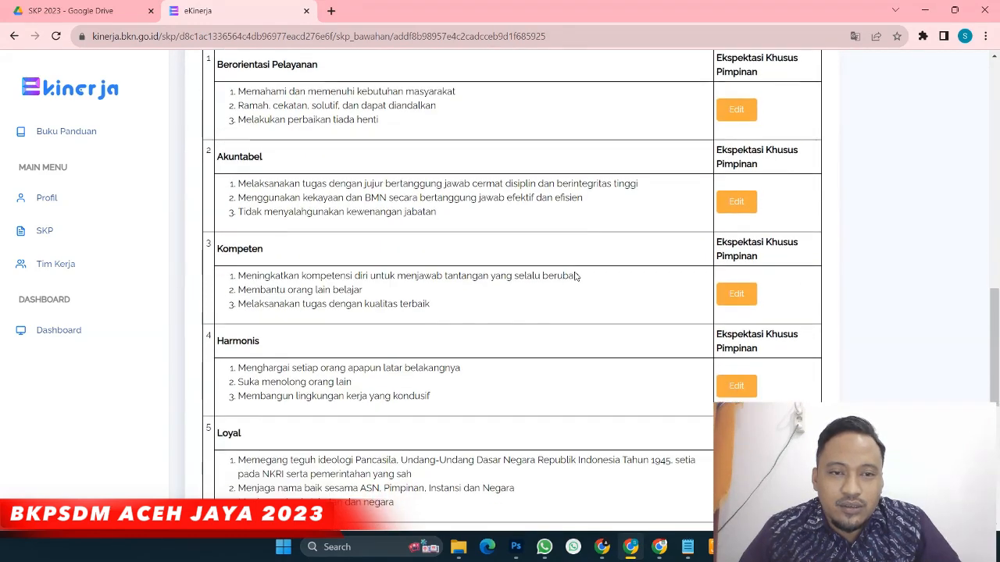
{"action": "scroll", "coordinate": [573, 279], "scroll_direction": "down", "scroll_amount": 3}
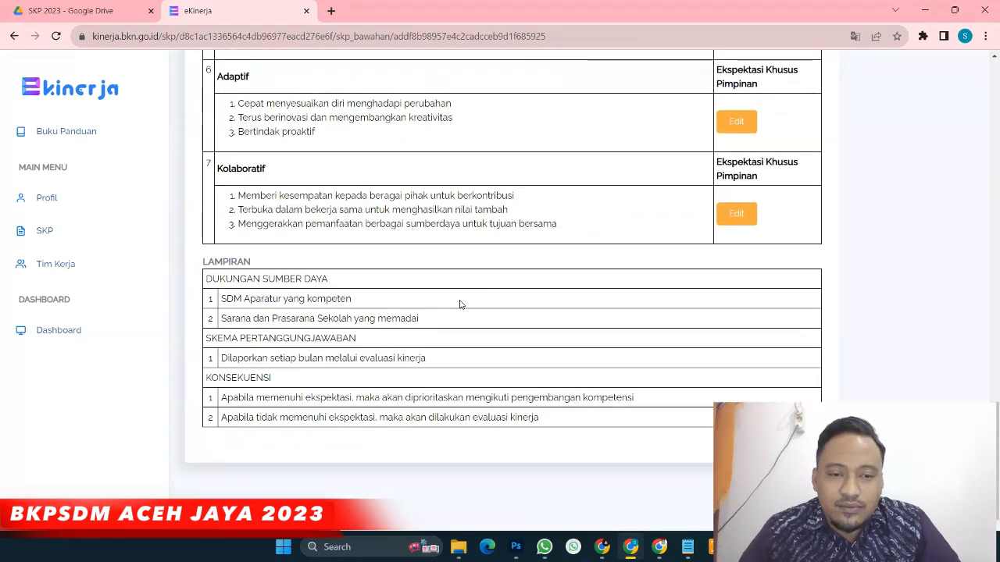
{"action": "scroll", "coordinate": [528, 328], "scroll_direction": "up", "scroll_amount": 15}
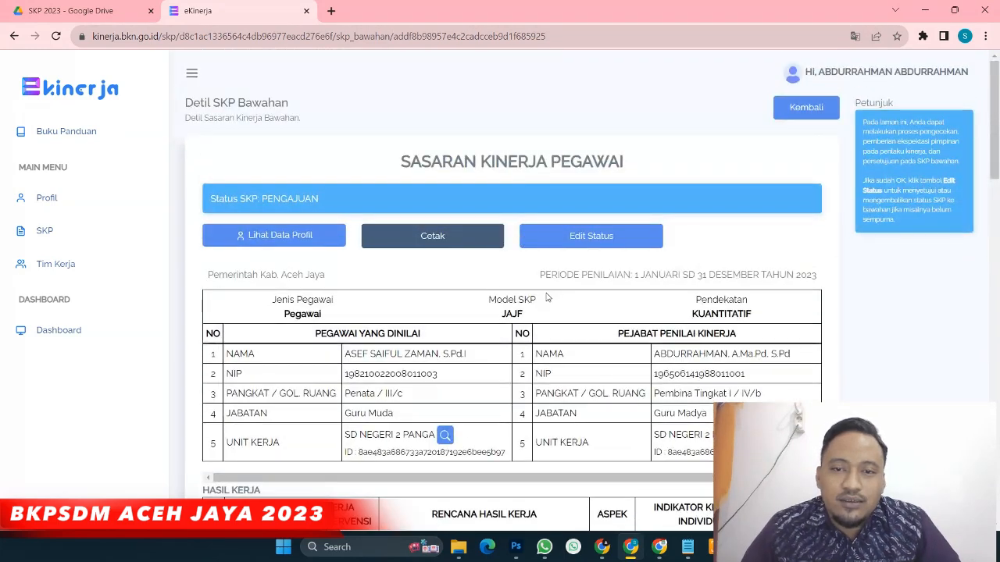
{"action": "left_click", "coordinate": [589, 244]}
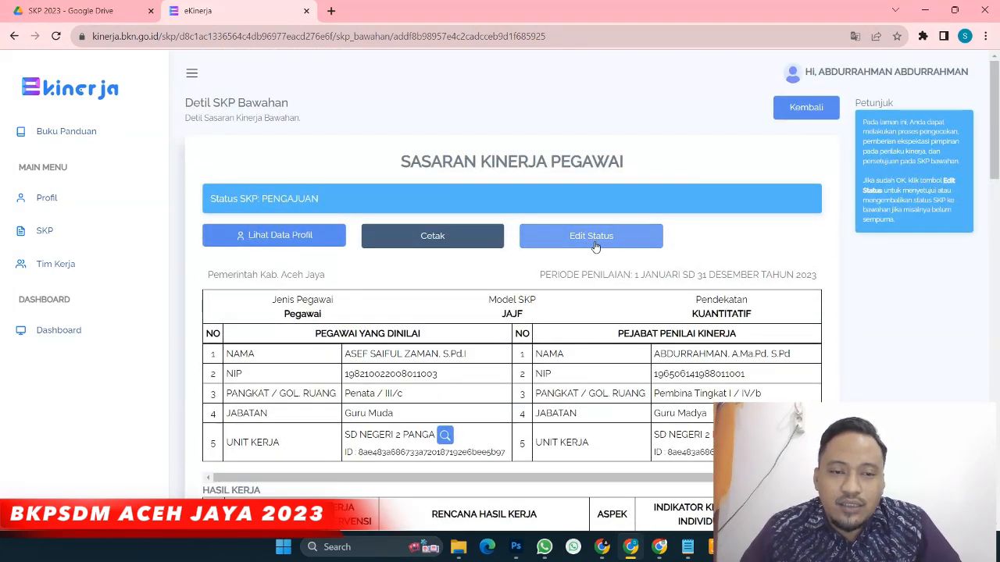
{"action": "left_click", "coordinate": [594, 242]}
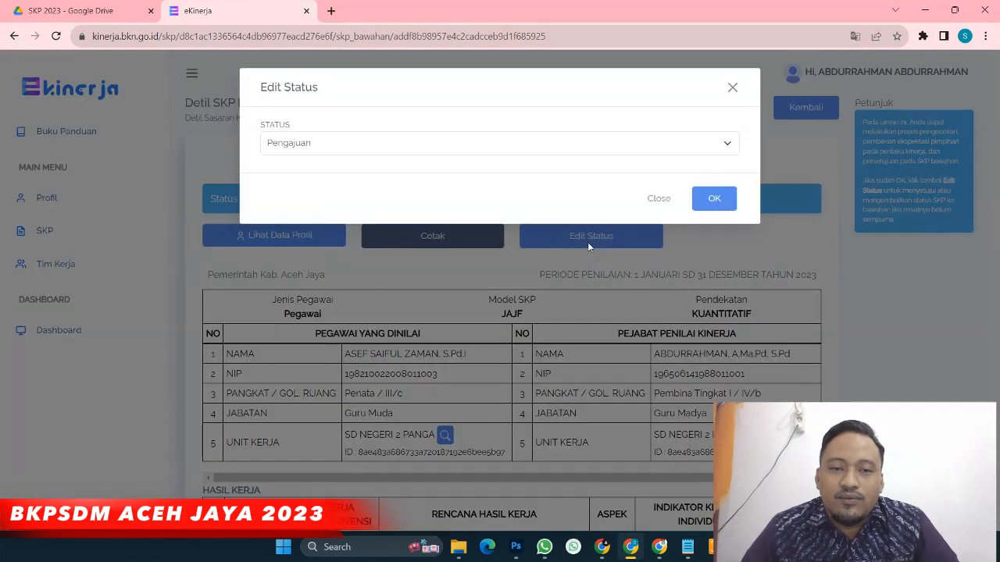
Try the STATUS options and write the KETERANGAN note 'tamban indikato'
{"action": "left_click", "coordinate": [320, 150]}
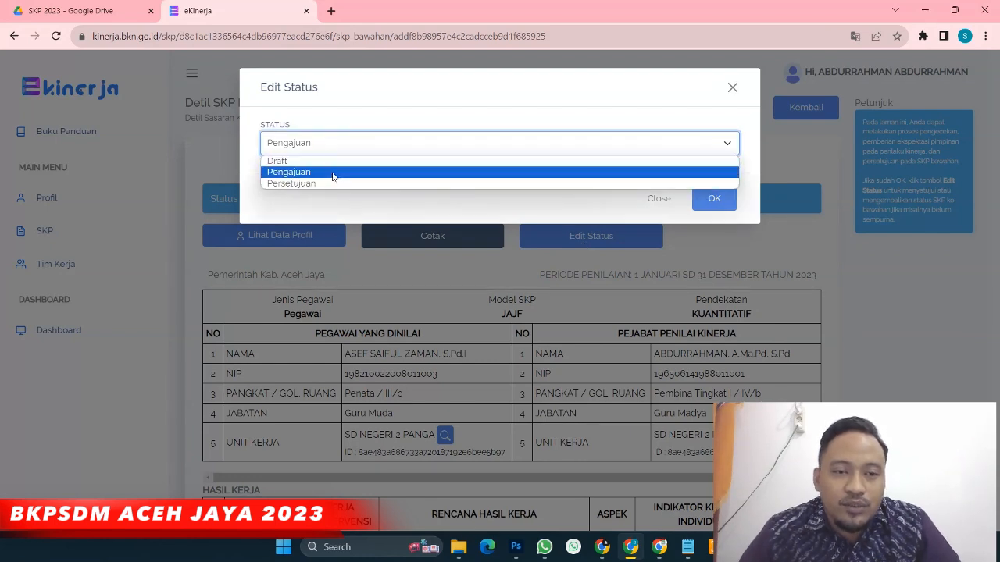
{"action": "left_click", "coordinate": [333, 184]}
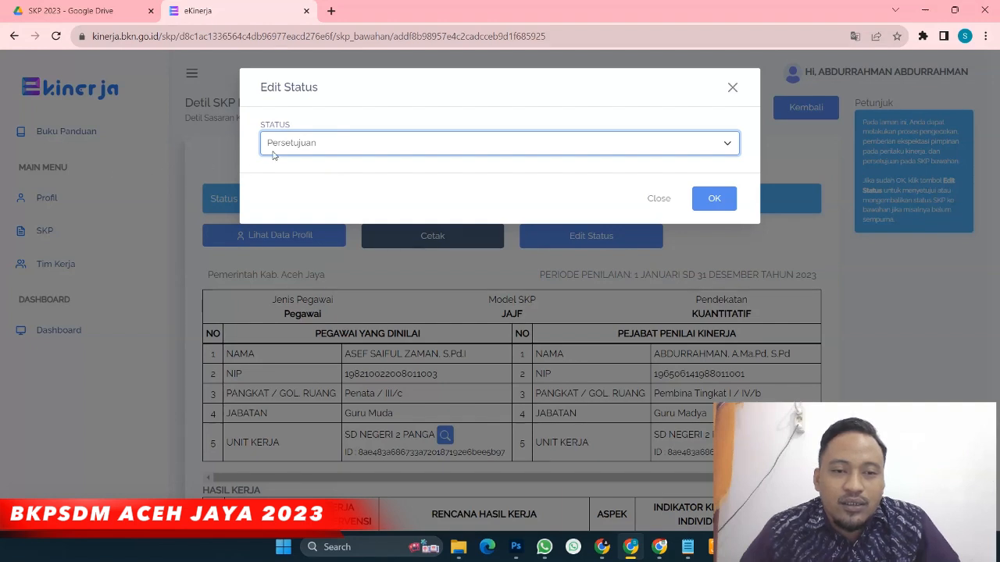
{"action": "left_click", "coordinate": [319, 149]}
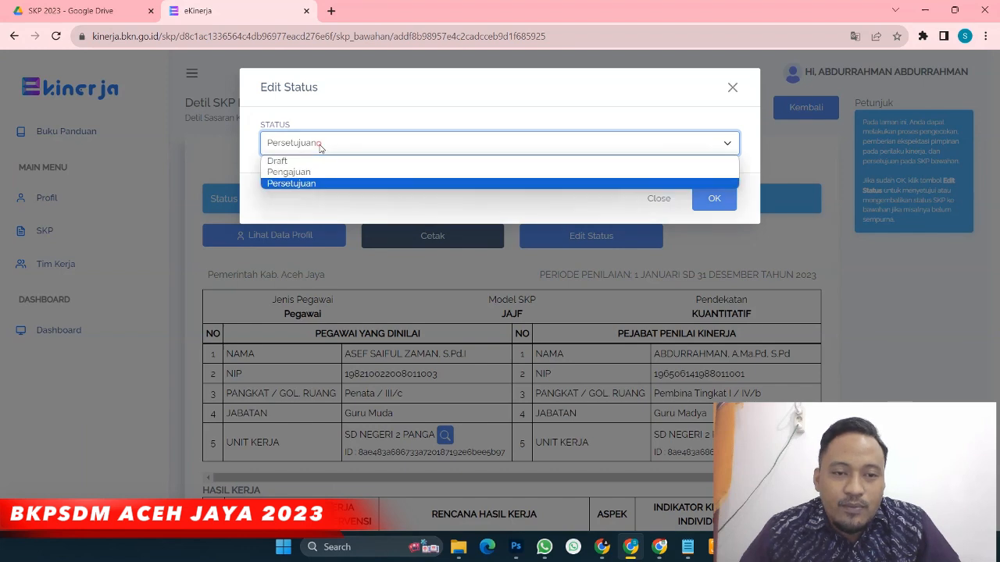
{"action": "left_click", "coordinate": [276, 162]}
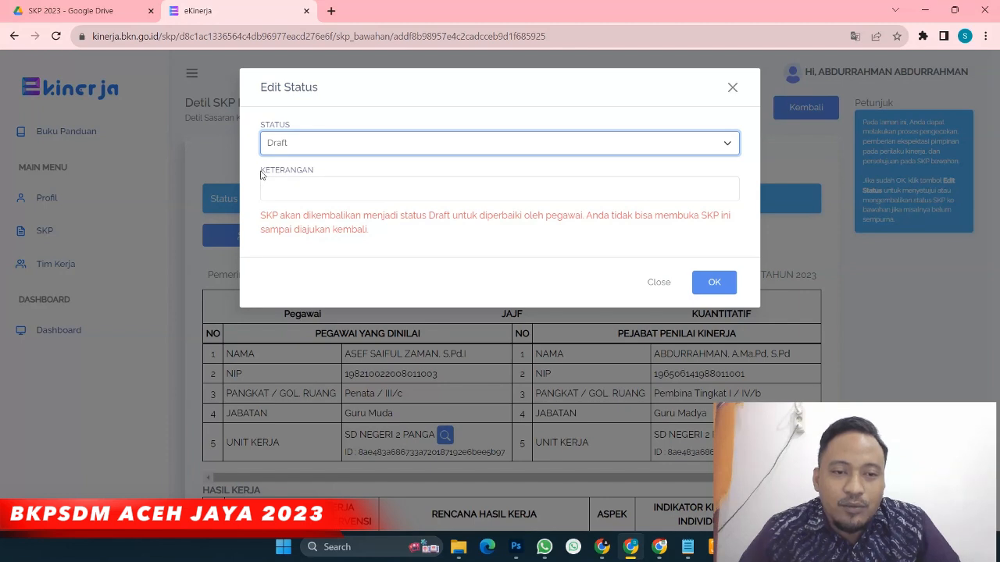
{"action": "left_click_drag", "start_coordinate": [260, 171], "coordinate": [318, 177]}
{"action": "left_click", "coordinate": [302, 190]}
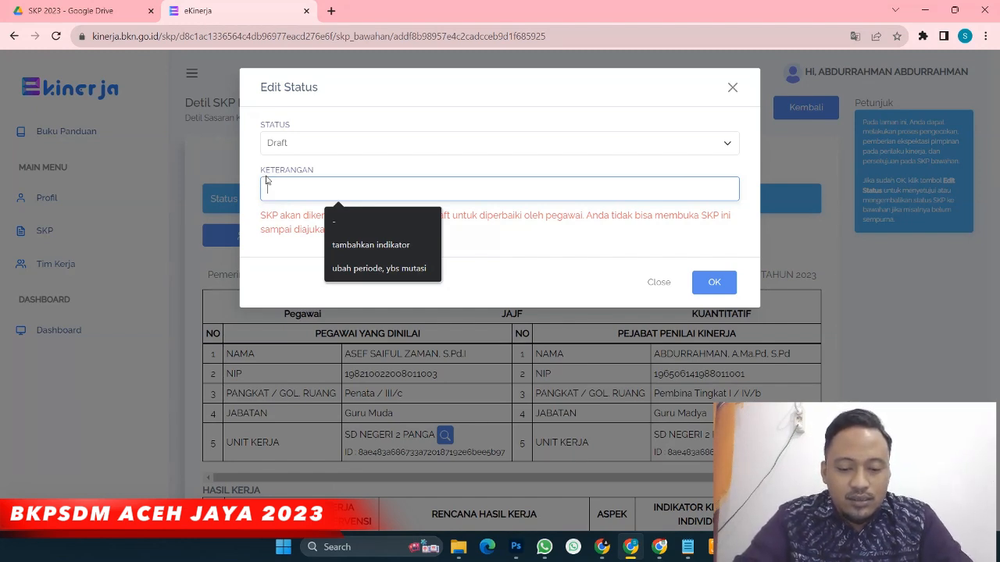
{"action": "type", "text": "tam"}
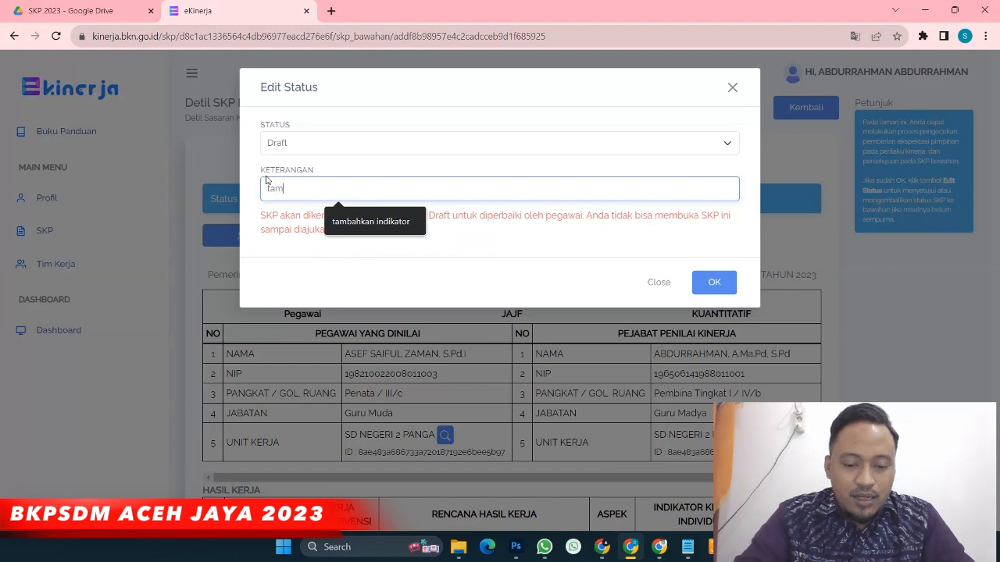
{"action": "type", "text": "ban ind"}
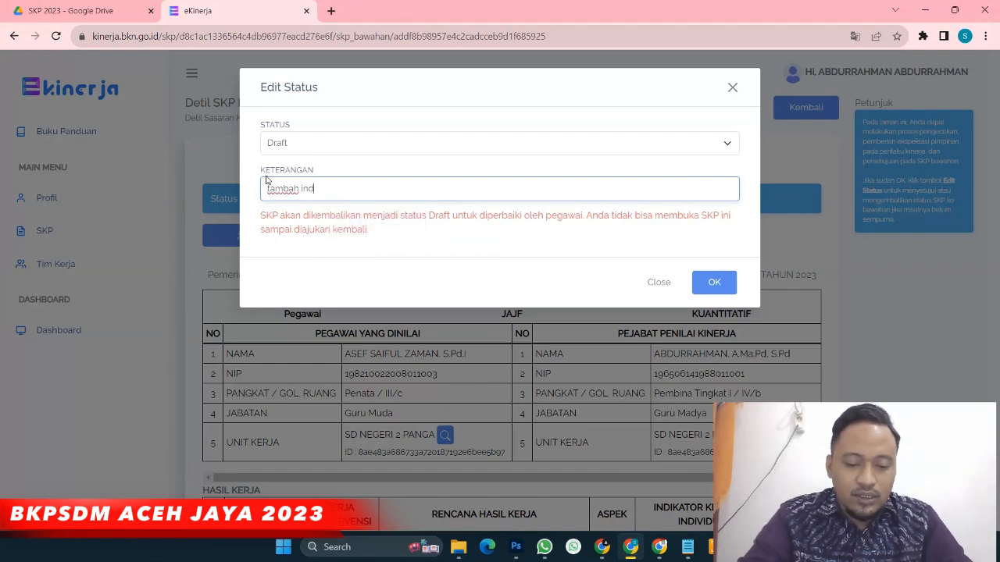
{"action": "type", "text": "ikator"}
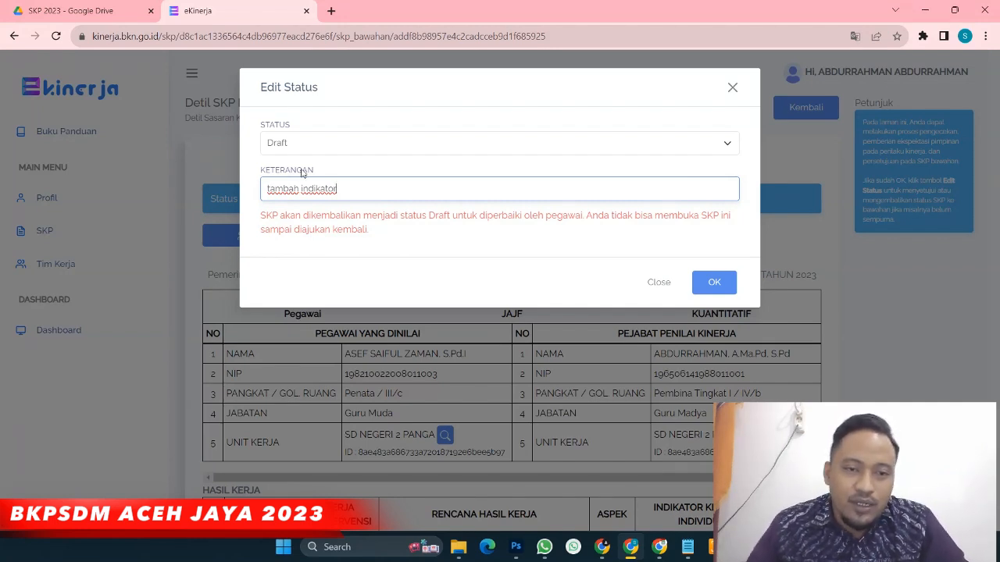
Set the STATUS to Persetujuan and confirm the approval
{"action": "left_click", "coordinate": [354, 146]}
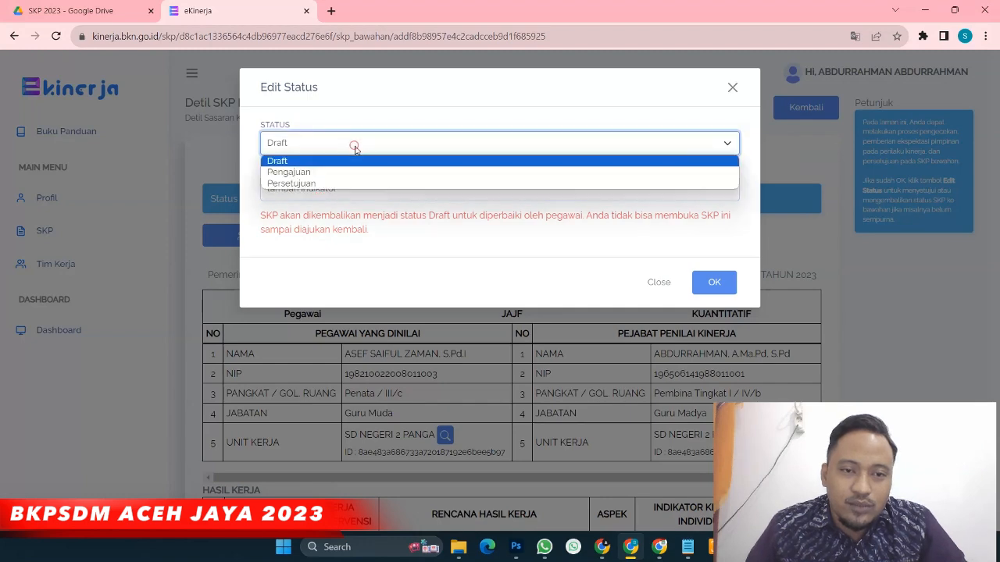
{"action": "left_click", "coordinate": [336, 185]}
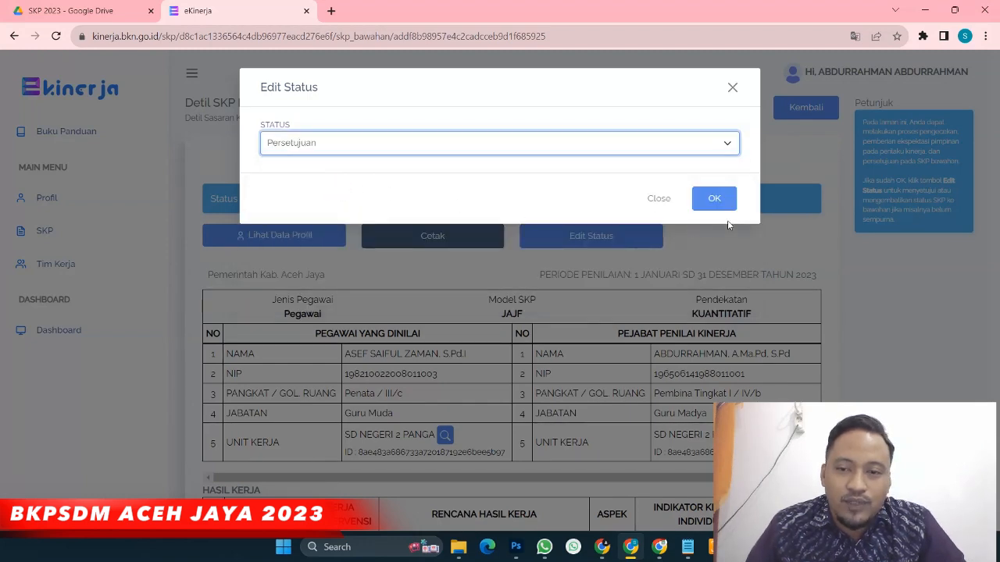
{"action": "left_click", "coordinate": [714, 200]}
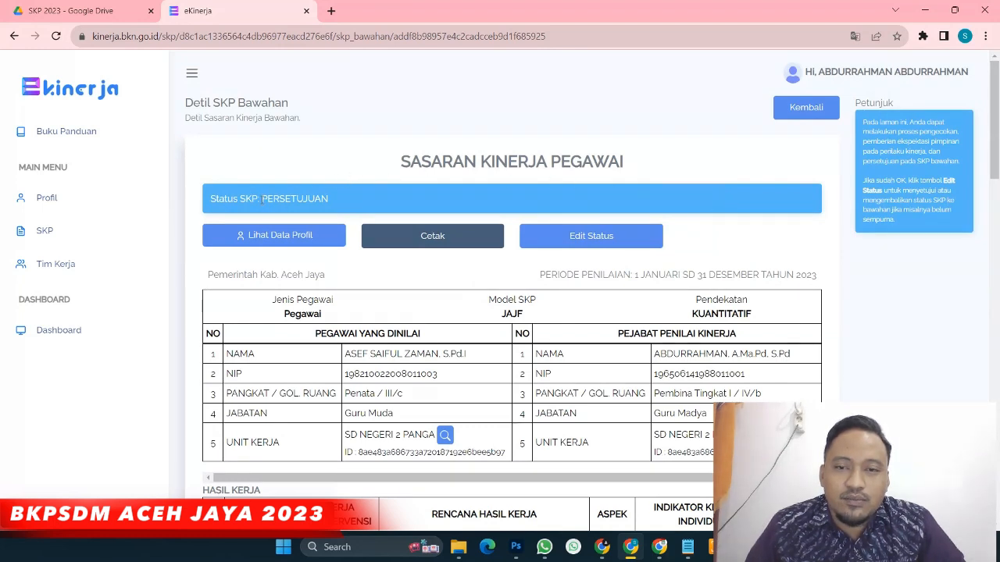
{"action": "left_click_drag", "start_coordinate": [261, 198], "coordinate": [328, 200]}
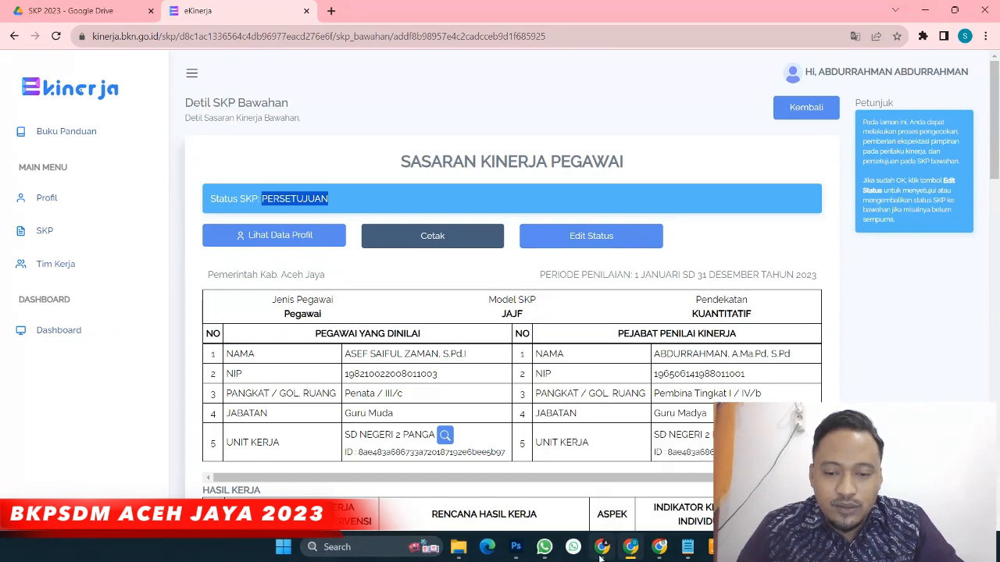
{"action": "mouse_move", "coordinate": [630, 556]}
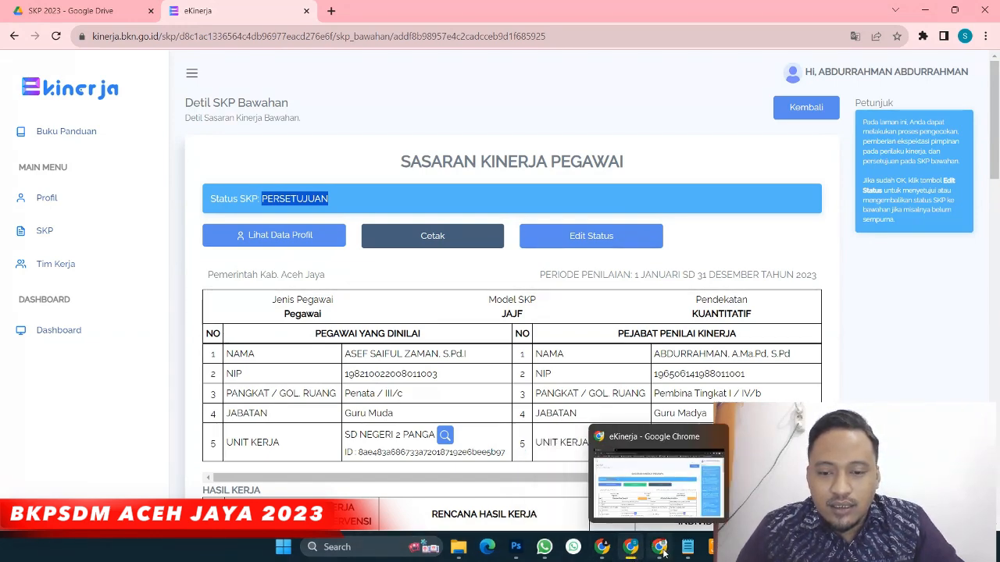
{"action": "left_click", "coordinate": [660, 551]}
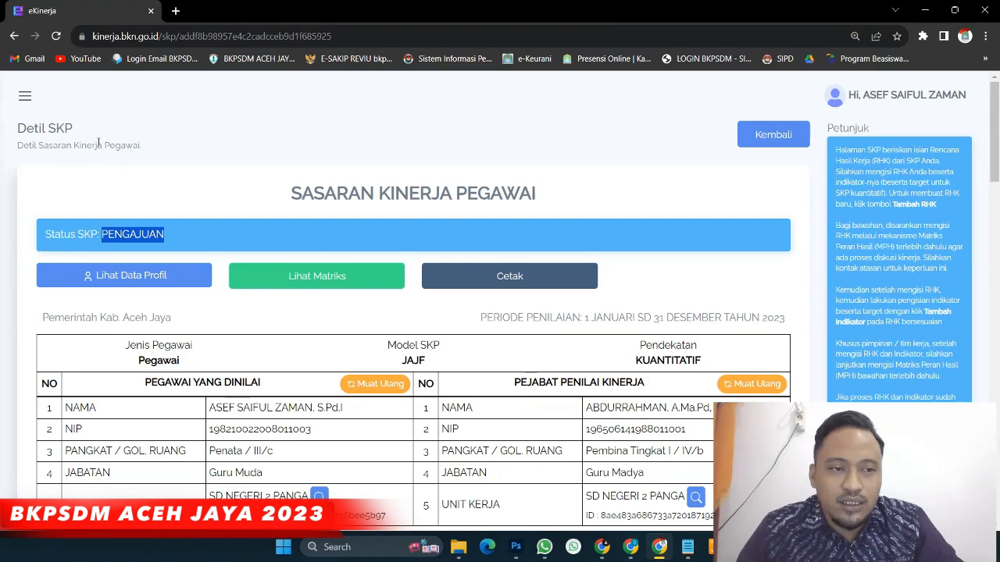
Show the subordinate's Daftar SKP list with the 2023 SKP now PERSETUJUAN
{"action": "left_click", "coordinate": [26, 93]}
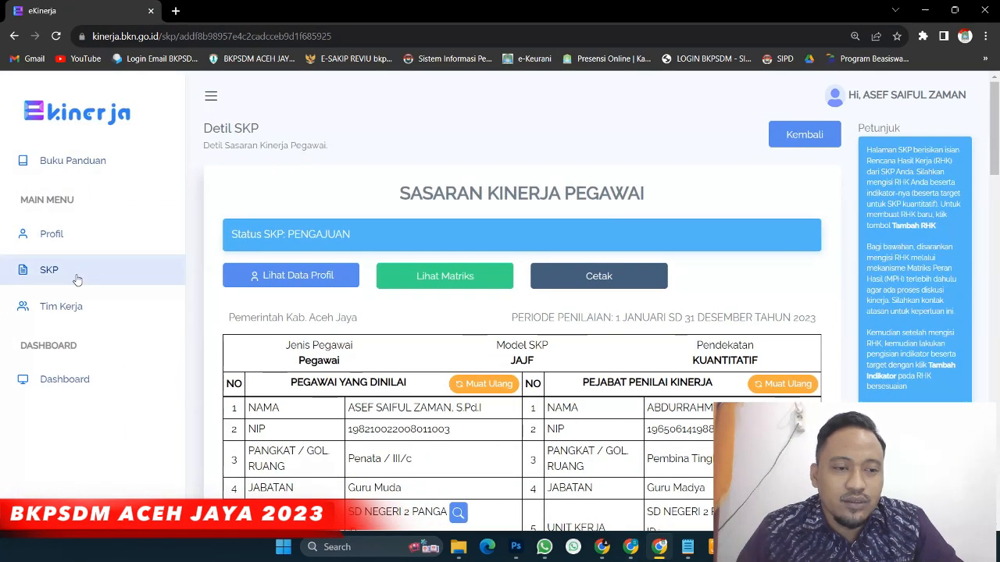
{"action": "left_click", "coordinate": [50, 271]}
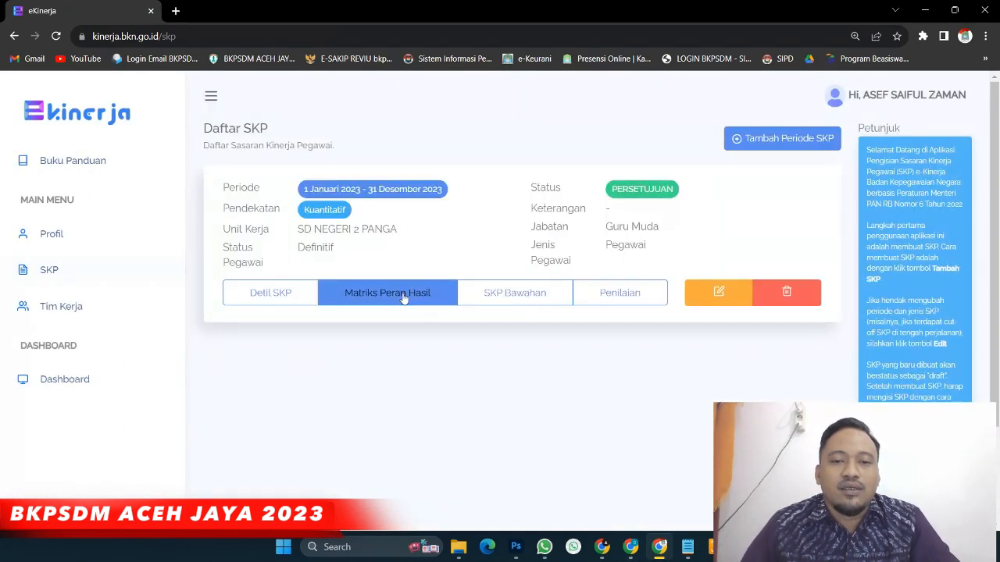
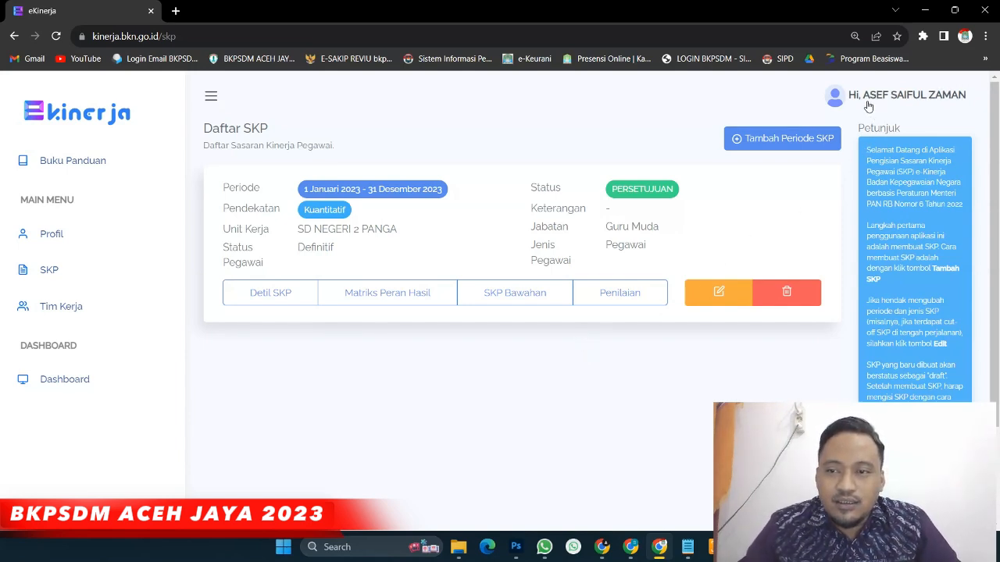
Go to the SKP list and open Penilaian for the 1 Januari – 31 Desember 2023 SKP
{"action": "left_click", "coordinate": [49, 271]}
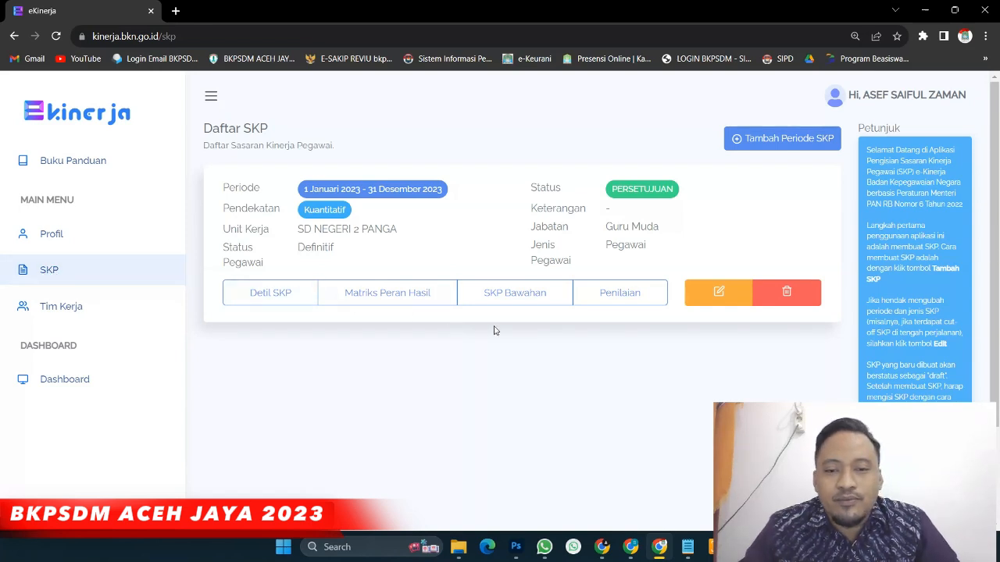
{"action": "left_click", "coordinate": [618, 297]}
{"action": "scroll", "coordinate": [595, 290], "scroll_direction": "down", "scroll_amount": 1}
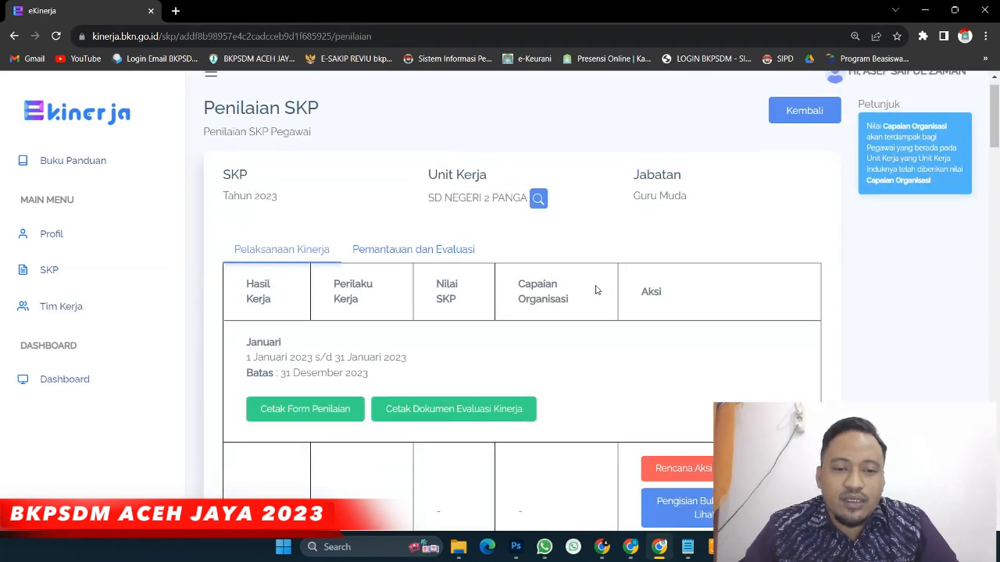
{"action": "scroll", "coordinate": [594, 289], "scroll_direction": "down", "scroll_amount": 3}
{"action": "scroll", "coordinate": [429, 250], "scroll_direction": "up", "scroll_amount": 2}
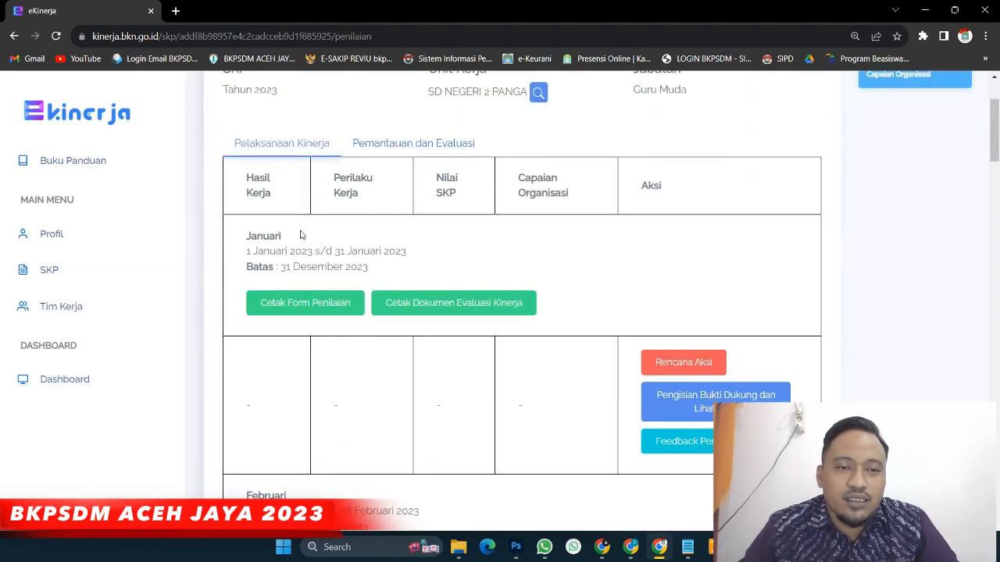
{"action": "left_click_drag", "start_coordinate": [244, 239], "coordinate": [298, 243]}
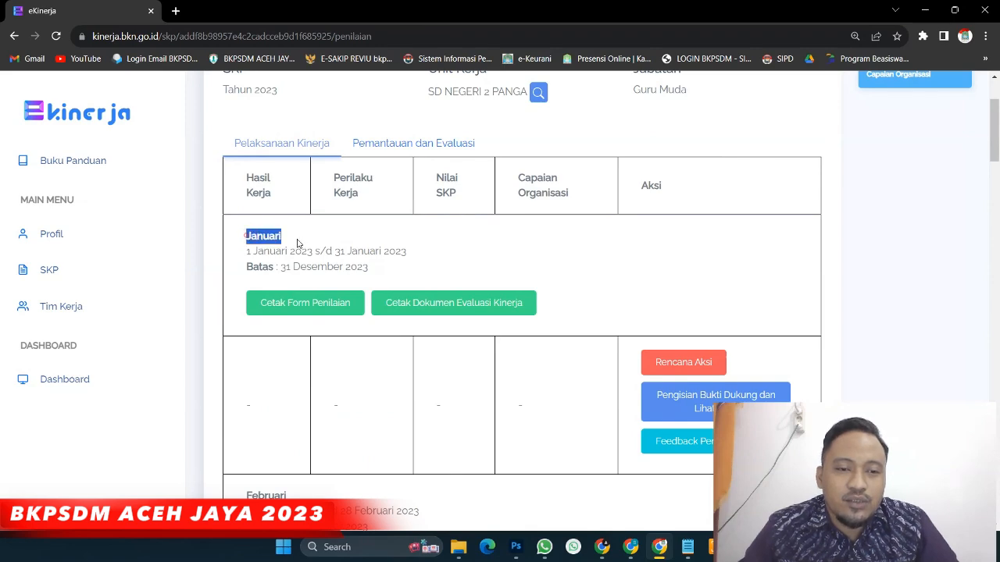
{"action": "scroll", "coordinate": [290, 288], "scroll_direction": "down", "scroll_amount": 1}
{"action": "scroll", "coordinate": [289, 288], "scroll_direction": "down", "scroll_amount": 8}
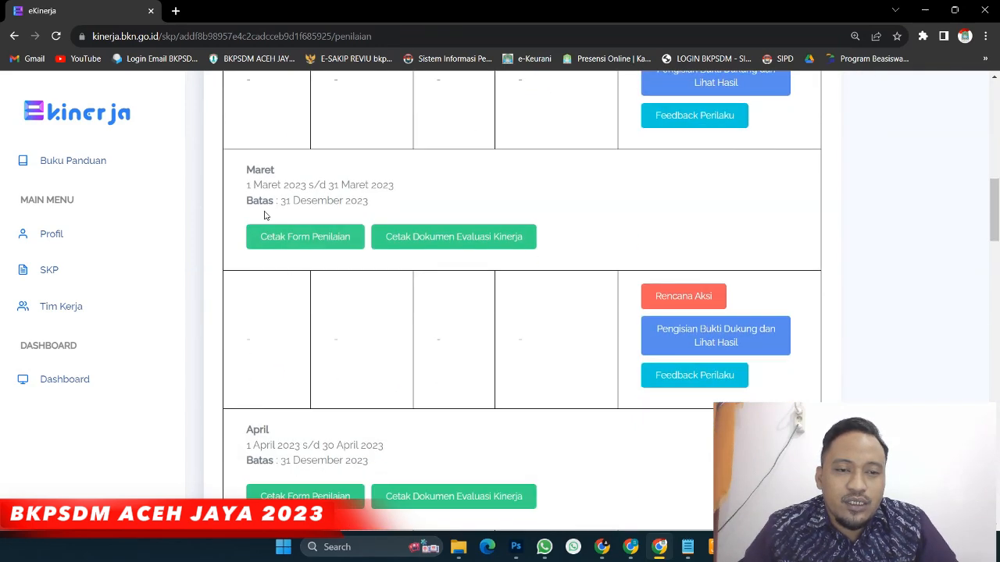
{"action": "scroll", "coordinate": [281, 245], "scroll_direction": "up", "scroll_amount": 3}
{"action": "scroll", "coordinate": [890, 287], "scroll_direction": "down", "scroll_amount": 1}
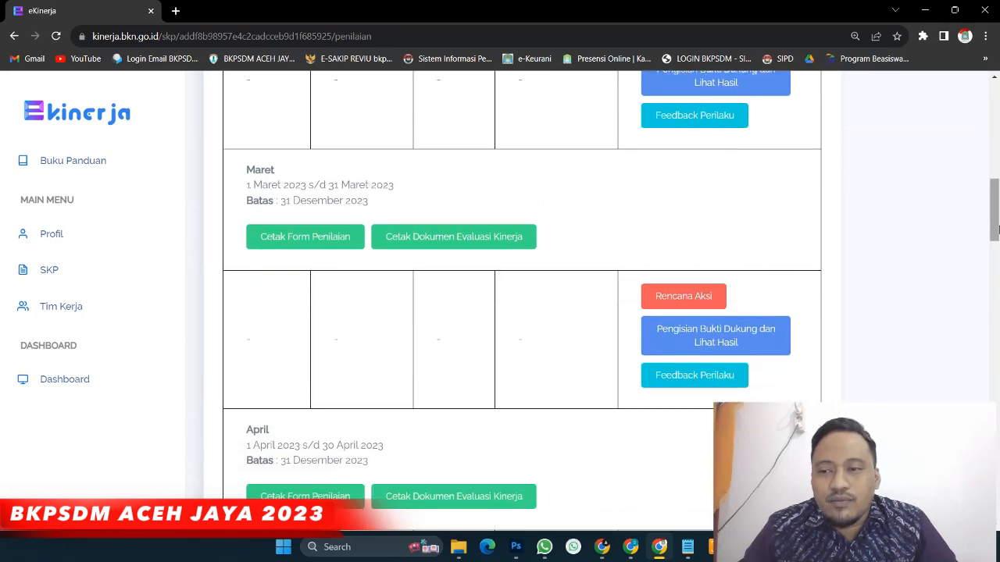
{"action": "left_click_drag", "start_coordinate": [996, 232], "coordinate": [986, 113]}
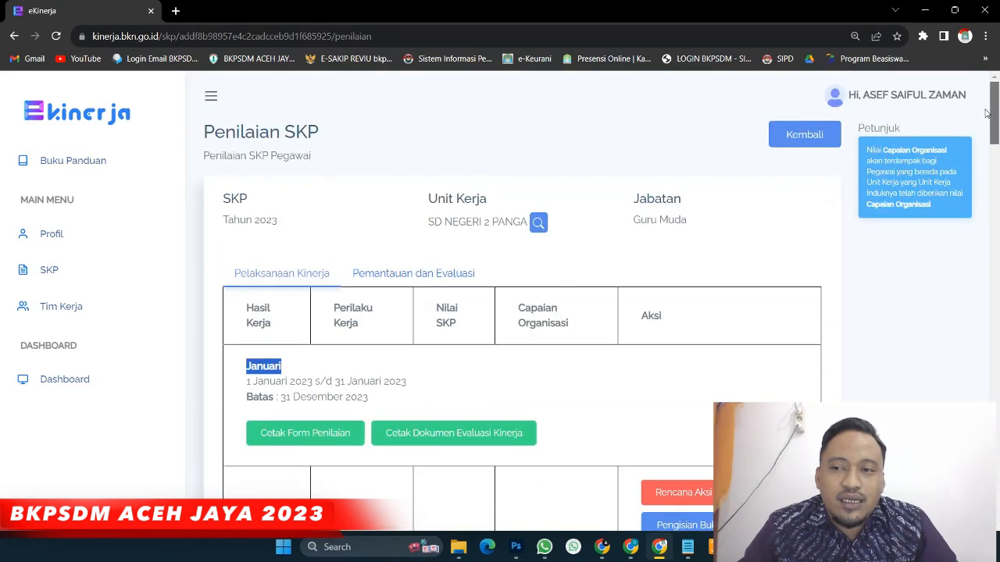
{"action": "left_click", "coordinate": [428, 140]}
{"action": "scroll", "coordinate": [276, 328], "scroll_direction": "down", "scroll_amount": 3}
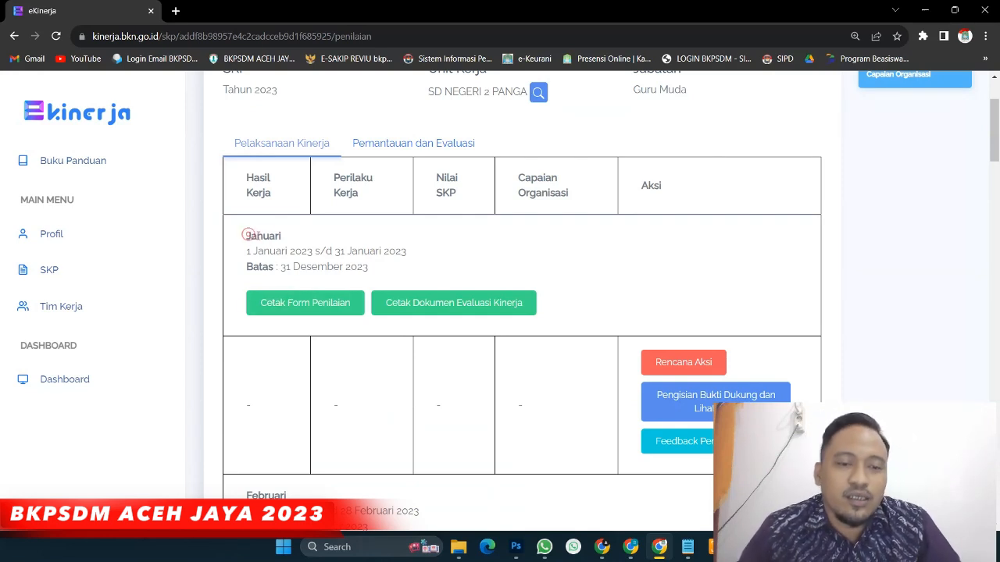
{"action": "left_click_drag", "start_coordinate": [248, 235], "coordinate": [305, 244]}
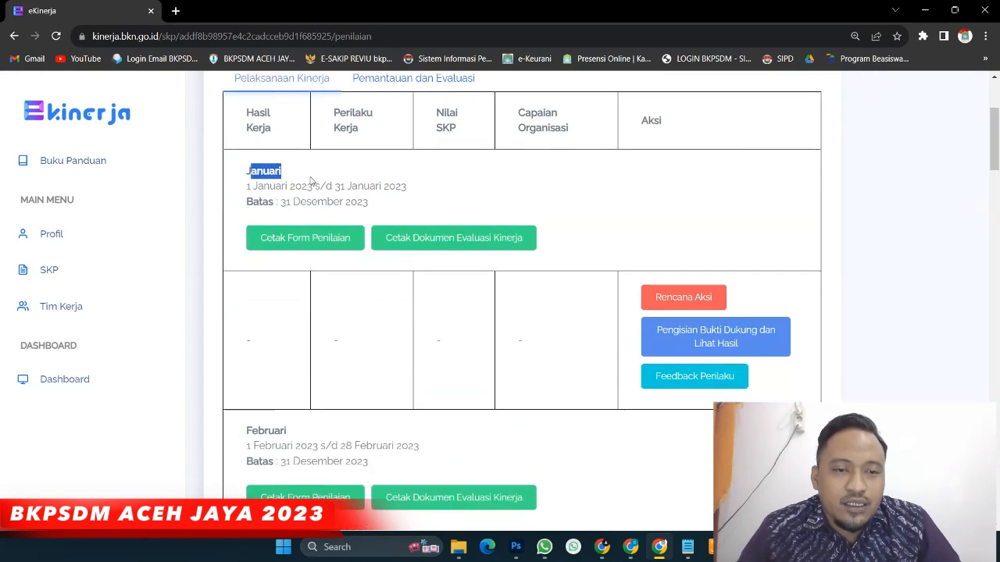
{"action": "left_click", "coordinate": [247, 174]}
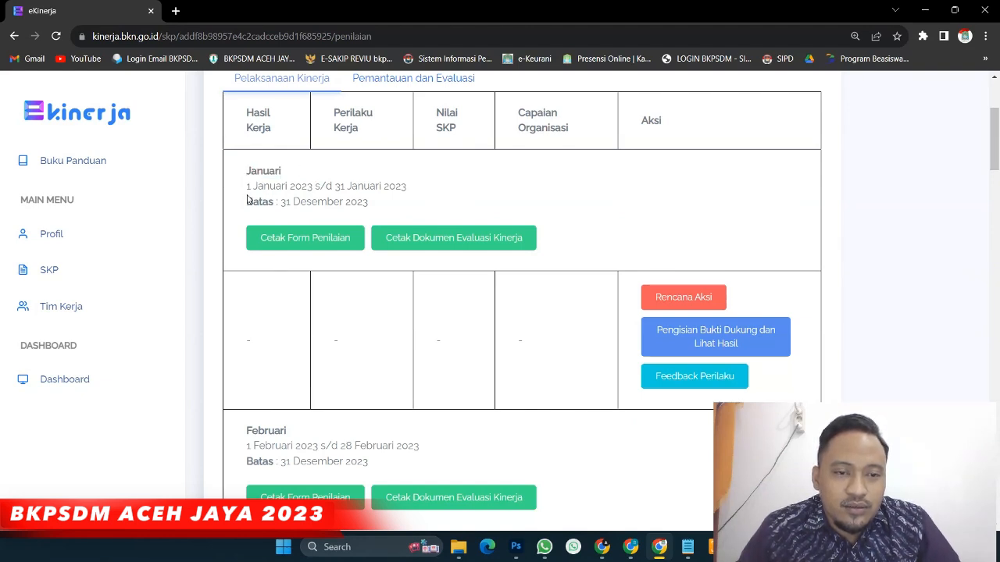
{"action": "left_click_drag", "start_coordinate": [246, 200], "coordinate": [379, 206]}
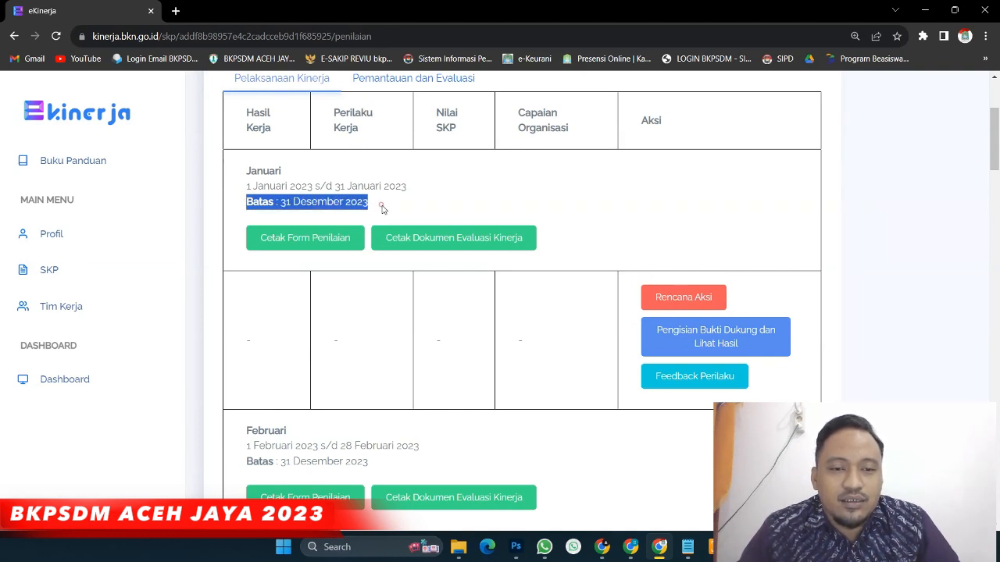
{"action": "left_click", "coordinate": [381, 205]}
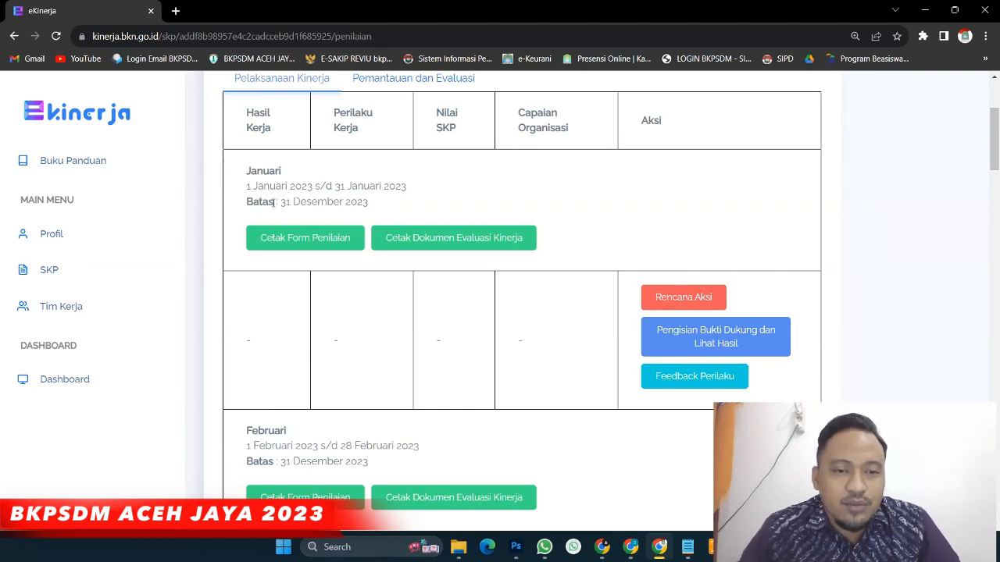
{"action": "left_click_drag", "start_coordinate": [247, 204], "coordinate": [384, 207]}
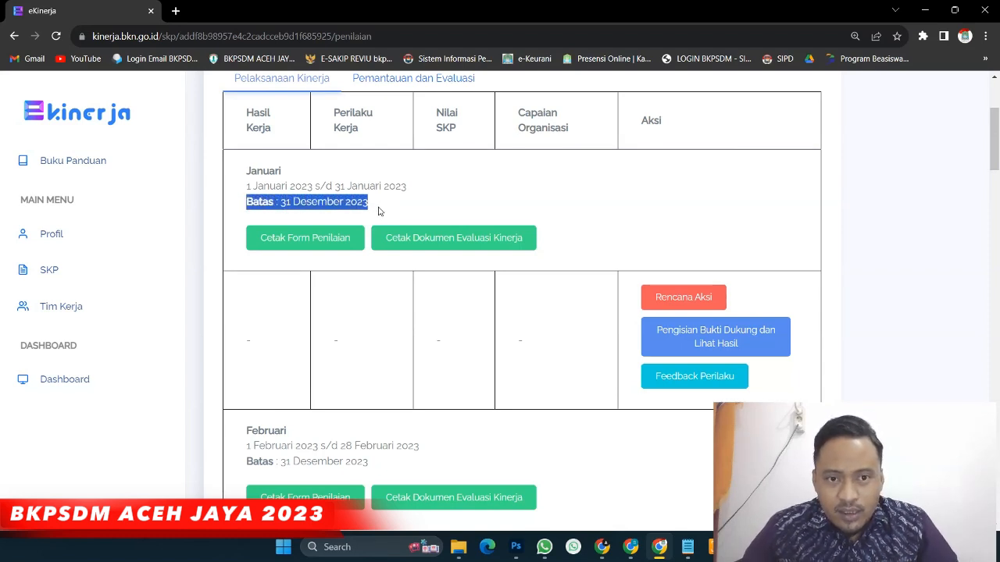
{"action": "left_click", "coordinate": [376, 207]}
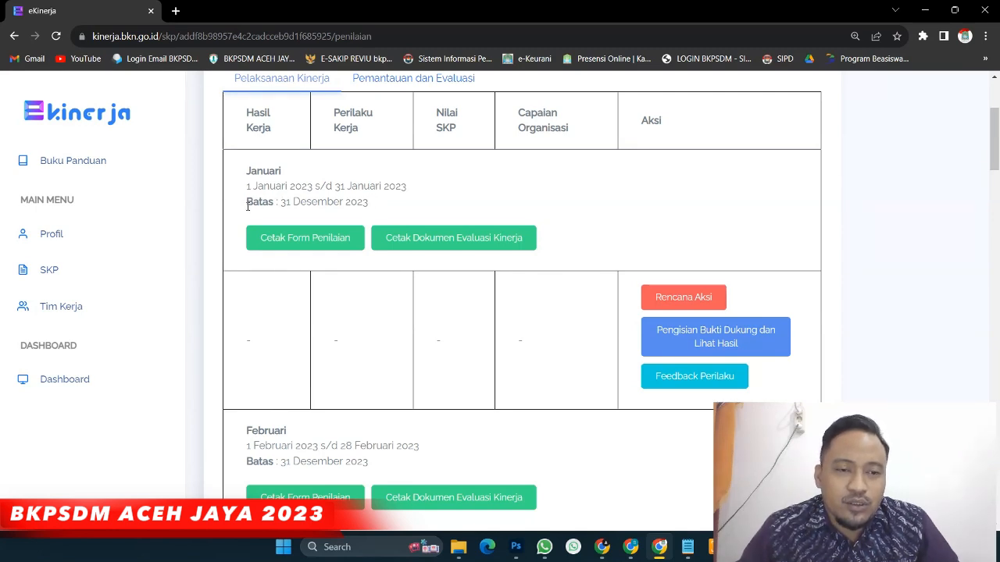
{"action": "left_click_drag", "start_coordinate": [246, 206], "coordinate": [282, 205]}
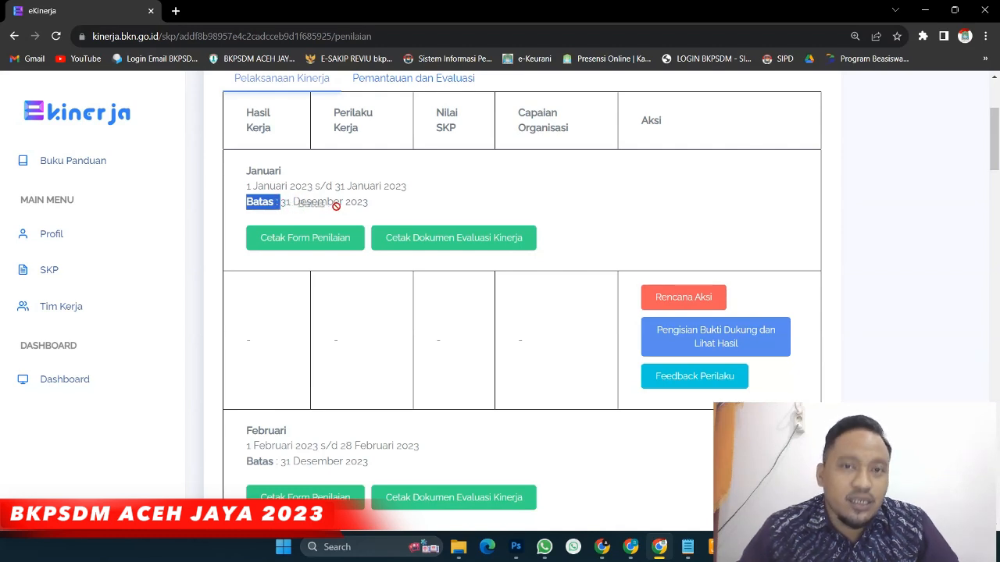
{"action": "left_click", "coordinate": [280, 202]}
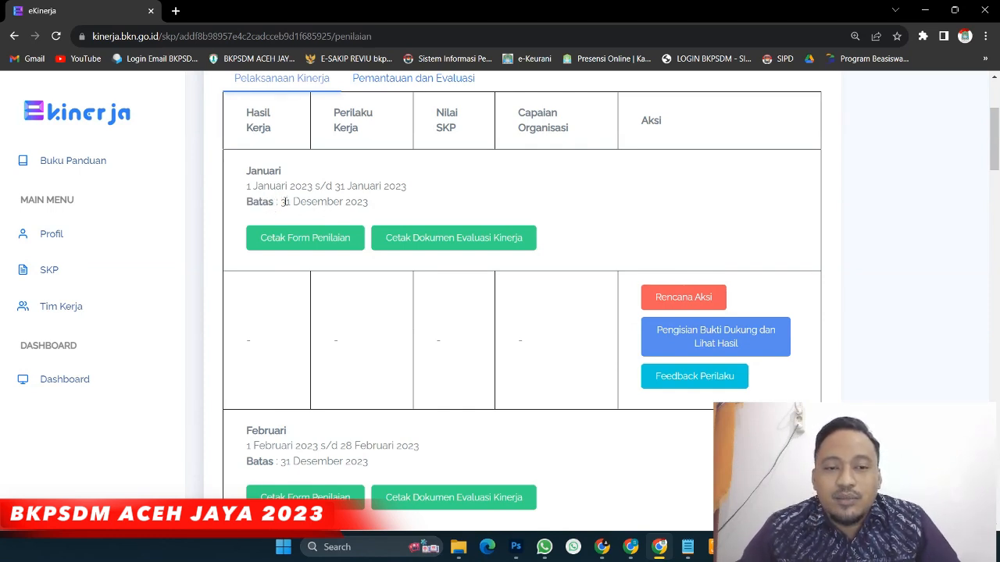
{"action": "left_click_drag", "start_coordinate": [281, 204], "coordinate": [380, 215]}
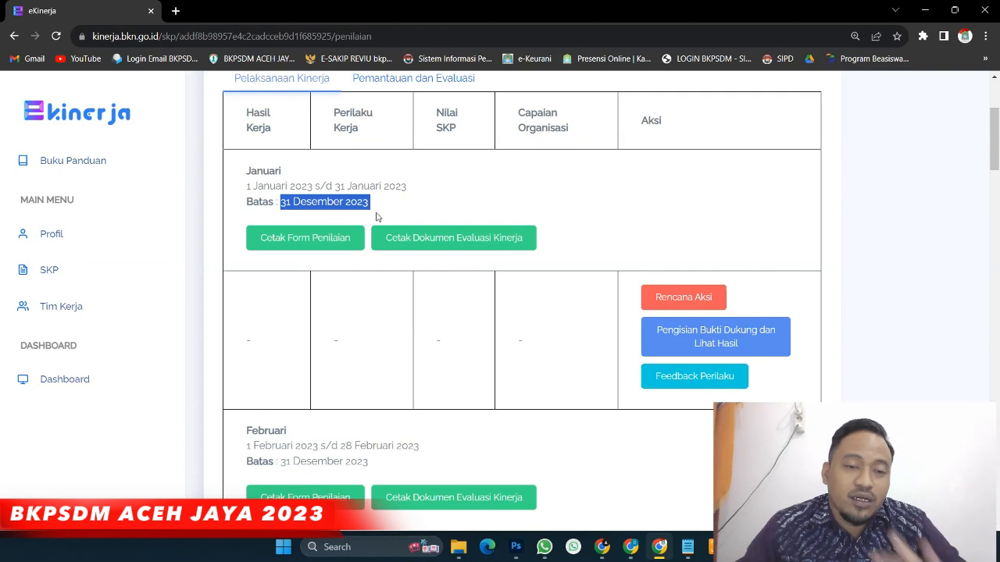
{"action": "left_click", "coordinate": [252, 175]}
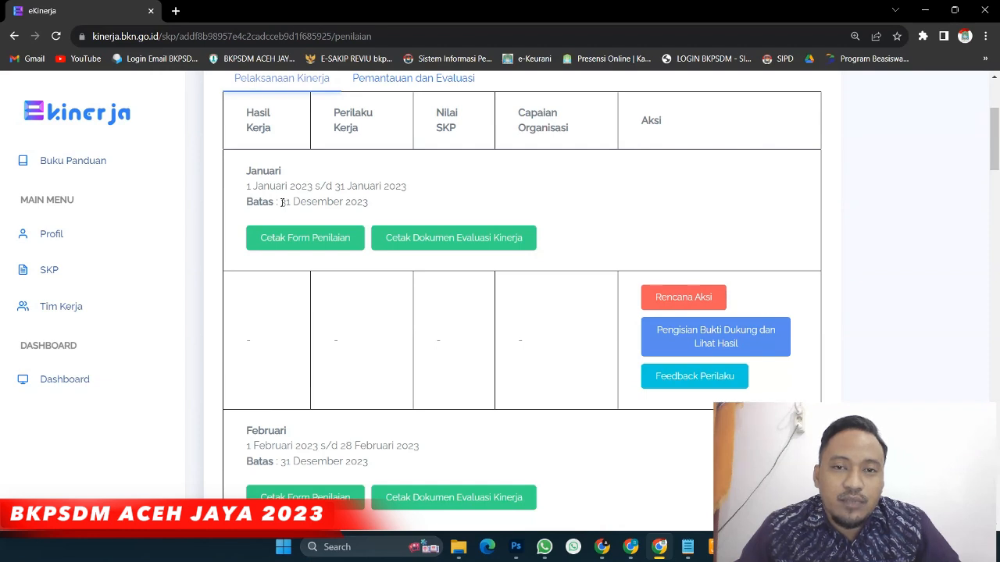
{"action": "left_click_drag", "start_coordinate": [281, 202], "coordinate": [291, 202]}
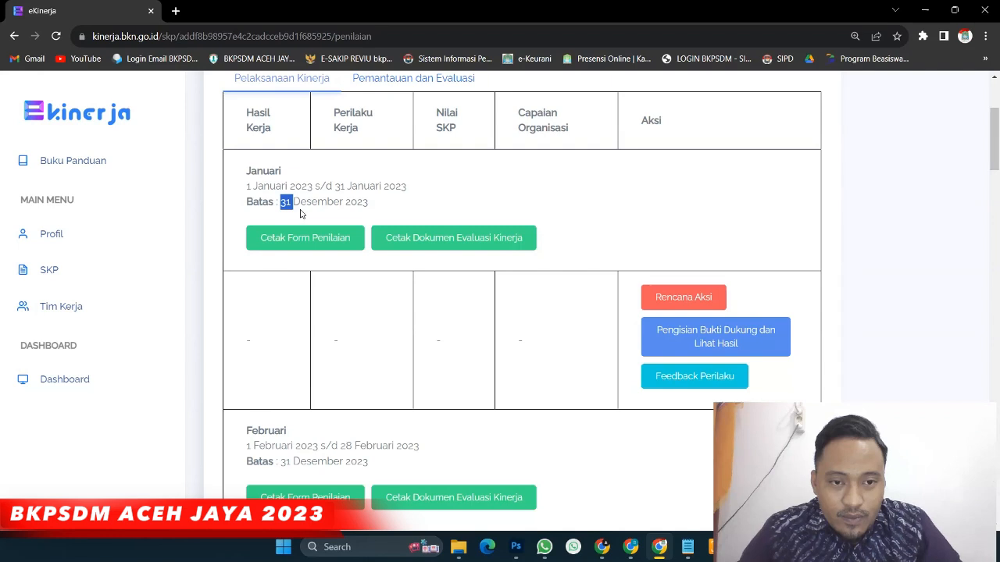
{"action": "scroll", "coordinate": [302, 212], "scroll_direction": "up", "scroll_amount": 2}
{"action": "scroll", "coordinate": [301, 213], "scroll_direction": "down", "scroll_amount": 1}
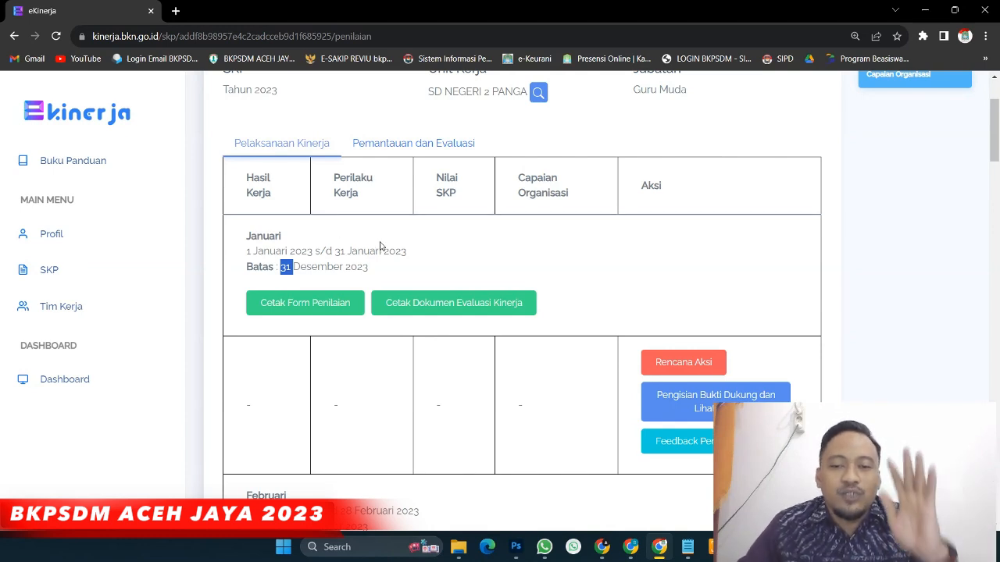
{"action": "scroll", "coordinate": [386, 251], "scroll_direction": "down", "scroll_amount": 1}
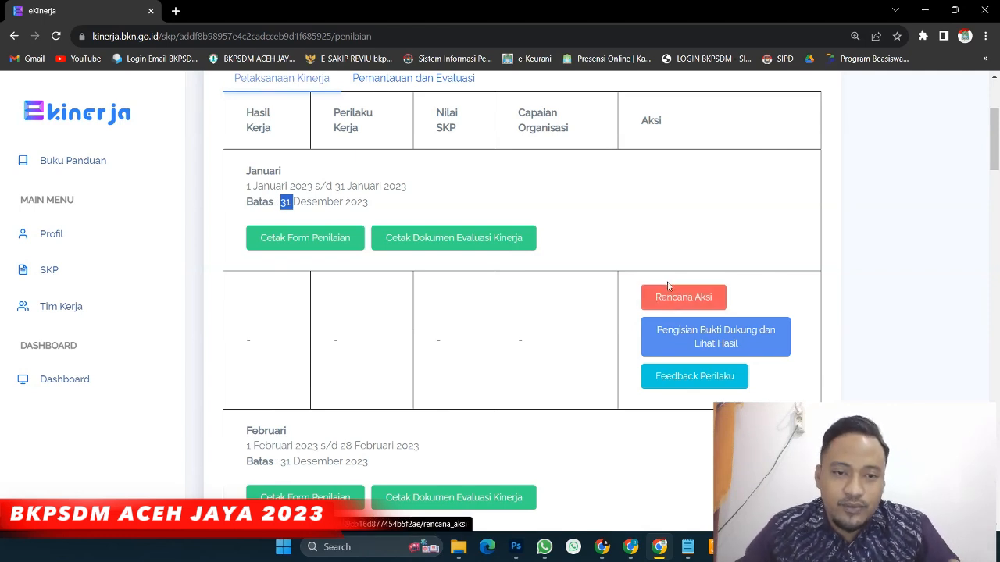
Scroll the Penilaian list to the Januari period and open its Rencana Aksi page
{"action": "scroll", "coordinate": [664, 288], "scroll_direction": "down", "scroll_amount": 1}
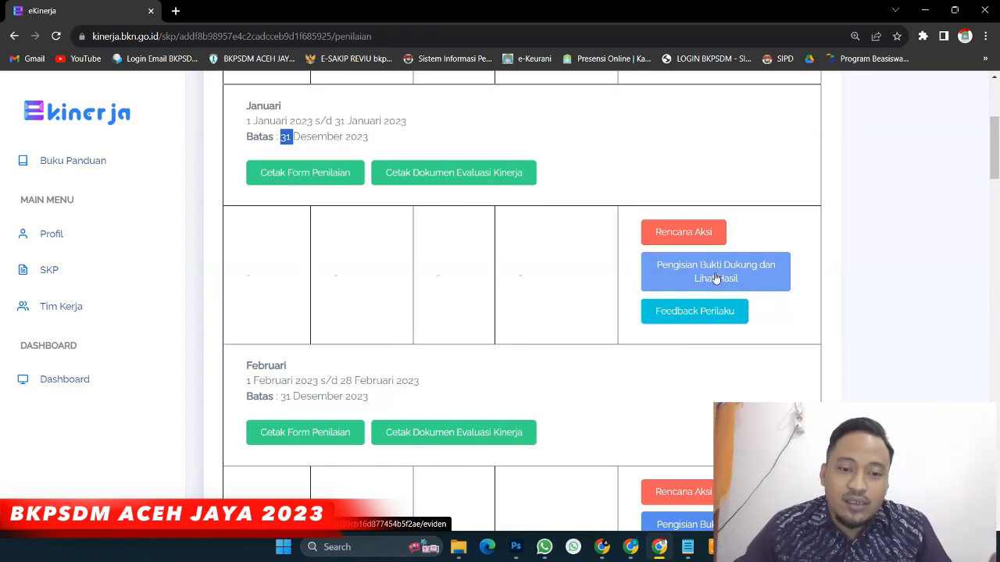
{"action": "scroll", "coordinate": [714, 277], "scroll_direction": "down", "scroll_amount": 3}
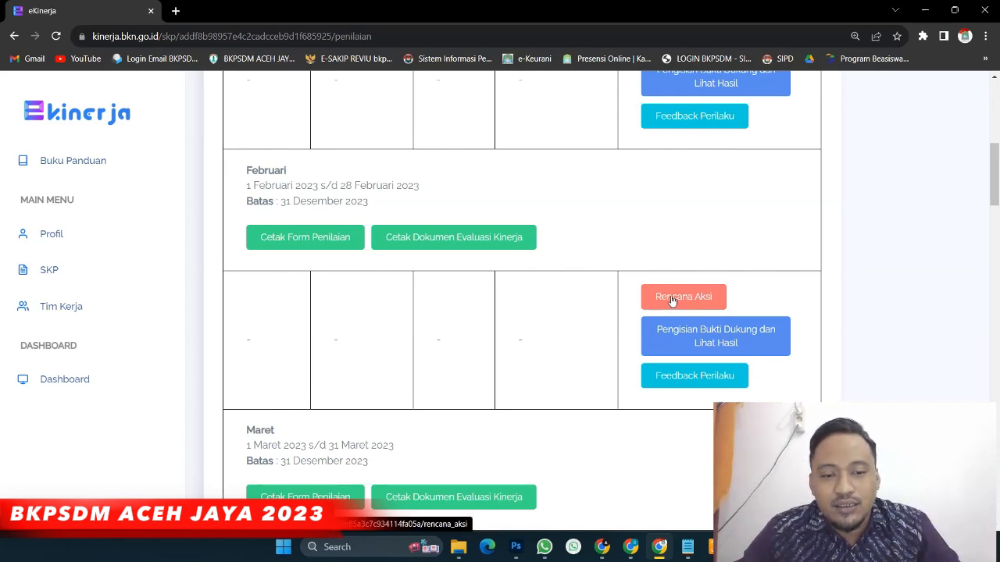
{"action": "scroll", "coordinate": [670, 302], "scroll_direction": "down", "scroll_amount": 1}
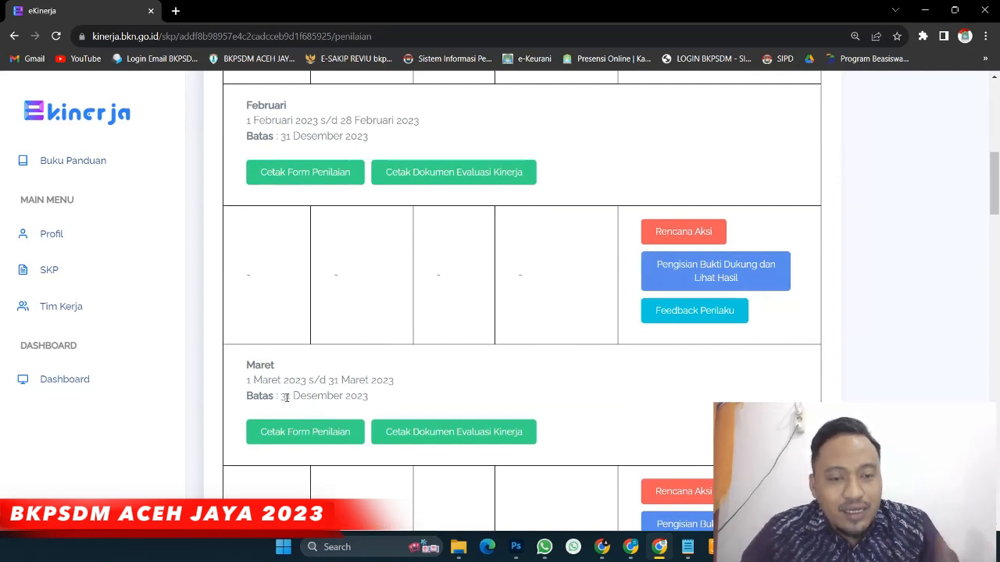
{"action": "scroll", "coordinate": [286, 394], "scroll_direction": "down", "scroll_amount": 2}
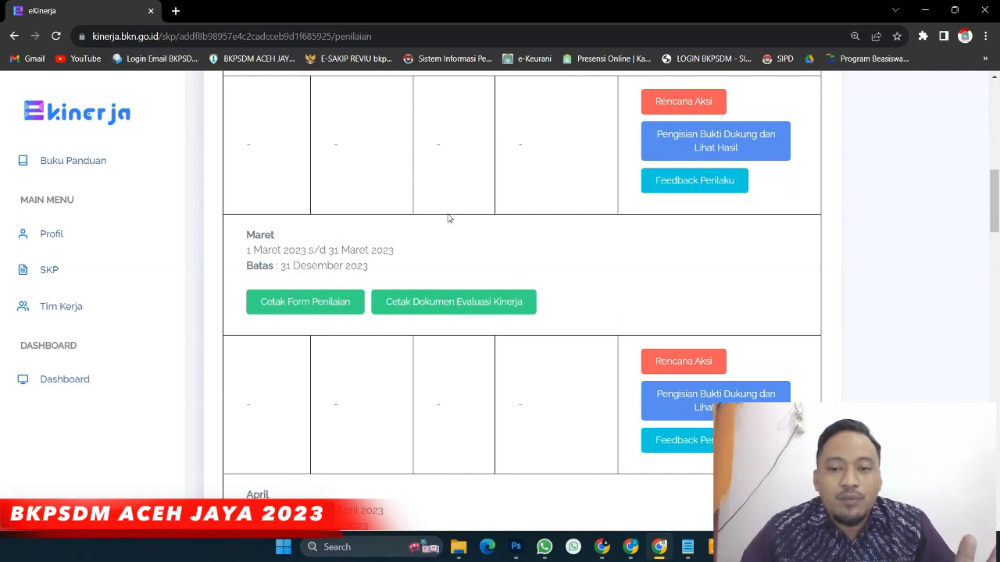
{"action": "scroll", "coordinate": [645, 168], "scroll_direction": "up", "scroll_amount": 1}
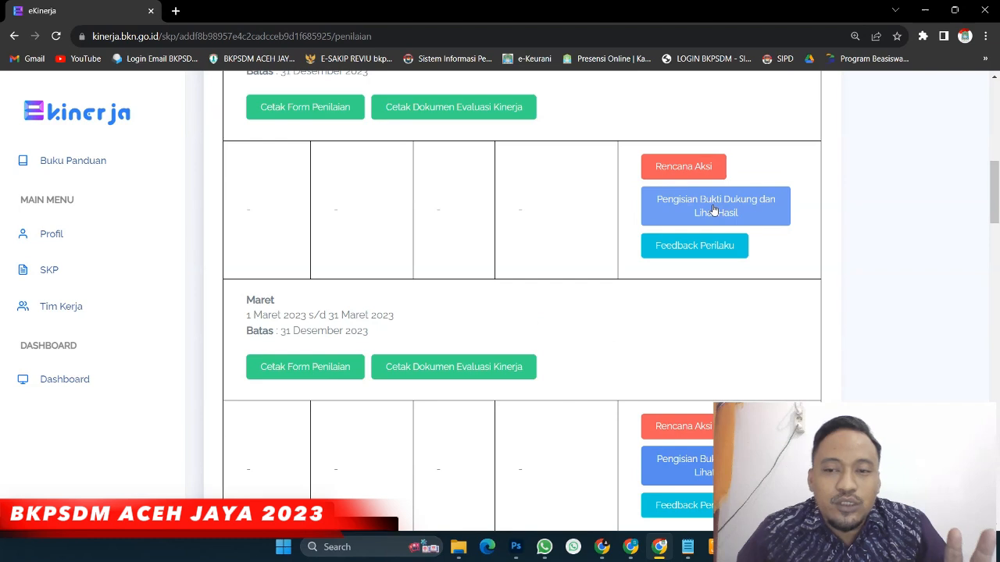
{"action": "scroll", "coordinate": [711, 216], "scroll_direction": "up", "scroll_amount": 1}
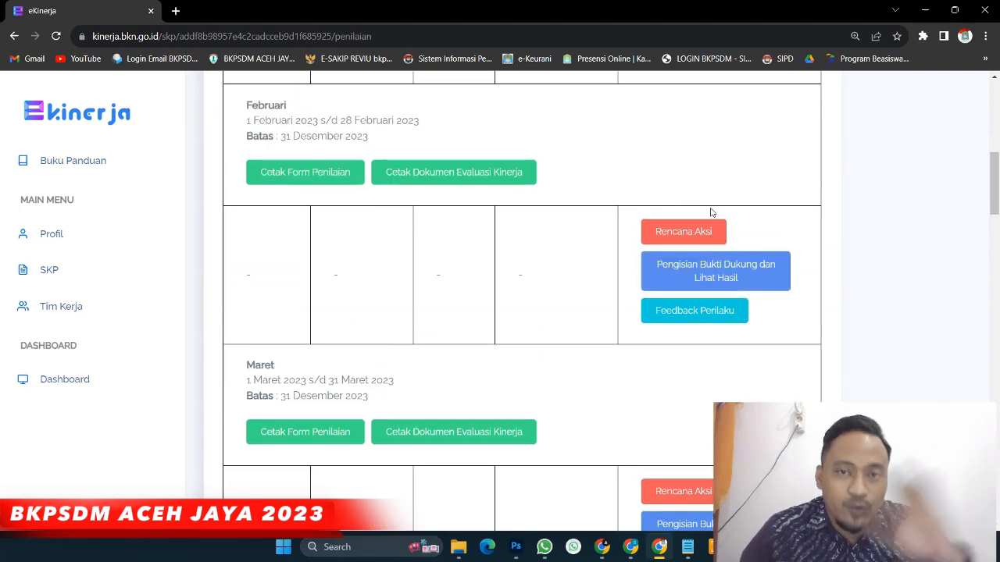
{"action": "scroll", "coordinate": [711, 212], "scroll_direction": "down", "scroll_amount": 1}
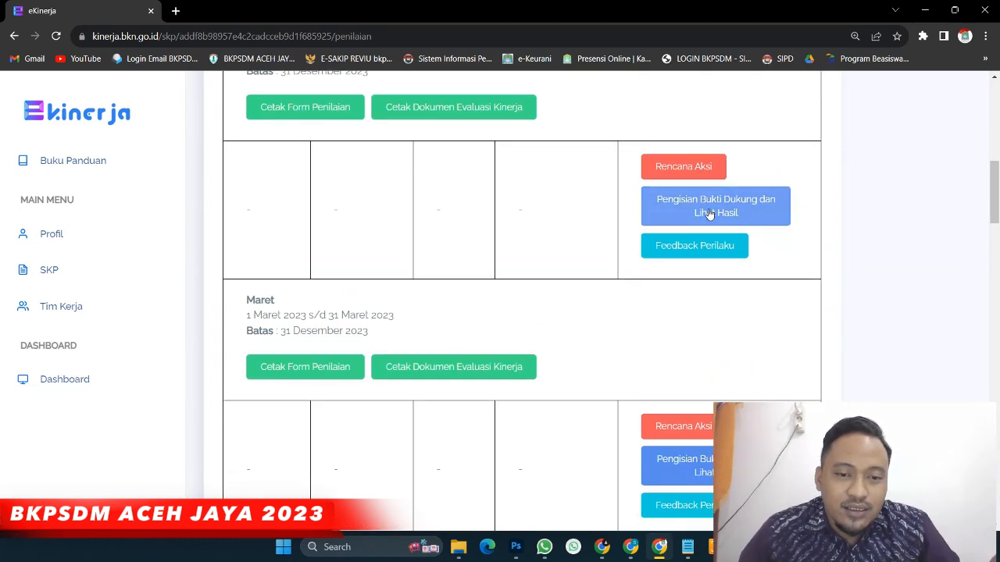
{"action": "scroll", "coordinate": [707, 216], "scroll_direction": "down", "scroll_amount": 2}
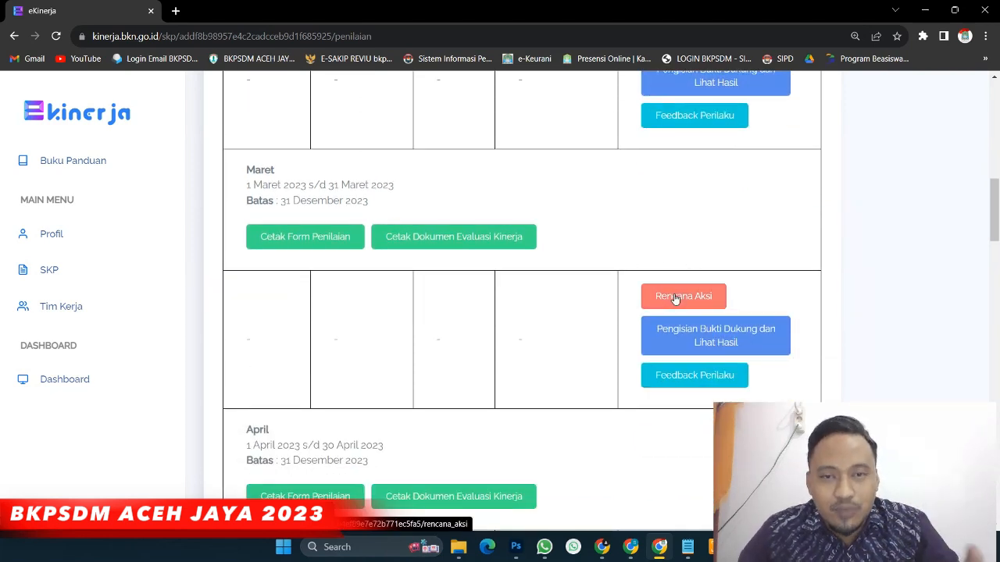
{"action": "scroll", "coordinate": [676, 298], "scroll_direction": "up", "scroll_amount": 5}
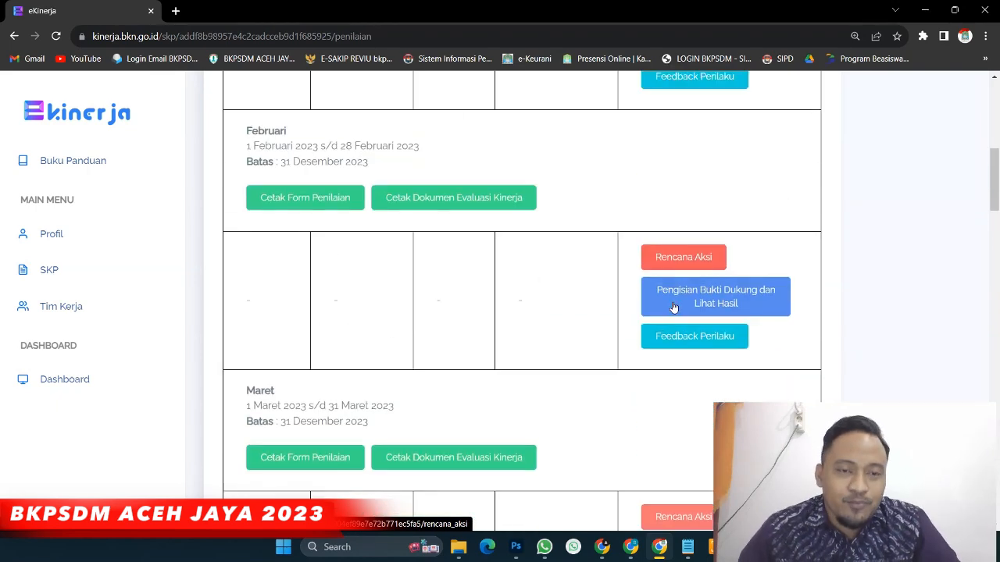
{"action": "scroll", "coordinate": [674, 308], "scroll_direction": "up", "scroll_amount": 4}
{"action": "scroll", "coordinate": [673, 290], "scroll_direction": "down", "scroll_amount": 1}
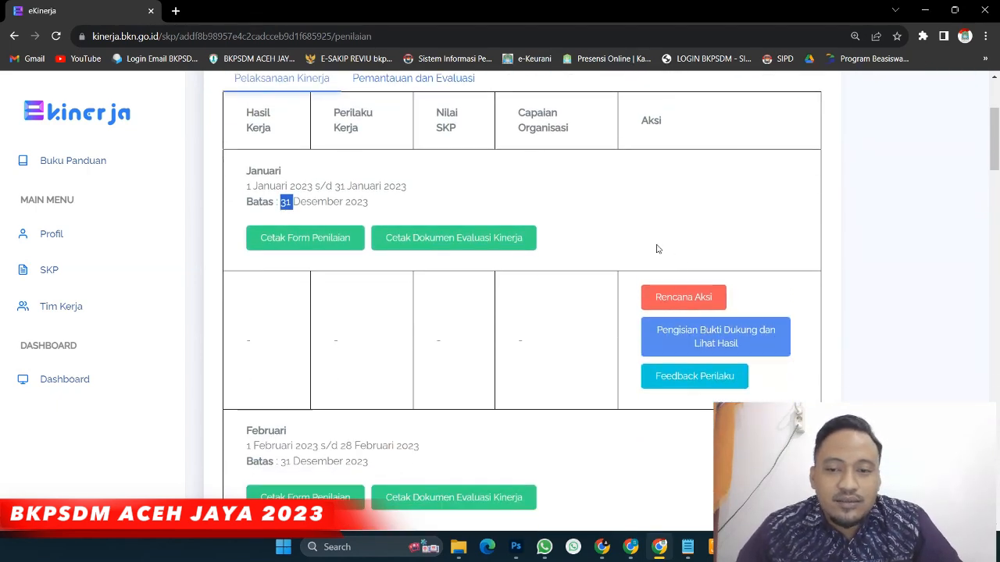
{"action": "left_click", "coordinate": [590, 227]}
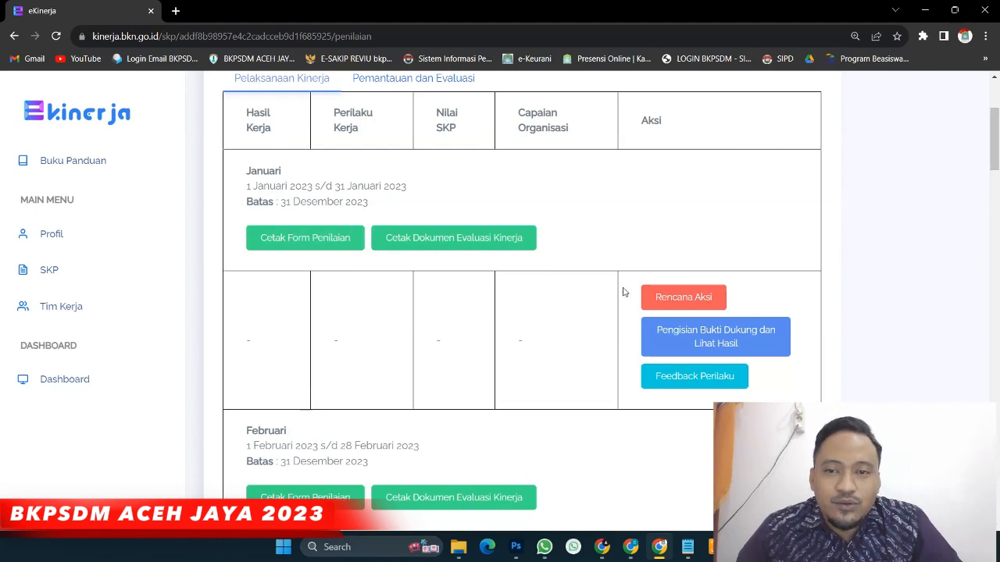
{"action": "scroll", "coordinate": [636, 293], "scroll_direction": "up", "scroll_amount": 1}
{"action": "scroll", "coordinate": [641, 294], "scroll_direction": "up", "scroll_amount": 2}
{"action": "scroll", "coordinate": [640, 294], "scroll_direction": "down", "scroll_amount": 4}
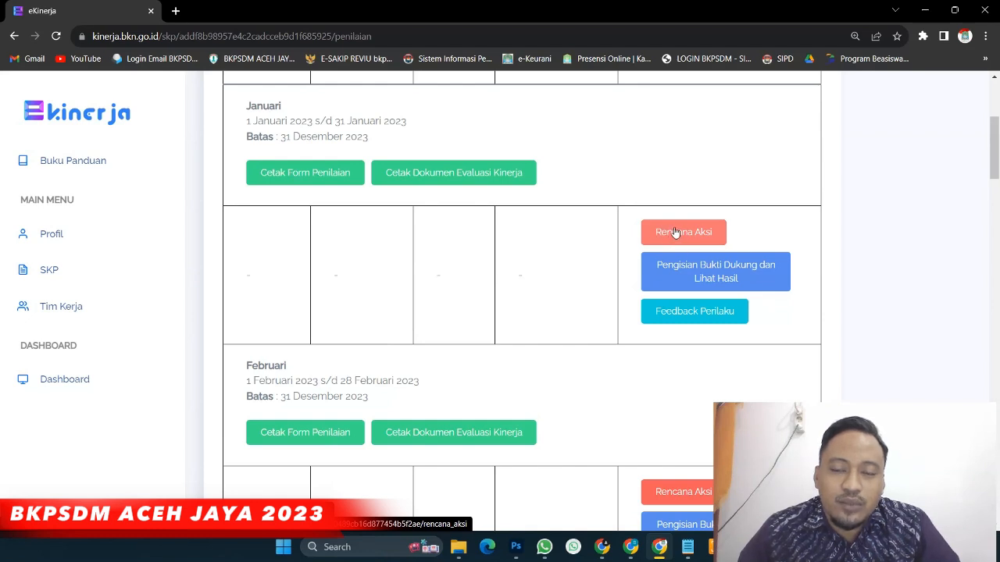
{"action": "left_click", "coordinate": [675, 229]}
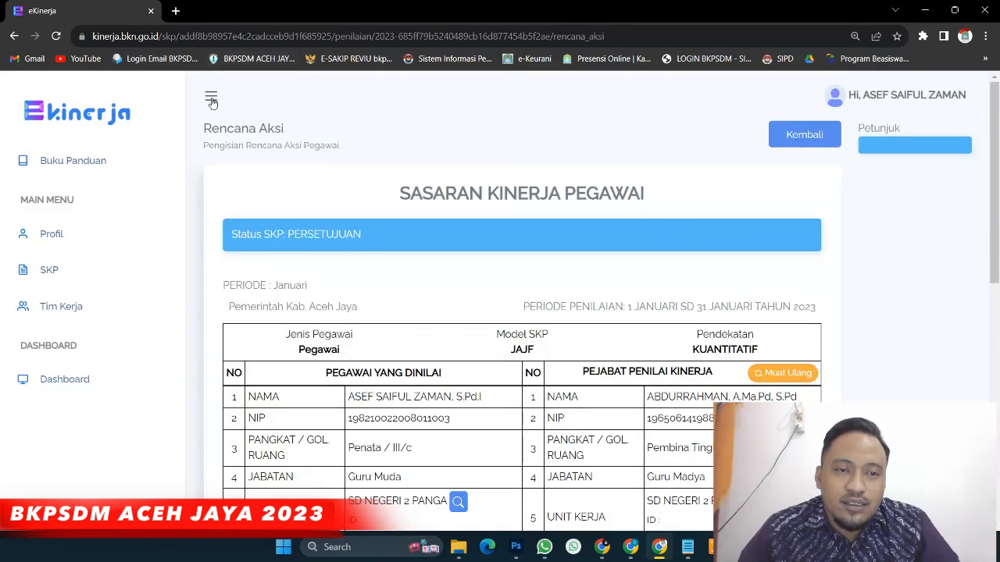
Hide the sidebar and scroll to the RENCANA AKSI table to read the first work result
{"action": "left_click", "coordinate": [211, 96]}
{"action": "scroll", "coordinate": [378, 235], "scroll_direction": "down", "scroll_amount": 3}
{"action": "scroll", "coordinate": [378, 234], "scroll_direction": "down", "scroll_amount": 3}
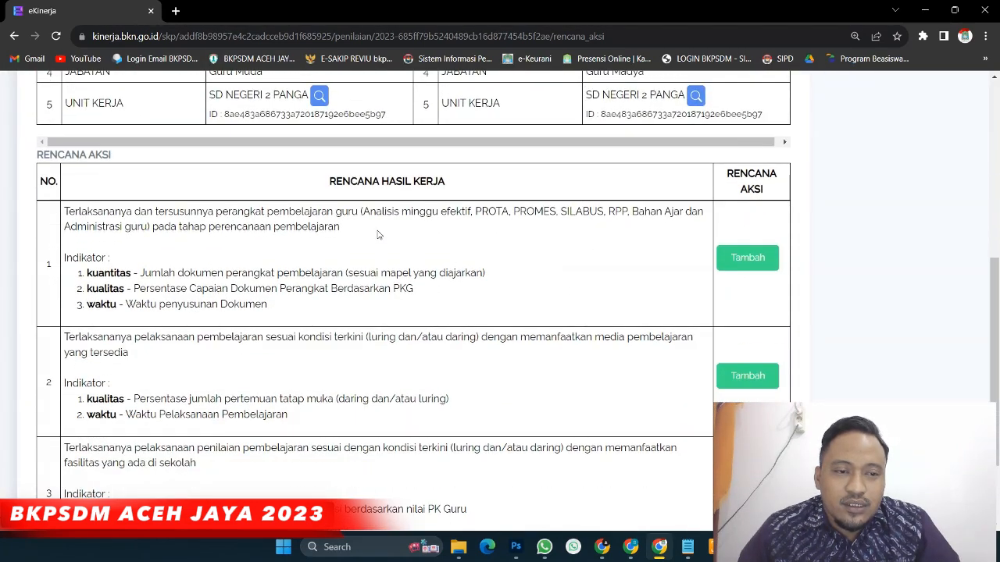
{"action": "left_click_drag", "start_coordinate": [64, 209], "coordinate": [443, 239]}
{"action": "scroll", "coordinate": [390, 266], "scroll_direction": "down", "scroll_amount": 3}
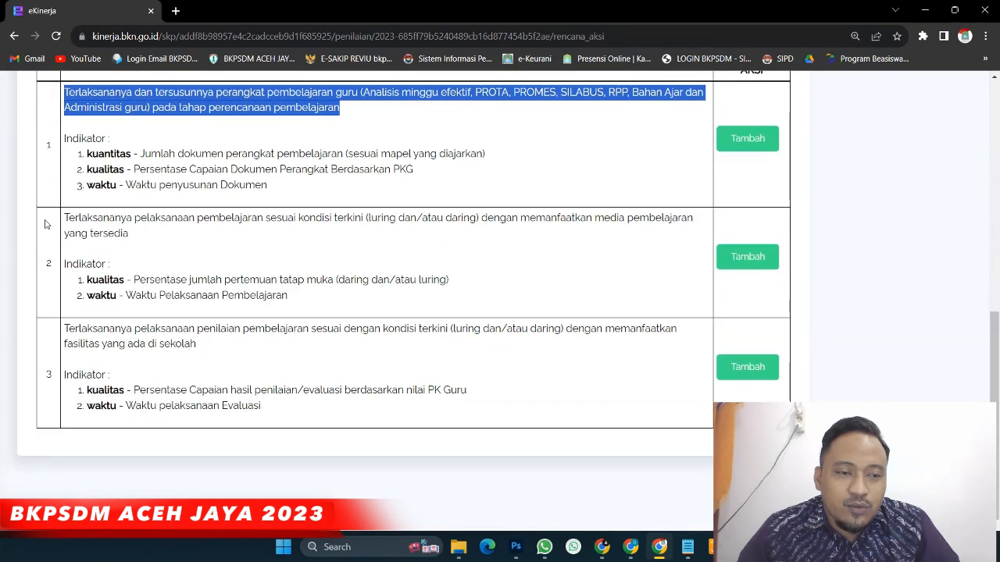
{"action": "scroll", "coordinate": [283, 268], "scroll_direction": "up", "scroll_amount": 3}
{"action": "left_click", "coordinate": [397, 273]}
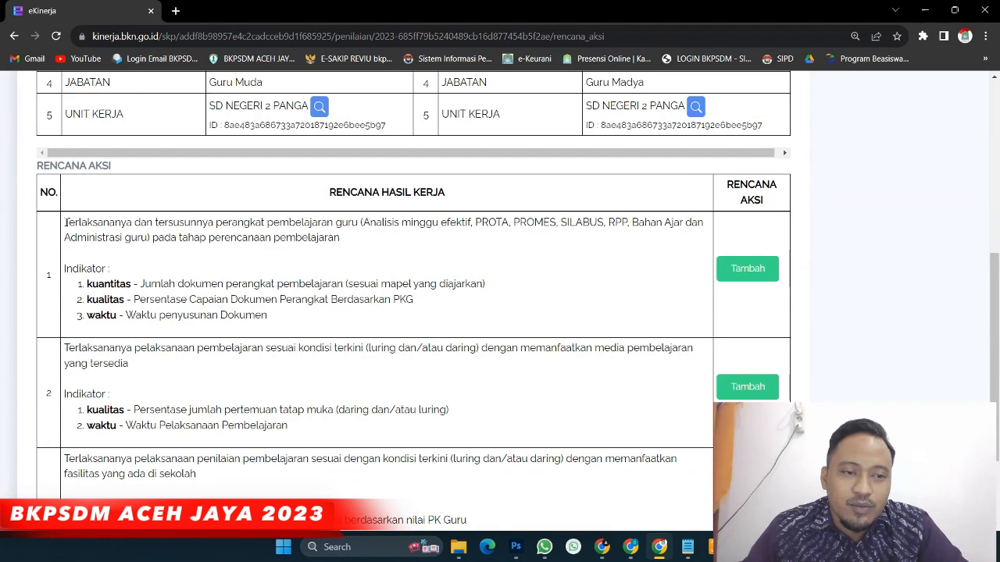
Open the Tambah Rencana Aksi dialog for the first work result
{"action": "left_click_drag", "start_coordinate": [64, 222], "coordinate": [335, 234]}
{"action": "left_click", "coordinate": [348, 237]}
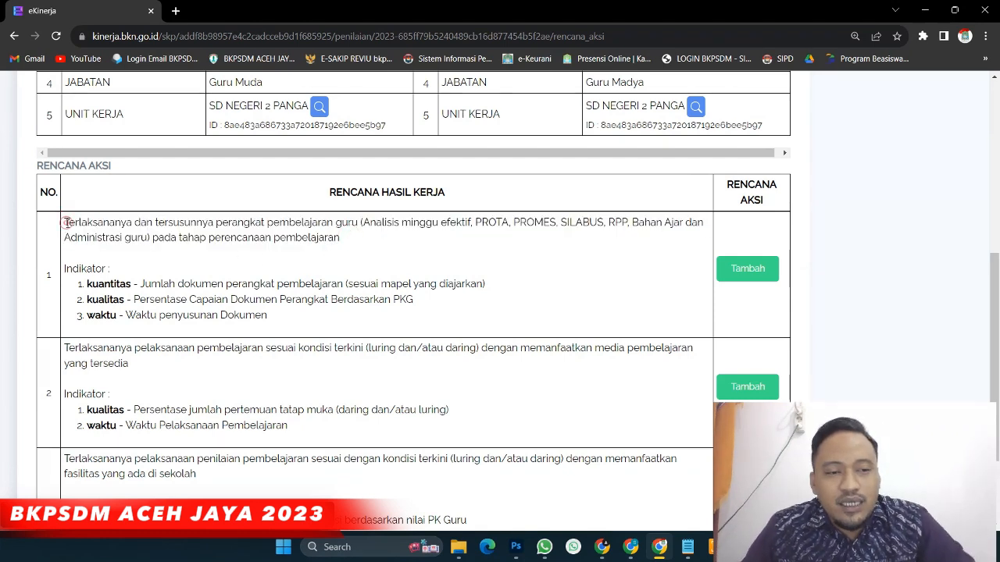
{"action": "left_click_drag", "start_coordinate": [65, 222], "coordinate": [132, 223]}
{"action": "left_click", "coordinate": [66, 224]}
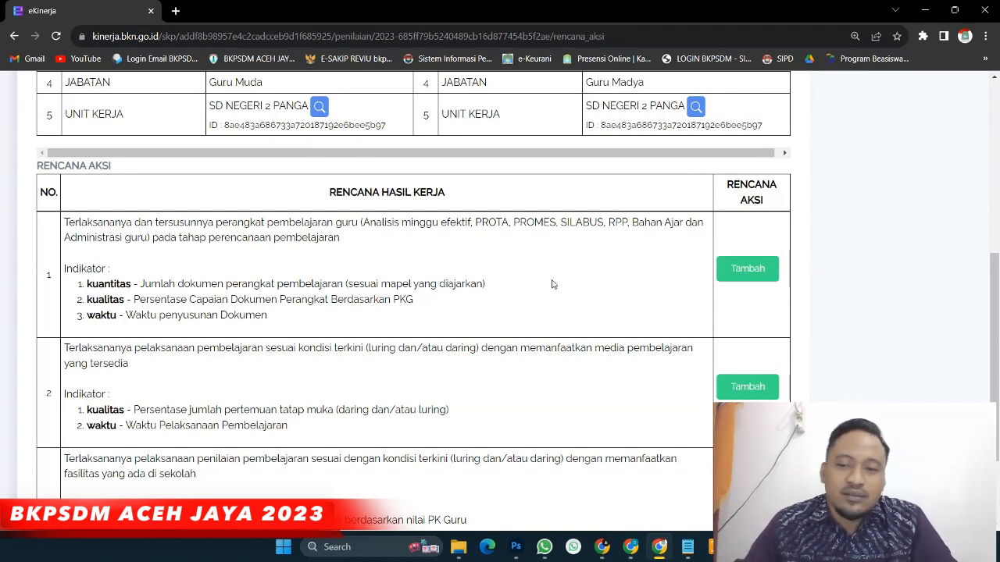
{"action": "left_click", "coordinate": [754, 274]}
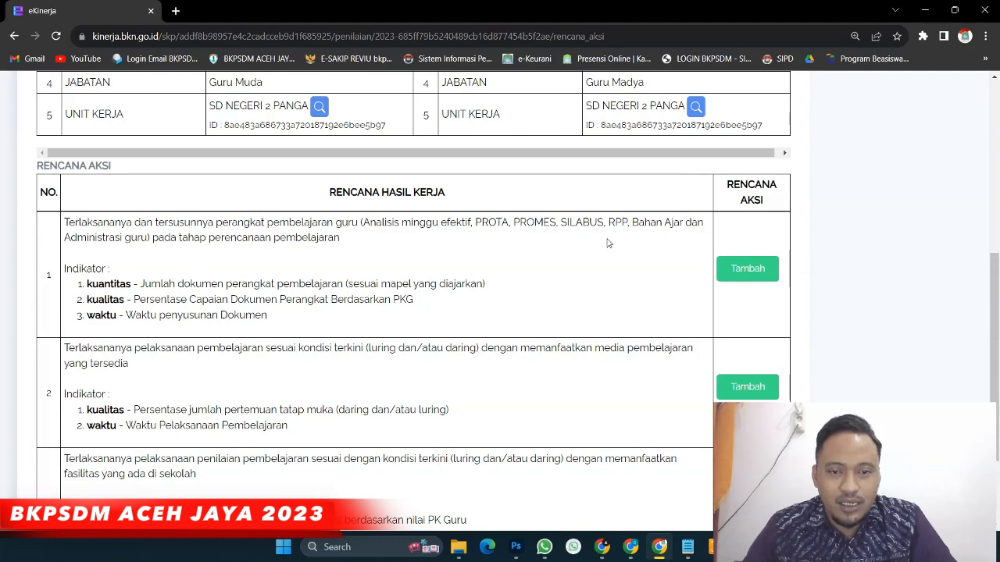
{"action": "left_click", "coordinate": [763, 271]}
Save 'Membuat Administrasi Guru' as work result 1's action and check it in the table
{"action": "left_click", "coordinate": [521, 178]}
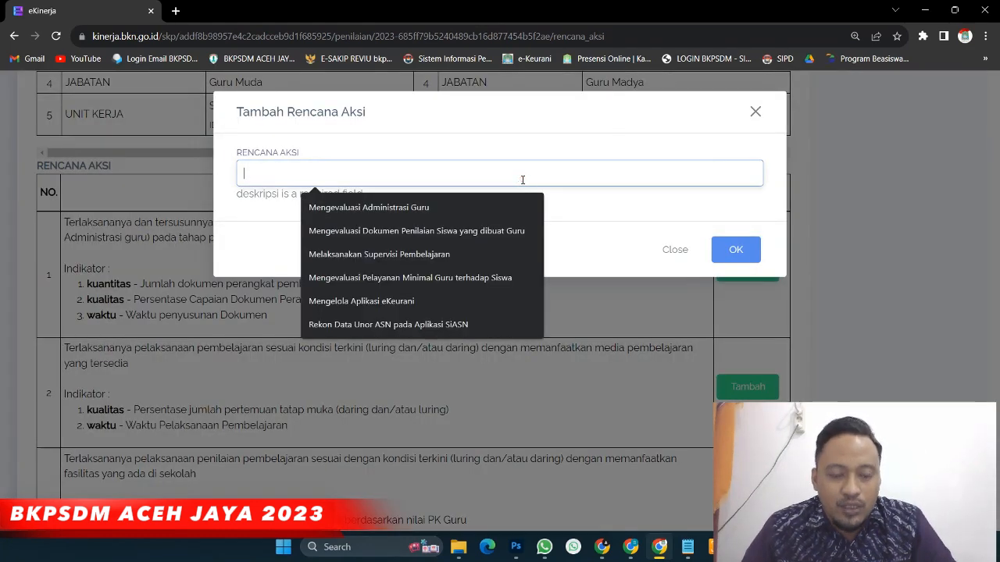
{"action": "type", "text": "Membuat Administrasi Guru"}
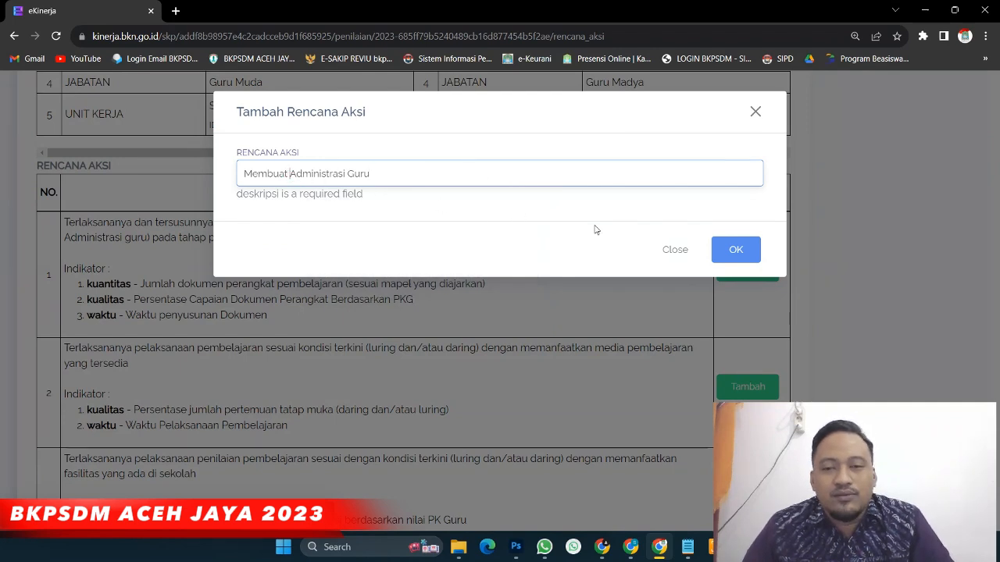
{"action": "left_click", "coordinate": [735, 251]}
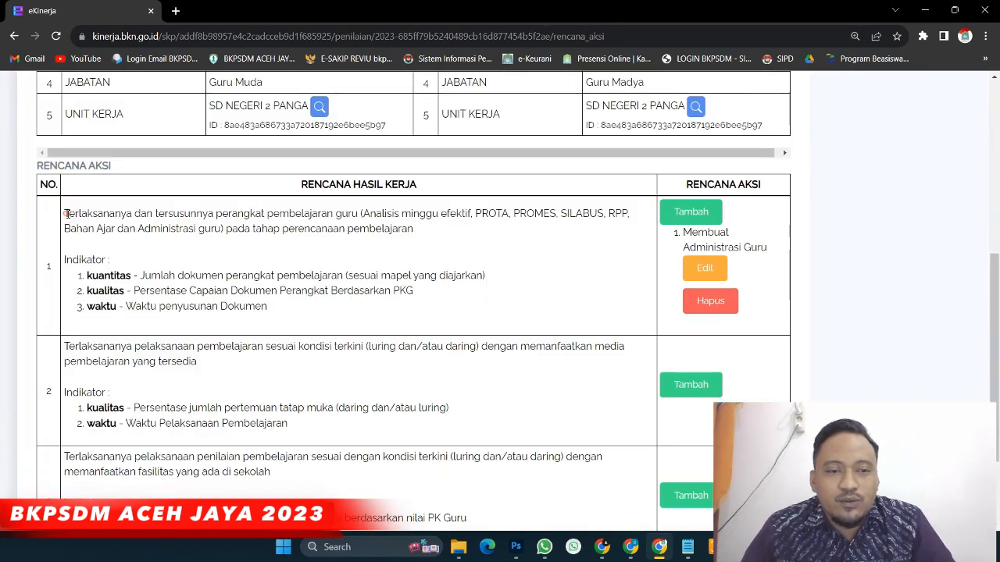
{"action": "left_click_drag", "start_coordinate": [66, 213], "coordinate": [444, 246]}
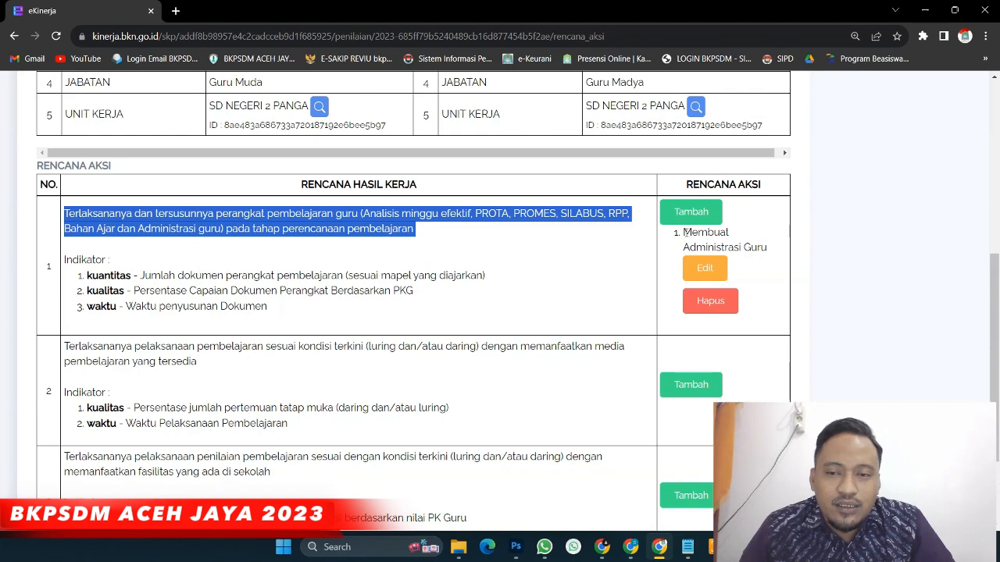
{"action": "left_click_drag", "start_coordinate": [684, 232], "coordinate": [770, 258]}
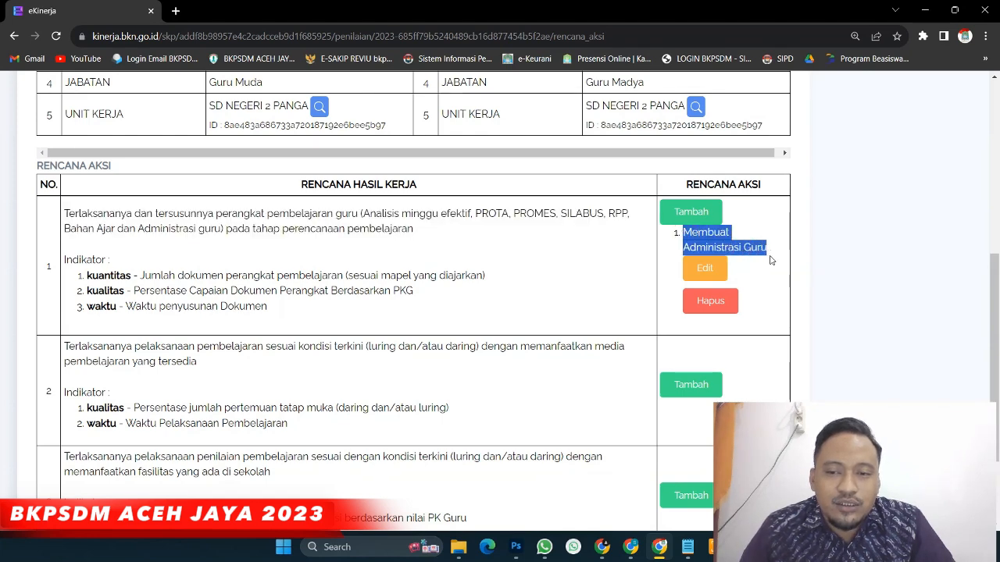
{"action": "scroll", "coordinate": [429, 275], "scroll_direction": "down", "scroll_amount": 2}
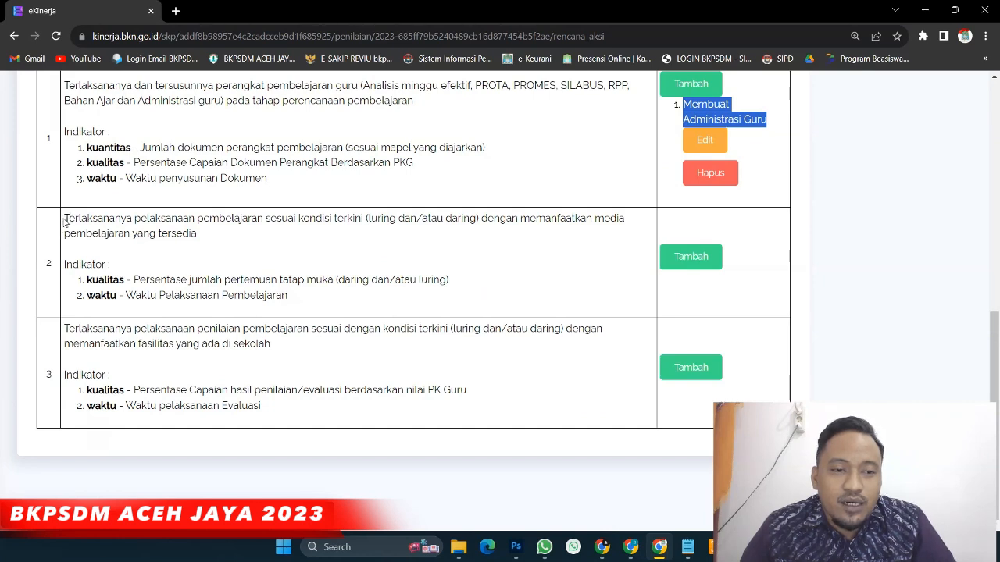
{"action": "left_click_drag", "start_coordinate": [65, 222], "coordinate": [219, 250]}
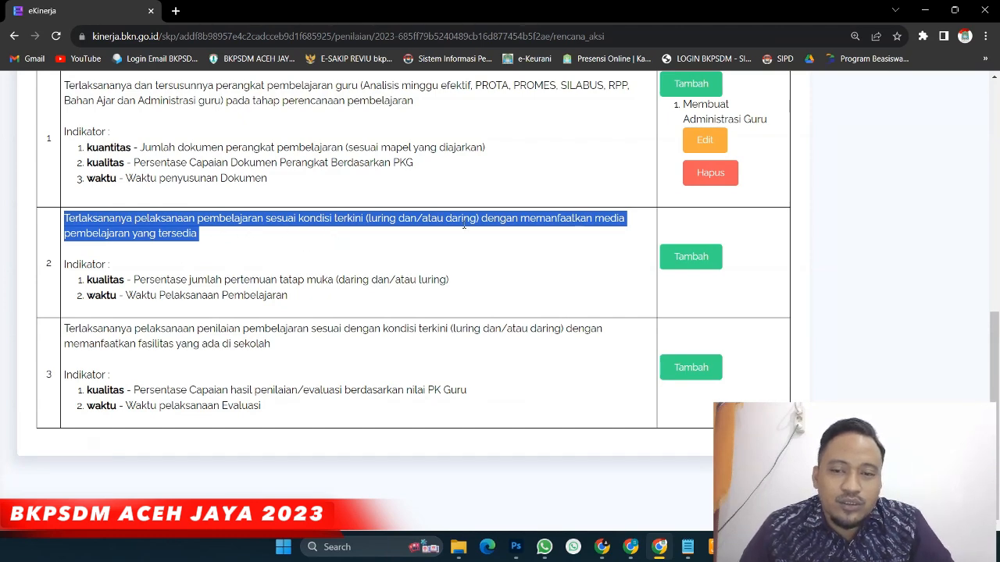
Add the action 'Melaksanakan Kegiatan Belajar Mengajar' to work result 2
{"action": "left_click", "coordinate": [687, 257]}
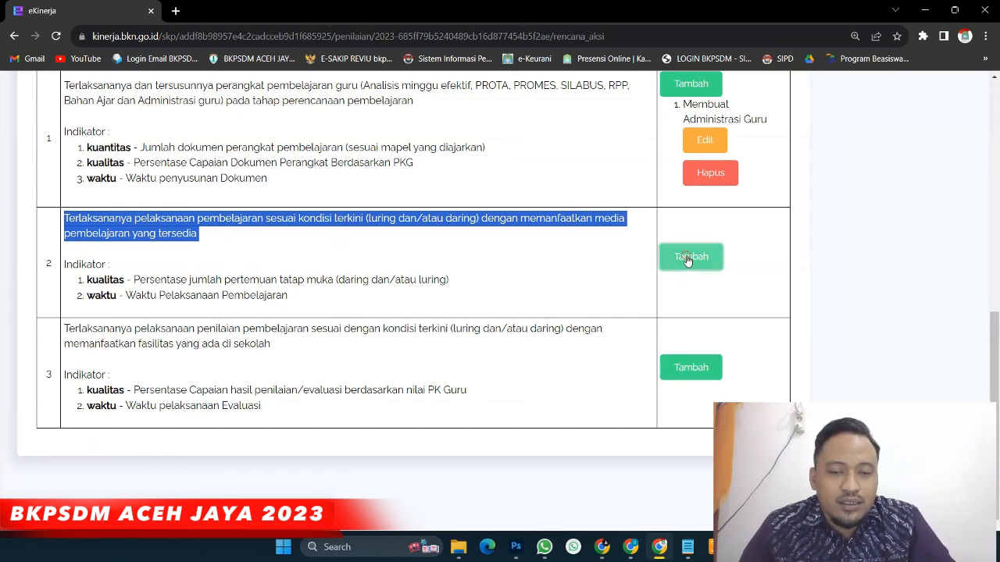
{"action": "left_click", "coordinate": [523, 180]}
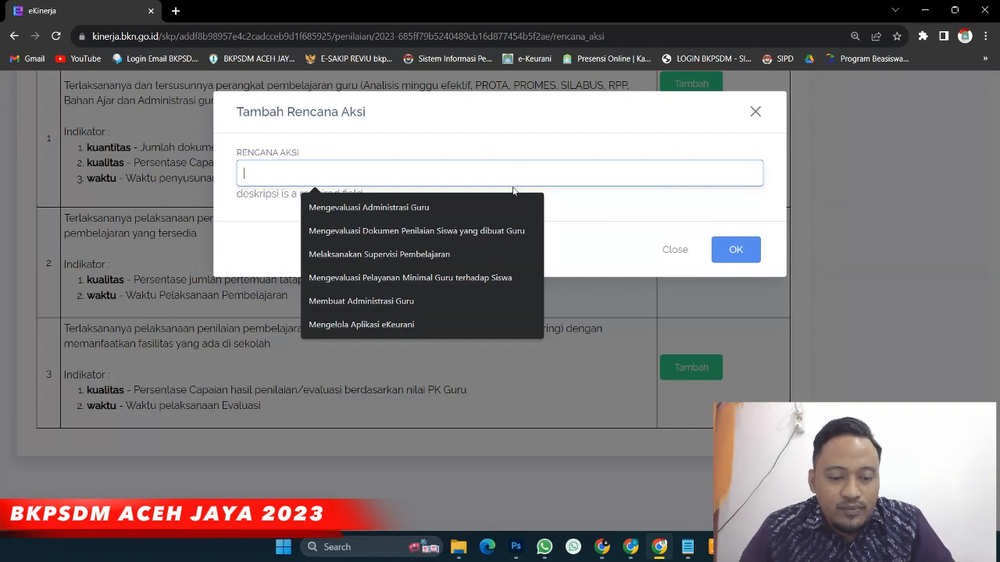
{"action": "type", "text": "Melaksanakan Kegiatan Belajar Mengajar (termasuk membuat media pembelajaran siswa)"}
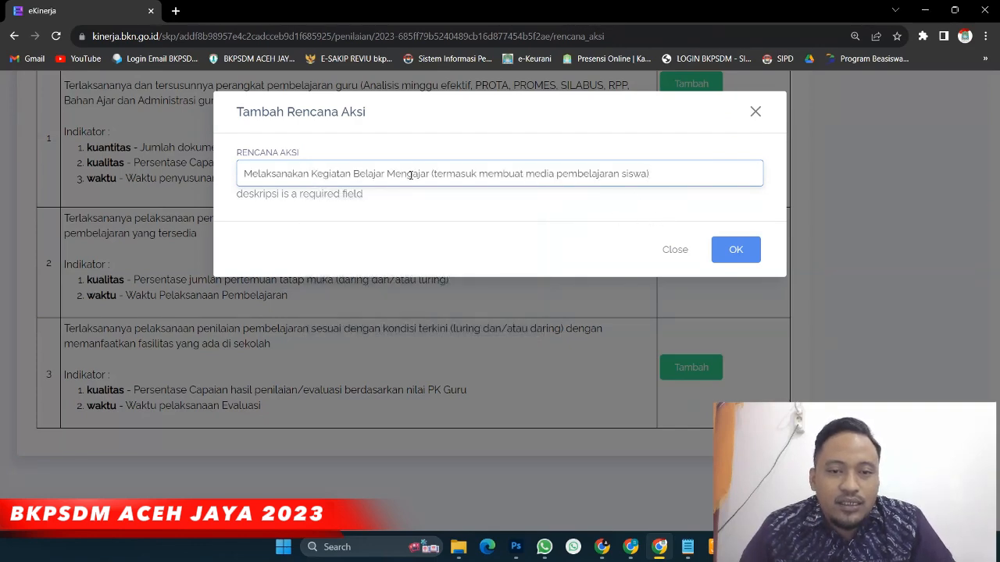
{"action": "key", "text": "ctrl+plus"}
{"action": "key", "text": "ctrl+plus"}
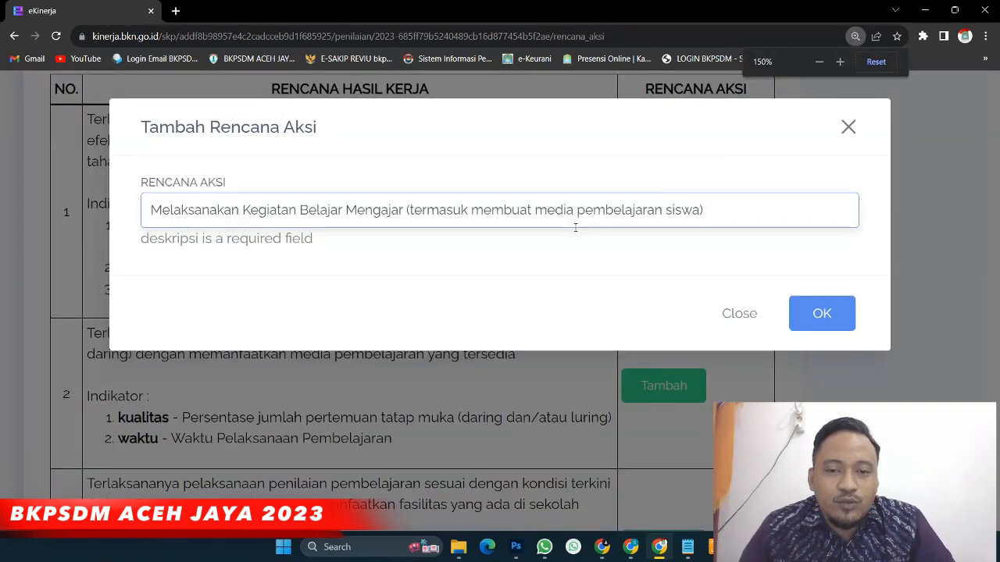
{"action": "left_click", "coordinate": [800, 315]}
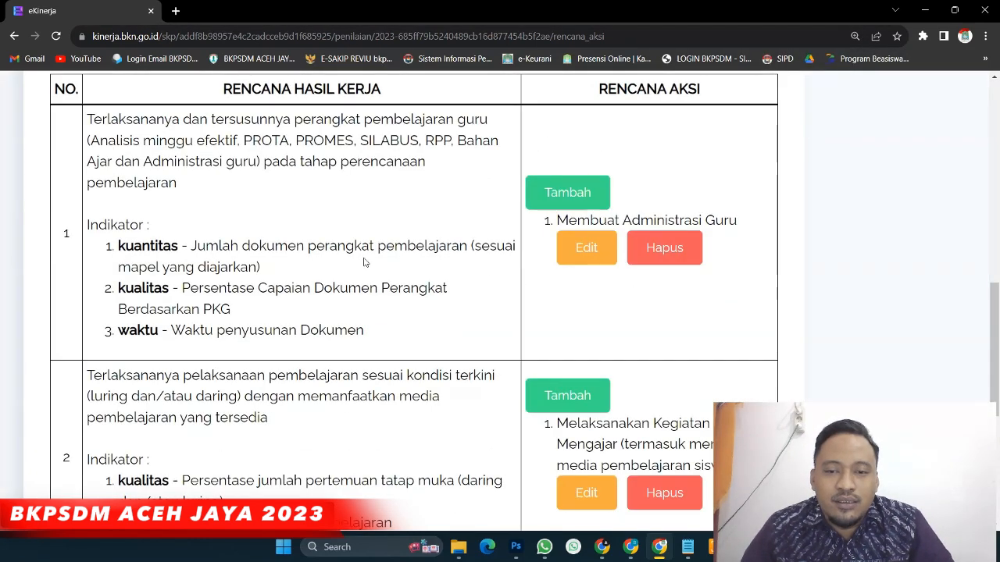
{"action": "key", "text": "ctrl+minus"}
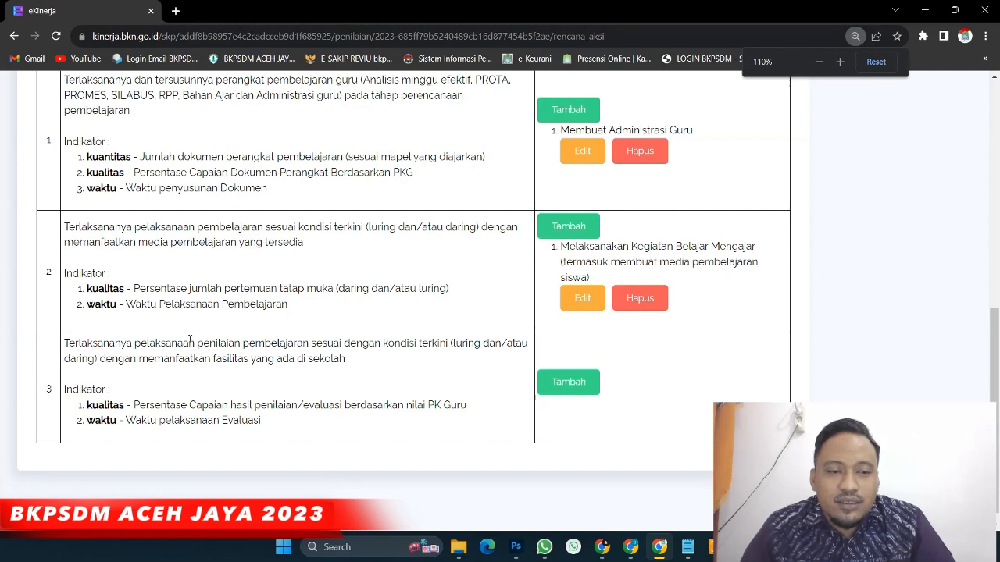
Add the action 'Membuat Dokumen Penilaian Siswa' to work result 3
{"action": "left_click_drag", "start_coordinate": [64, 344], "coordinate": [214, 359]}
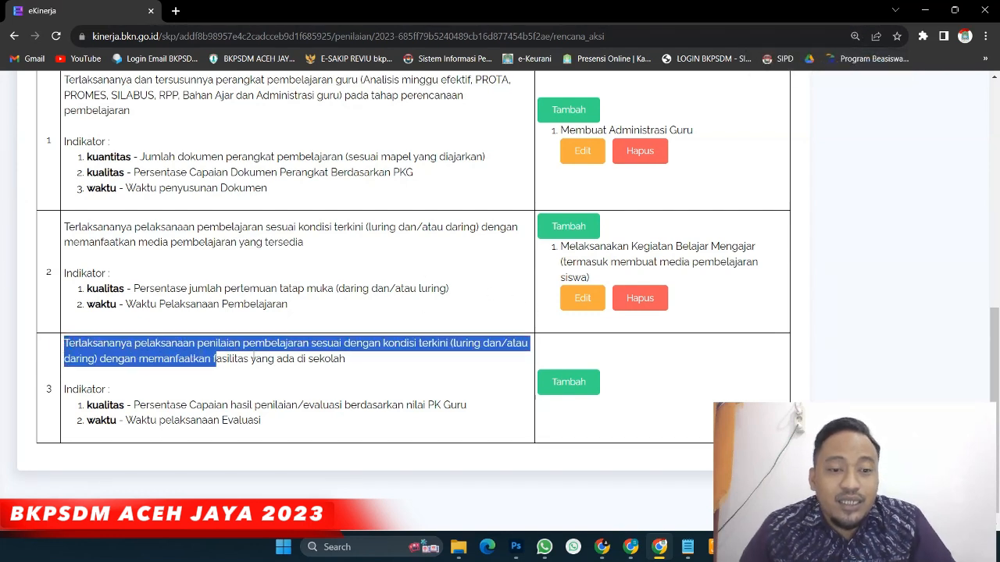
{"action": "left_click", "coordinate": [569, 382]}
{"action": "type", "text": "Membuat Dokumen Penilaian Siswa"}
{"action": "key", "text": "ctrl+plus"}
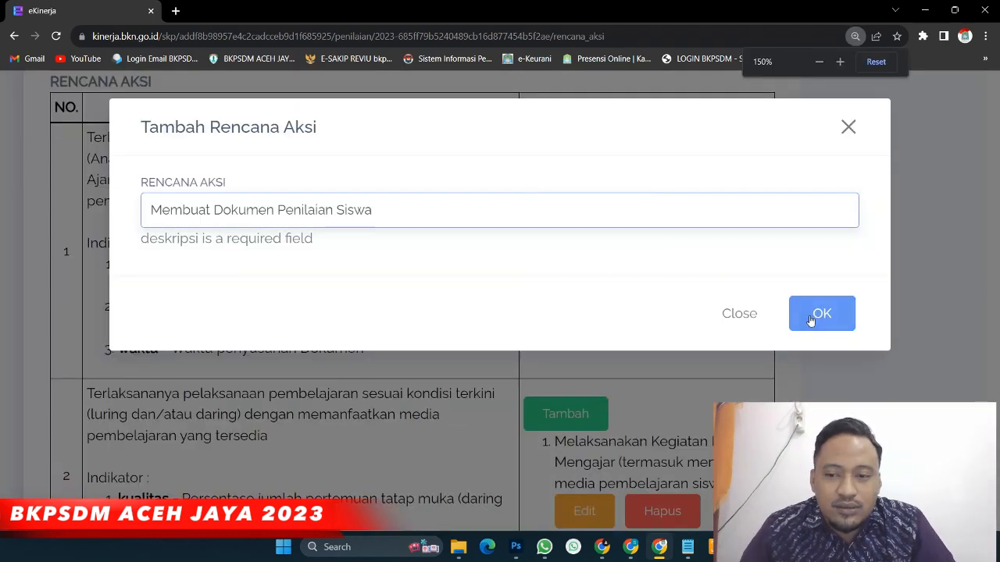
{"action": "left_click", "coordinate": [810, 320]}
{"action": "left_click", "coordinate": [820, 300]}
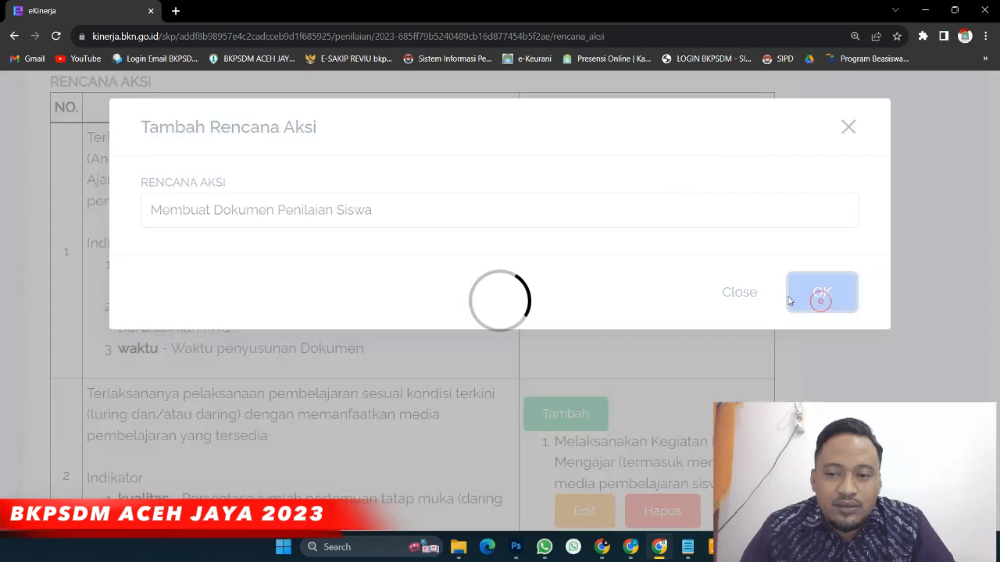
{"action": "key", "text": "ctrl+minus"}
{"action": "key", "text": "ctrl+minus"}
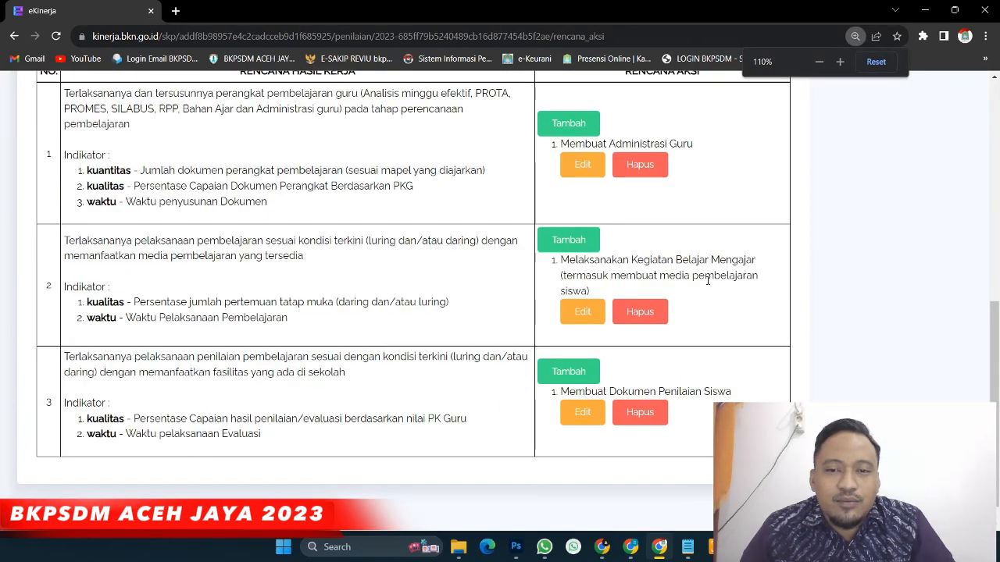
Scroll through the action-plan page to check all three added actions
{"action": "scroll", "coordinate": [616, 262], "scroll_direction": "up", "scroll_amount": 1}
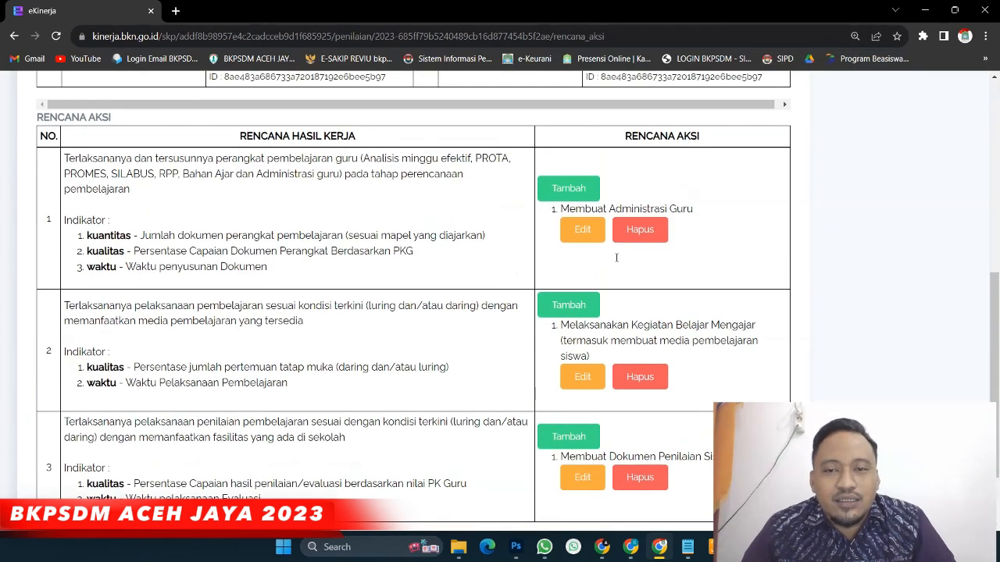
{"action": "scroll", "coordinate": [616, 261], "scroll_direction": "down", "scroll_amount": 1}
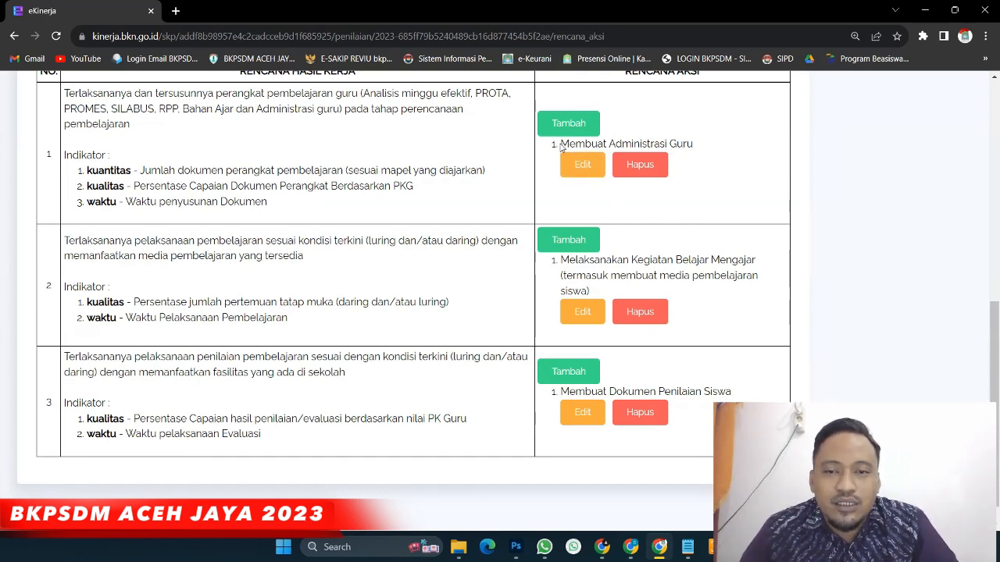
{"action": "scroll", "coordinate": [655, 321], "scroll_direction": "up", "scroll_amount": 2}
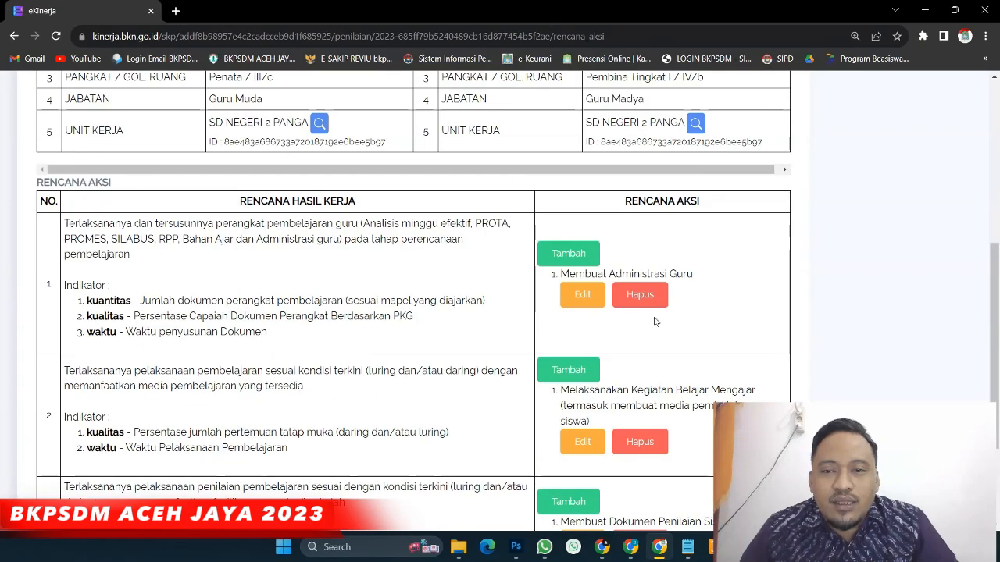
{"action": "scroll", "coordinate": [655, 321], "scroll_direction": "up", "scroll_amount": 1}
{"action": "scroll", "coordinate": [623, 288], "scroll_direction": "up", "scroll_amount": 3}
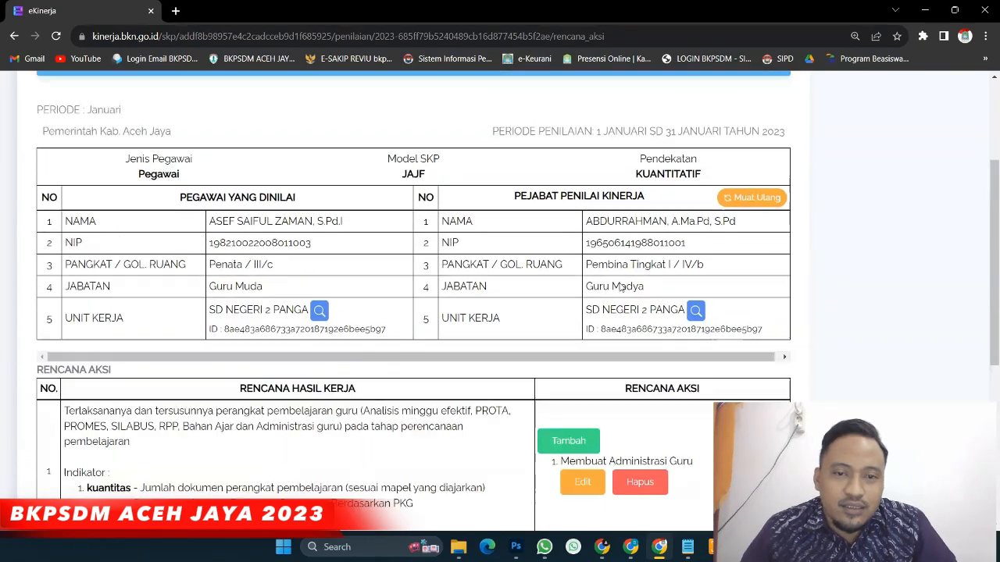
{"action": "scroll", "coordinate": [621, 288], "scroll_direction": "down", "scroll_amount": 2}
{"action": "scroll", "coordinate": [617, 285], "scroll_direction": "up", "scroll_amount": 3}
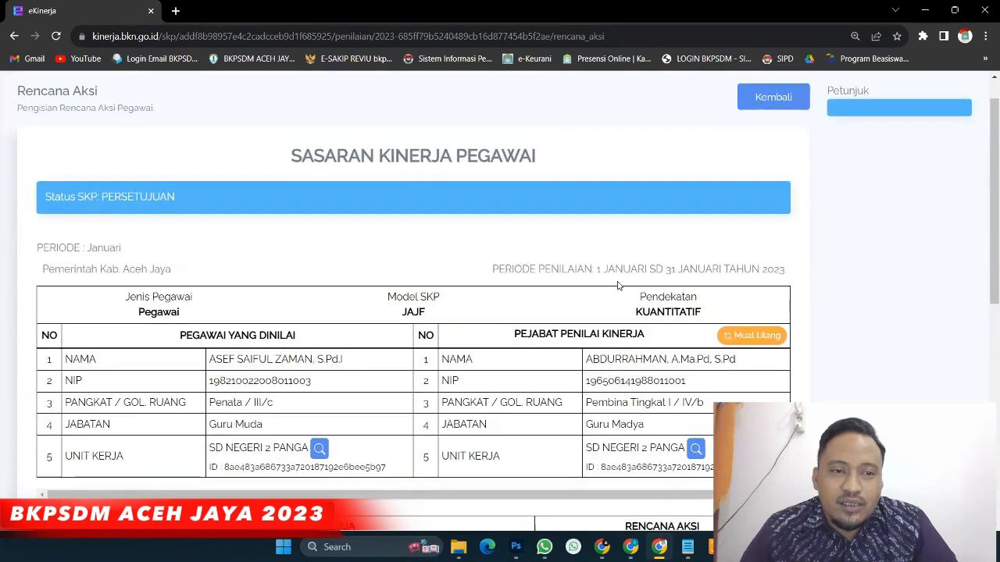
{"action": "scroll", "coordinate": [594, 269], "scroll_direction": "down", "scroll_amount": 1}
{"action": "scroll", "coordinate": [578, 261], "scroll_direction": "up", "scroll_amount": 2}
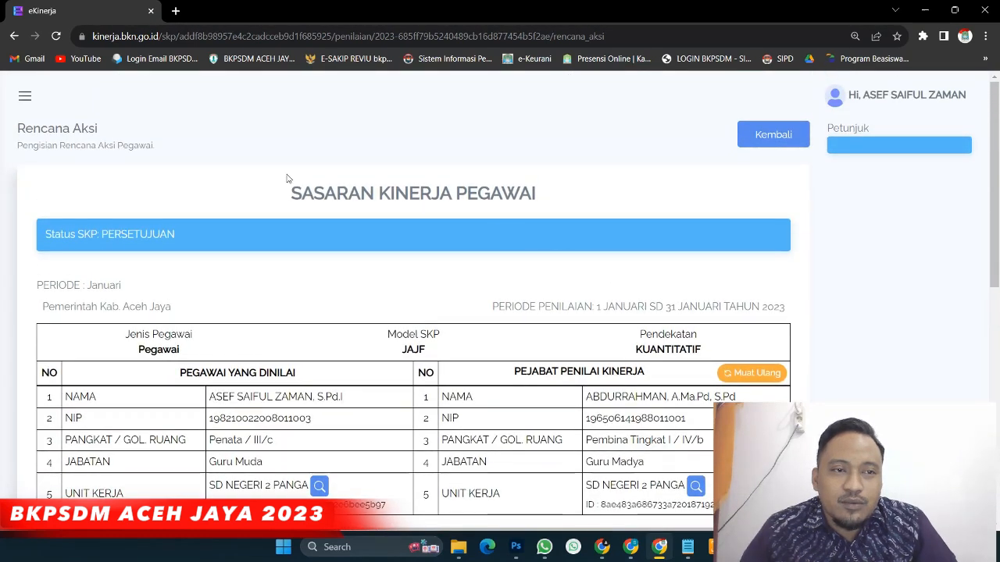
Return to the 2023 SKP Penilaian and open January's Pengisian Bukti Dukung dan Lihat Hasil
{"action": "left_click", "coordinate": [26, 96]}
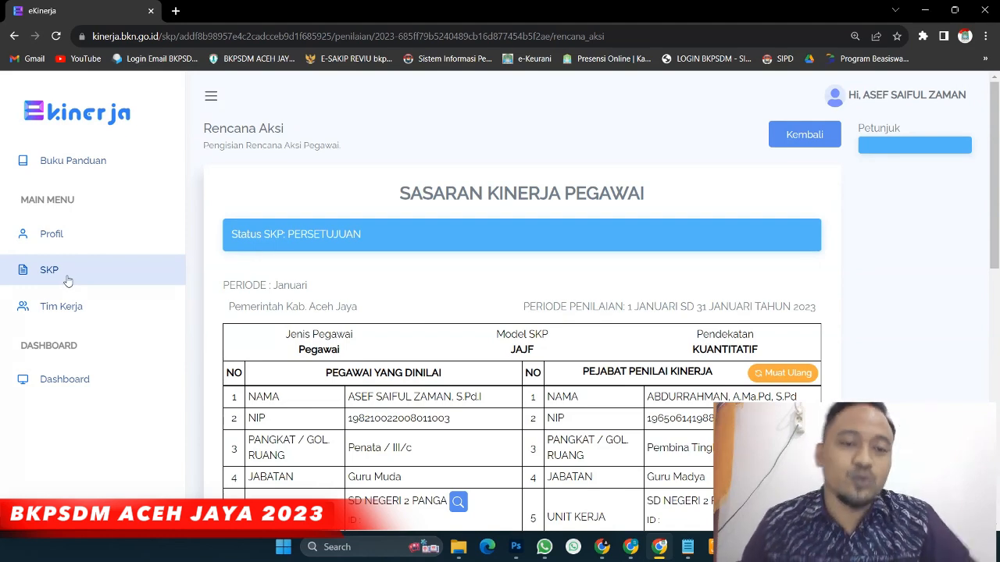
{"action": "left_click", "coordinate": [67, 279]}
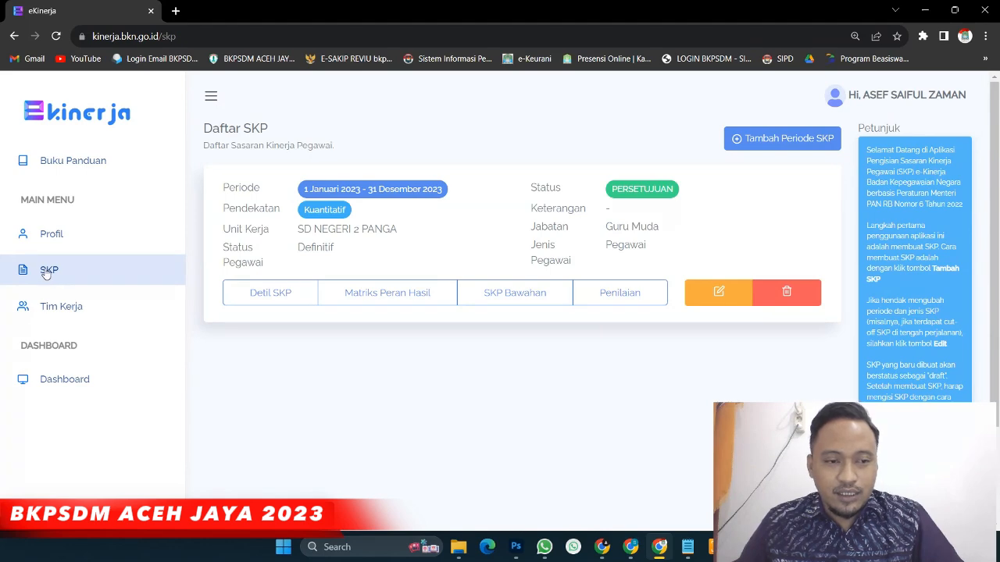
{"action": "left_click", "coordinate": [629, 304]}
{"action": "scroll", "coordinate": [653, 335], "scroll_direction": "down", "scroll_amount": 3}
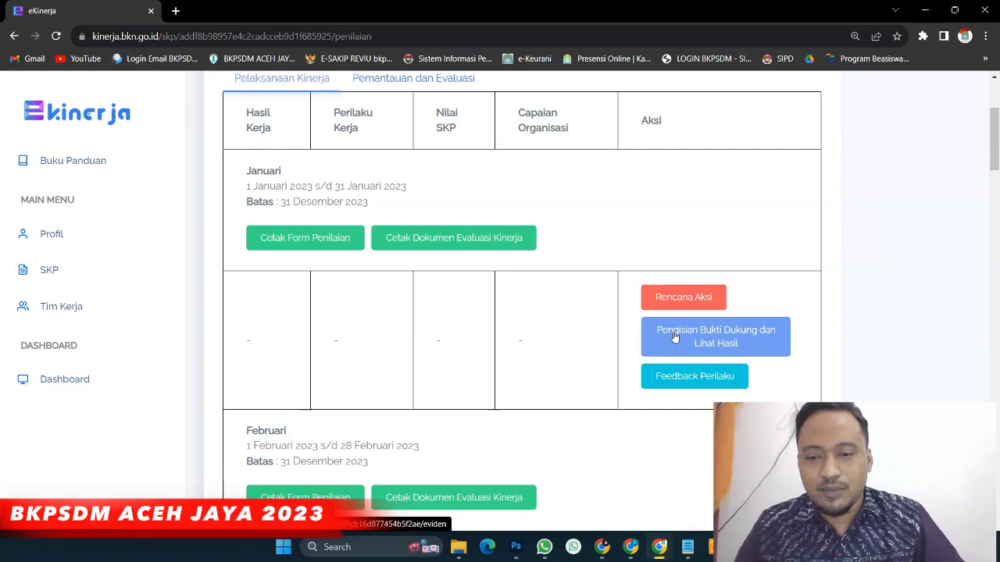
{"action": "left_click", "coordinate": [675, 337]}
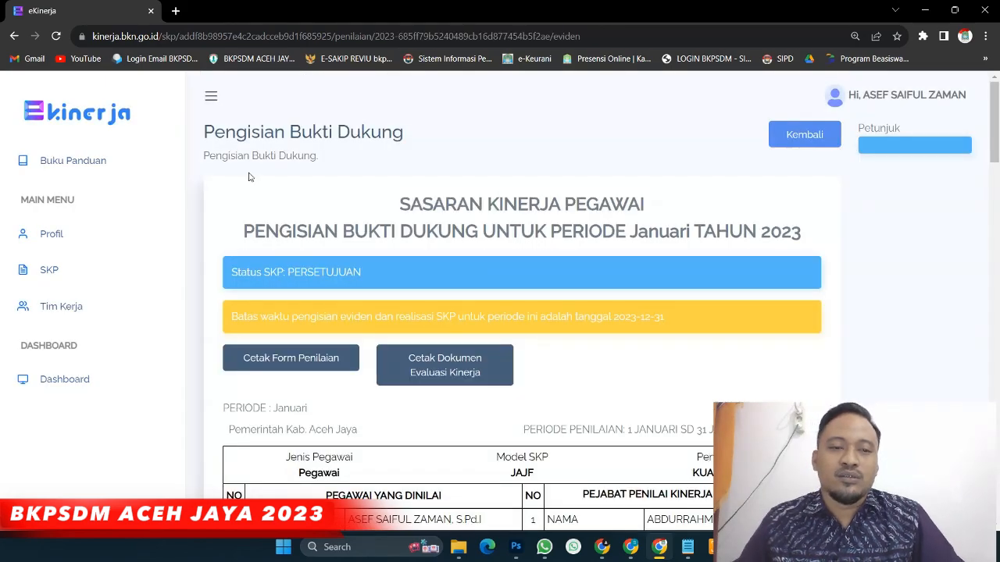
Review work result 1's Kuantitas indicator and open its Tambah Bukti Dukung form
{"action": "left_click", "coordinate": [210, 97]}
{"action": "scroll", "coordinate": [420, 272], "scroll_direction": "down", "scroll_amount": 6}
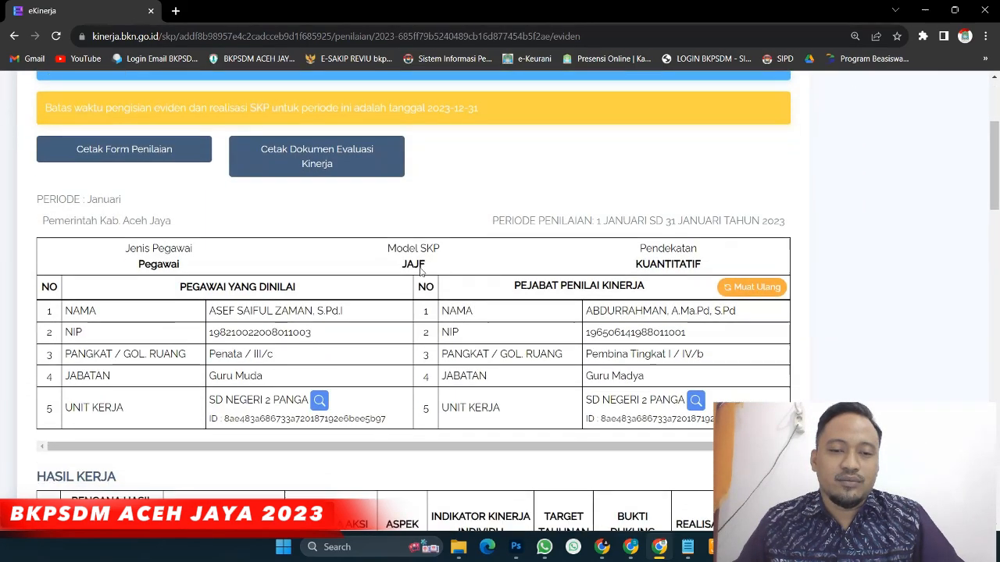
{"action": "scroll", "coordinate": [420, 272], "scroll_direction": "down", "scroll_amount": 1}
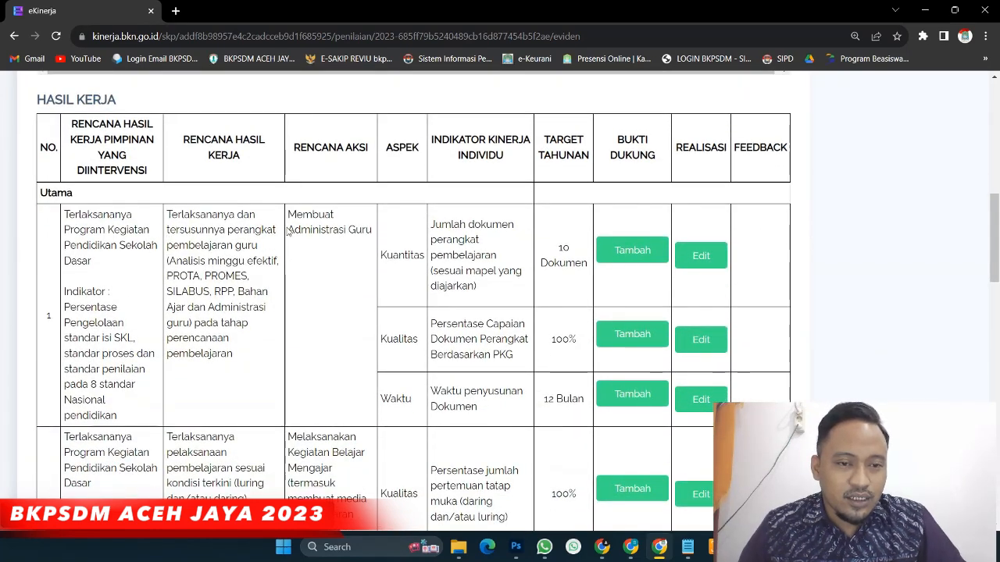
{"action": "left_click_drag", "start_coordinate": [167, 216], "coordinate": [264, 365]}
{"action": "left_click_drag", "start_coordinate": [289, 211], "coordinate": [373, 232]}
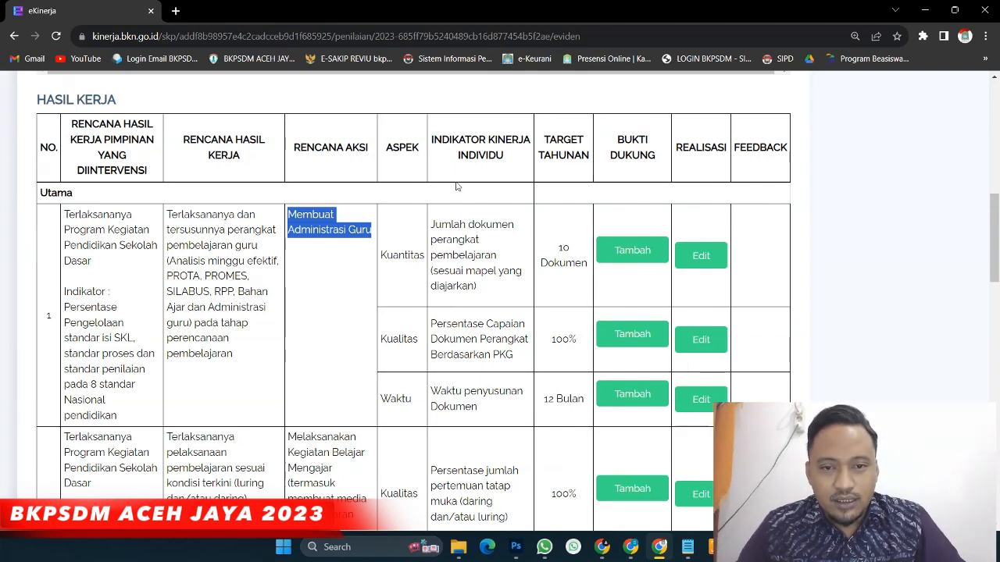
{"action": "left_click_drag", "start_coordinate": [431, 224], "coordinate": [517, 298]}
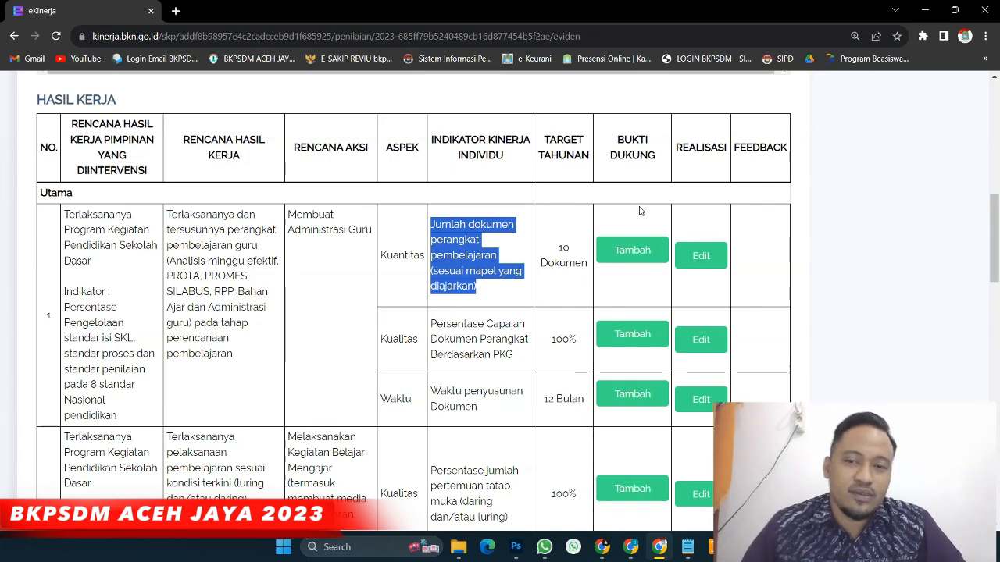
{"action": "left_click", "coordinate": [632, 258]}
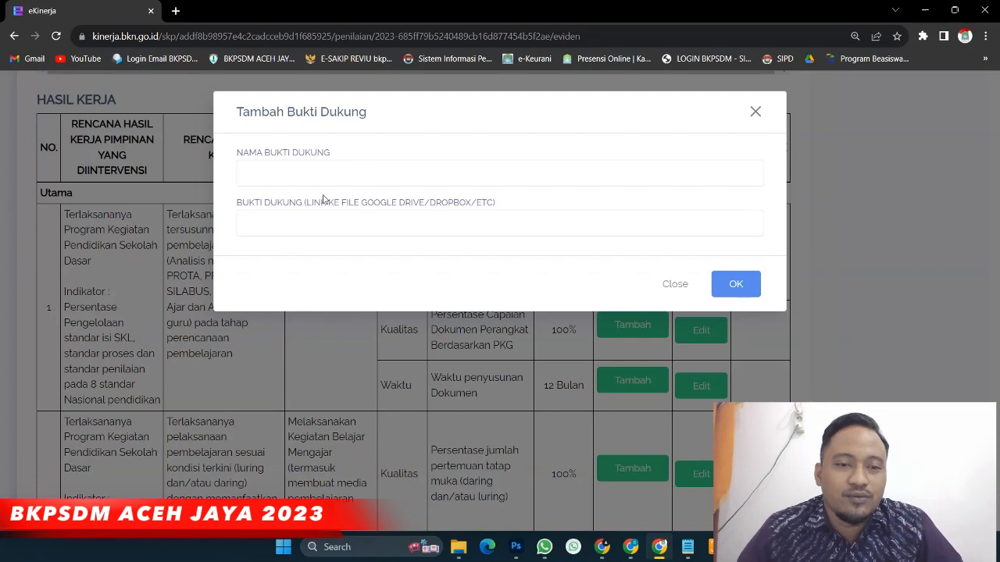
Note the evidence must be a Google Drive/Dropbox link and switch to the other Chrome window
{"action": "left_click_drag", "start_coordinate": [235, 203], "coordinate": [477, 211]}
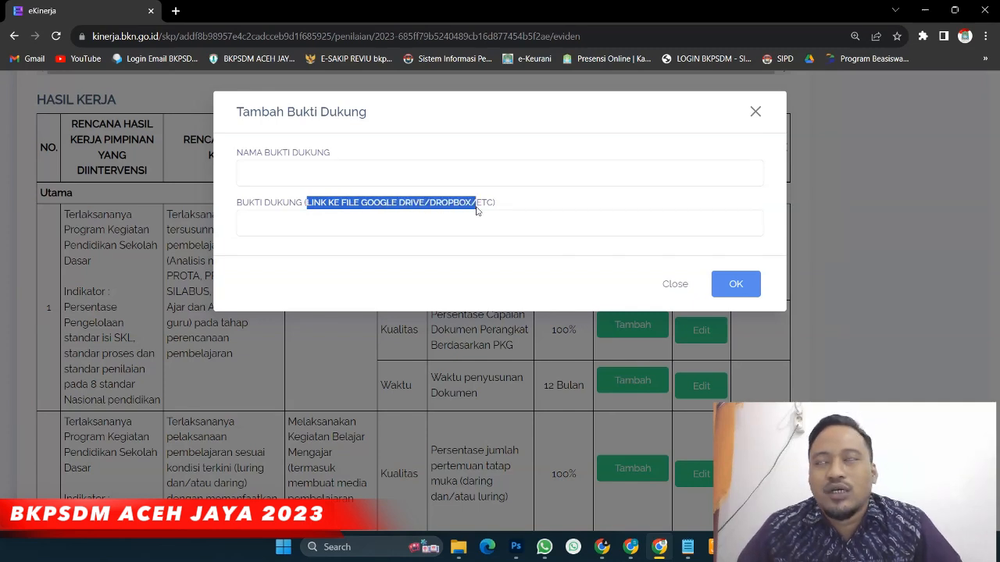
{"action": "left_click", "coordinate": [364, 214]}
In Google Drive, open folder 01 inside the employee's subfolder of SKP 2023
{"action": "left_click", "coordinate": [630, 547]}
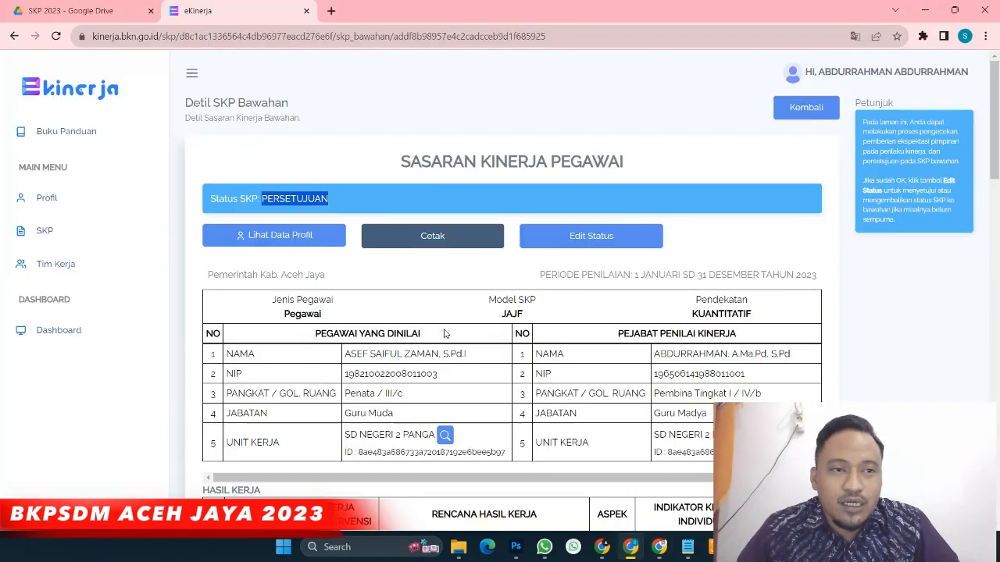
{"action": "left_click", "coordinate": [81, 11]}
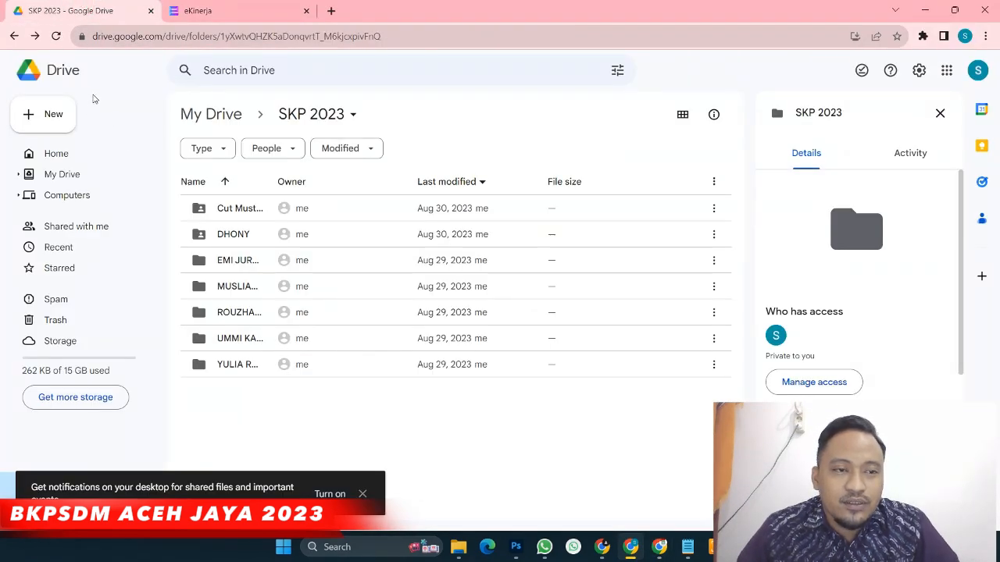
{"action": "left_click", "coordinate": [213, 114]}
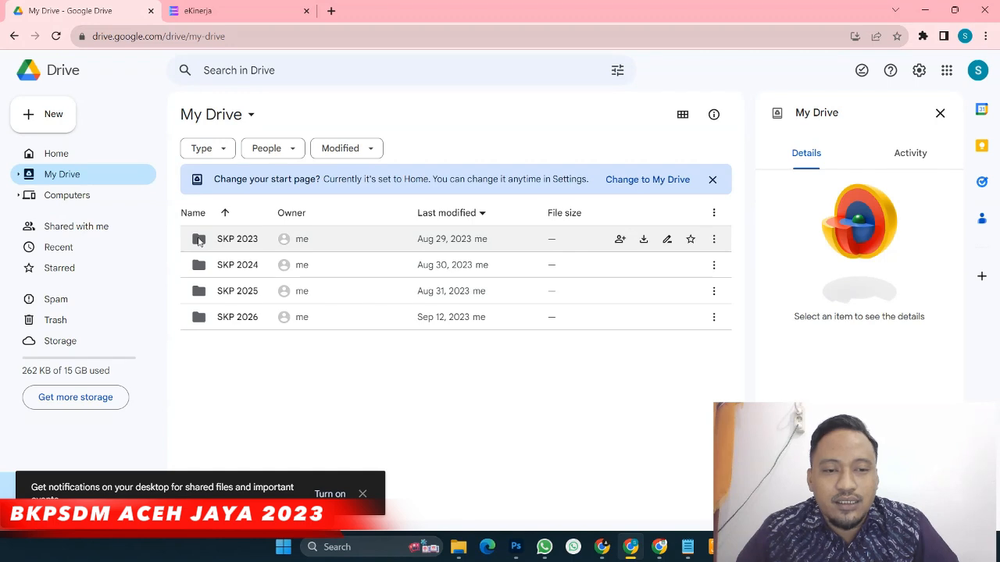
{"action": "double_click", "coordinate": [199, 240]}
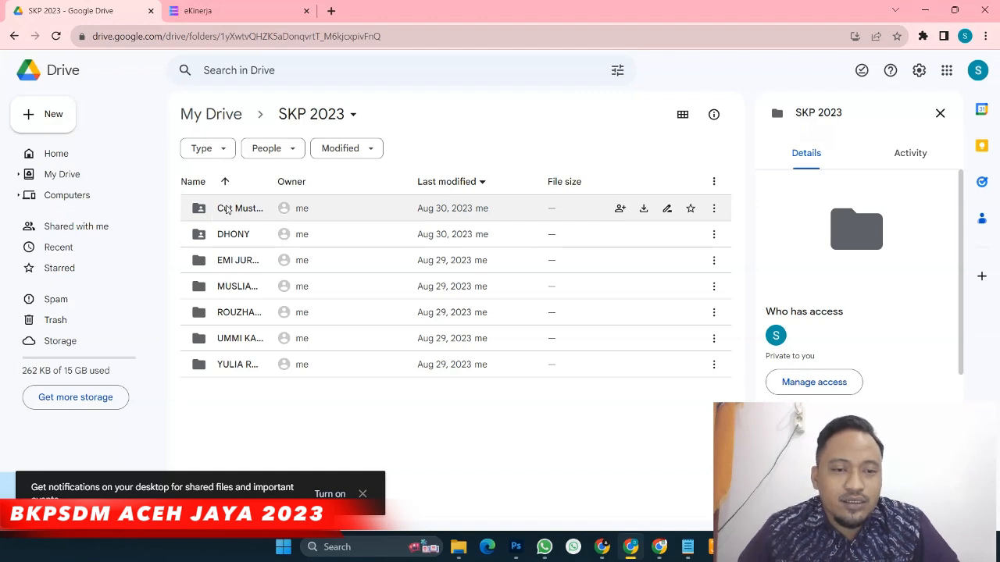
{"action": "left_click", "coordinate": [227, 209]}
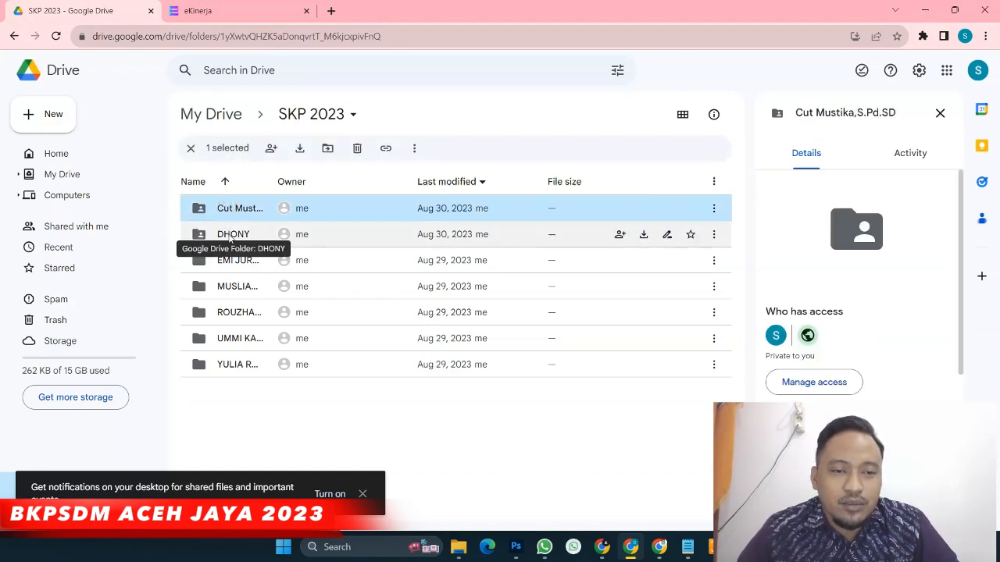
{"action": "left_click", "coordinate": [232, 236]}
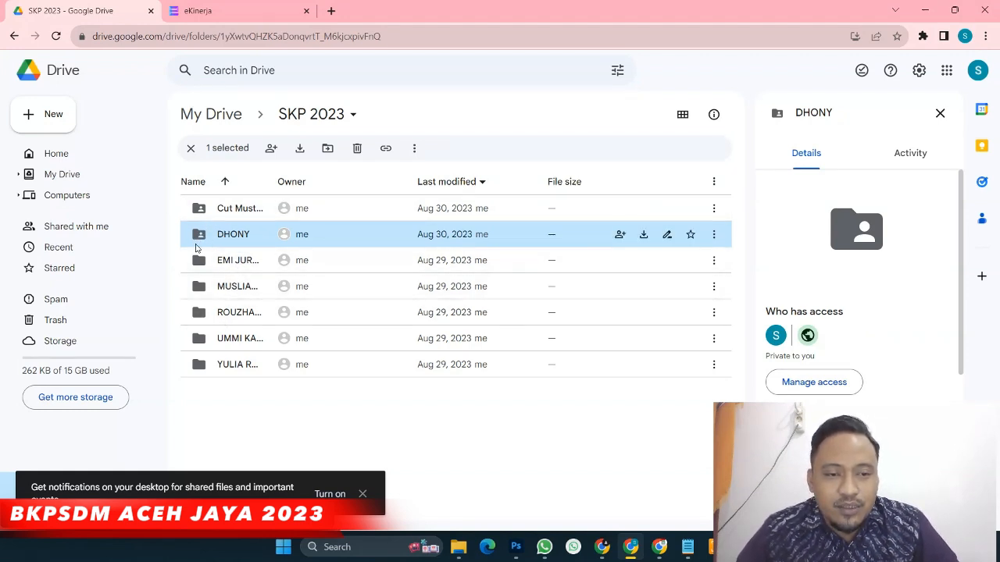
{"action": "double_click", "coordinate": [200, 236]}
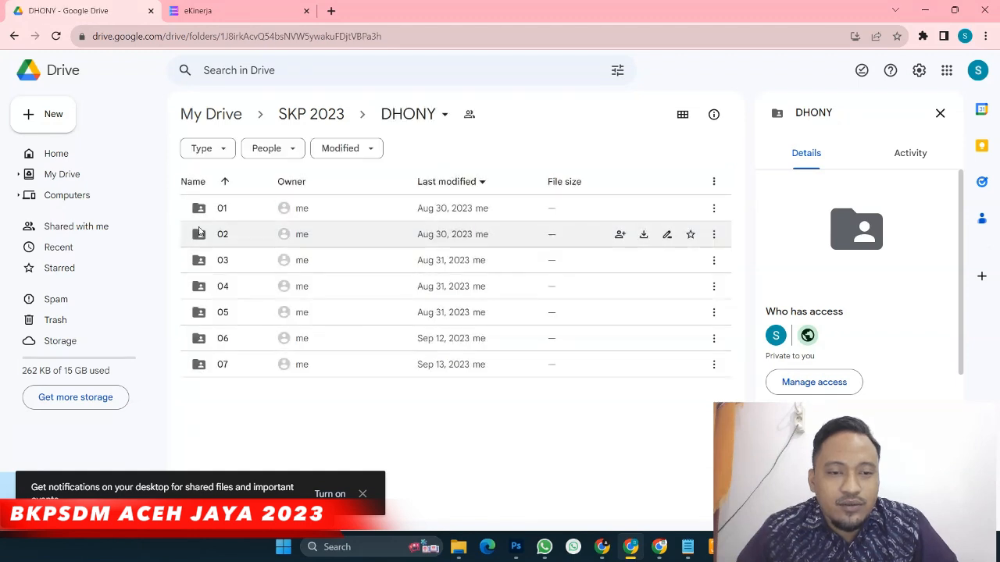
{"action": "left_click", "coordinate": [200, 218]}
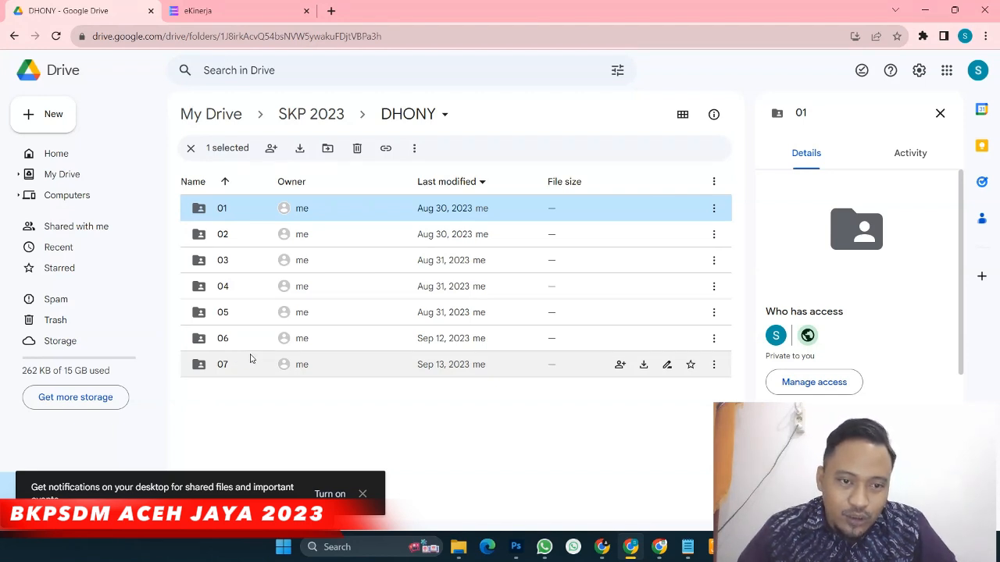
{"action": "double_click", "coordinate": [200, 211]}
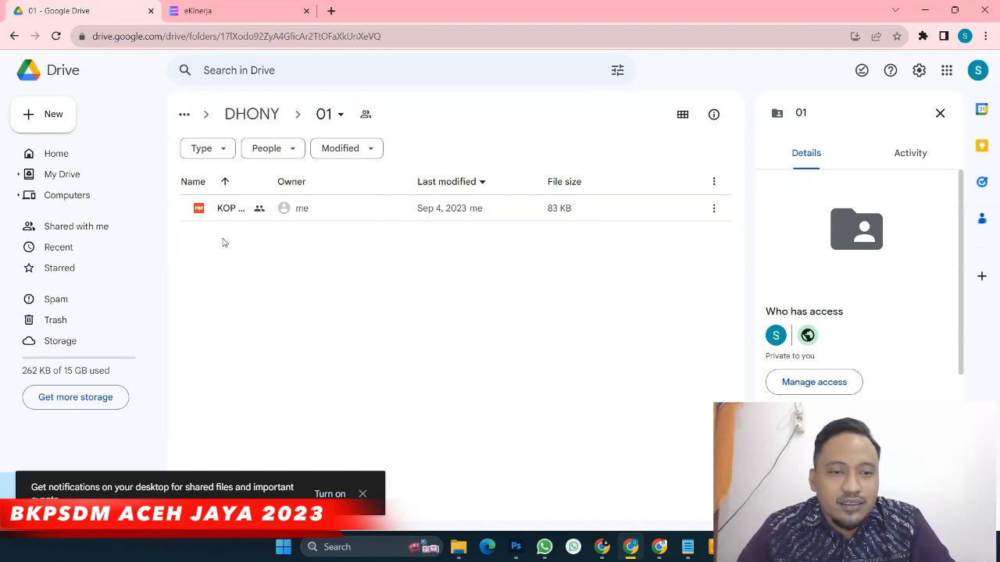
Upload INSTRUMEN KINERJA SEKOLAH.xlsx from D:\TUTORIAL EKINERJA into folder 01
{"action": "left_click", "coordinate": [61, 122]}
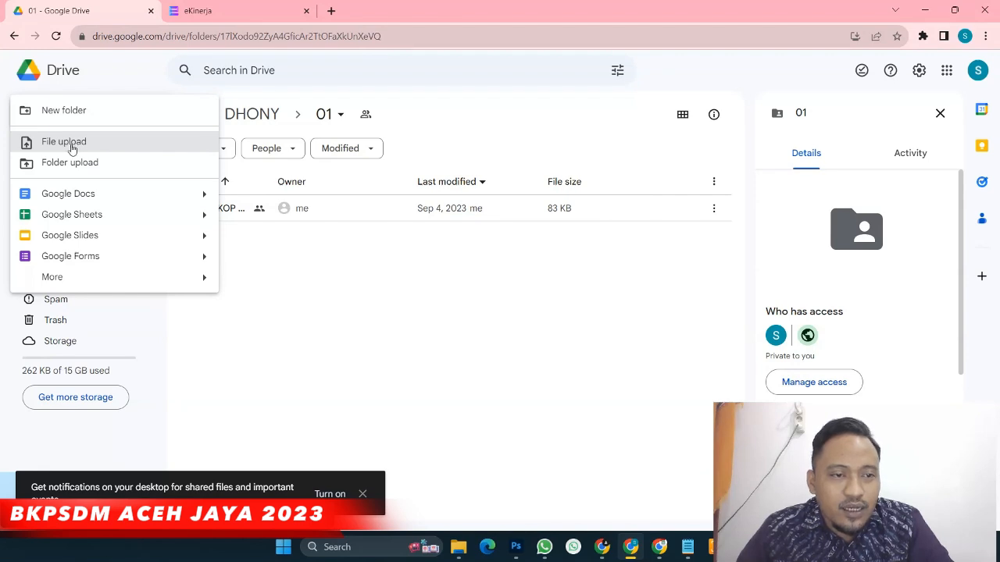
{"action": "left_click", "coordinate": [71, 143]}
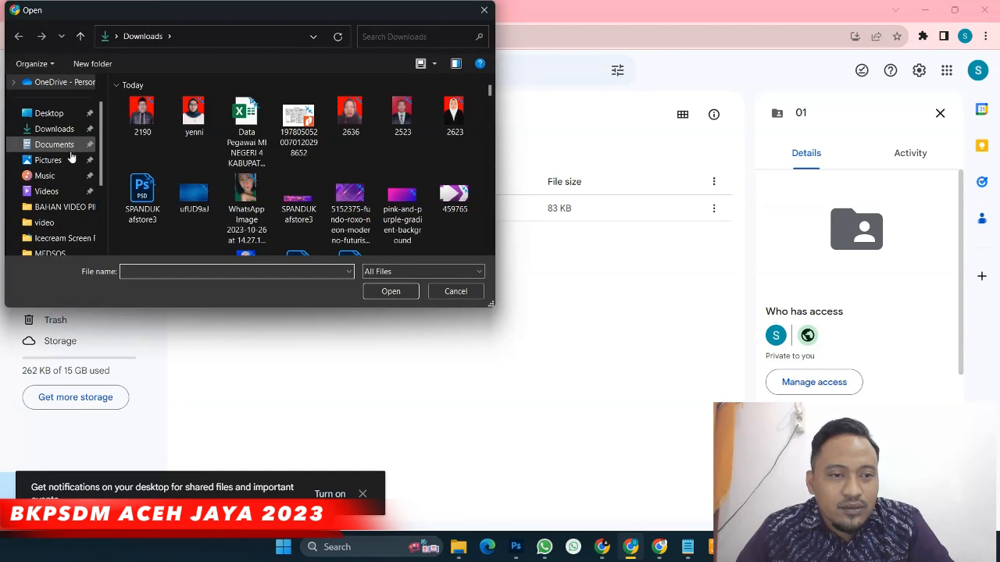
{"action": "scroll", "coordinate": [75, 176], "scroll_direction": "down", "scroll_amount": 3}
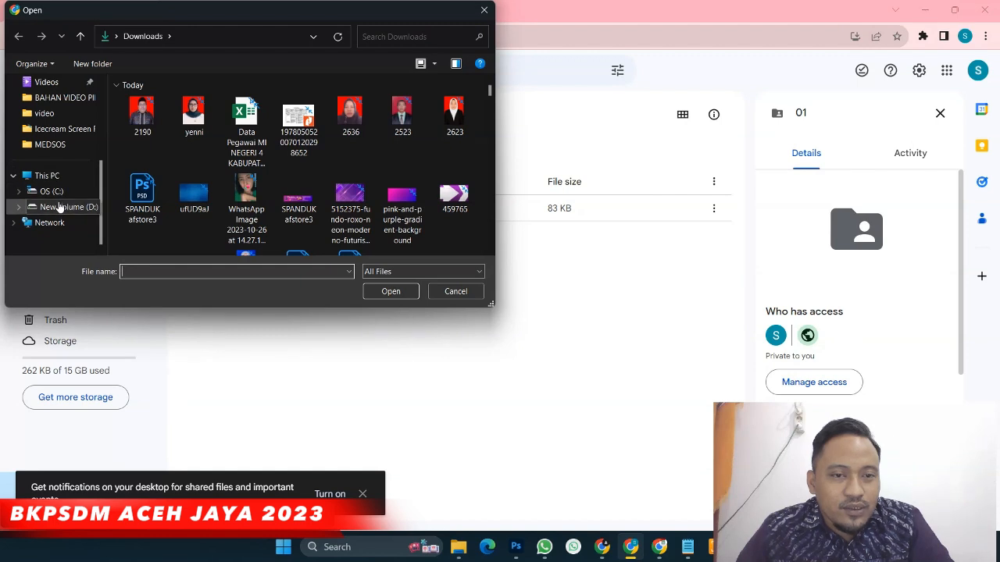
{"action": "left_click", "coordinate": [60, 209]}
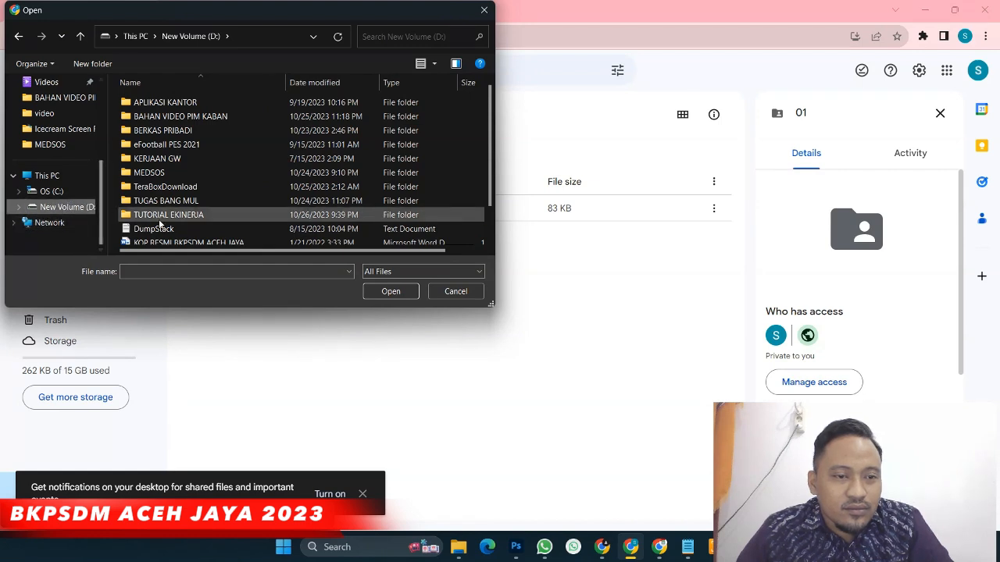
{"action": "left_click", "coordinate": [185, 222]}
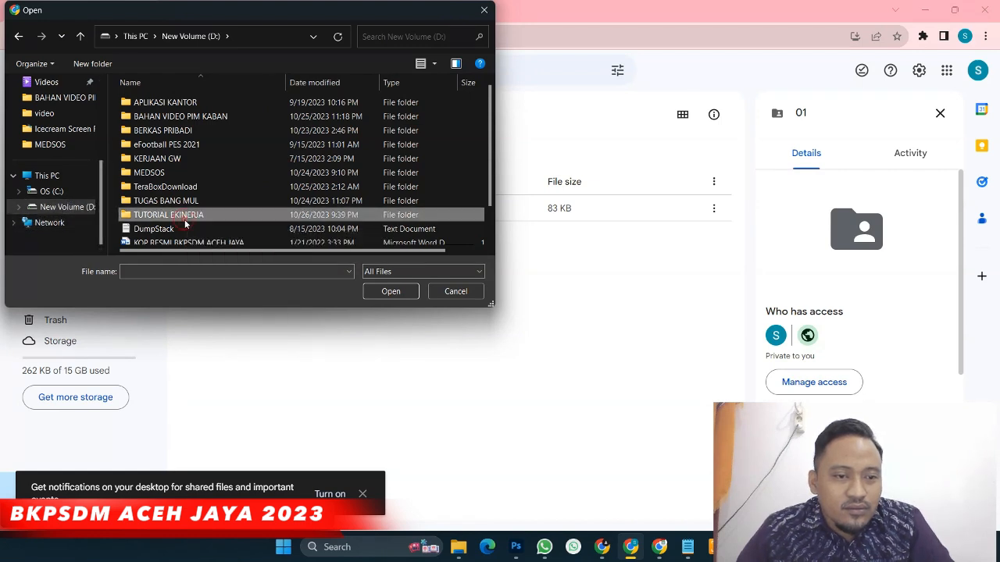
{"action": "double_click", "coordinate": [185, 222]}
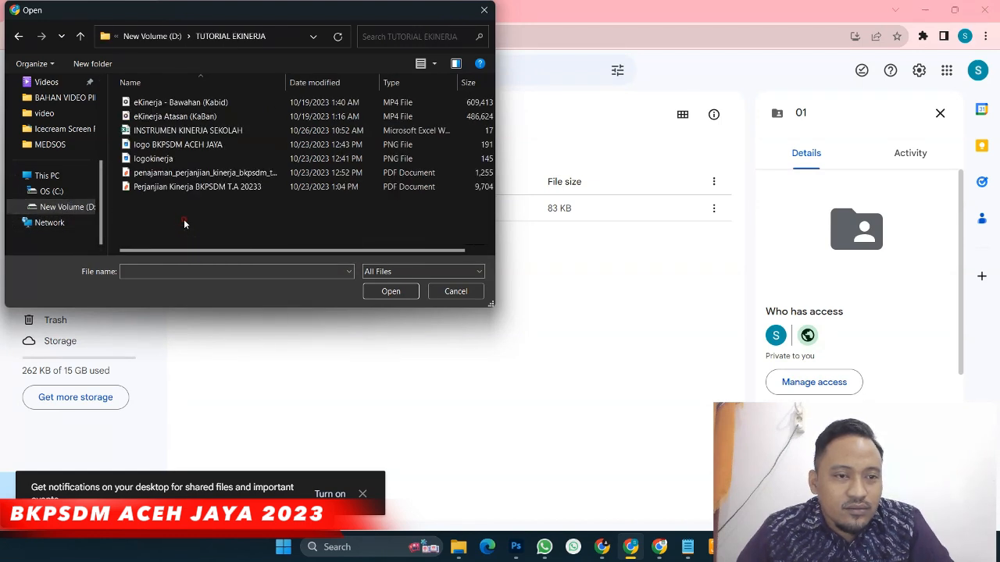
{"action": "left_click", "coordinate": [184, 133]}
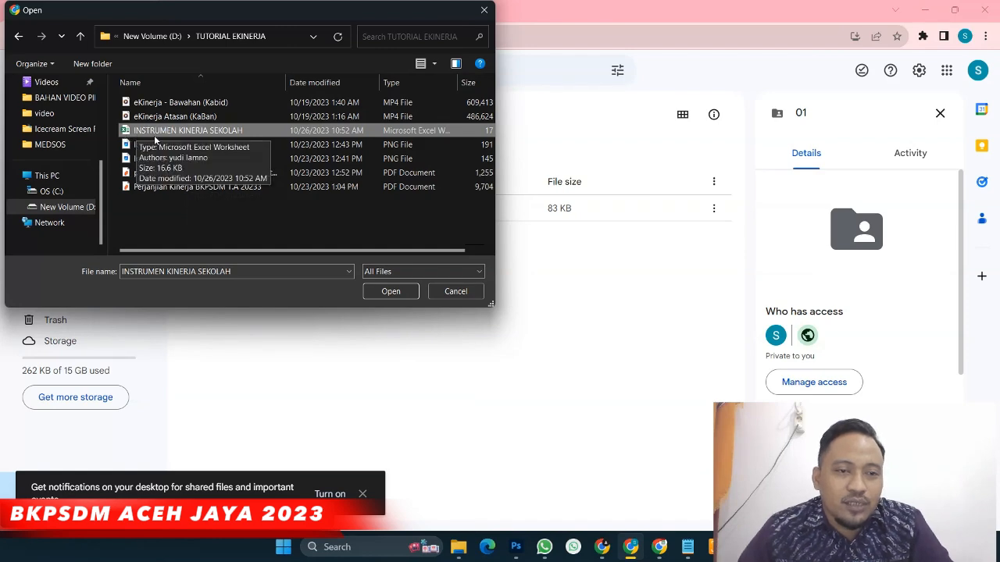
{"action": "left_click", "coordinate": [376, 291]}
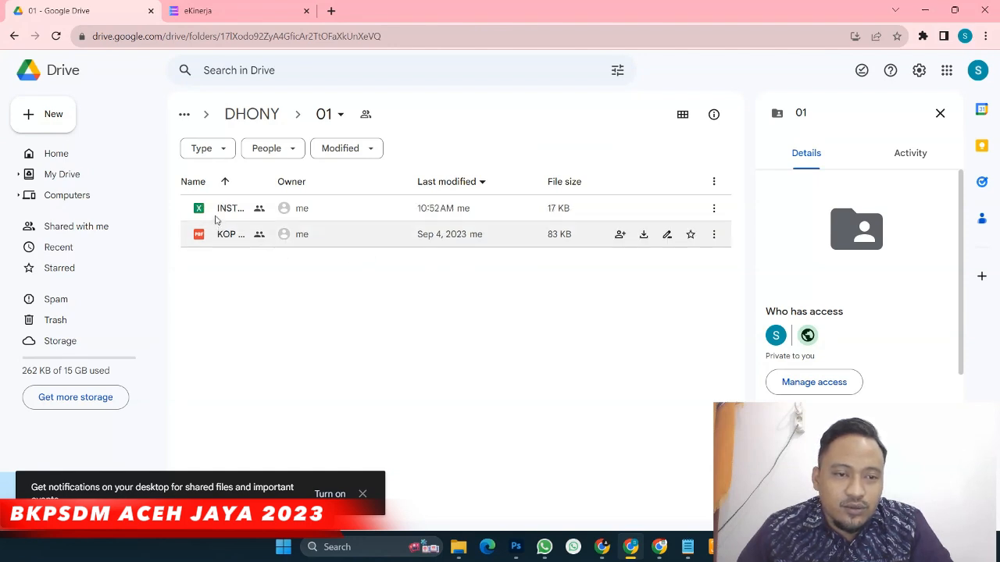
Copy folder 01's share link from its parent folder and return to the e-Kinerja evidence form
{"action": "left_click", "coordinate": [273, 217]}
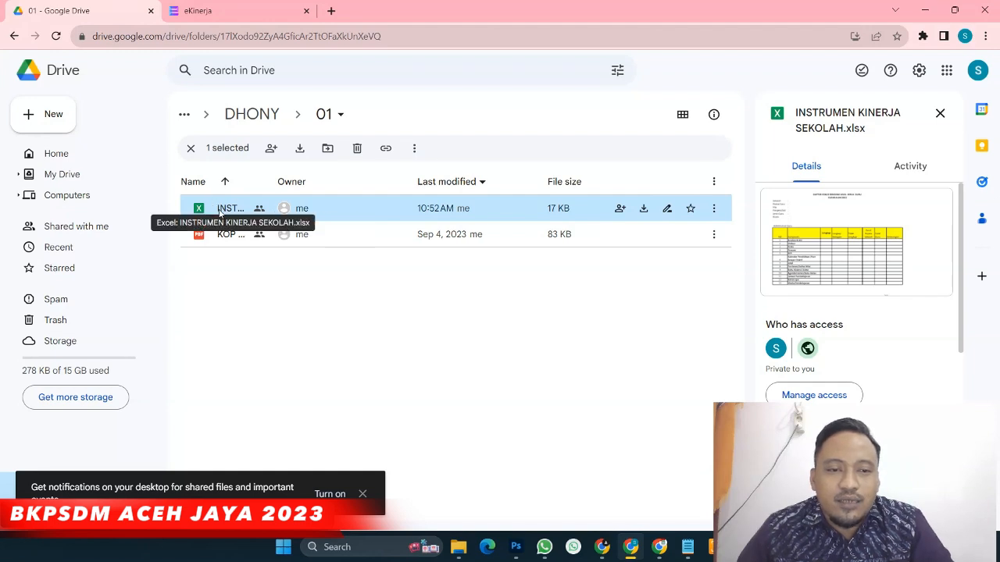
{"action": "left_click", "coordinate": [272, 113]}
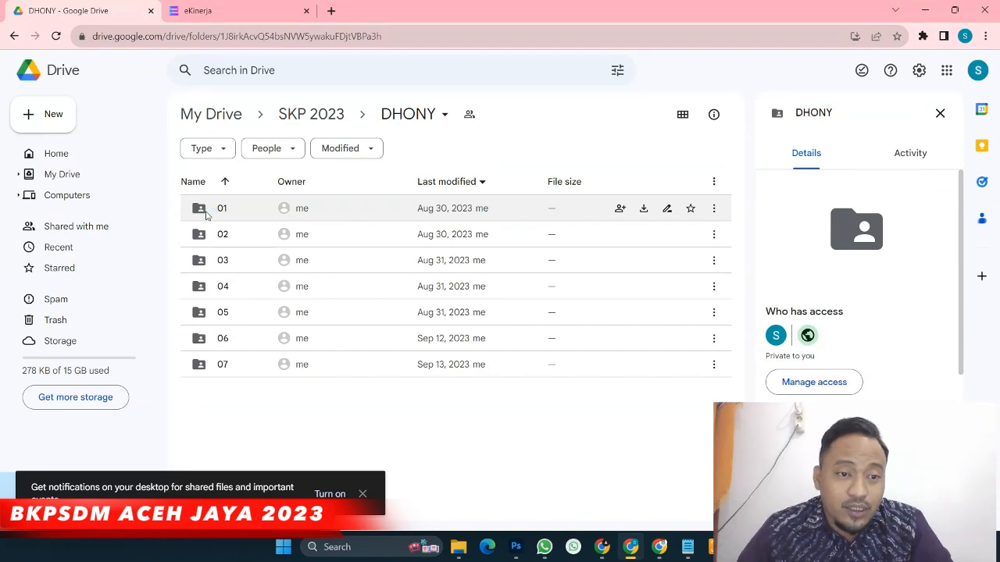
{"action": "left_click", "coordinate": [207, 216]}
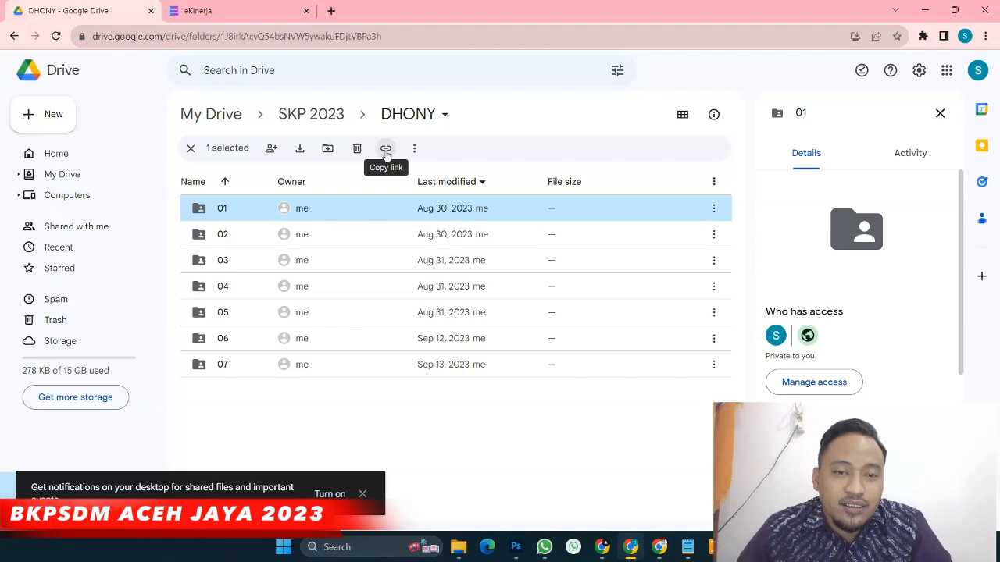
{"action": "left_click", "coordinate": [385, 150]}
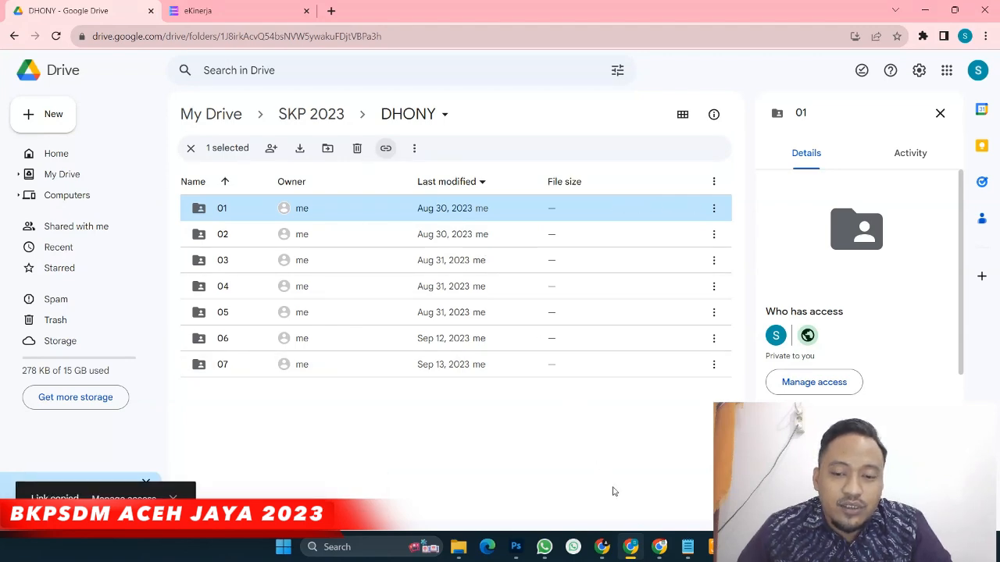
{"action": "left_click", "coordinate": [659, 547]}
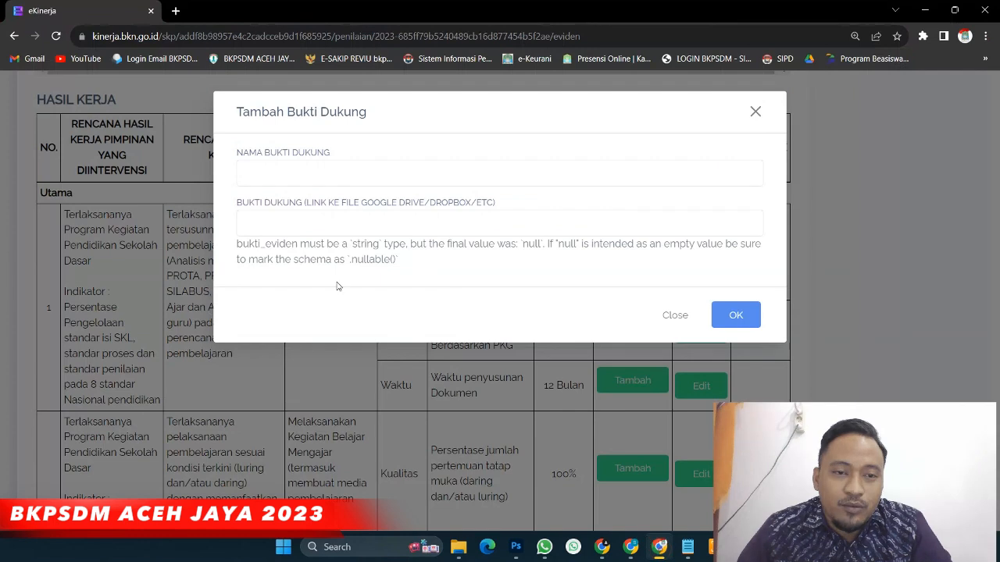
Add the pasted 01 folder link as Kuantitas evidence named 'Laporan Administrasi Guru jan 2023'
{"action": "left_click", "coordinate": [257, 217]}
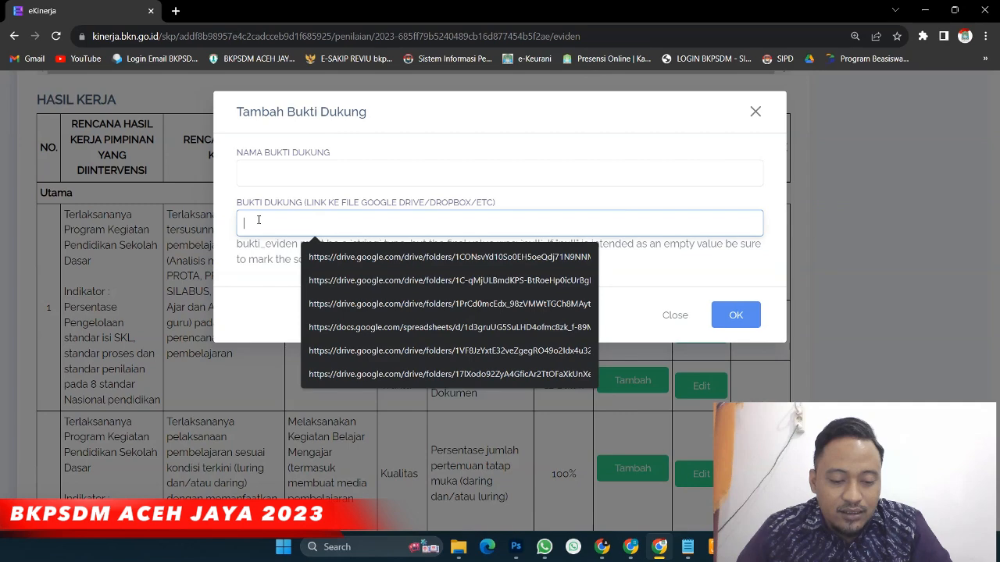
{"action": "key", "text": "ctrl+v"}
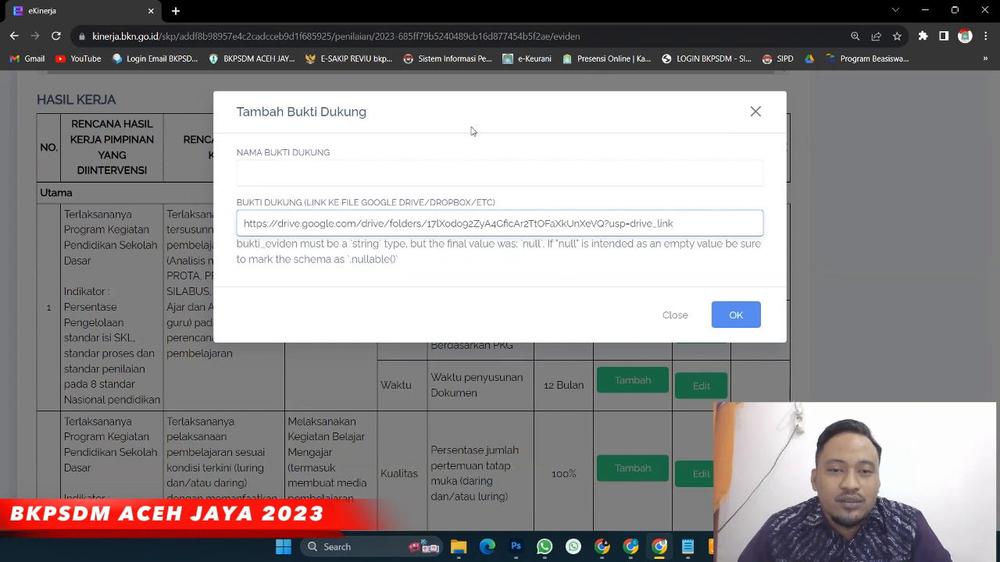
{"action": "left_click_drag", "start_coordinate": [487, 101], "coordinate": [602, 140]}
{"action": "left_click", "coordinate": [388, 172]}
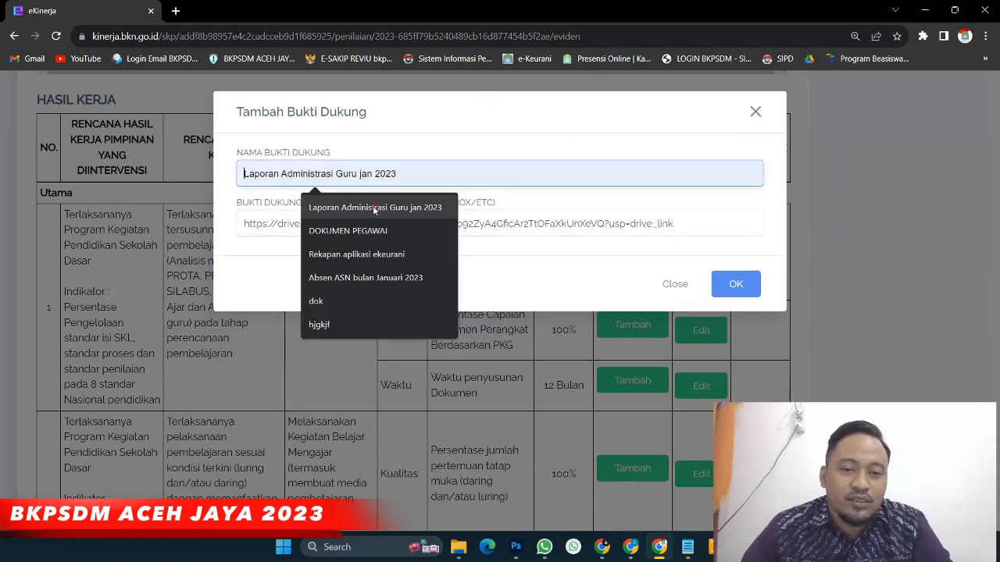
{"action": "left_click", "coordinate": [372, 206]}
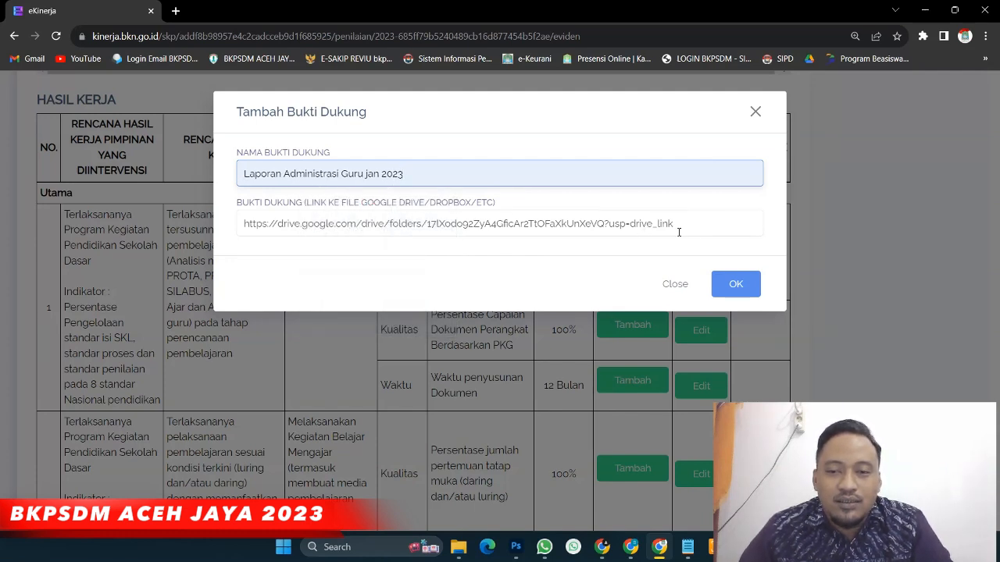
{"action": "left_click", "coordinate": [739, 285]}
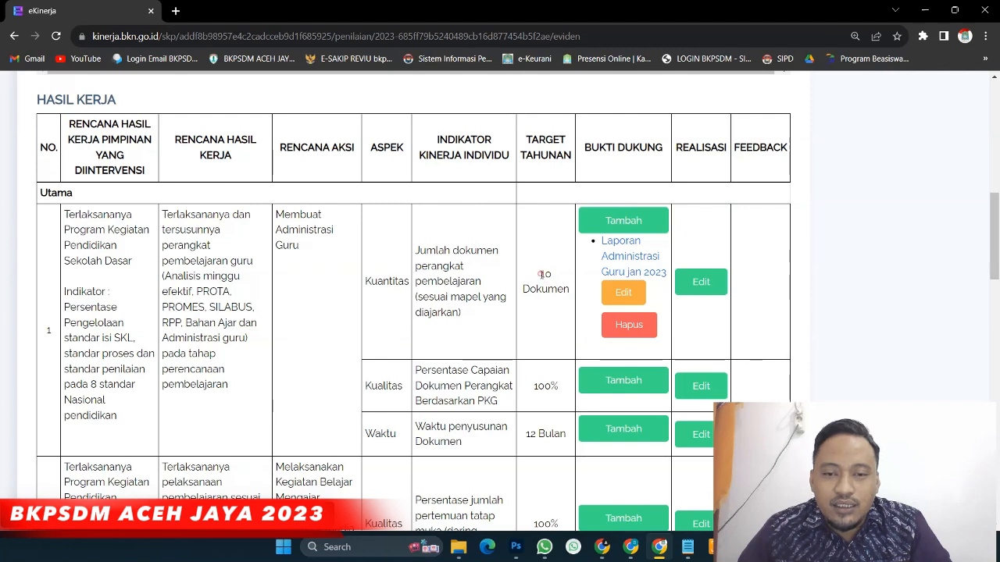
{"action": "left_click_drag", "start_coordinate": [540, 274], "coordinate": [567, 280]}
Enter the Kuantitas realisasi as '2 Dokumen' with 'GOOGLE DRIVE' as Sumber Data
{"action": "left_click", "coordinate": [545, 288]}
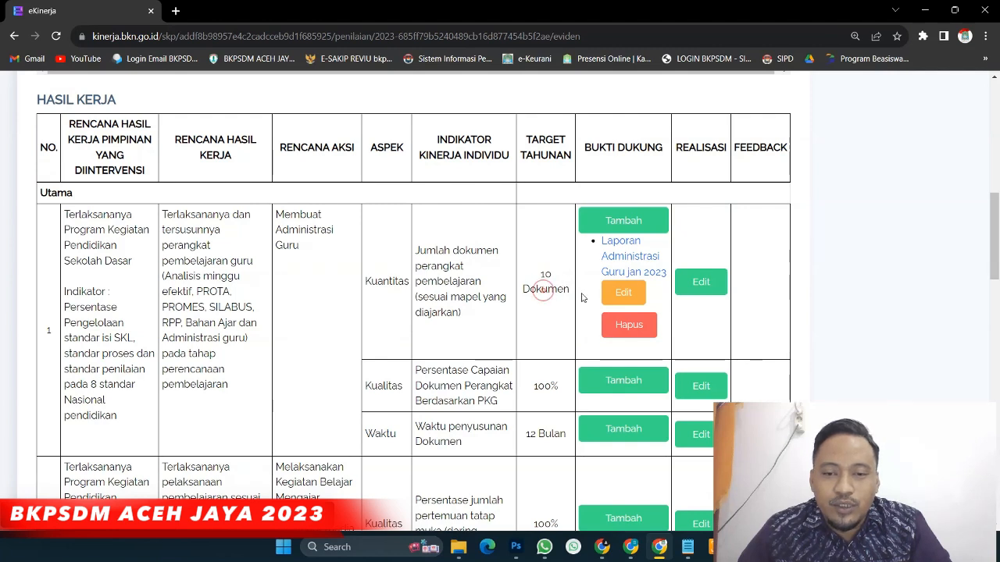
{"action": "left_click", "coordinate": [701, 282]}
{"action": "left_click", "coordinate": [296, 169]}
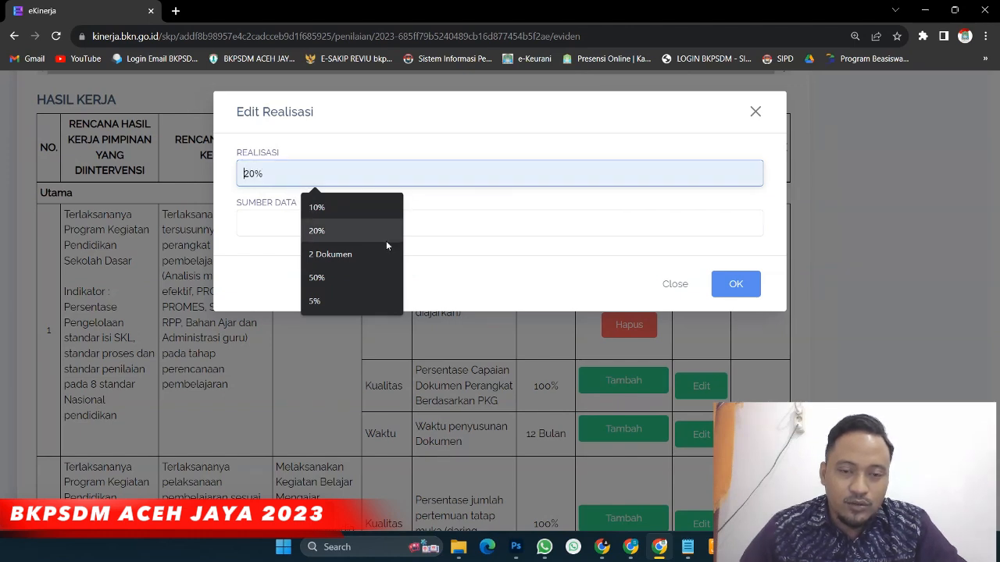
{"action": "left_click", "coordinate": [358, 254]}
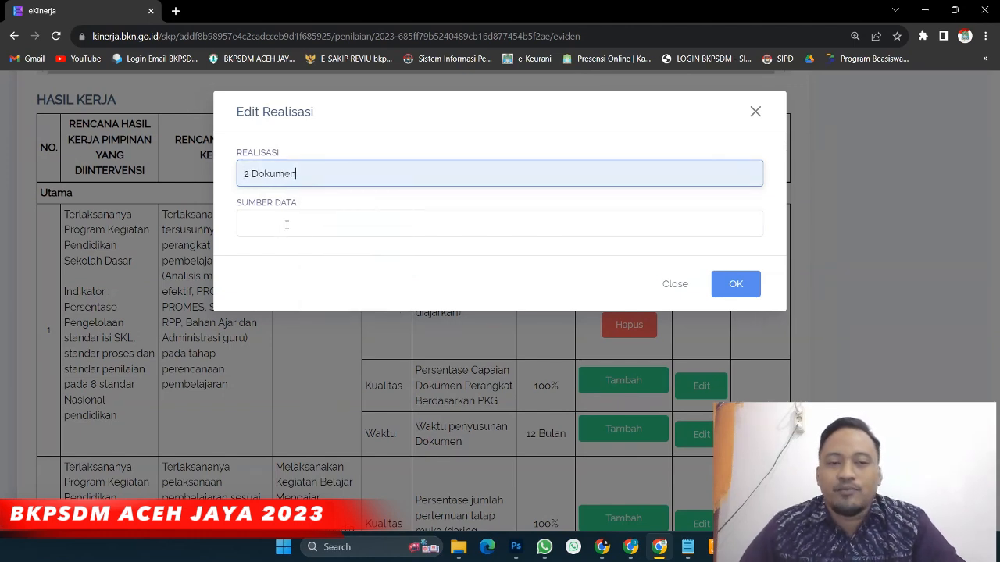
{"action": "left_click", "coordinate": [289, 223]}
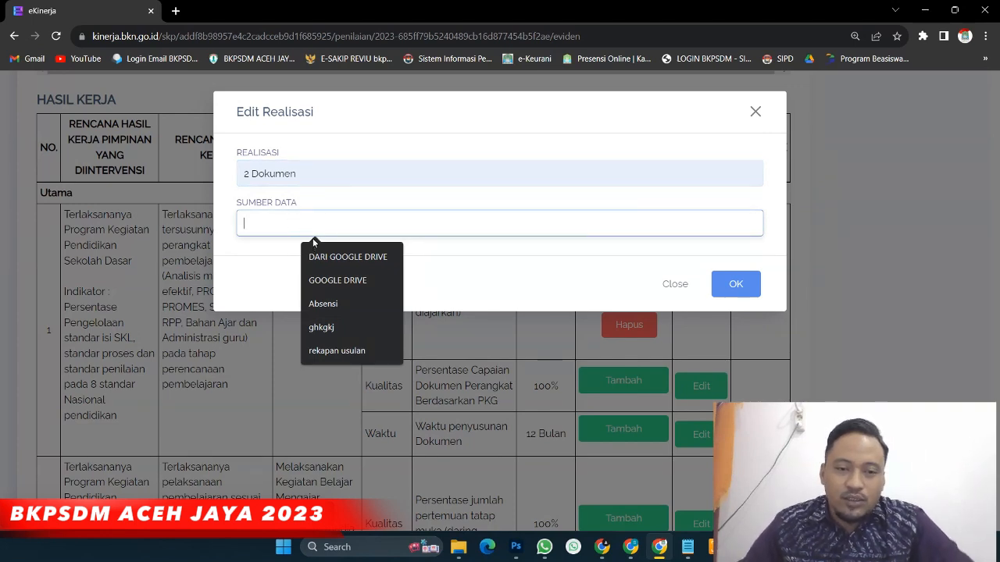
{"action": "left_click", "coordinate": [334, 281]}
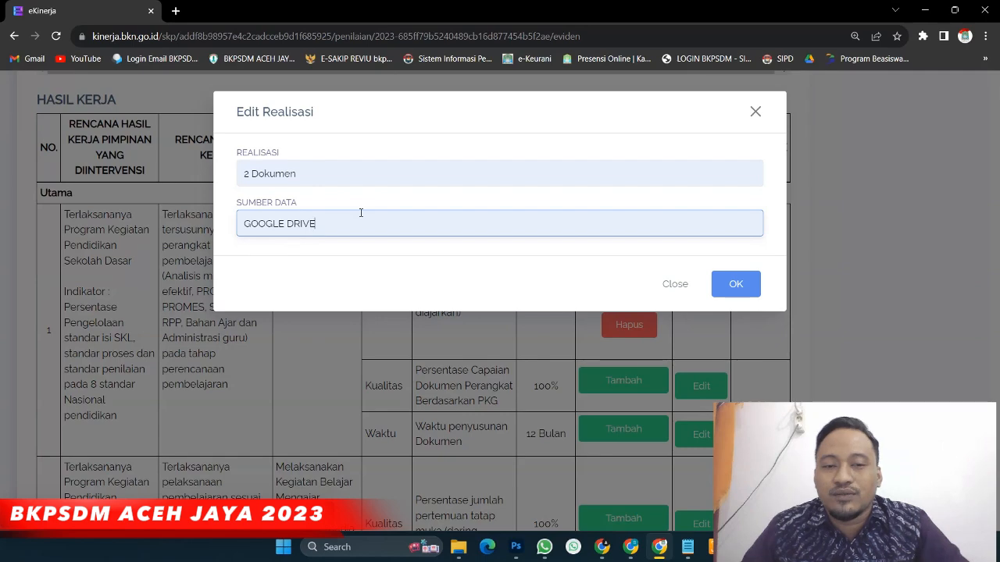
{"action": "left_click", "coordinate": [740, 290]}
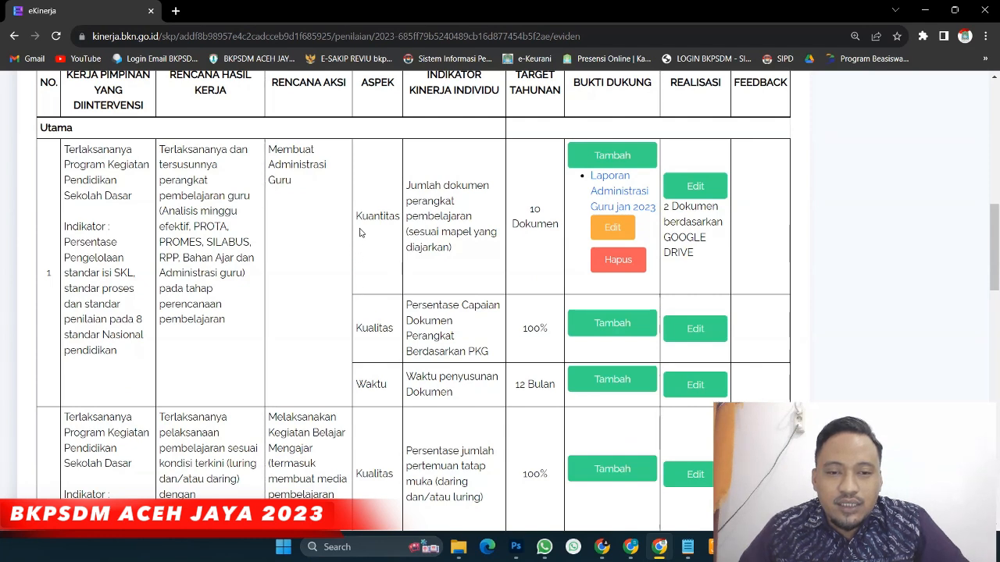
Add the pasted Drive folder link as Kualitas evidence named 'Laporan Administrasi Guru jan 2023'
{"action": "left_click_drag", "start_coordinate": [357, 219], "coordinate": [561, 236]}
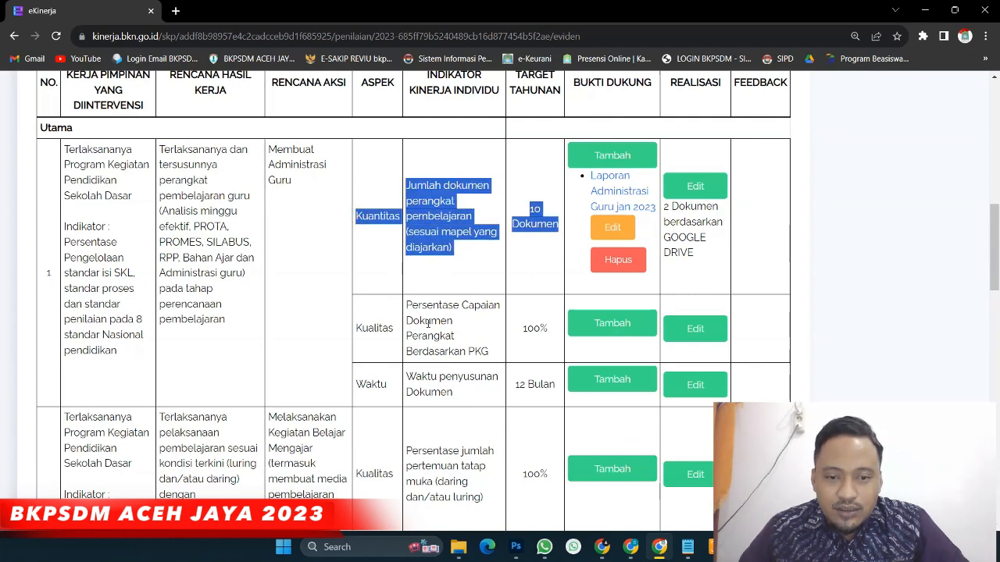
{"action": "left_click_drag", "start_coordinate": [357, 331], "coordinate": [455, 338]}
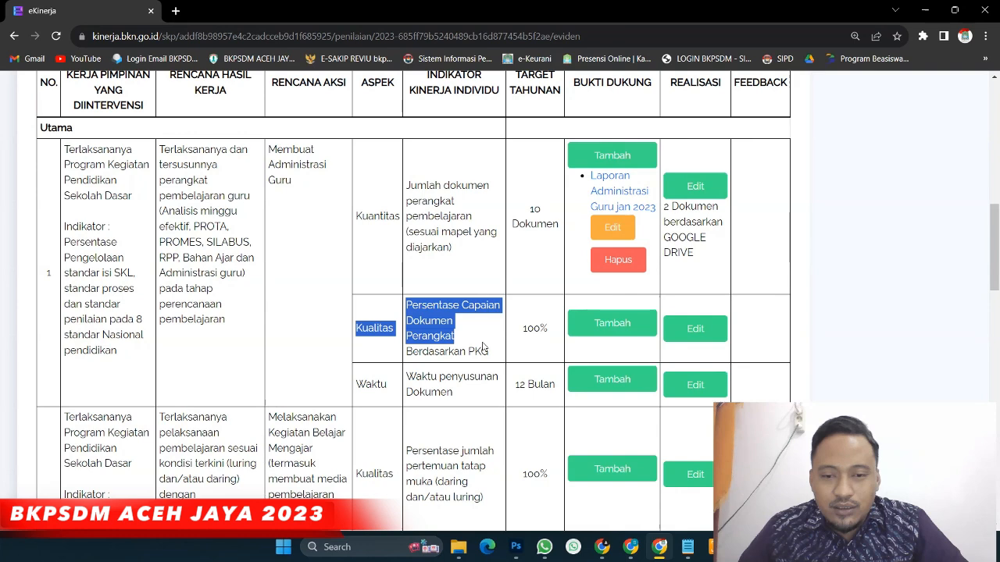
{"action": "left_click", "coordinate": [621, 332]}
{"action": "left_click", "coordinate": [385, 249]}
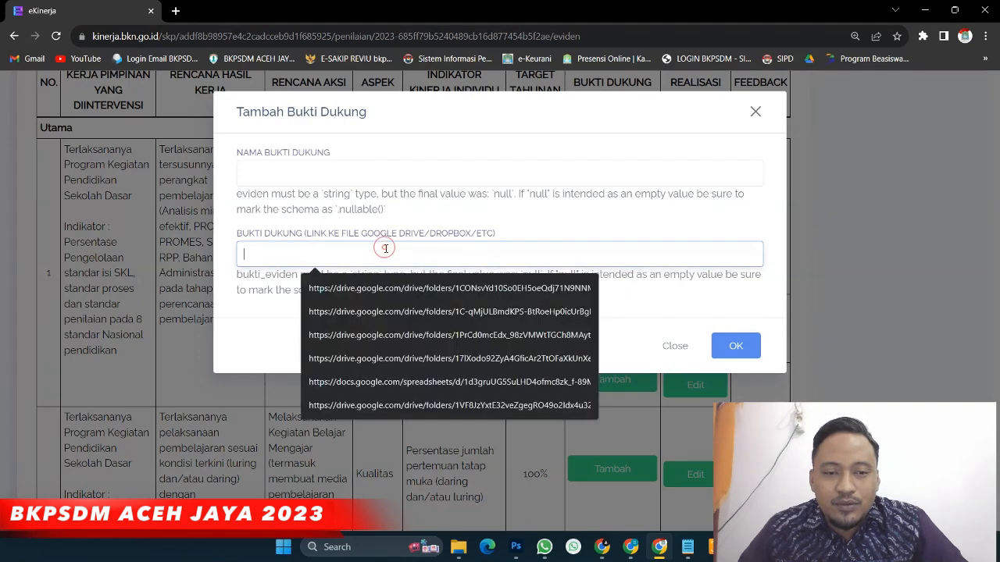
{"action": "key", "text": "ctrl+v"}
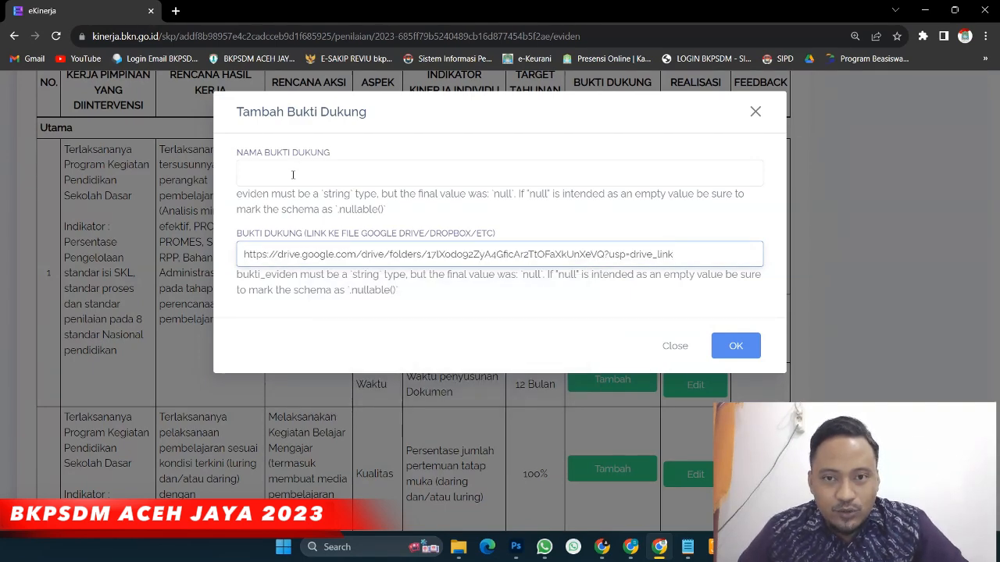
{"action": "left_click", "coordinate": [293, 174]}
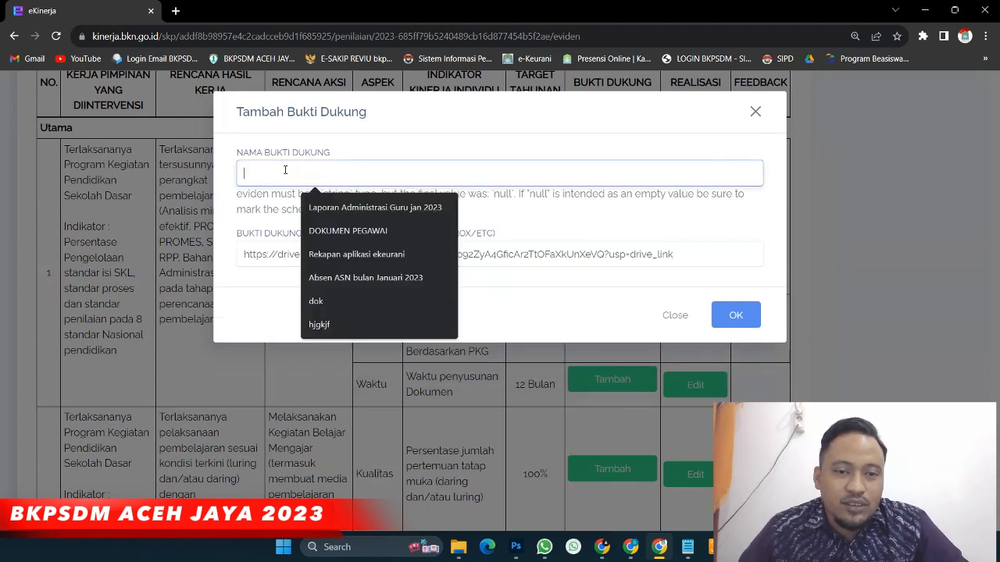
{"action": "left_click", "coordinate": [335, 211]}
{"action": "left_click", "coordinate": [754, 287]}
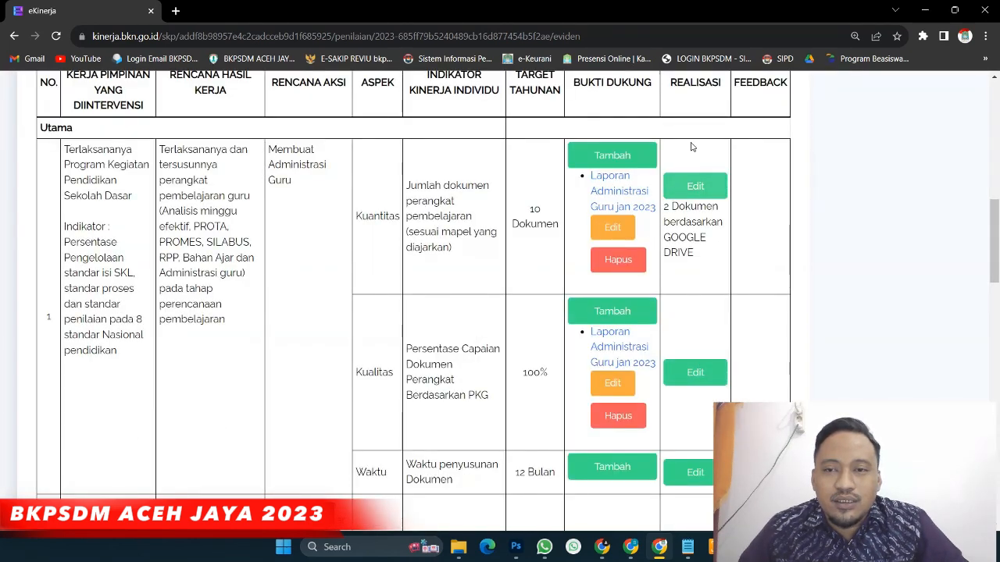
{"action": "scroll", "coordinate": [699, 278], "scroll_direction": "down", "scroll_amount": 1}
{"action": "scroll", "coordinate": [687, 250], "scroll_direction": "up", "scroll_amount": 3}
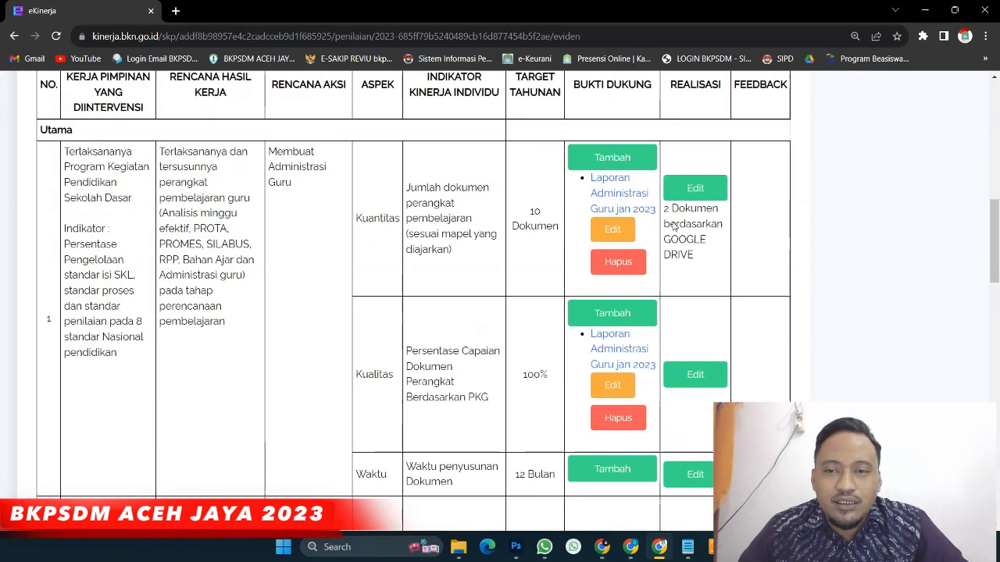
{"action": "scroll", "coordinate": [676, 223], "scroll_direction": "down", "scroll_amount": 3}
Enter the Kualitas realisasi as 10% with 'GOOGLE DRIVE' as Sumber Data
{"action": "left_click", "coordinate": [700, 308]}
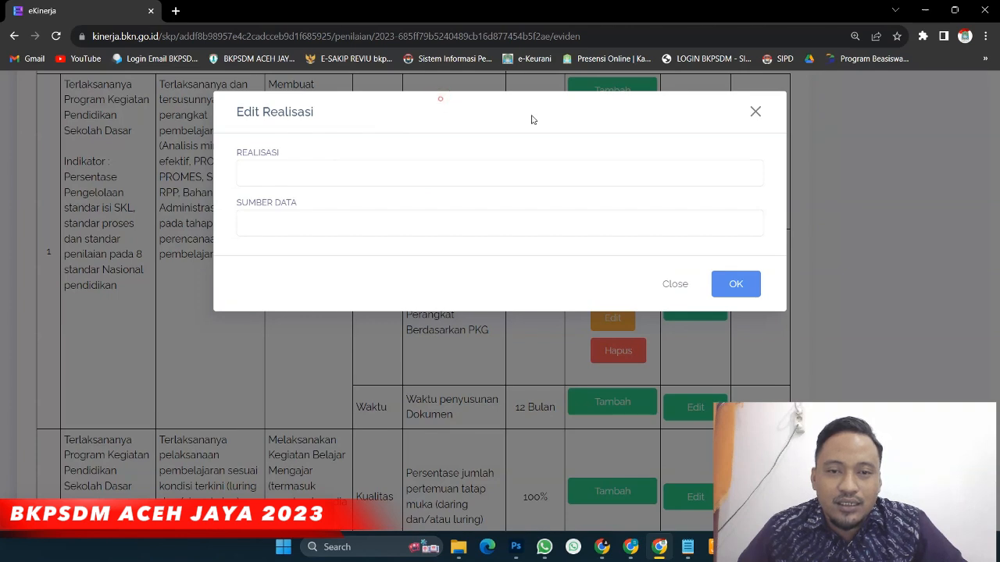
{"action": "left_click", "coordinate": [324, 177]}
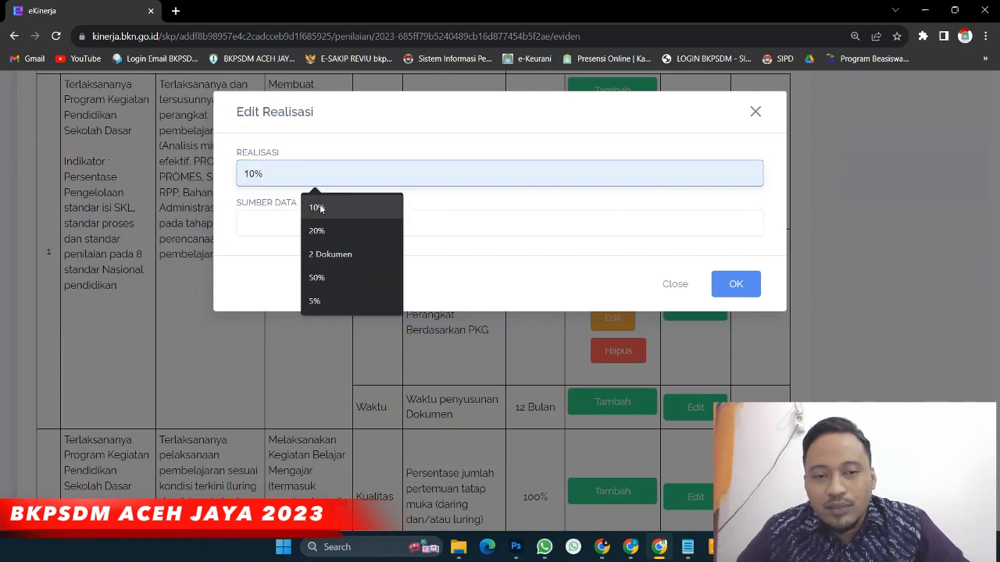
{"action": "left_click", "coordinate": [320, 208]}
{"action": "left_click", "coordinate": [266, 225]}
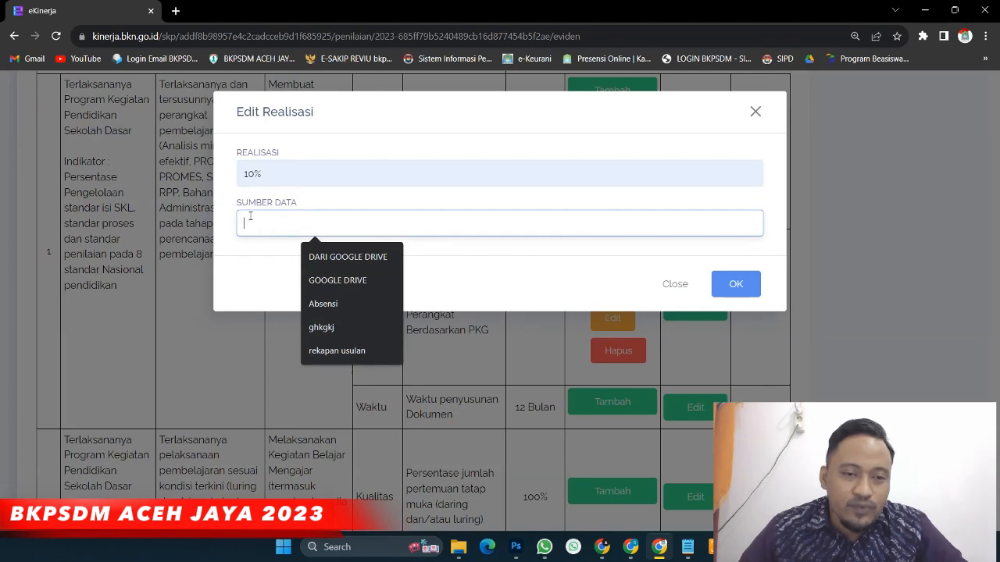
{"action": "left_click", "coordinate": [338, 279]}
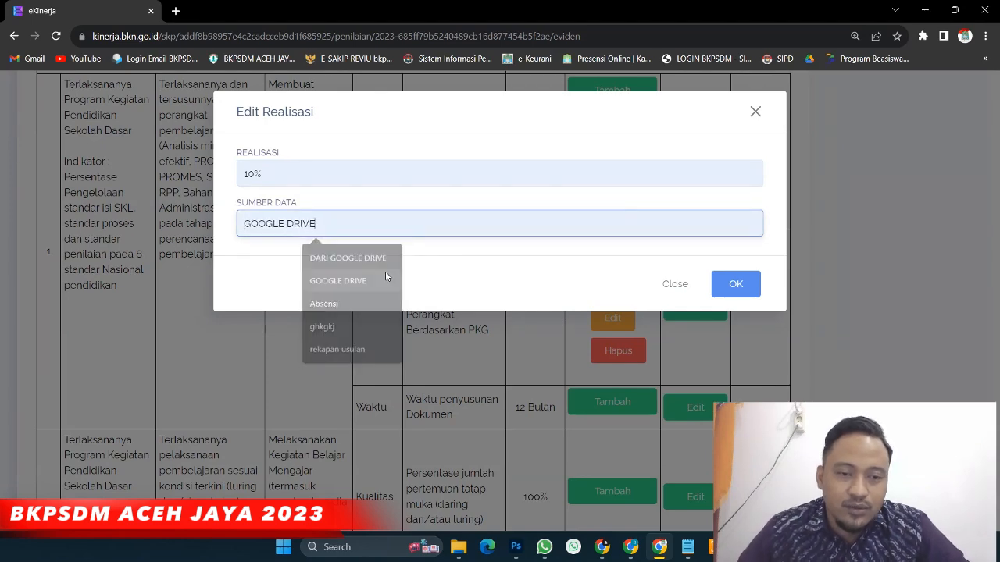
{"action": "left_click", "coordinate": [748, 286]}
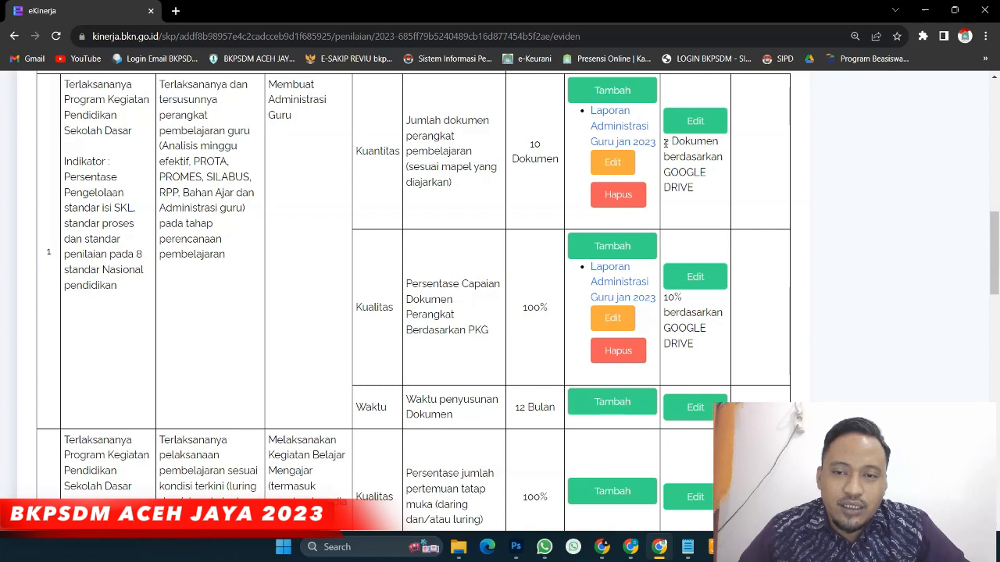
Open the Tambah Bukti Dukung form for work result 2's meeting-percentage quality target
{"action": "triple_click", "coordinate": [666, 142]}
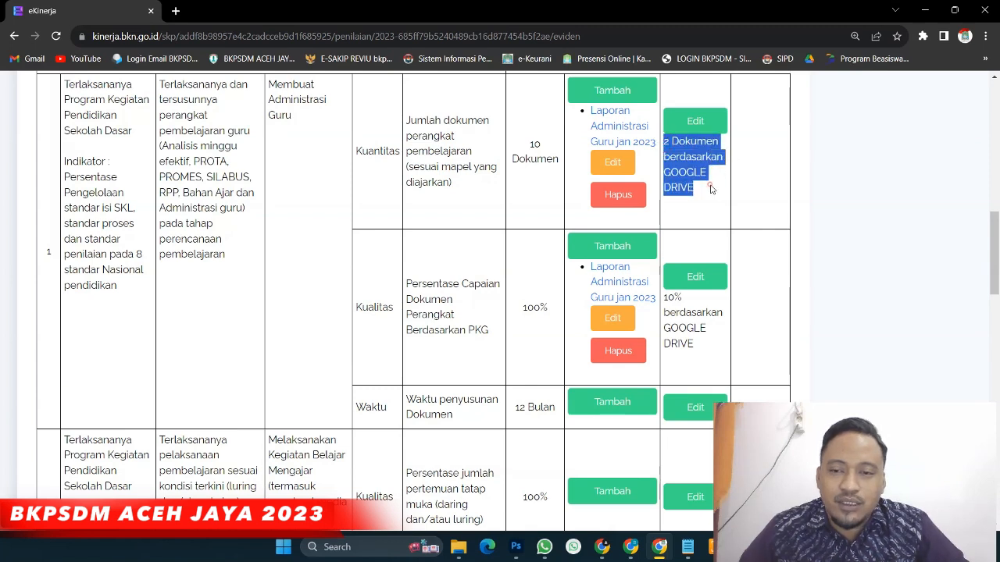
{"action": "left_click", "coordinate": [711, 187]}
{"action": "left_click_drag", "start_coordinate": [522, 307], "coordinate": [566, 313]}
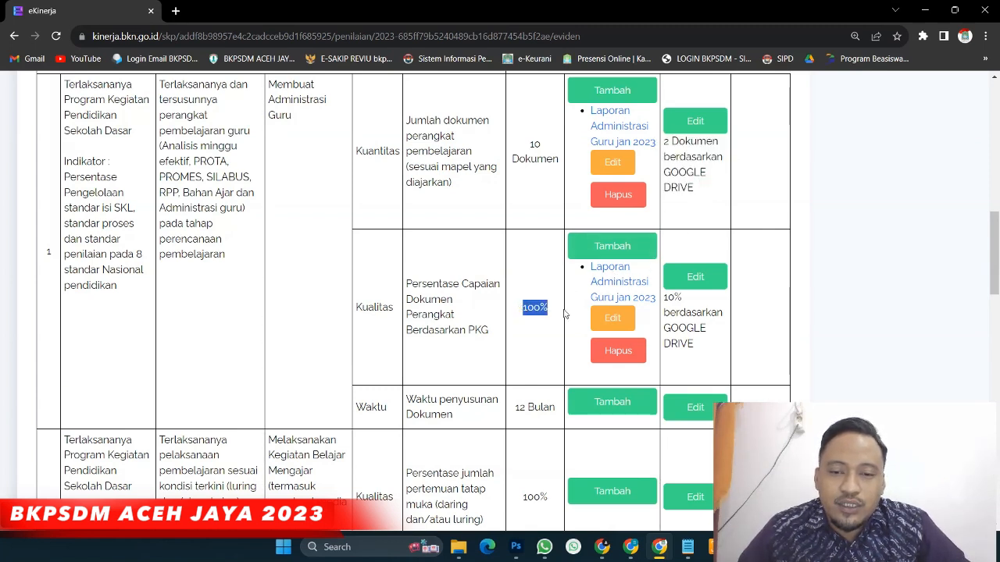
{"action": "left_click_drag", "start_coordinate": [663, 297], "coordinate": [691, 313]}
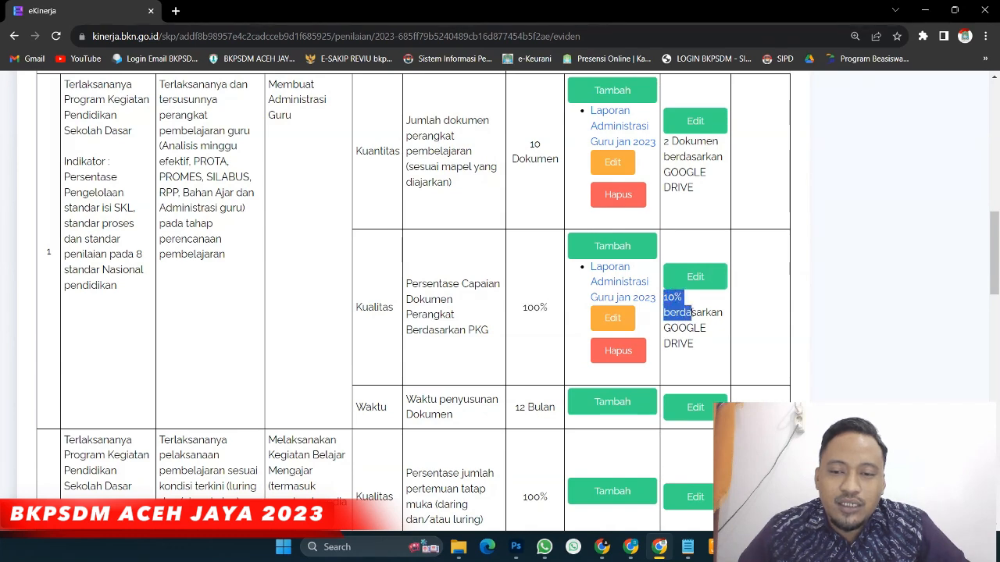
{"action": "scroll", "coordinate": [692, 313], "scroll_direction": "down", "scroll_amount": 2}
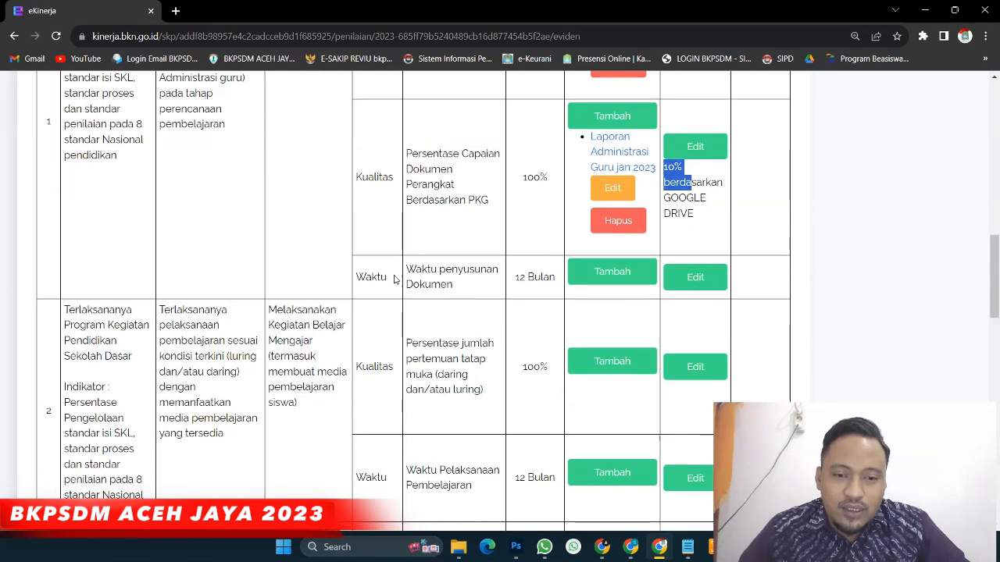
{"action": "left_click_drag", "start_coordinate": [353, 277], "coordinate": [553, 294]}
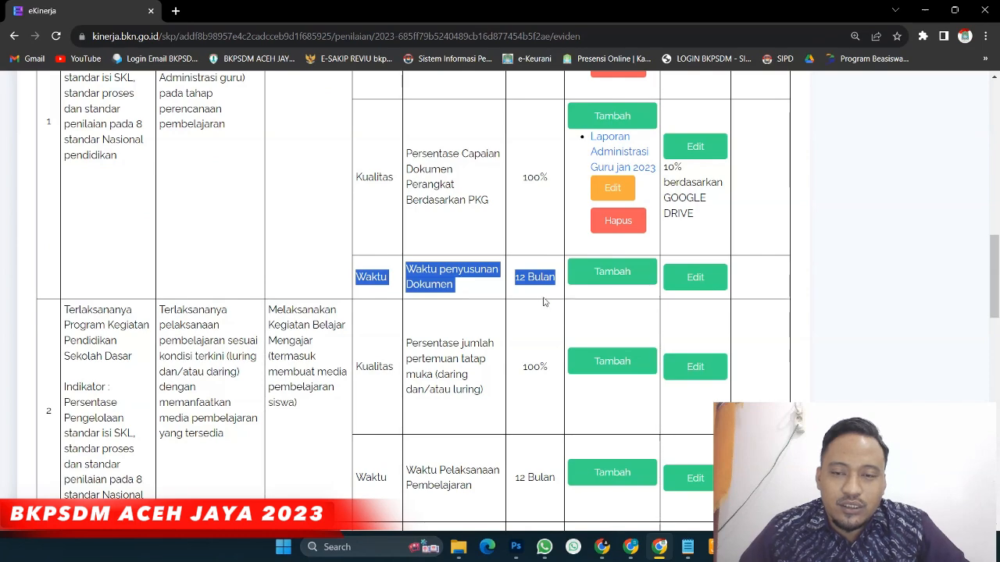
{"action": "scroll", "coordinate": [540, 301], "scroll_direction": "down", "scroll_amount": 2}
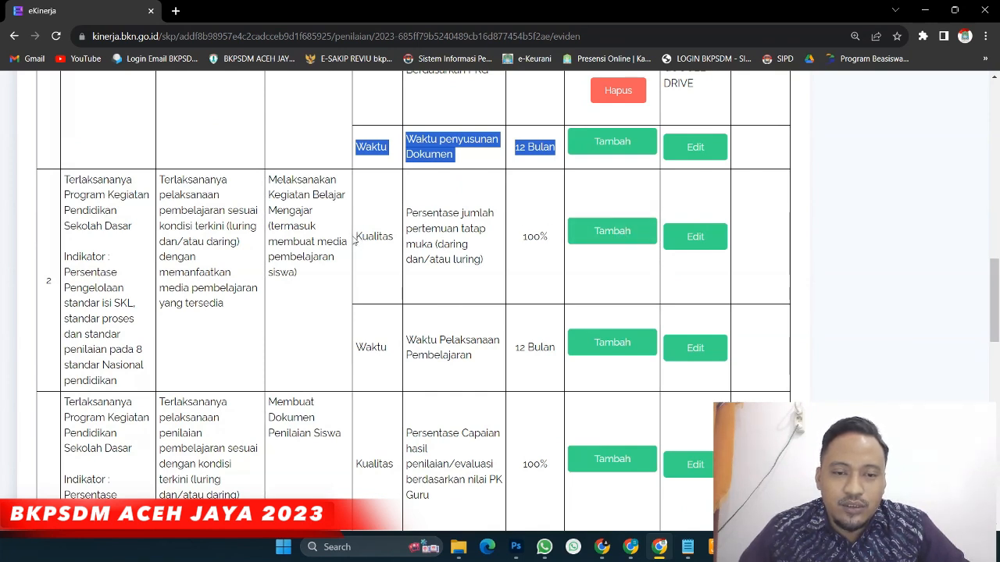
{"action": "left_click_drag", "start_coordinate": [354, 239], "coordinate": [414, 247]}
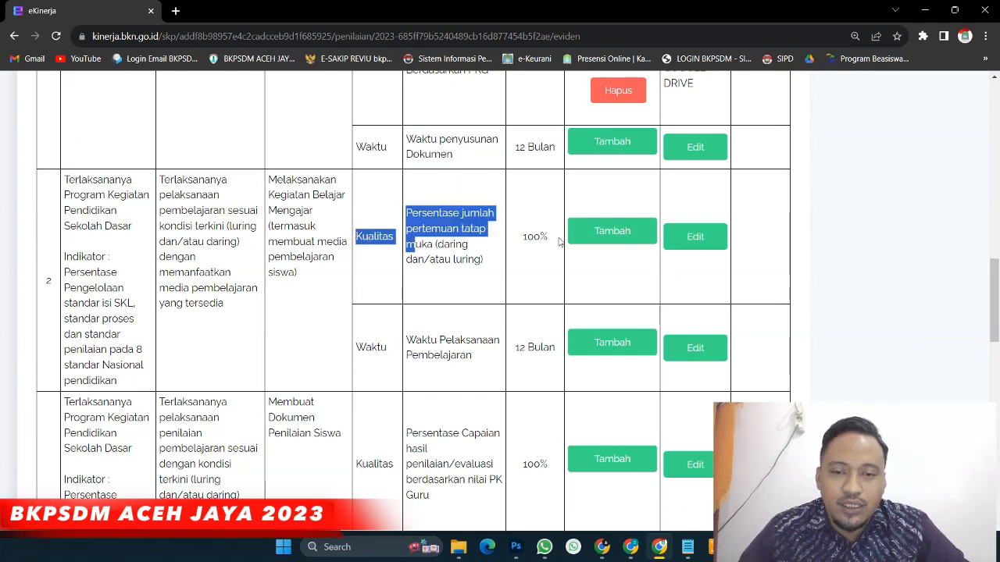
{"action": "left_click", "coordinate": [598, 238]}
Attach the saved Drive folder link as evidence named 'Laporan KBM Januari 2023'
{"action": "left_click", "coordinate": [283, 248]}
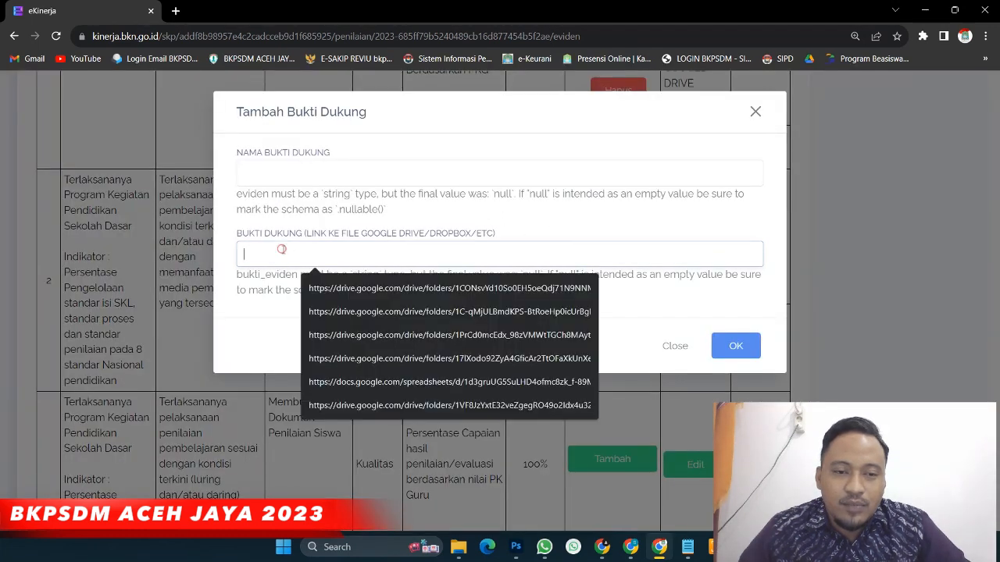
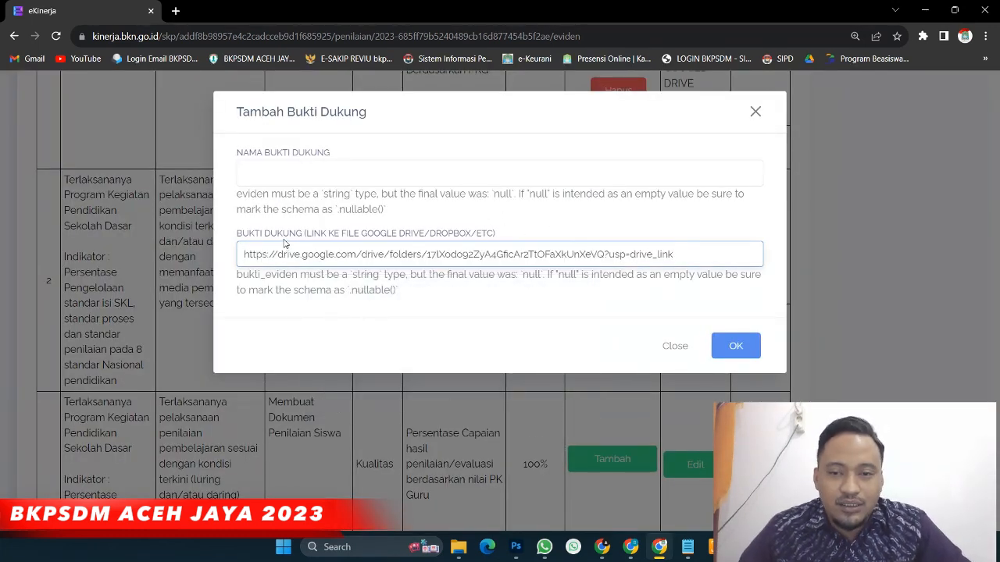
{"action": "left_click", "coordinate": [278, 174]}
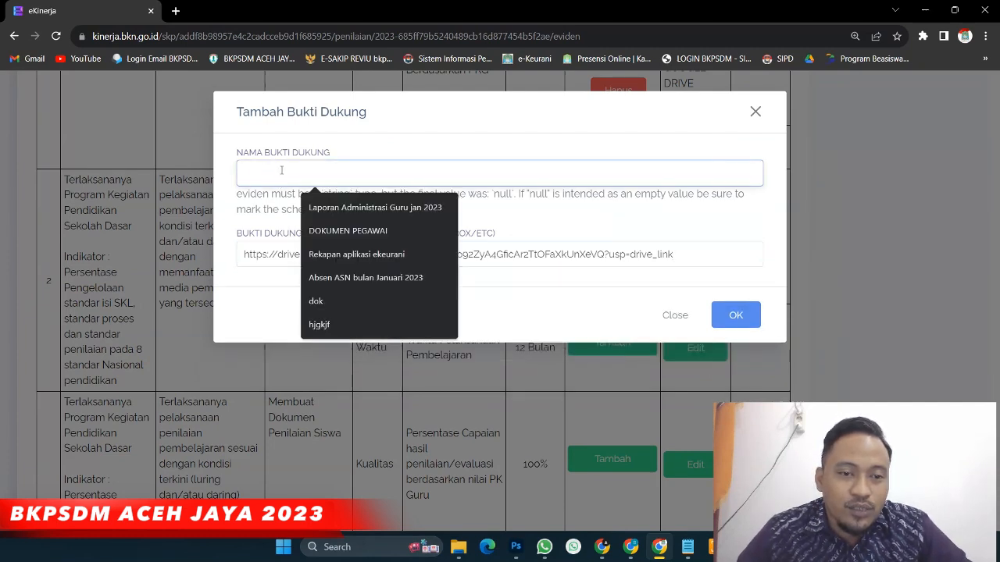
{"action": "type", "text": "Laporan"}
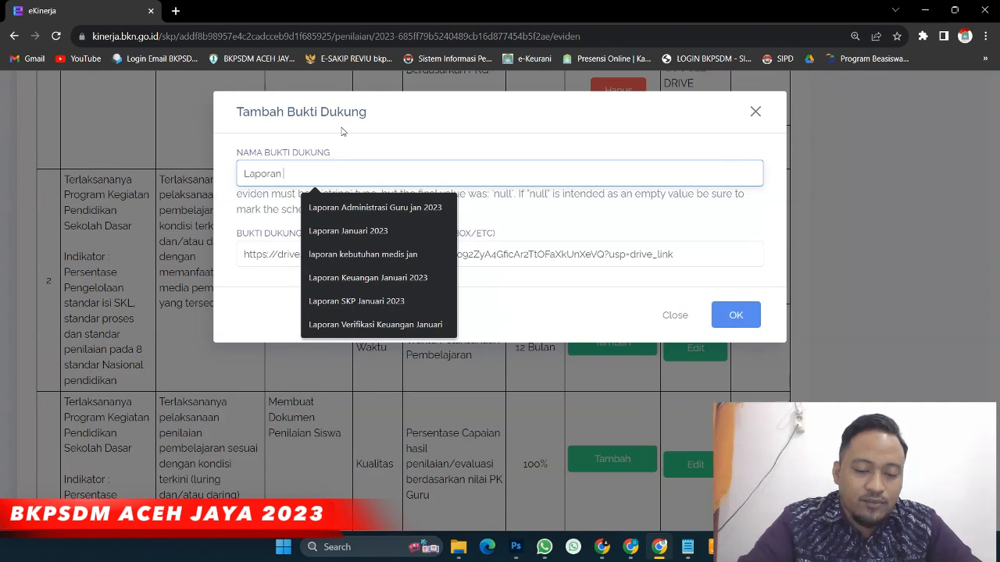
{"action": "type", "text": "KBM Januari 2023"}
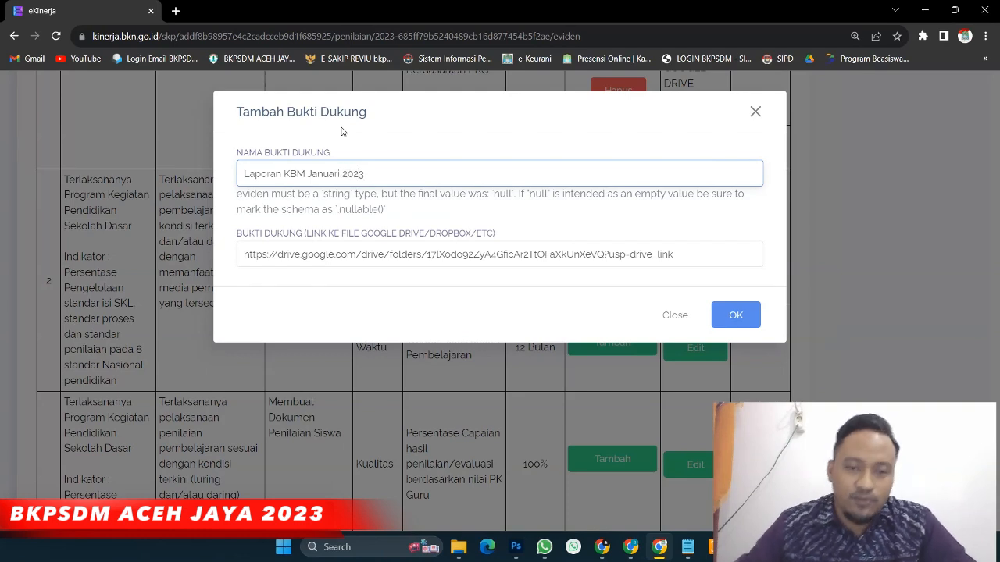
{"action": "left_click", "coordinate": [748, 320]}
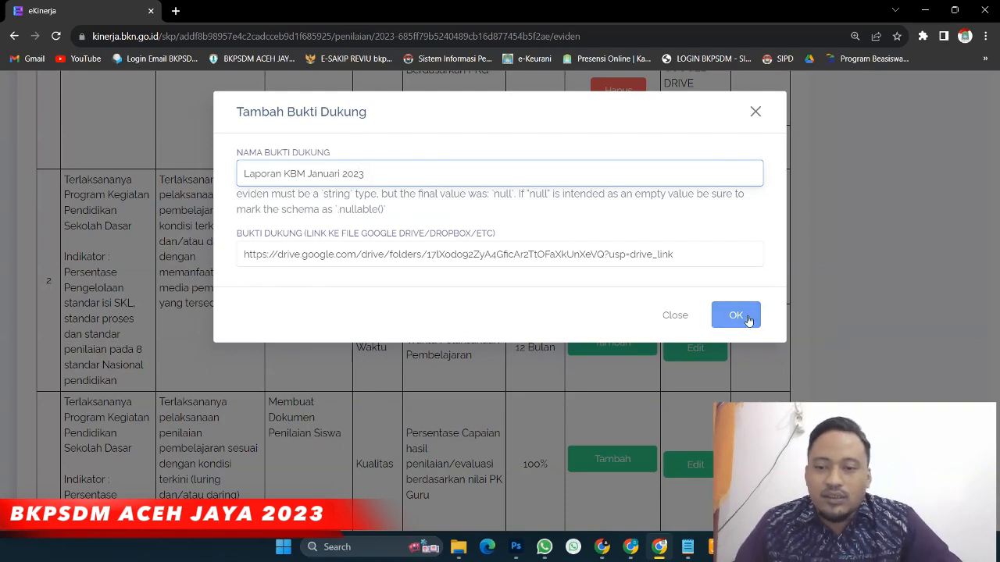
{"action": "left_click", "coordinate": [749, 287]}
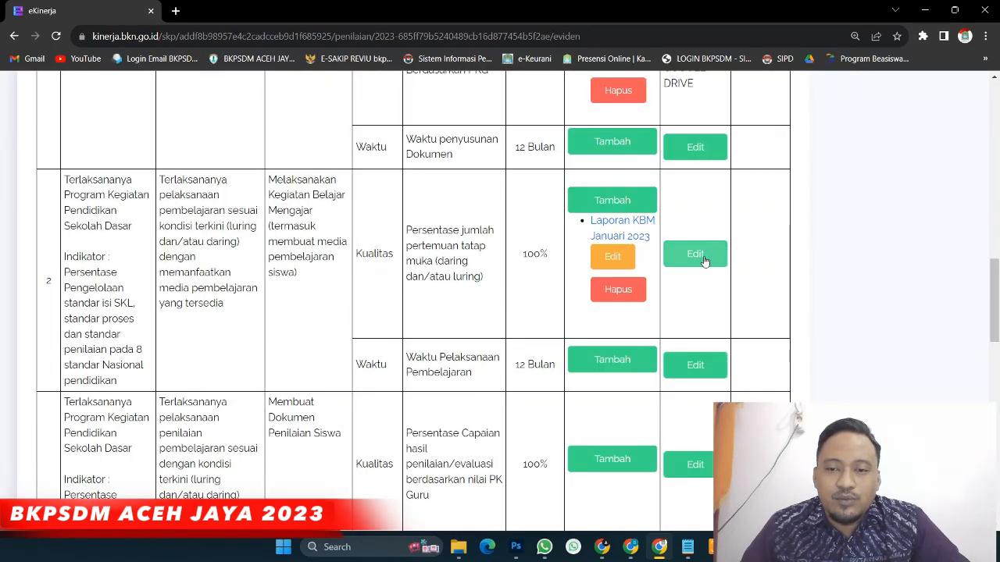
Record this target's realisasi as 10% with 'GOOGLE DRIVE' as the data source
{"action": "left_click", "coordinate": [694, 253]}
{"action": "left_click", "coordinate": [334, 167]}
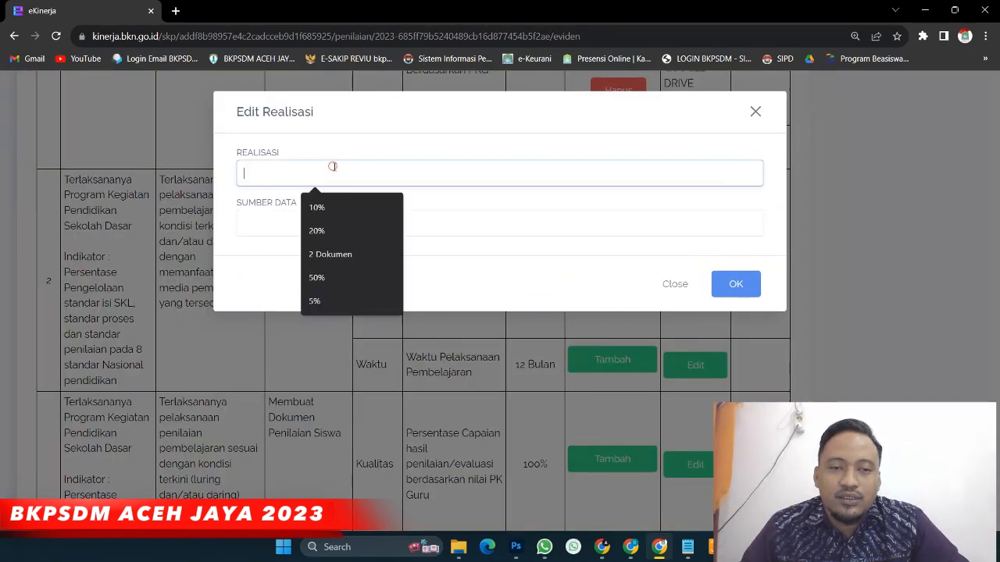
{"action": "left_click", "coordinate": [318, 205]}
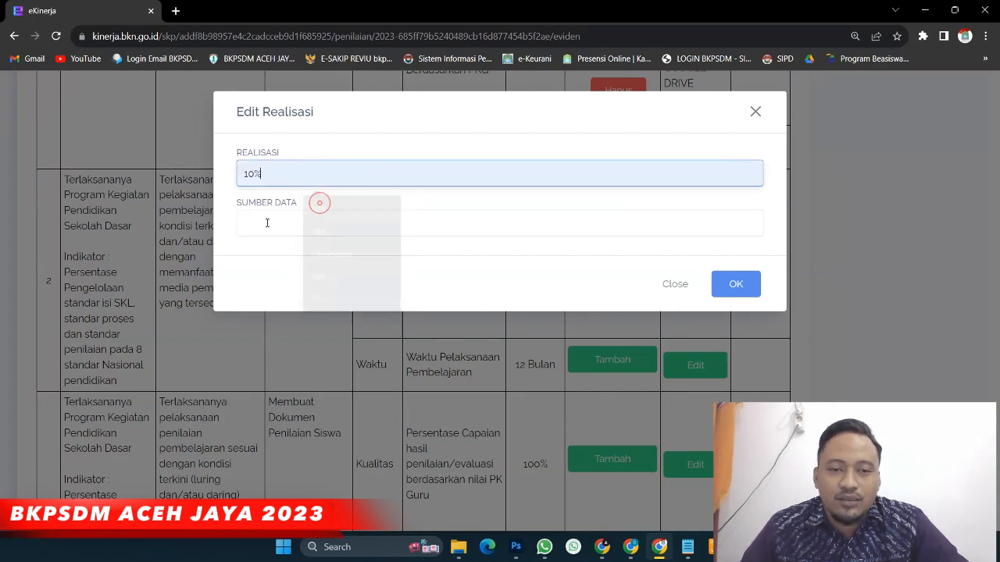
{"action": "left_click", "coordinate": [266, 224]}
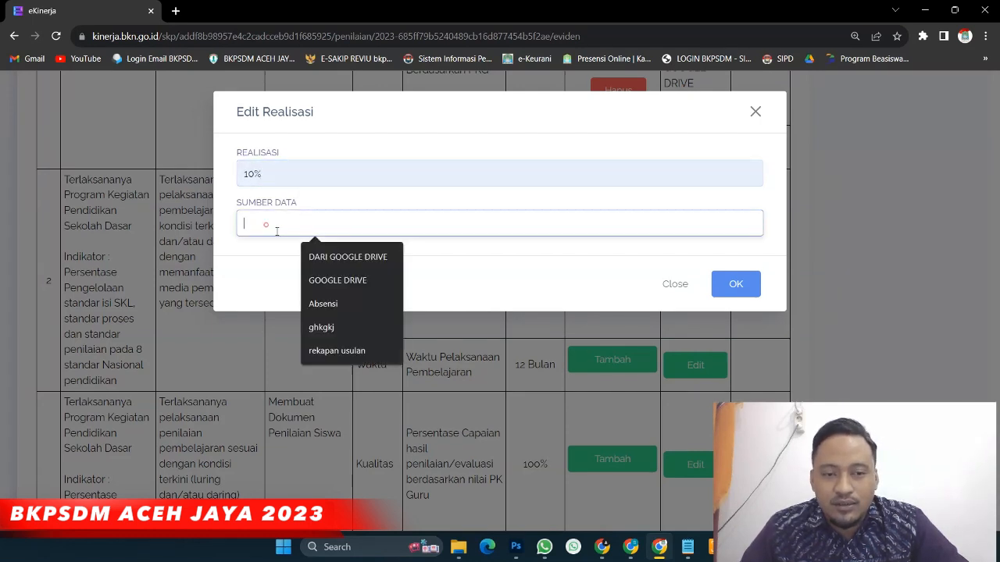
{"action": "left_click", "coordinate": [337, 281]}
{"action": "left_click", "coordinate": [734, 284]}
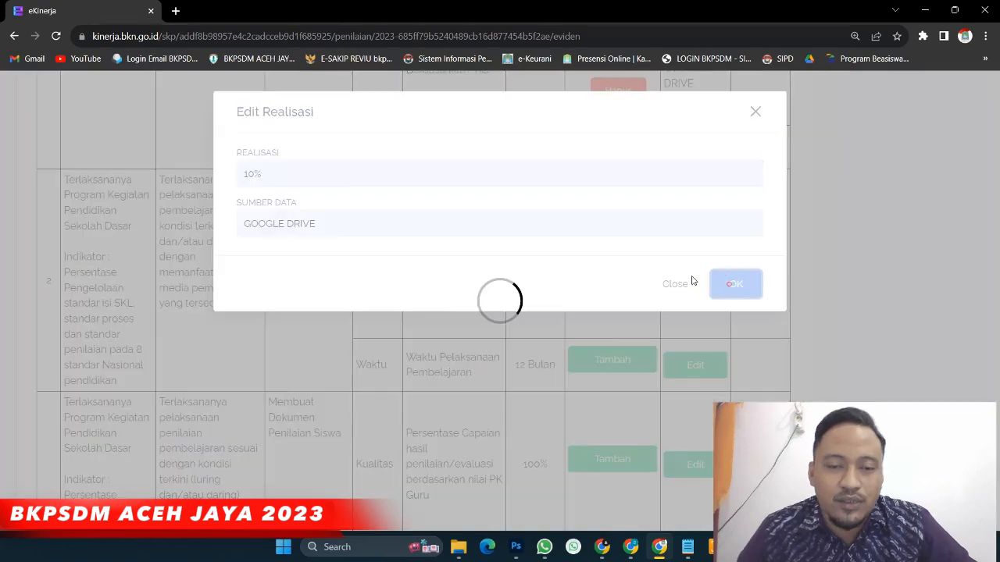
{"action": "scroll", "coordinate": [680, 279], "scroll_direction": "down", "scroll_amount": 2}
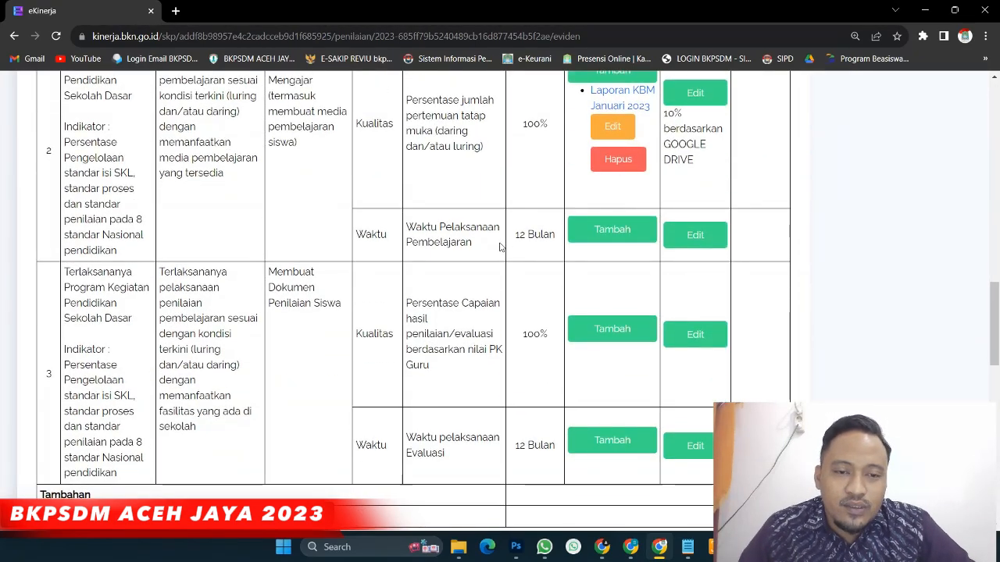
{"action": "scroll", "coordinate": [501, 247], "scroll_direction": "down", "scroll_amount": 1}
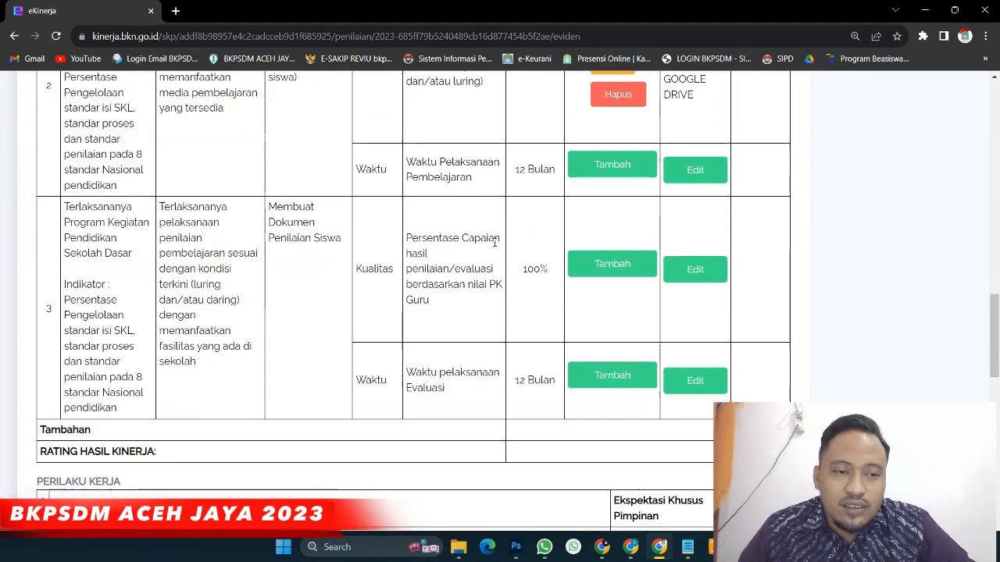
Attach a saved Drive link to work result 3's quality target as 'Laporan Penilaian Siswa Januari 2023'
{"action": "left_click", "coordinate": [613, 265]}
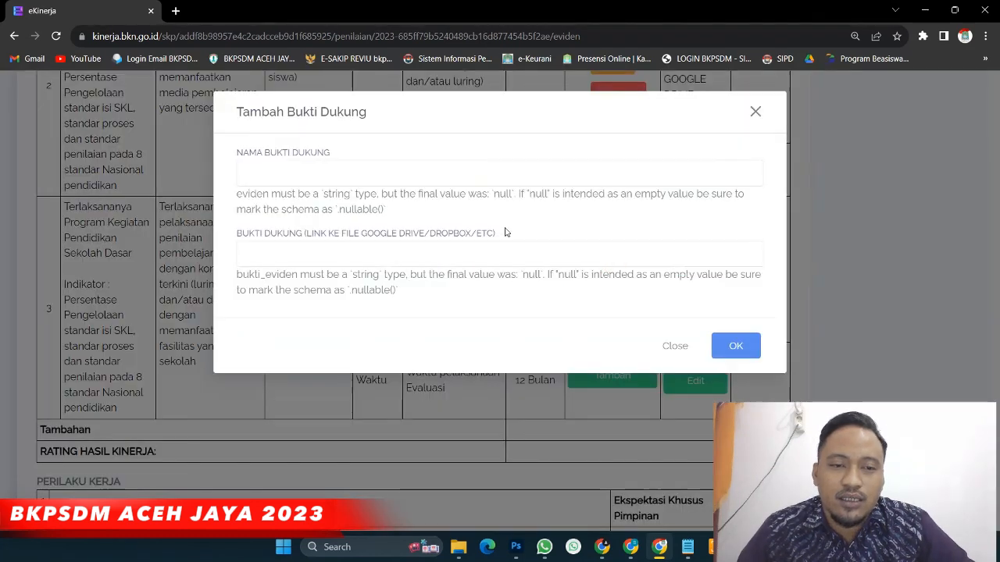
{"action": "left_click", "coordinate": [354, 252]}
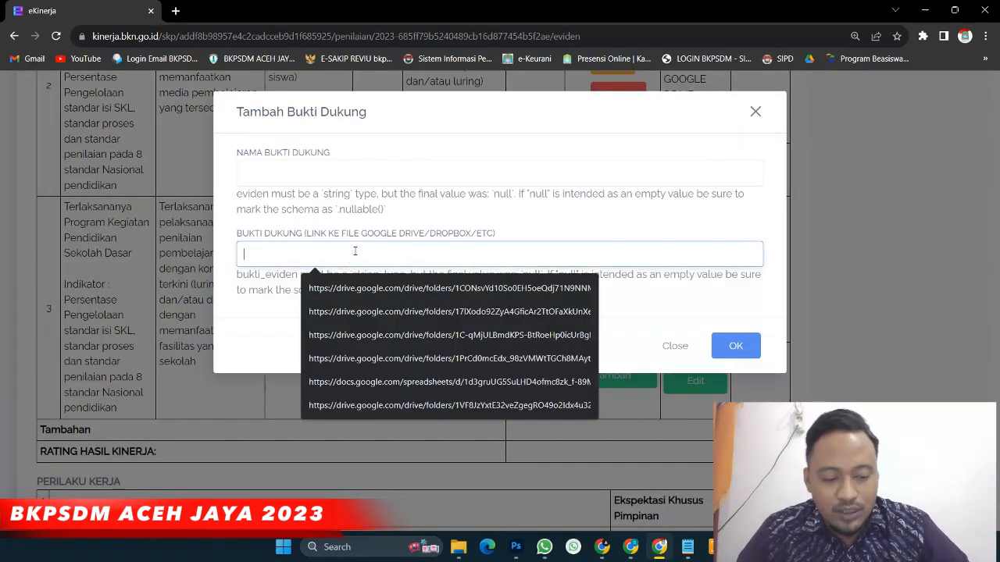
{"action": "left_click", "coordinate": [449, 311]}
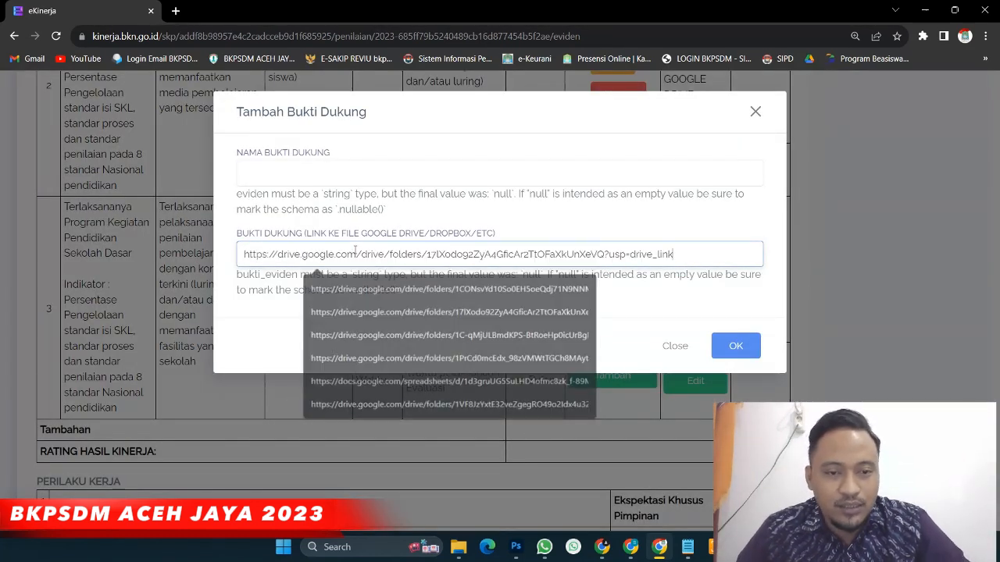
{"action": "left_click", "coordinate": [300, 171]}
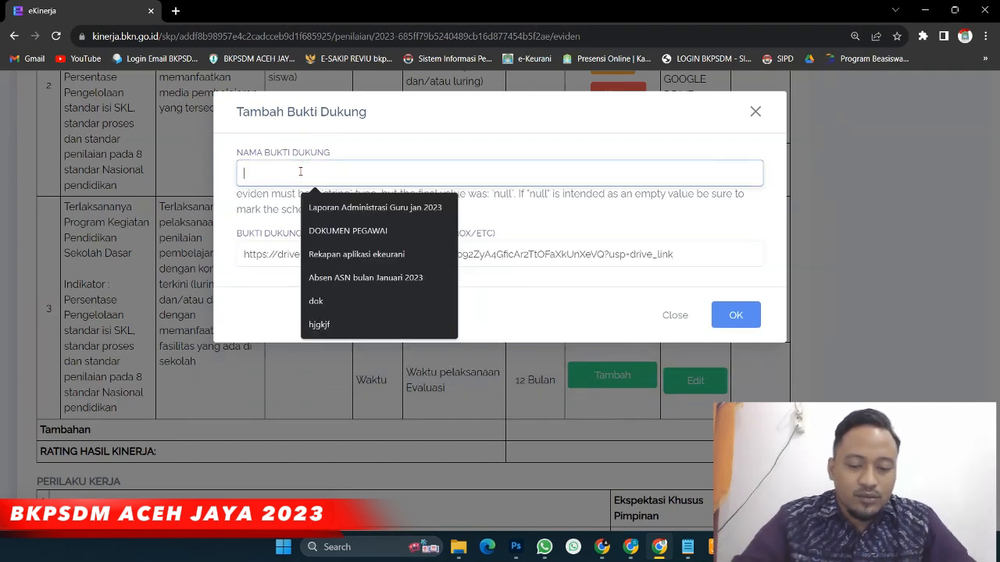
{"action": "type", "text": "Laporan"}
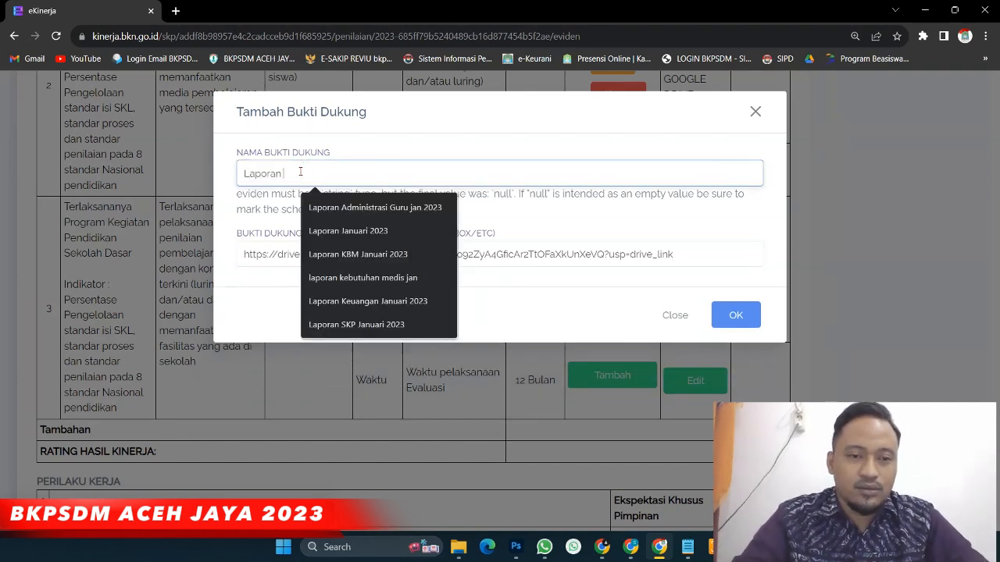
{"action": "type", "text": " Penilai"}
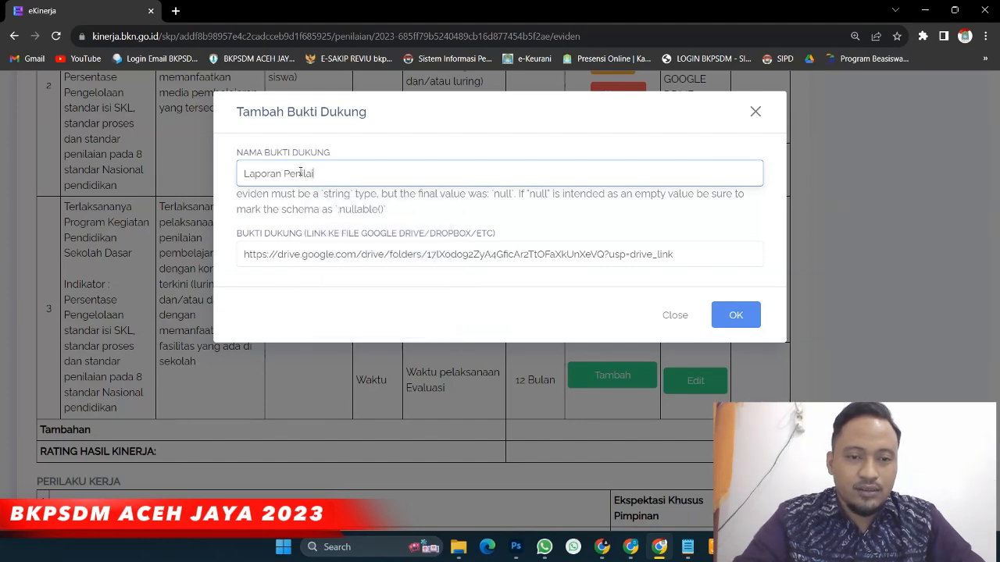
{"action": "type", "text": "an Sisw"}
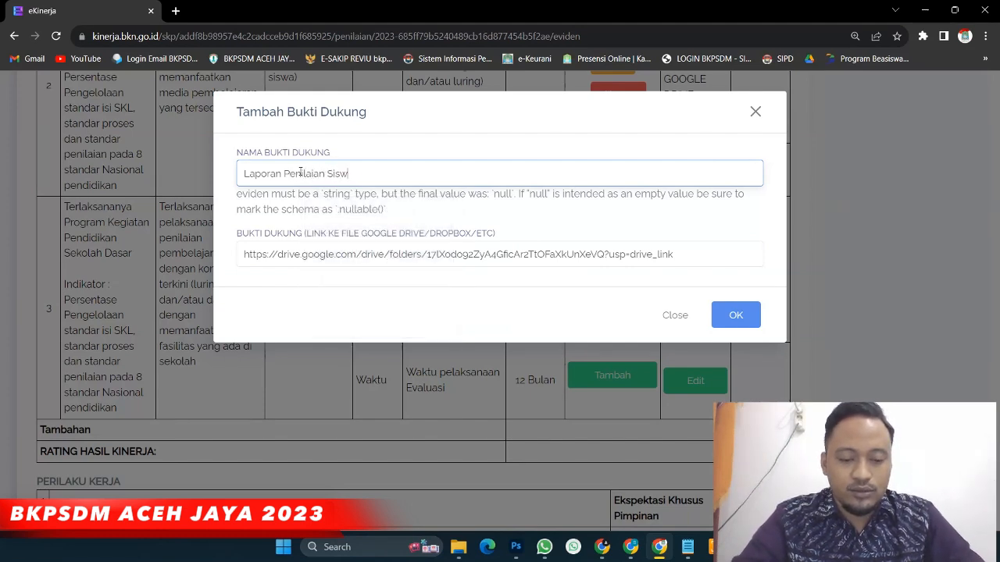
{"action": "type", "text": "a Janu"}
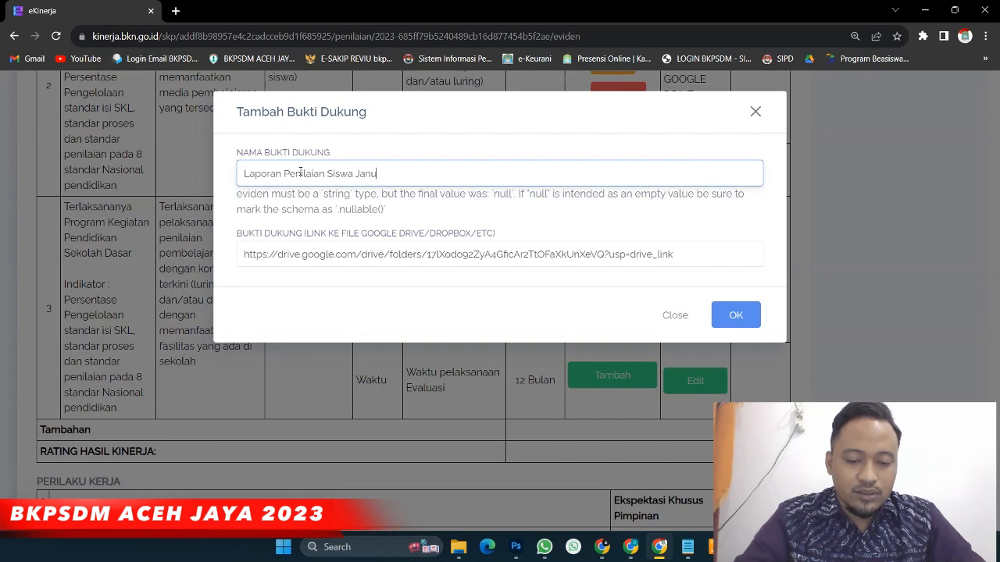
{"action": "type", "text": "ari 2023"}
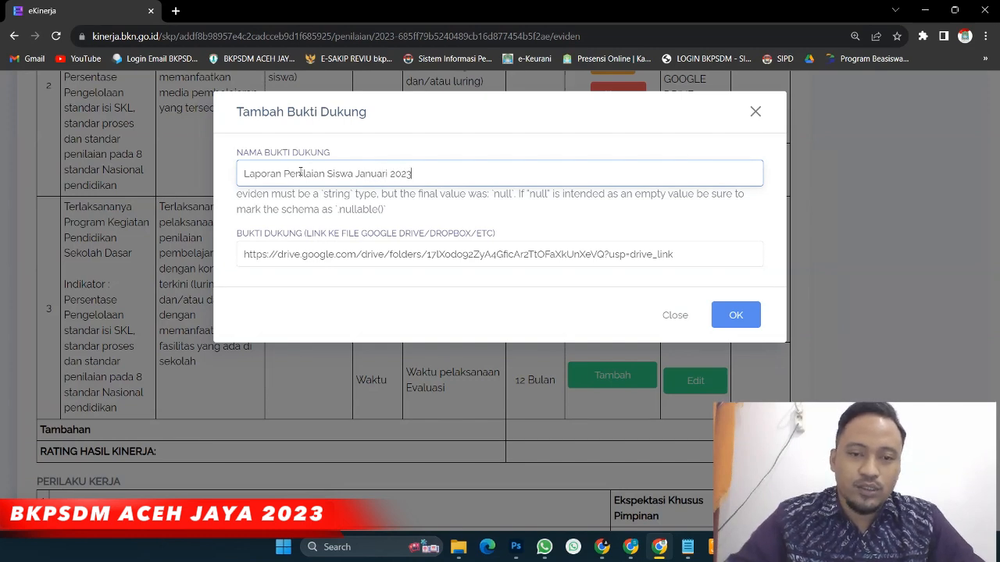
{"action": "left_click", "coordinate": [727, 313]}
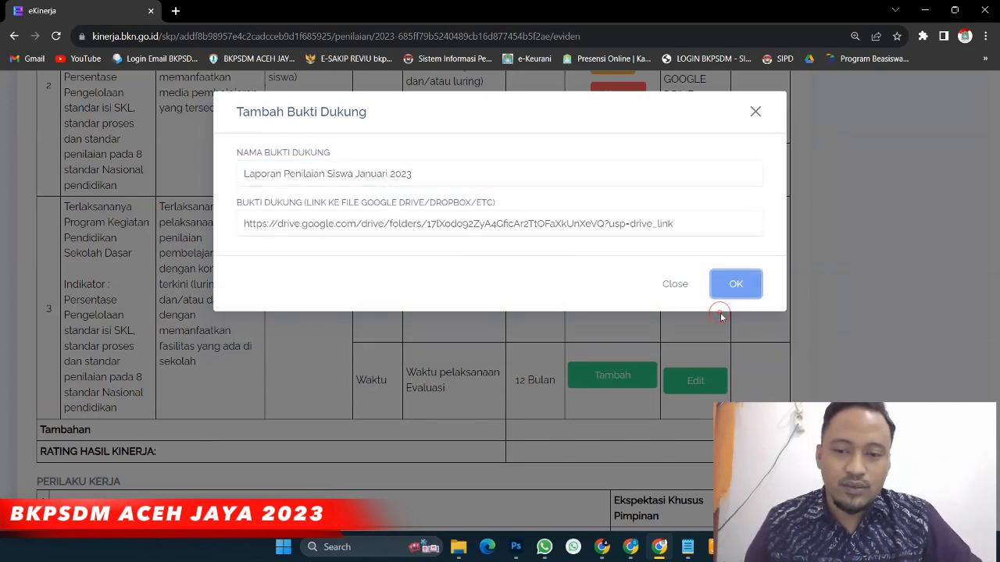
{"action": "left_click", "coordinate": [725, 292]}
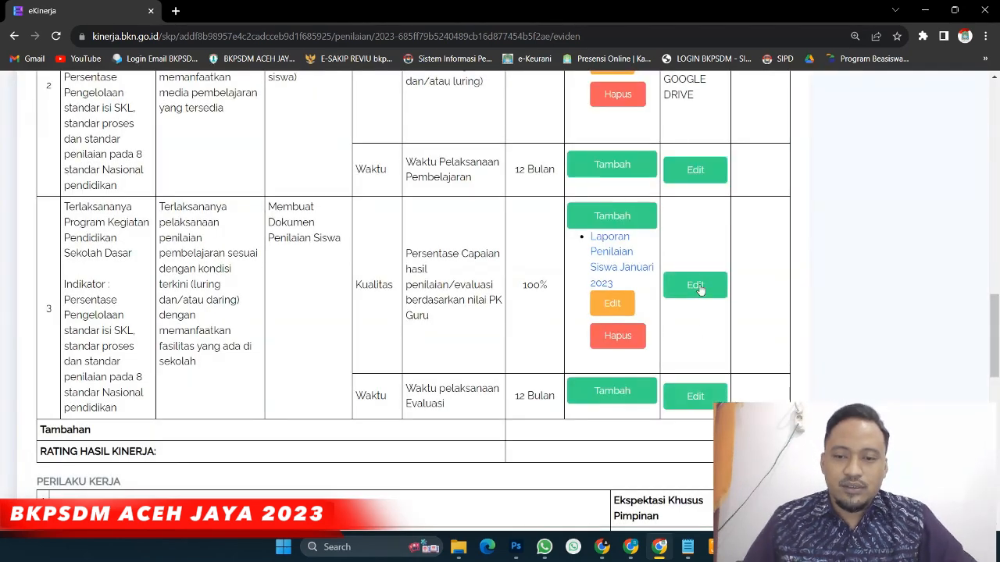
Set work result 3's Kualitas realisasi to 10% with 'GOOGLE DRIVE' as Sumber Data
{"action": "left_click", "coordinate": [696, 285]}
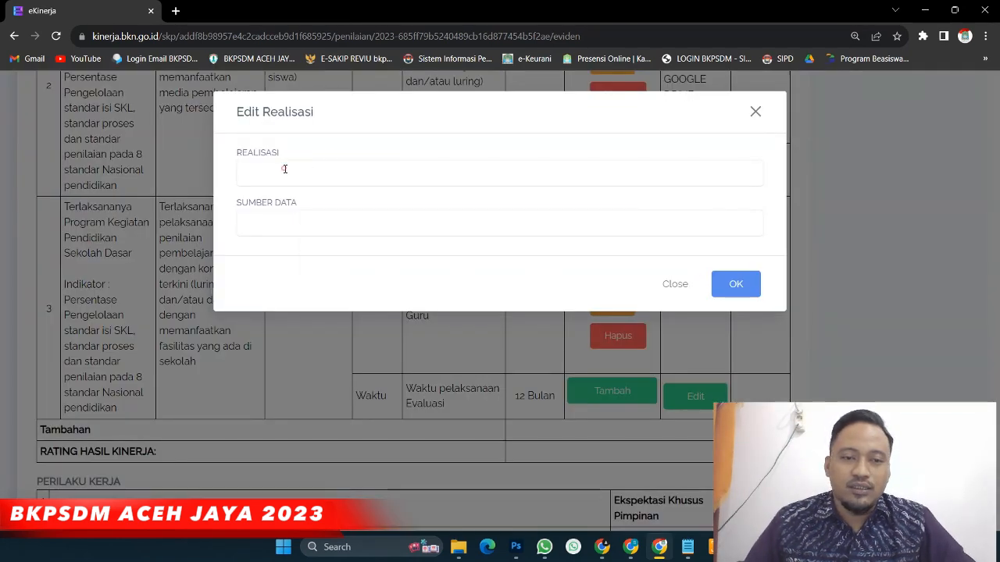
{"action": "left_click", "coordinate": [284, 169]}
{"action": "left_click", "coordinate": [317, 207]}
{"action": "left_click", "coordinate": [270, 224]}
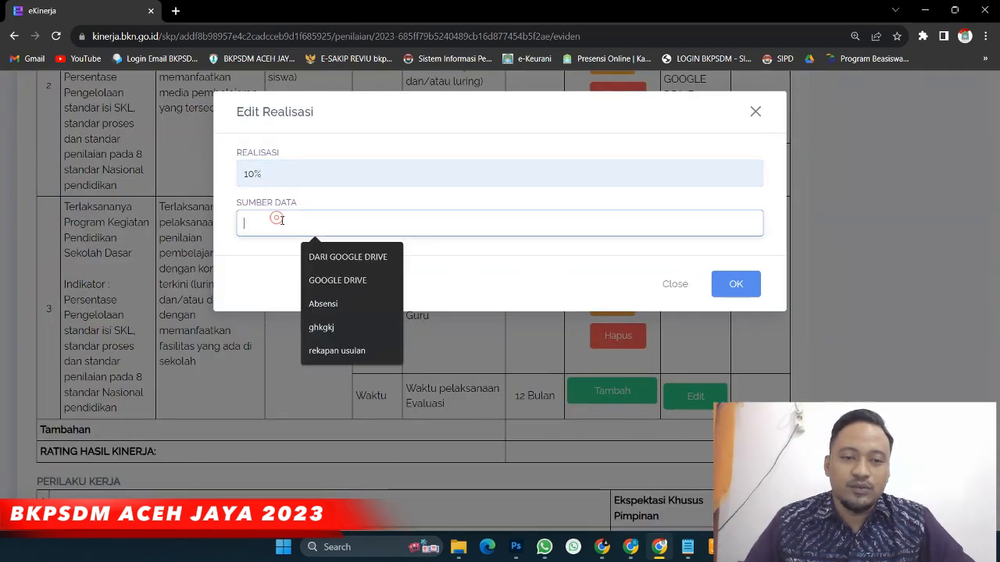
{"action": "left_click", "coordinate": [347, 280]}
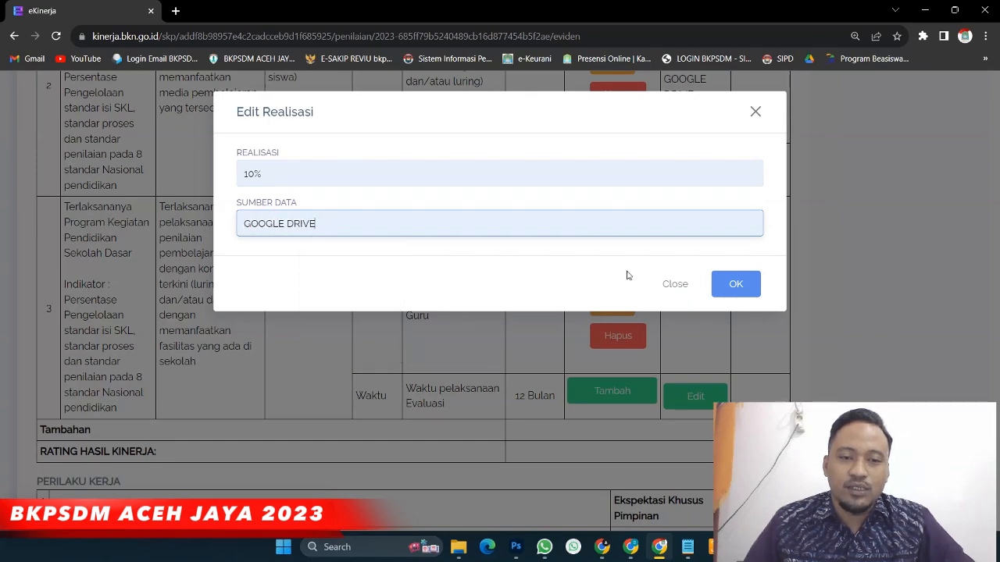
{"action": "left_click", "coordinate": [749, 286]}
{"action": "scroll", "coordinate": [729, 283], "scroll_direction": "down", "scroll_amount": 1}
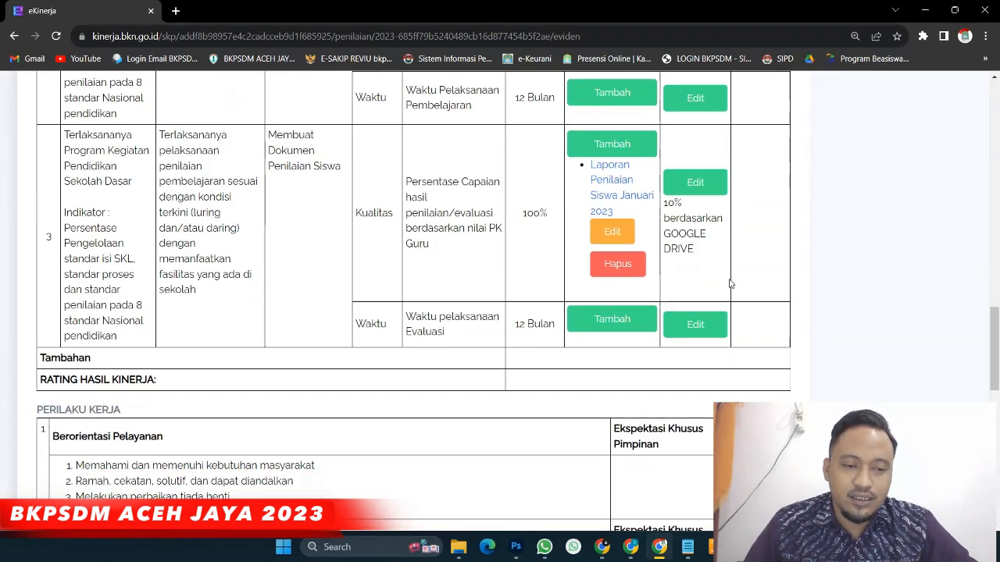
{"action": "scroll", "coordinate": [726, 283], "scroll_direction": "up", "scroll_amount": 13}
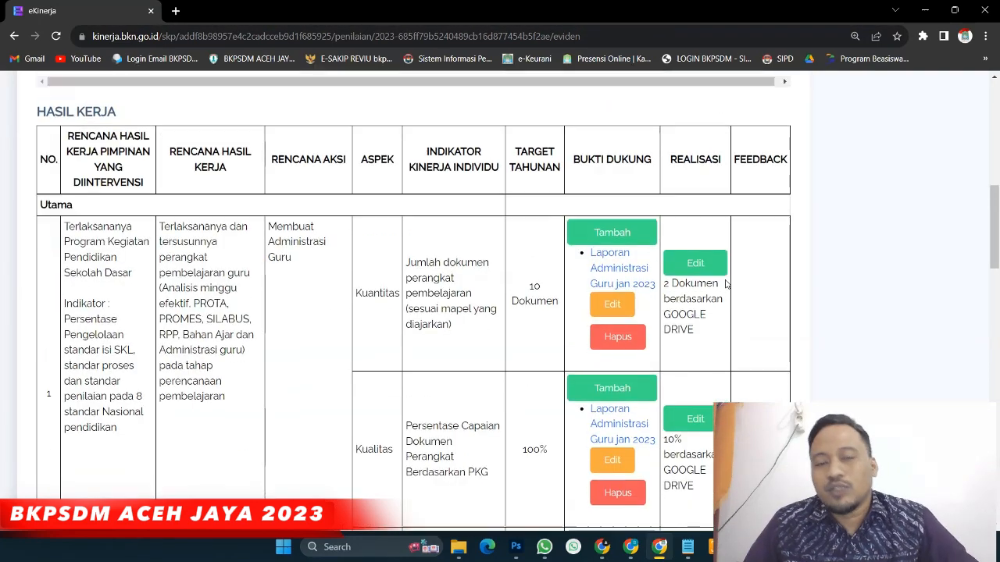
Return from Google Drive to the eKinerja tab and show the Daftar SKP list
{"action": "scroll", "coordinate": [726, 283], "scroll_direction": "down", "scroll_amount": 2}
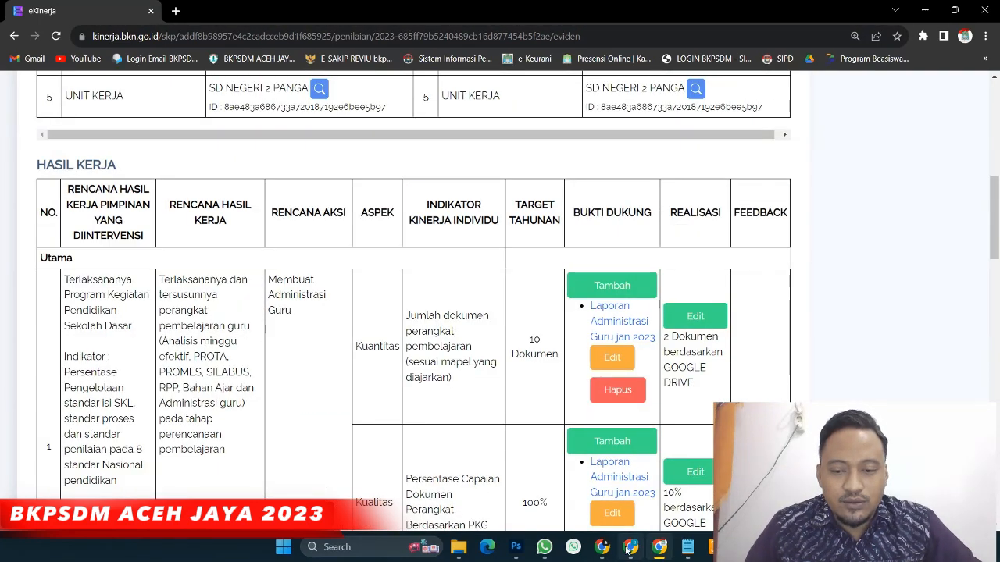
{"action": "mouse_move", "coordinate": [633, 551]}
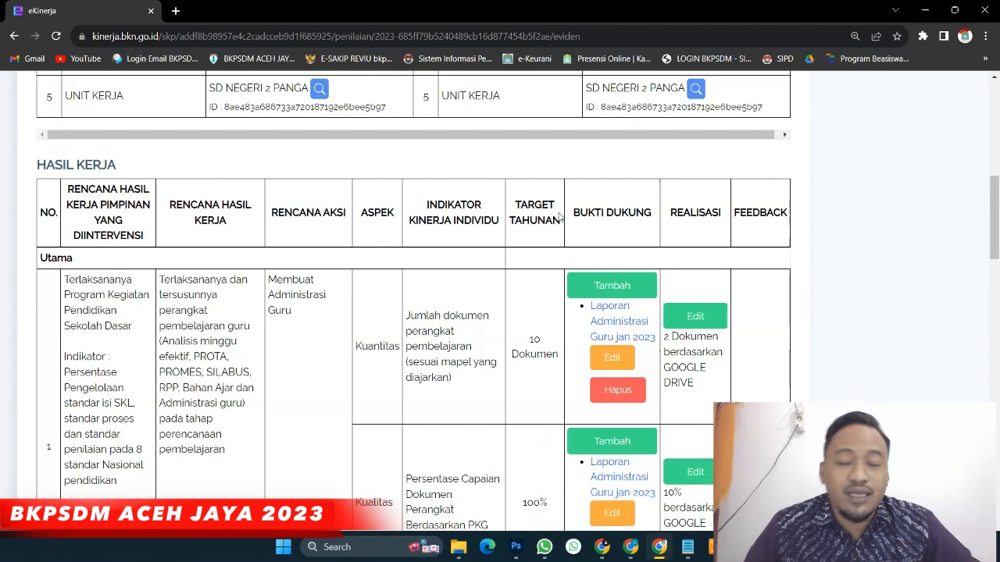
{"action": "left_click", "coordinate": [631, 551]}
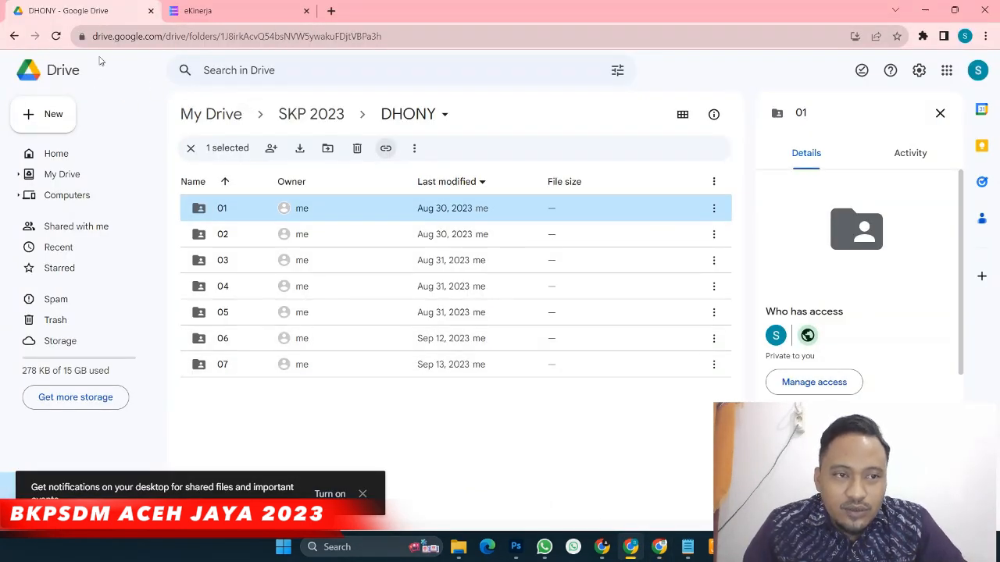
{"action": "left_click", "coordinate": [195, 11]}
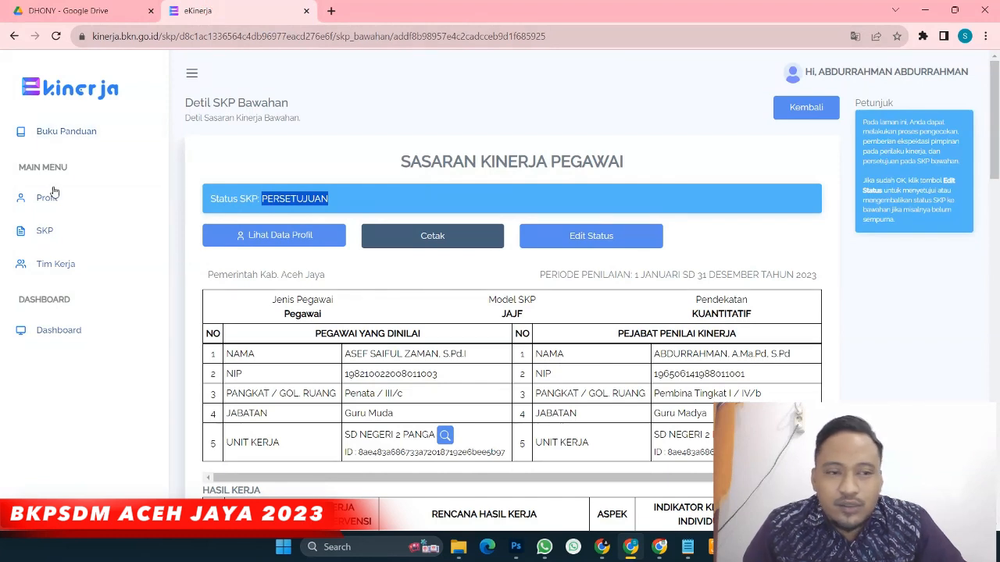
{"action": "left_click", "coordinate": [395, 118]}
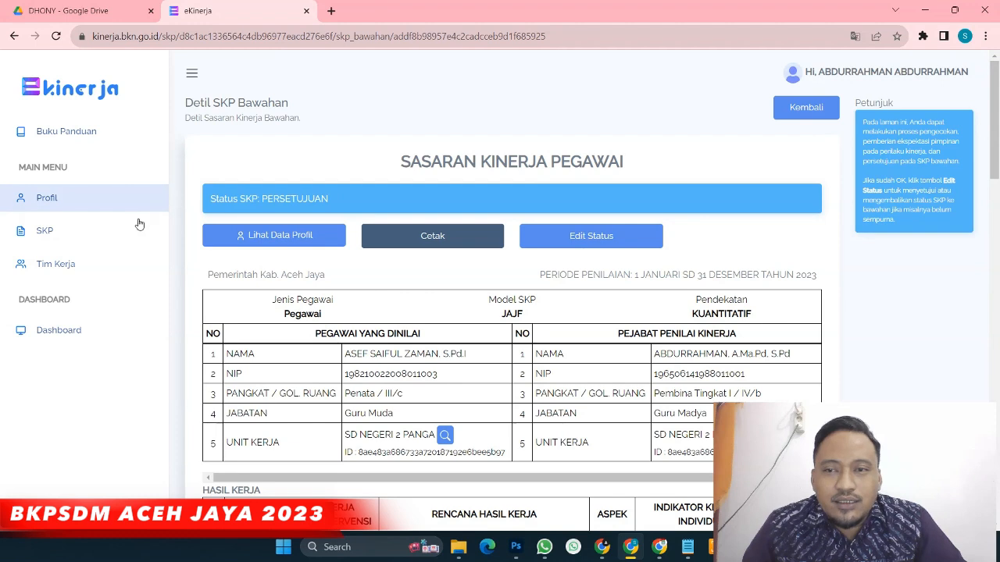
{"action": "left_click", "coordinate": [51, 235]}
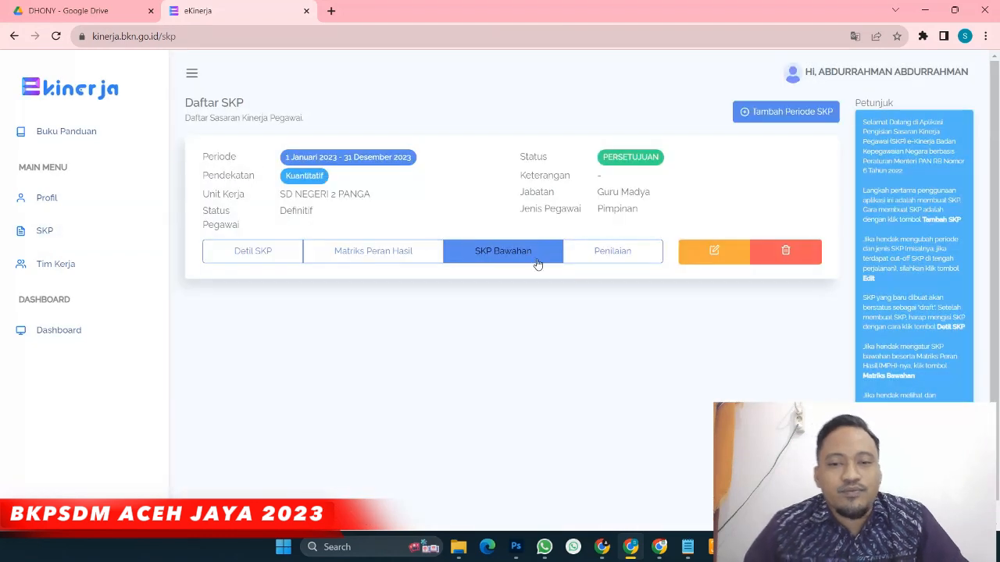
Open the Januari Penilaian Bawahan under the 2023 SKP's Pemantauan dan Evaluasi and select the subordinate
{"action": "left_click", "coordinate": [611, 251]}
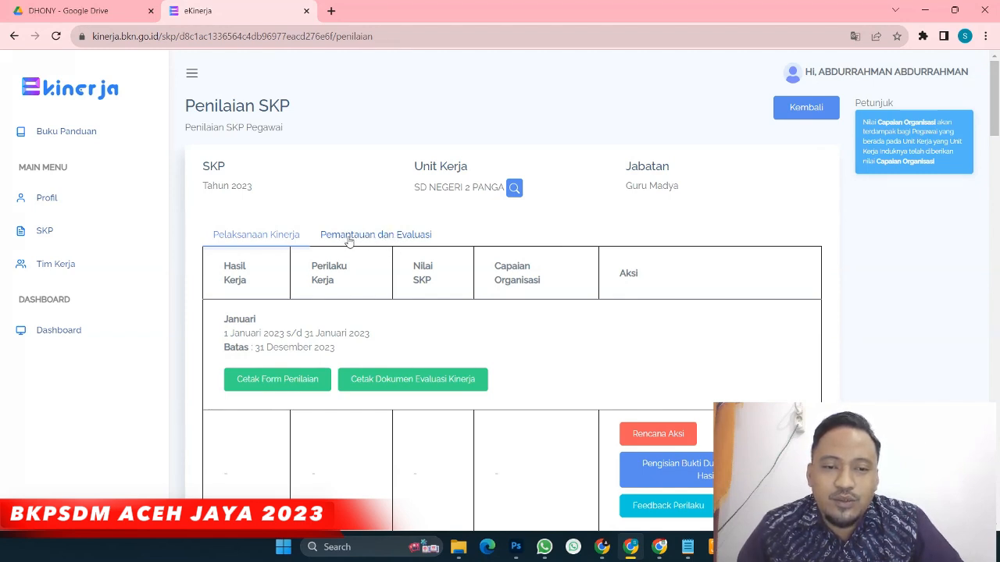
{"action": "left_click", "coordinate": [386, 241]}
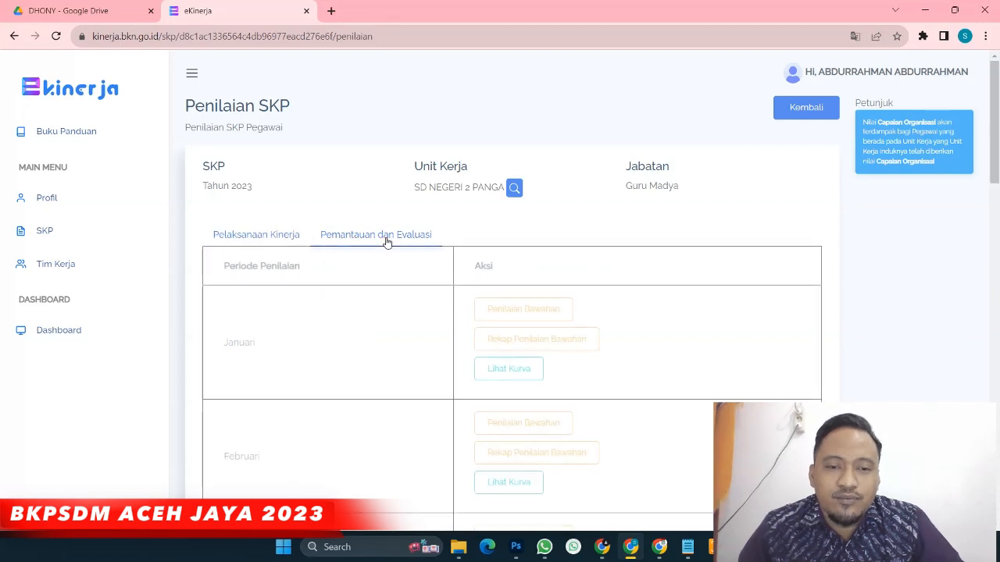
{"action": "scroll", "coordinate": [386, 241], "scroll_direction": "down", "scroll_amount": 1}
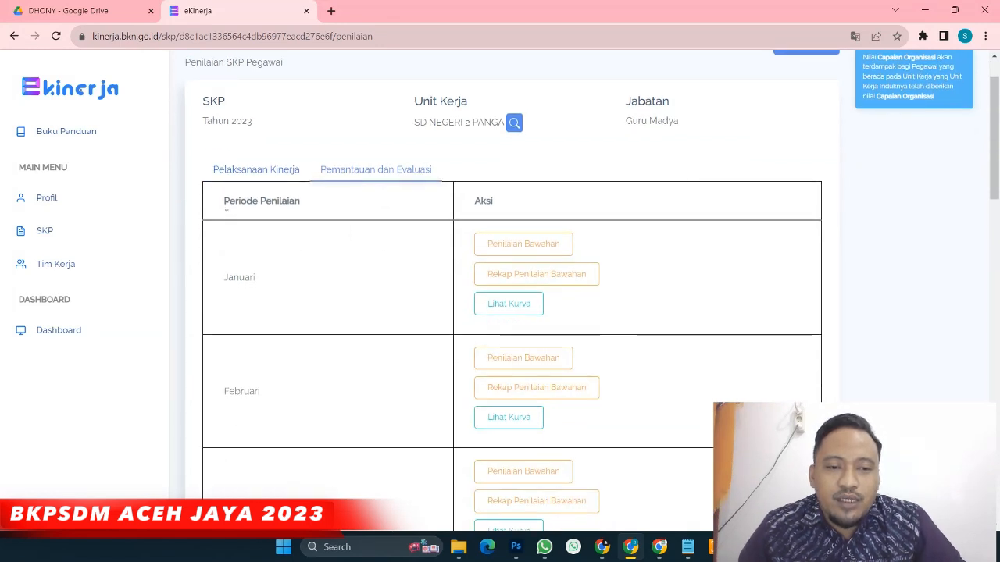
{"action": "left_click_drag", "start_coordinate": [226, 279], "coordinate": [263, 283]}
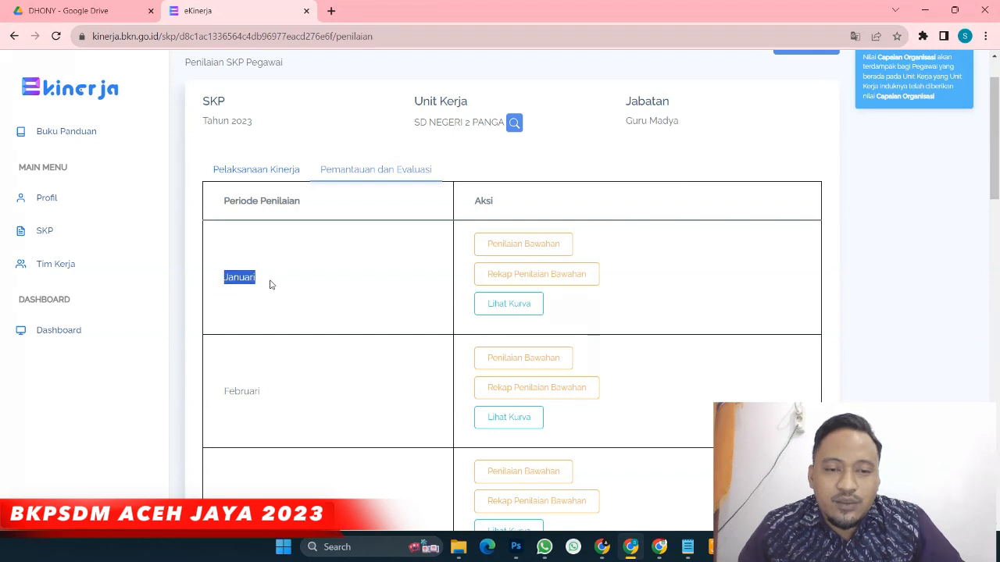
{"action": "left_click", "coordinate": [504, 255]}
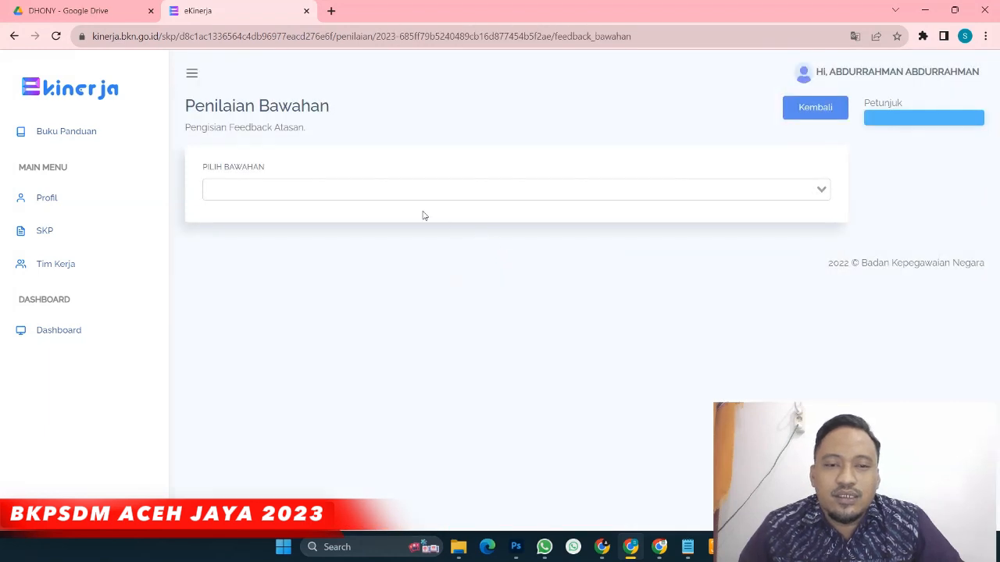
{"action": "left_click", "coordinate": [295, 189]}
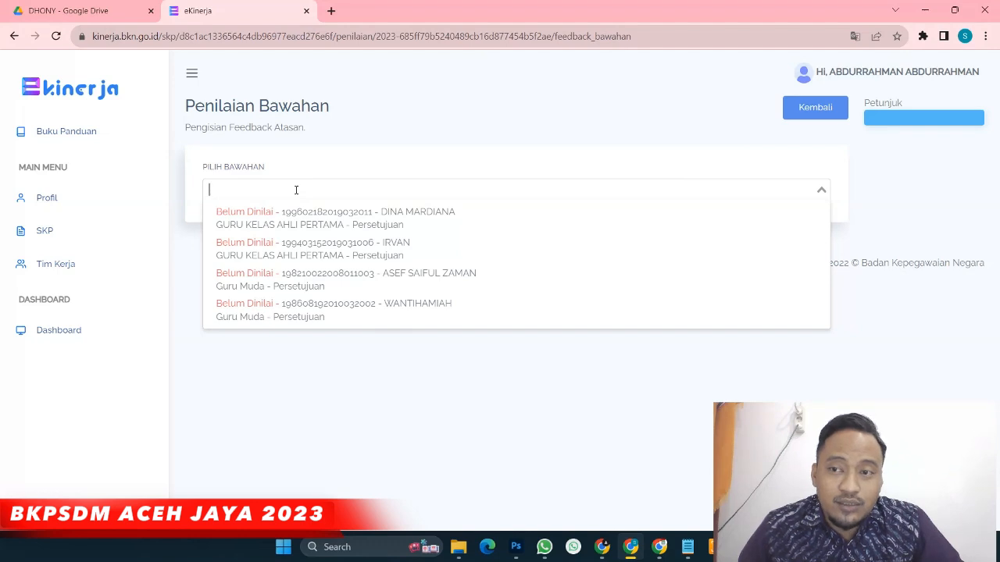
{"action": "left_click", "coordinate": [434, 288]}
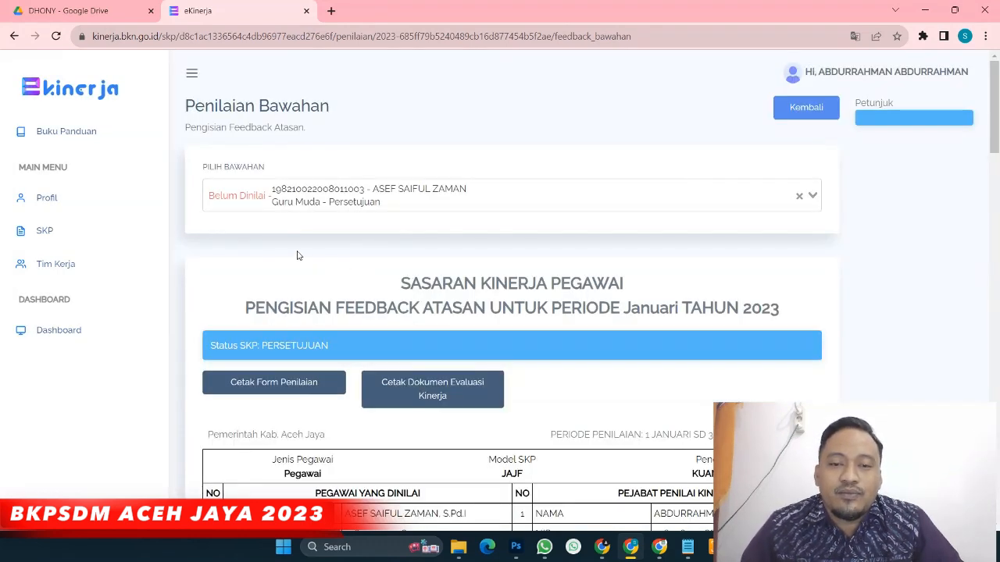
Check the first indicator's bukti dukung folder in Drive, then start its Tambah Feedback form
{"action": "scroll", "coordinate": [376, 268], "scroll_direction": "down", "scroll_amount": 3}
{"action": "scroll", "coordinate": [376, 263], "scroll_direction": "up", "scroll_amount": 3}
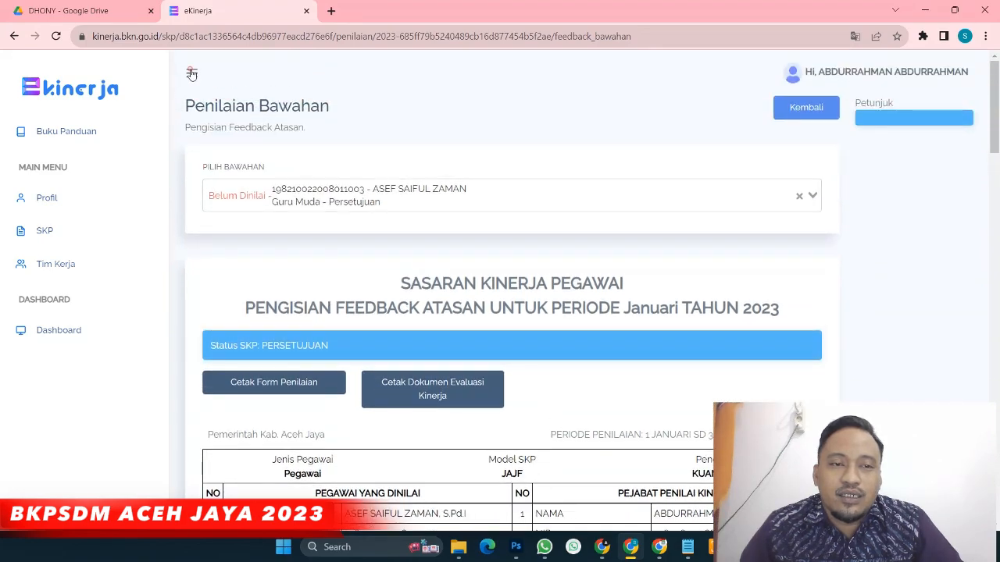
{"action": "left_click", "coordinate": [191, 73]}
{"action": "scroll", "coordinate": [313, 227], "scroll_direction": "down", "scroll_amount": 7}
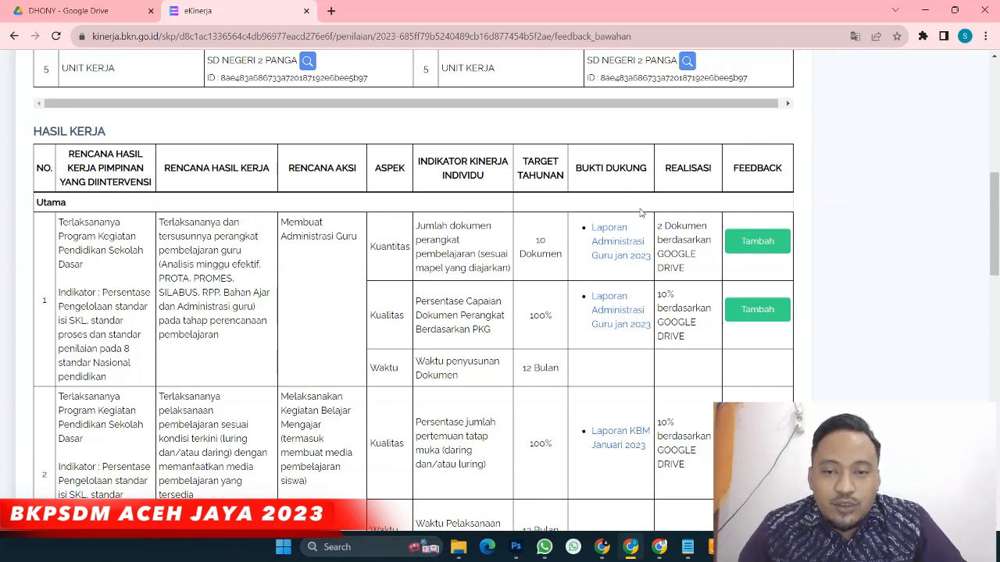
{"action": "left_click", "coordinate": [607, 244]}
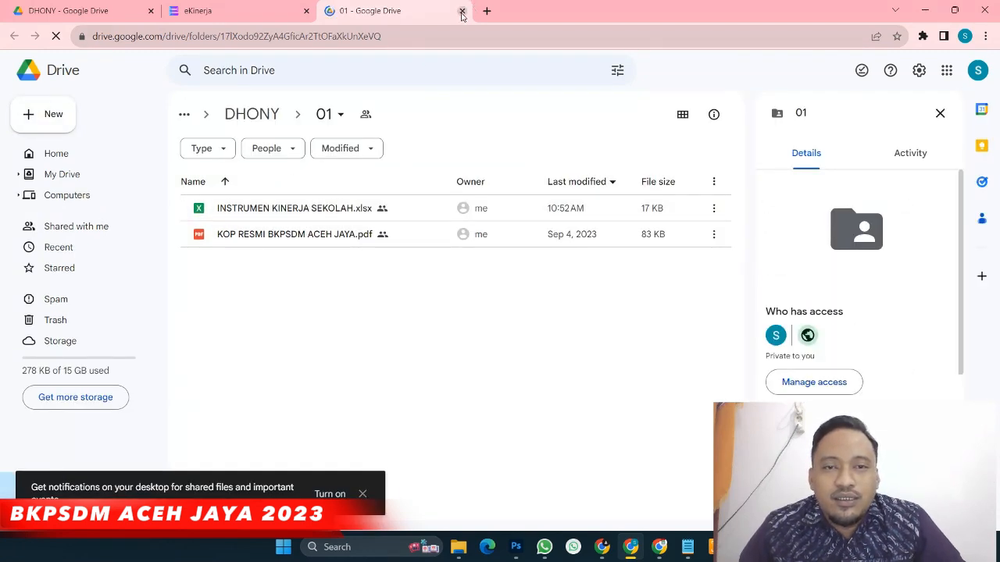
{"action": "left_click", "coordinate": [219, 11]}
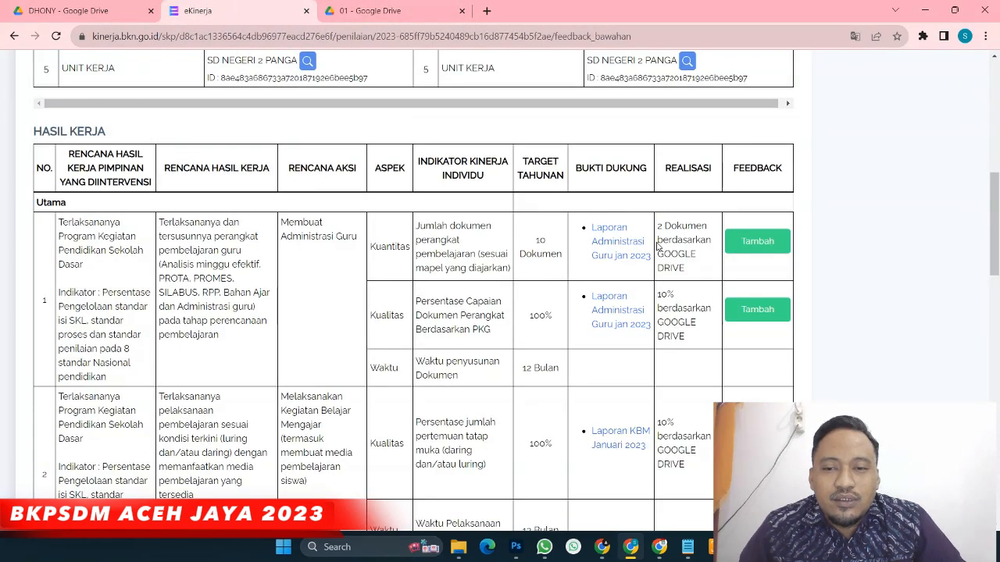
{"action": "left_click_drag", "start_coordinate": [659, 226], "coordinate": [698, 269]}
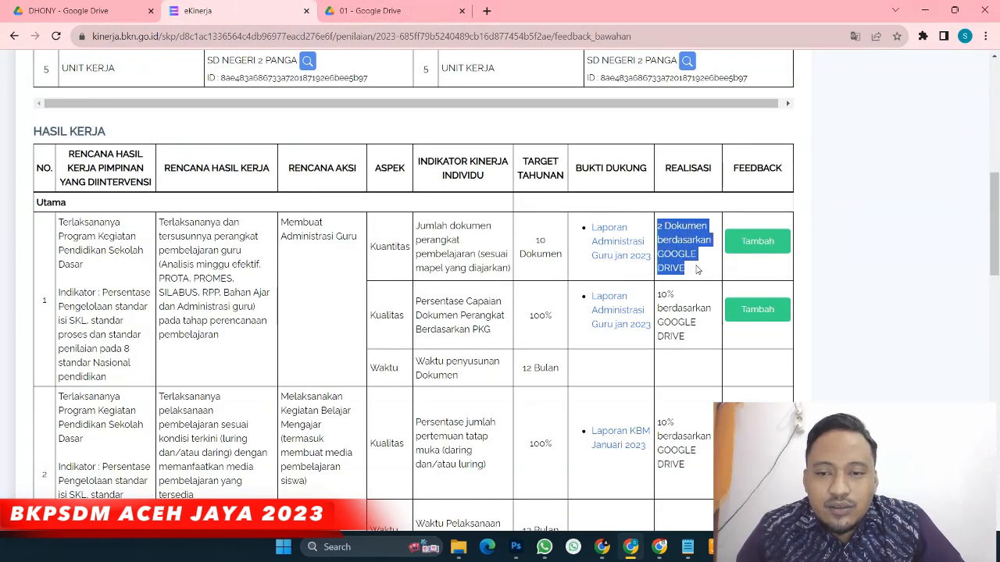
{"action": "left_click", "coordinate": [747, 222]}
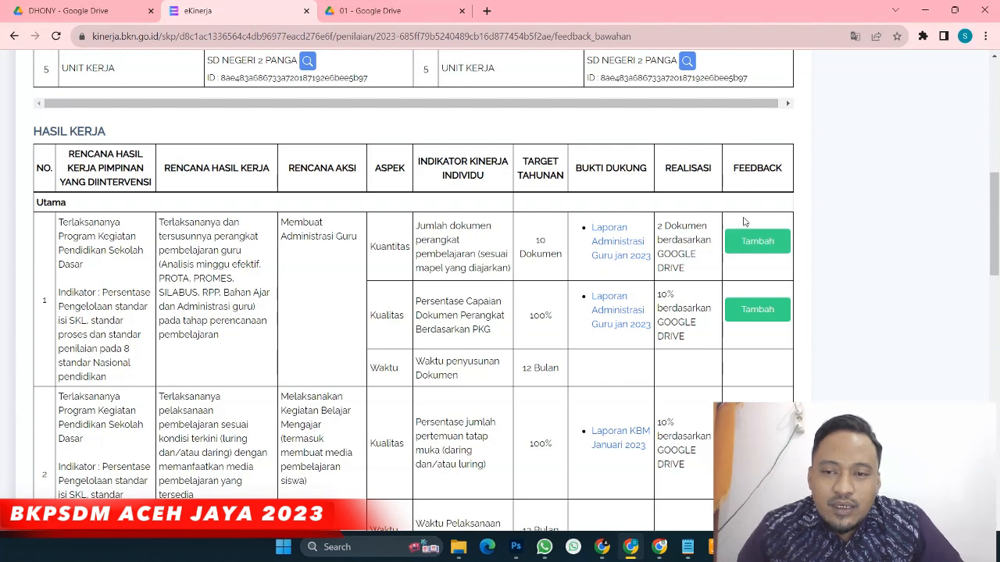
{"action": "left_click", "coordinate": [746, 243]}
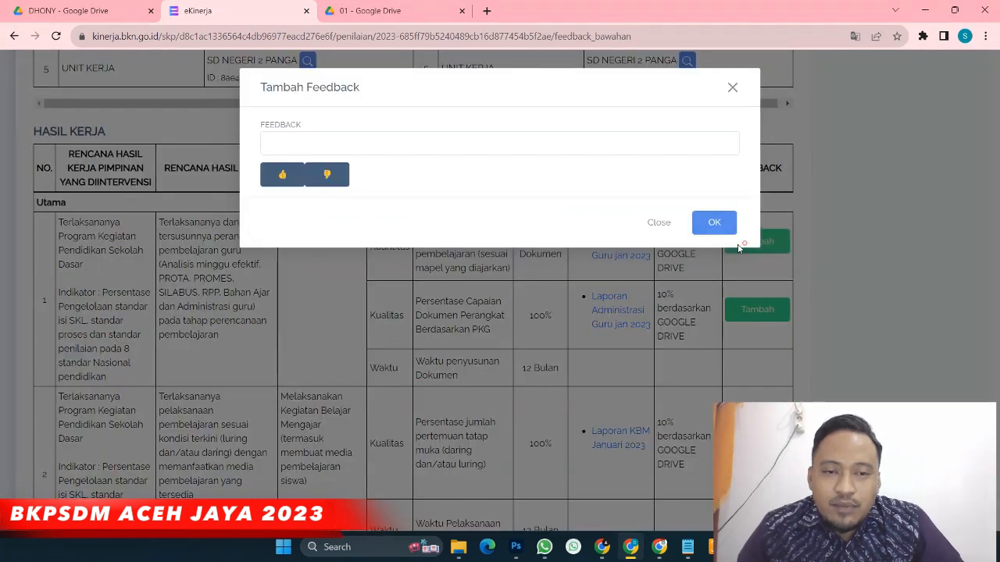
Save the first indicator's feedback as 'Sudah cukup bagus' with a thumbs-up
{"action": "left_click", "coordinate": [277, 178]}
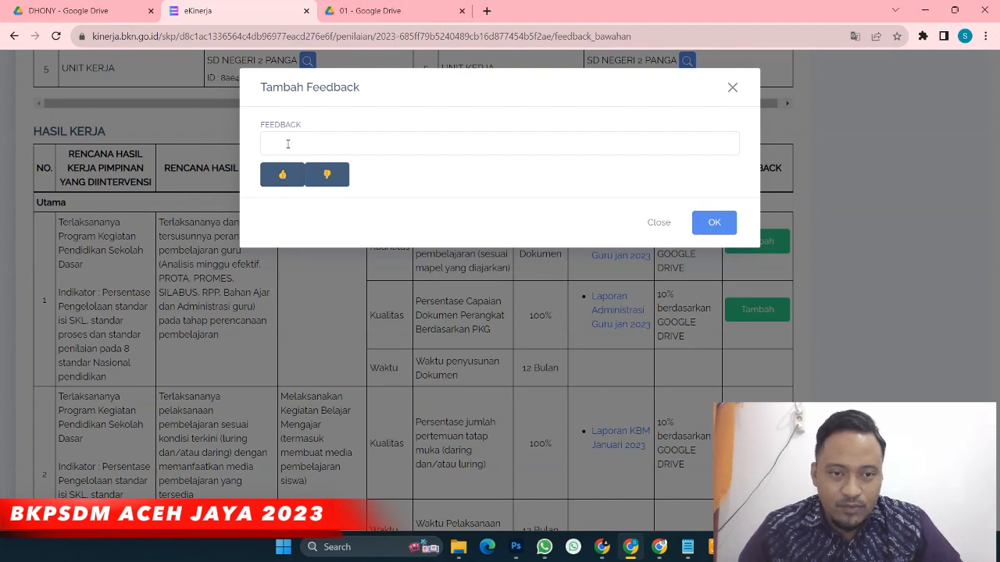
{"action": "left_click", "coordinate": [283, 144]}
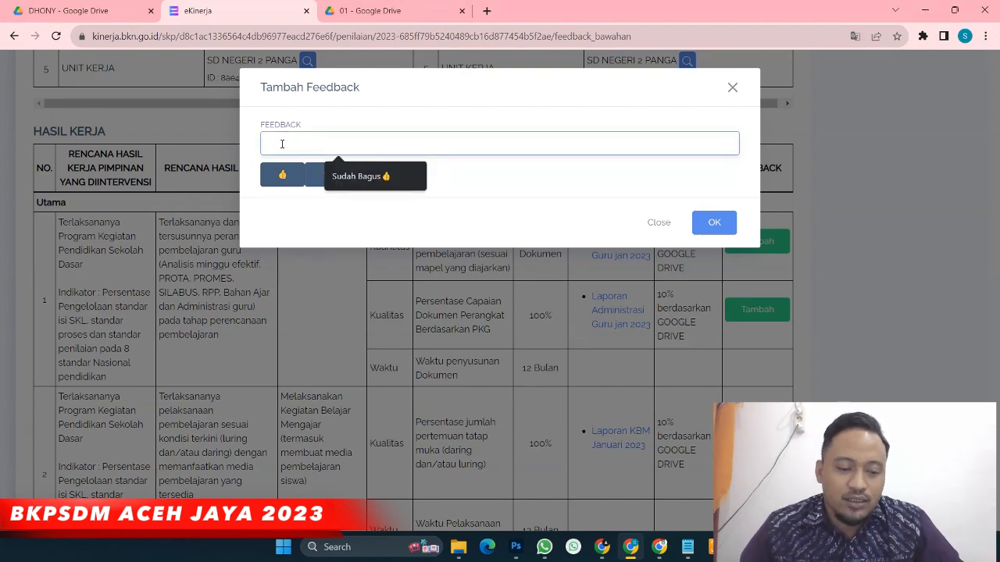
{"action": "type", "text": "Suda"}
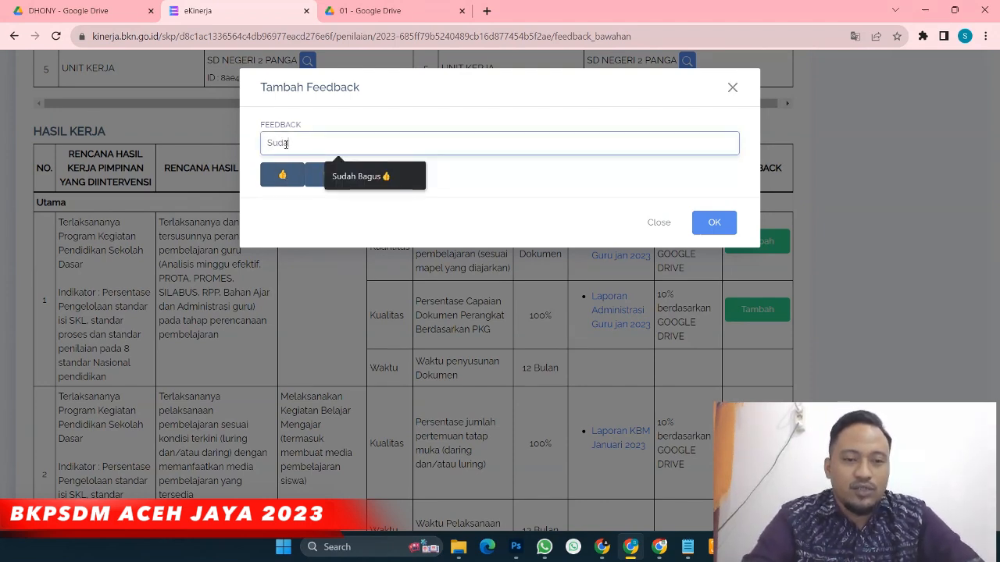
{"action": "type", "text": "h cuk"}
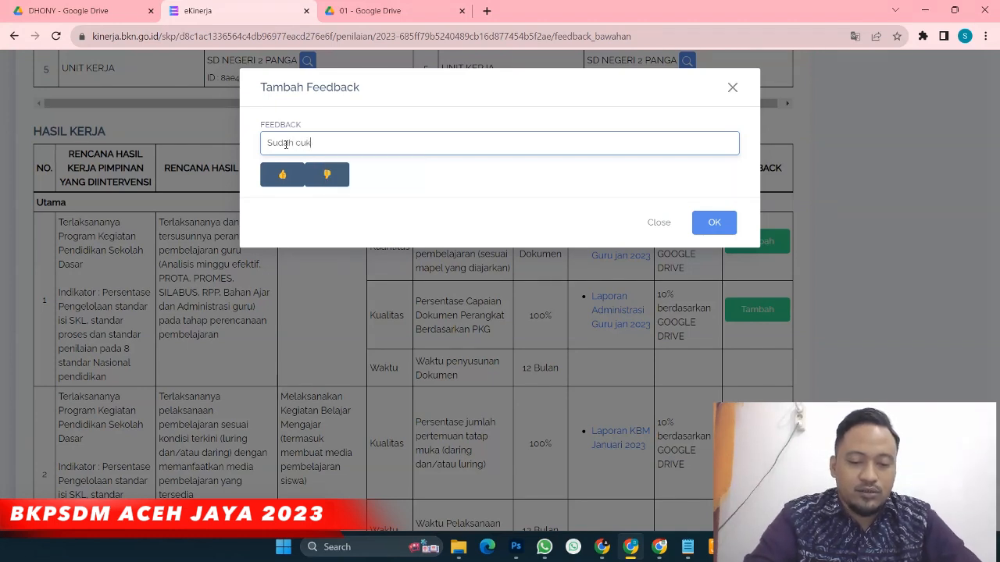
{"action": "type", "text": "up bagus"}
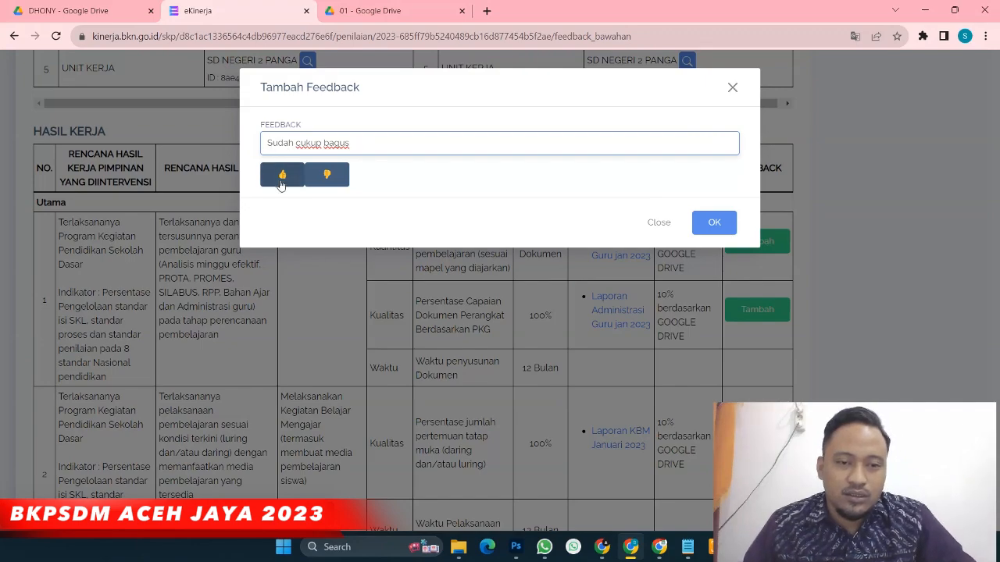
{"action": "left_click", "coordinate": [282, 181]}
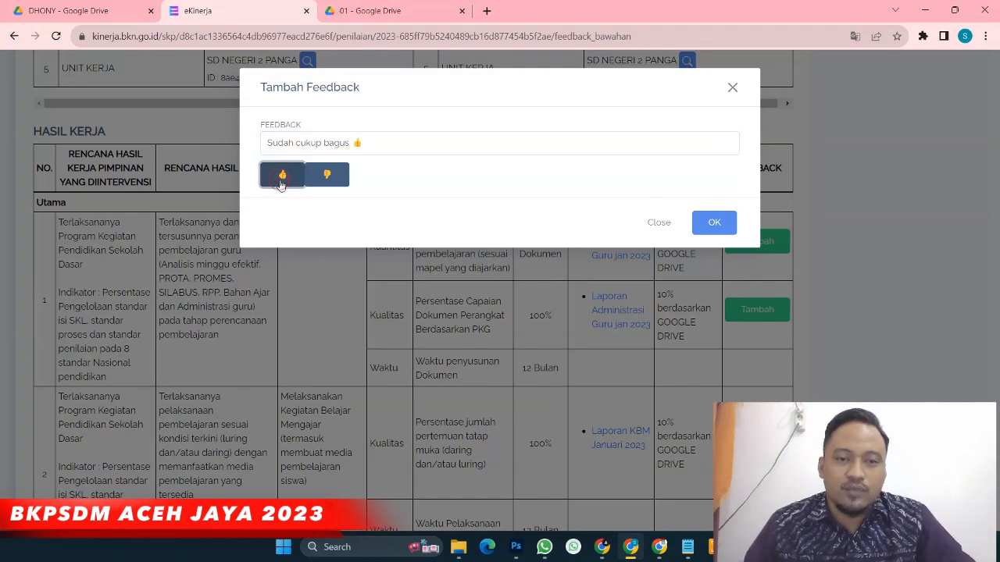
{"action": "left_click", "coordinate": [714, 223]}
Give 👍 feedback to result 1's Kualitas indicator and to the second and third work results
{"action": "scroll", "coordinate": [711, 222], "scroll_direction": "down", "scroll_amount": 1}
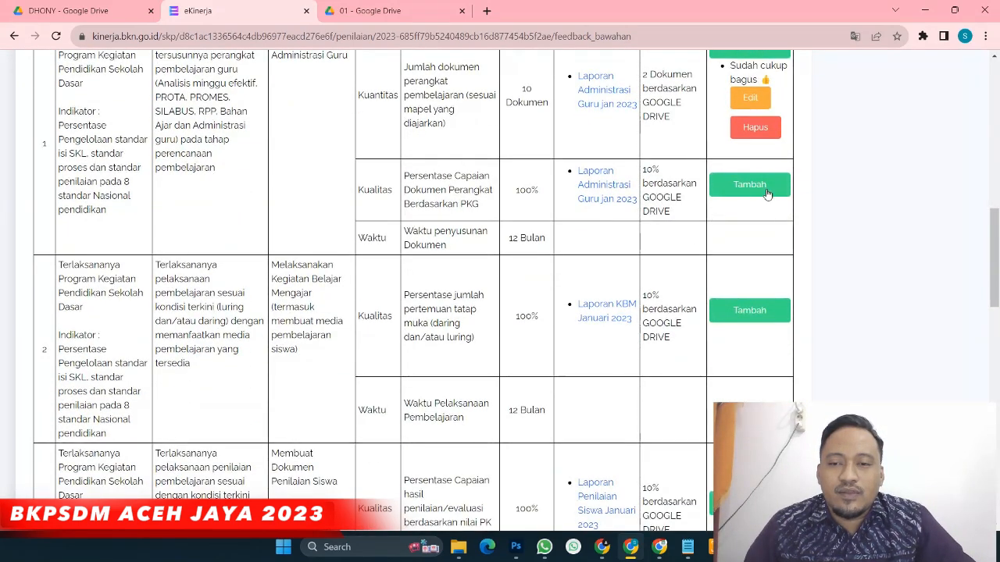
{"action": "left_click", "coordinate": [754, 185]}
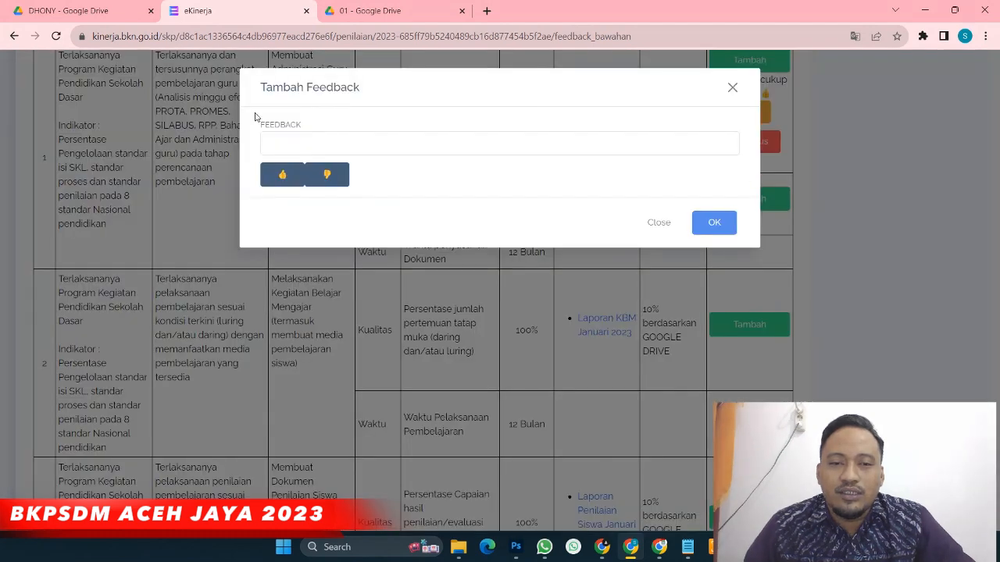
{"action": "left_click", "coordinate": [282, 171]}
{"action": "left_click", "coordinate": [710, 226]}
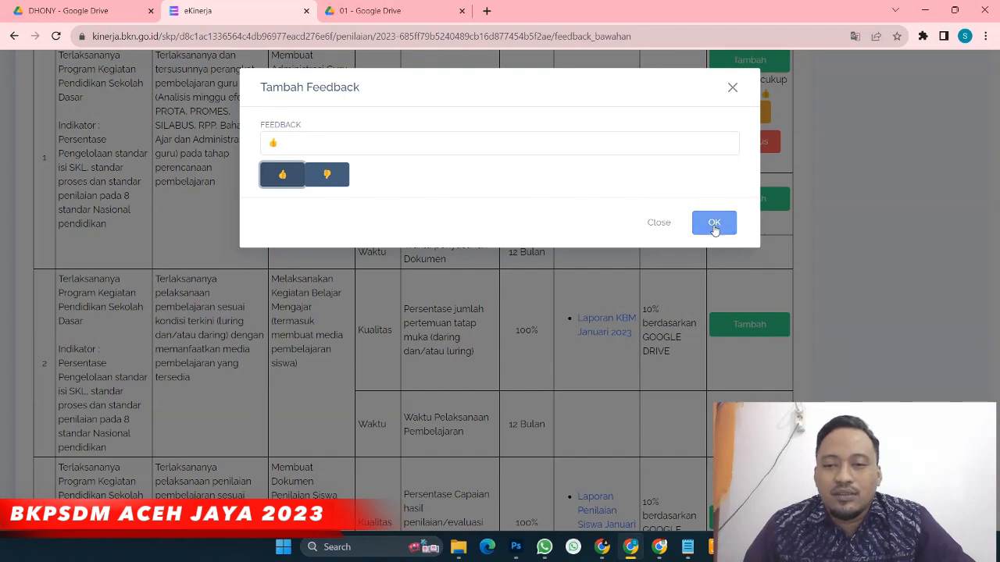
{"action": "scroll", "coordinate": [711, 228], "scroll_direction": "down", "scroll_amount": 3}
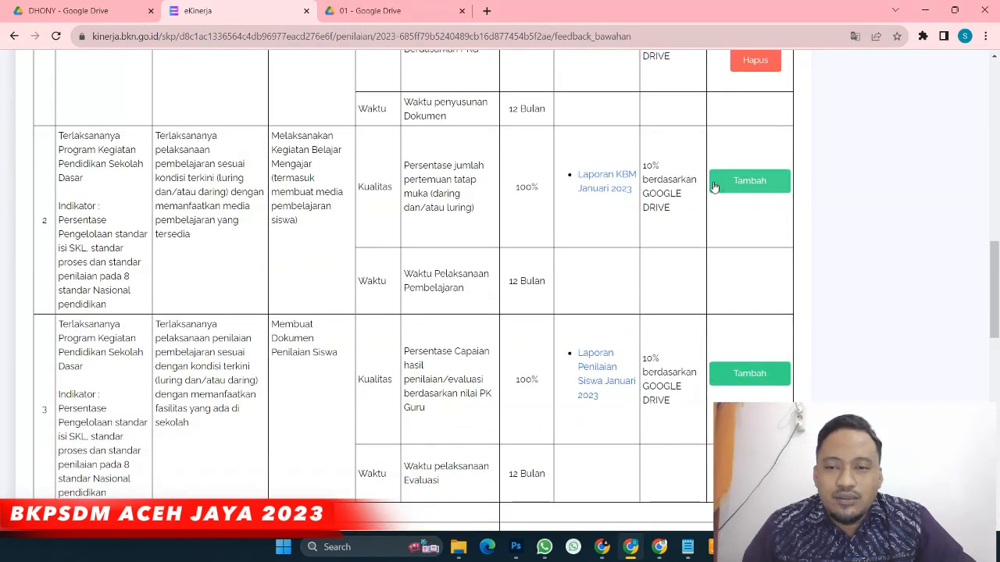
{"action": "left_click", "coordinate": [748, 187]}
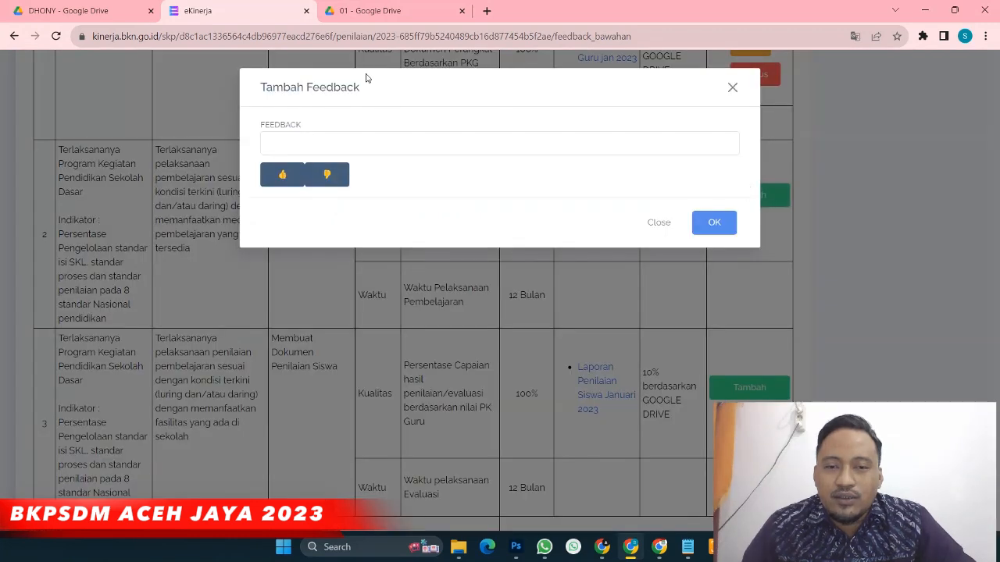
{"action": "left_click", "coordinate": [288, 173]}
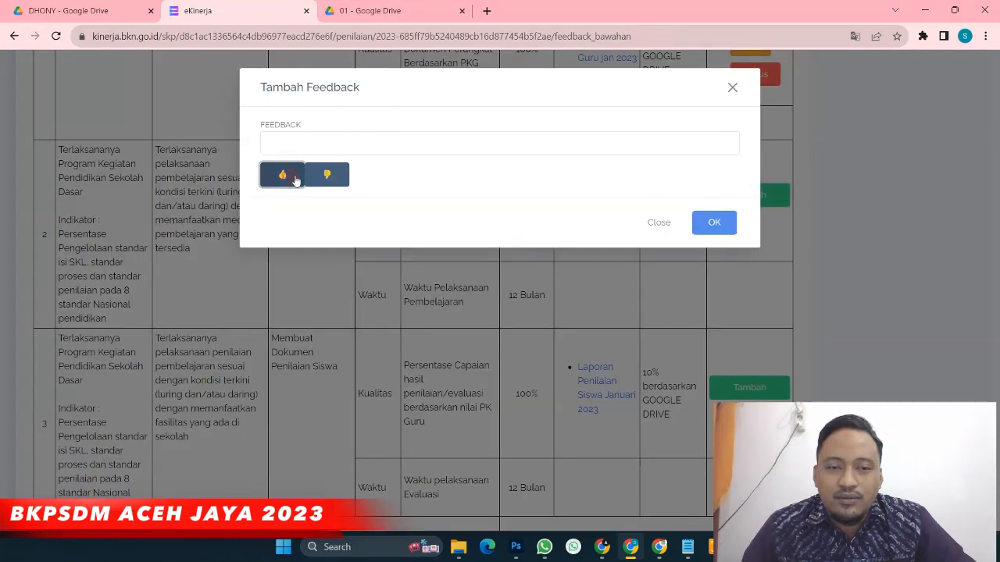
{"action": "left_click", "coordinate": [714, 222]}
{"action": "scroll", "coordinate": [710, 216], "scroll_direction": "down", "scroll_amount": 2}
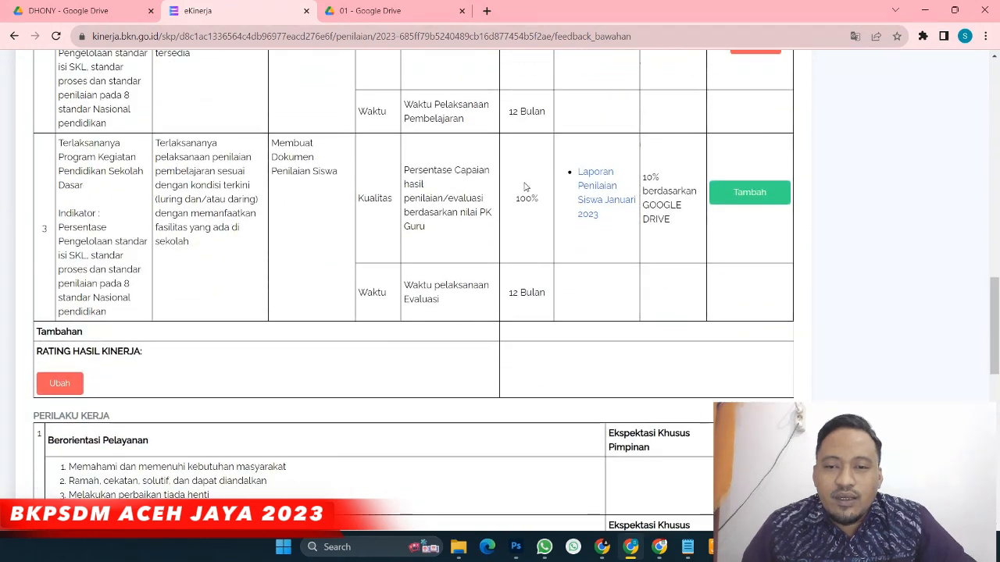
{"action": "left_click", "coordinate": [750, 196]}
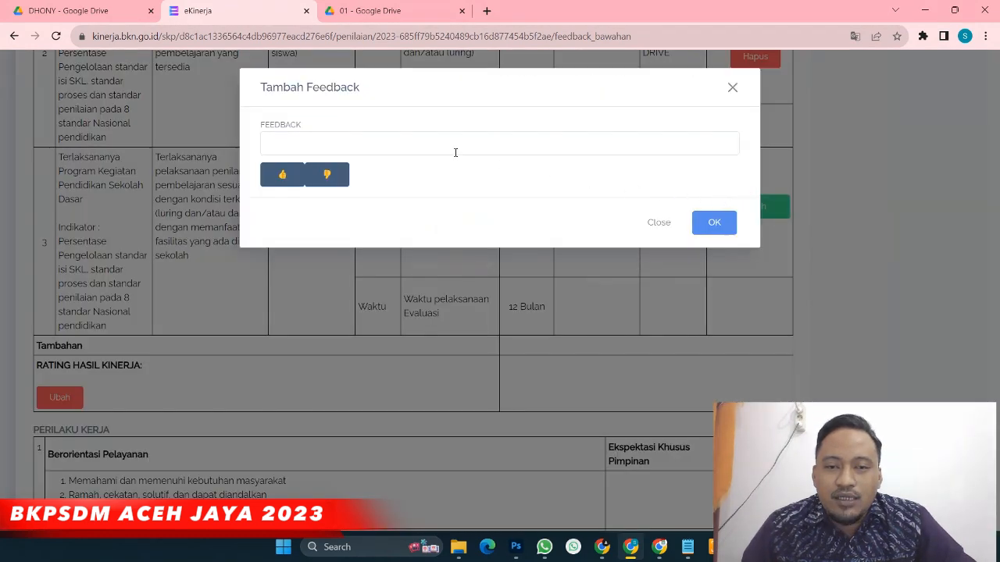
{"action": "left_click", "coordinate": [282, 174]}
{"action": "left_click", "coordinate": [714, 223]}
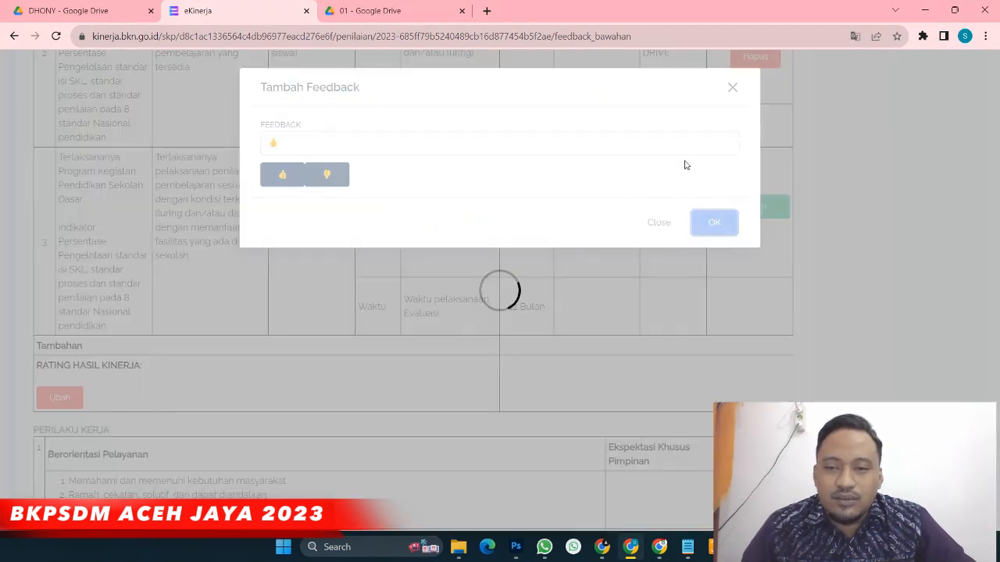
{"action": "scroll", "coordinate": [234, 178], "scroll_direction": "down", "scroll_amount": 3}
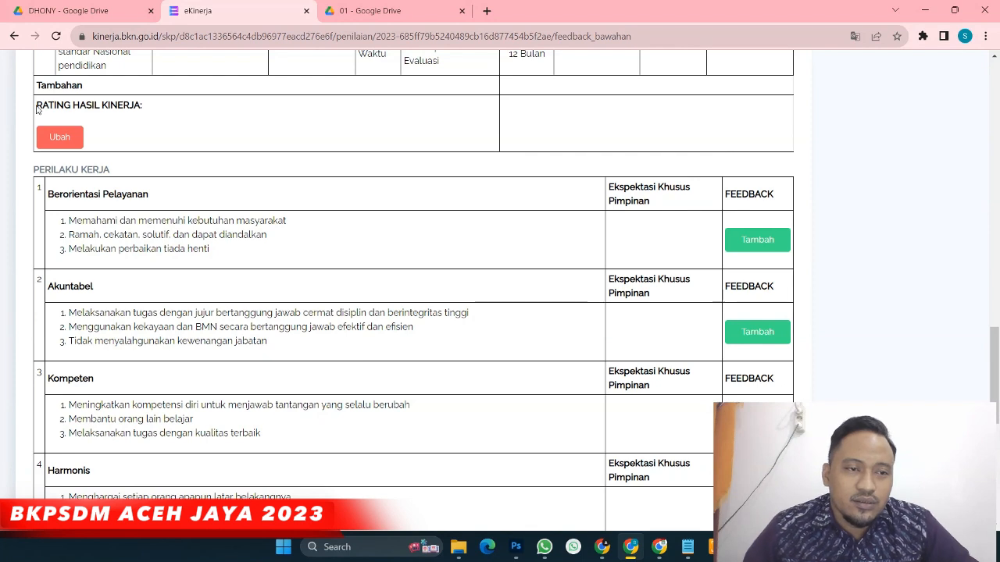
Set the subordinate's Rating Hasil Kinerja to SESUAI EKSPEKTASI through the Ubah dialog
{"action": "left_click_drag", "start_coordinate": [36, 105], "coordinate": [151, 119]}
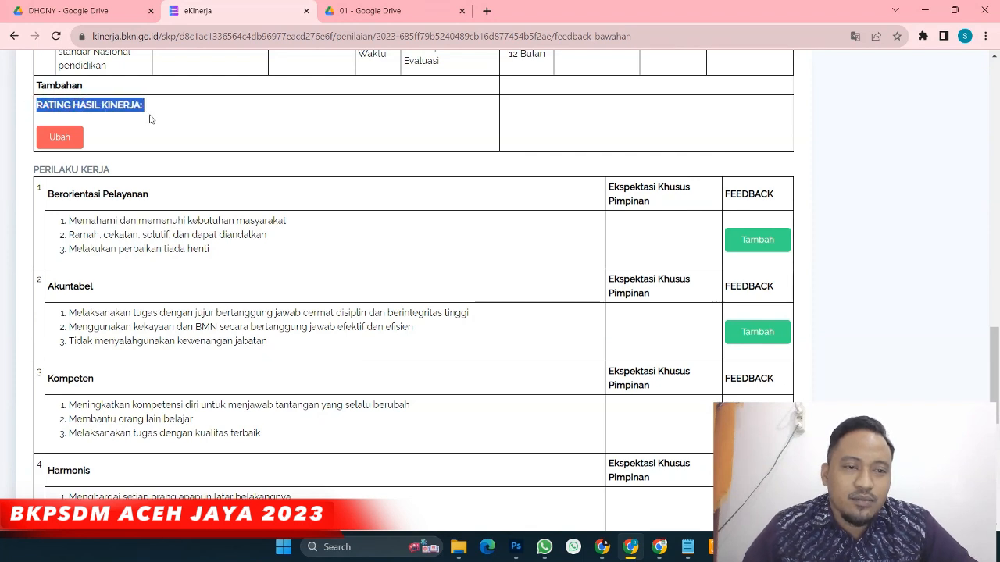
{"action": "left_click", "coordinate": [114, 139]}
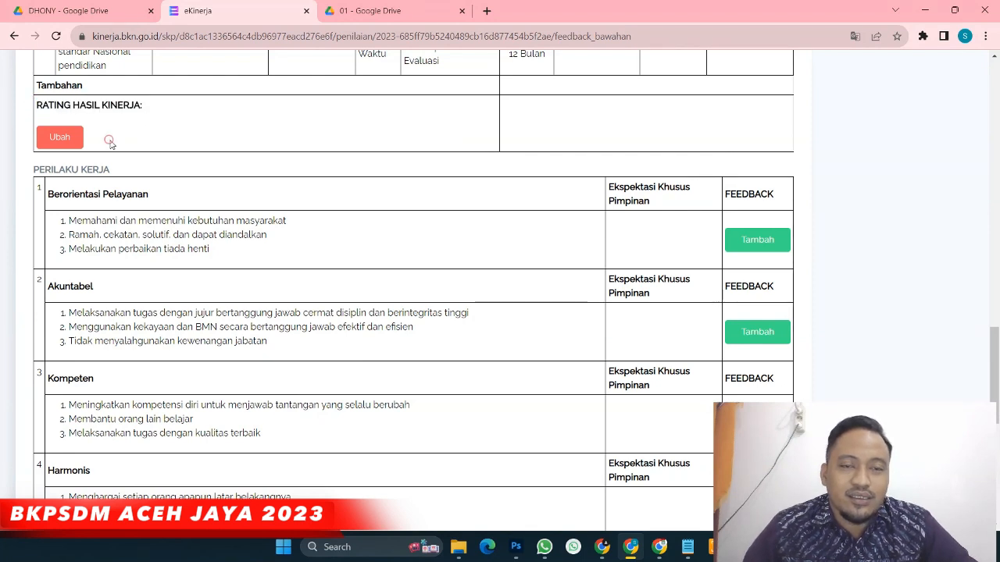
{"action": "left_click", "coordinate": [66, 142]}
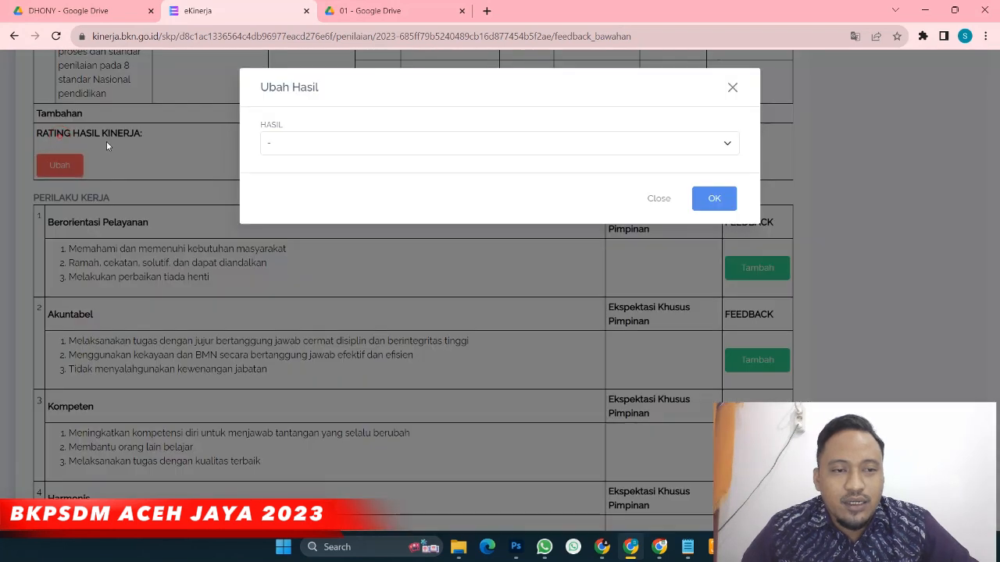
{"action": "left_click", "coordinate": [354, 146]}
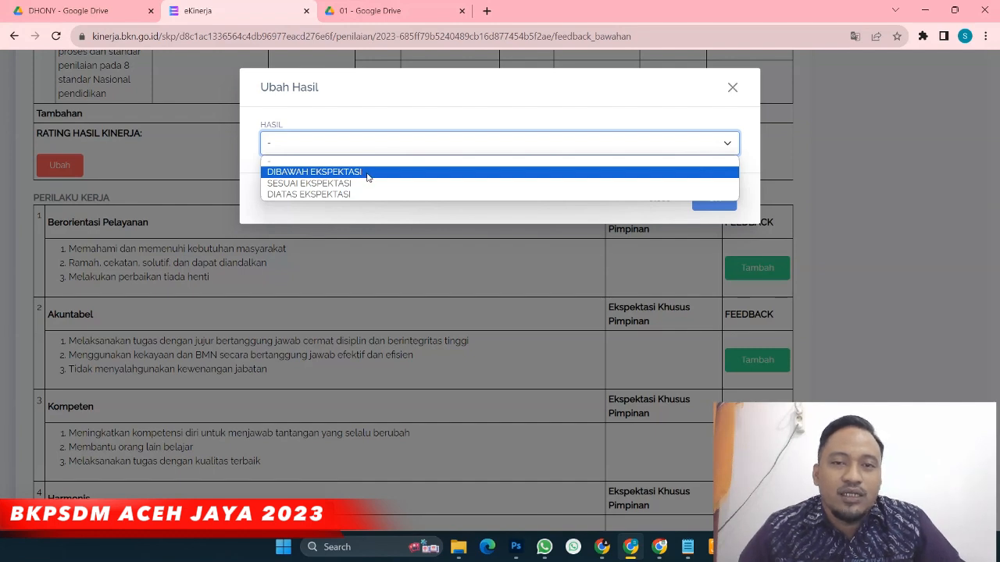
{"action": "left_click", "coordinate": [303, 185]}
{"action": "left_click", "coordinate": [717, 200]}
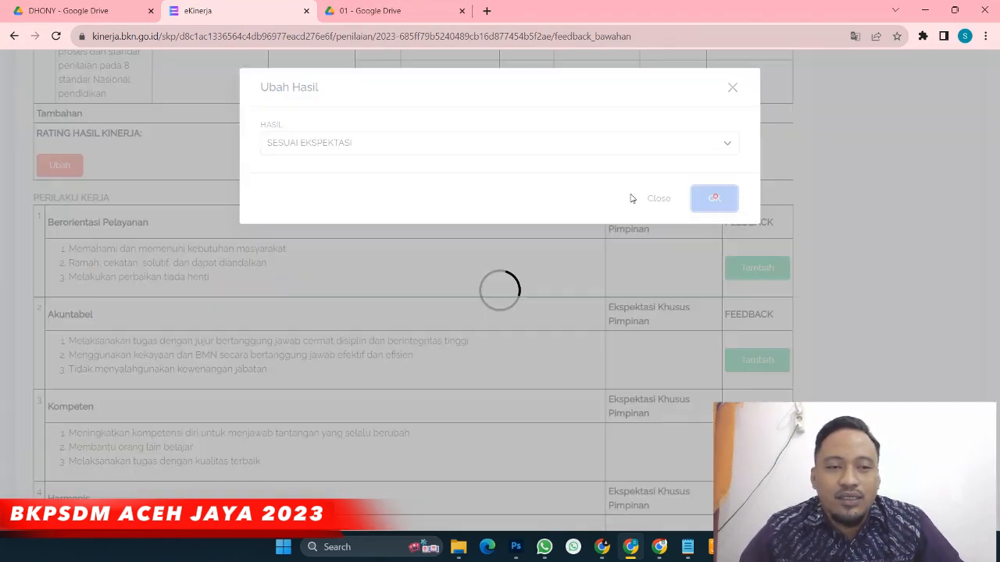
{"action": "scroll", "coordinate": [268, 179], "scroll_direction": "down", "scroll_amount": 7}
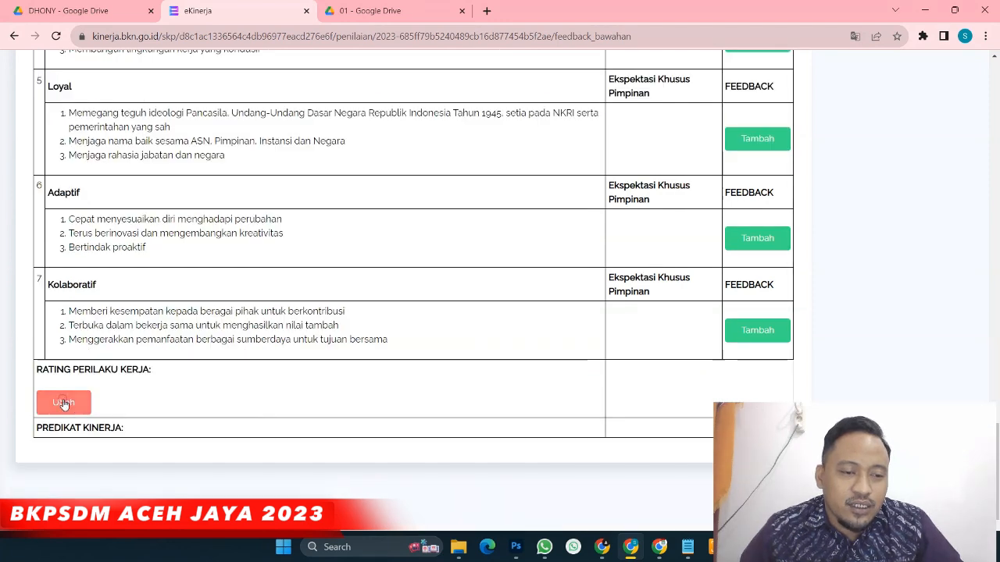
Rate work behaviour SESUAI EKSPEKTASI, giving the predikat kinerja BAIK
{"action": "left_click", "coordinate": [63, 403]}
{"action": "left_click", "coordinate": [339, 142]}
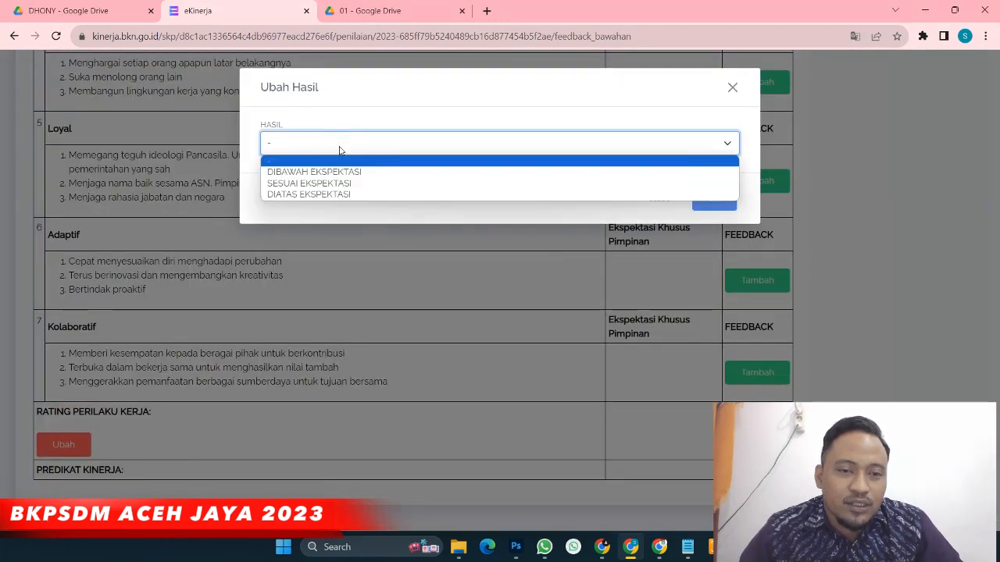
{"action": "left_click", "coordinate": [337, 183]}
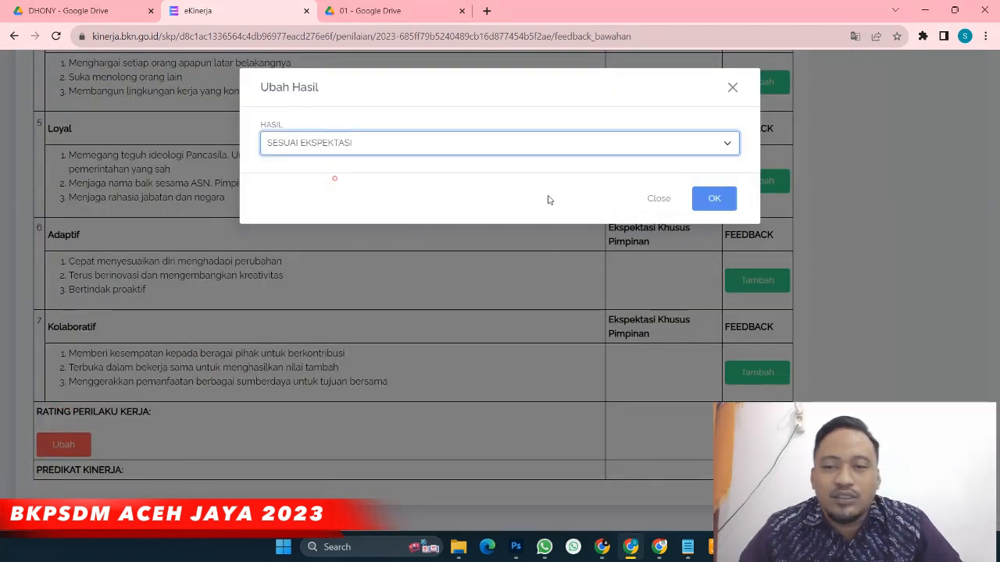
{"action": "left_click", "coordinate": [711, 200]}
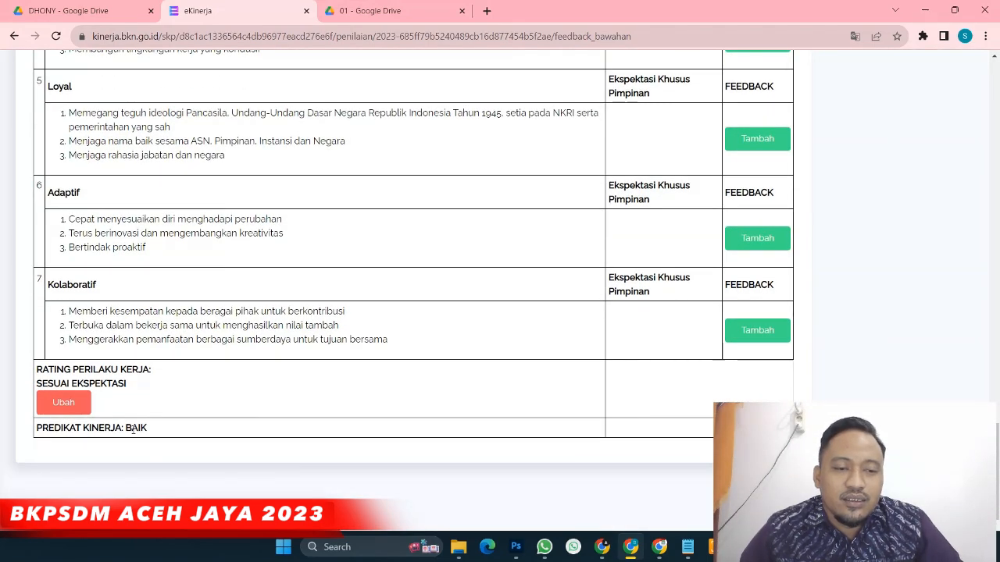
{"action": "left_click_drag", "start_coordinate": [126, 428], "coordinate": [162, 435]}
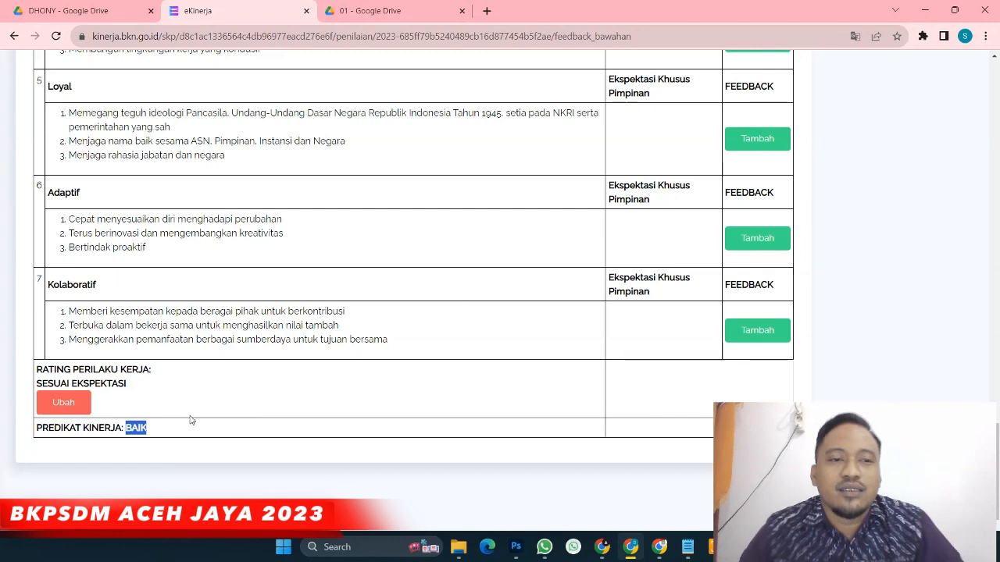
Switch to the other browser window showing the January 2023 bukti dukung page
{"action": "scroll", "coordinate": [190, 420], "scroll_direction": "up", "scroll_amount": 3}
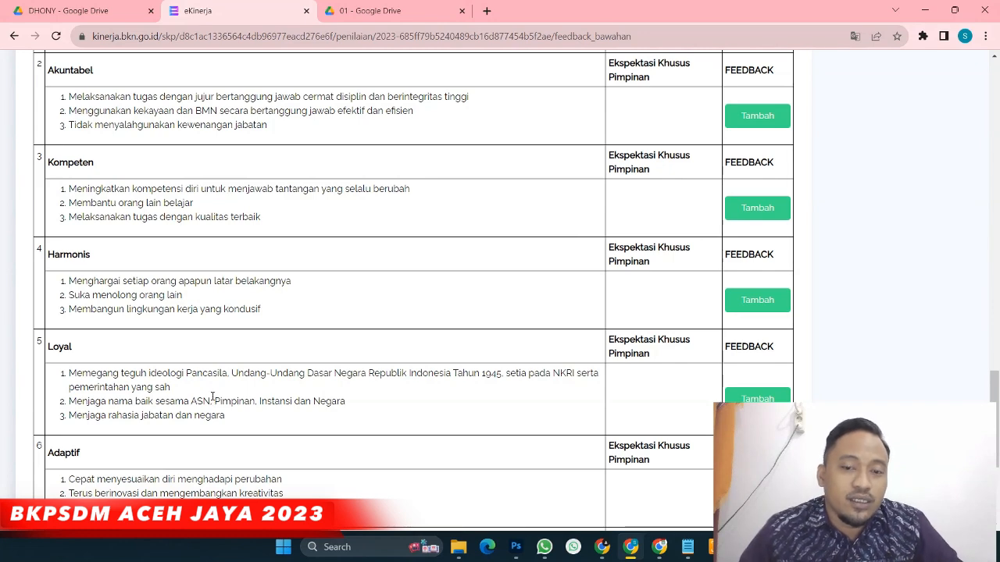
{"action": "scroll", "coordinate": [218, 393], "scroll_direction": "down", "scroll_amount": 3}
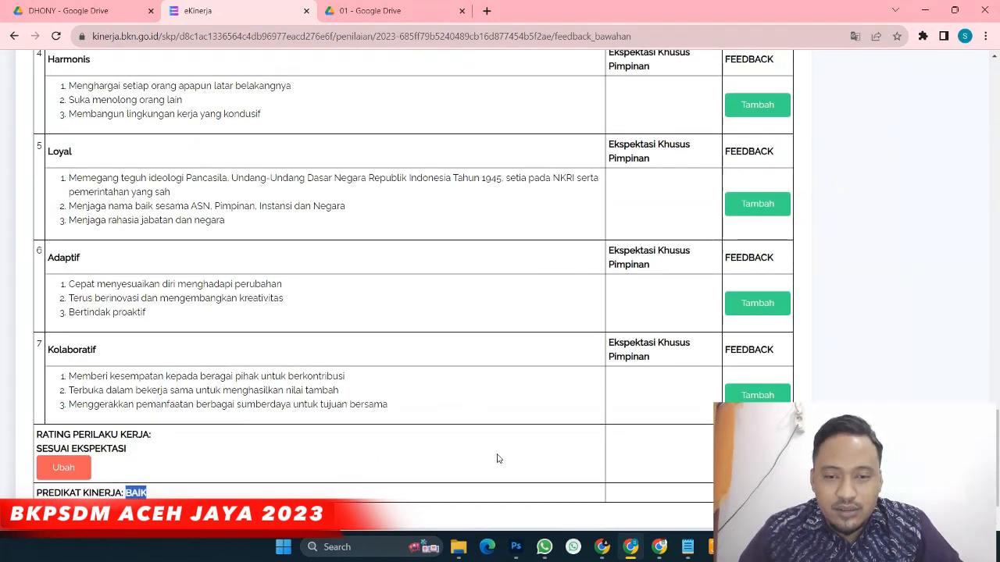
{"action": "scroll", "coordinate": [475, 448], "scroll_direction": "up", "scroll_amount": 15}
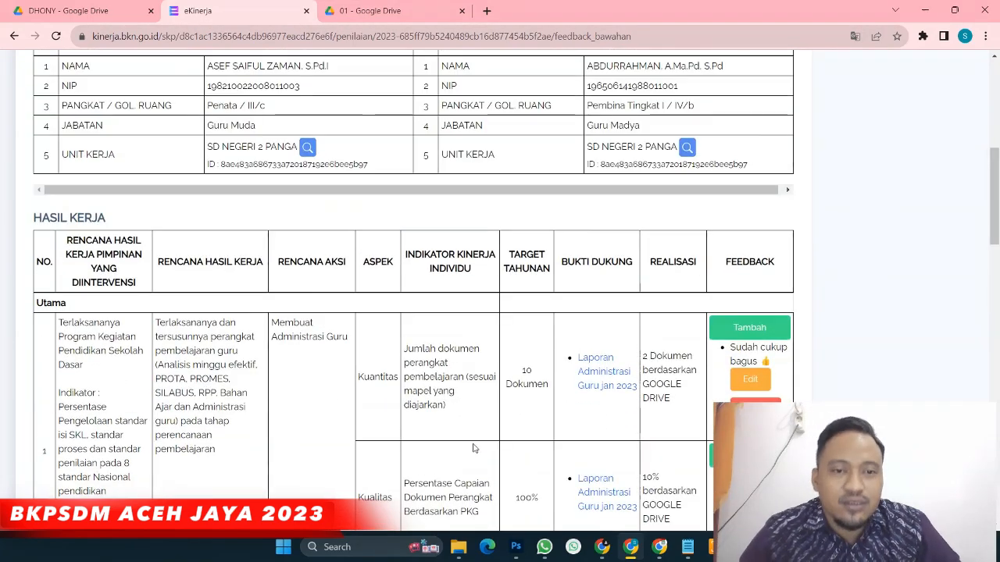
{"action": "scroll", "coordinate": [473, 447], "scroll_direction": "up", "scroll_amount": 5}
{"action": "scroll", "coordinate": [472, 448], "scroll_direction": "down", "scroll_amount": 1}
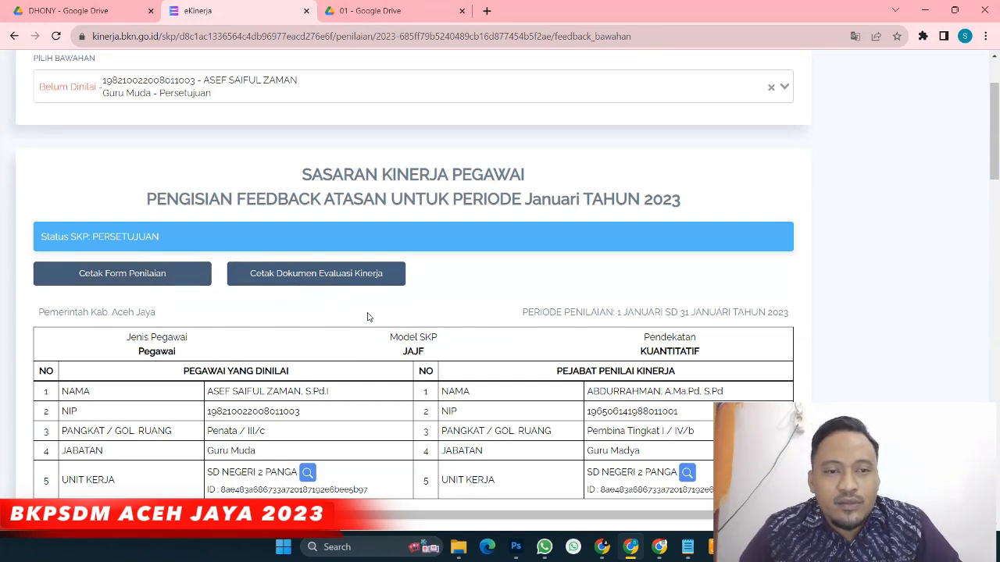
{"action": "scroll", "coordinate": [258, 269], "scroll_direction": "down", "scroll_amount": 3}
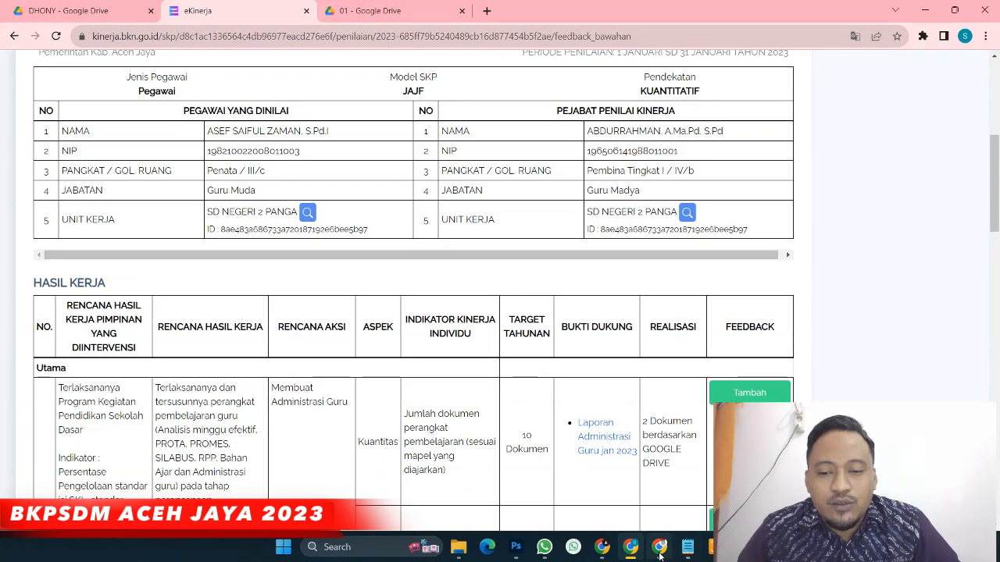
{"action": "left_click", "coordinate": [659, 546]}
Open the 2023 SKP's details from the SKP list
{"action": "scroll", "coordinate": [473, 438], "scroll_direction": "up", "scroll_amount": 5}
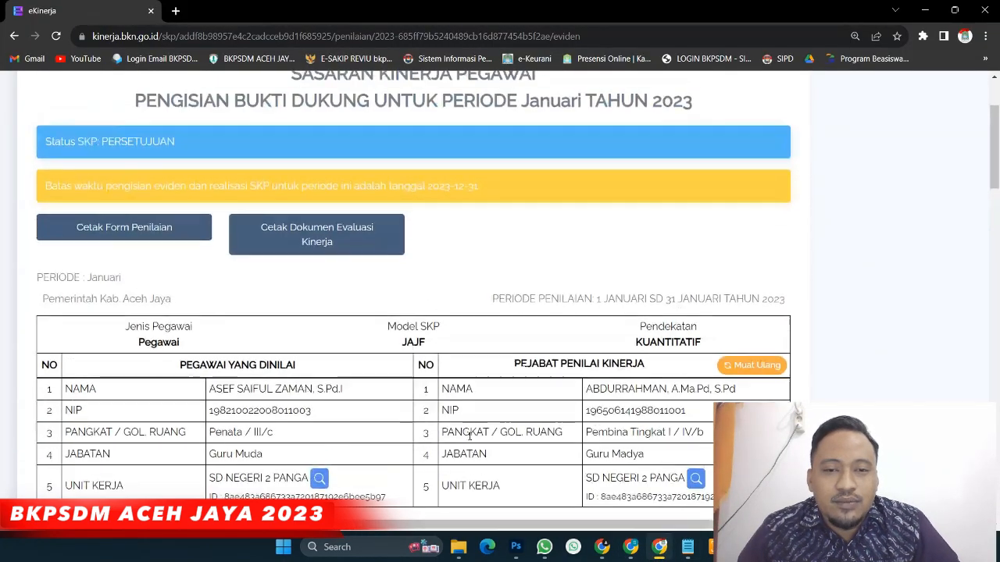
{"action": "scroll", "coordinate": [468, 438], "scroll_direction": "down", "scroll_amount": 1}
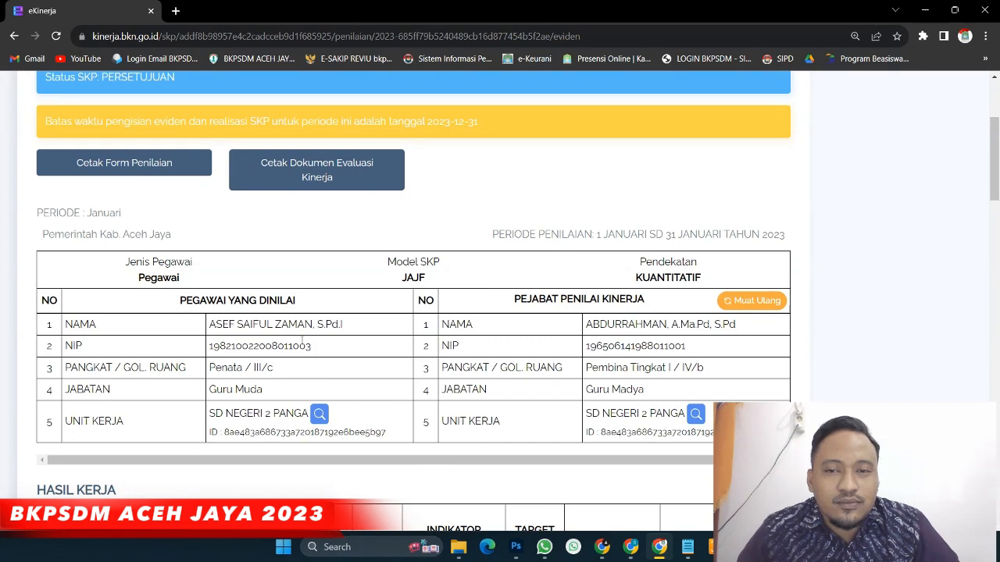
{"action": "scroll", "coordinate": [302, 338], "scroll_direction": "up", "scroll_amount": 2}
{"action": "left_click", "coordinate": [38, 127]}
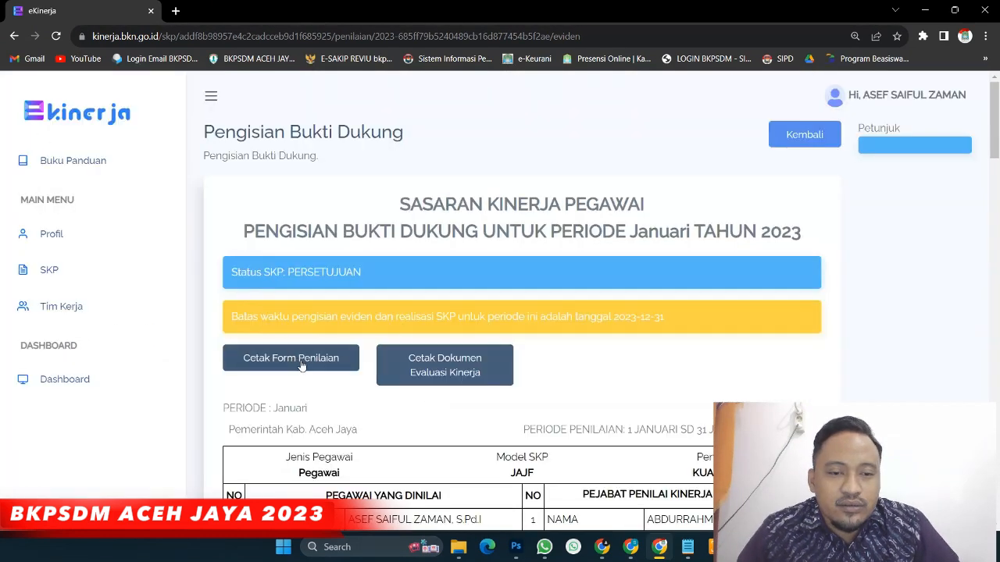
{"action": "scroll", "coordinate": [302, 364], "scroll_direction": "down", "scroll_amount": 1}
{"action": "scroll", "coordinate": [294, 348], "scroll_direction": "up", "scroll_amount": 1}
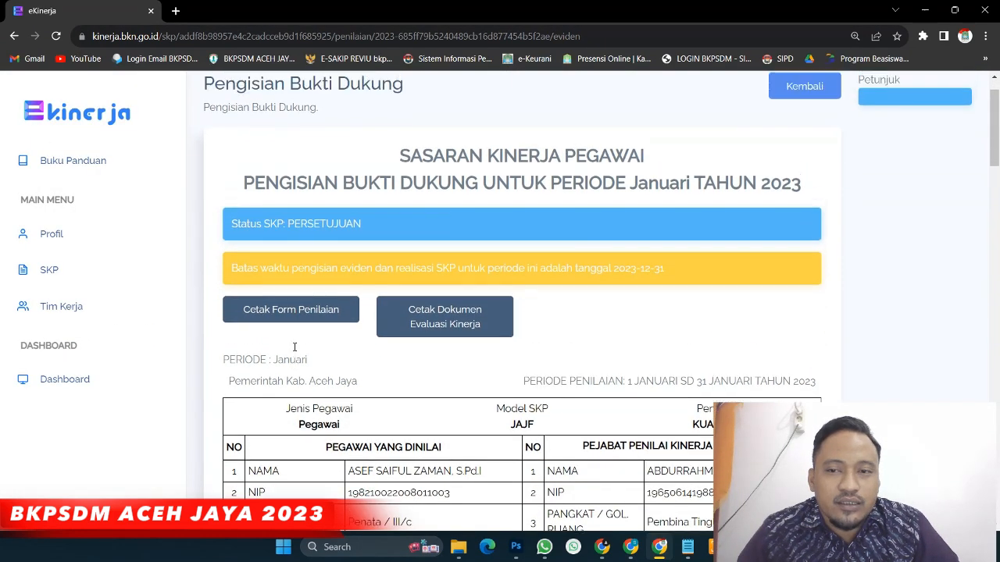
{"action": "scroll", "coordinate": [295, 348], "scroll_direction": "up", "scroll_amount": 1}
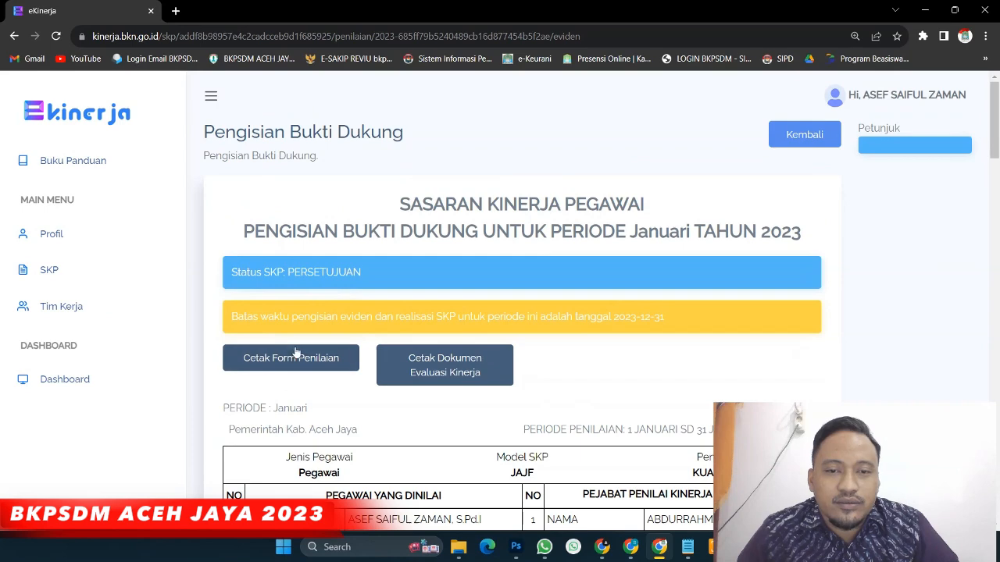
{"action": "left_click", "coordinate": [49, 269]}
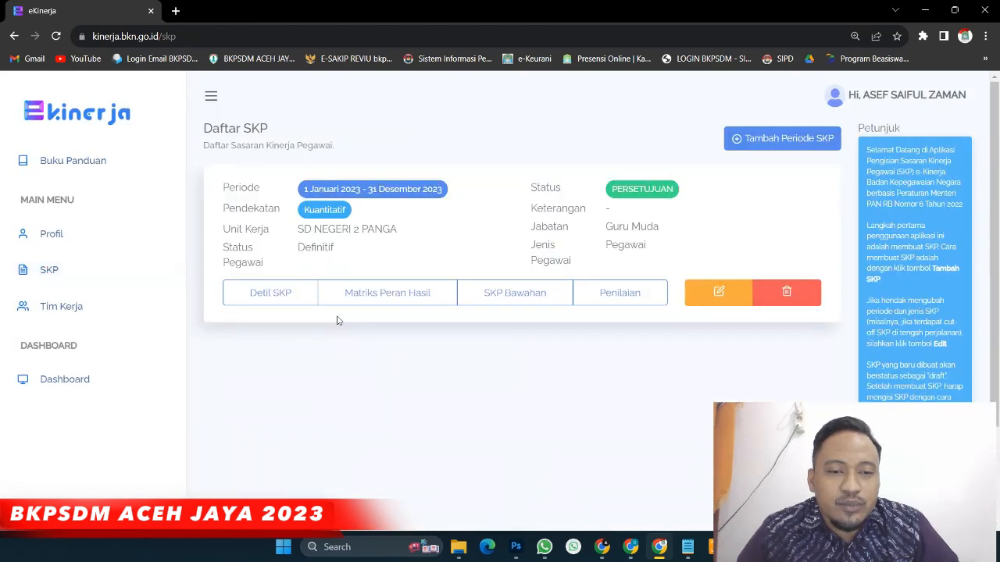
{"action": "left_click", "coordinate": [297, 299]}
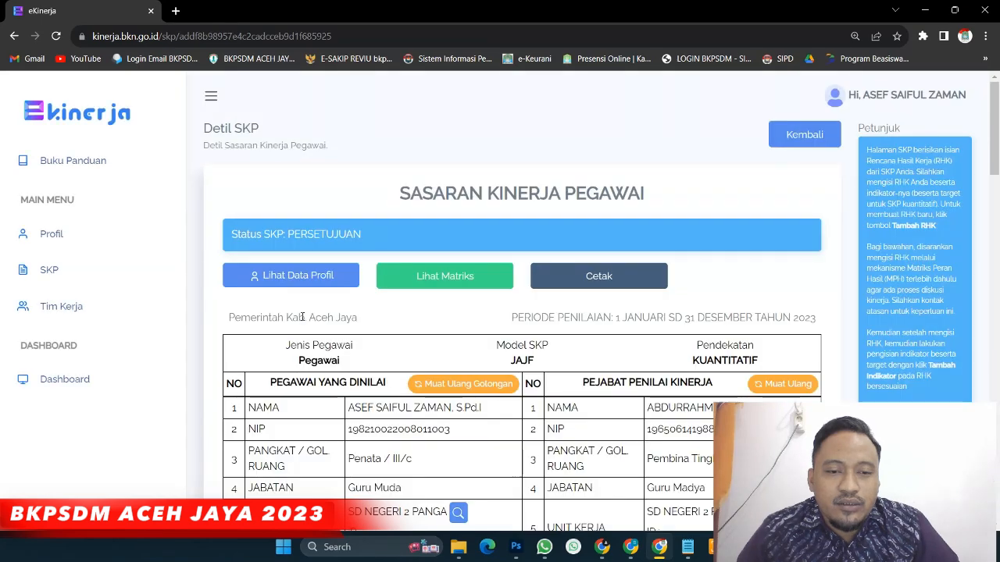
Return to the SKP list and open the 2023 SKP's Penilaian page at January
{"action": "scroll", "coordinate": [465, 326], "scroll_direction": "down", "scroll_amount": 2}
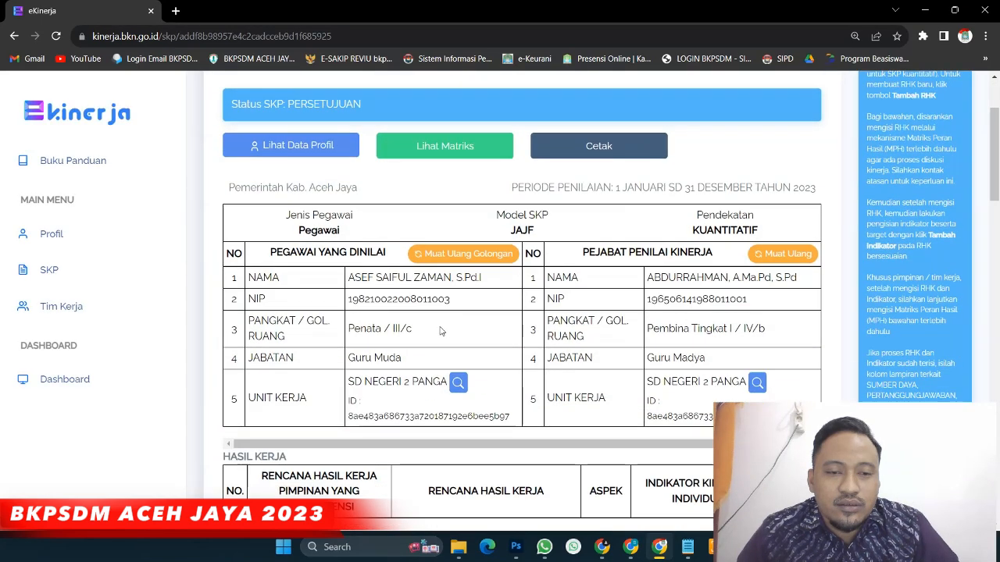
{"action": "left_click", "coordinate": [48, 269]}
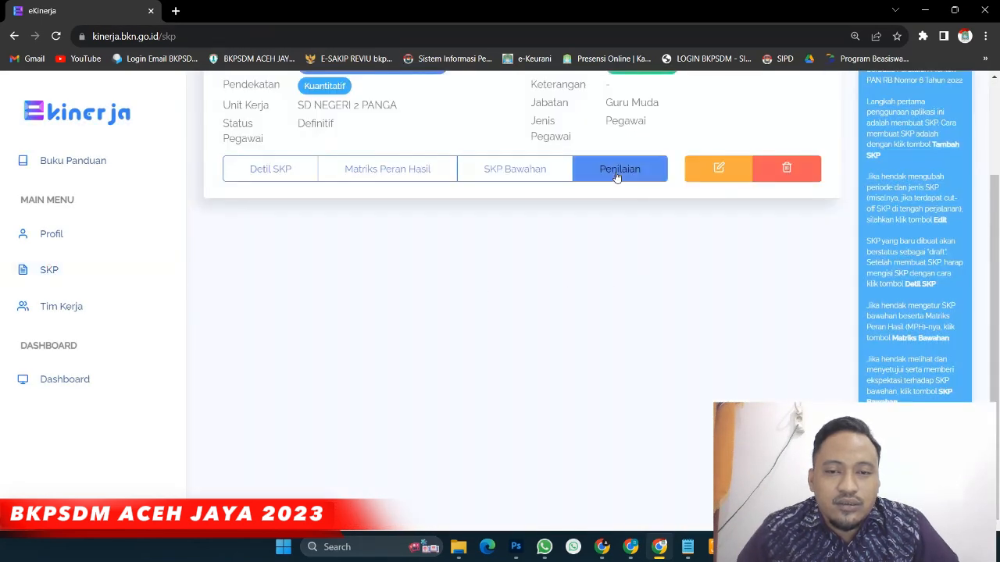
{"action": "left_click", "coordinate": [616, 174]}
{"action": "scroll", "coordinate": [322, 311], "scroll_direction": "down", "scroll_amount": 2}
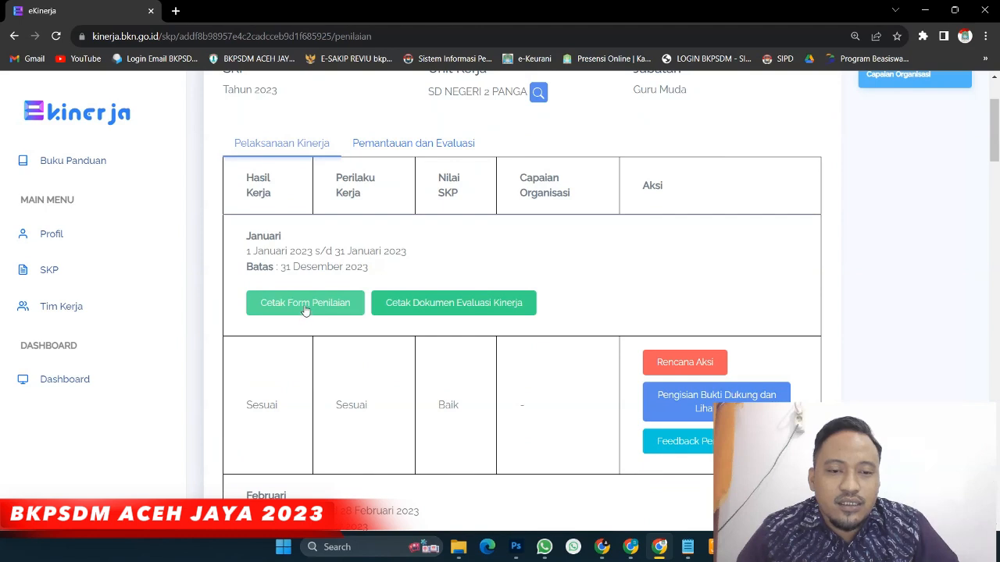
Open January's Cetak Form Penilaian with date 10/26/2023, location ACEH JAYA and empty anchor fields
{"action": "left_click", "coordinate": [294, 307]}
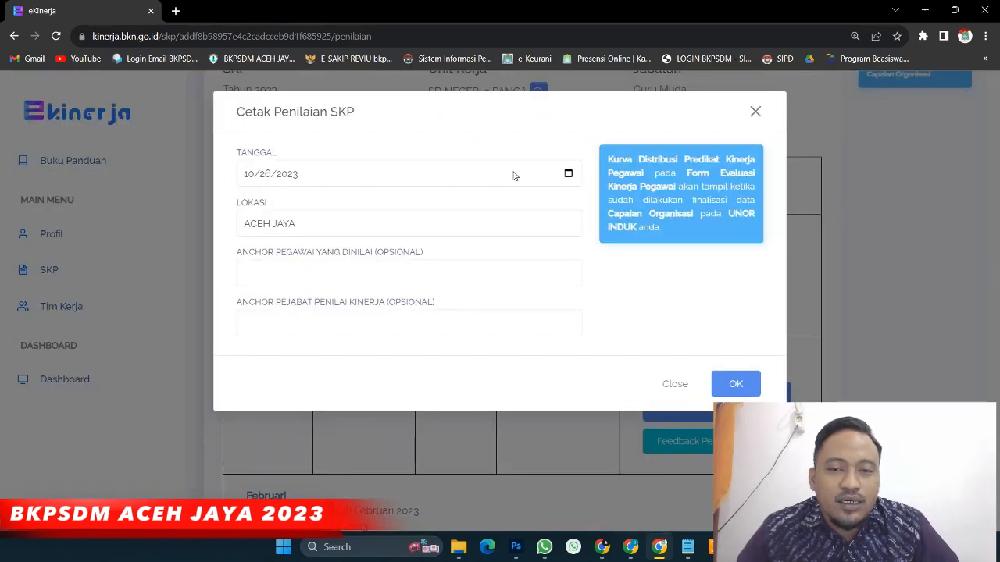
{"action": "left_click", "coordinate": [244, 225]}
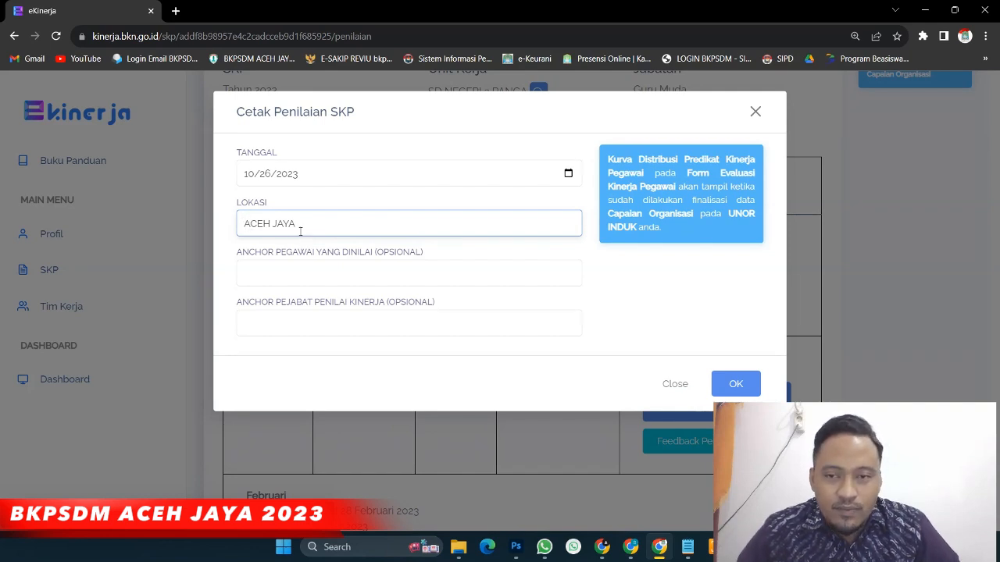
{"action": "left_click", "coordinate": [243, 273]}
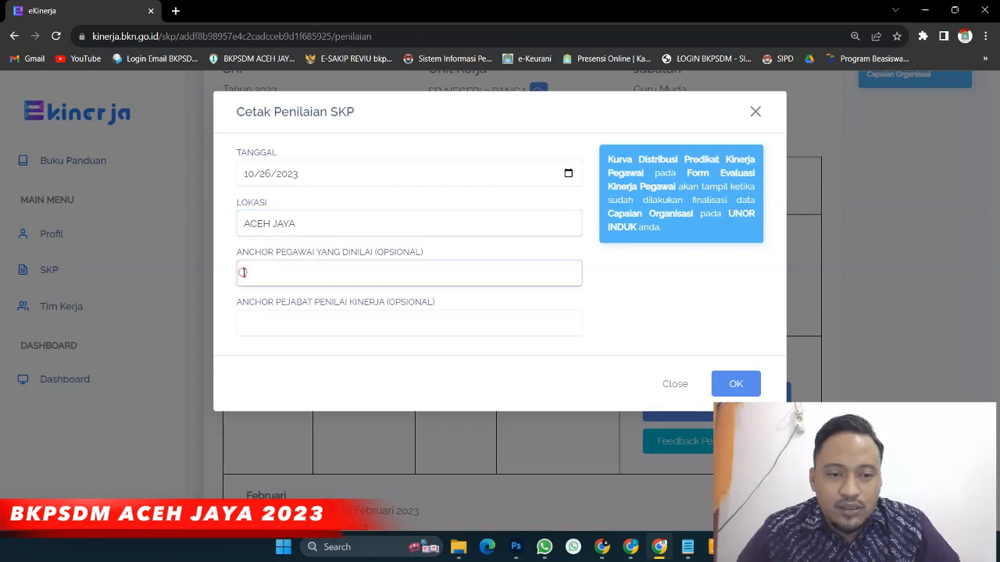
{"action": "left_click", "coordinate": [258, 322]}
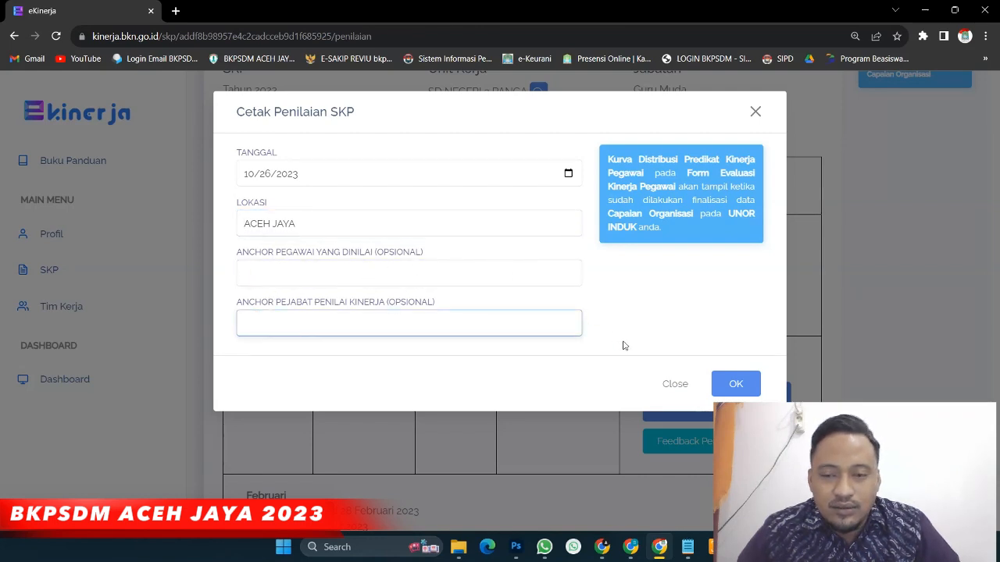
Generate the January assessment form as a three-page PDF and scroll through it
{"action": "left_click", "coordinate": [737, 386]}
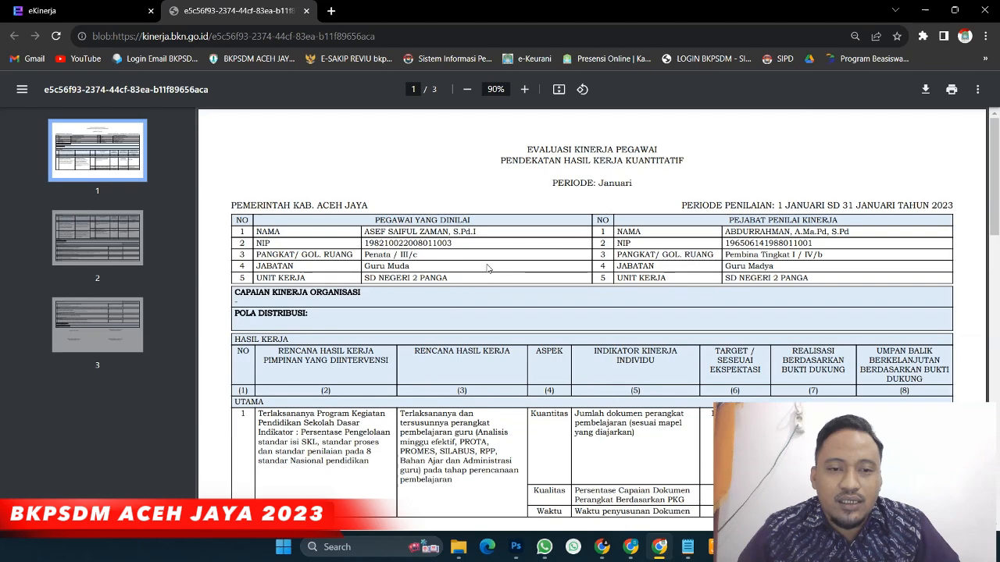
{"action": "scroll", "coordinate": [479, 268], "scroll_direction": "down", "scroll_amount": 1}
{"action": "scroll", "coordinate": [494, 267], "scroll_direction": "up", "scroll_amount": 1}
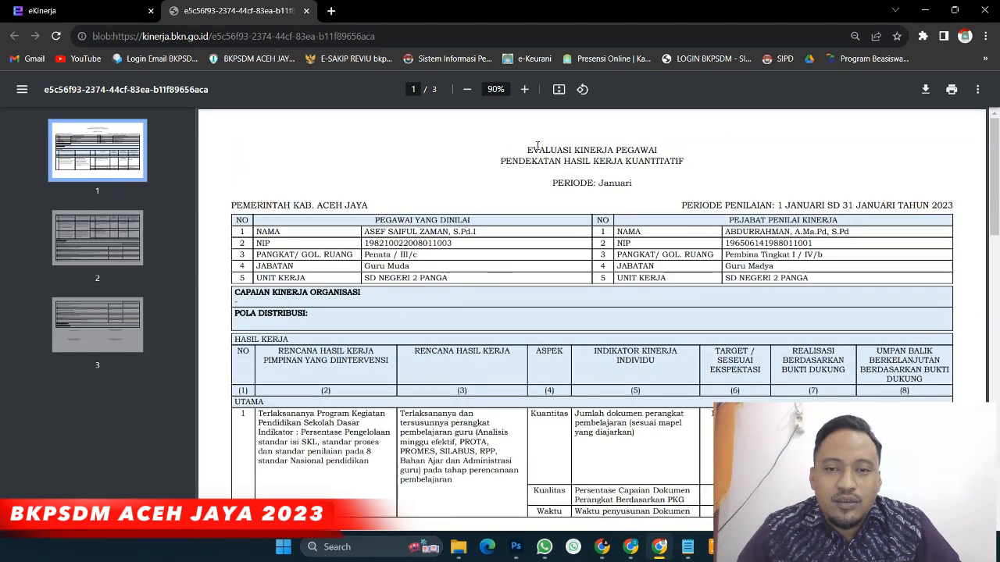
{"action": "left_click_drag", "start_coordinate": [553, 182], "coordinate": [615, 183]}
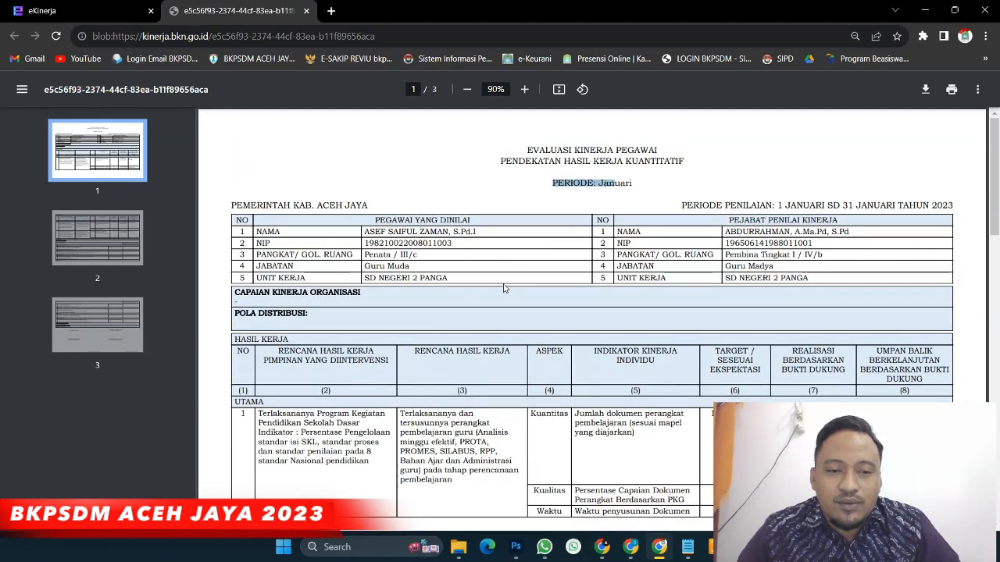
{"action": "scroll", "coordinate": [503, 285], "scroll_direction": "down", "scroll_amount": 1}
{"action": "scroll", "coordinate": [492, 286], "scroll_direction": "down", "scroll_amount": 10}
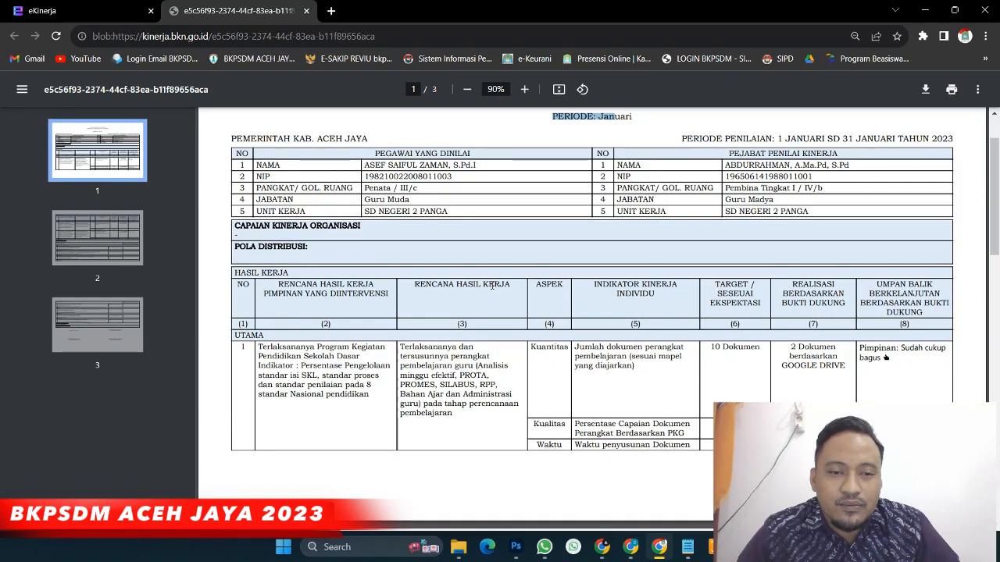
{"action": "scroll", "coordinate": [475, 292], "scroll_direction": "down", "scroll_amount": 4}
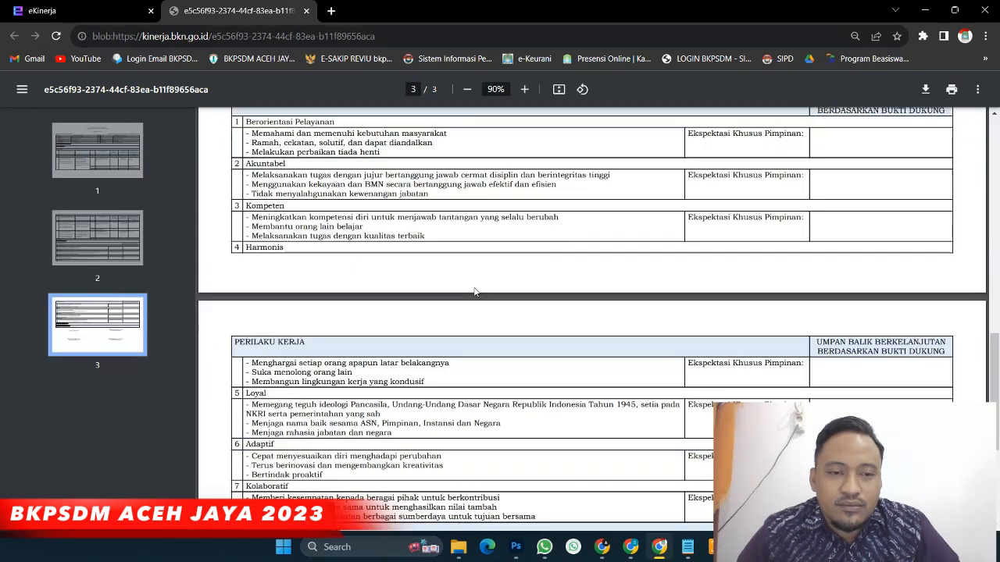
{"action": "scroll", "coordinate": [475, 292], "scroll_direction": "up", "scroll_amount": 2}
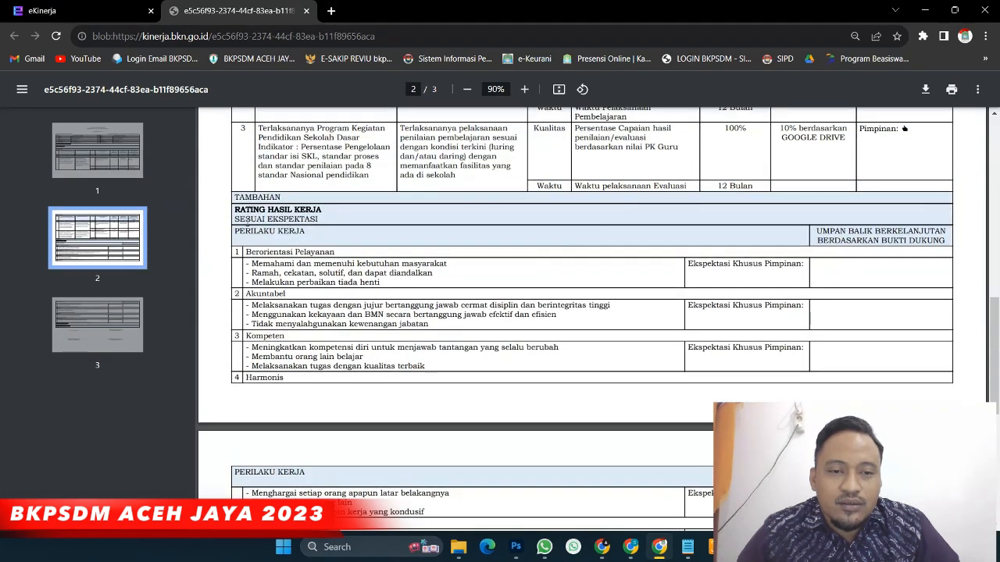
{"action": "scroll", "coordinate": [388, 289], "scroll_direction": "down", "scroll_amount": 5}
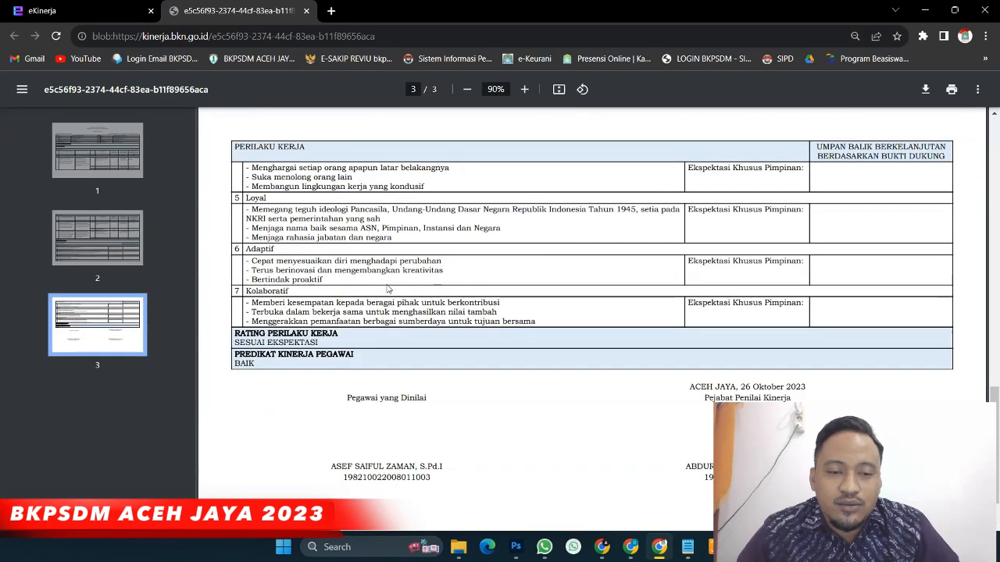
{"action": "scroll", "coordinate": [388, 290], "scroll_direction": "down", "scroll_amount": 1}
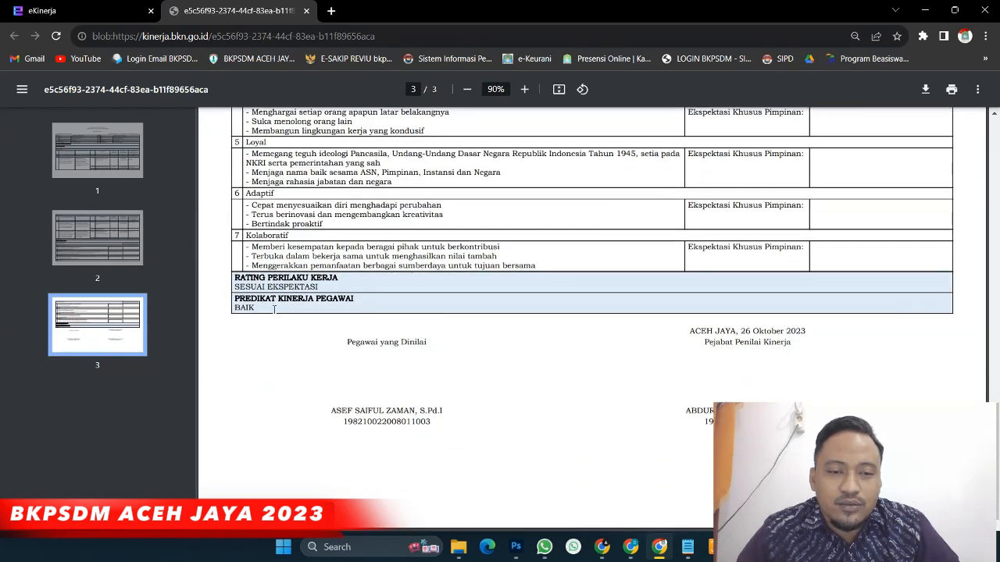
Mark the final rating BAIK in the PDF and return to the e-Kinerja tab
{"action": "left_click_drag", "start_coordinate": [236, 307], "coordinate": [281, 316]}
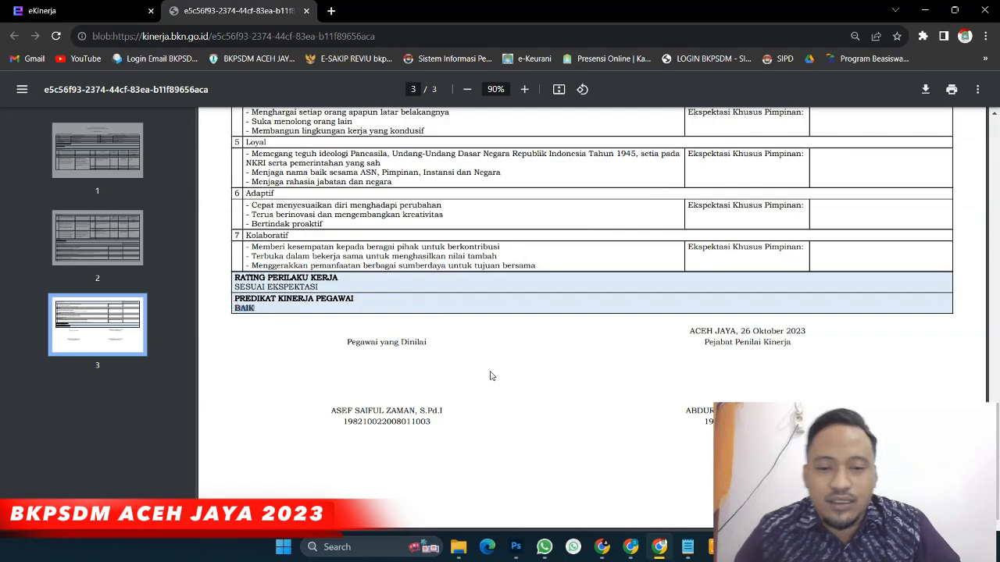
{"action": "scroll", "coordinate": [491, 376], "scroll_direction": "up", "scroll_amount": 10}
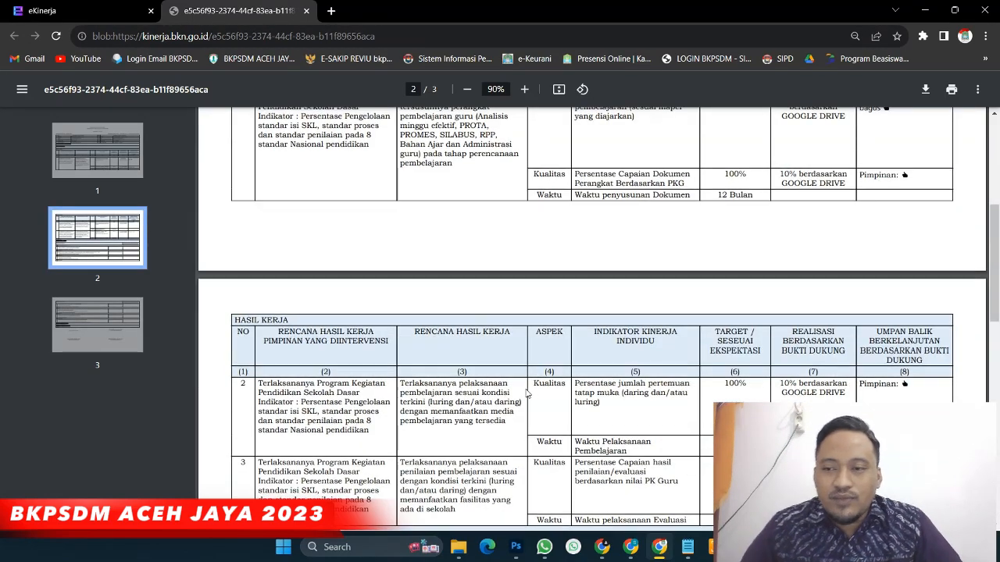
{"action": "scroll", "coordinate": [527, 395], "scroll_direction": "up", "scroll_amount": 3}
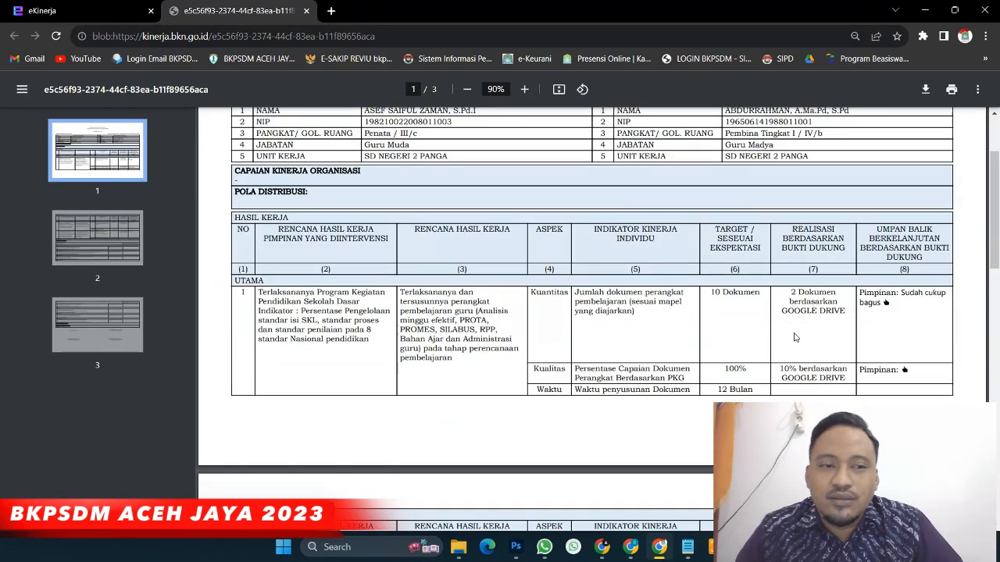
{"action": "scroll", "coordinate": [795, 338], "scroll_direction": "up", "scroll_amount": 3}
{"action": "left_click", "coordinate": [97, 12]}
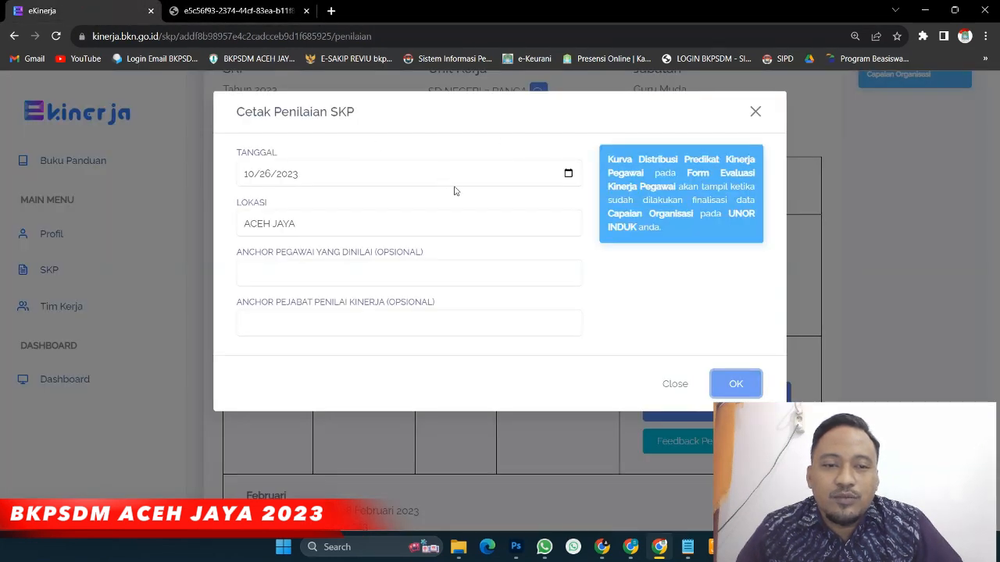
Close the assessment-form print settings and generate January's performance evaluation document PDF
{"action": "left_click", "coordinate": [675, 383]}
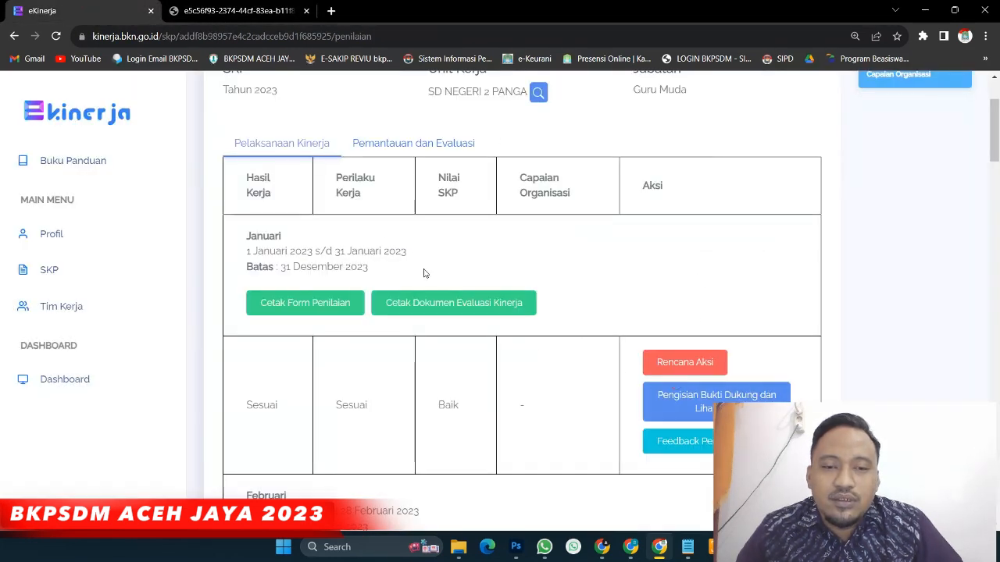
{"action": "left_click", "coordinate": [451, 310]}
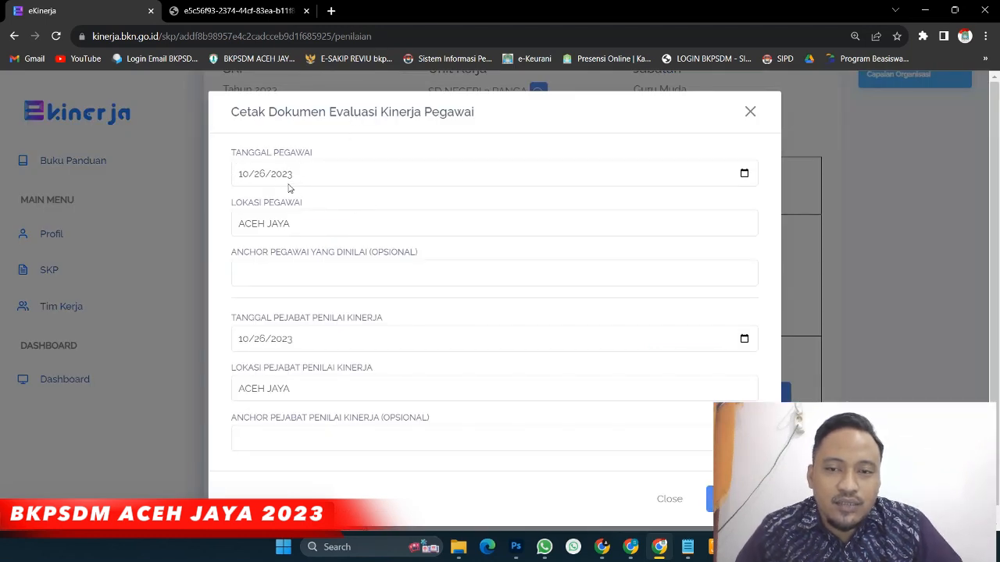
{"action": "left_click", "coordinate": [282, 275]}
{"action": "scroll", "coordinate": [257, 348], "scroll_direction": "down", "scroll_amount": 1}
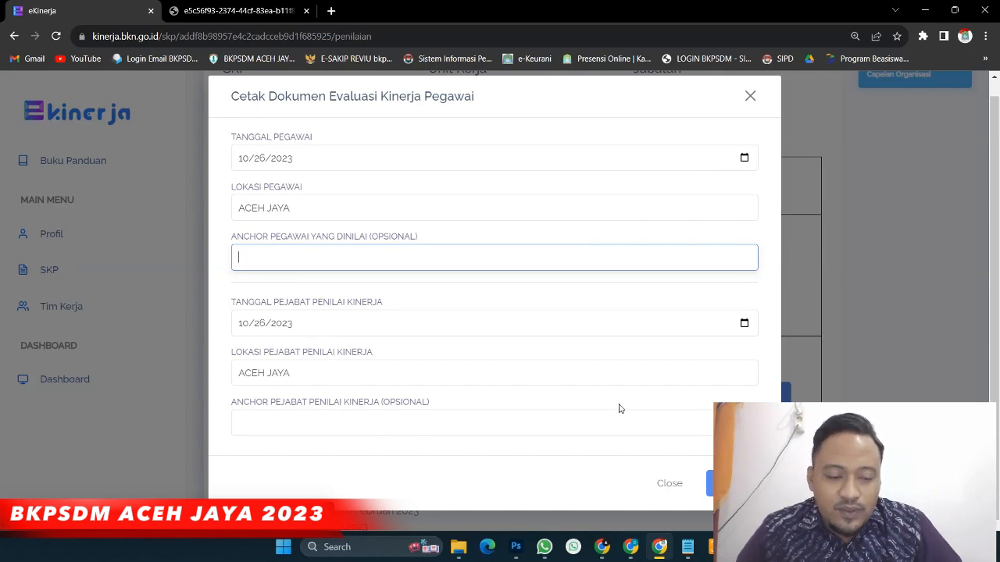
{"action": "key", "text": "ctrl+minus"}
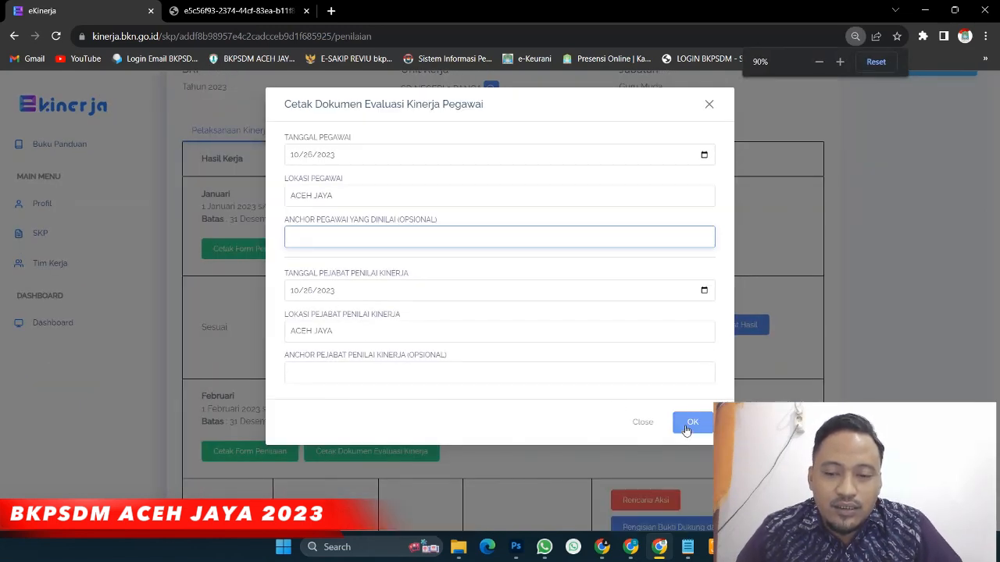
{"action": "left_click", "coordinate": [687, 426]}
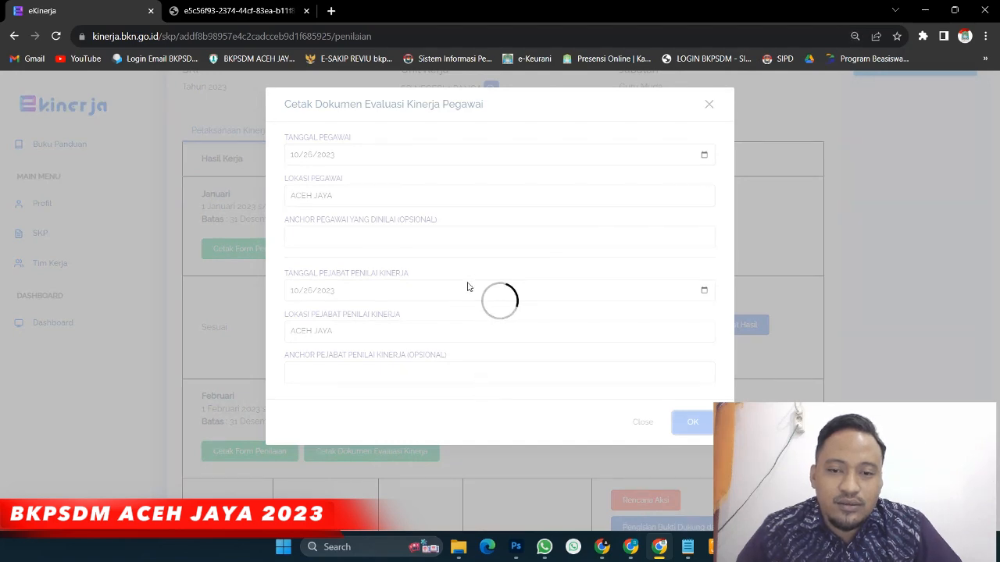
Review the evaluation document's performance rating and recommendation rows
{"action": "scroll", "coordinate": [454, 258], "scroll_direction": "down", "scroll_amount": 2}
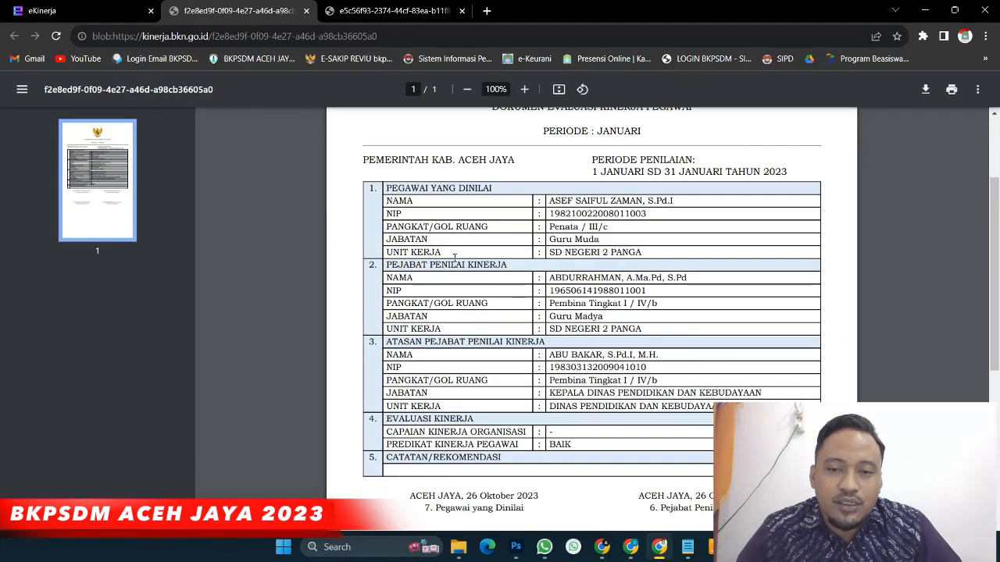
{"action": "scroll", "coordinate": [453, 258], "scroll_direction": "down", "scroll_amount": 2}
{"action": "left_click_drag", "start_coordinate": [549, 148], "coordinate": [608, 160]}
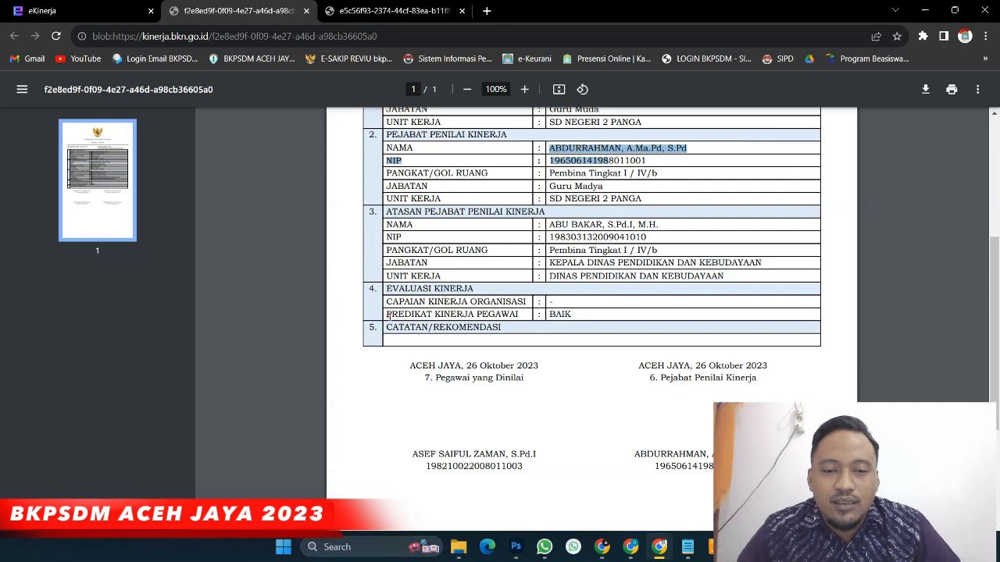
{"action": "left_click_drag", "start_coordinate": [388, 315], "coordinate": [512, 338]}
{"action": "left_click", "coordinate": [528, 315]}
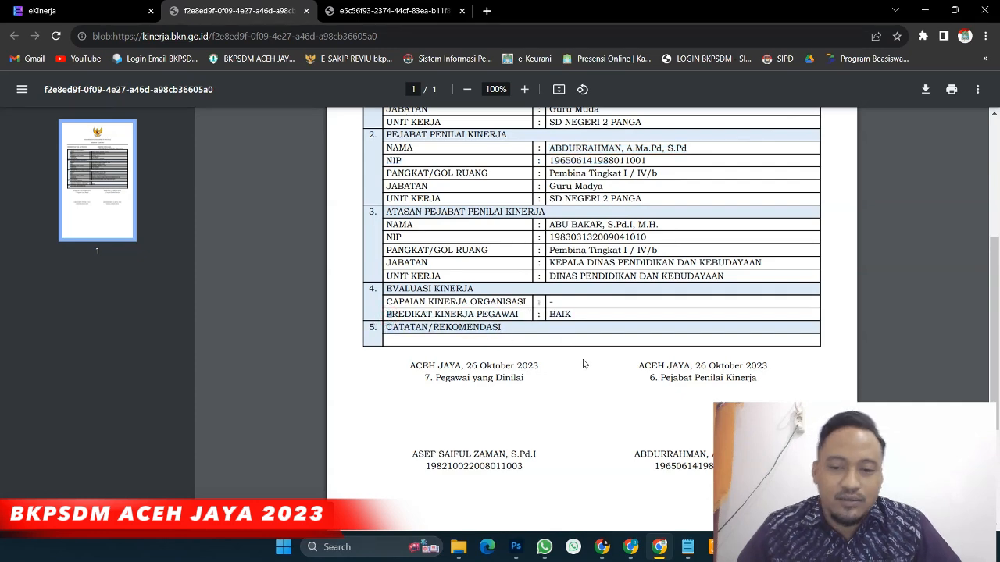
{"action": "scroll", "coordinate": [578, 359], "scroll_direction": "down", "scroll_amount": 3}
{"action": "scroll", "coordinate": [556, 348], "scroll_direction": "up", "scroll_amount": 6}
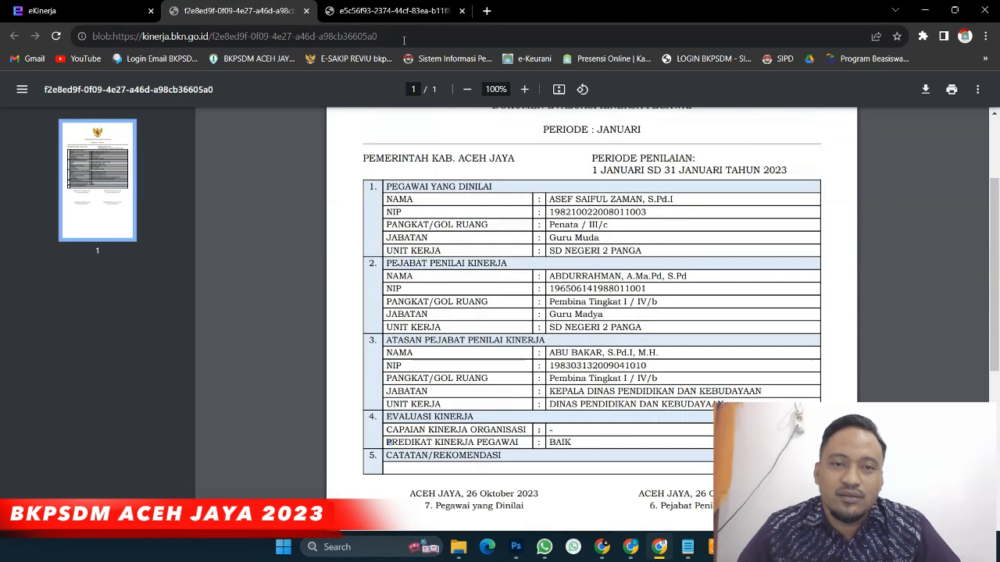
Close both generated PDF tabs and the evaluation document print settings
{"action": "left_click", "coordinate": [306, 10]}
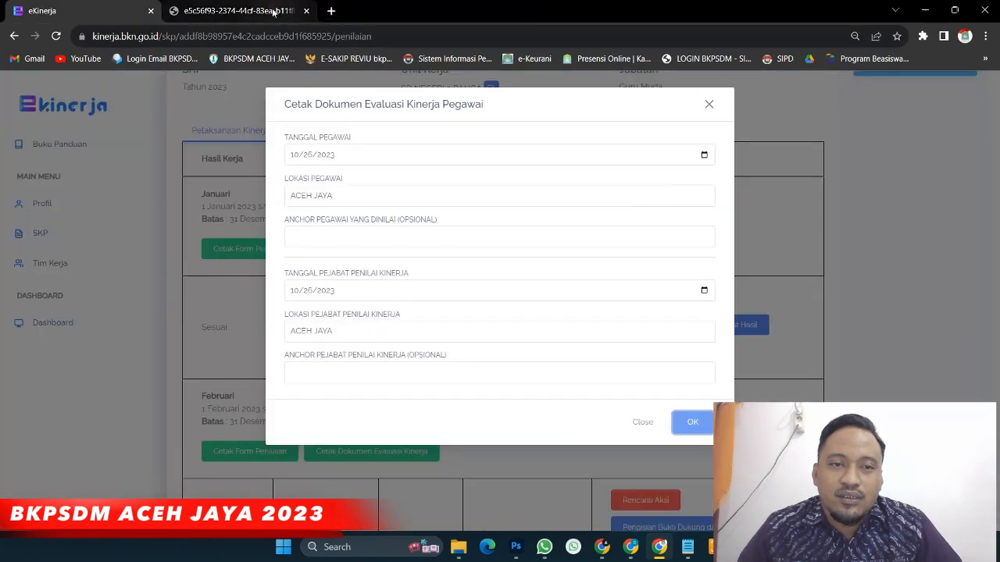
{"action": "left_click", "coordinate": [257, 10]}
{"action": "left_click", "coordinate": [307, 10]}
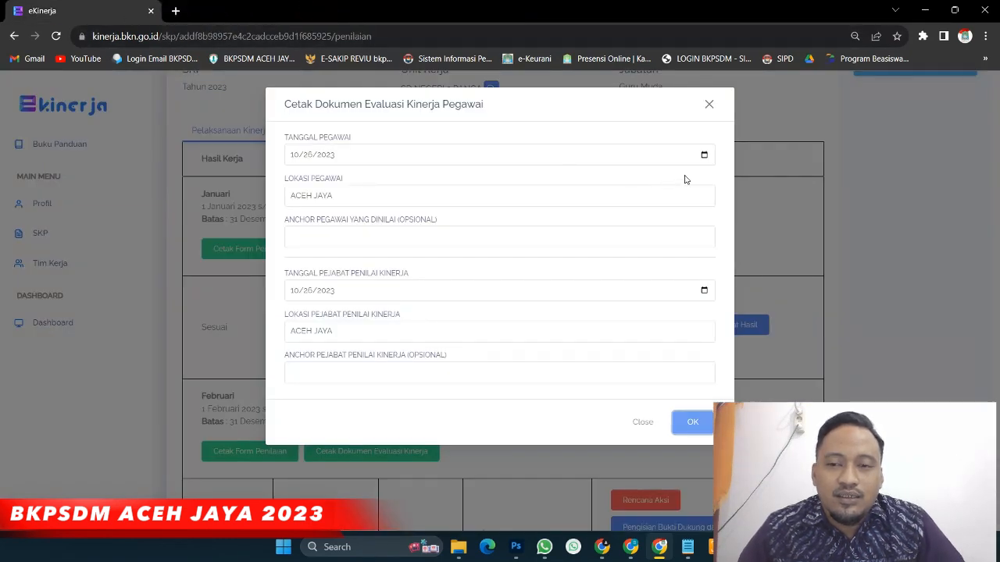
{"action": "left_click", "coordinate": [708, 104]}
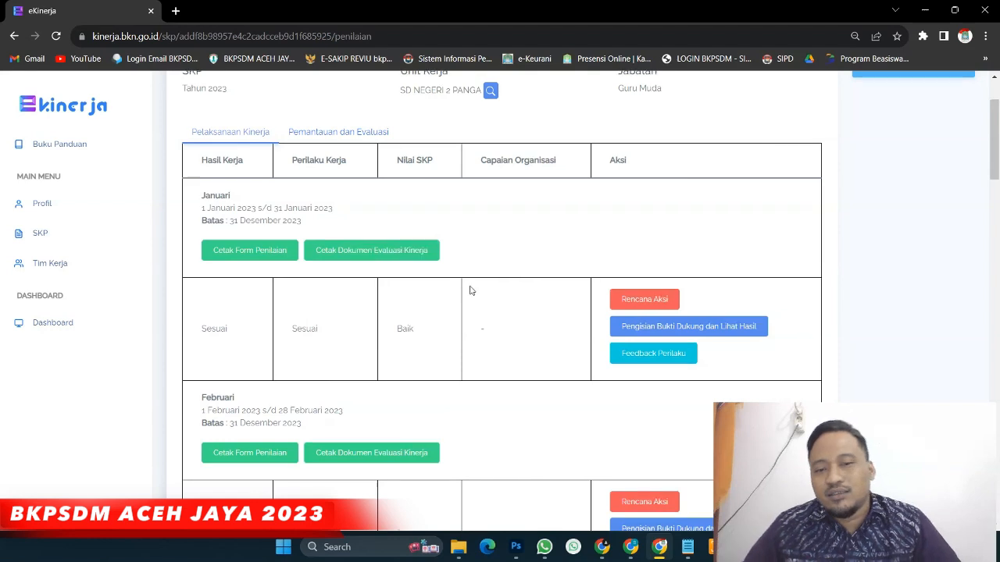
{"action": "scroll", "coordinate": [469, 288], "scroll_direction": "up", "scroll_amount": 2}
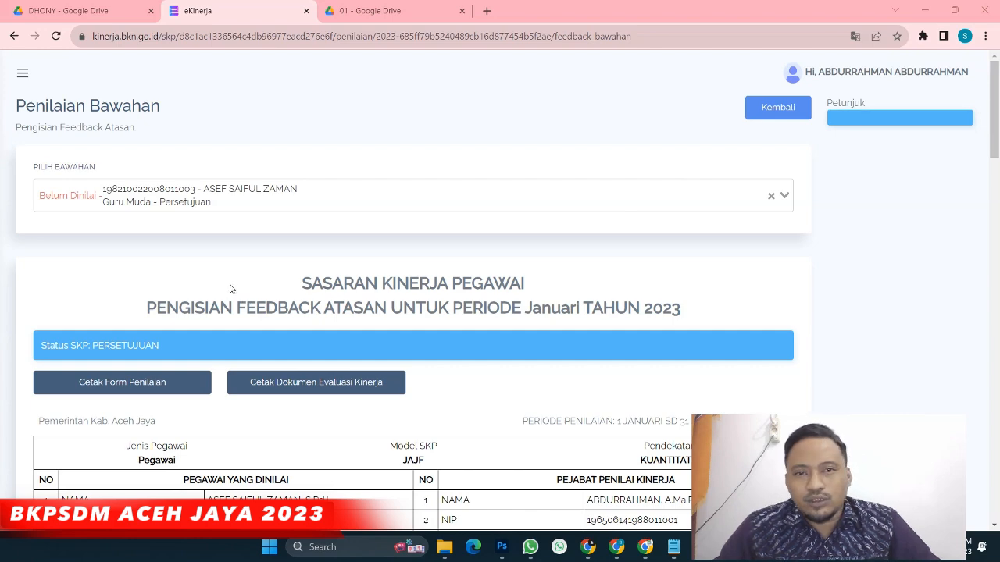
Go via SKP to the 2023 SKP's Penilaian page and open January's Rencana Aksi
{"action": "left_click", "coordinate": [21, 78]}
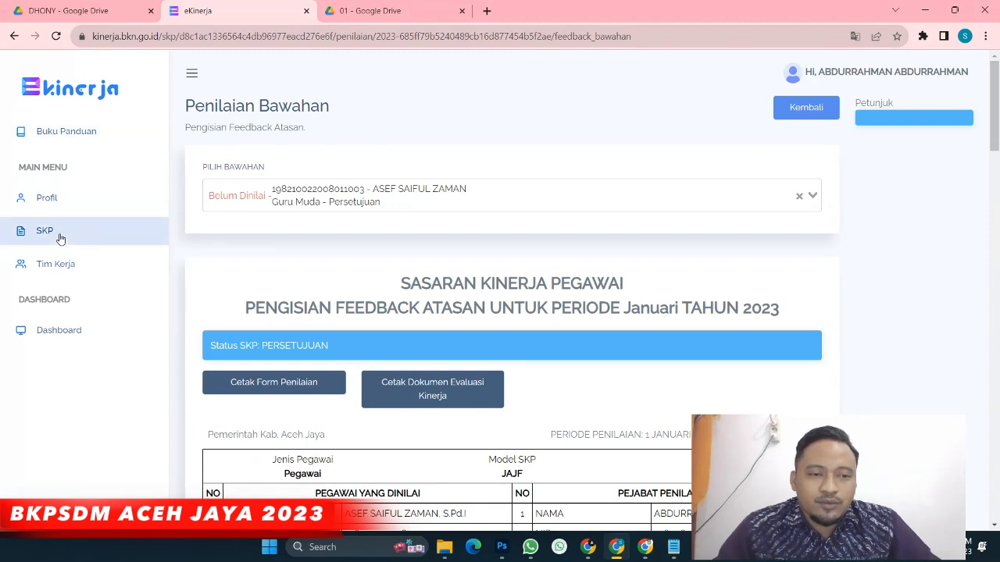
{"action": "left_click", "coordinate": [60, 238]}
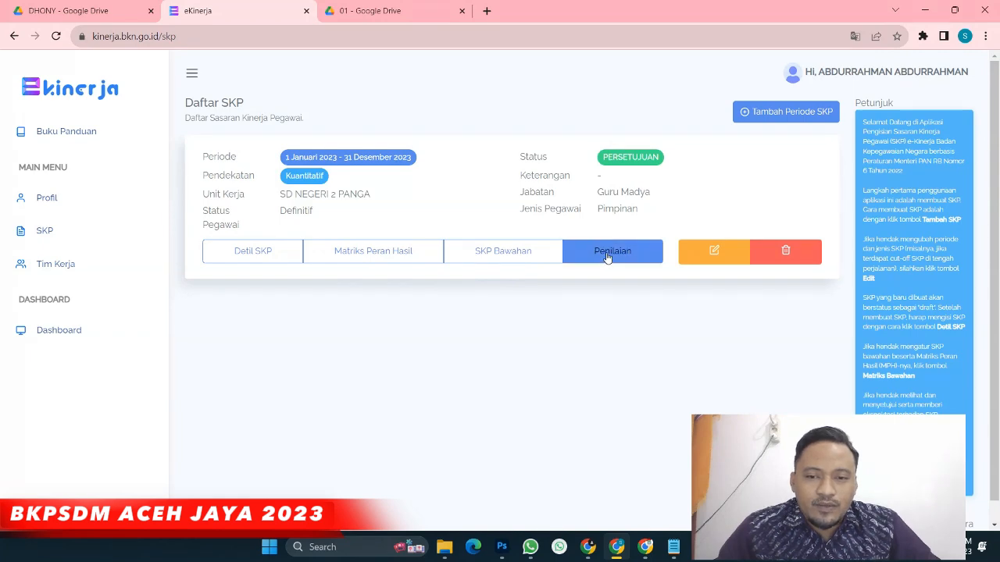
{"action": "left_click", "coordinate": [608, 254]}
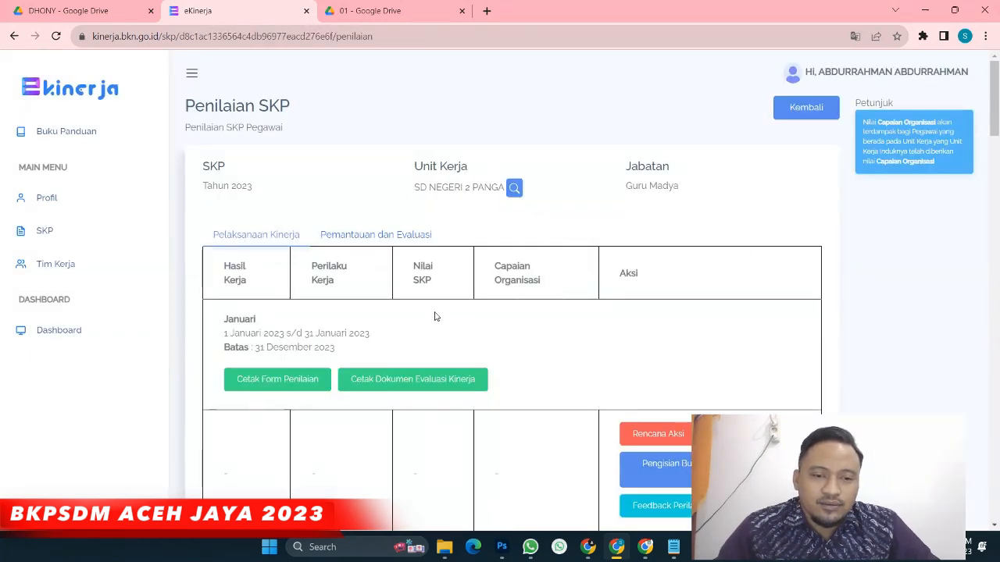
{"action": "scroll", "coordinate": [435, 317], "scroll_direction": "down", "scroll_amount": 2}
{"action": "scroll", "coordinate": [436, 316], "scroll_direction": "up", "scroll_amount": 2}
{"action": "scroll", "coordinate": [436, 317], "scroll_direction": "down", "scroll_amount": 2}
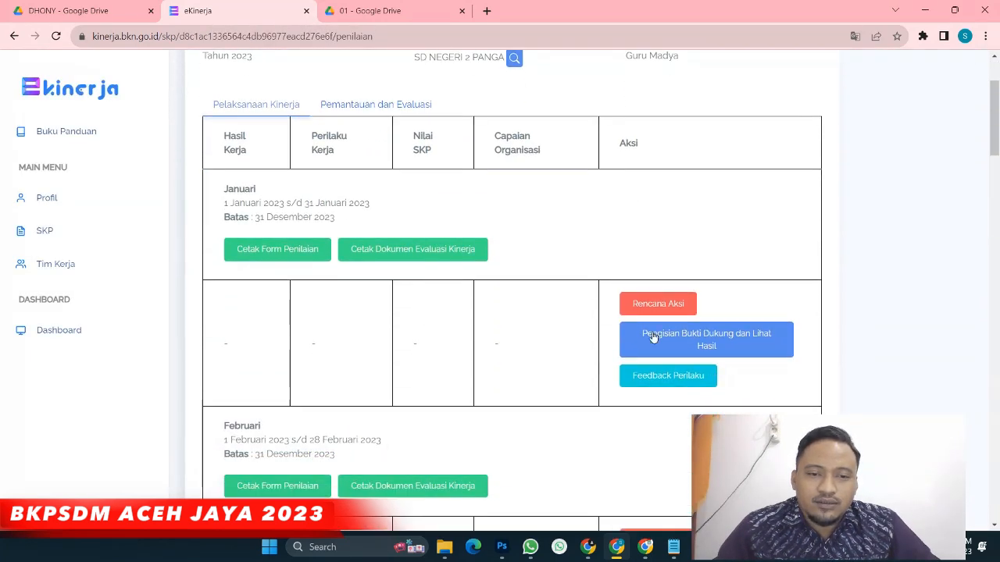
{"action": "left_click", "coordinate": [656, 303]}
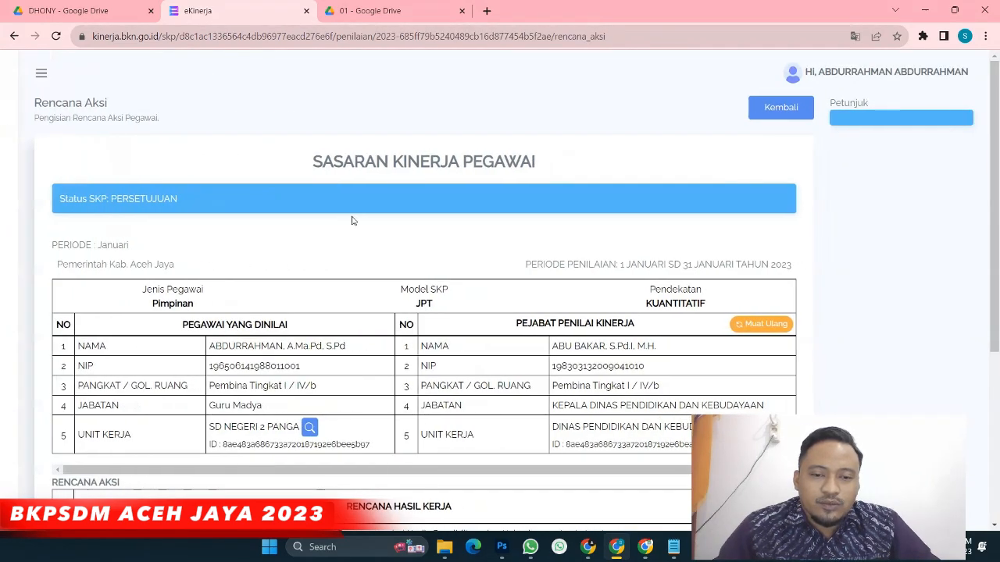
Add Mengevaluasi Administrasi Guru, Melaksanakan Supervisi Pembelajaran and Mengevaluasi Dokumen Penilaian Siswa yang dibuat Guru to work result 1
{"action": "scroll", "coordinate": [352, 221], "scroll_direction": "down", "scroll_amount": 4}
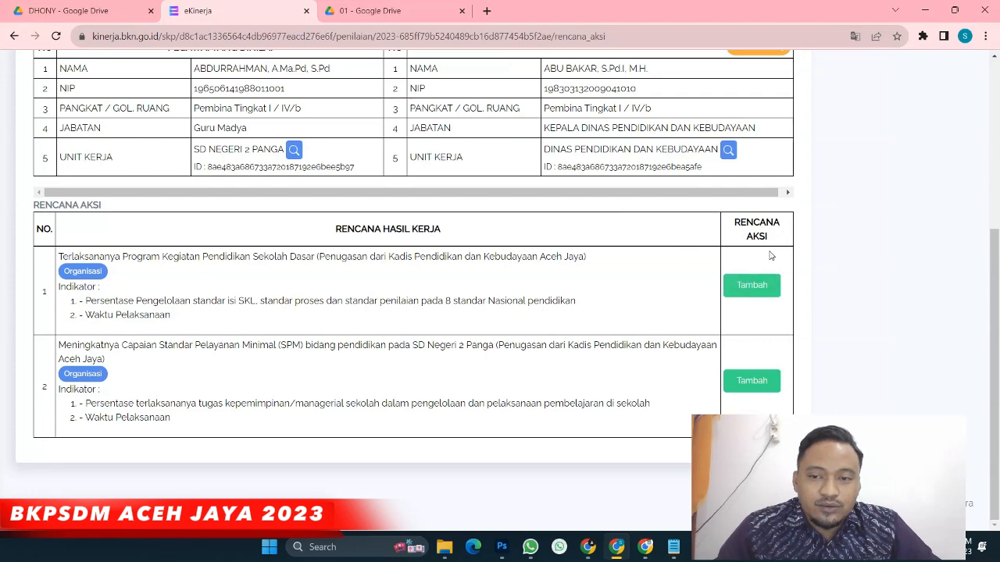
{"action": "left_click", "coordinate": [754, 288]}
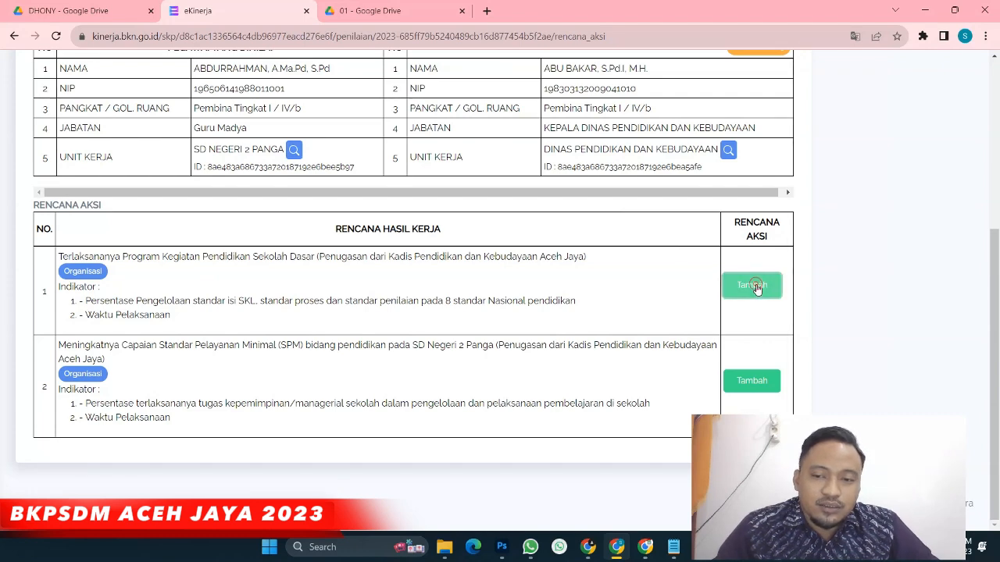
{"action": "left_click", "coordinate": [362, 152]}
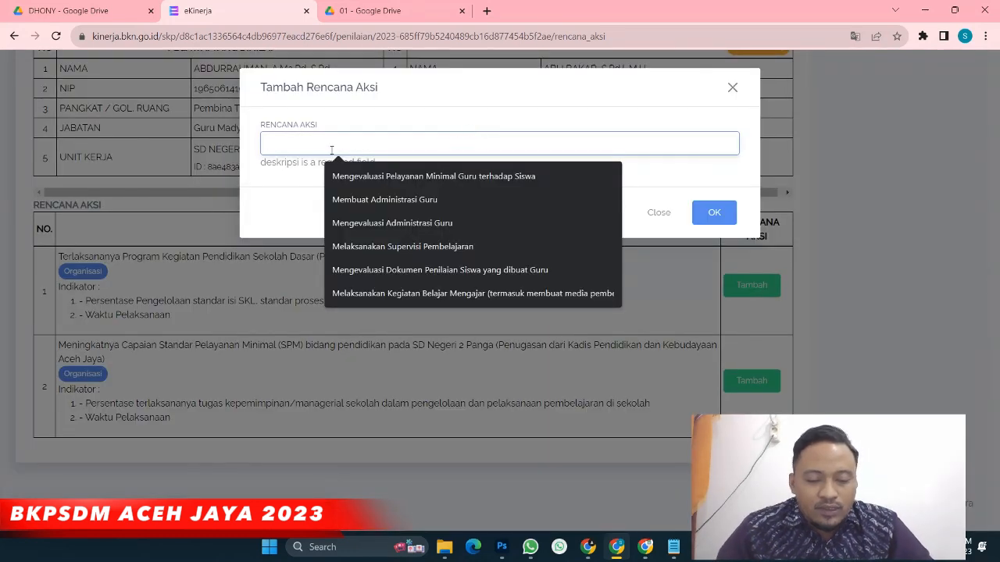
{"action": "key", "text": "Down"}
{"action": "key", "text": "Down"}
{"action": "key", "text": "Down"}
{"action": "key", "text": "Return"}
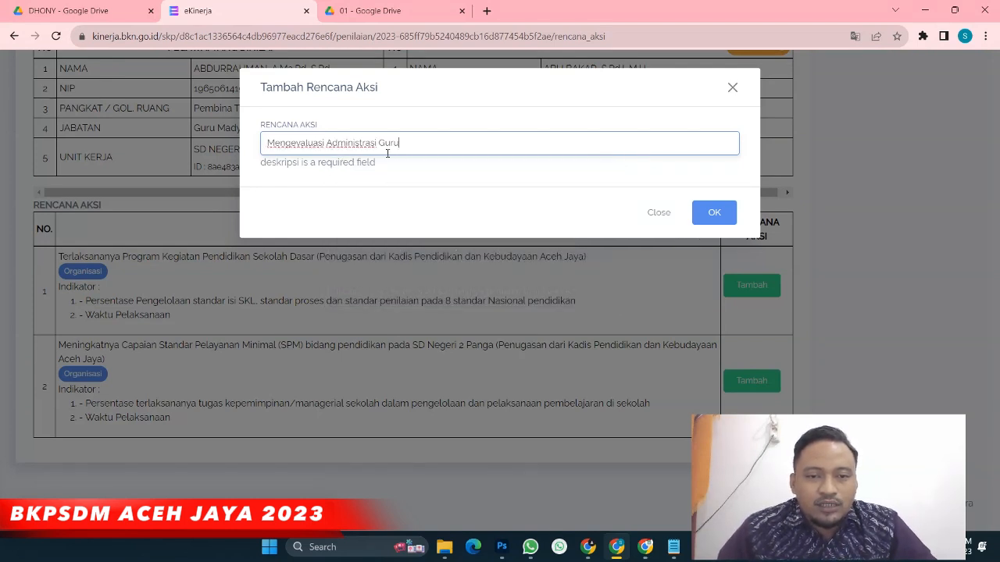
{"action": "left_click", "coordinate": [717, 218]}
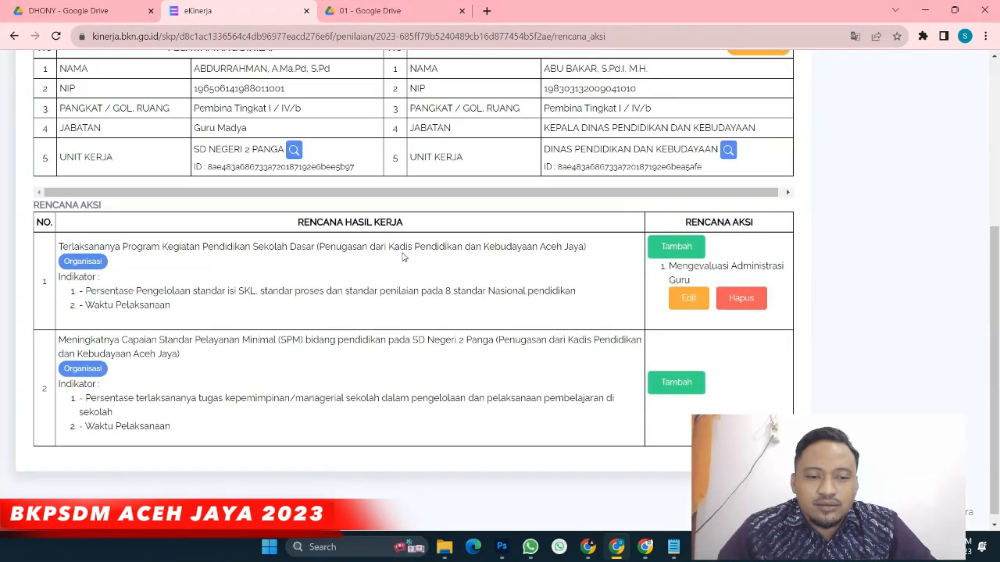
{"action": "left_click", "coordinate": [677, 247]}
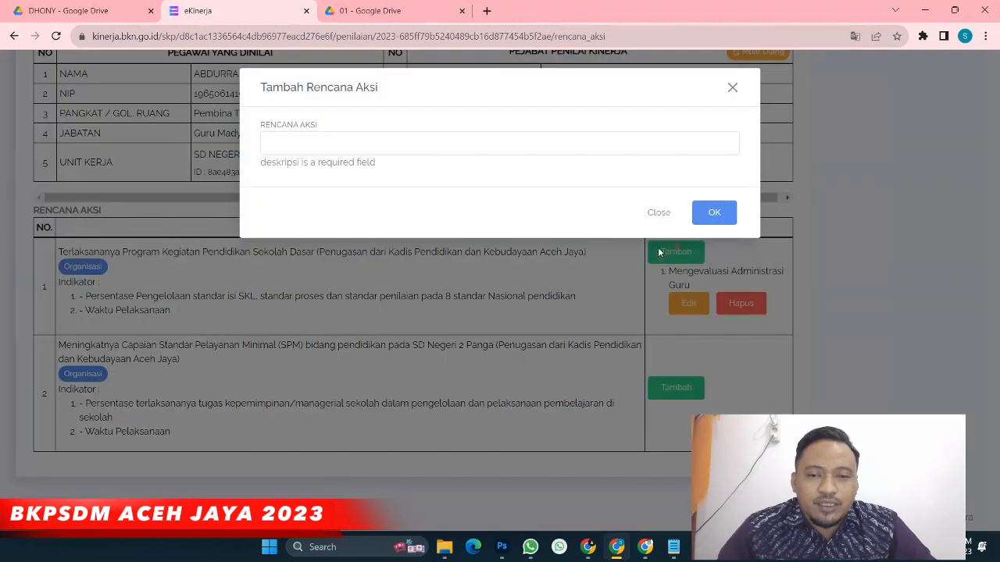
{"action": "type", "text": "Melaksanakan Supervisi Pembelajaran"}
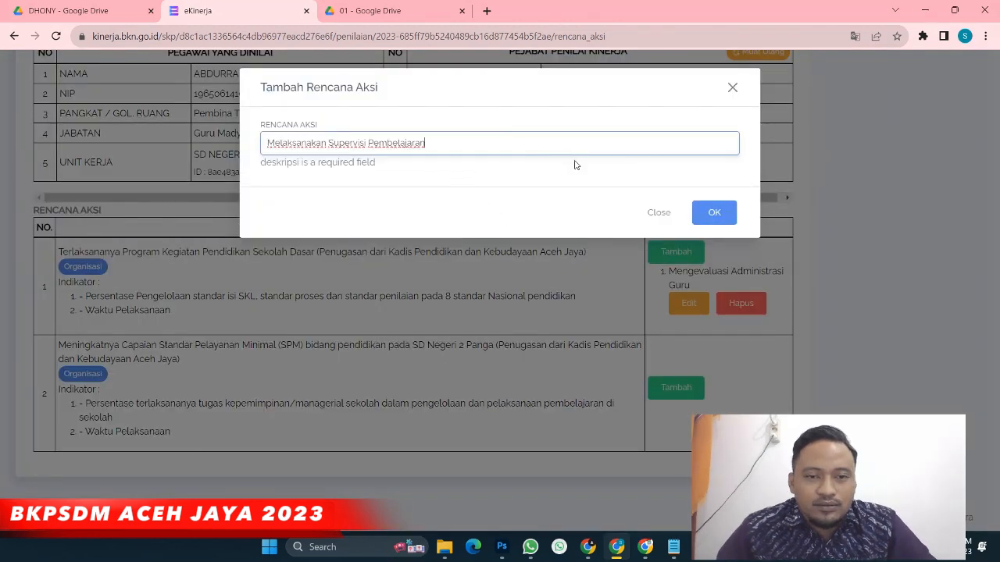
{"action": "left_click", "coordinate": [719, 216]}
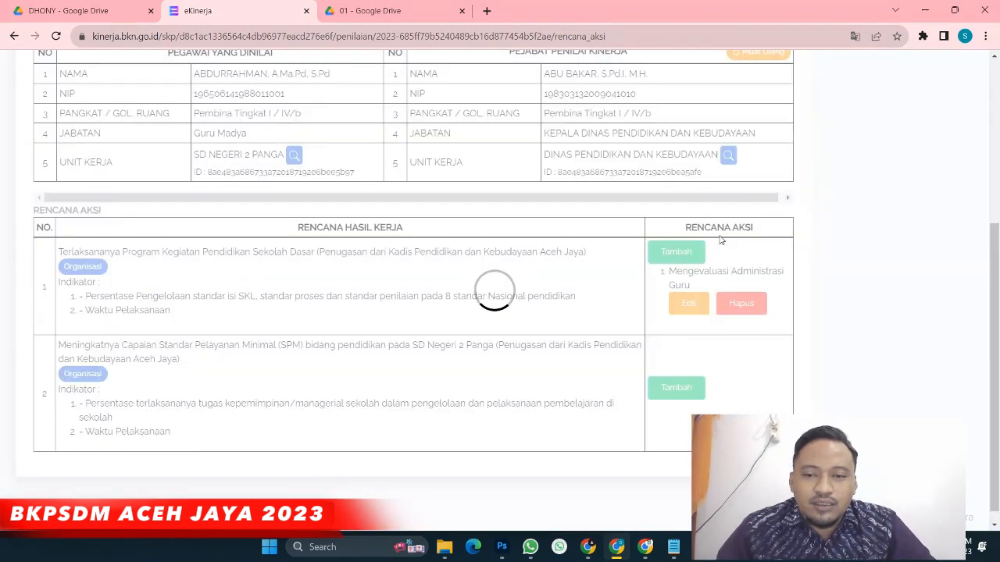
{"action": "left_click", "coordinate": [656, 253]}
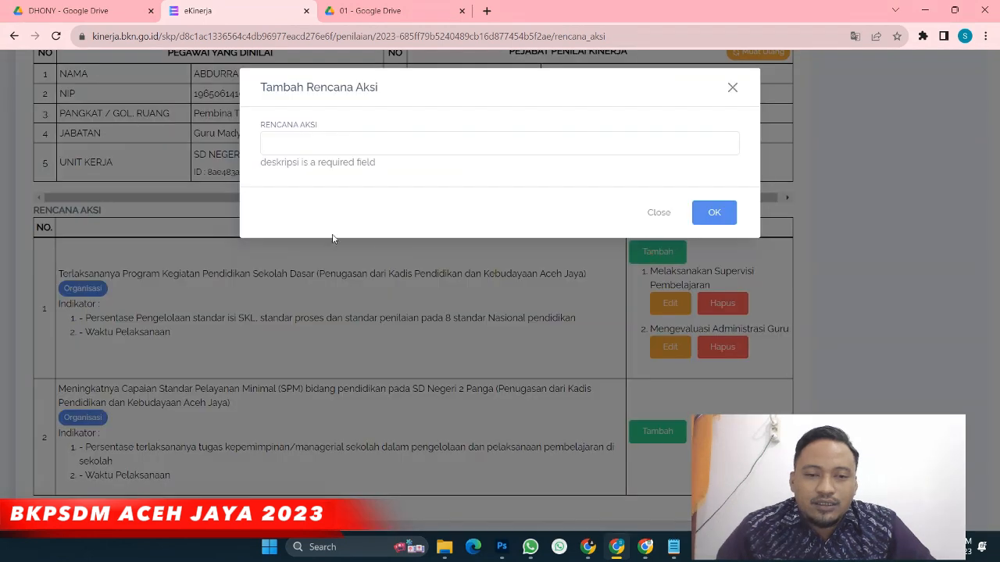
{"action": "left_click", "coordinate": [336, 144]}
{"action": "left_click", "coordinate": [406, 268]}
{"action": "left_click", "coordinate": [709, 216]}
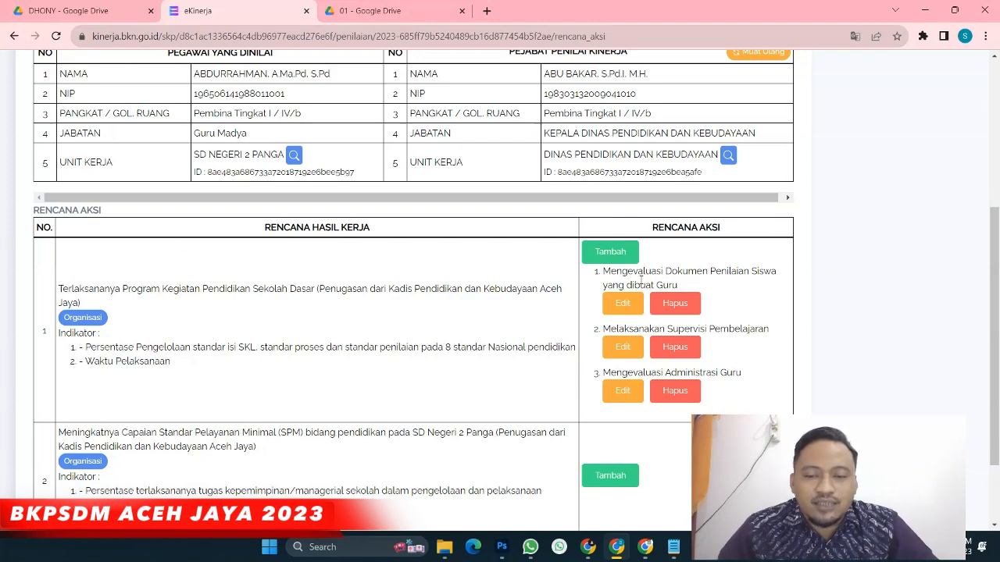
Add the action plan 'Mengevaluasi Pelayanan Minimal Guru terhadap Siswa' to work result 2
{"action": "scroll", "coordinate": [640, 279], "scroll_direction": "down", "scroll_amount": 2}
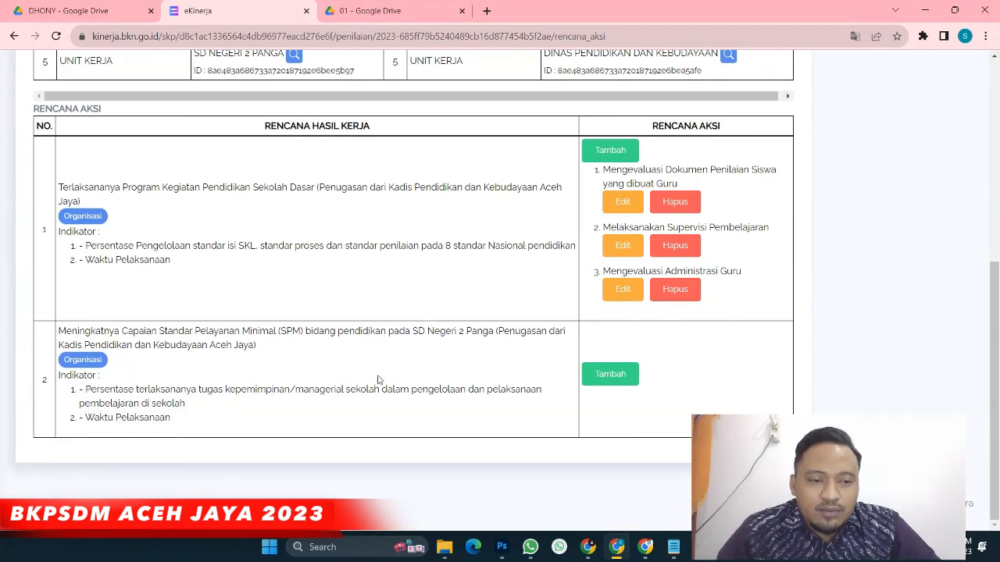
{"action": "left_click", "coordinate": [613, 375]}
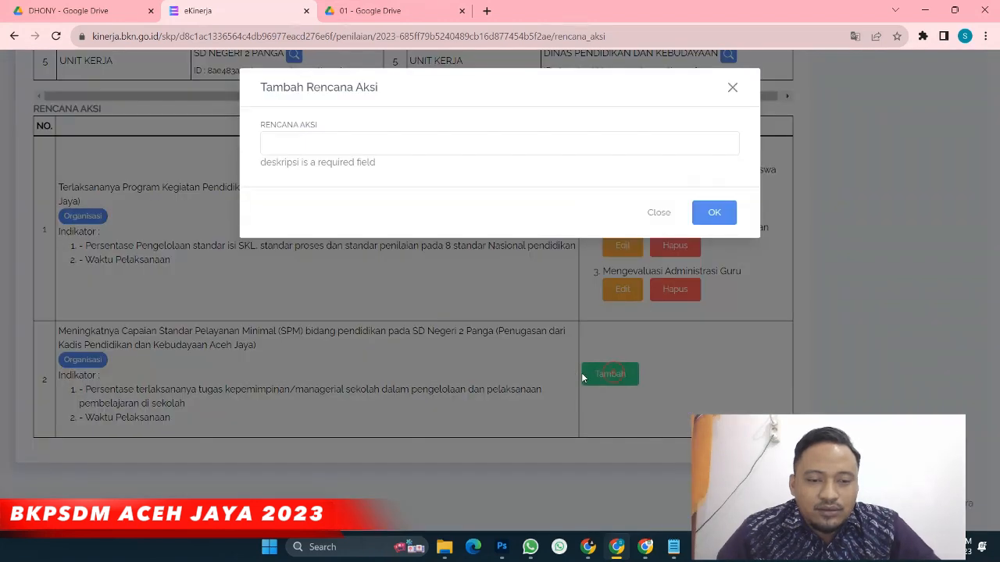
{"action": "left_click", "coordinate": [655, 143]}
{"action": "type", "text": "Mengevaluasi Pelayanan Minimal Guru terhadap Siswa"}
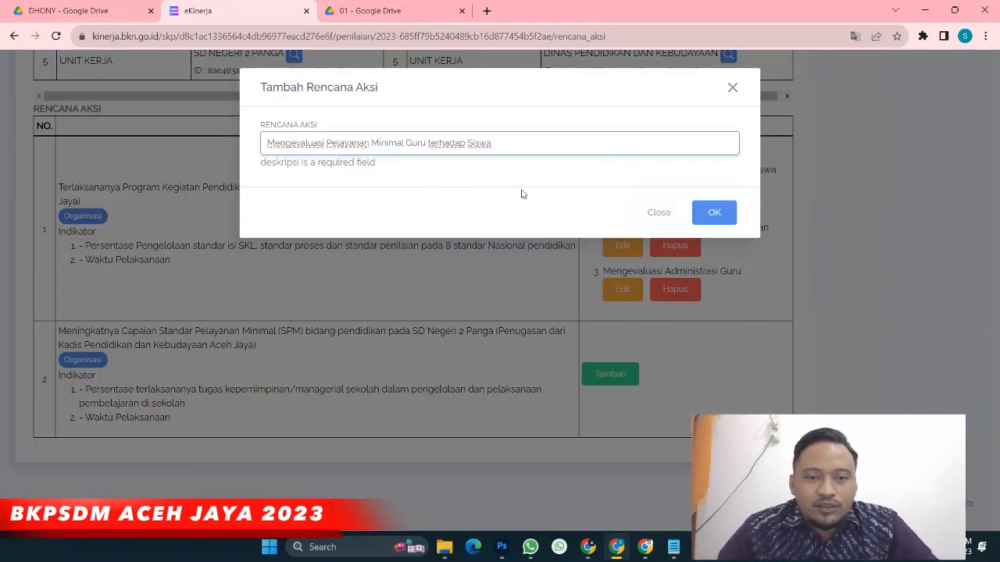
{"action": "left_click", "coordinate": [715, 220]}
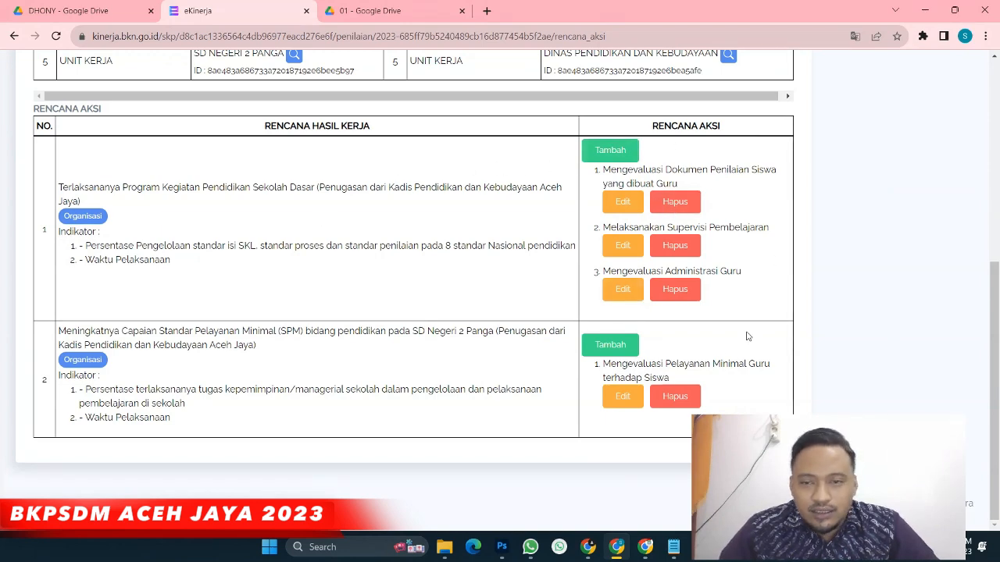
Go via SKP and Penilaian to January's Pengisian Bukti Dukung dan Lihat Hasil page
{"action": "scroll", "coordinate": [479, 268], "scroll_direction": "up", "scroll_amount": 5}
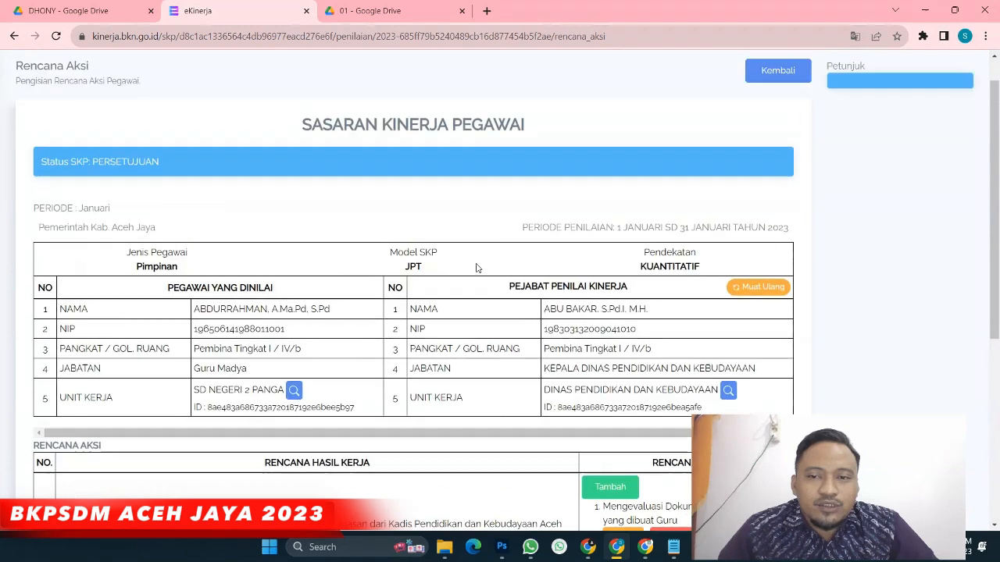
{"action": "left_click", "coordinate": [22, 76]}
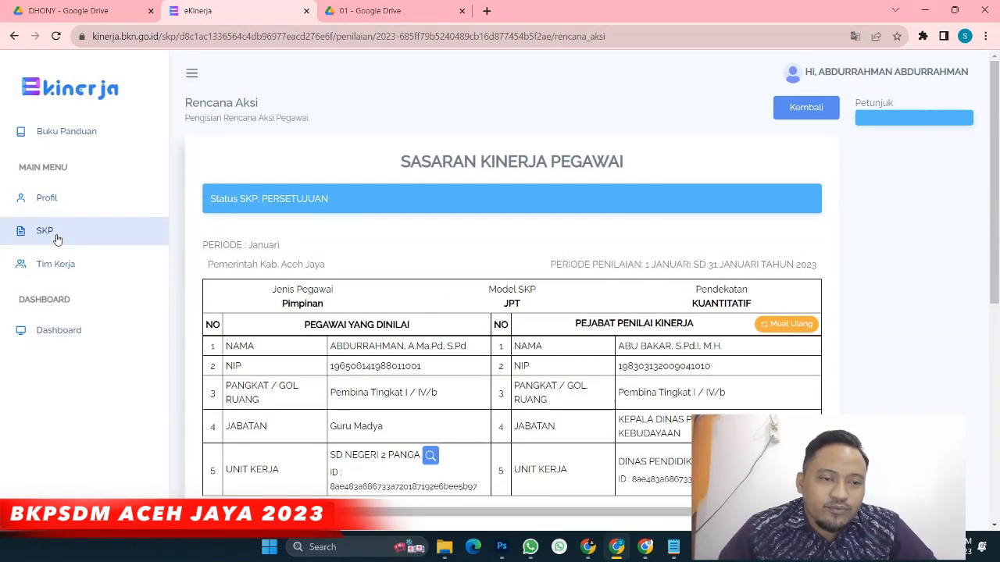
{"action": "left_click", "coordinate": [56, 238]}
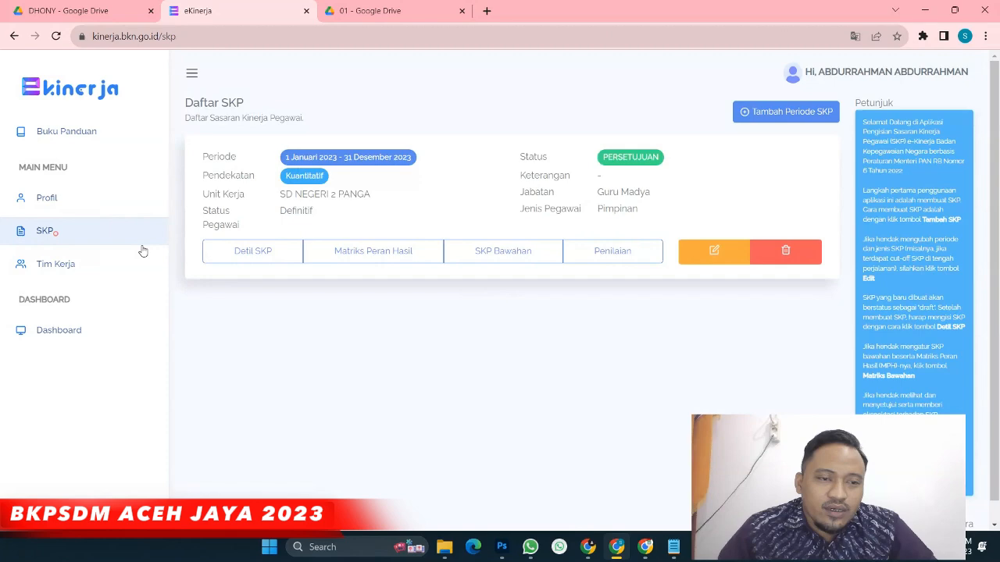
{"action": "left_click", "coordinate": [625, 260]}
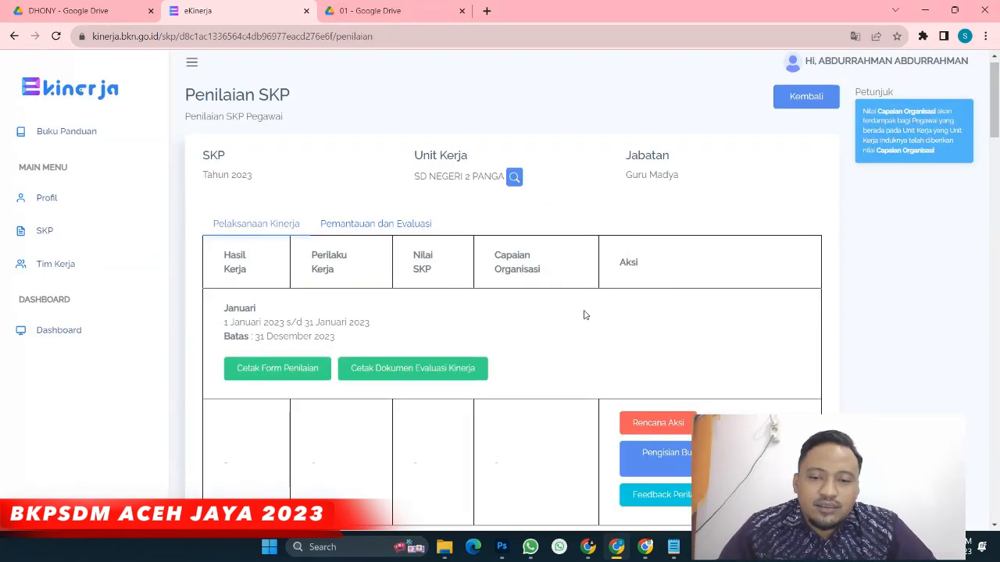
{"action": "scroll", "coordinate": [625, 312], "scroll_direction": "down", "scroll_amount": 3}
{"action": "left_click", "coordinate": [702, 275]}
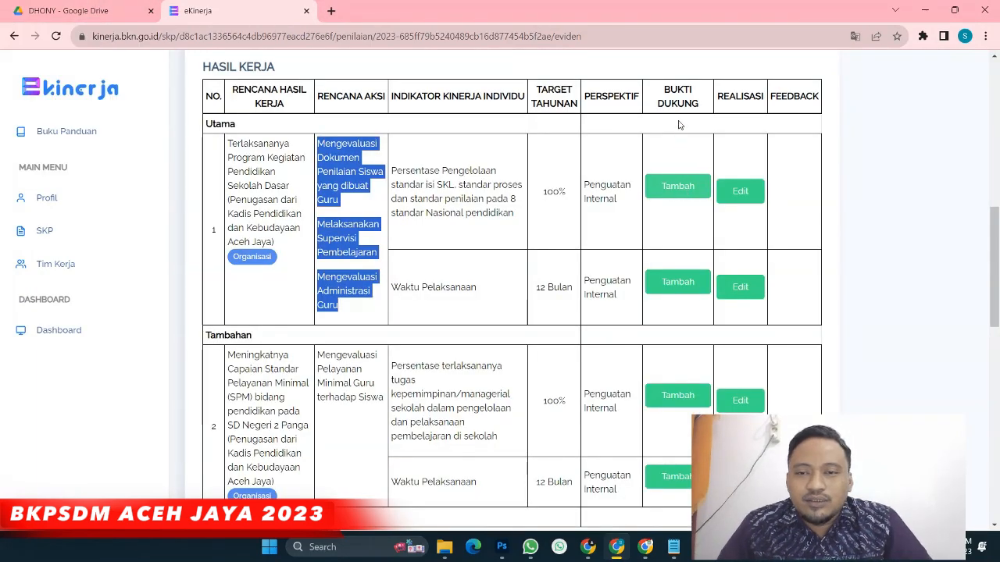
Add bukti dukung 'Rekapan Laporan Bukti Dukung Guru Januari 2023' with the saved Drive folder link
{"action": "left_click", "coordinate": [669, 188]}
{"action": "left_click", "coordinate": [283, 140]}
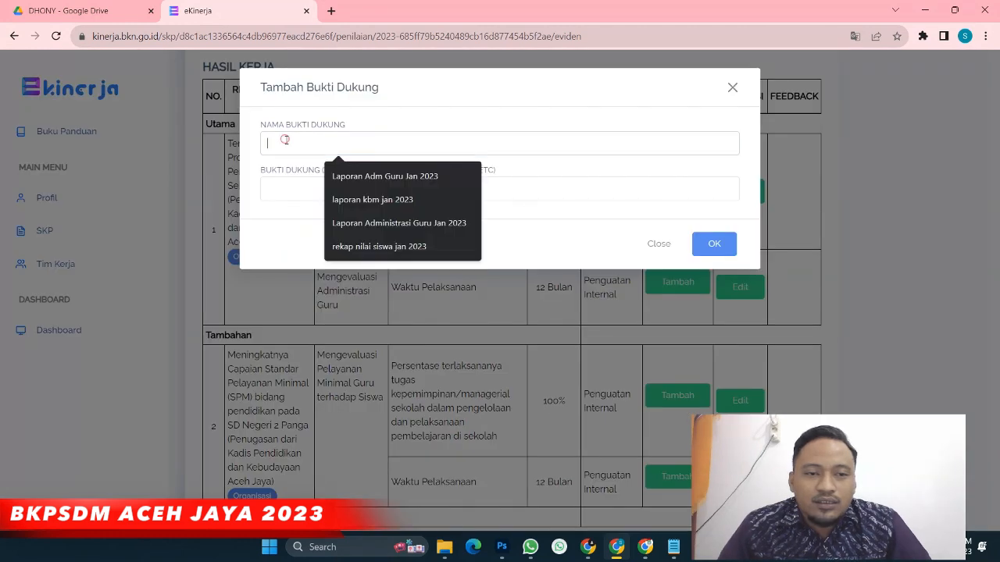
{"action": "type", "text": "Rekapa"}
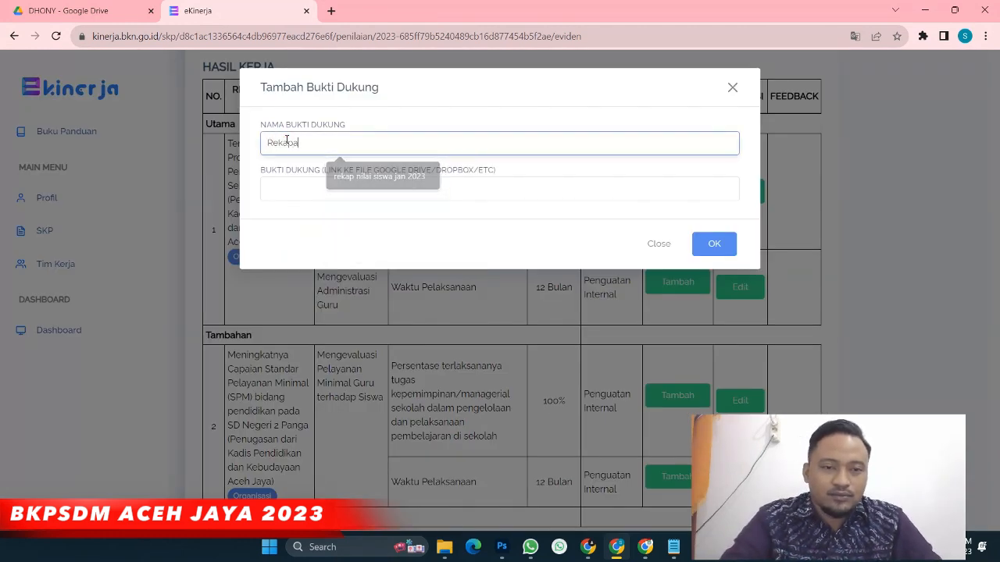
{"action": "type", "text": "n Lapora"}
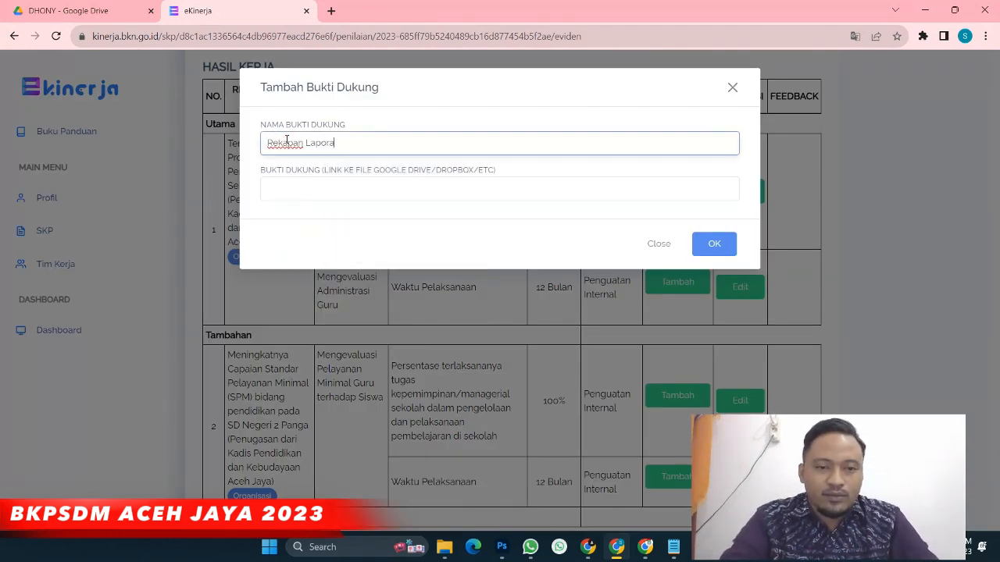
{"action": "type", "text": "n Bukti"}
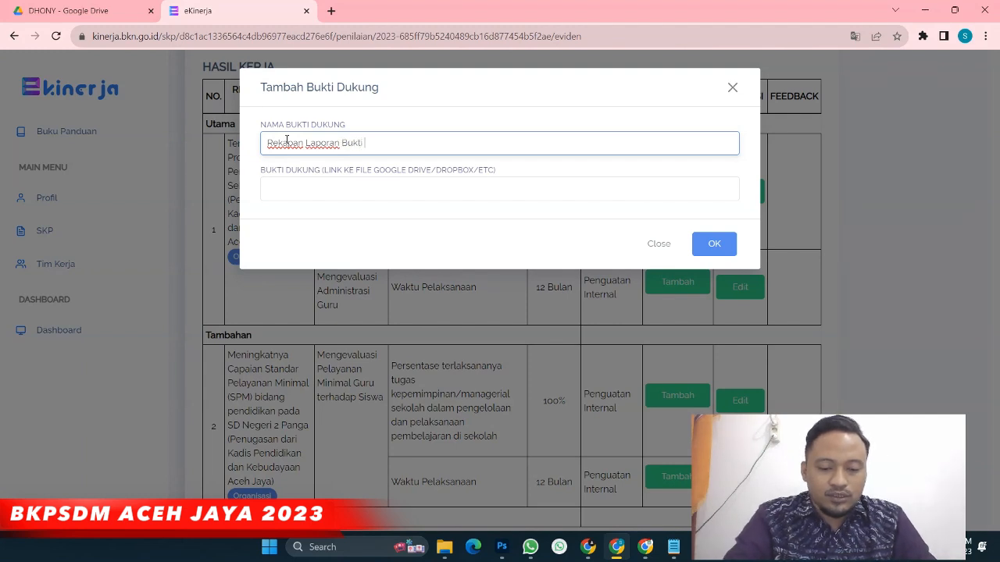
{"action": "type", "text": " Dukung Guru Januari 2023"}
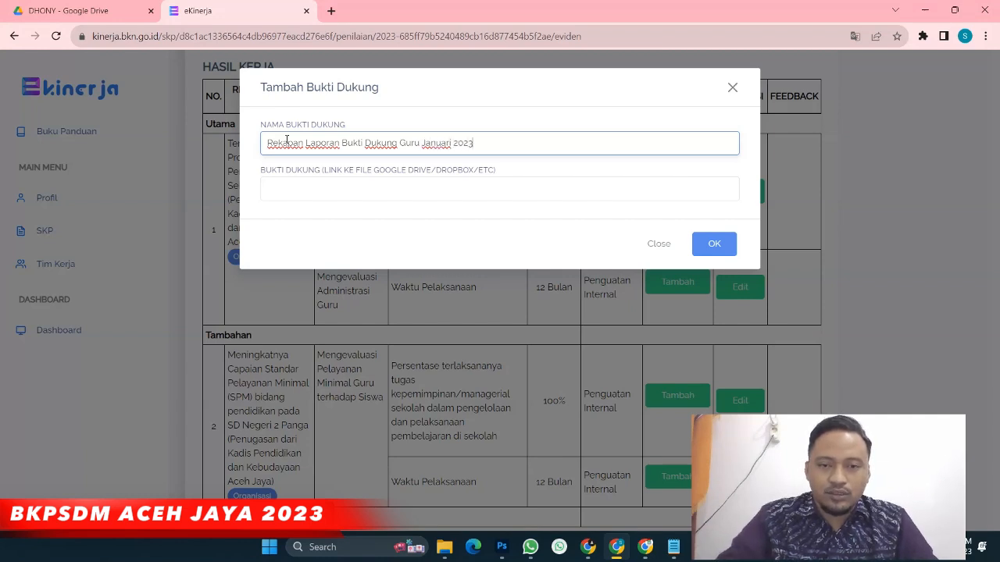
{"action": "left_click", "coordinate": [422, 188]}
{"action": "left_click", "coordinate": [456, 222]}
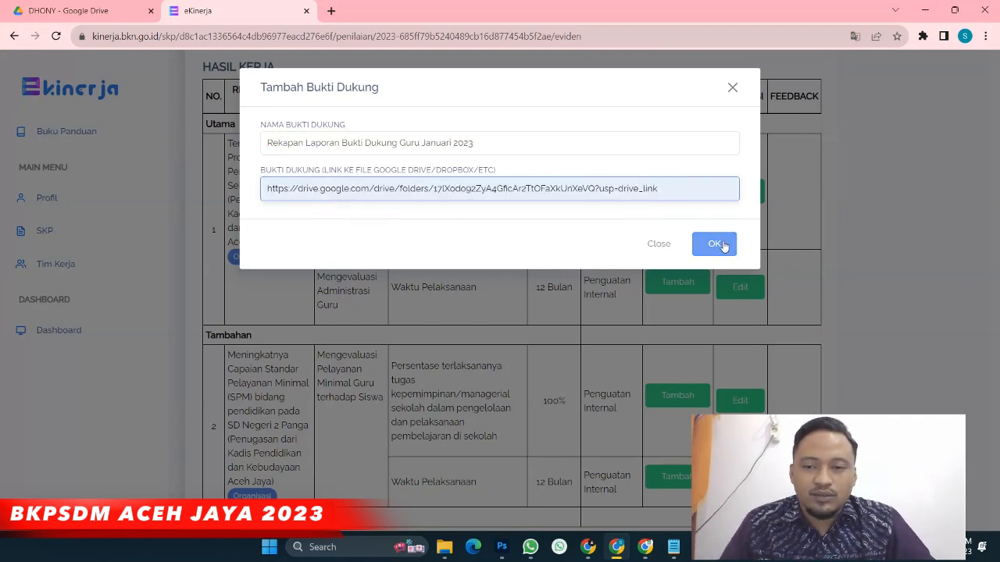
{"action": "left_click", "coordinate": [718, 244]}
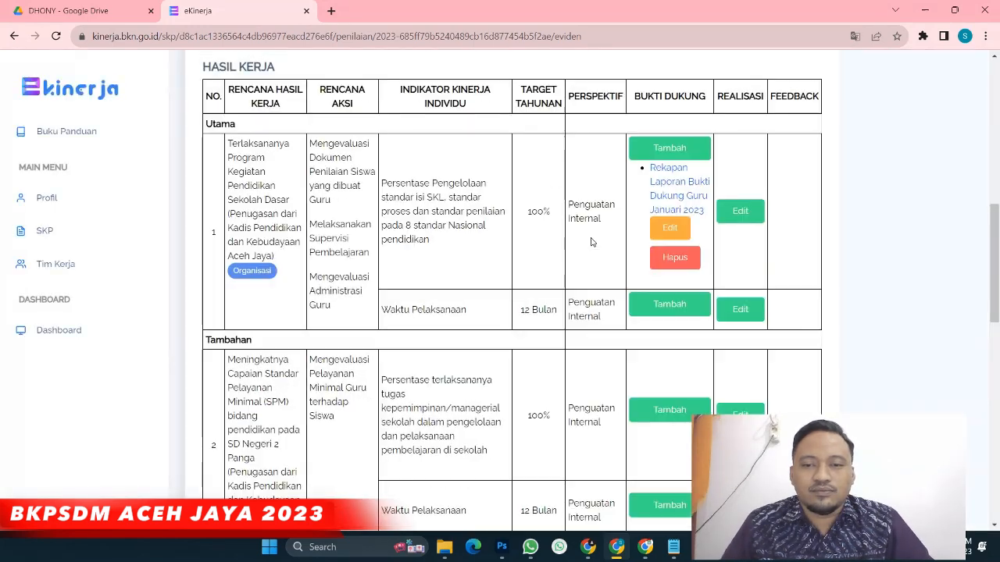
Set the first indicator's realisasi to 10% with google drive as the data source
{"action": "left_click", "coordinate": [738, 212]}
{"action": "left_click", "coordinate": [316, 142]}
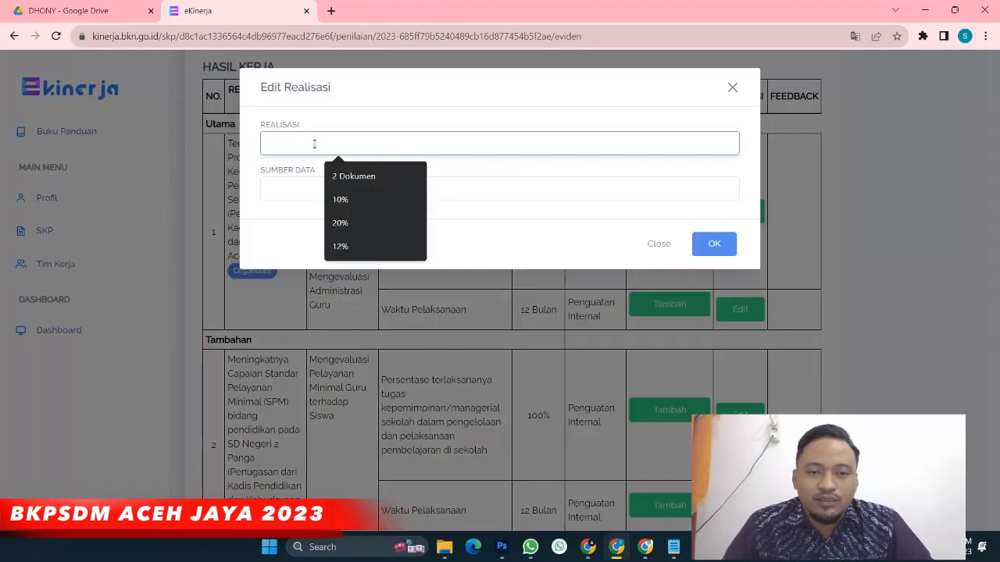
{"action": "left_click", "coordinate": [349, 200]}
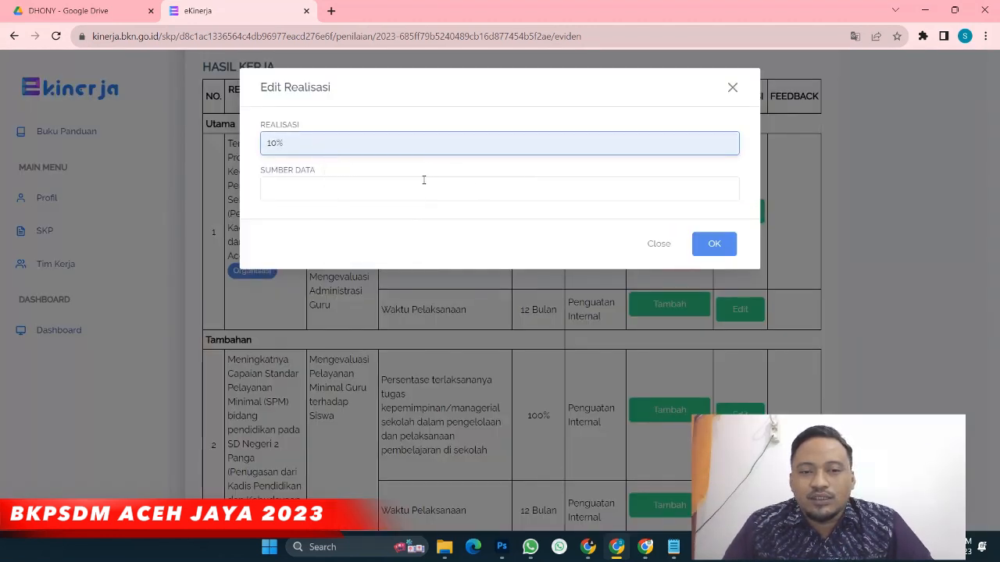
{"action": "left_click", "coordinate": [417, 180]}
{"action": "left_click", "coordinate": [380, 223]}
{"action": "left_click", "coordinate": [714, 244]}
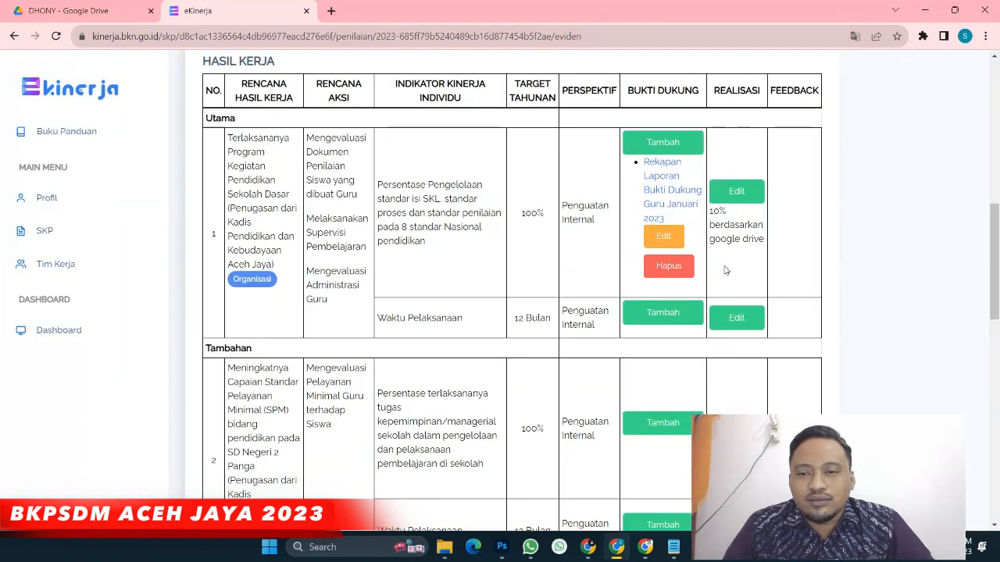
{"action": "scroll", "coordinate": [714, 259], "scroll_direction": "down", "scroll_amount": 3}
{"action": "scroll", "coordinate": [714, 259], "scroll_direction": "up", "scroll_amount": 1}
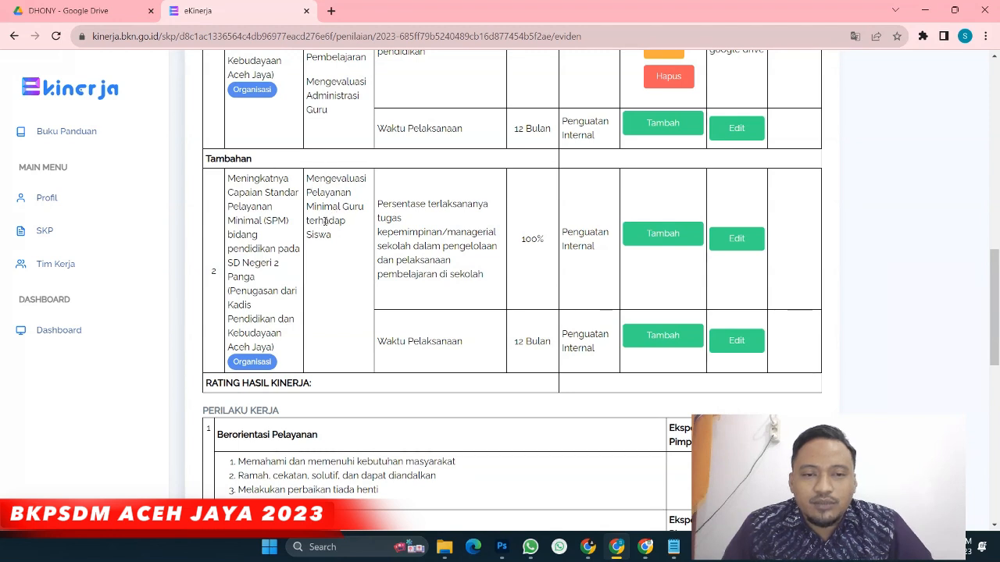
Add 'Laporan Evaluasi Guru' supporting evidence with the pasted Google Drive link to work result 2
{"action": "left_click", "coordinate": [660, 233]}
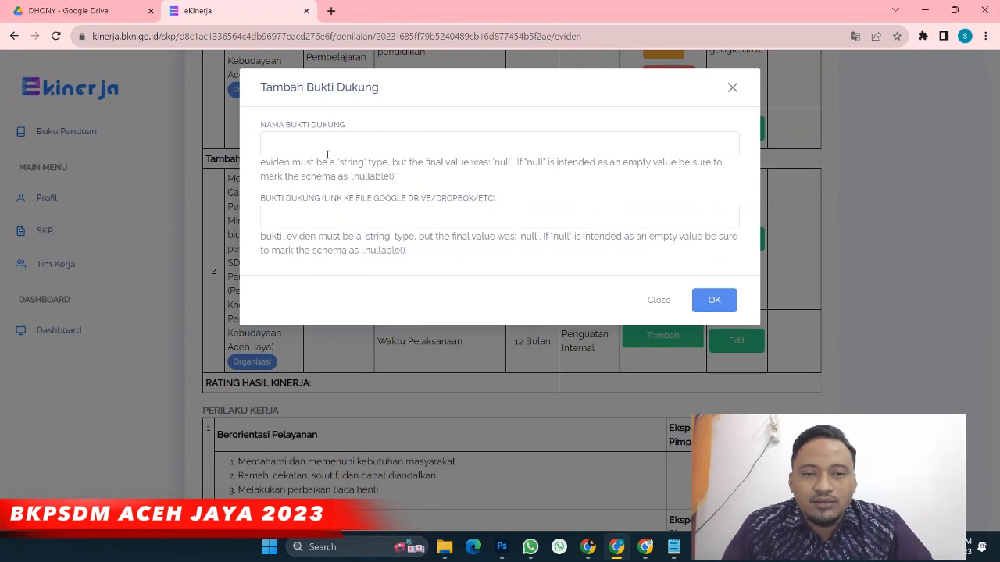
{"action": "left_click", "coordinate": [462, 141]}
{"action": "type", "text": "Laporan "}
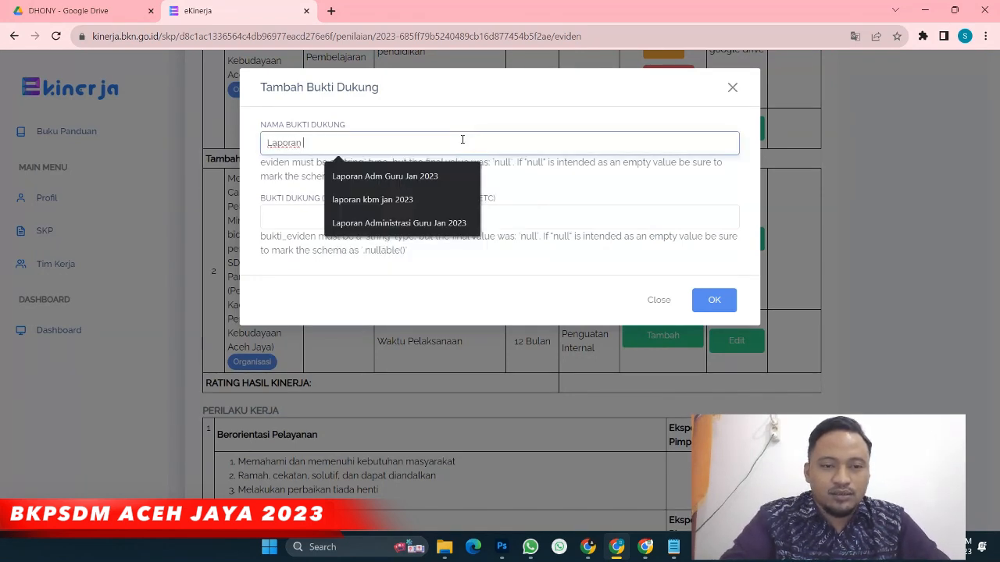
{"action": "type", "text": "Evaluasi "}
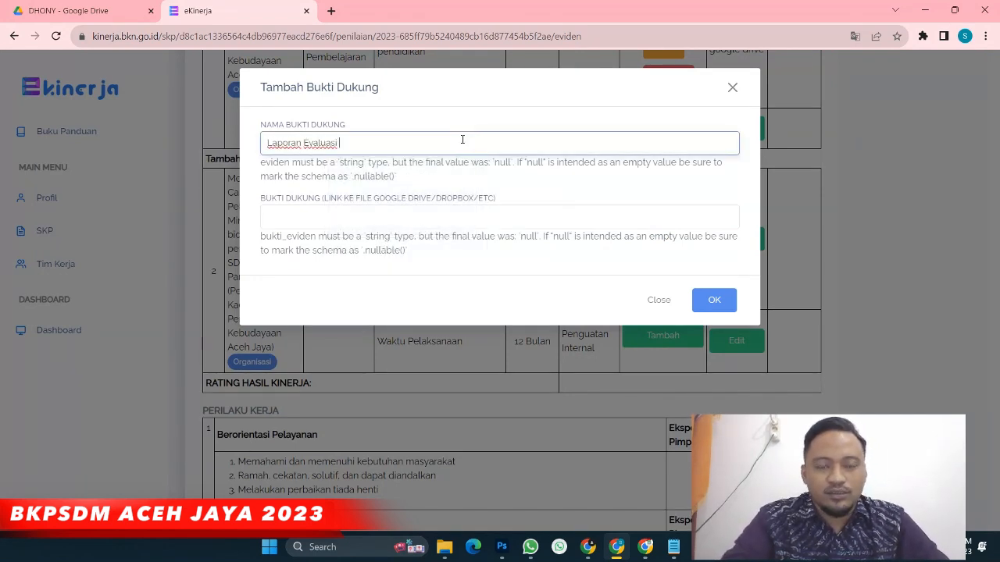
{"action": "type", "text": "Guru"}
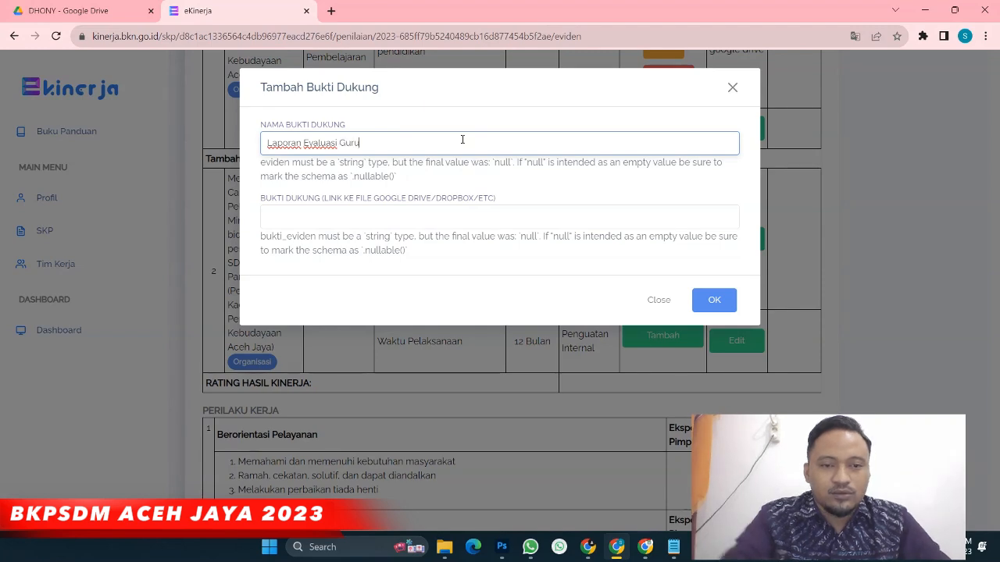
{"action": "left_click", "coordinate": [280, 183]}
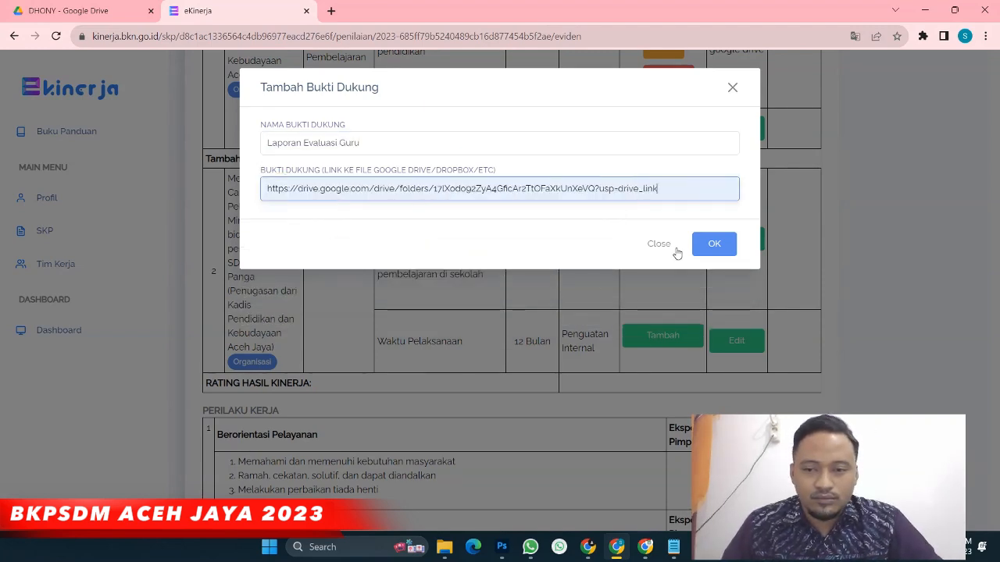
{"action": "left_click", "coordinate": [714, 270]}
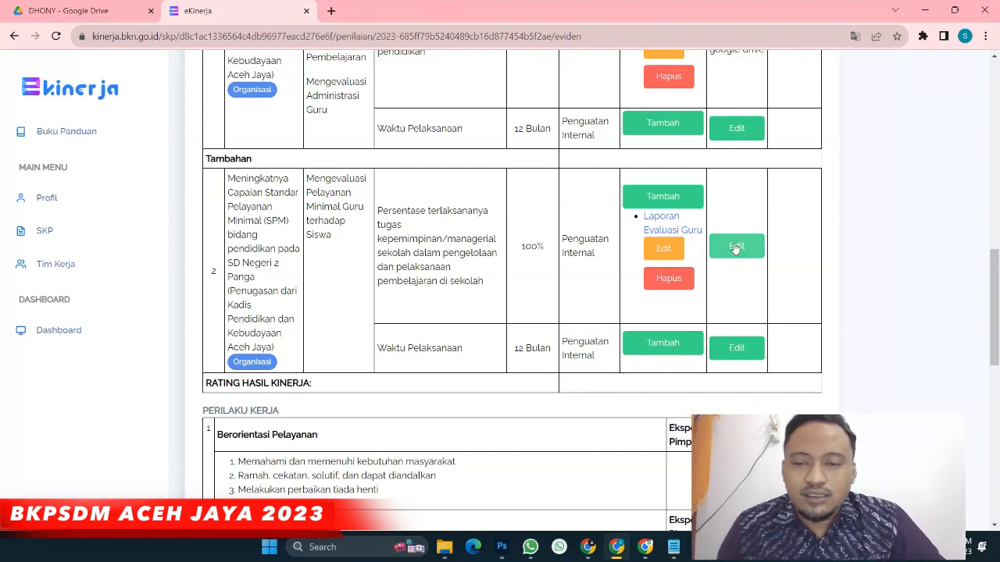
Set work result 2's realisasi to 10% based on google drive
{"action": "left_click", "coordinate": [737, 246]}
{"action": "left_click", "coordinate": [359, 146]}
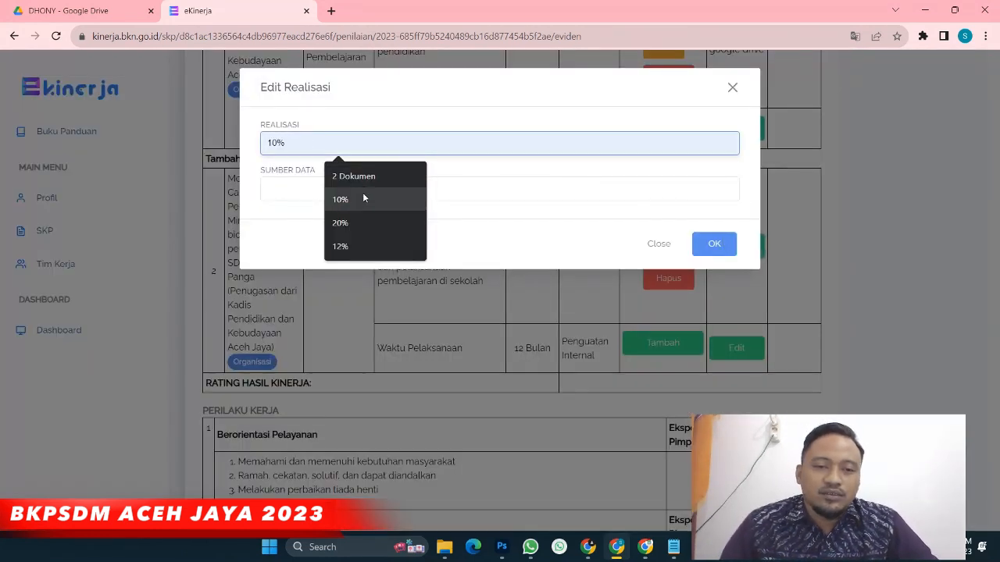
{"action": "left_click", "coordinate": [362, 199]}
{"action": "left_click", "coordinate": [337, 183]}
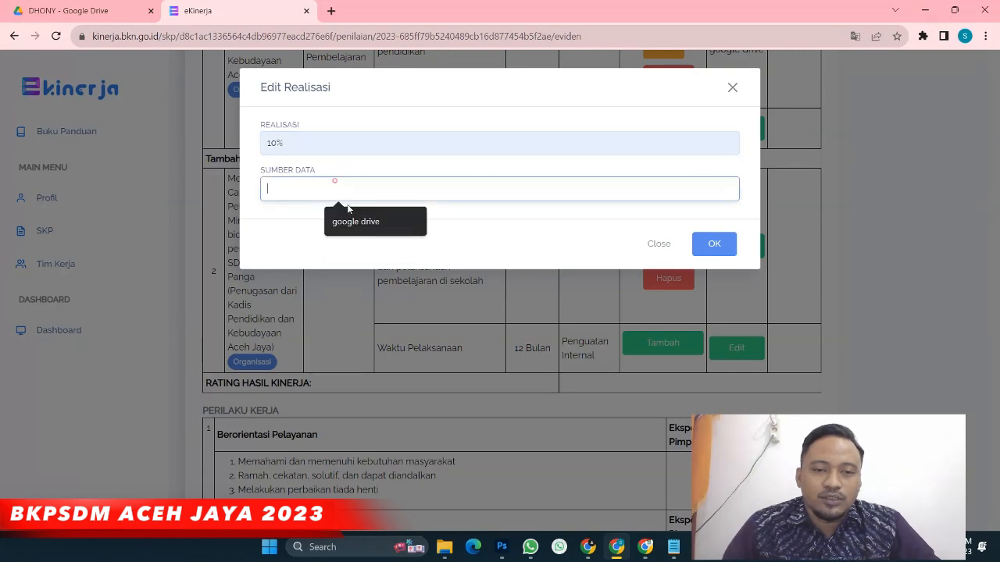
{"action": "left_click", "coordinate": [380, 219]}
{"action": "left_click", "coordinate": [714, 245]}
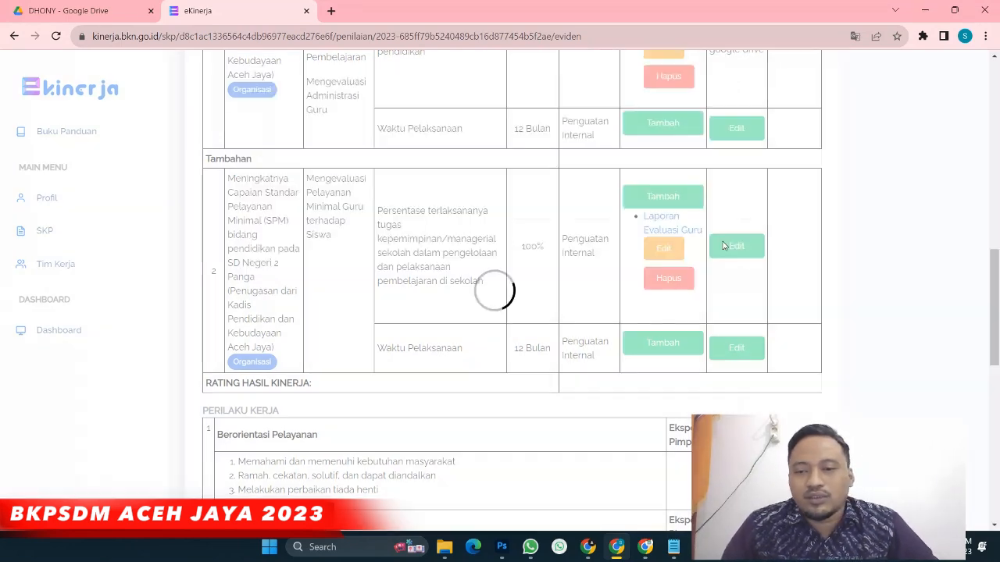
{"action": "scroll", "coordinate": [729, 243], "scroll_direction": "up", "scroll_amount": 2}
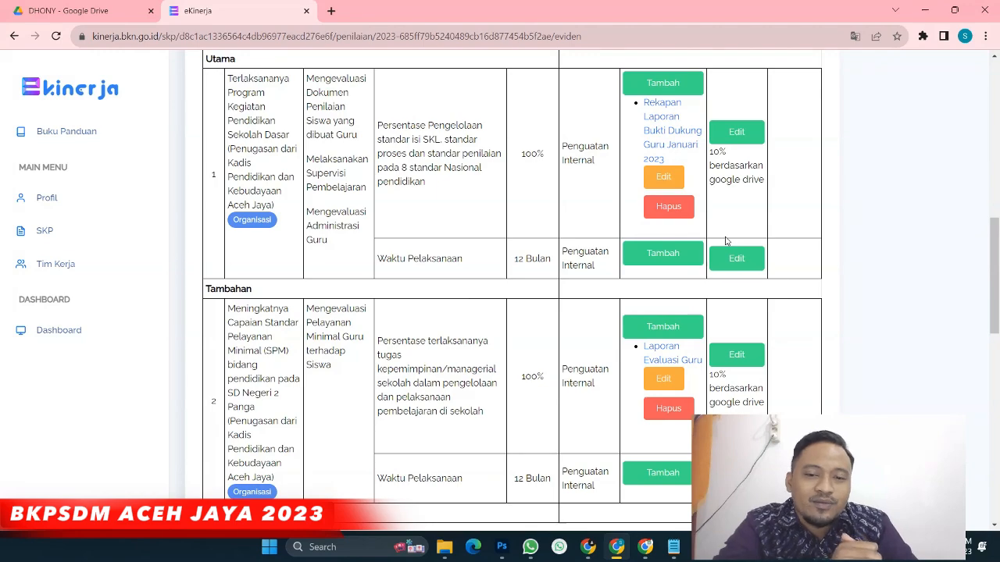
{"action": "scroll", "coordinate": [771, 236], "scroll_direction": "down", "scroll_amount": 10}
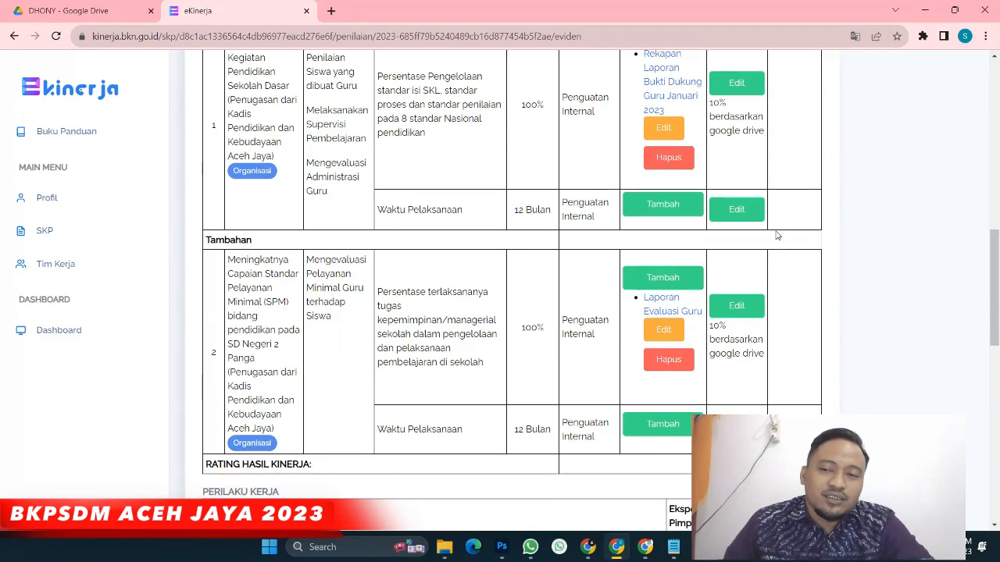
{"action": "scroll", "coordinate": [759, 235], "scroll_direction": "up", "scroll_amount": 15}
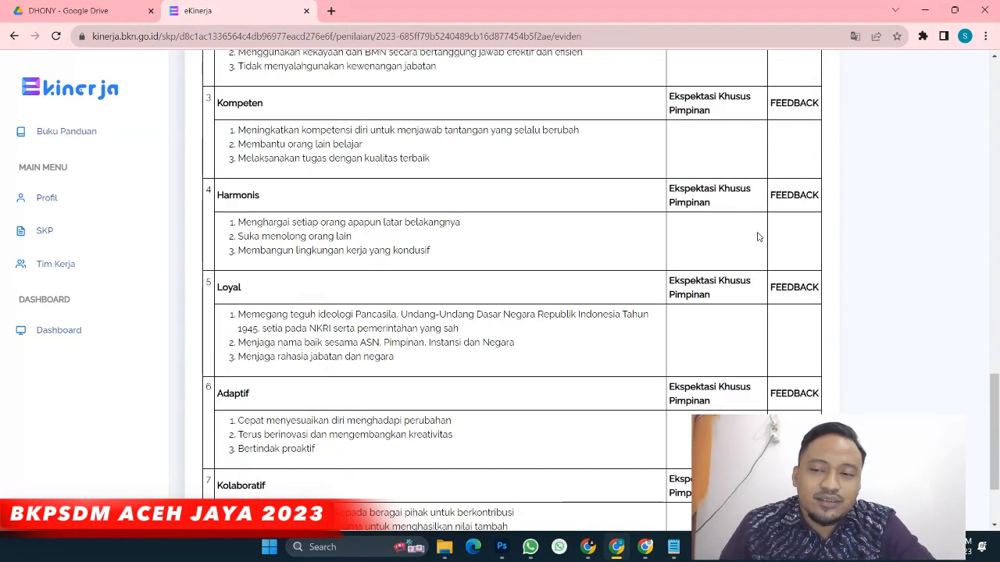
{"action": "scroll", "coordinate": [754, 243], "scroll_direction": "up", "scroll_amount": 1}
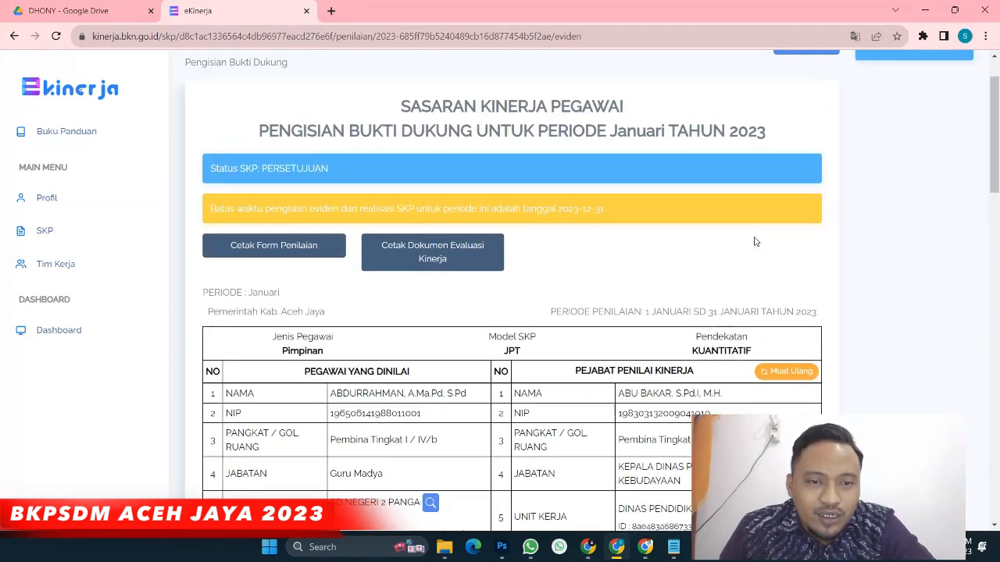